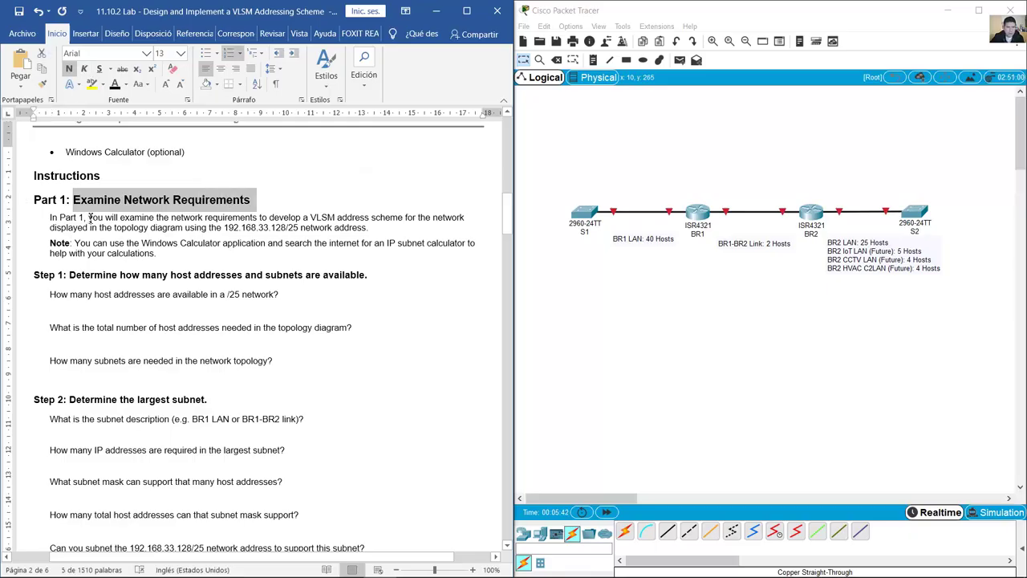
Step: Read the VLSM task description and Step 1's first question about the 192.168.33.128/25 network
left_click_drag(90, 217, 419, 218)
left_click_drag(261, 227, 374, 228)
scroll(344, 224, "down", 2)
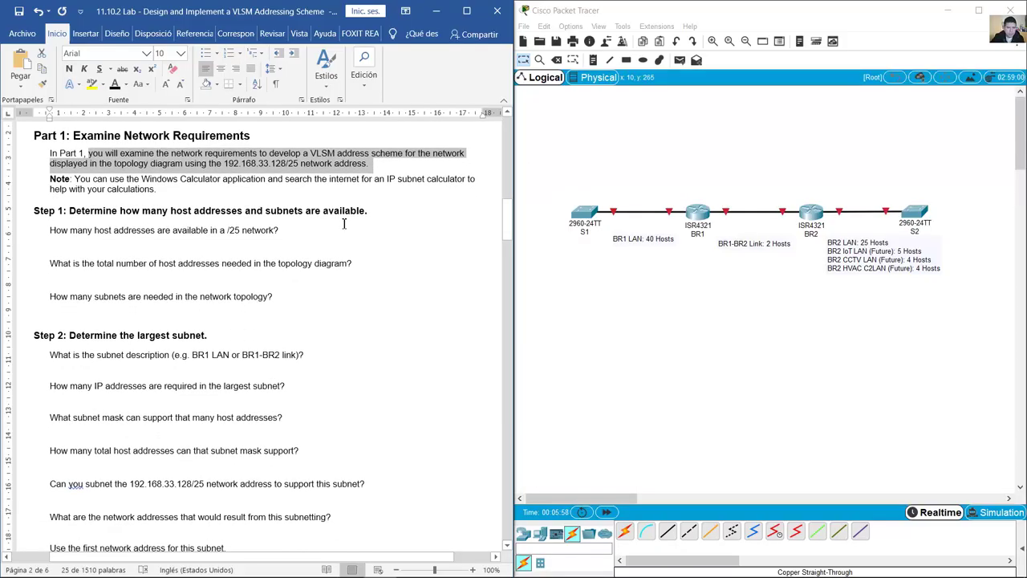
left_click_drag(70, 211, 368, 211)
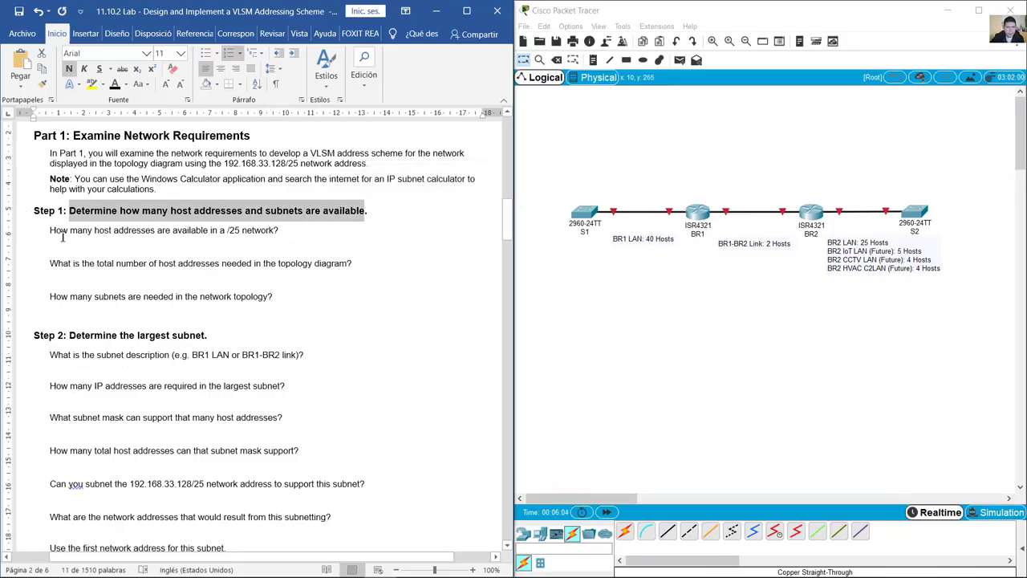
left_click_drag(53, 229, 276, 229)
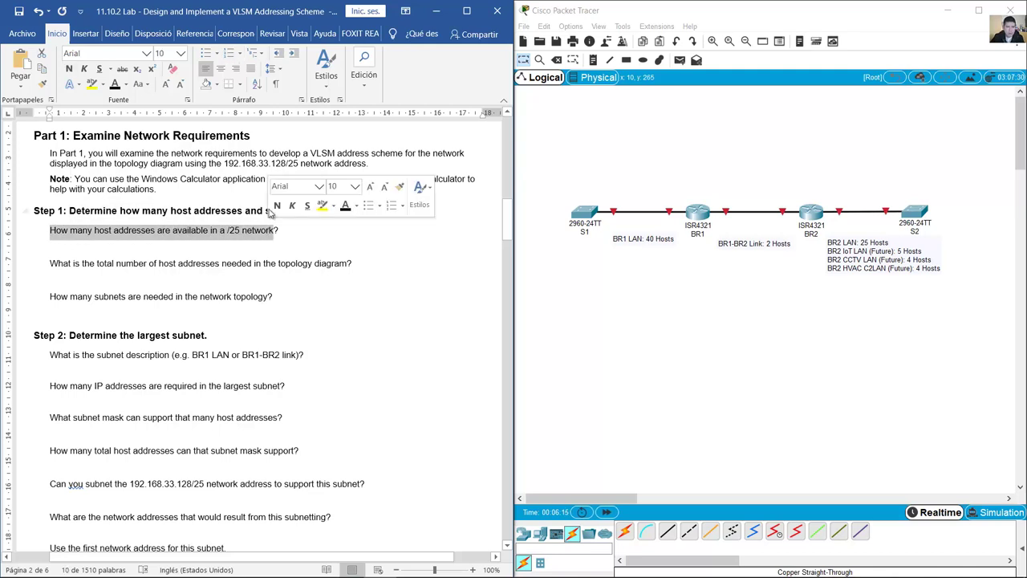
scroll(259, 181, "up", 2)
left_click(267, 165)
left_click_drag(269, 167, 341, 169)
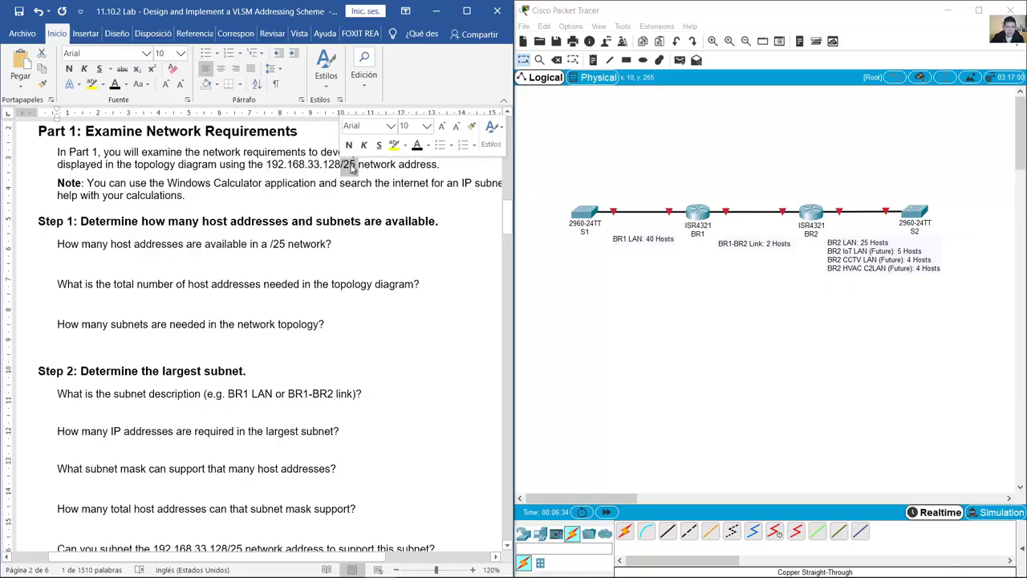
Step: Look up the /25 prefix's 255.255.255.128 mask on the Excel SubnetMask sheet
key("alt+Tab")
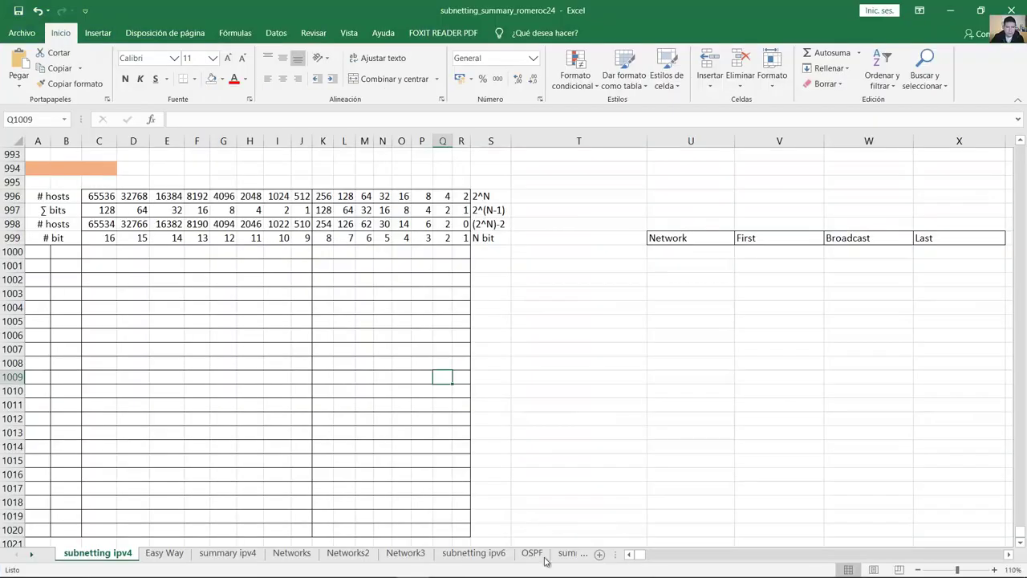
scroll(128, 553, "down", 2)
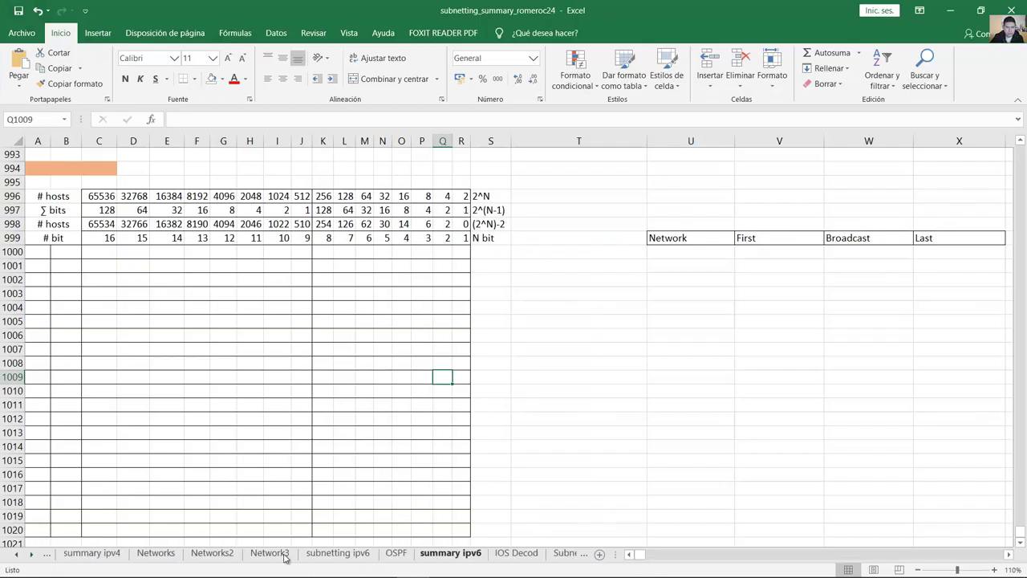
scroll(426, 558, "down", 1)
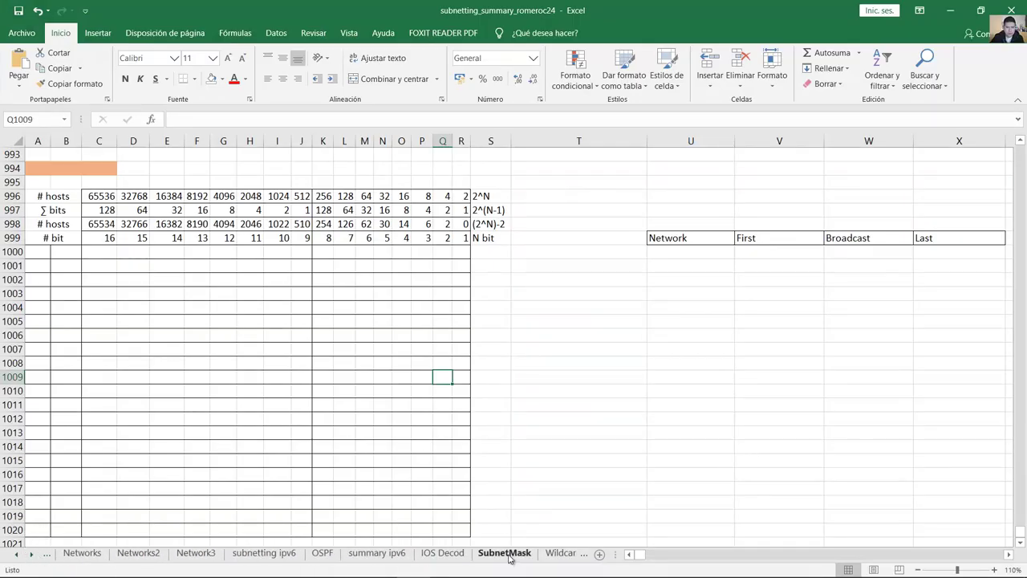
left_click(506, 554)
left_click(230, 298)
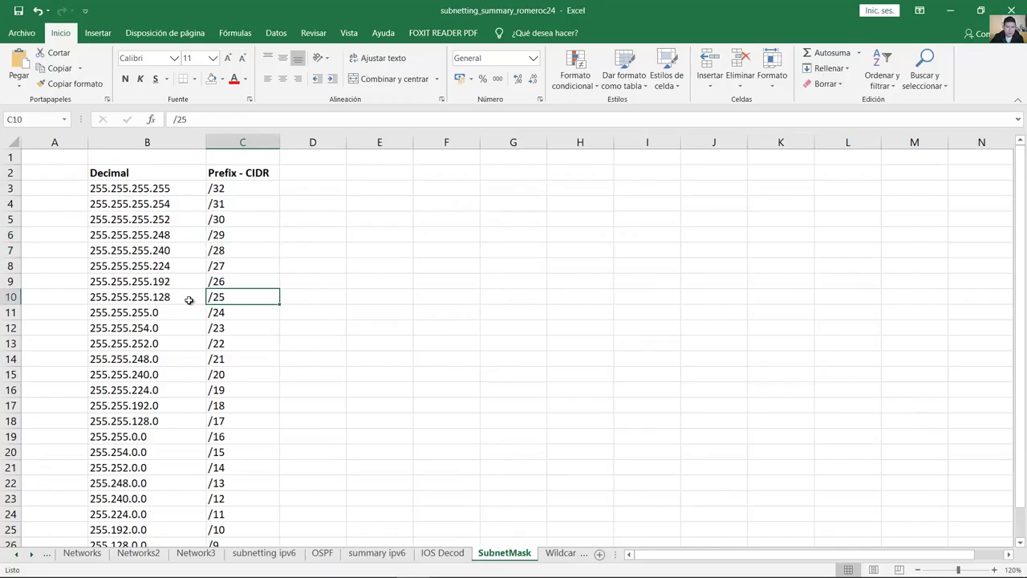
left_click(93, 296)
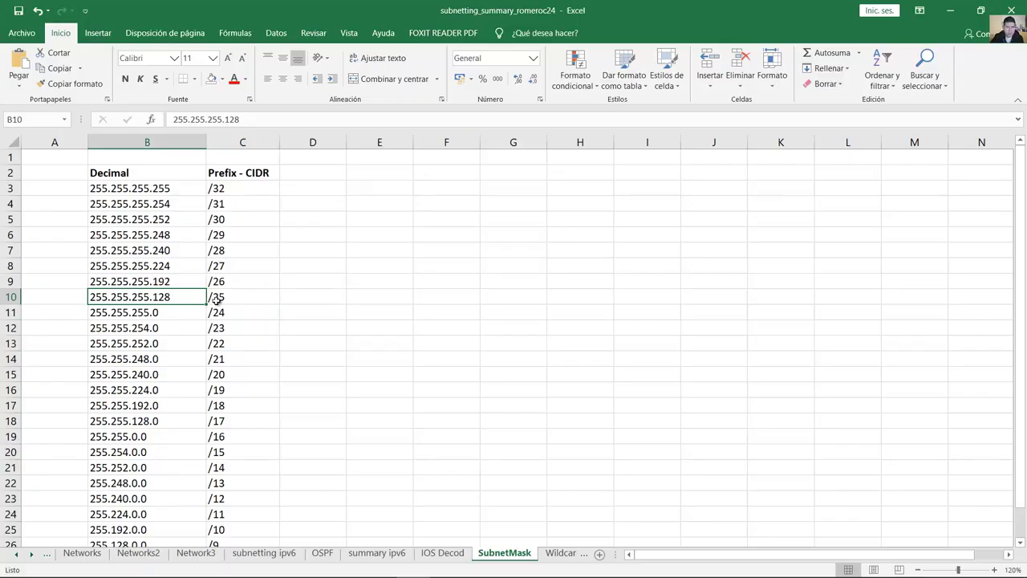
left_click(227, 297)
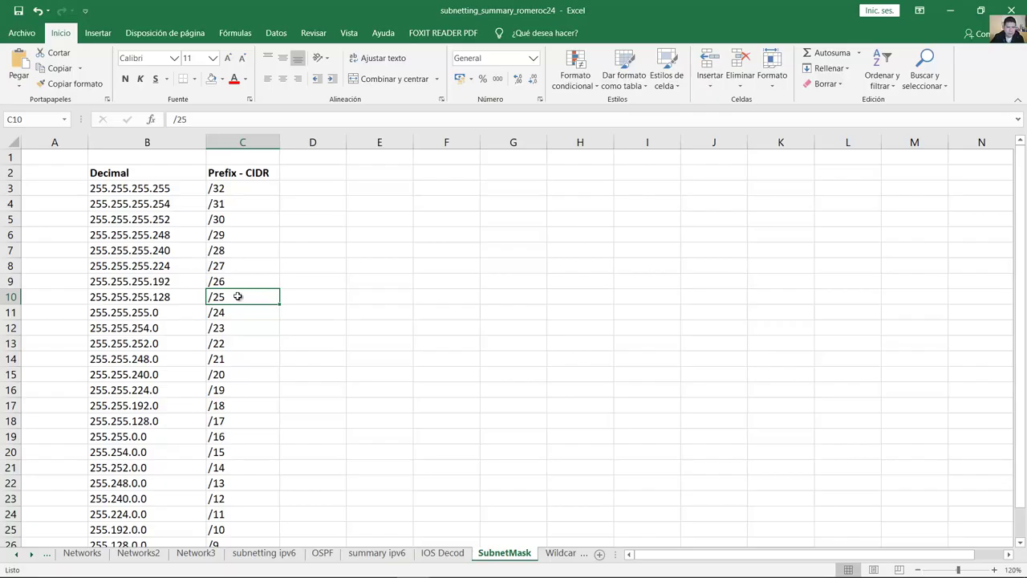
double_click(150, 296)
mouse_move(109, 297)
left_mouse_down()
mouse_move(94, 297)
mouse_move(121, 297)
mouse_move(111, 297)
left_mouse_up()
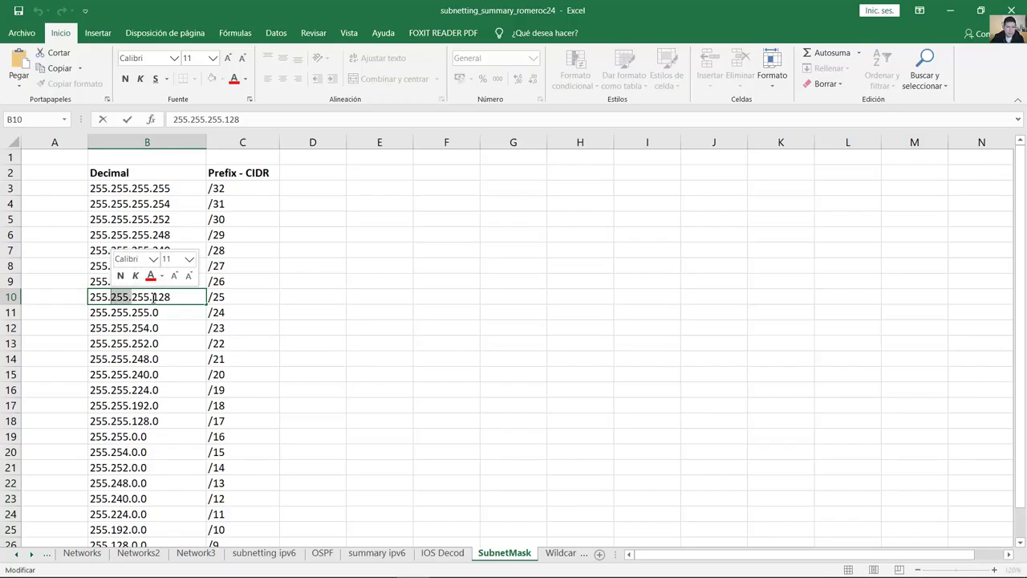
mouse_move(152, 297)
left_mouse_down()
mouse_move(131, 297)
mouse_move(152, 297)
left_mouse_up()
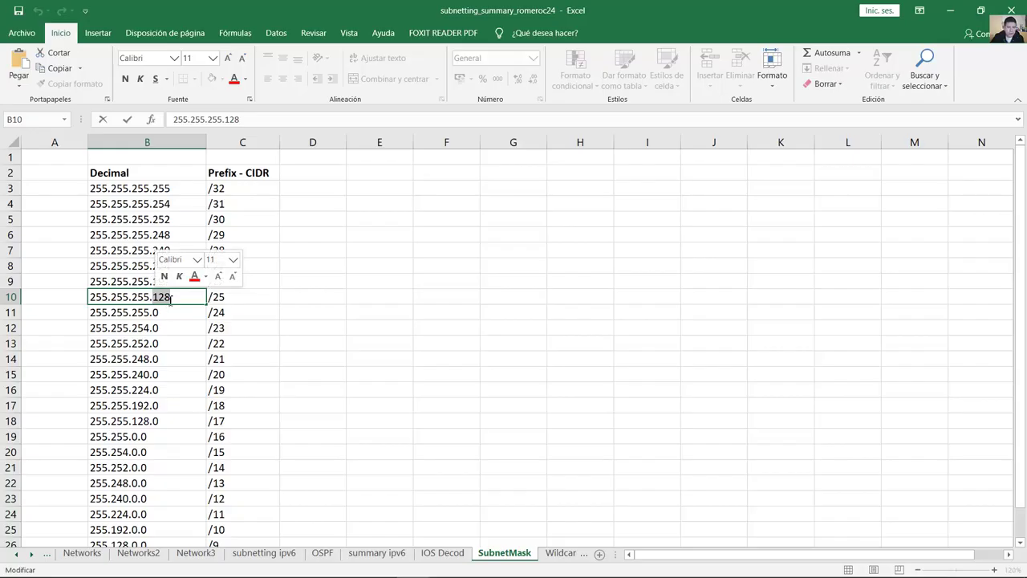
left_click_drag(174, 297, 90, 297)
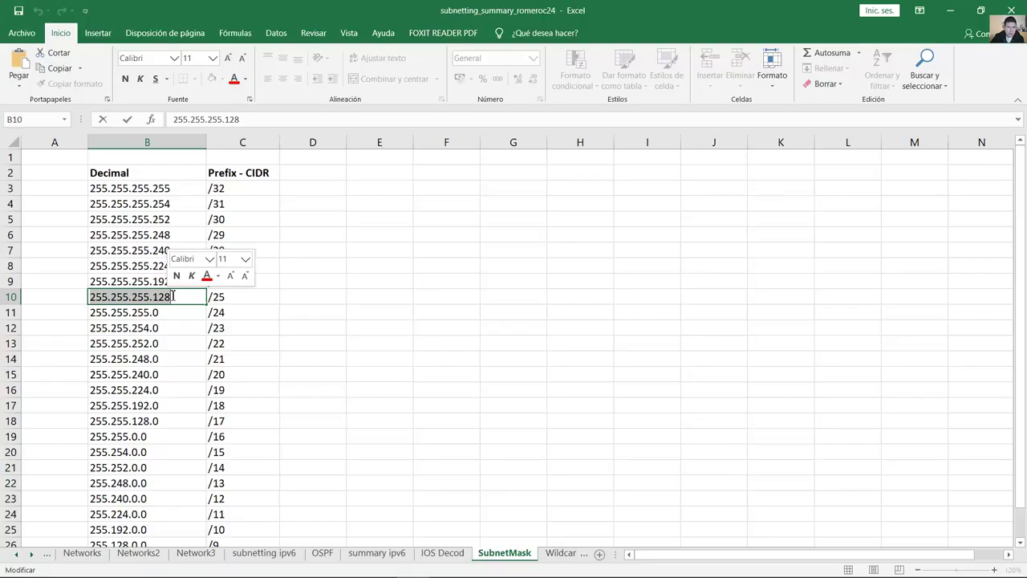
Step: Write '32-25=7 (number of bits on host portion)' on the answer line
left_click(950, 13)
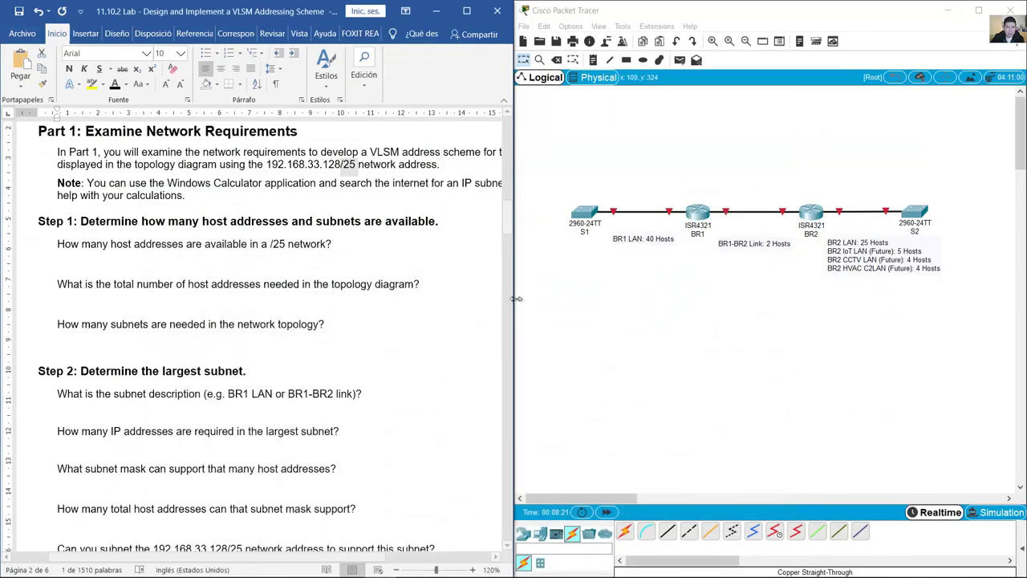
left_click(64, 263)
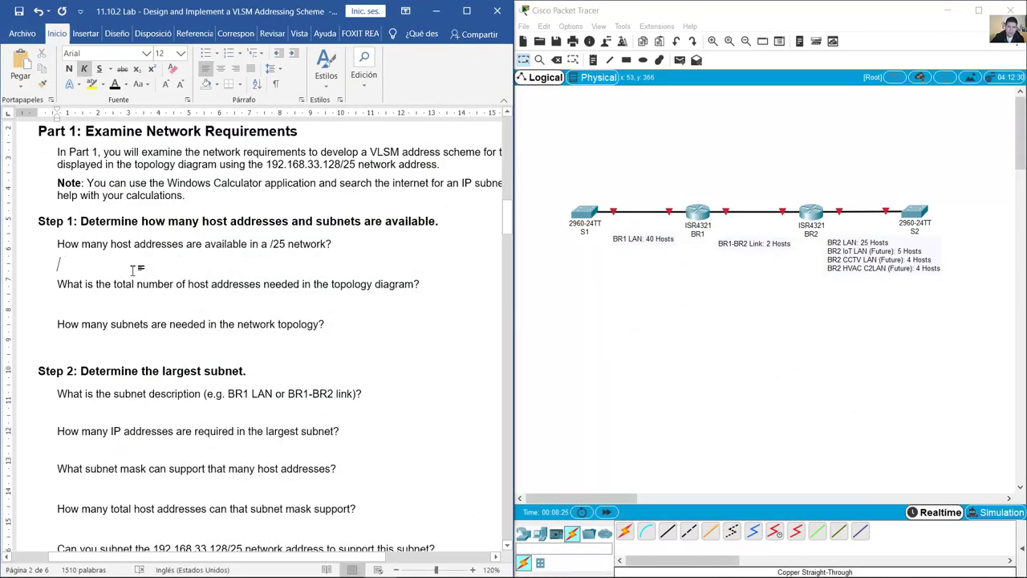
type("32-25=7")
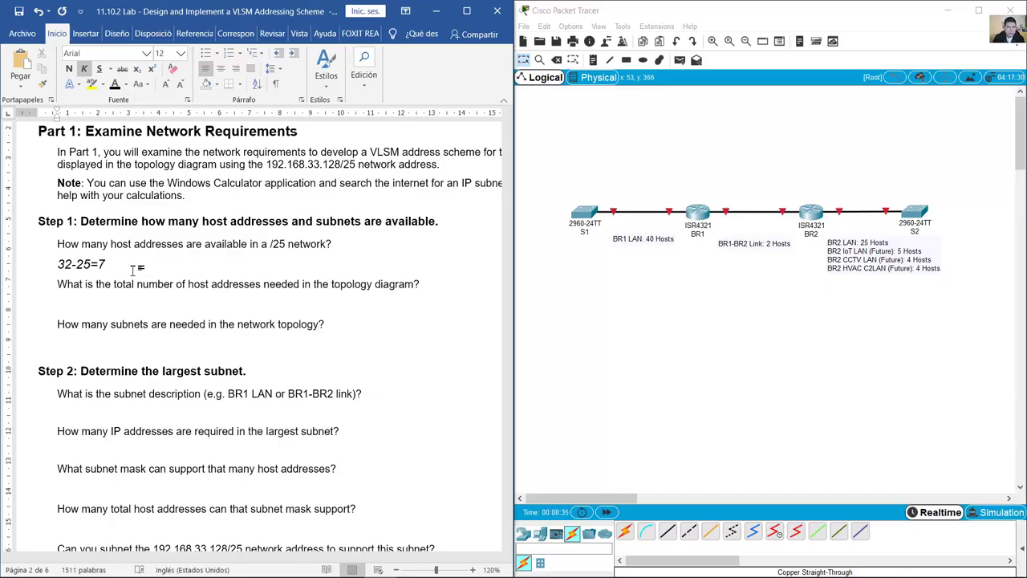
double_click(68, 268)
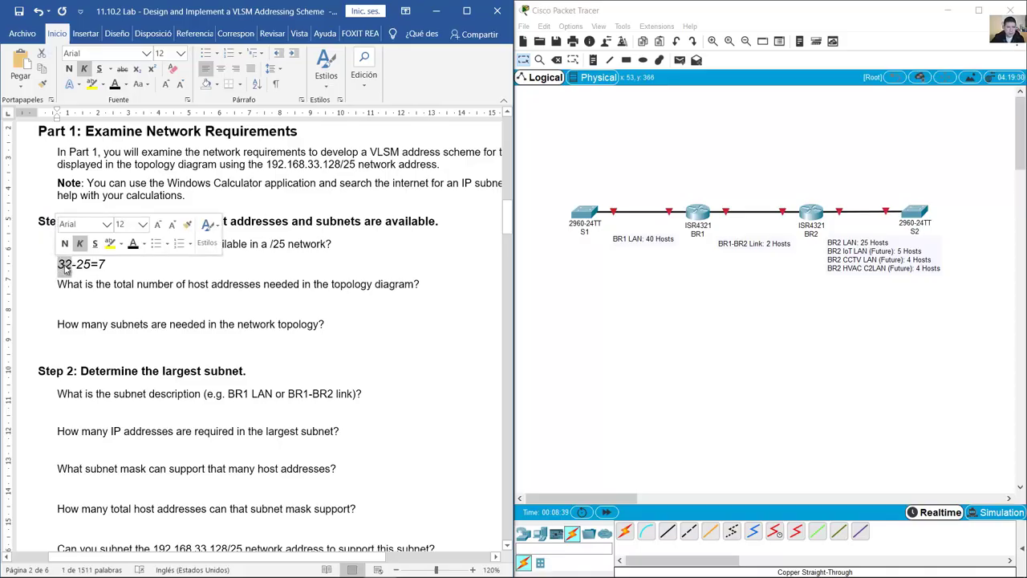
double_click(84, 268)
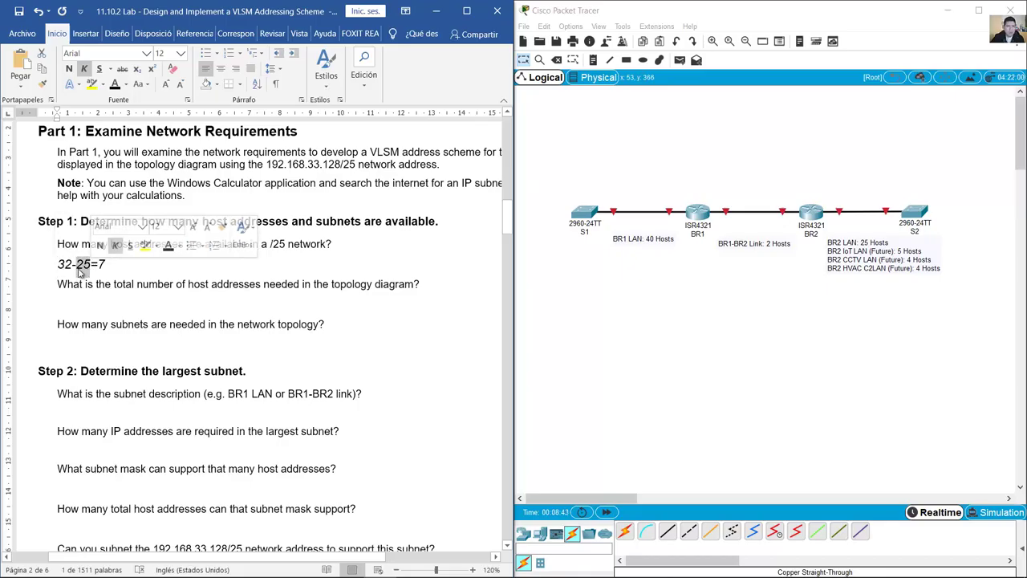
left_click_drag(358, 164, 273, 164)
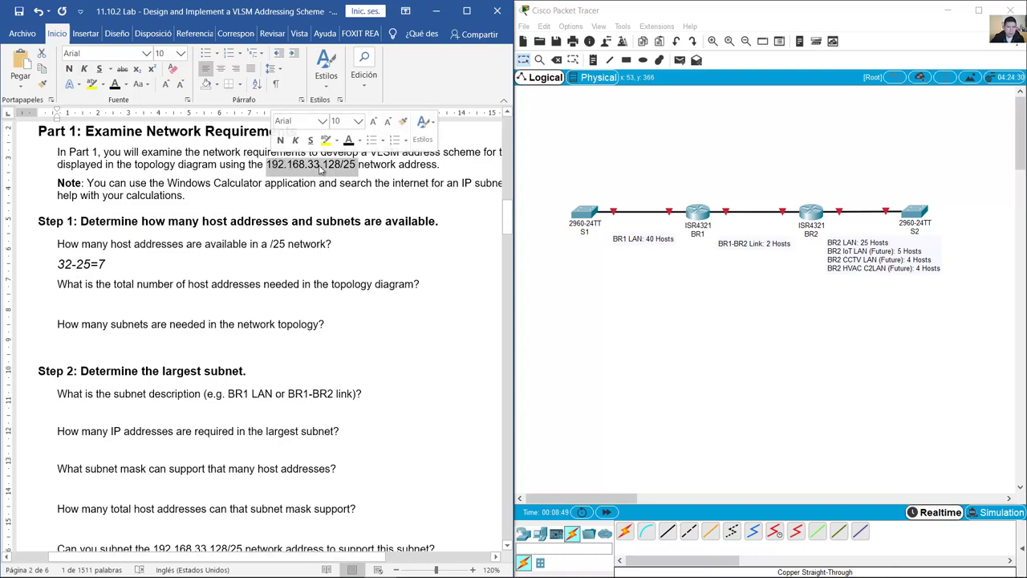
double_click(102, 264)
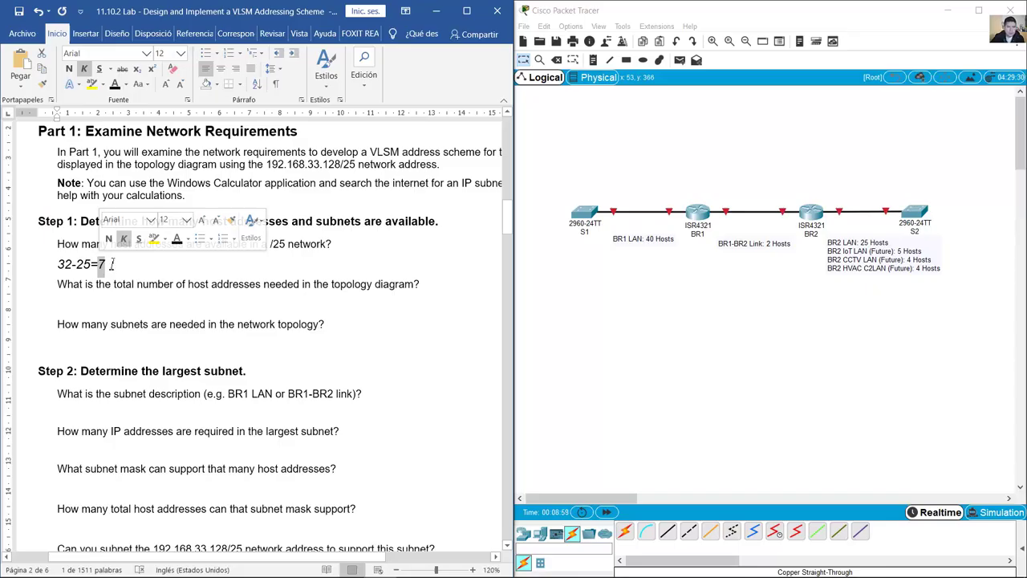
left_click(145, 262)
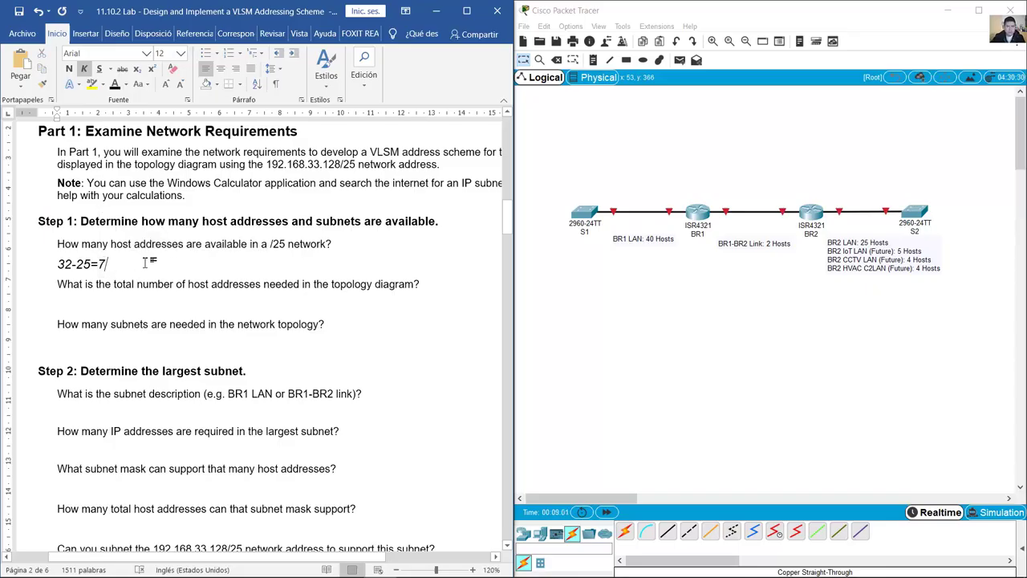
type("(number of bits on host portion)")
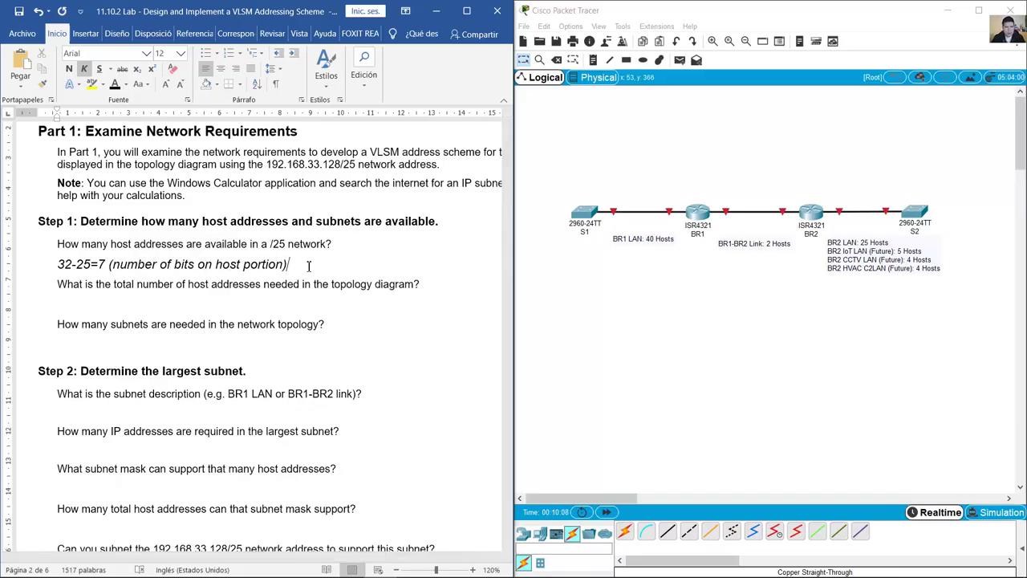
key("Return")
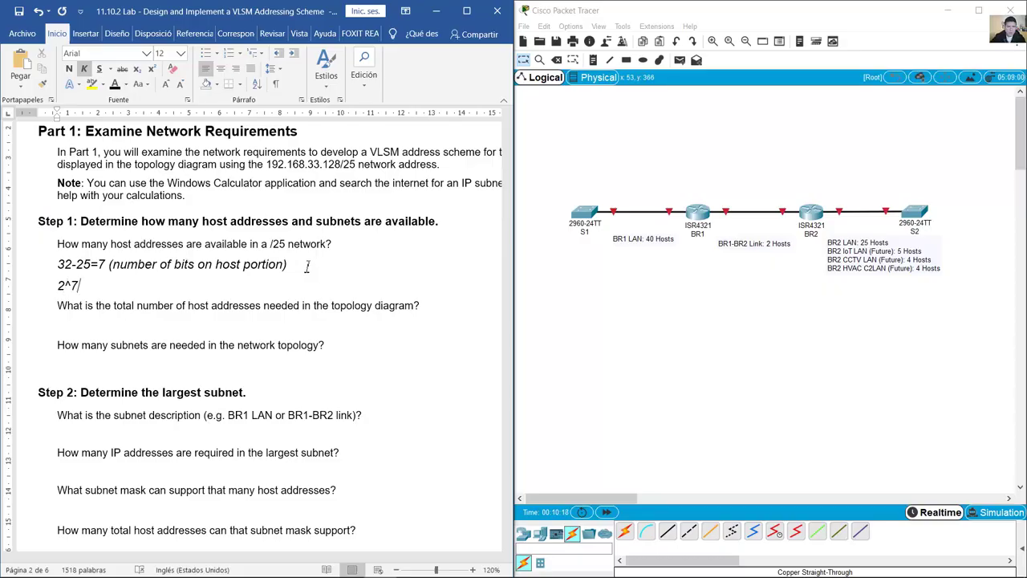
Step: Add '2^7-2=126 (number of hosts)' on the next line and make it bold
left_click_drag(98, 267, 109, 270)
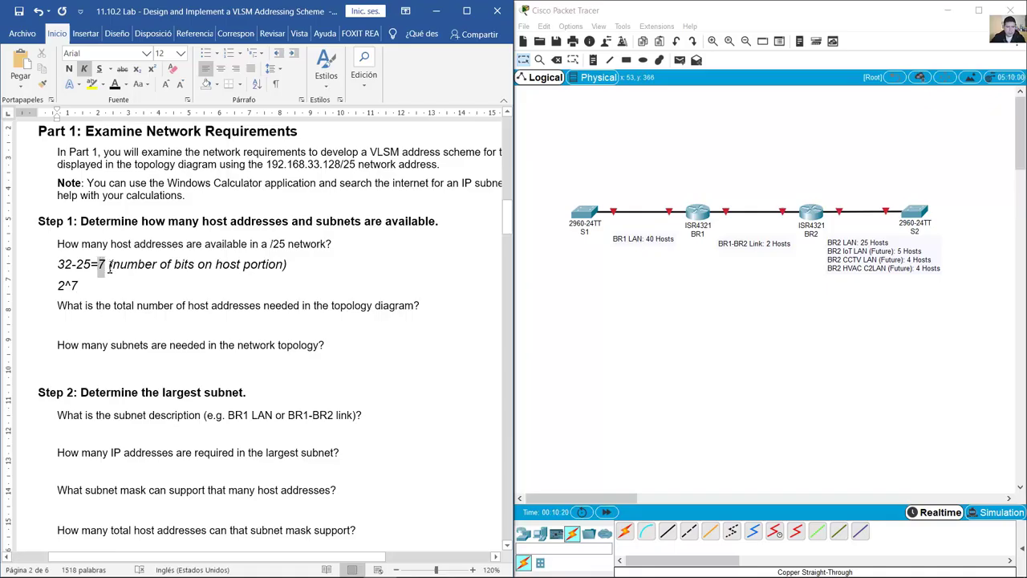
left_click(93, 286)
type("-2")
key("shift+Left")
key("shift+Left")
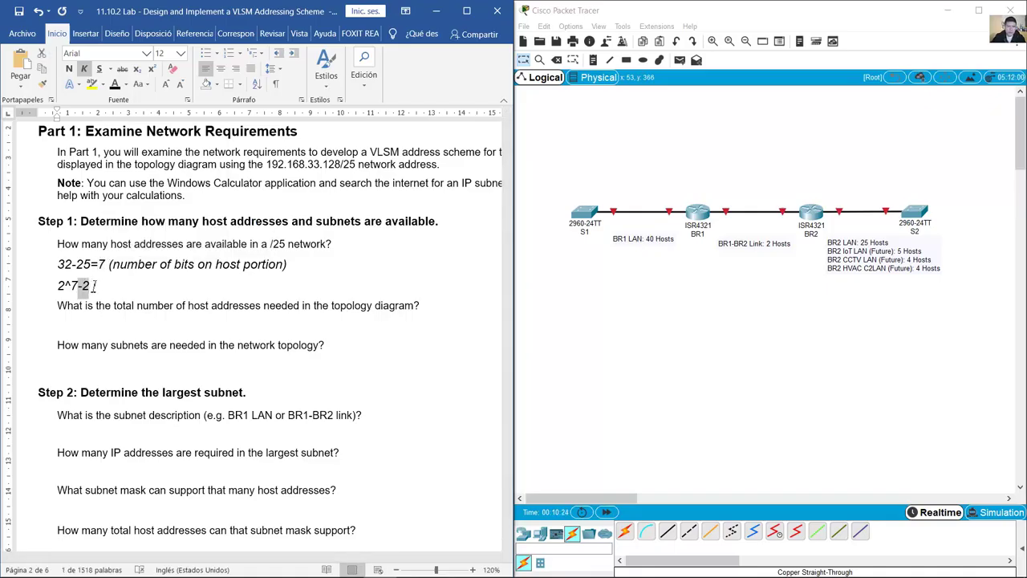
left_click(94, 286)
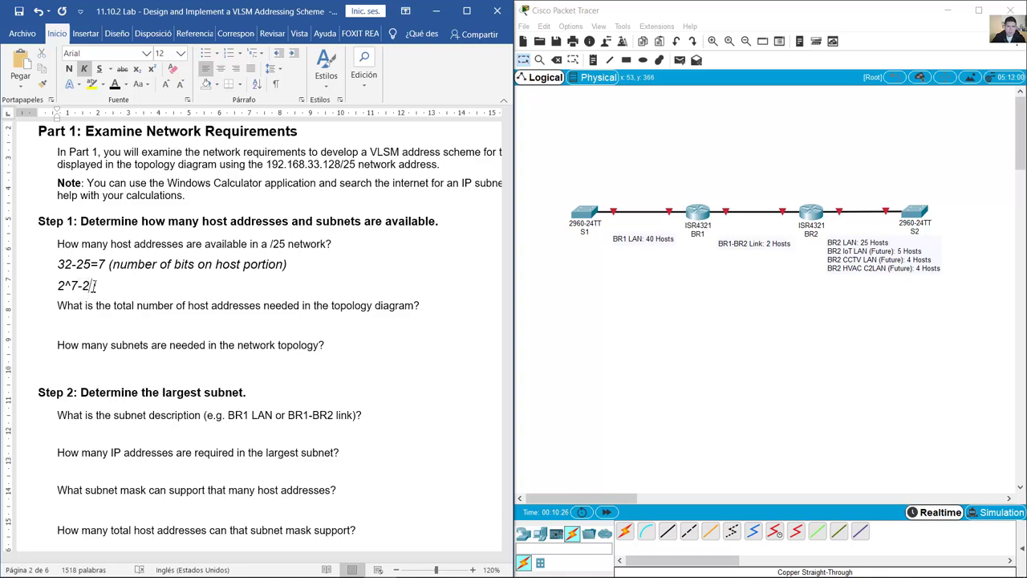
type("=")
type("126")
type(" ()")
type("nu")
type("mber of ho")
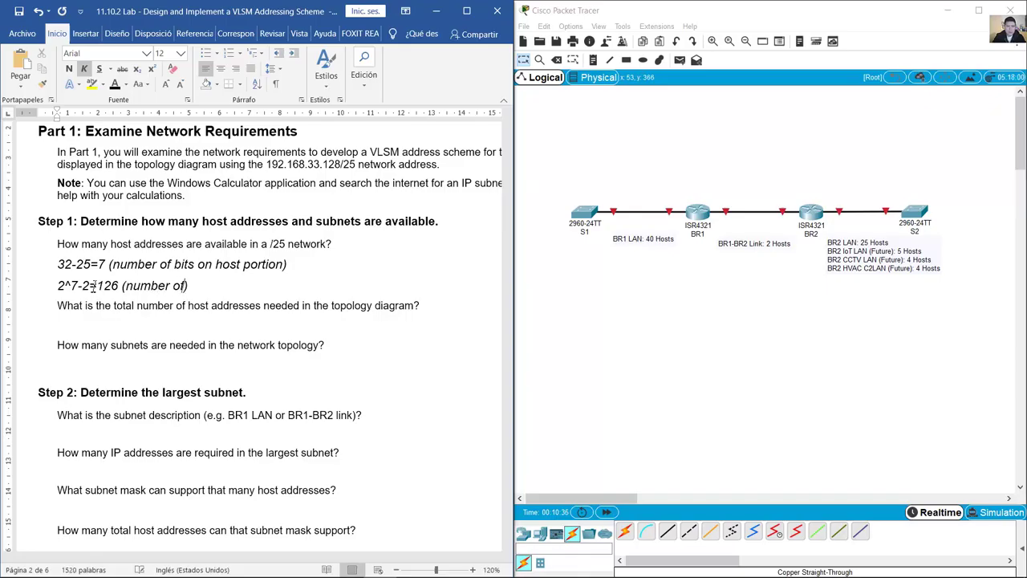
type("sts")
key("ctrl+shift+Left")
key("ctrl+shift+Left")
key("ctrl+shift+Left")
key("ctrl+shift+Left")
key("ctrl+shift+Left")
key("ctrl+shift+Left")
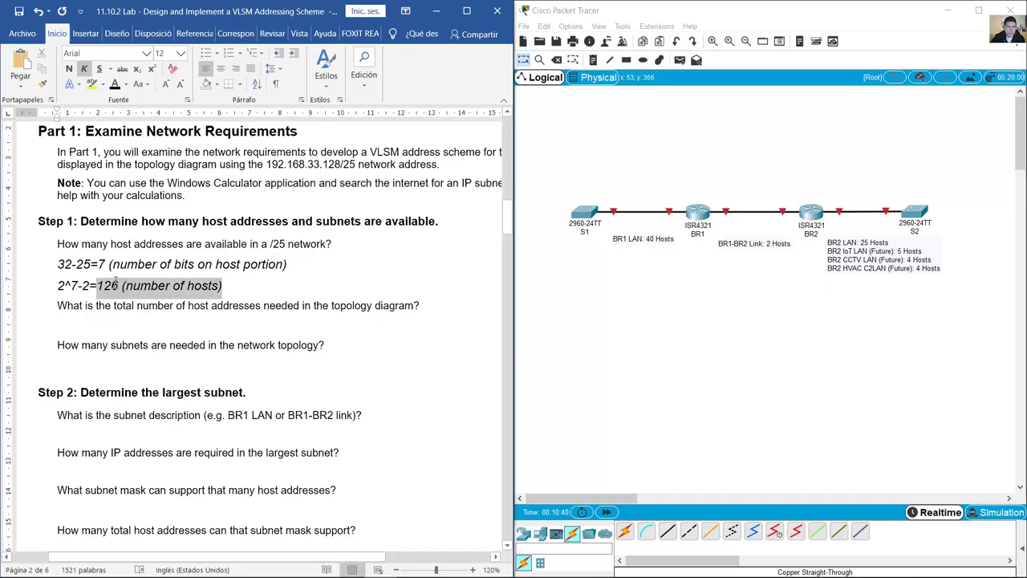
key("ctrl+n")
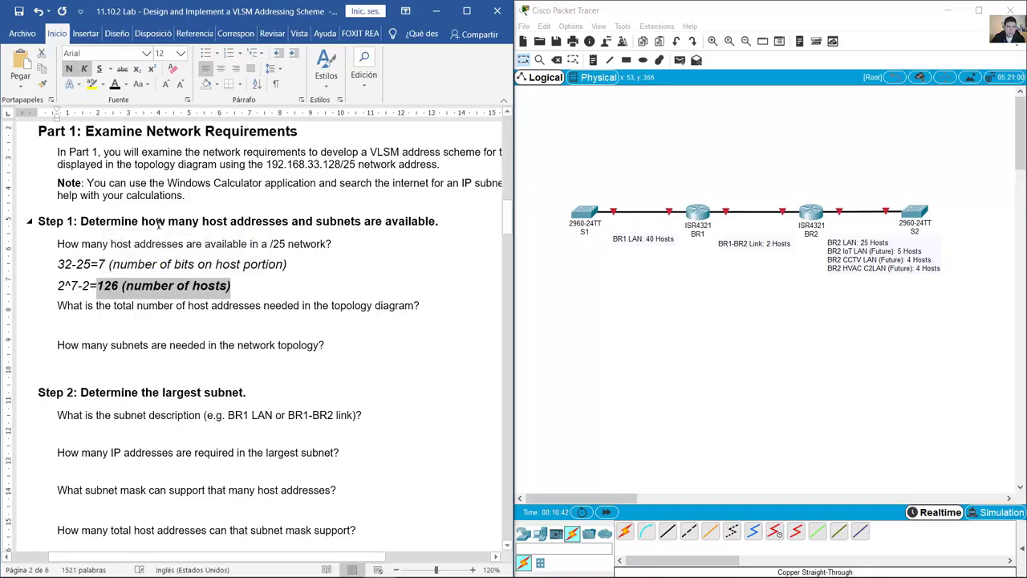
left_click_drag(60, 244, 345, 245)
key("Left")
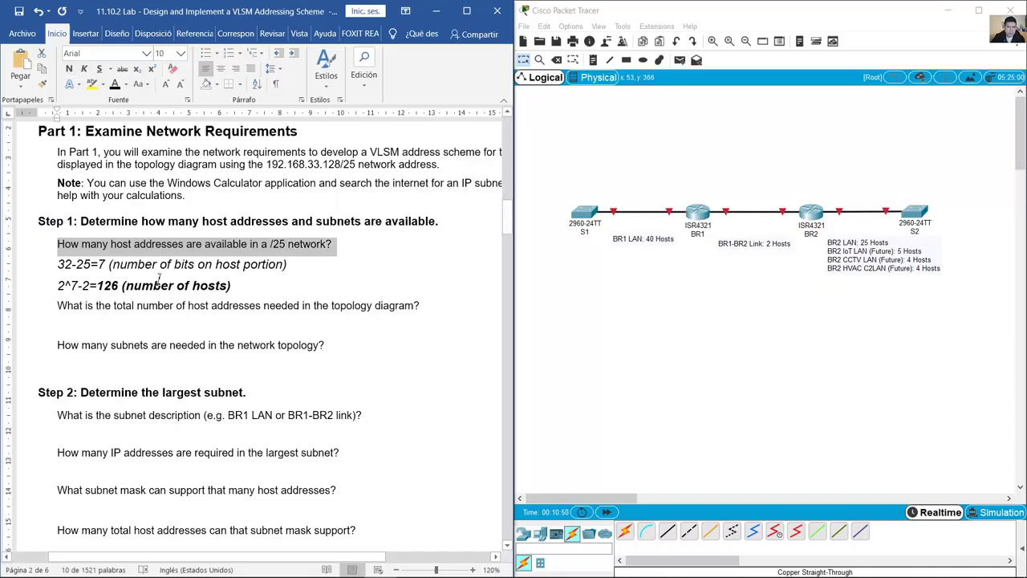
left_click_drag(98, 287, 232, 287)
left_click(275, 291)
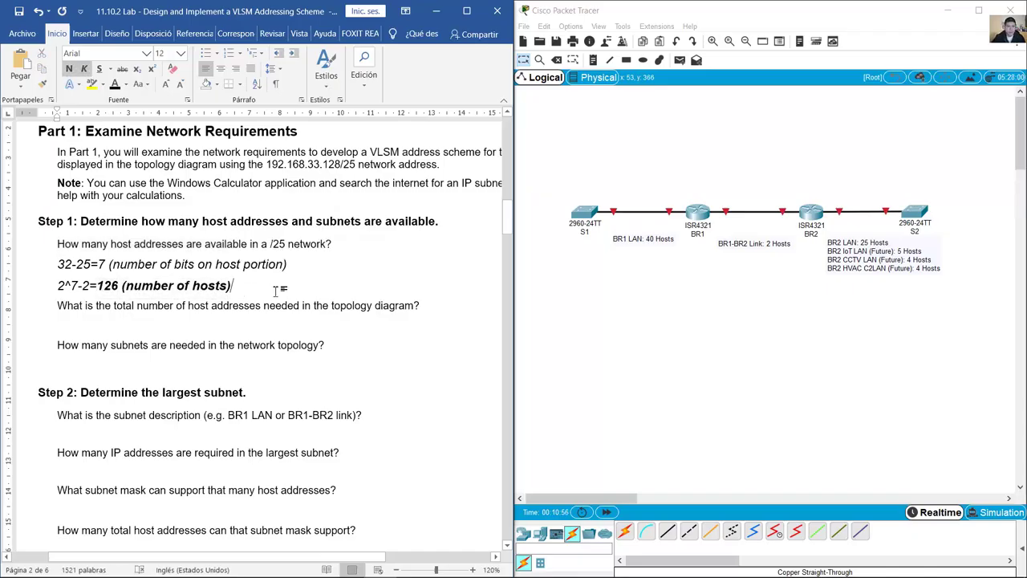
Step: Review the total-host-addresses question and the BR1 LAN note's host count
left_click_drag(57, 308, 383, 315)
left_click(303, 309)
left_click_drag(303, 309, 414, 309)
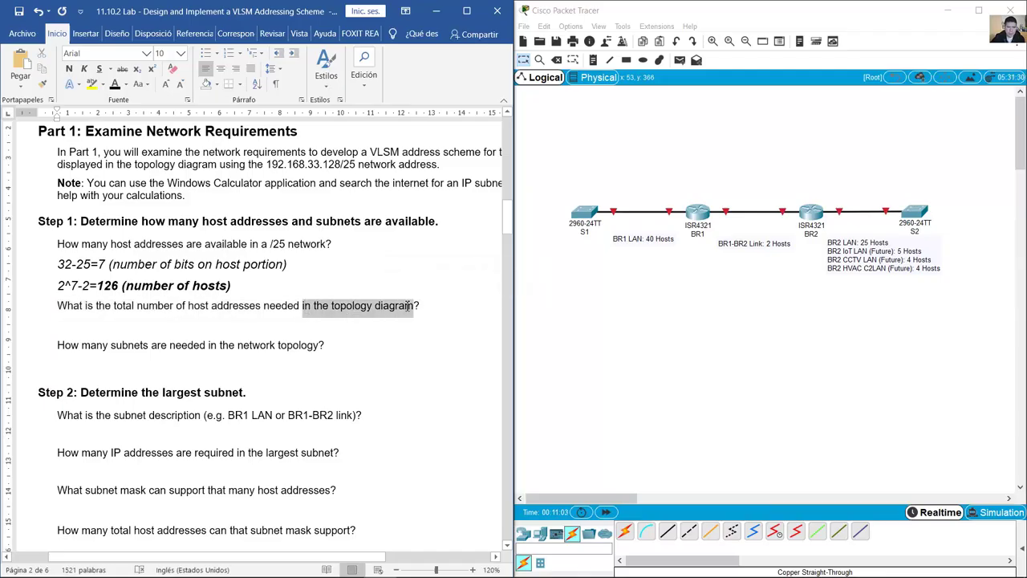
left_click(654, 249)
double_click(651, 239)
left_click(847, 247)
double_click(848, 247)
Step: Tally the BR2 LAN (25), IoT, CCTV (4), HVAC (4) and link (2) hosts, then enter '80 hosts'
left_click_drag(859, 241, 900, 250)
key("shift+Down")
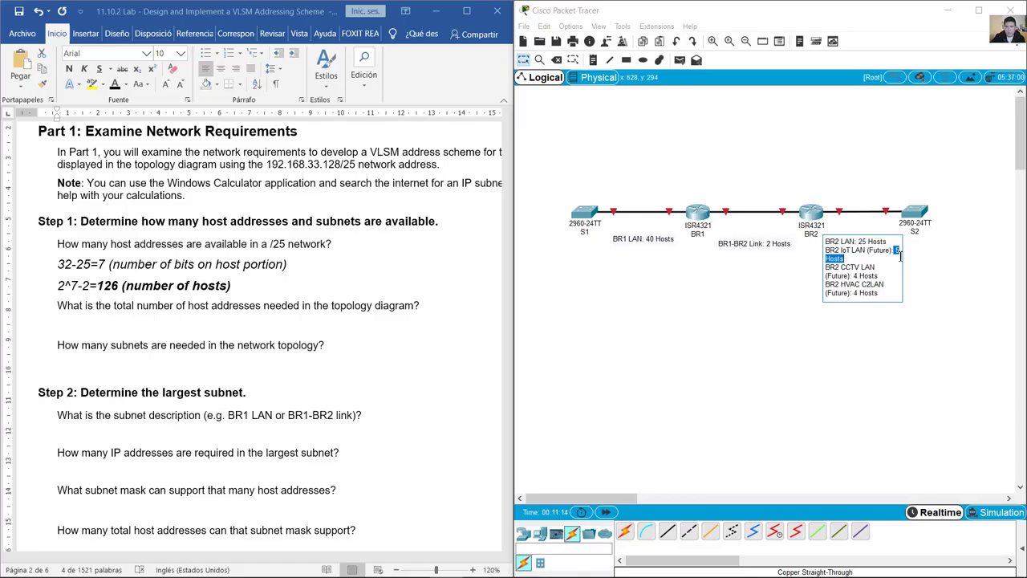
left_click_drag(856, 271, 894, 271)
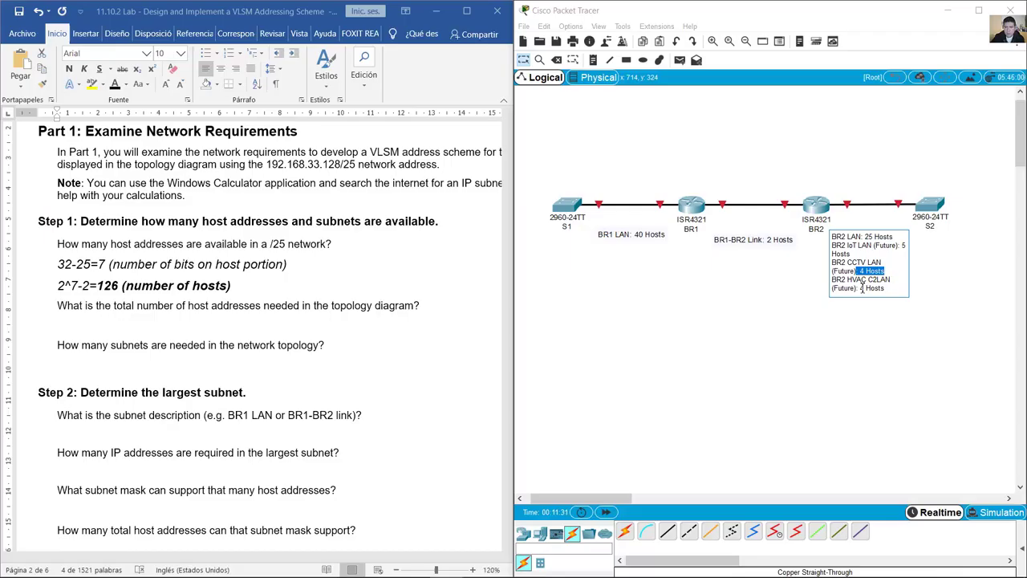
left_click_drag(861, 288, 893, 289)
left_click(761, 239)
left_click_drag(757, 238, 785, 239)
left_click(92, 331)
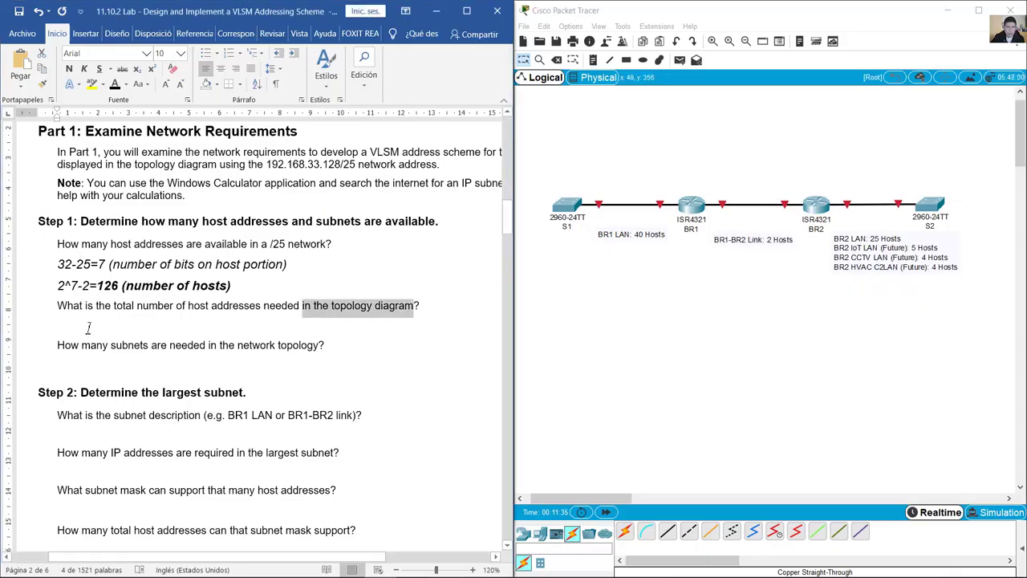
type("80")
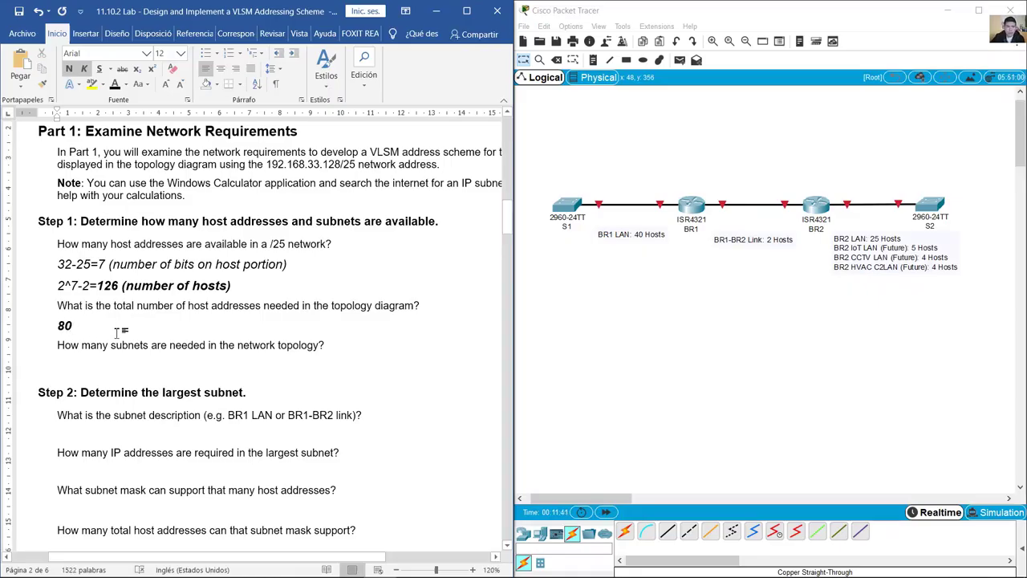
type(" hosts")
Step: Compare the how-many-subnets question with the BR1 LAN, BR1-BR2 Link and BR2 LAN notes
scroll(169, 321, "down", 1)
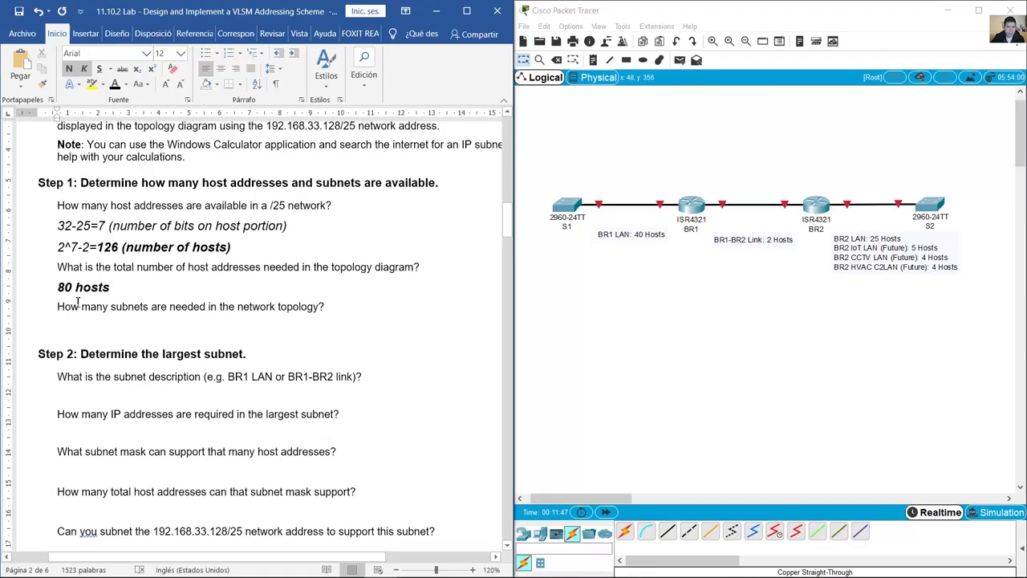
left_click(59, 308)
left_click_drag(83, 309, 299, 309)
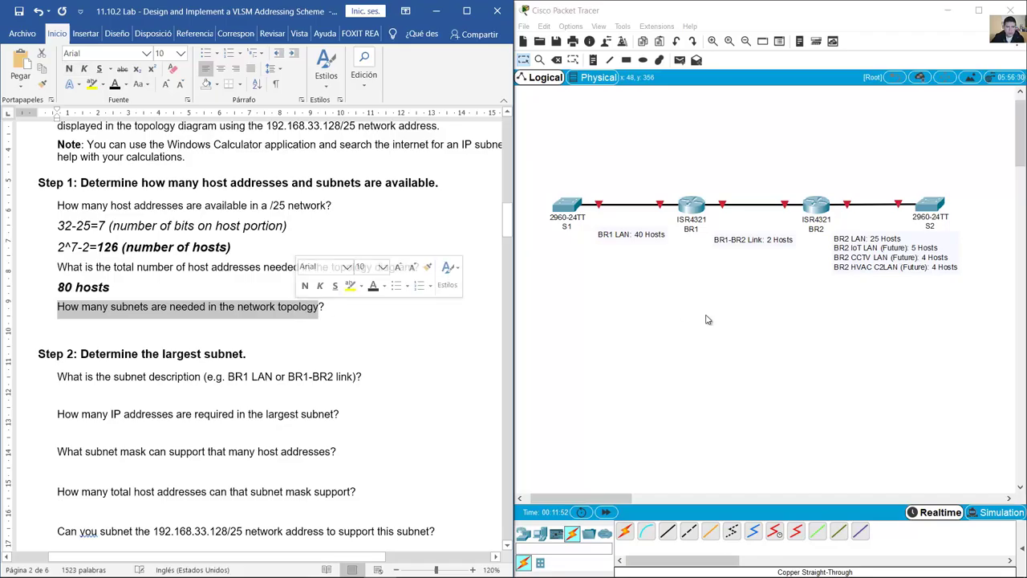
left_click(631, 230)
left_click_drag(631, 231, 634, 236)
left_click_drag(763, 238, 769, 236)
left_click_drag(883, 245, 886, 248)
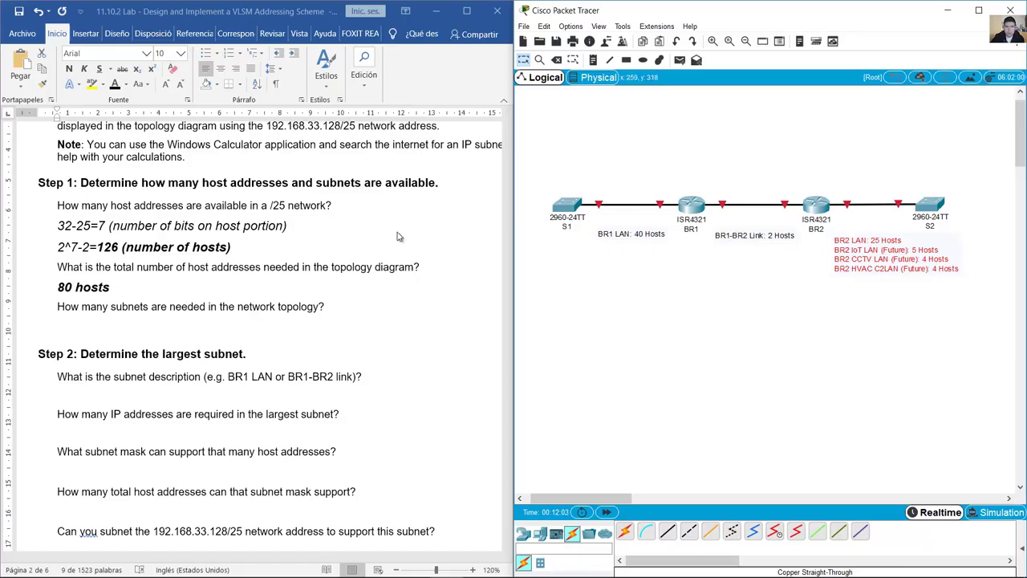
Step: Enter '6 subnets', then confirm it against the BR1, link and three future BR2 LAN notes
triple_click(69, 325)
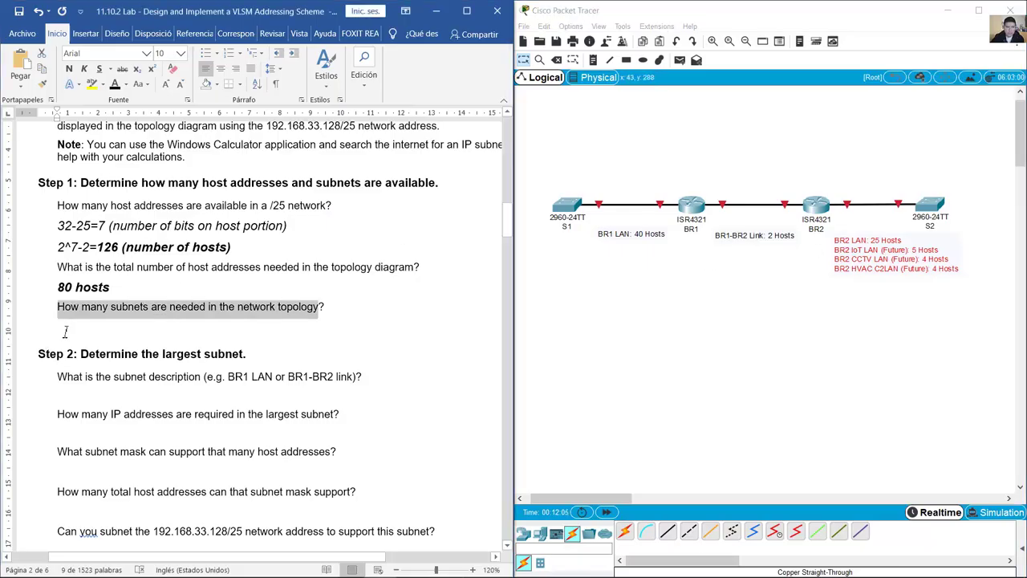
left_click(69, 325)
type("6 subnets")
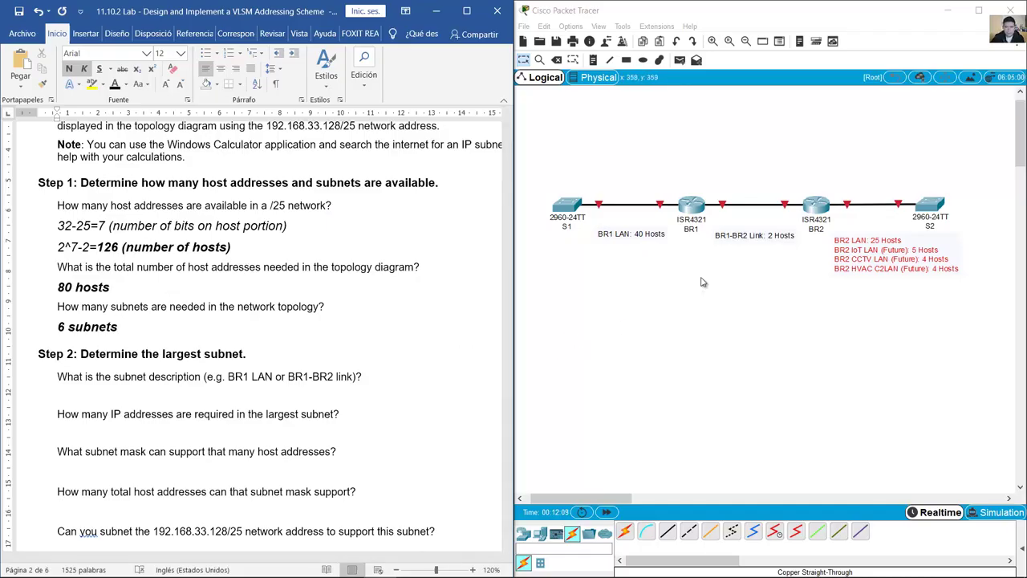
left_click(644, 234)
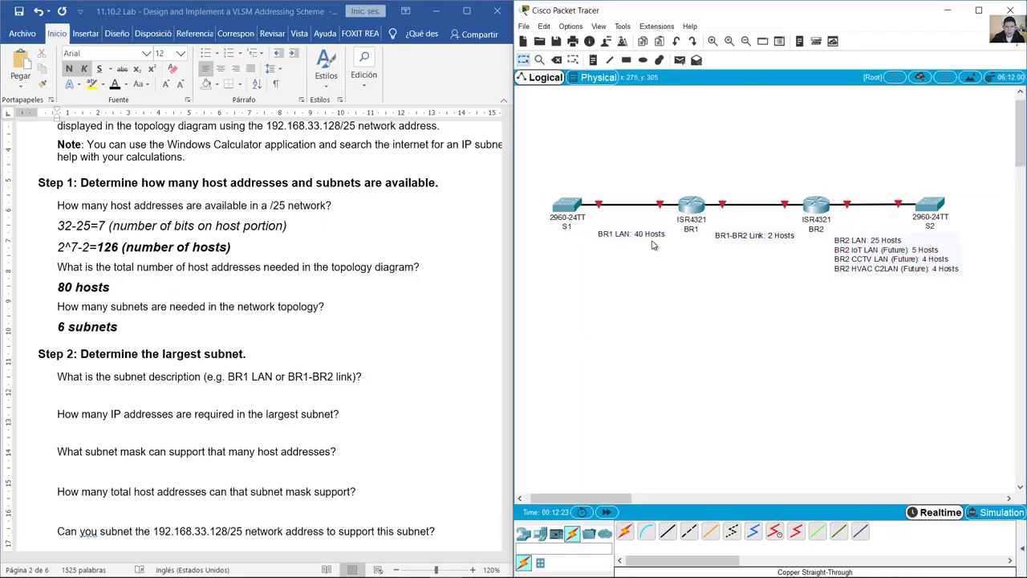
left_click_drag(871, 250, 872, 247)
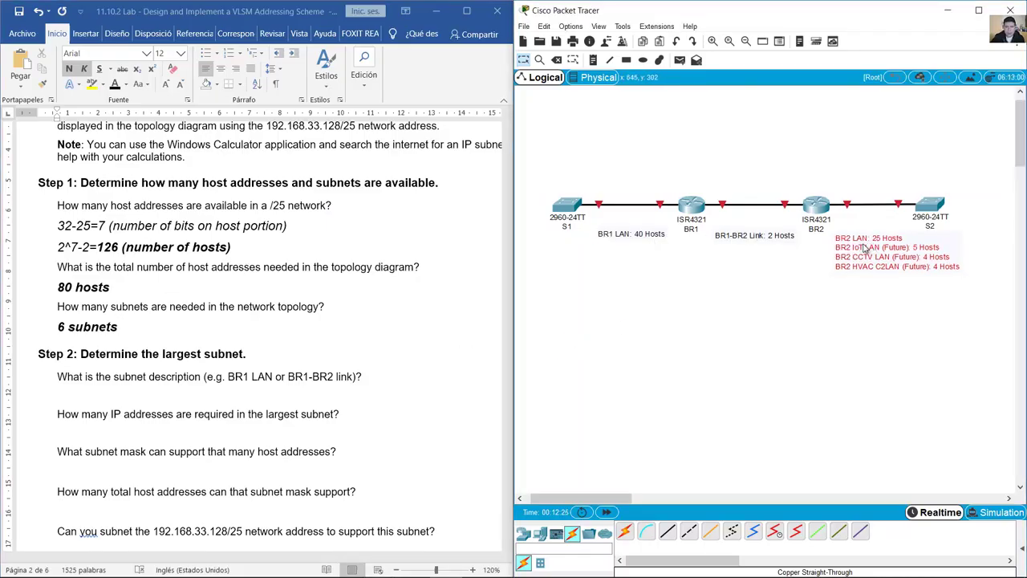
left_click_drag(753, 239, 754, 239)
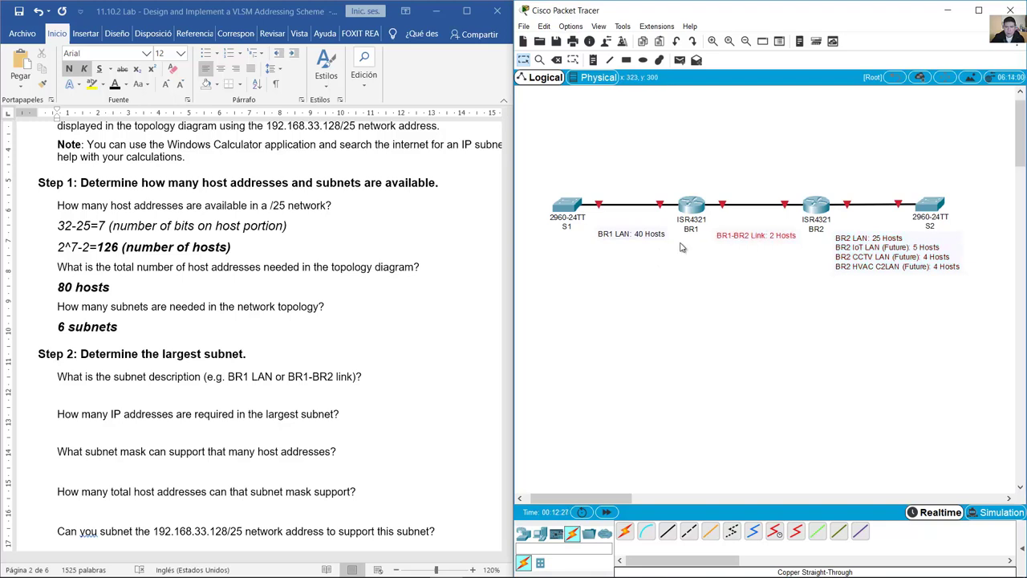
double_click(884, 252)
left_click_drag(840, 248, 896, 289)
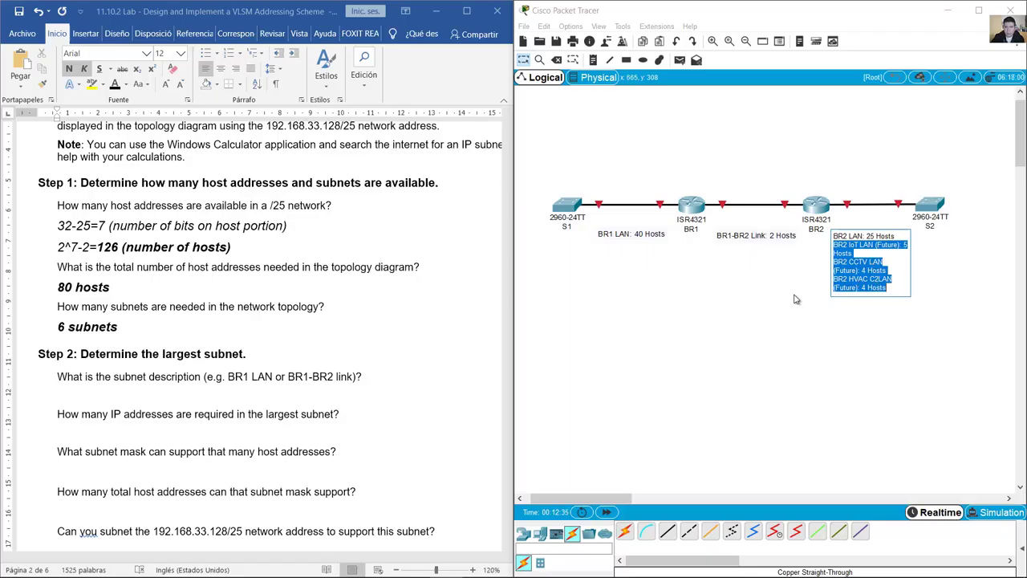
left_click(740, 291)
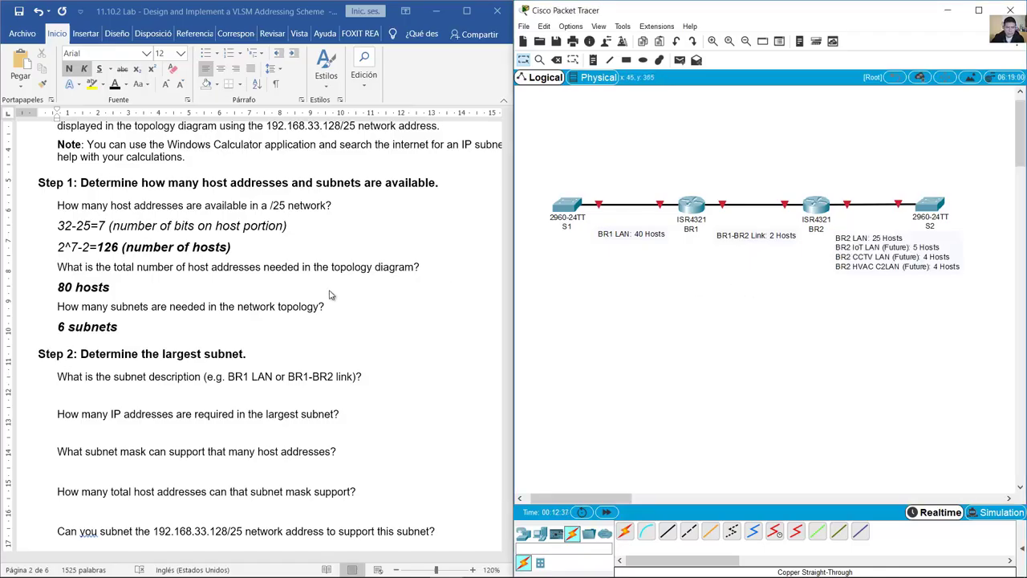
Step: Paste 'BR1 LAN' from its topology note as the largest-subnet description
scroll(332, 293, "down", 4)
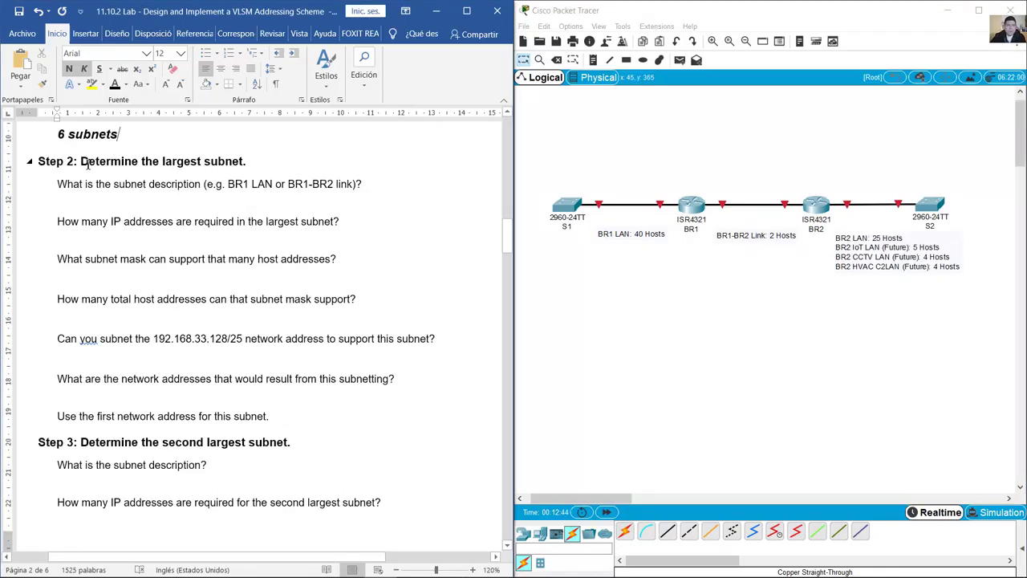
left_click_drag(82, 161, 251, 165)
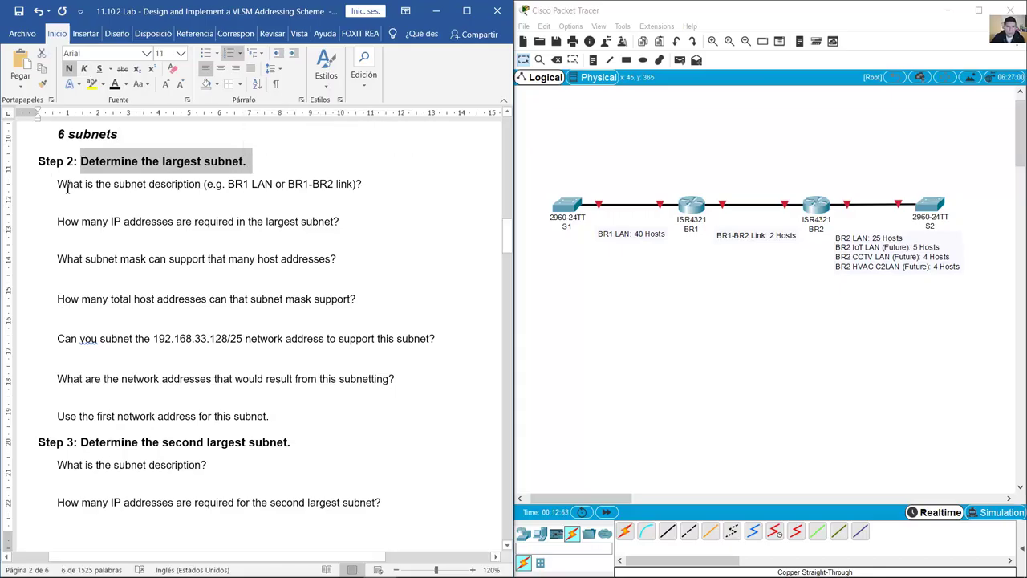
left_click_drag(79, 186, 166, 179)
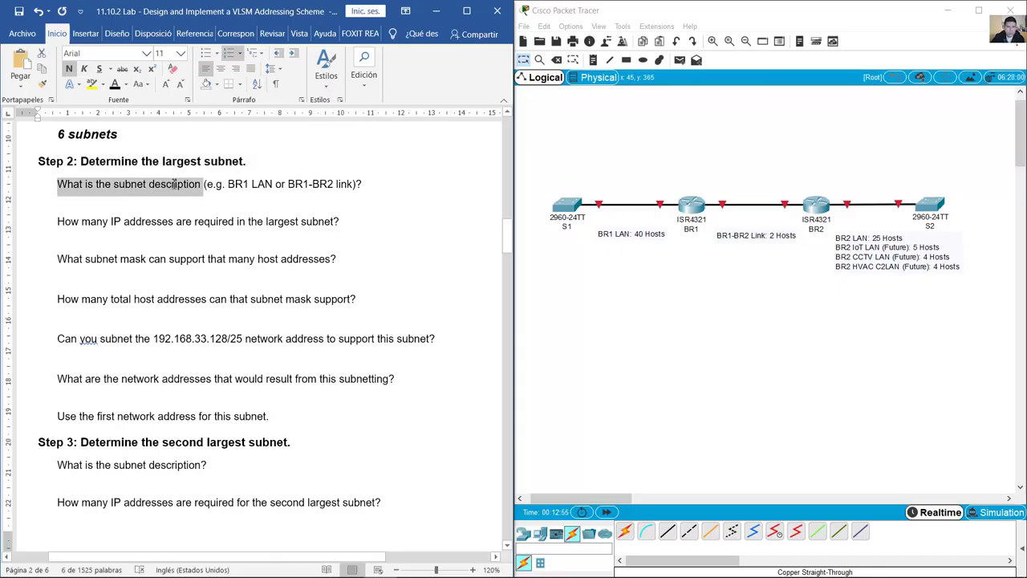
left_click_drag(163, 163, 246, 164)
left_click(683, 266)
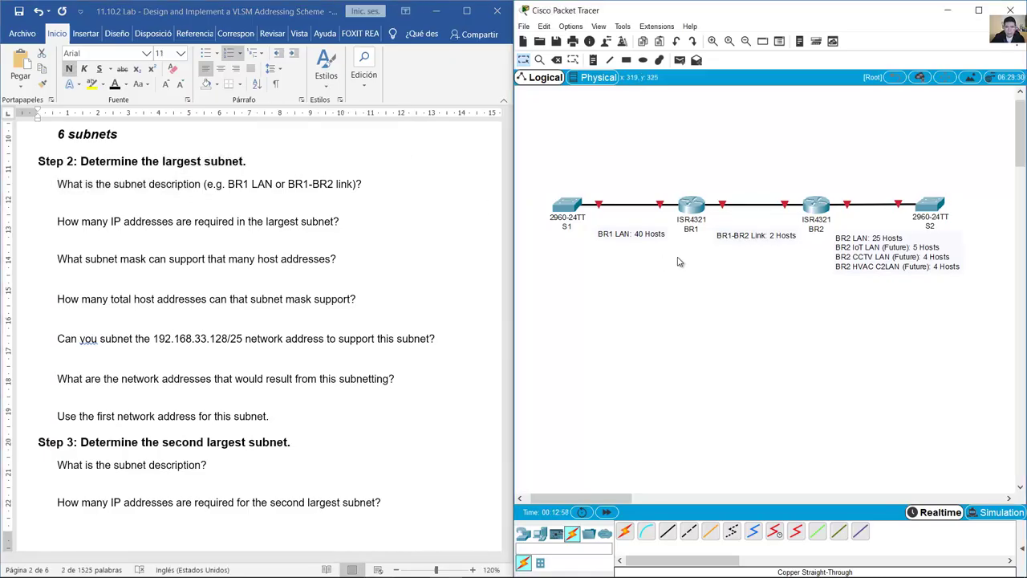
double_click(640, 237)
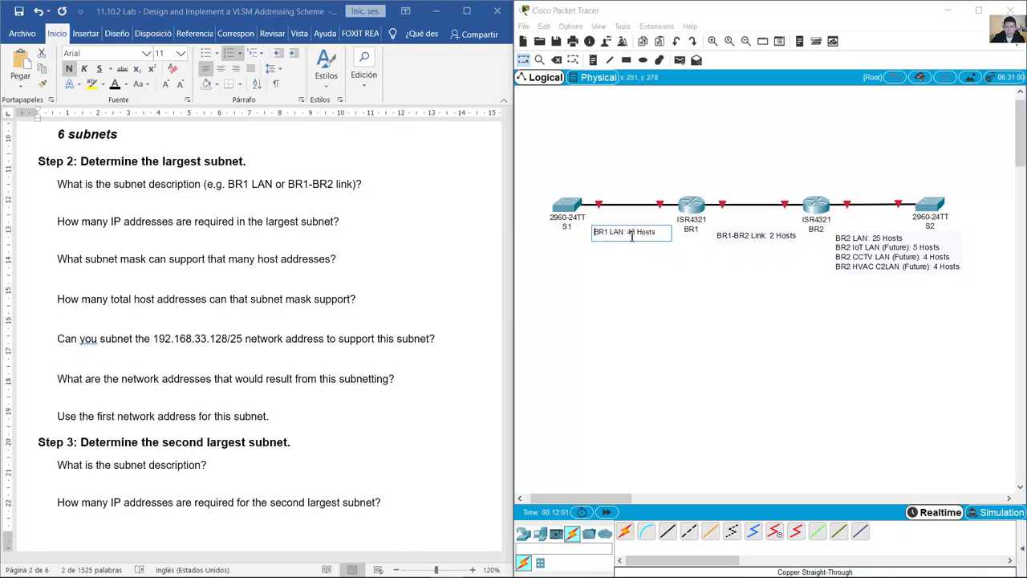
left_click_drag(626, 233, 666, 234)
left_click_drag(625, 234, 595, 231)
key("ctrl+c")
left_click(64, 203)
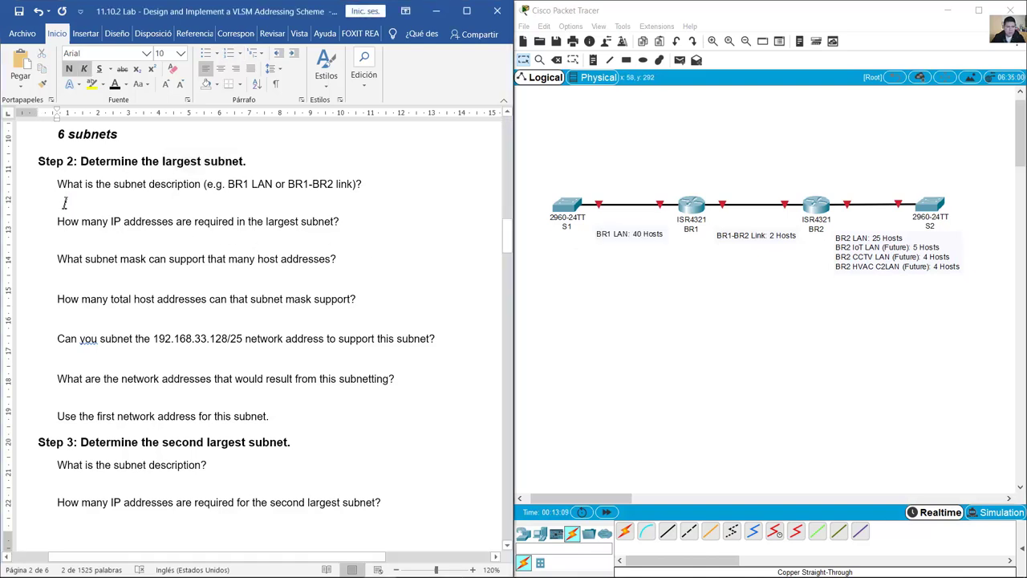
key("ctrl+v")
Step: Check the BR1 note's 40 Hosts for the IP-addresses-required question
left_click(211, 224)
left_click_drag(58, 224, 344, 225)
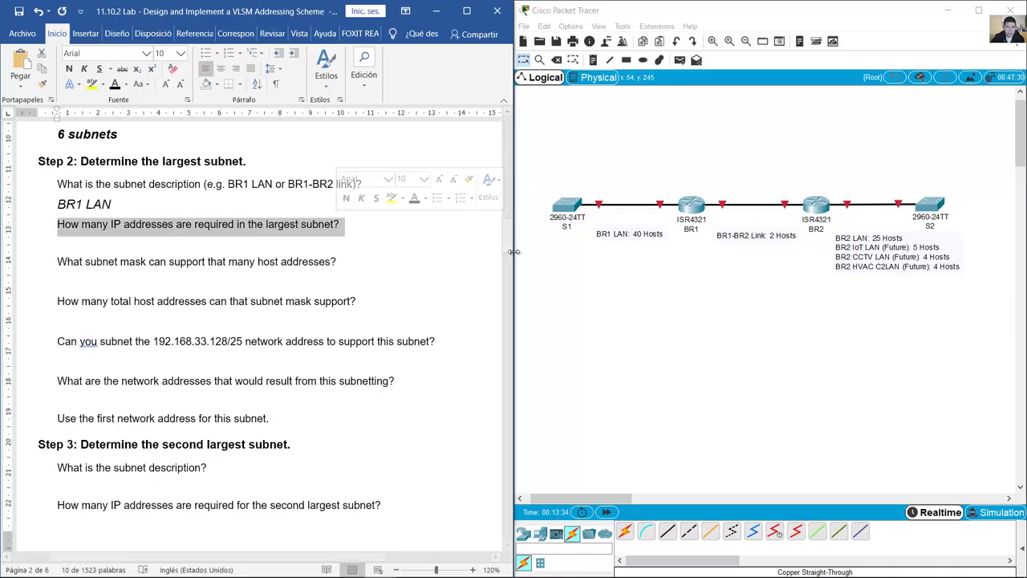
left_click(631, 232)
left_click_drag(630, 232, 659, 231)
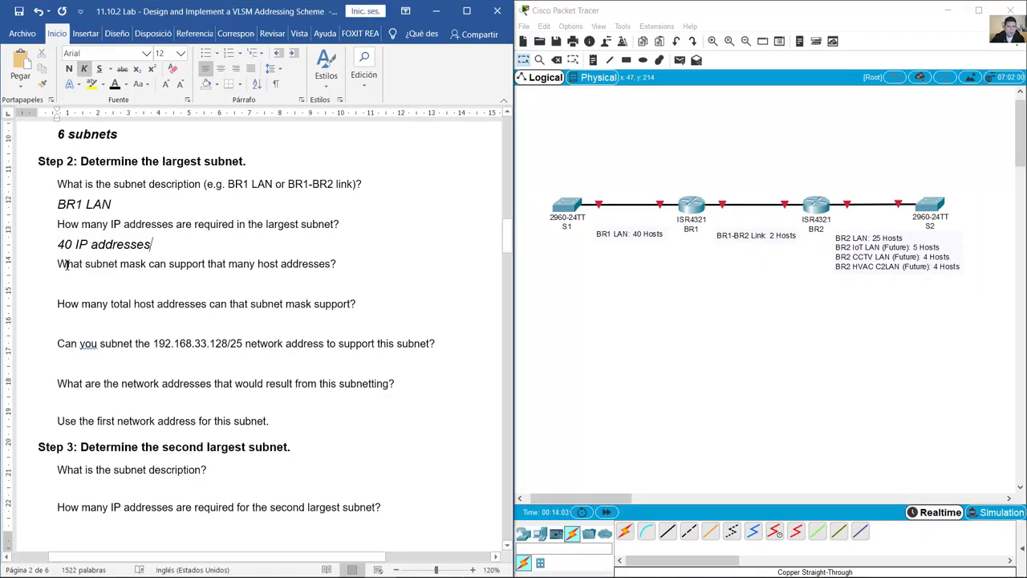
Step: Start the subnet-mask working with 'n (number of bits for hosts)' and '2^n-2=40', unbolded
left_click_drag(58, 264, 337, 265)
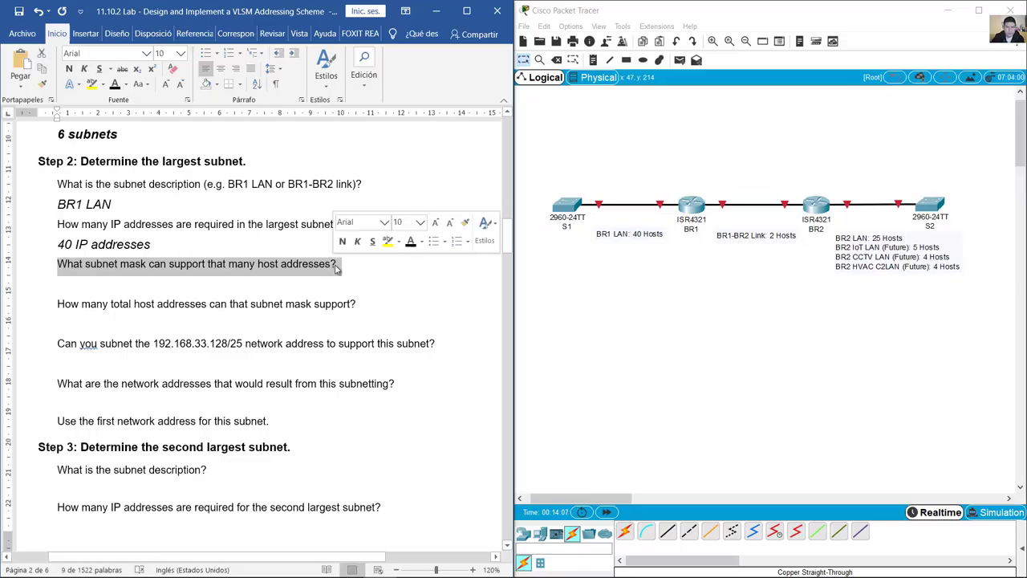
key("Down")
type("n")
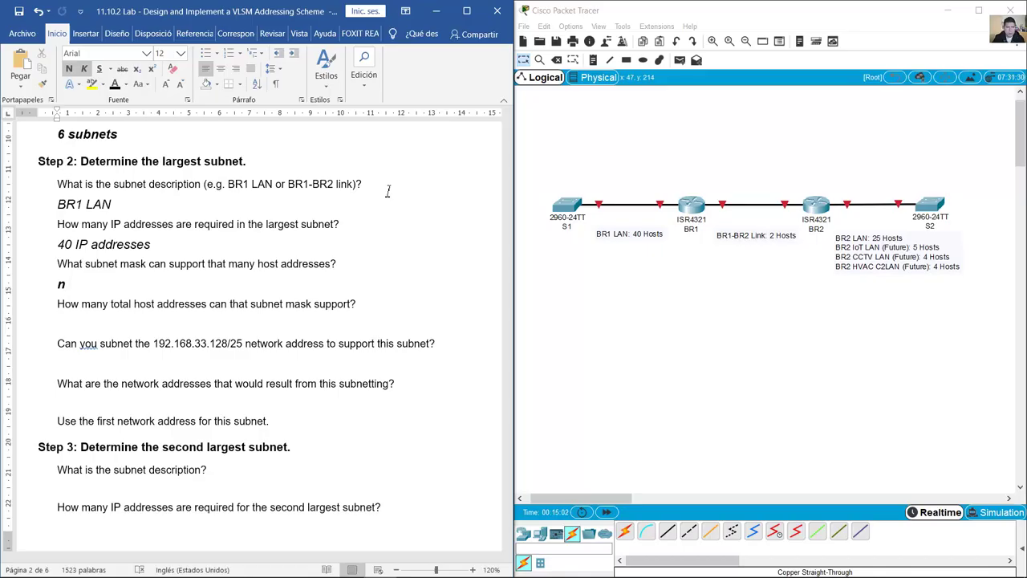
type("(number of bits for hosts)")
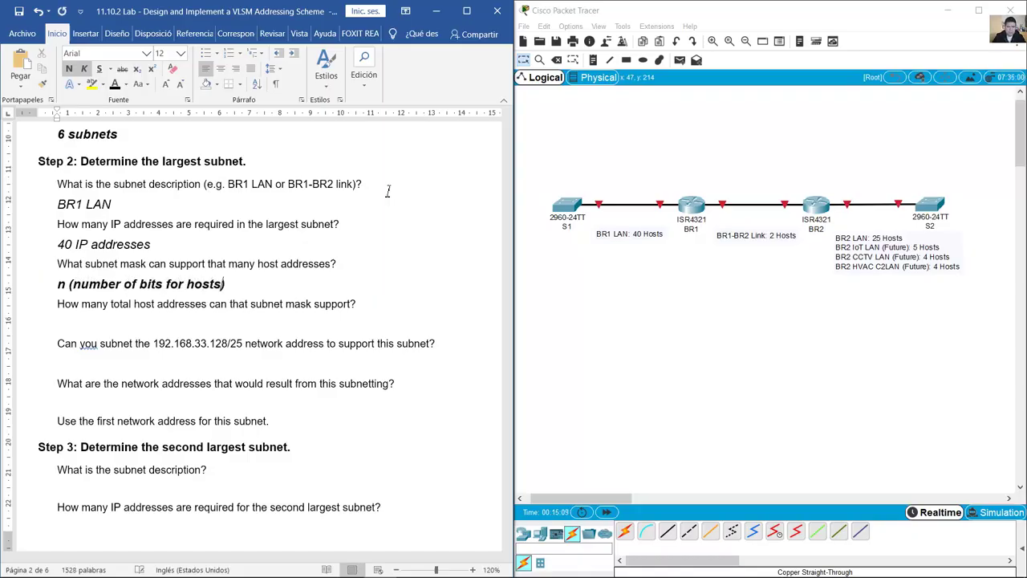
key("shift+Home")
key("ctrl+n")
left_click(233, 284)
key("Return")
type("/")
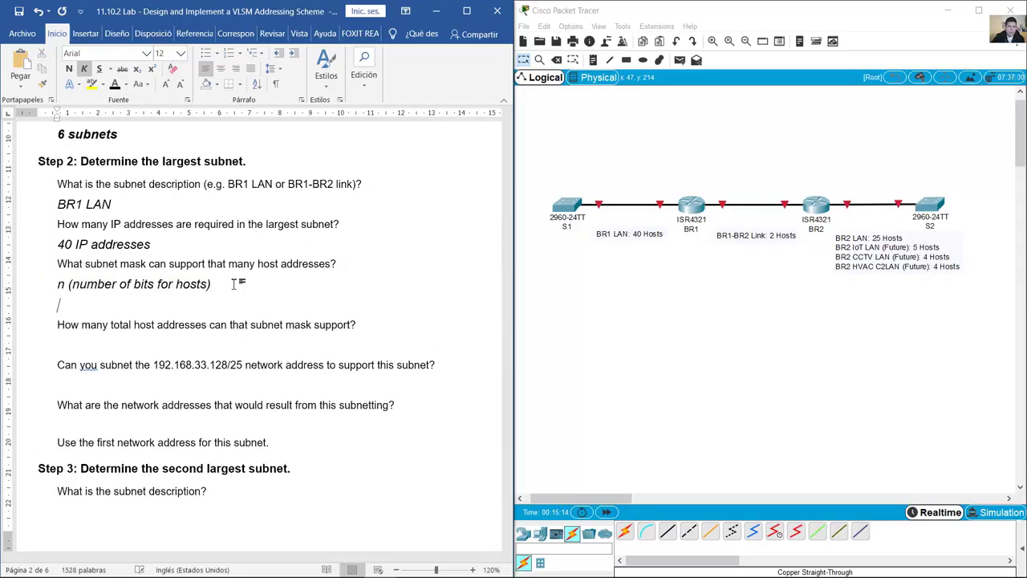
type("2^n-2")
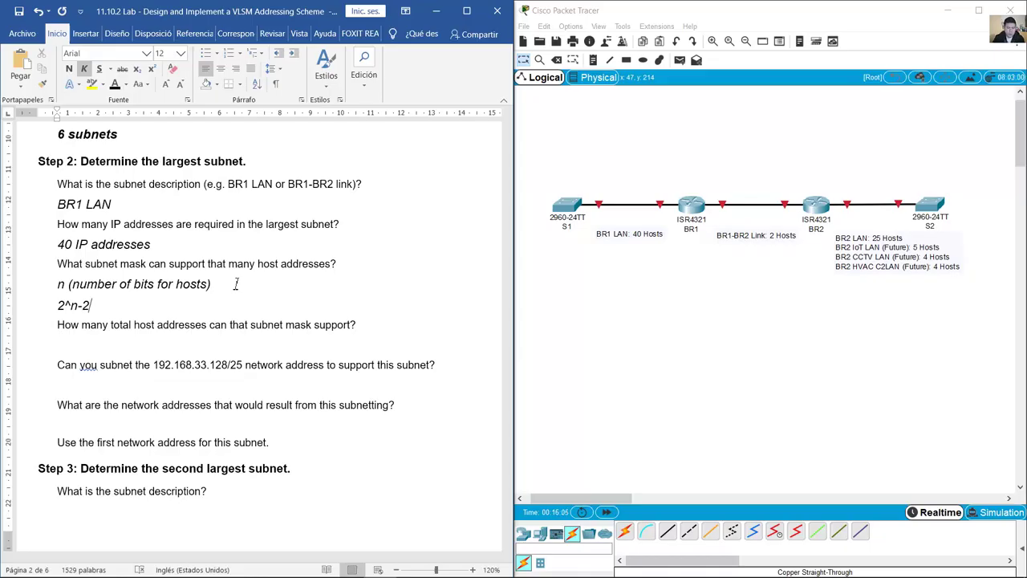
type("=40")
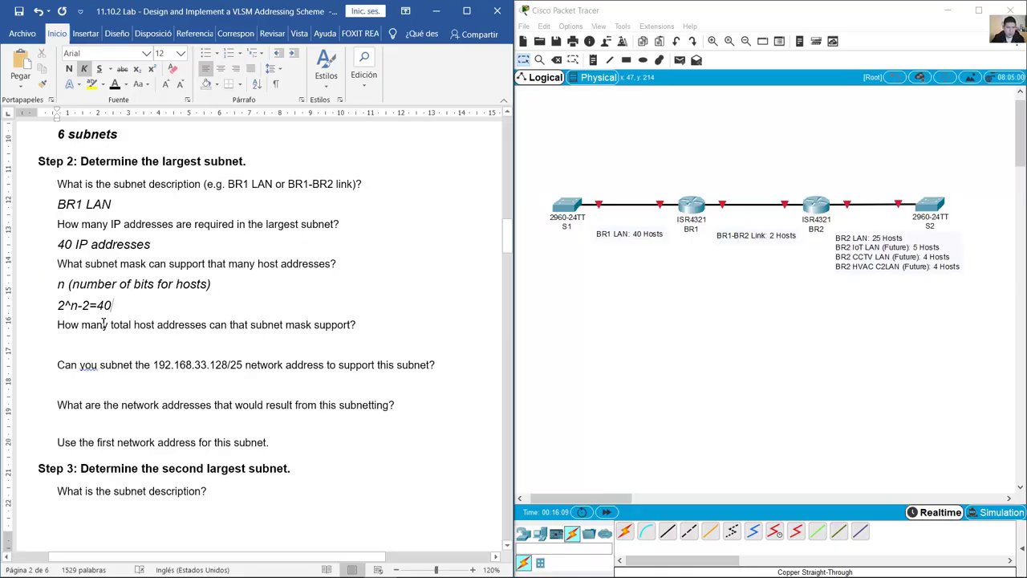
Step: Review the 2^n-2 formula against the 40 addresses and set n=6
left_click_drag(72, 244, 58, 245)
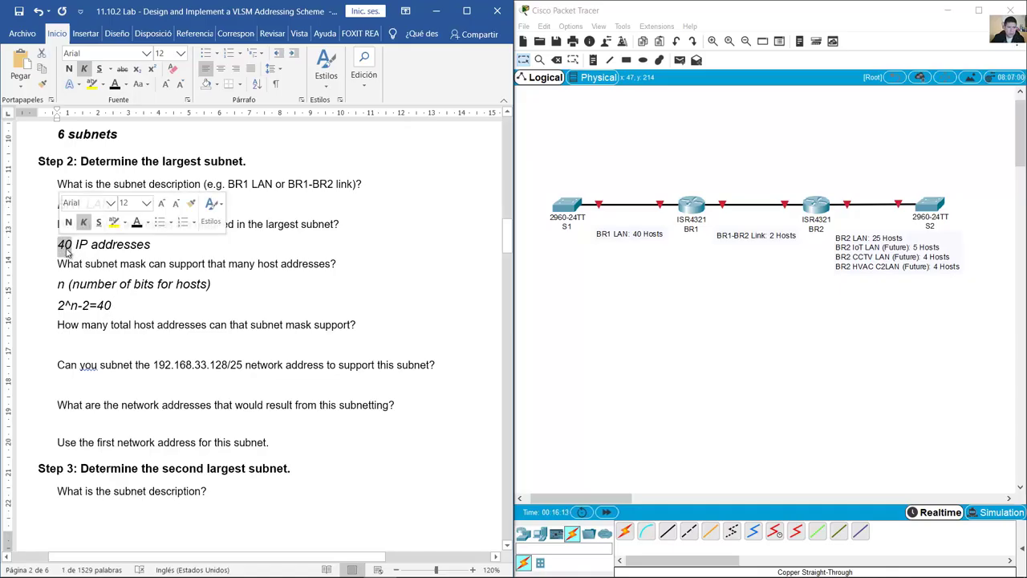
double_click(77, 310)
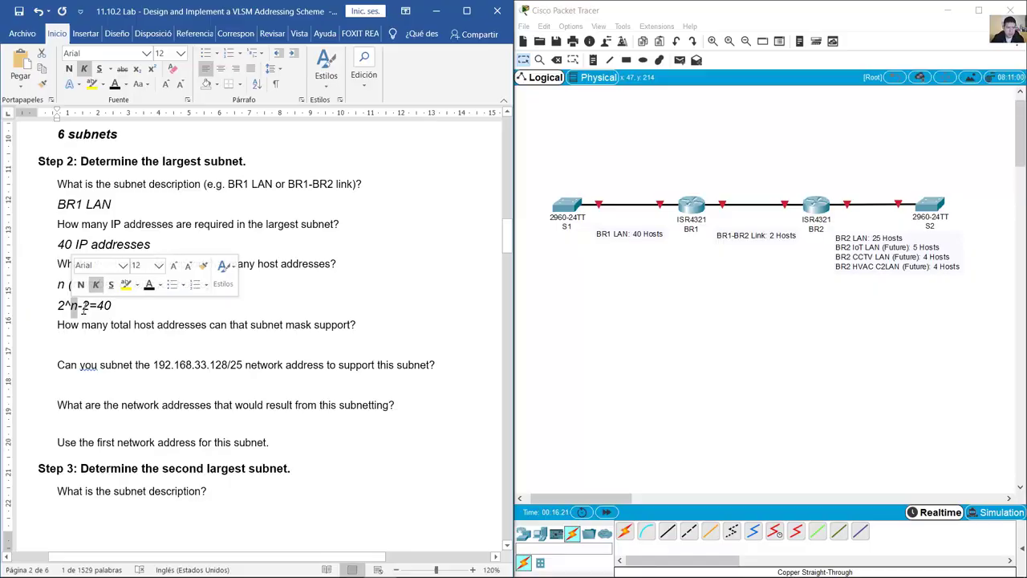
left_click(90, 308)
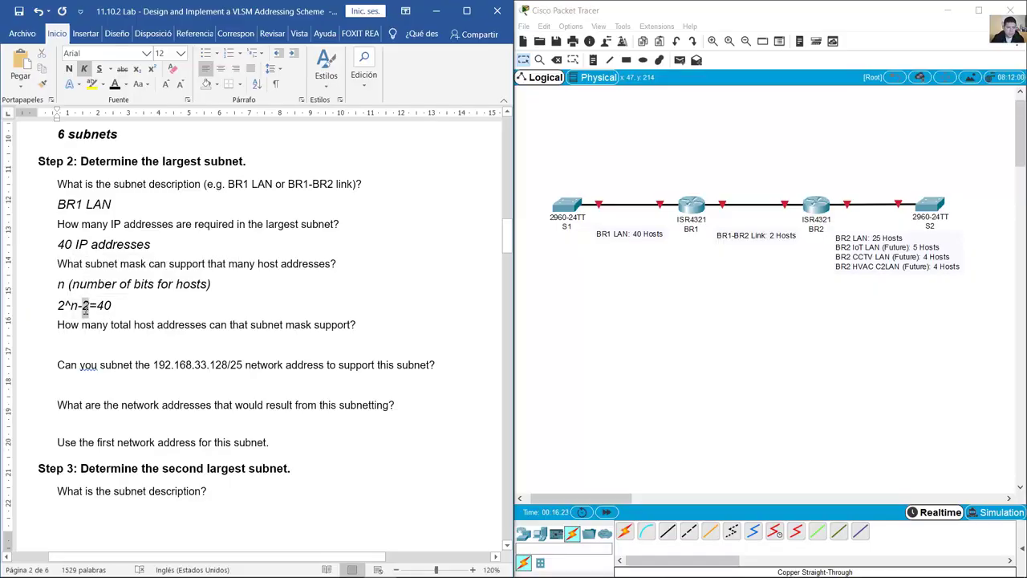
left_click_drag(78, 309, 86, 312)
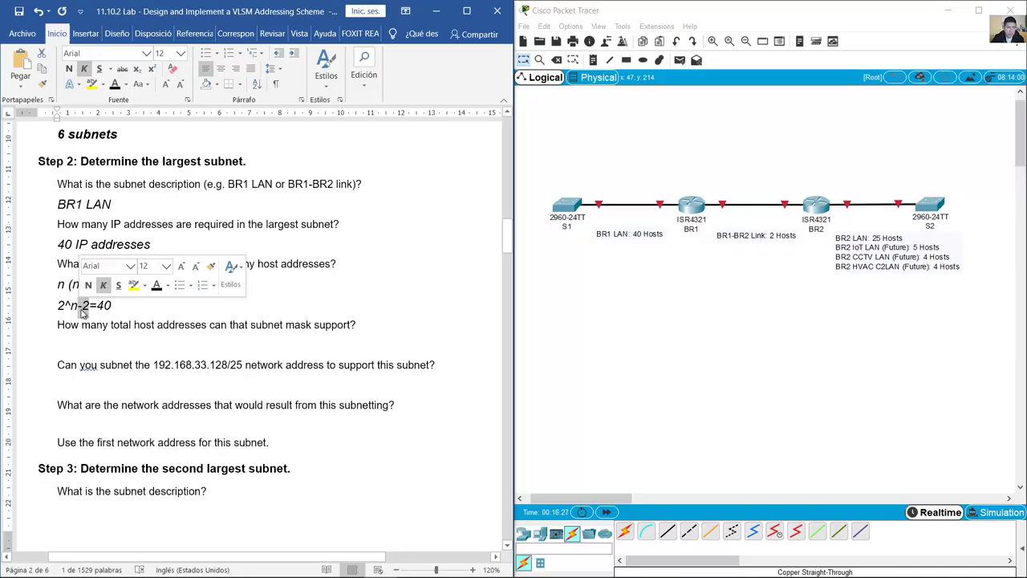
left_click_drag(57, 309, 64, 309)
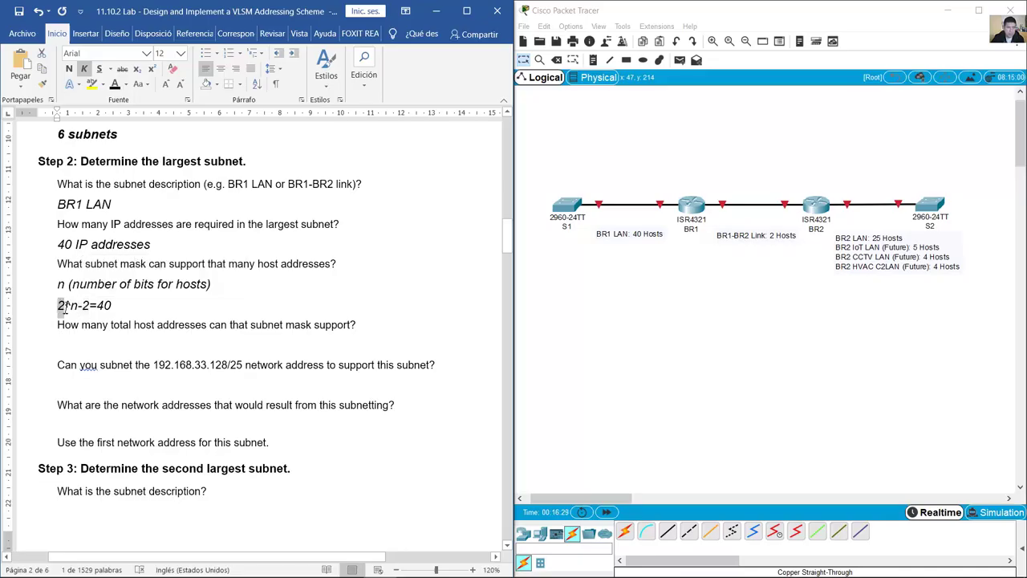
left_click(117, 311)
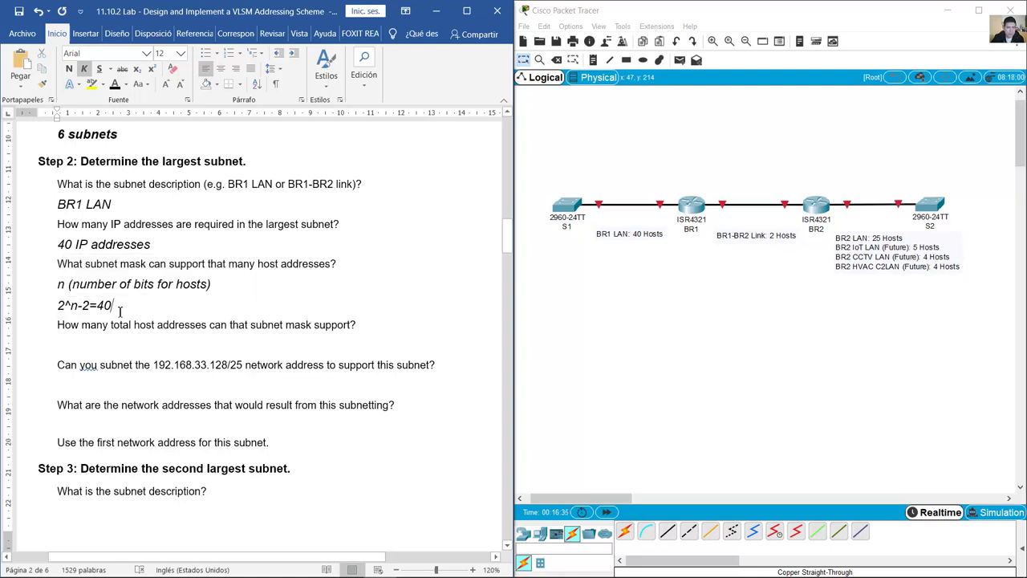
left_click(67, 286)
type("=")
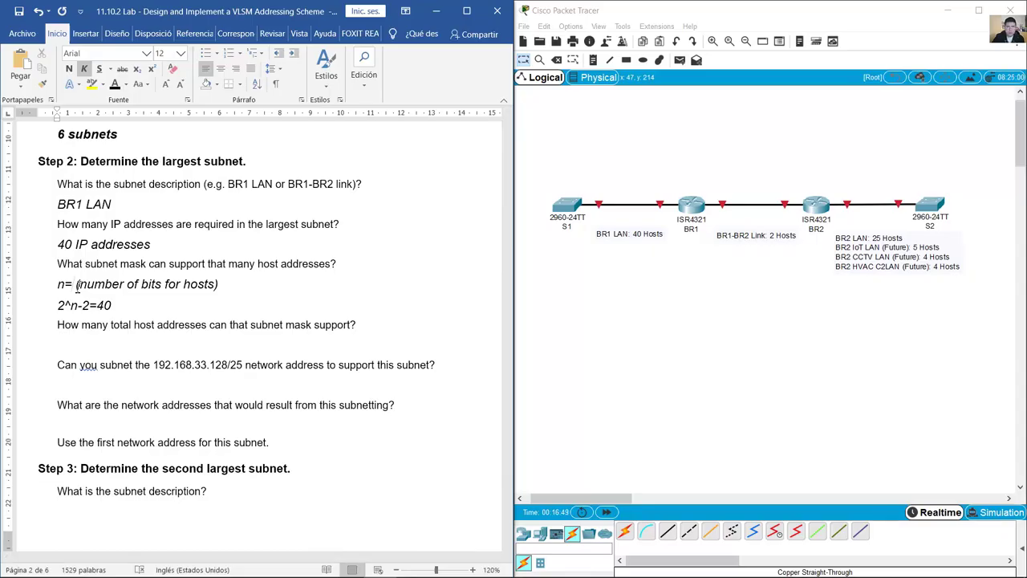
type("6")
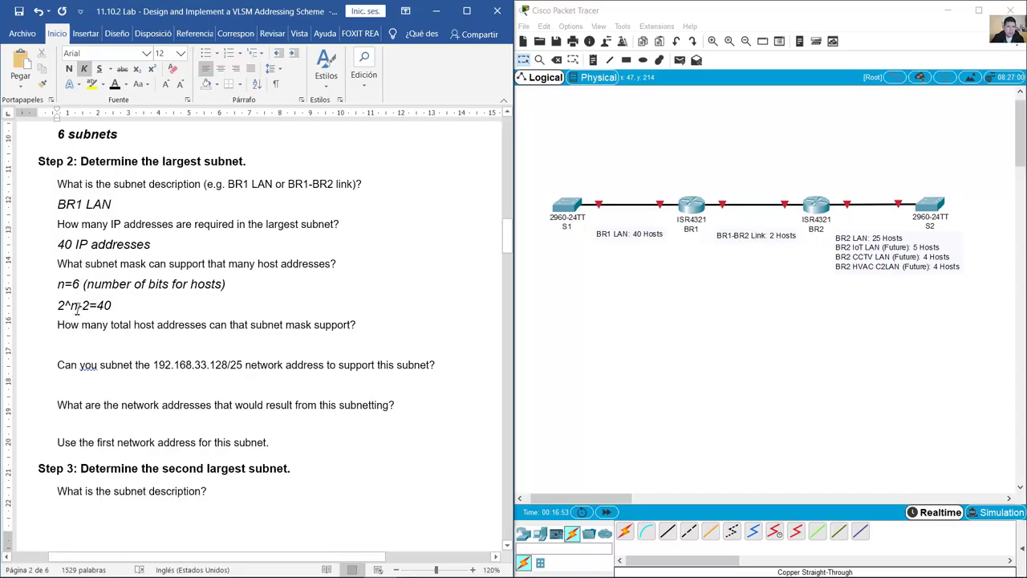
left_click(81, 307)
Step: Put 6 in the exponent and change the result to 62
key("BackSpace")
type("6")
key("BackSpace")
key("BackSpace")
type("62")
double_click(116, 309)
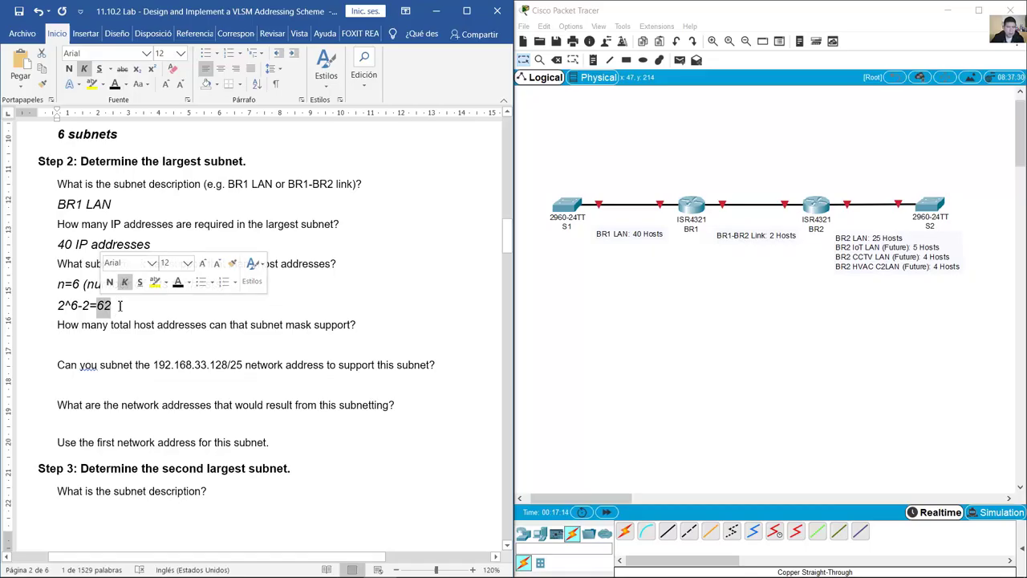
left_click(117, 309)
Step: Try n=5, giving 2^5-2=30, and compare it with the 40 addresses required
double_click(81, 284)
type("5")
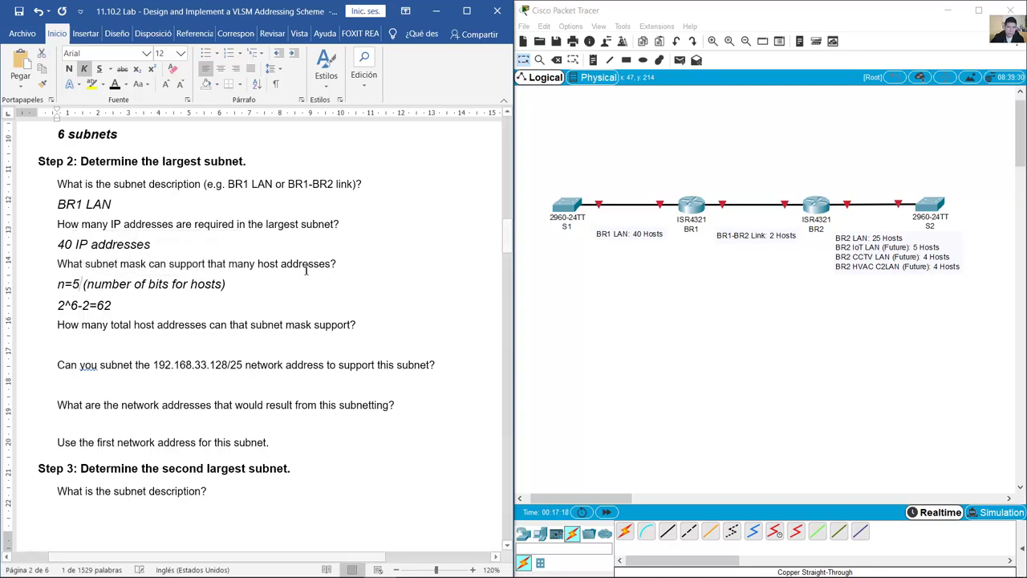
double_click(76, 305)
type("5")
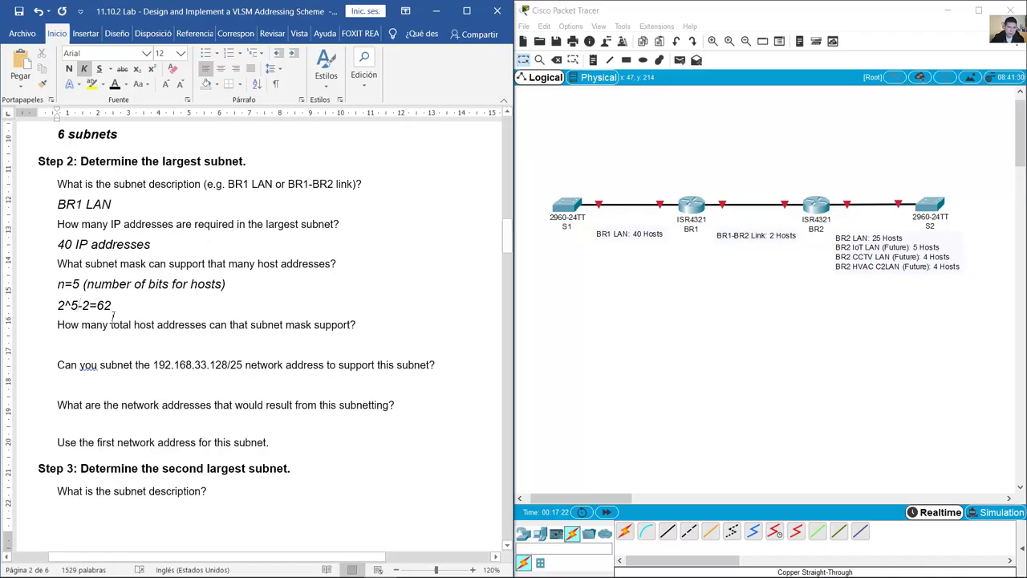
double_click(104, 306)
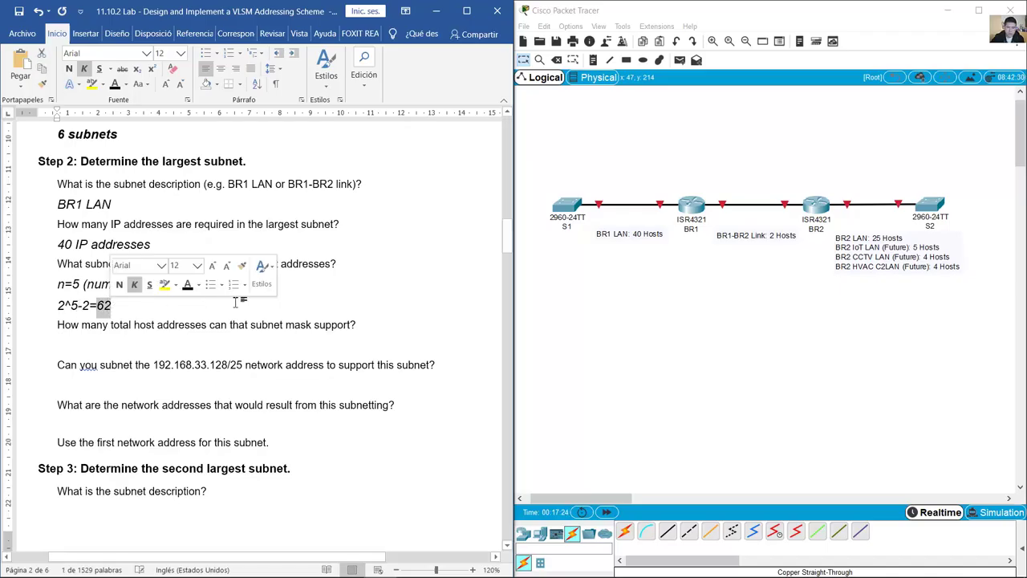
type("30")
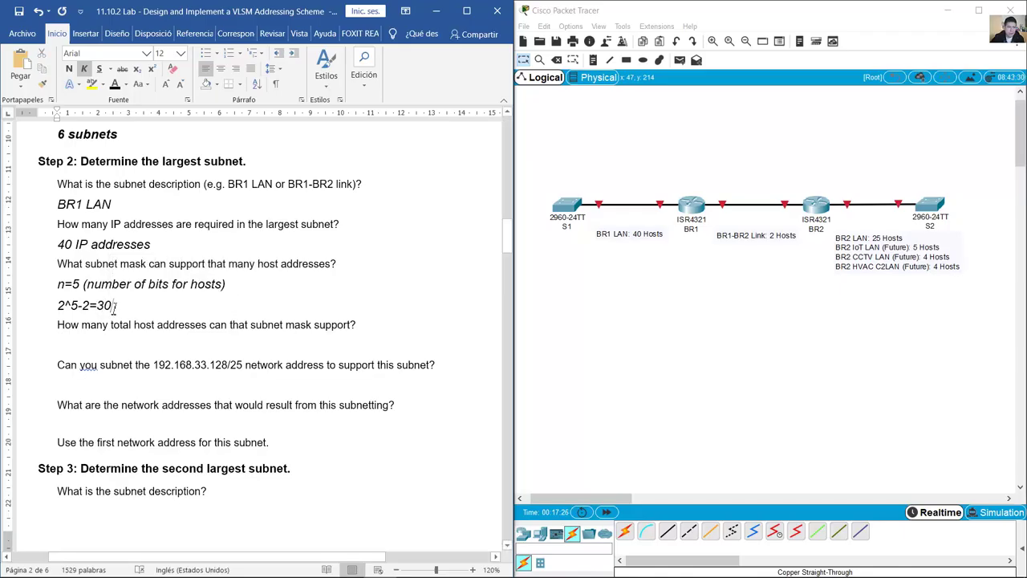
left_click_drag(115, 305, 97, 306)
left_click_drag(61, 245, 150, 248)
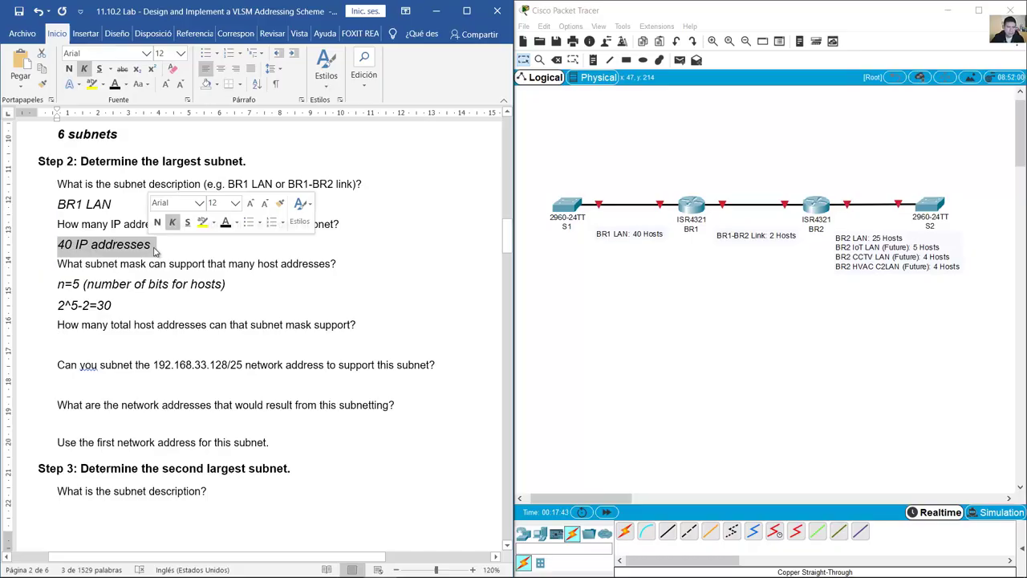
Step: Change n and the exponent to 7, making the result 126
double_click(73, 305)
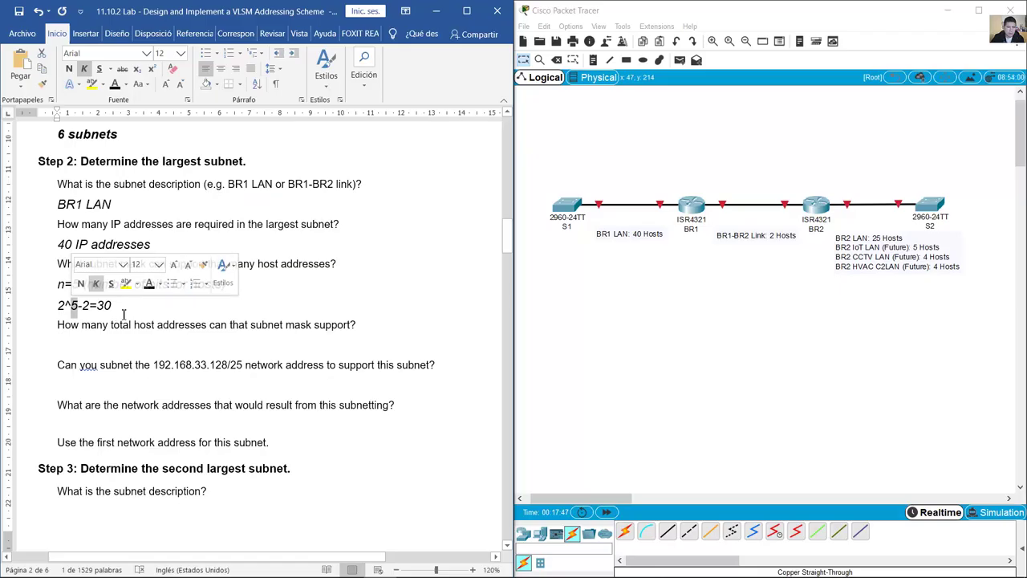
left_click(90, 300)
double_click(76, 284)
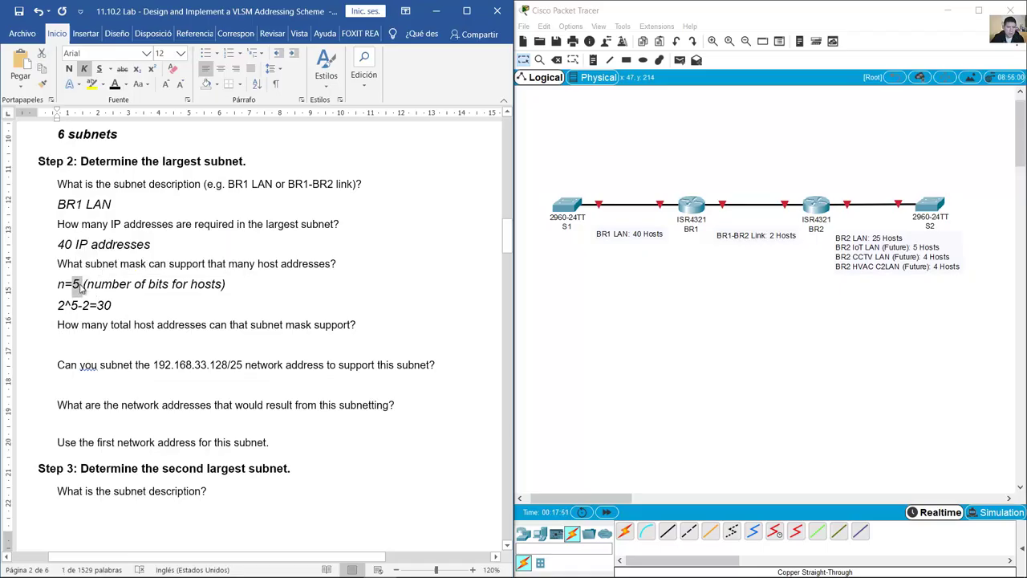
key("Delete")
type("7")
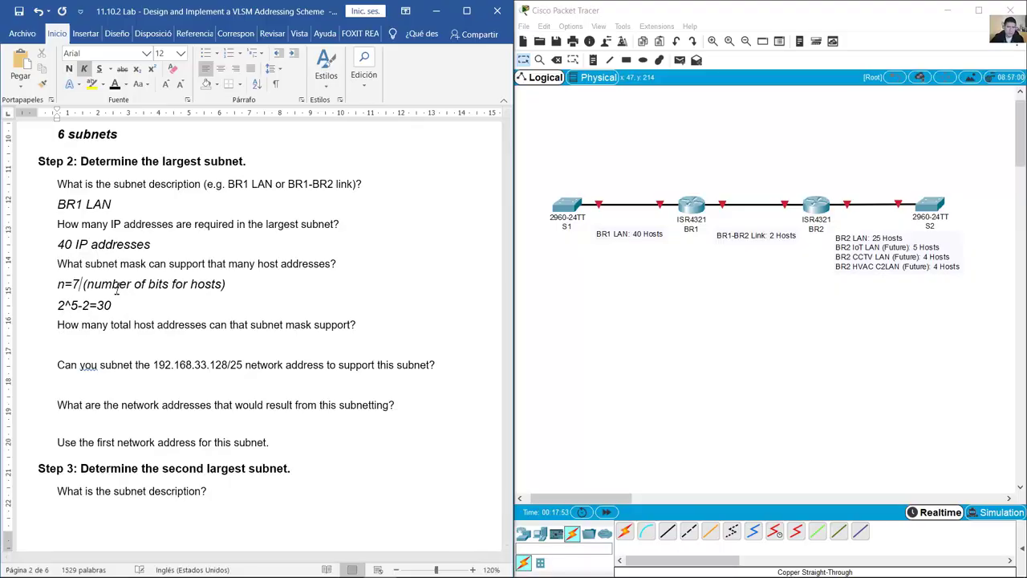
double_click(74, 305)
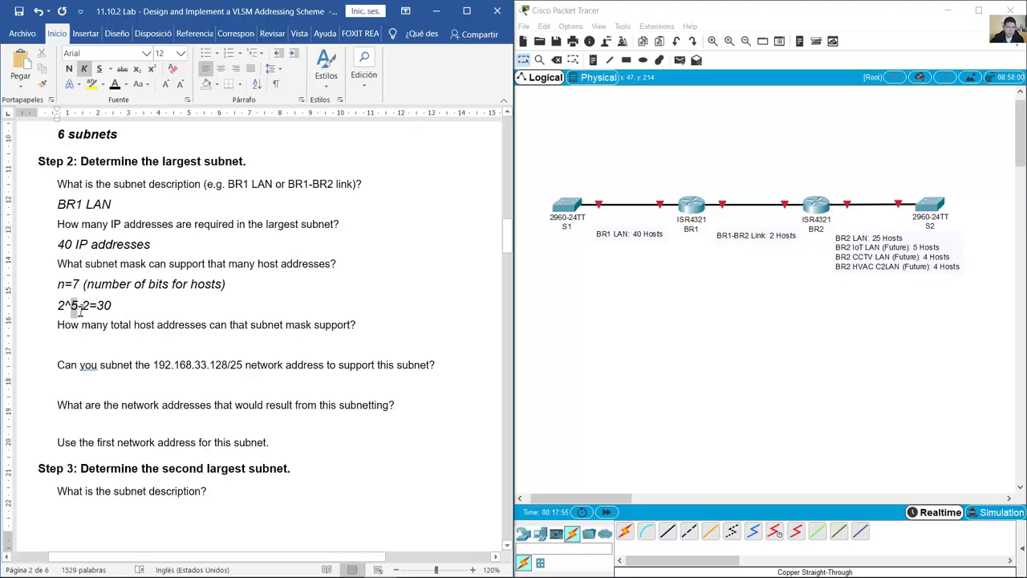
type("7")
double_click(104, 305)
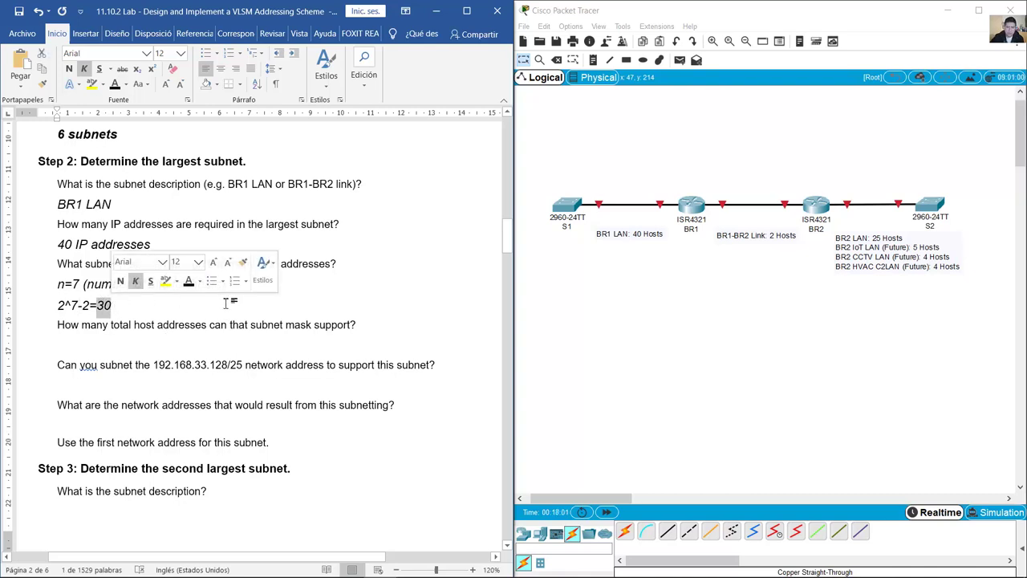
type("126")
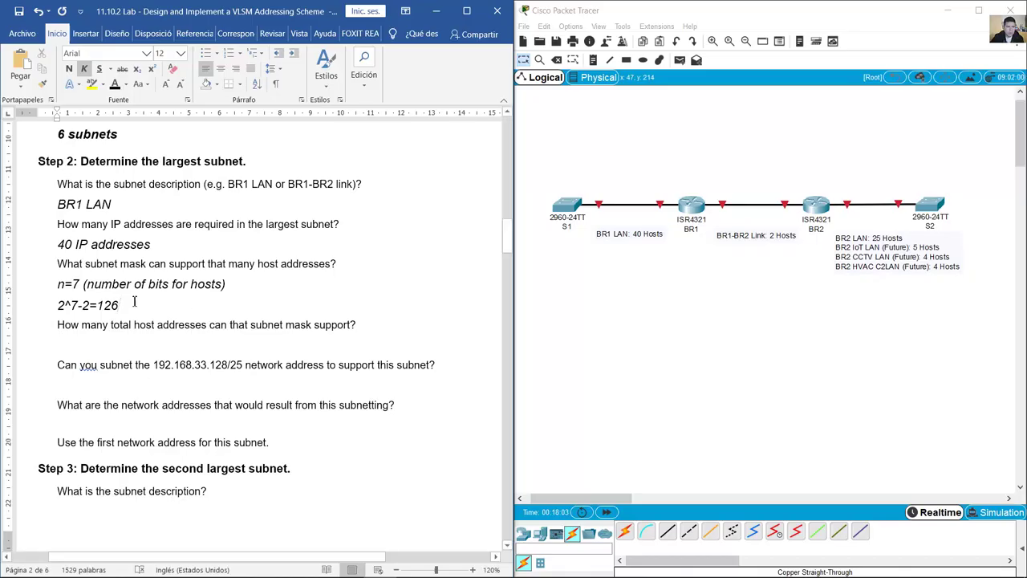
left_click_drag(121, 306, 102, 310)
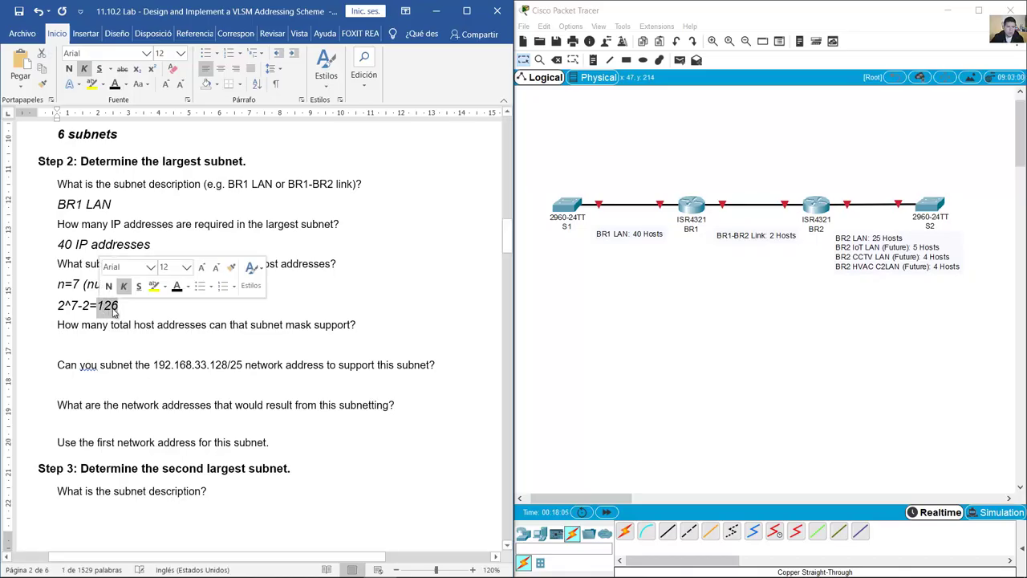
left_click_drag(58, 245, 161, 249)
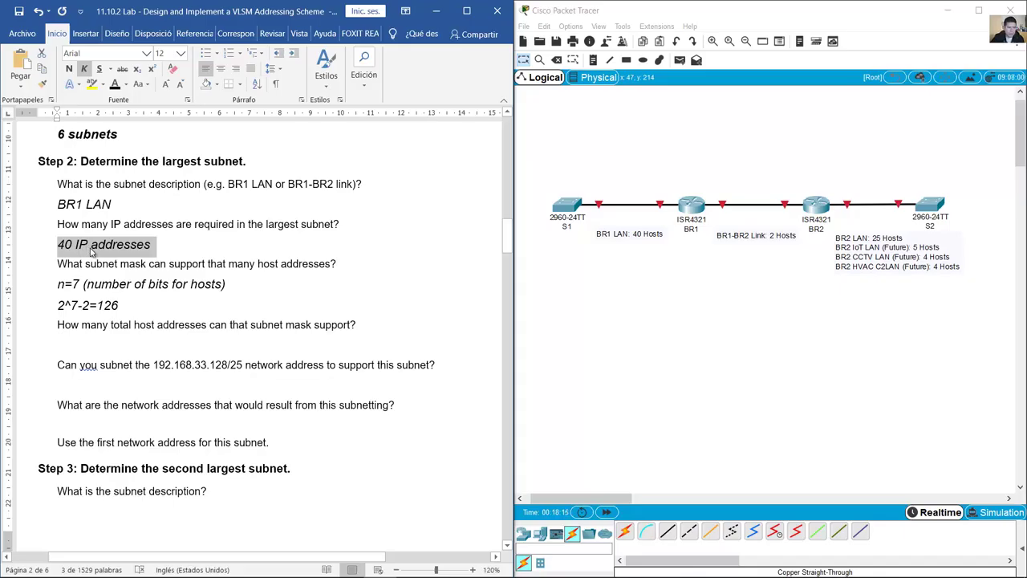
Step: Restore n=6 and 2^6-2=62, and label the 62 '(number of hosts)'
left_click_drag(84, 284, 97, 305)
type("6")
type("6")
type("62")
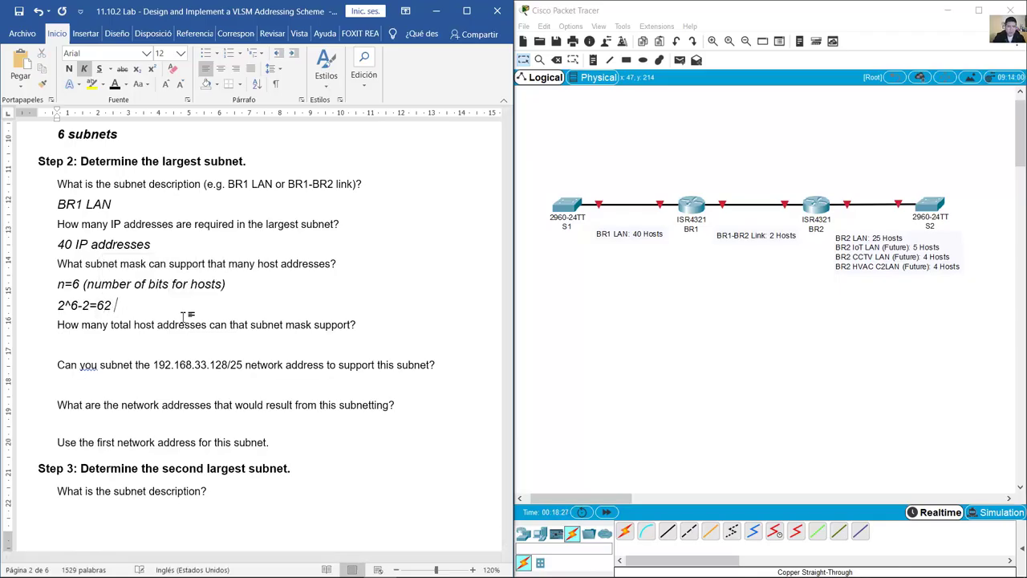
type(" ()number of hosts")
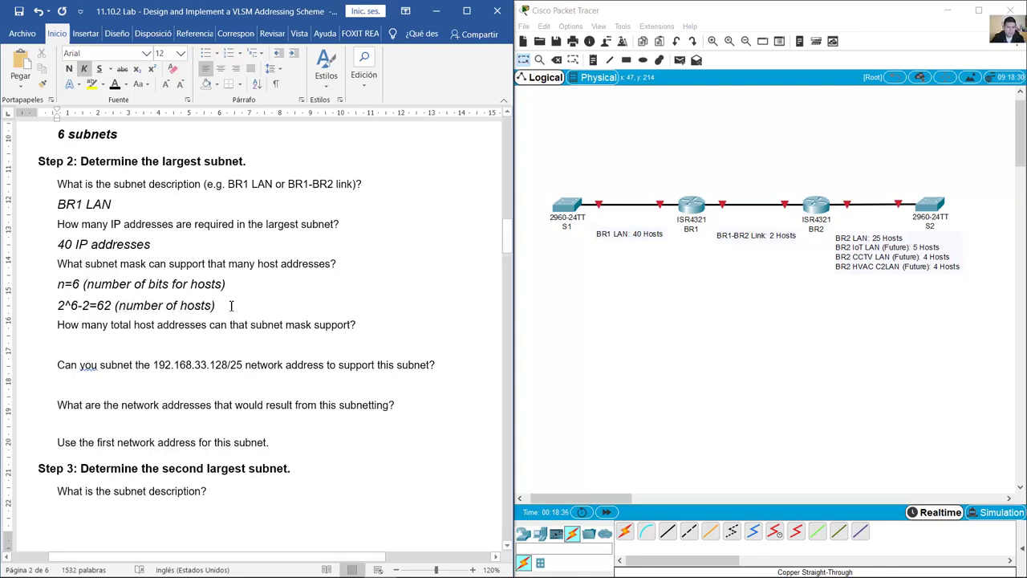
left_click_drag(73, 284, 86, 285)
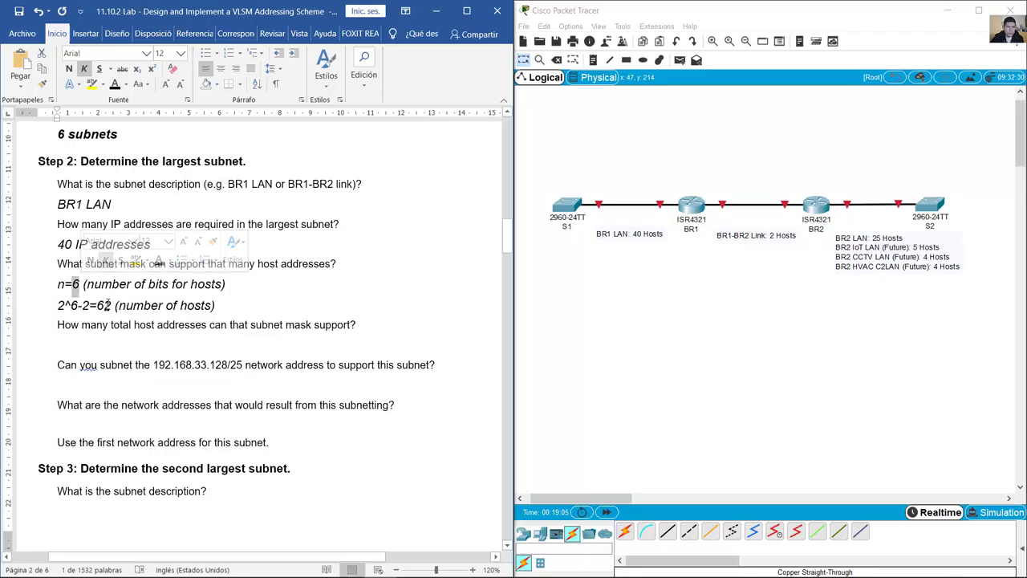
left_click_drag(59, 244, 150, 245)
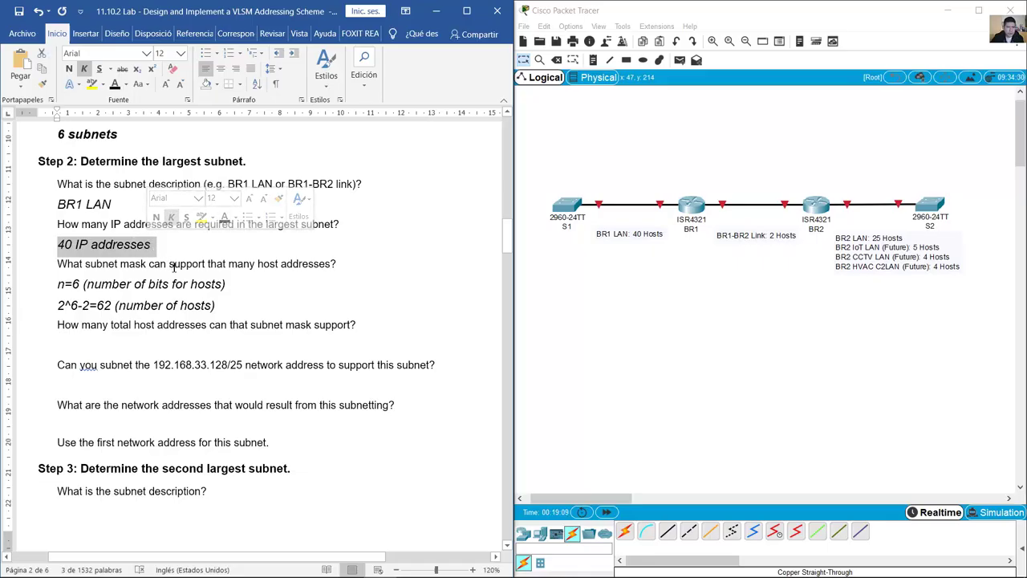
left_click(266, 310)
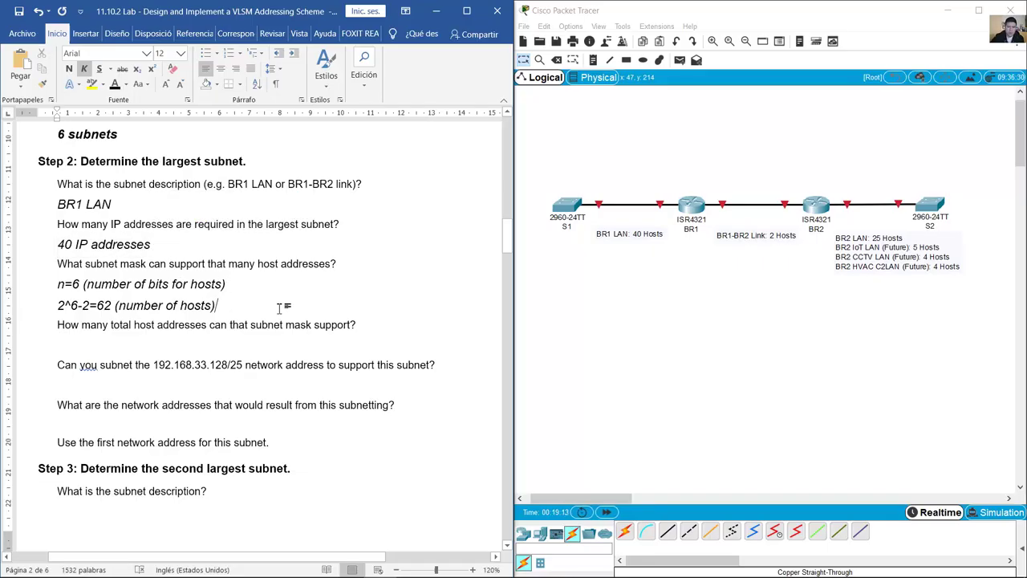
Step: Add the line '32-6=26 prefix for new subnet mask or bits for network portion'
key("Return")
type("32")
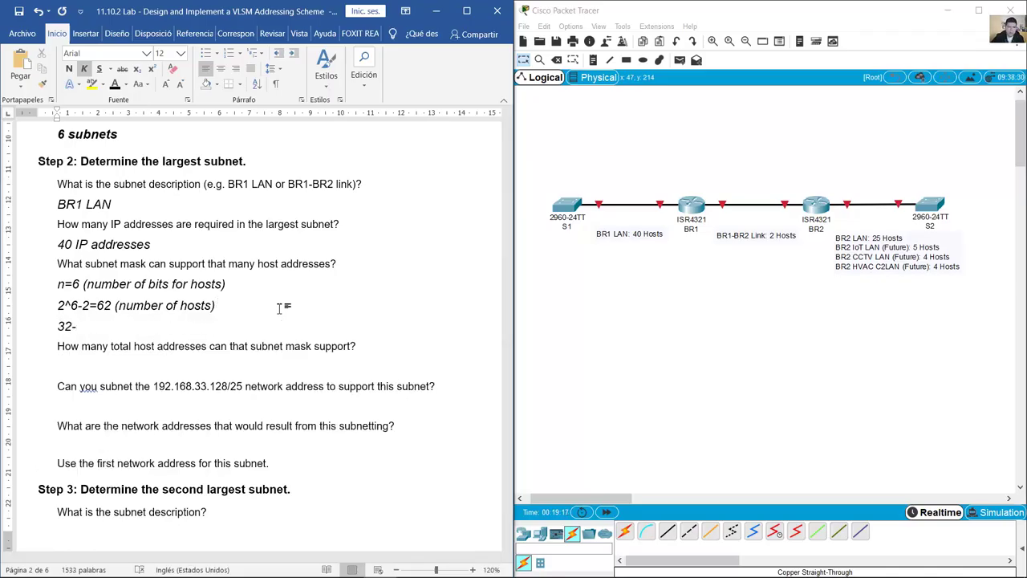
type("-6=26")
type("prefix ")
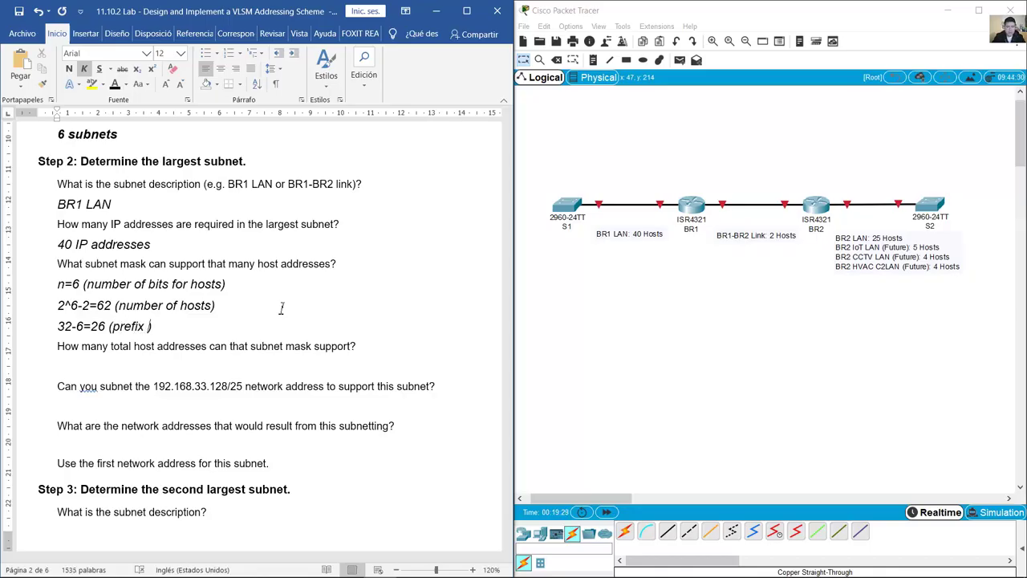
type("for new subnet mask or")
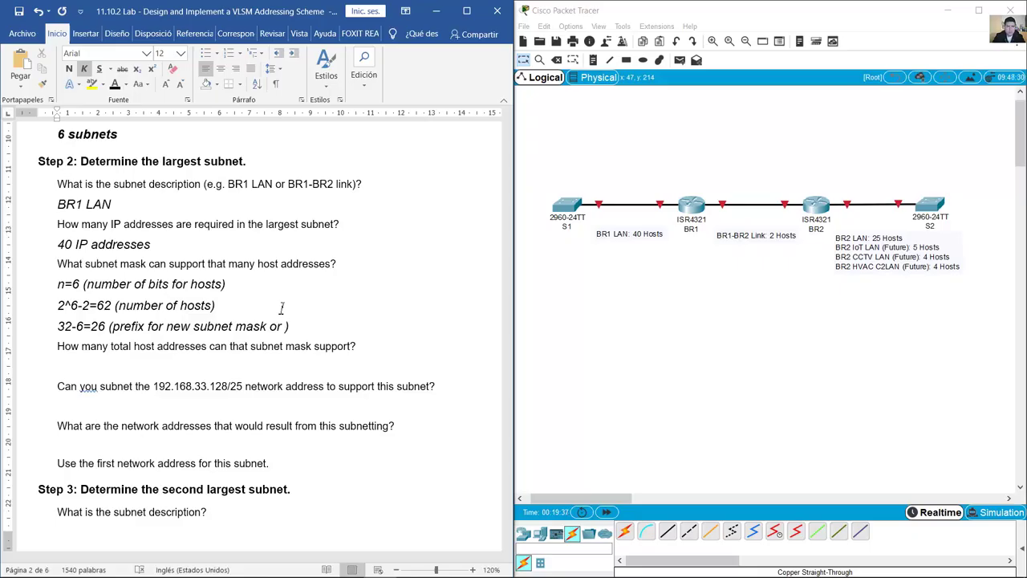
type("bits ")
type("for ")
type("network ne")
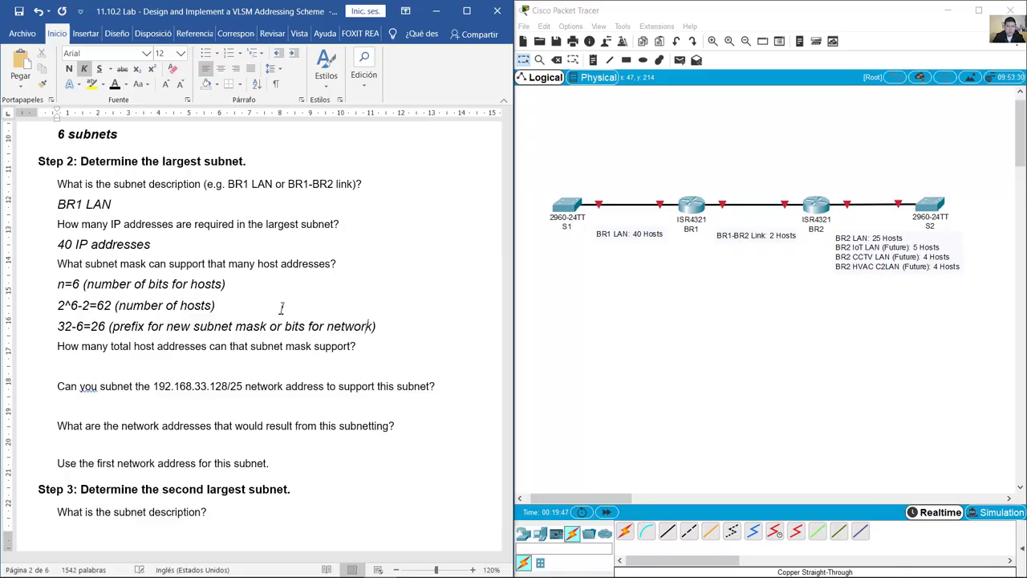
key("BackSpace")
key("BackSpace")
type("portion")
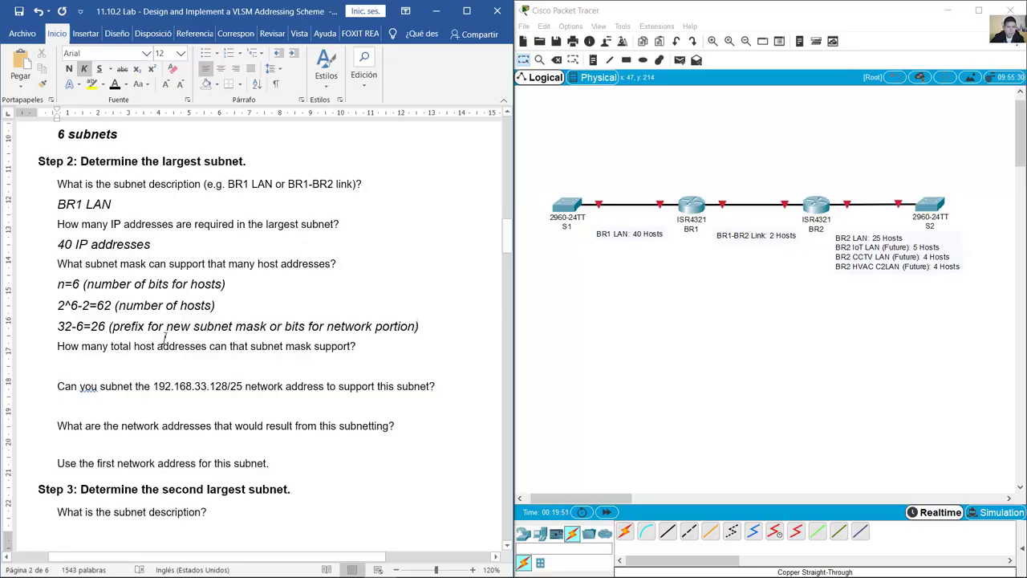
Step: Bold the 26 prefix result and its explanation
left_click_drag(96, 330, 418, 329)
key("ctrl+n")
left_click_drag(58, 326, 69, 324)
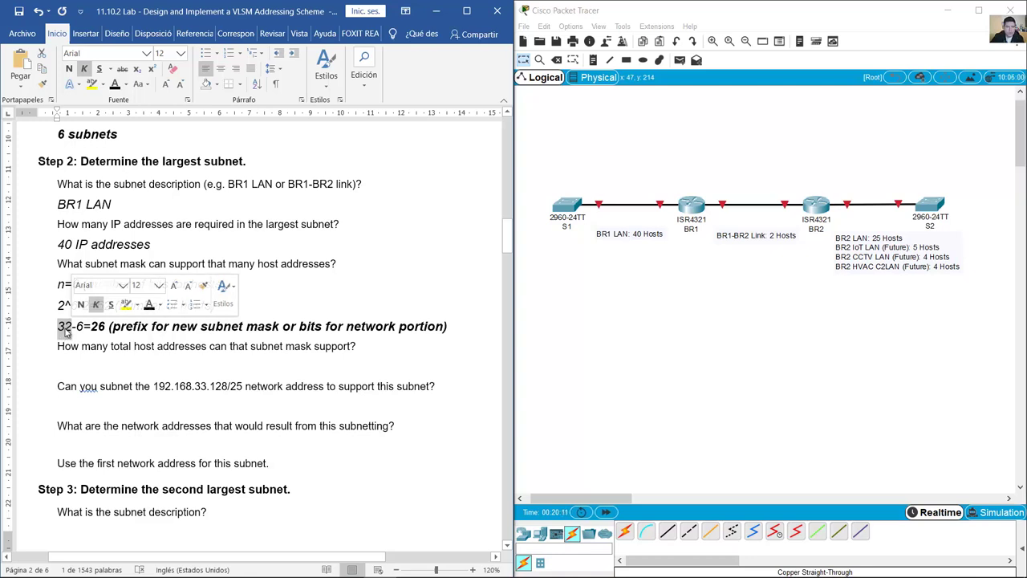
left_click_drag(76, 327, 80, 330)
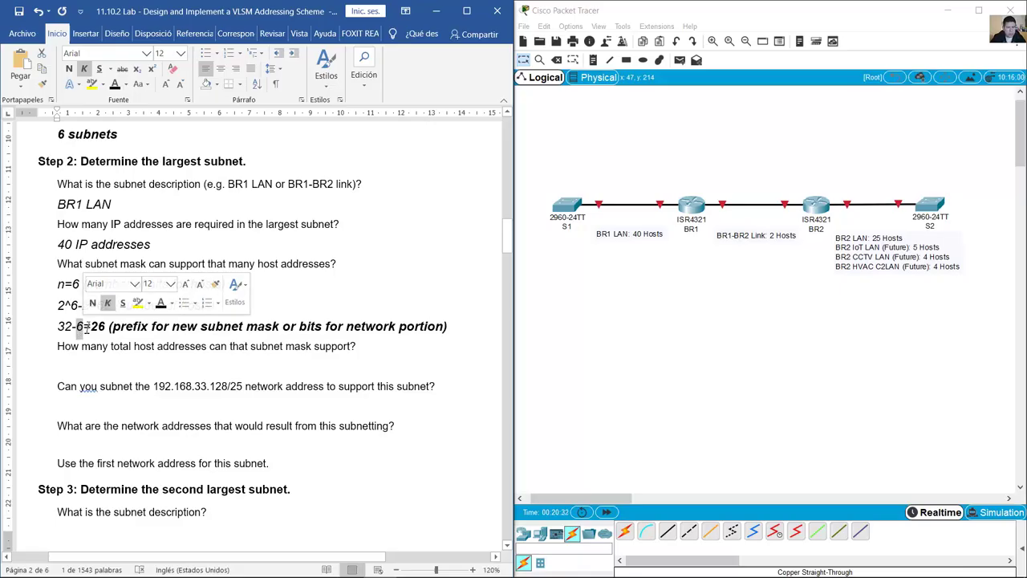
left_click_drag(94, 329, 276, 334)
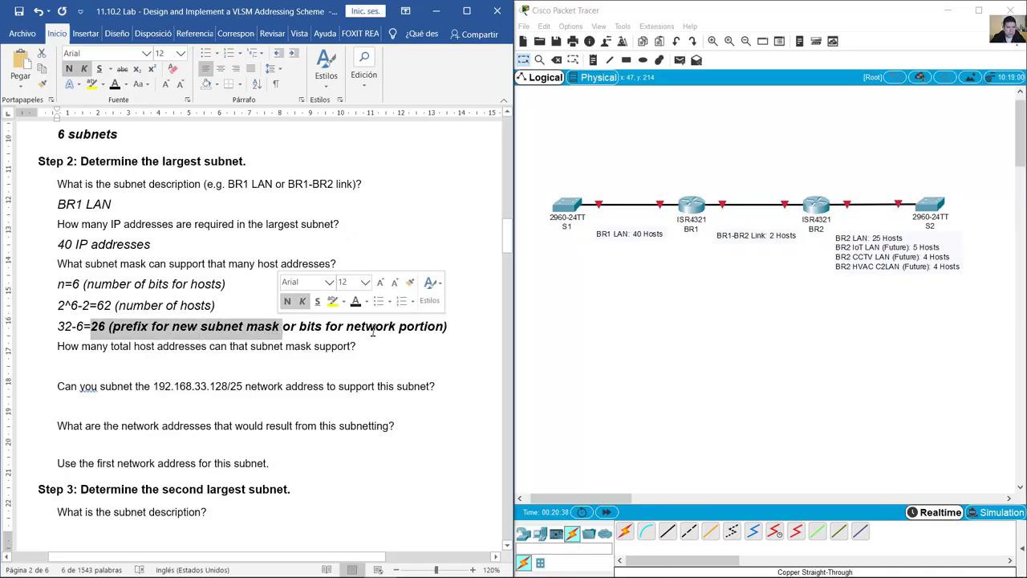
Step: Locate the SubnetMask row B9:C9 pairing /26 with 255.255.255.192
key("alt+Tab")
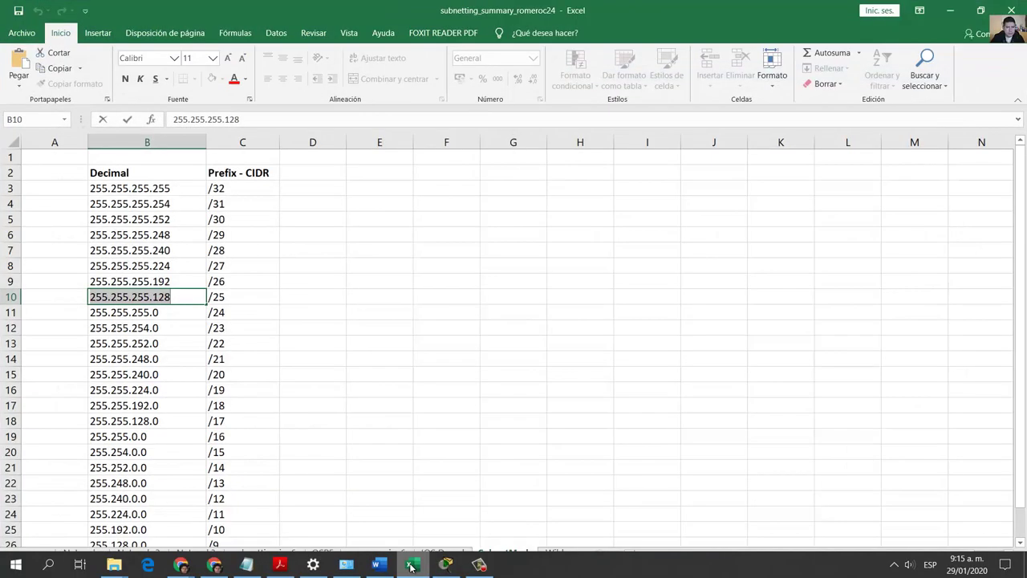
left_click(233, 282)
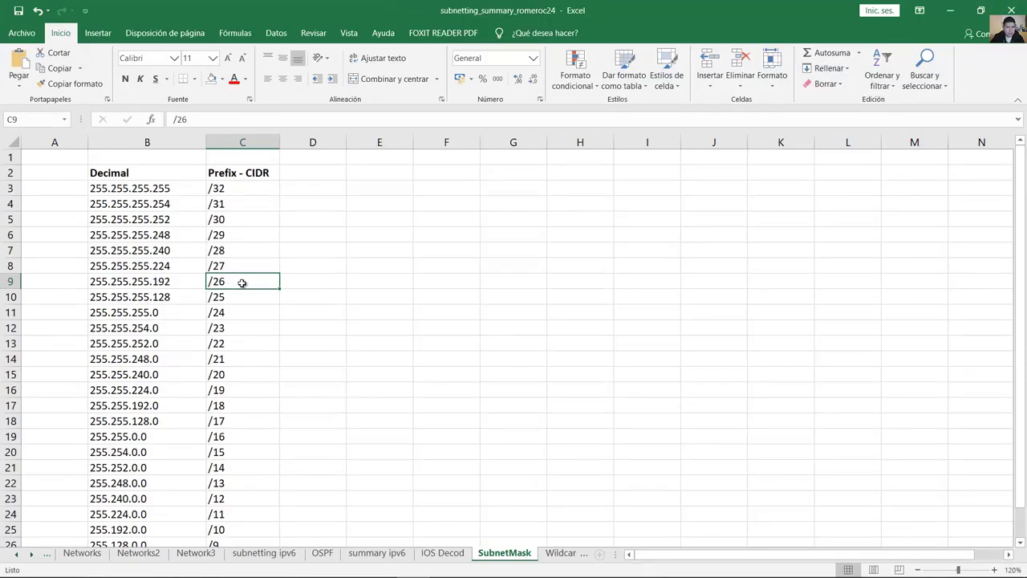
left_click(108, 283)
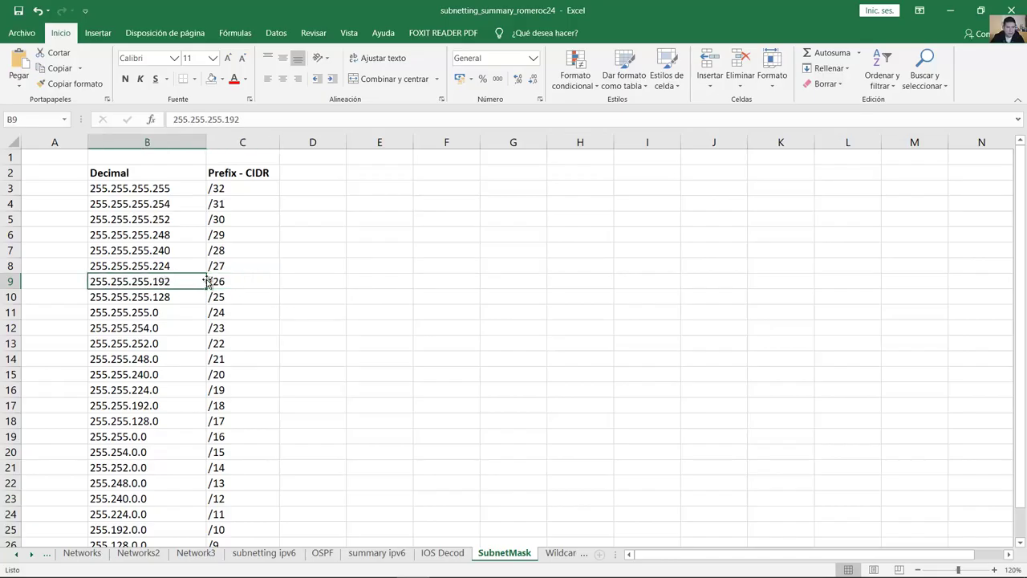
left_click_drag(217, 281, 161, 280)
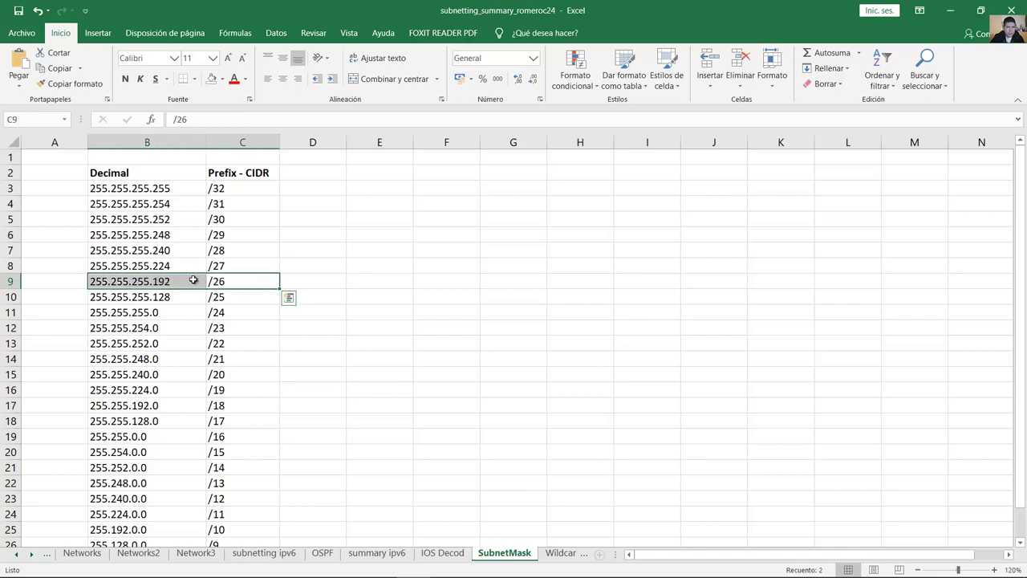
Step: Add a bold '255.255.255.192 /26' line below the prefix calculation
left_click(950, 10)
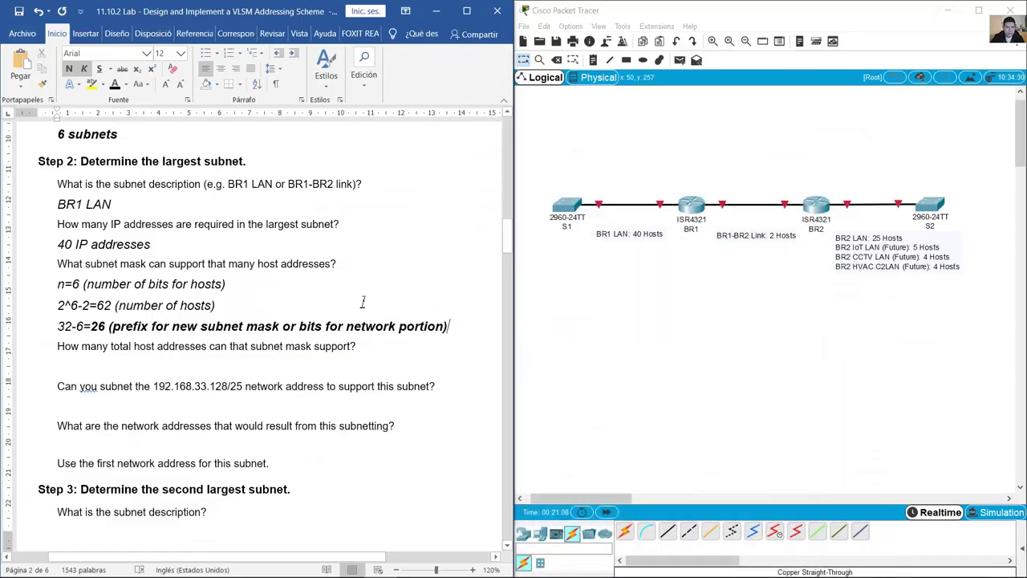
left_click(461, 327)
key("Return")
type("255.255.255.192 /26")
key("shift+Home")
key("ctrl+b")
Step: Separate /26 from the mask with a tab and check the line
left_click(160, 347)
key("Tab")
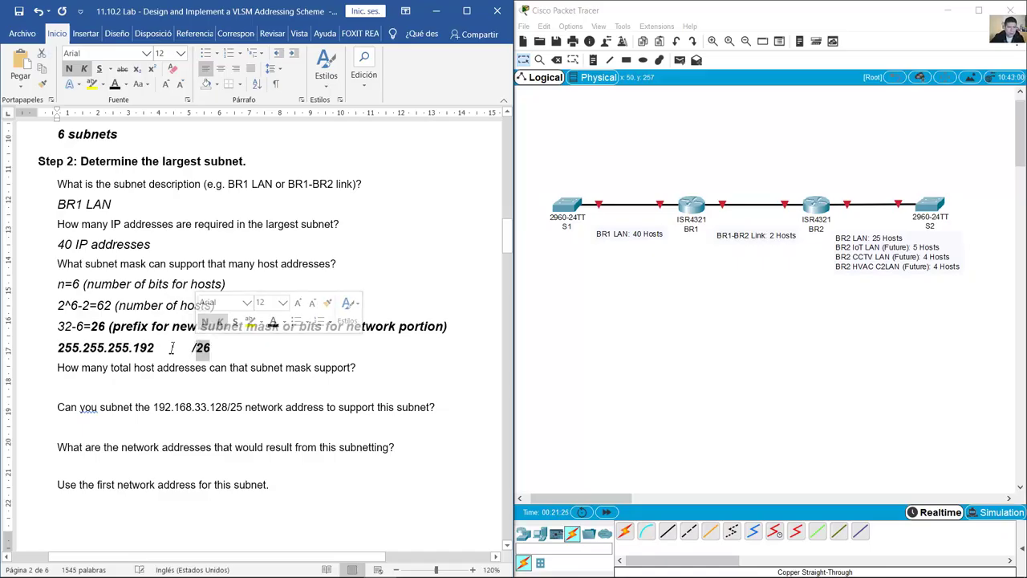
left_click_drag(156, 348, 57, 353)
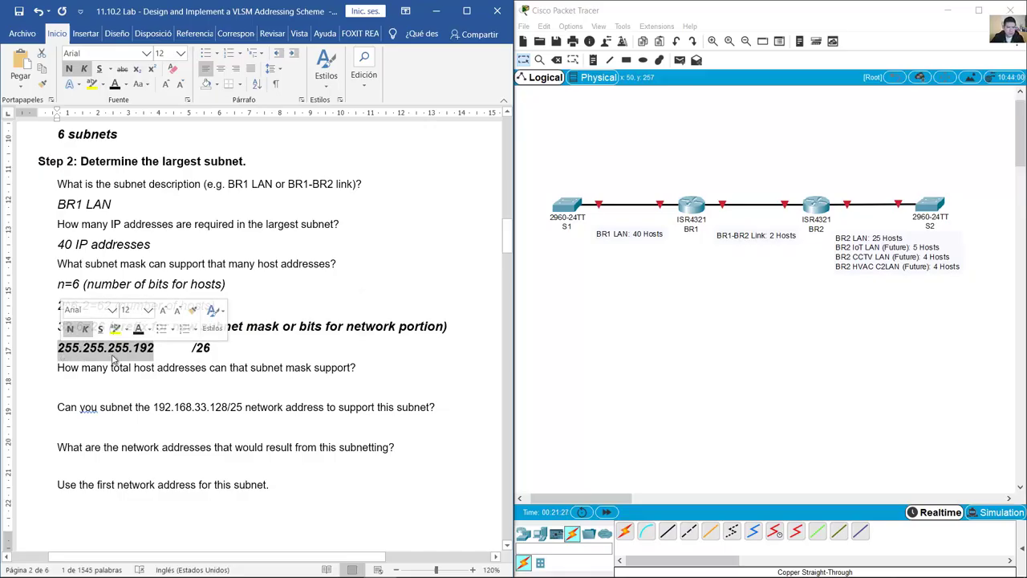
left_click(231, 352)
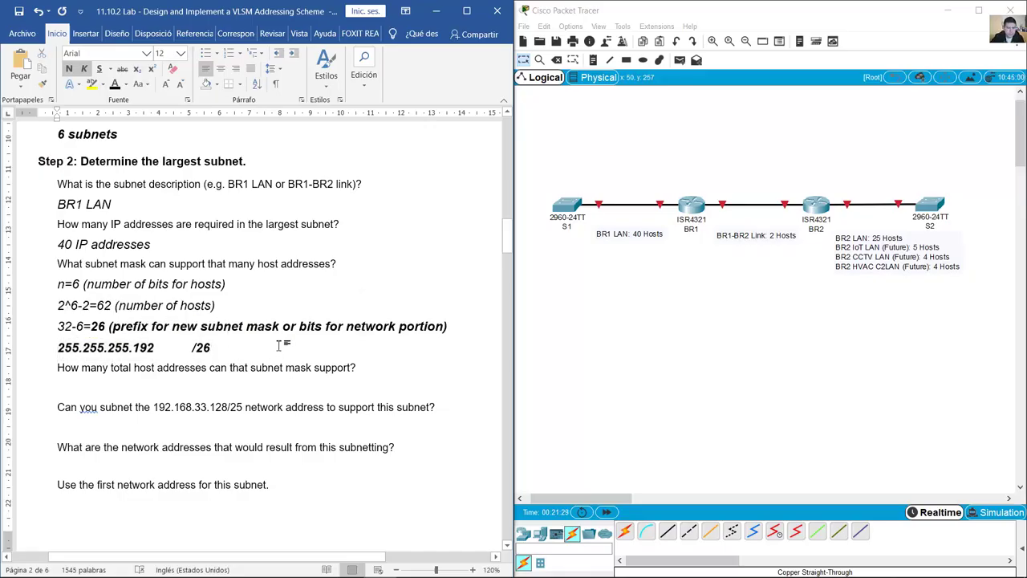
triple_click(86, 344)
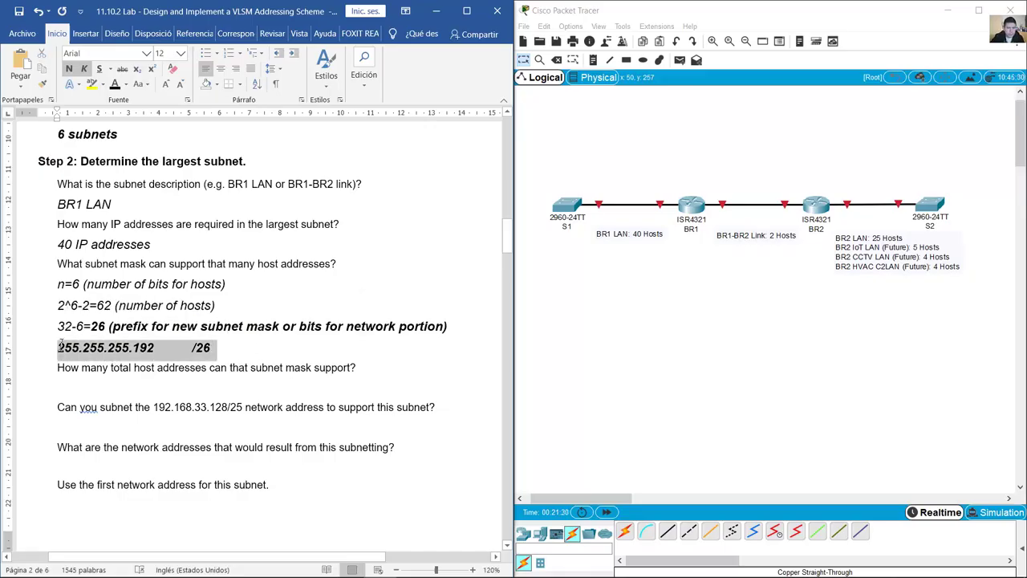
left_click(239, 356)
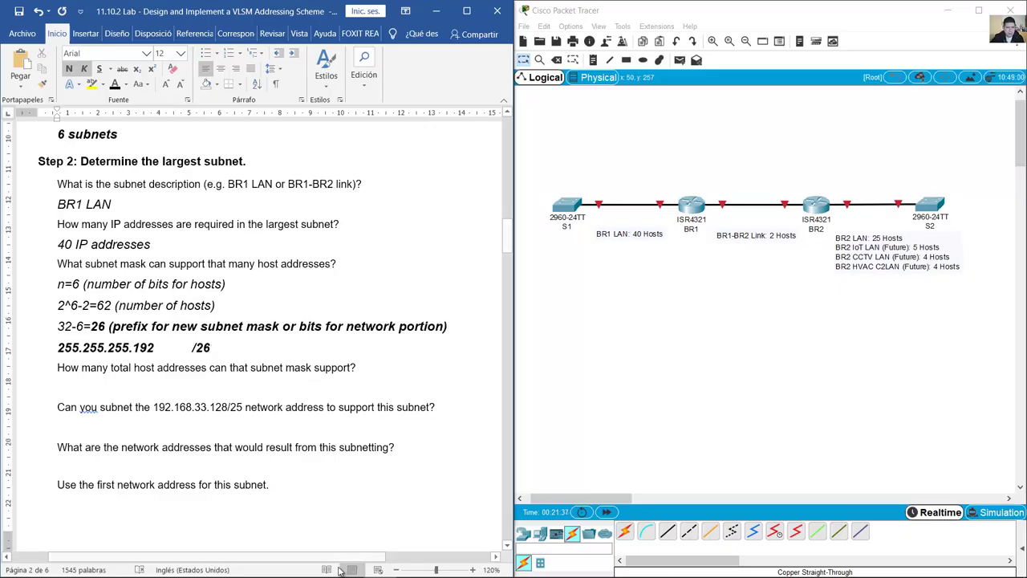
left_click(410, 563)
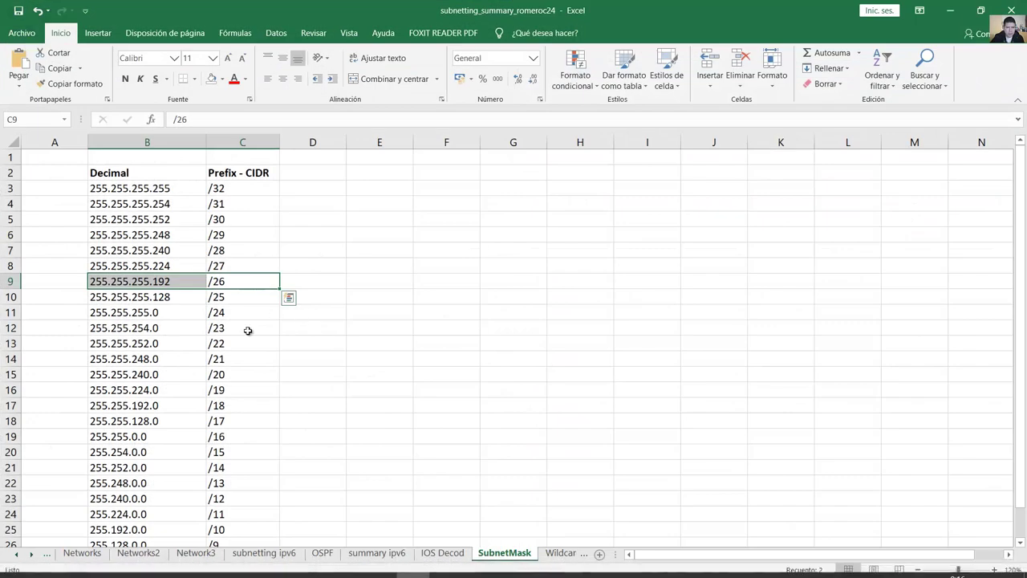
Step: Open the subnetting ipv4 sheet and check the BR1 LAN: 40 Hosts requirement
left_click(22, 554)
left_click(21, 554)
left_click(97, 554)
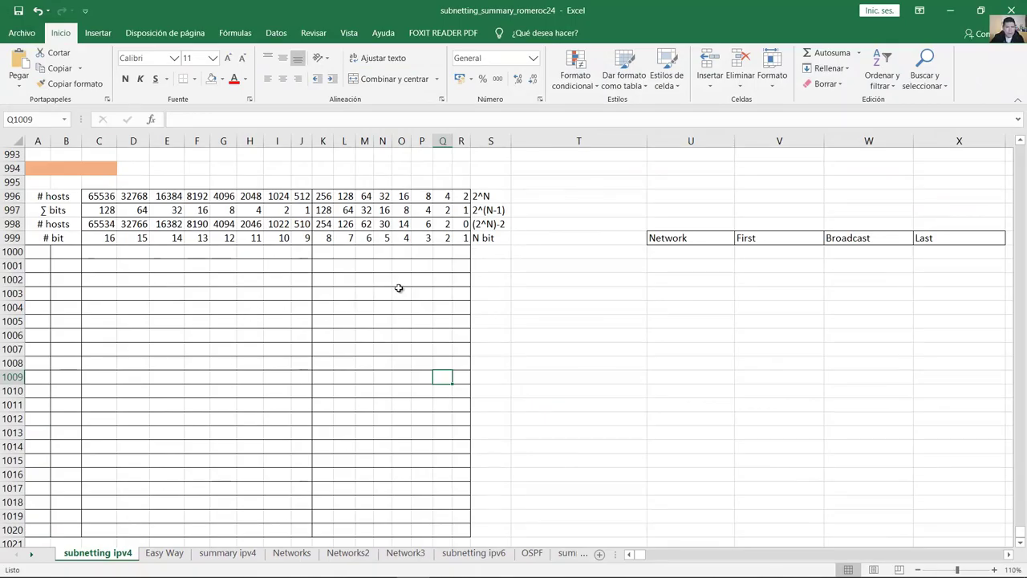
left_click(60, 225)
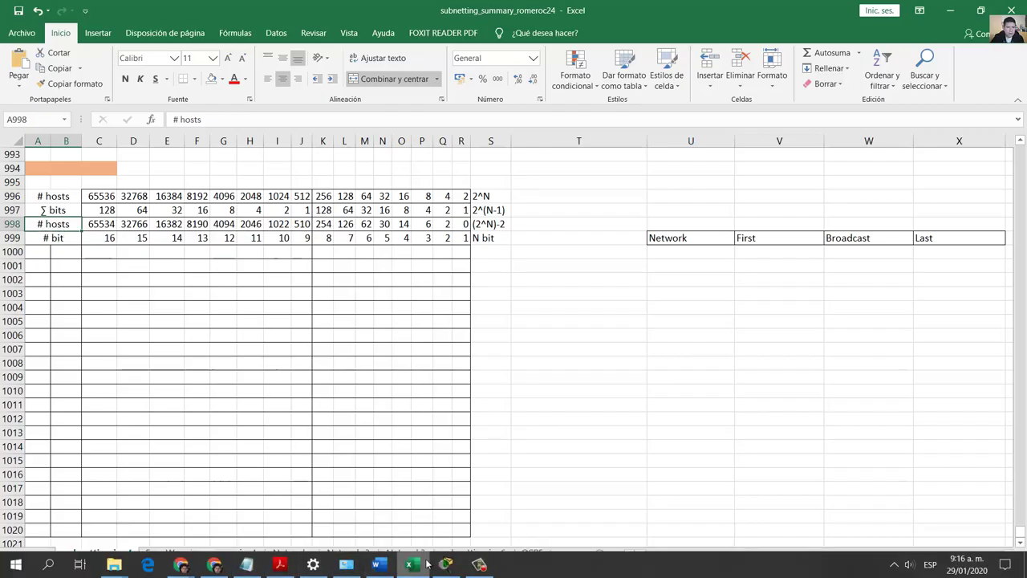
left_click(446, 570)
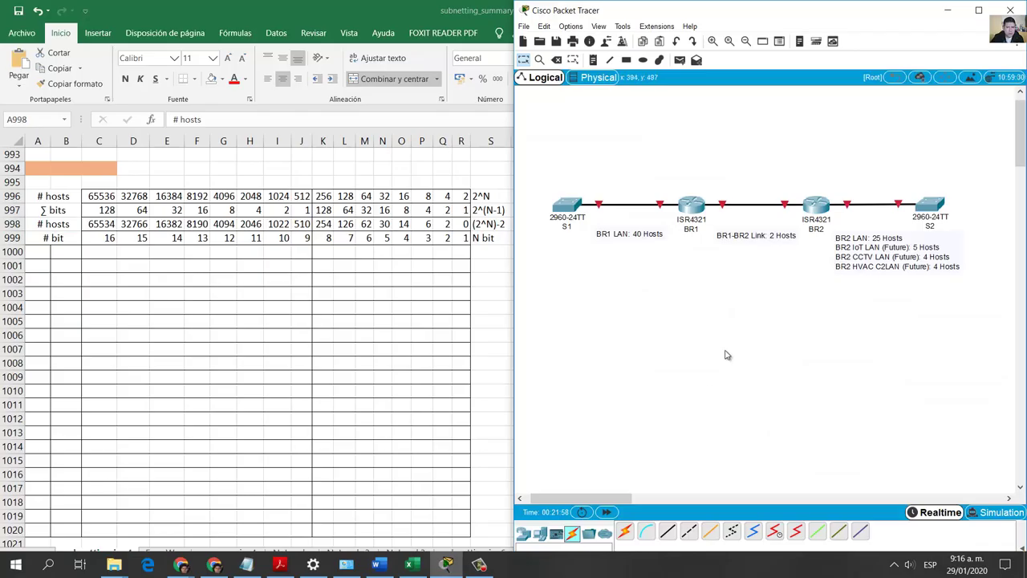
double_click(631, 234)
left_click_drag(626, 231, 655, 232)
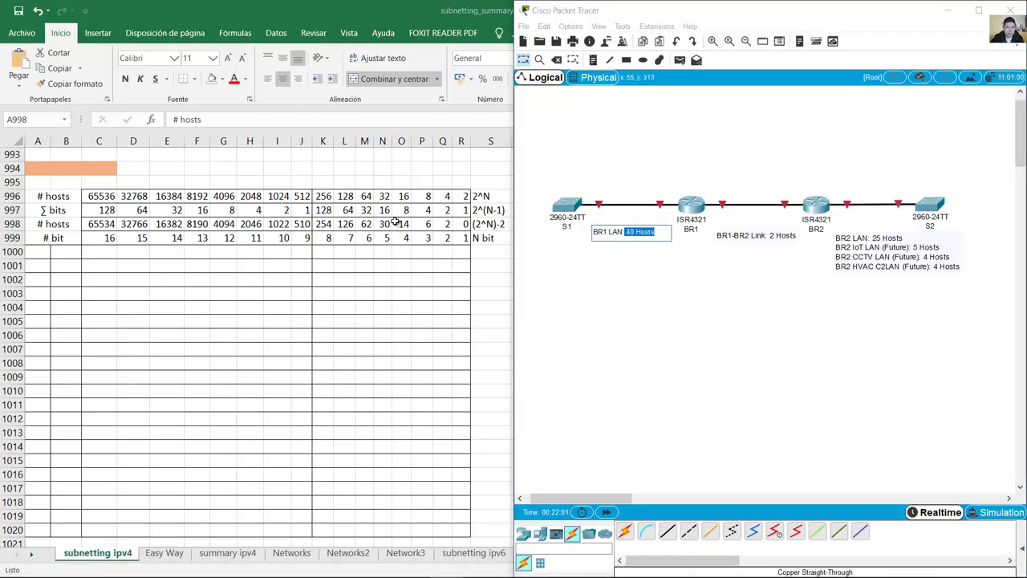
Step: Compare the 30, 62 and 126 host values, settling on 62 hosts from 6 bits
left_click(384, 225)
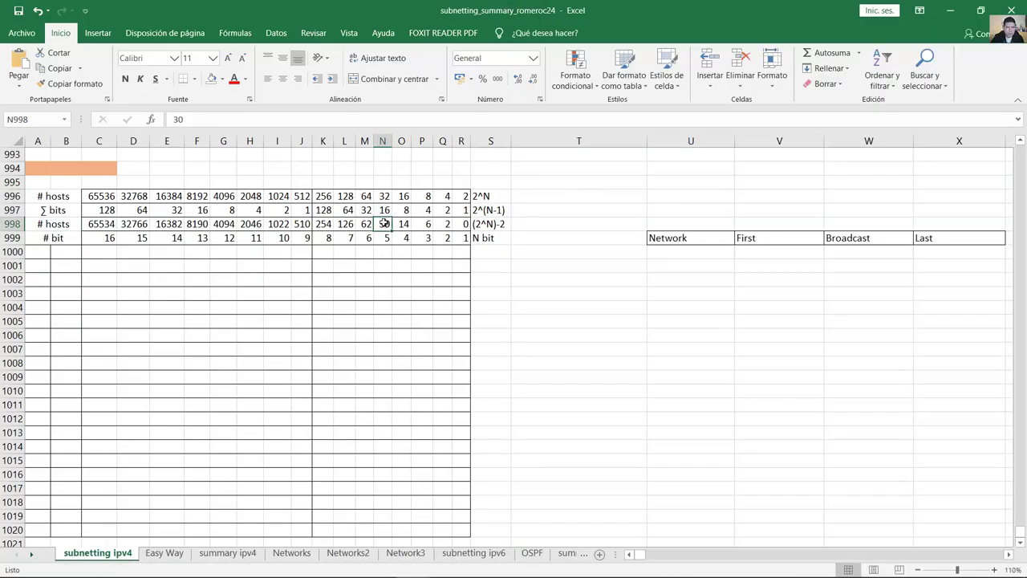
scroll(807, 433, "down", 1)
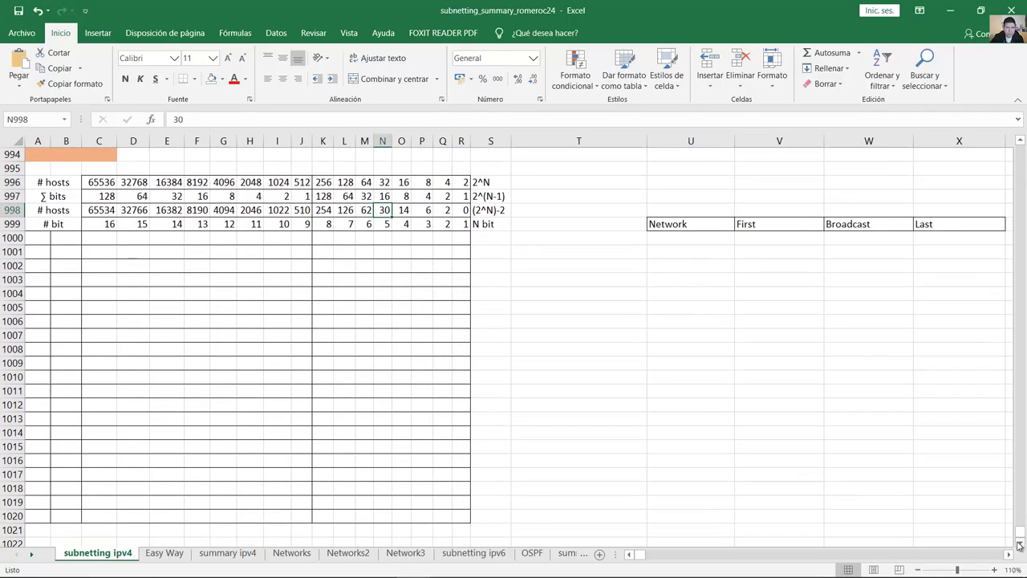
left_click(366, 210)
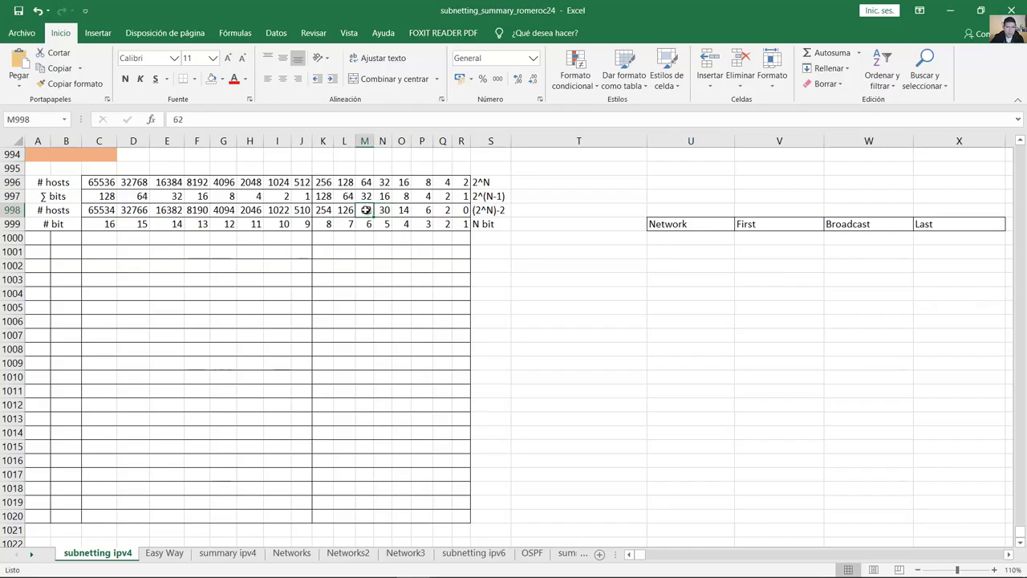
left_click(345, 210)
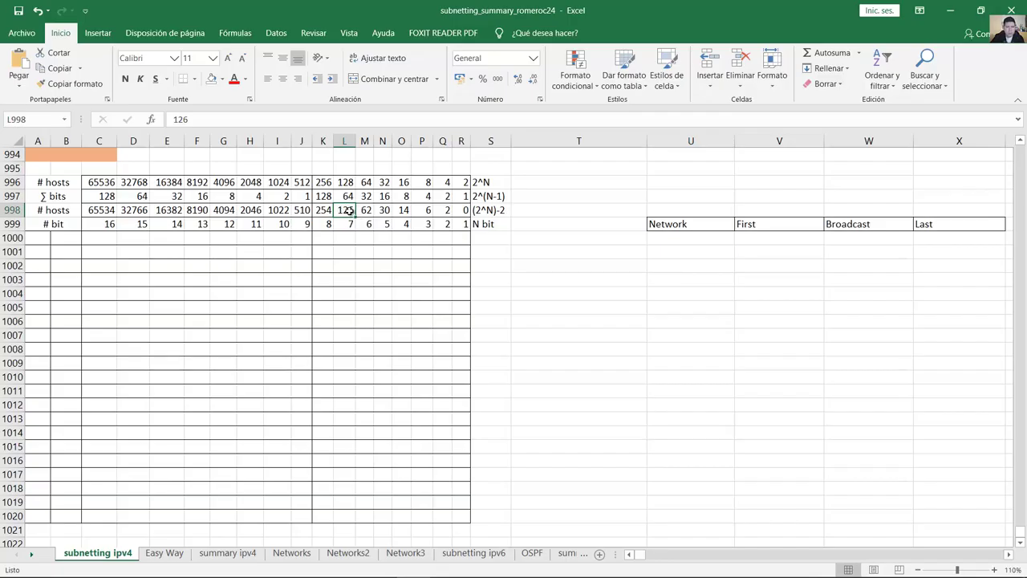
left_click(365, 210)
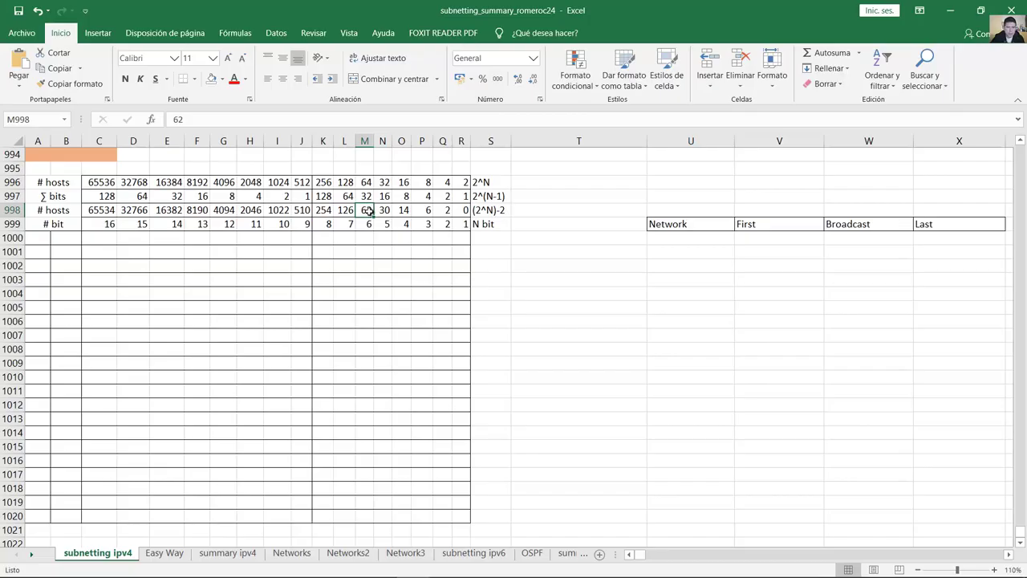
left_click_drag(368, 225, 463, 232)
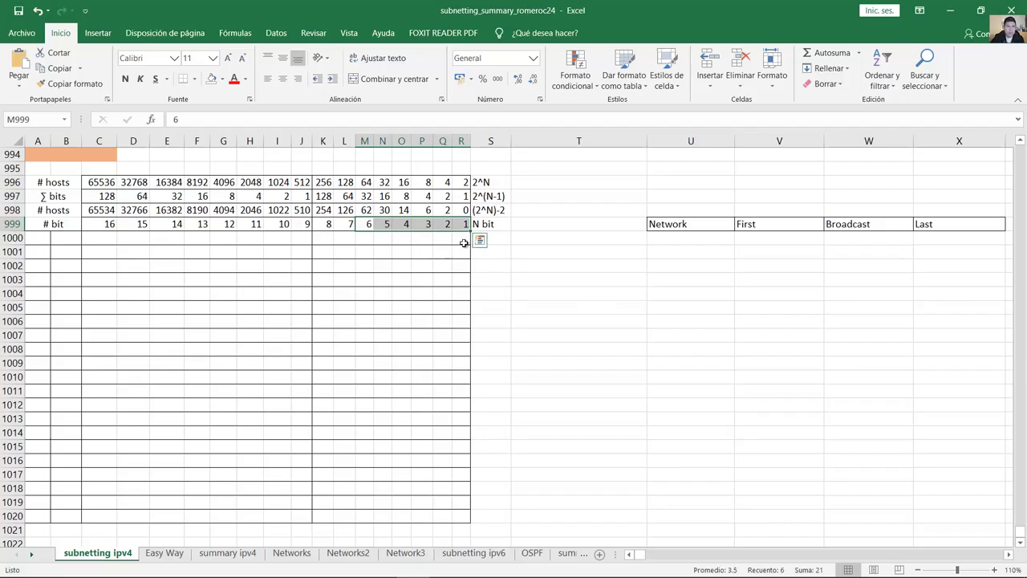
left_click(950, 11)
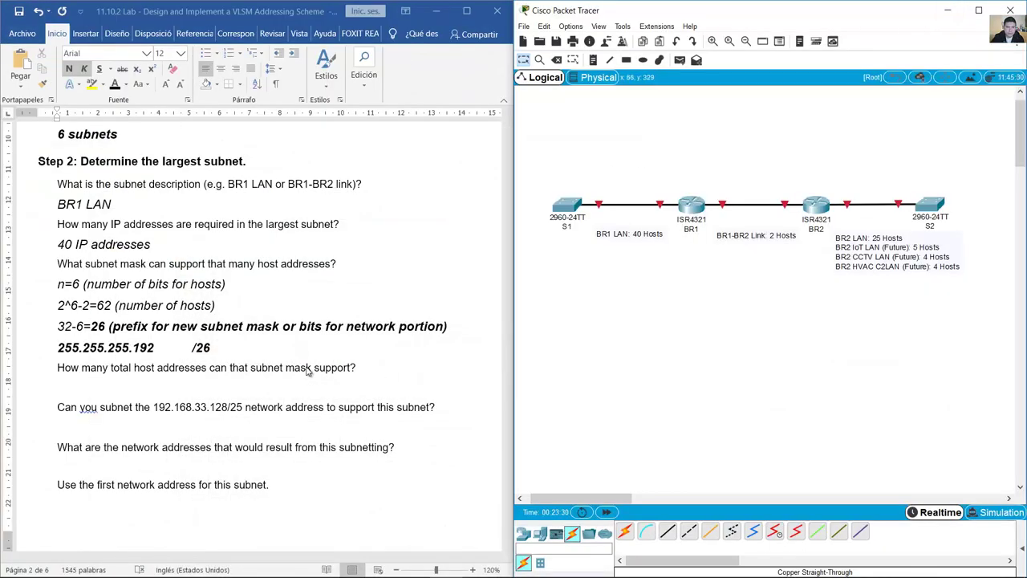
Step: Copy the 2^6-2=62 calculation under the total host addresses question
scroll(241, 366, "down", 3)
left_click(61, 263)
left_click_drag(63, 255, 363, 255)
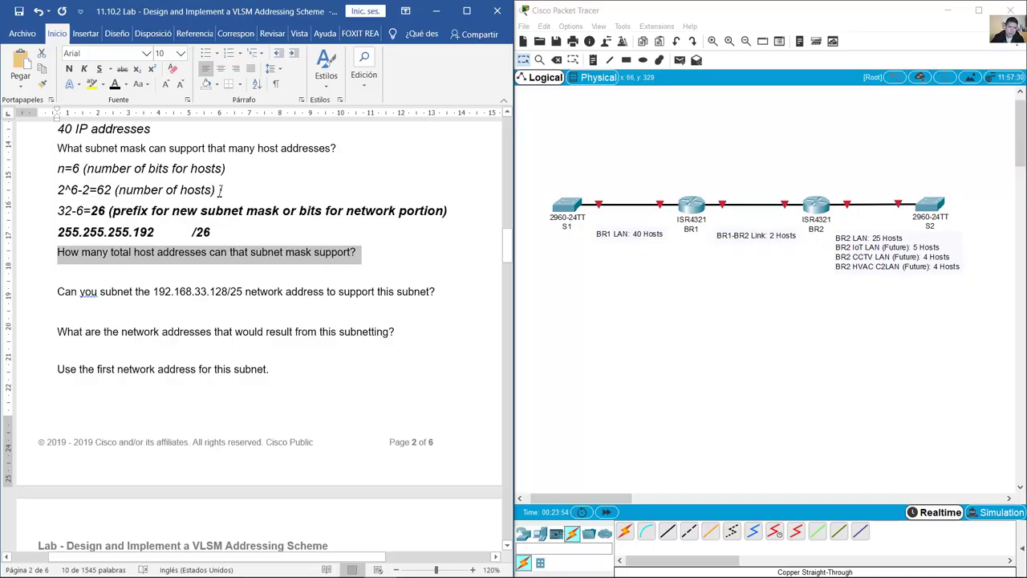
left_click_drag(220, 190, 58, 191)
key("ctrl+c")
left_click(115, 272)
key("ctrl+v")
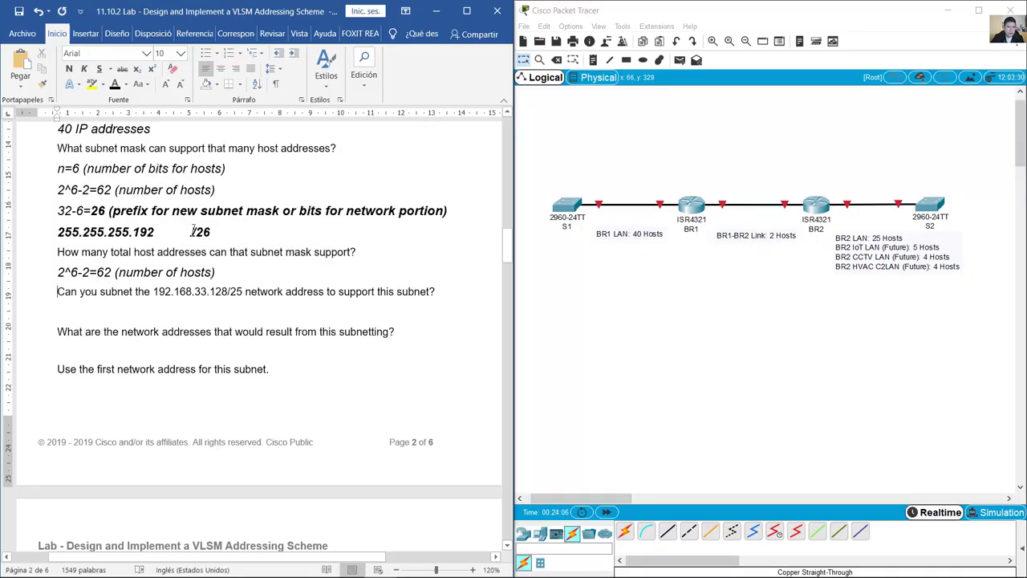
Step: Add a '32-26=6 (number of bits for hosts)' line above the host count
left_click_drag(191, 233, 211, 232)
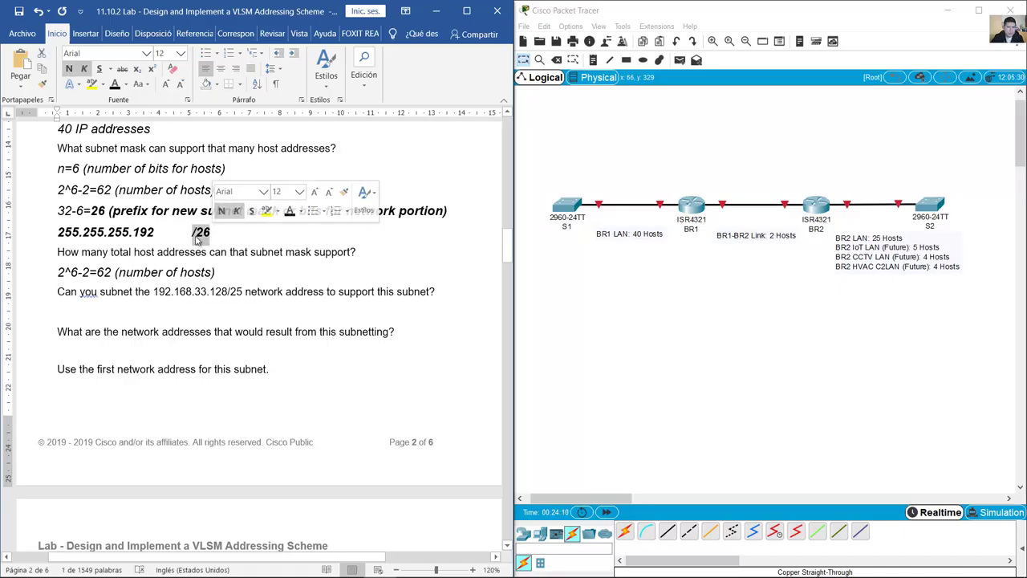
left_click(115, 273)
key("Home")
key("Return")
key("Up")
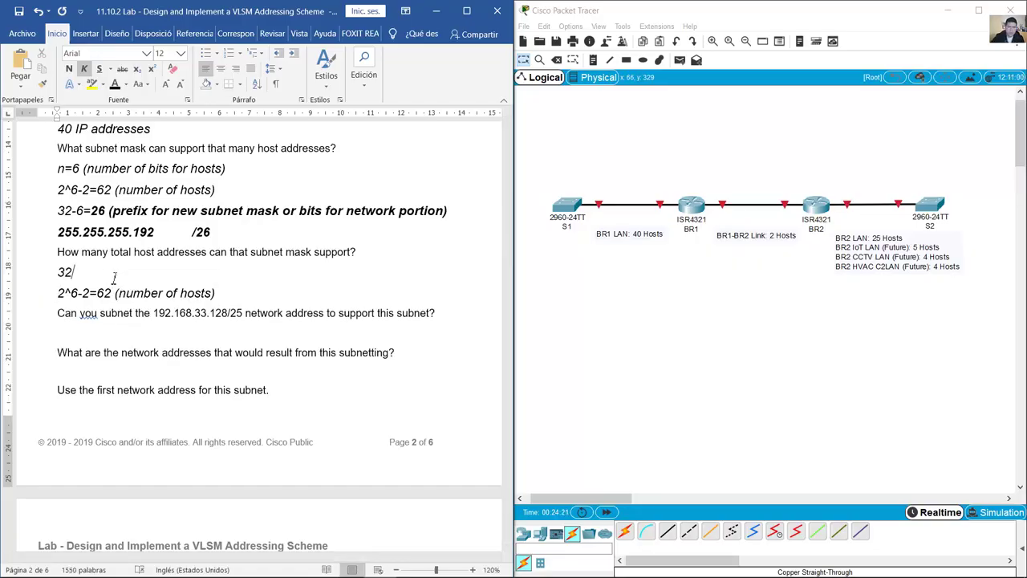
type("32-26=6")
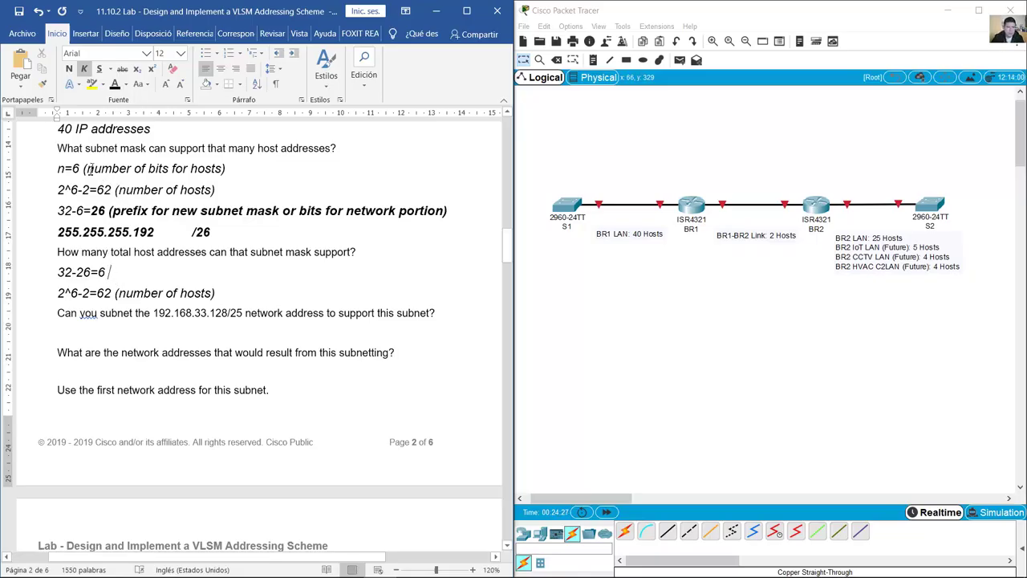
left_click_drag(93, 169, 229, 170)
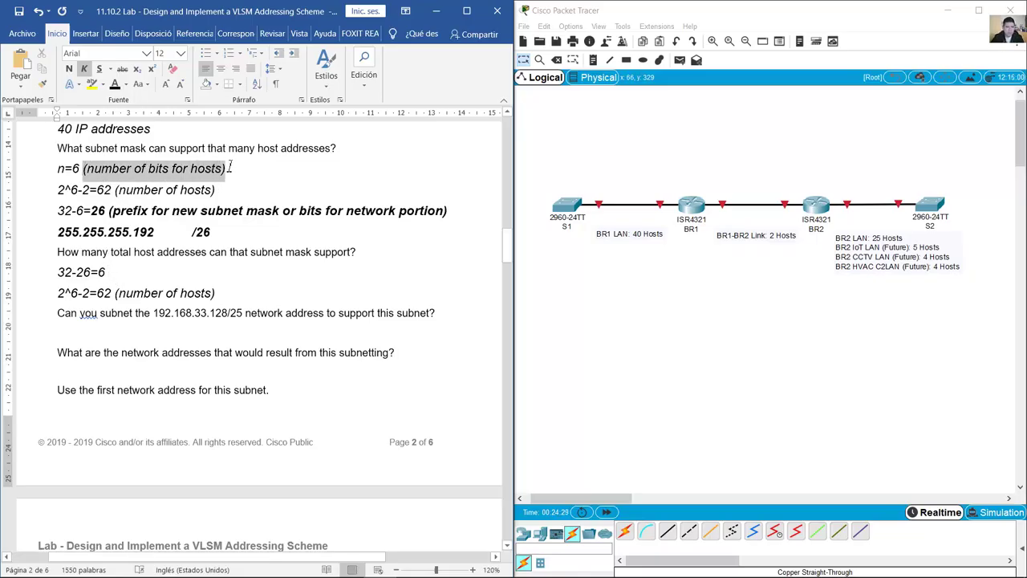
left_click(118, 273)
key("ctrl+v")
left_click_drag(112, 272, 256, 272)
left_click(256, 273)
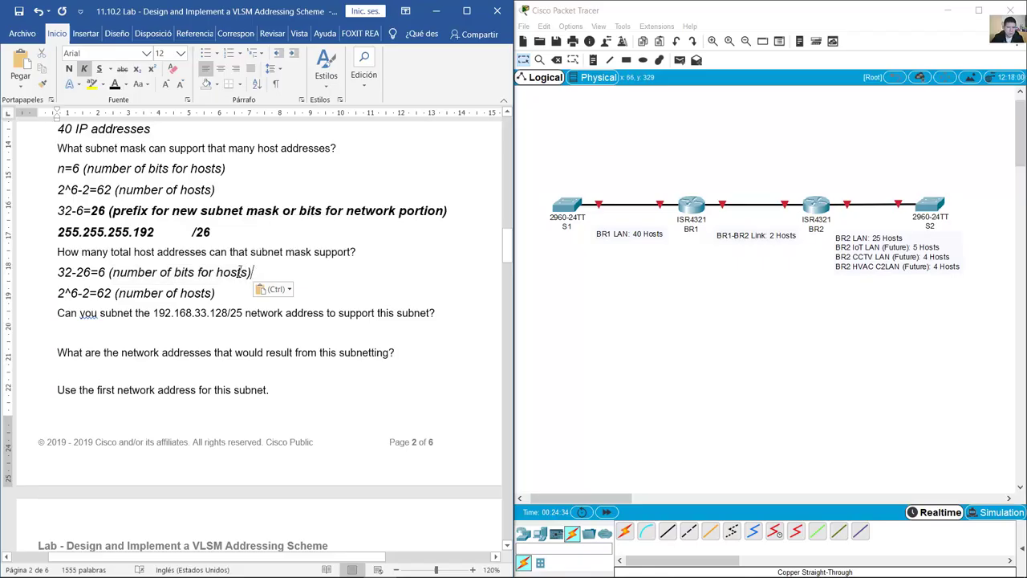
Step: Bold the '62 (number of hosts)' result and review the answer
left_click_drag(58, 272, 78, 274)
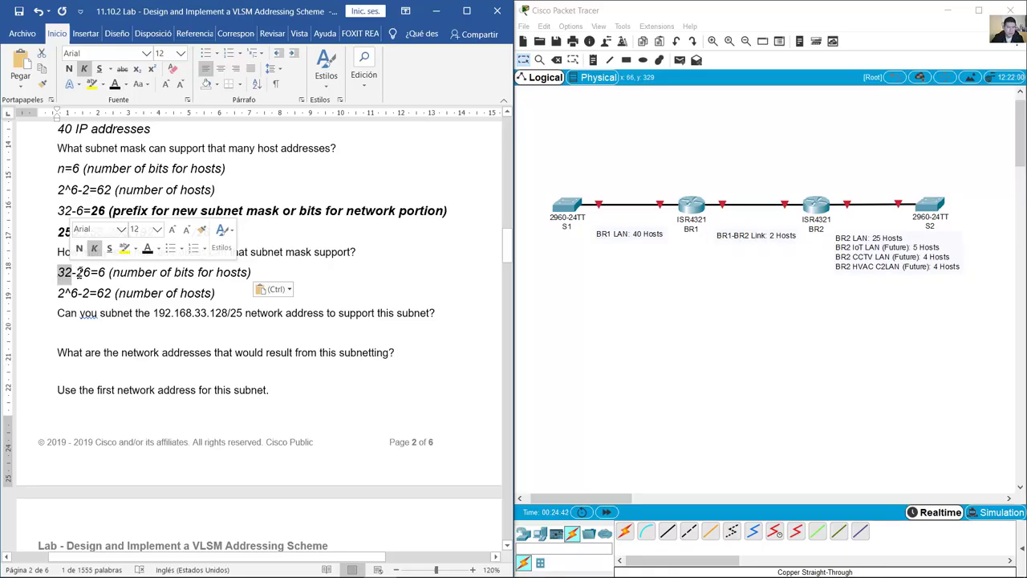
left_click_drag(77, 272, 94, 273)
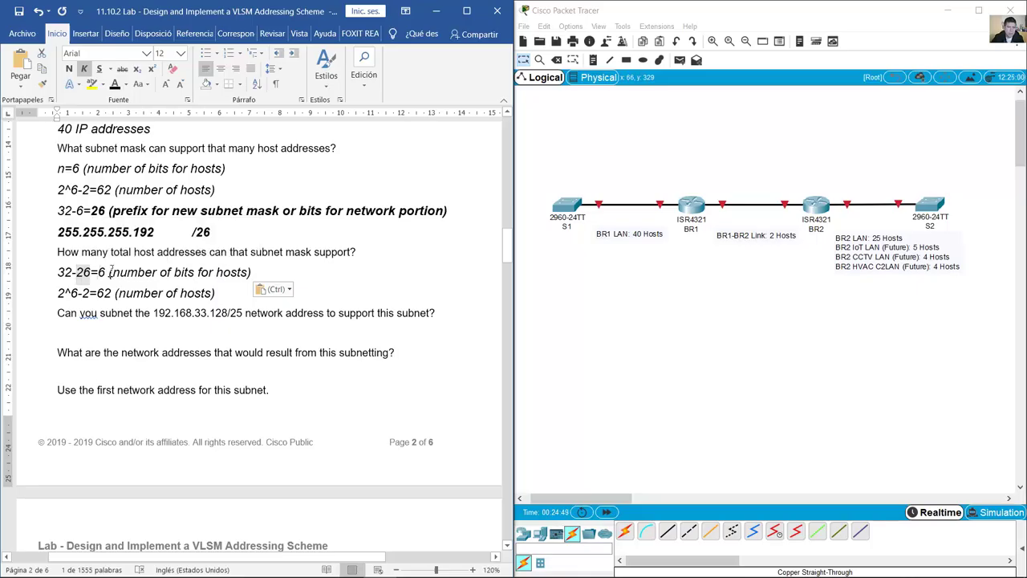
left_click_drag(99, 272, 253, 272)
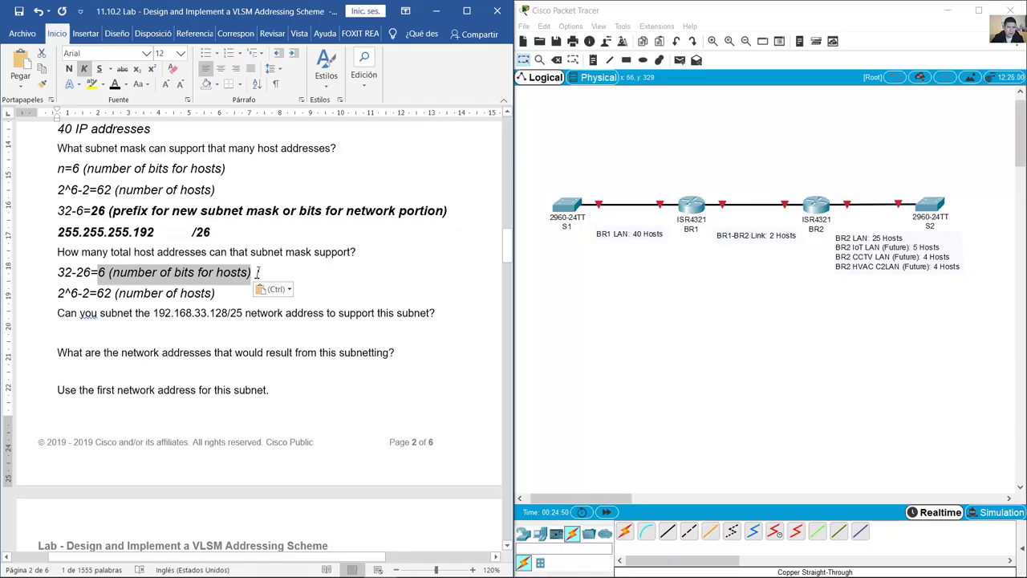
left_click_drag(58, 292, 215, 292)
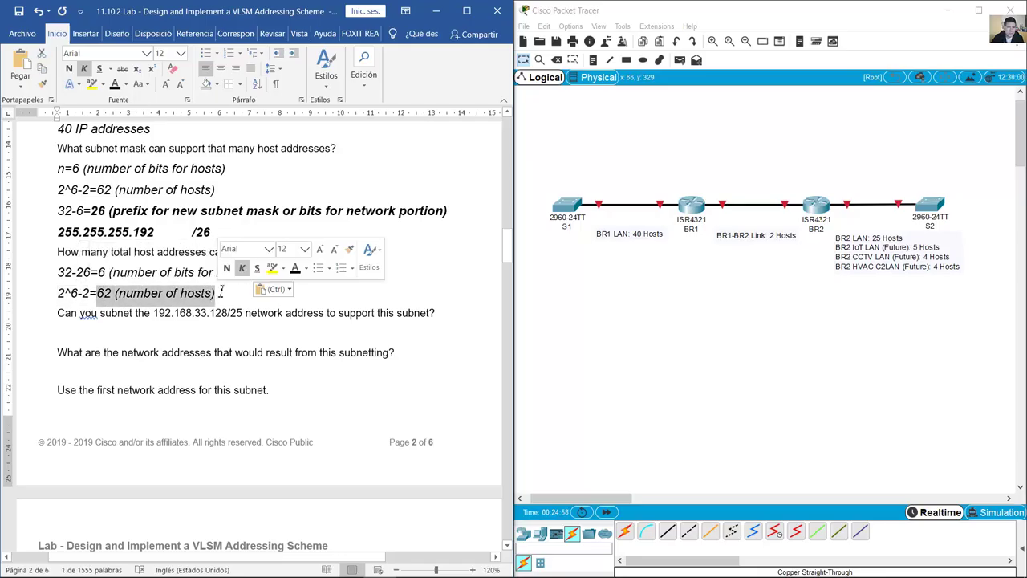
left_click(69, 69)
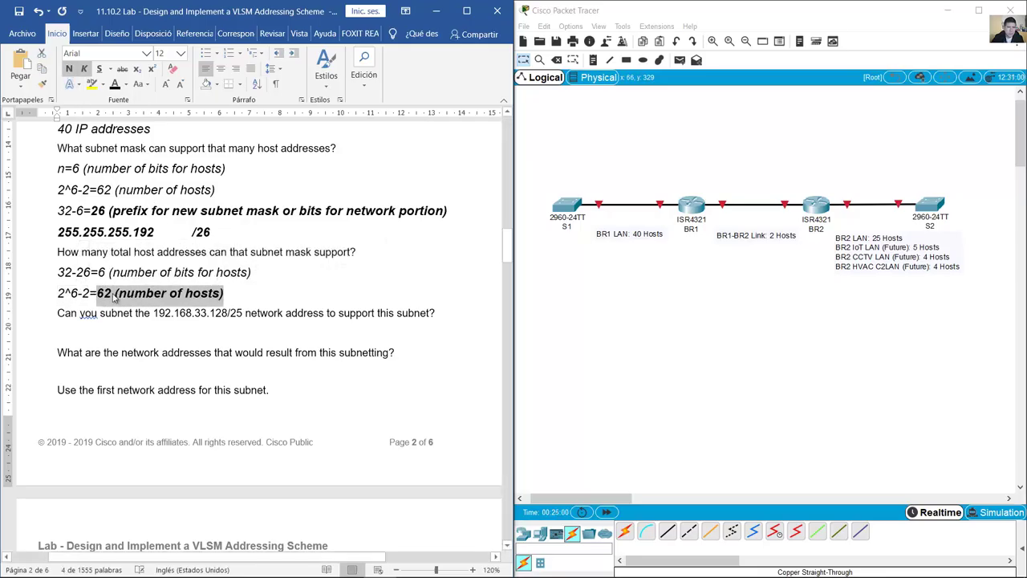
left_click_drag(57, 253, 363, 253)
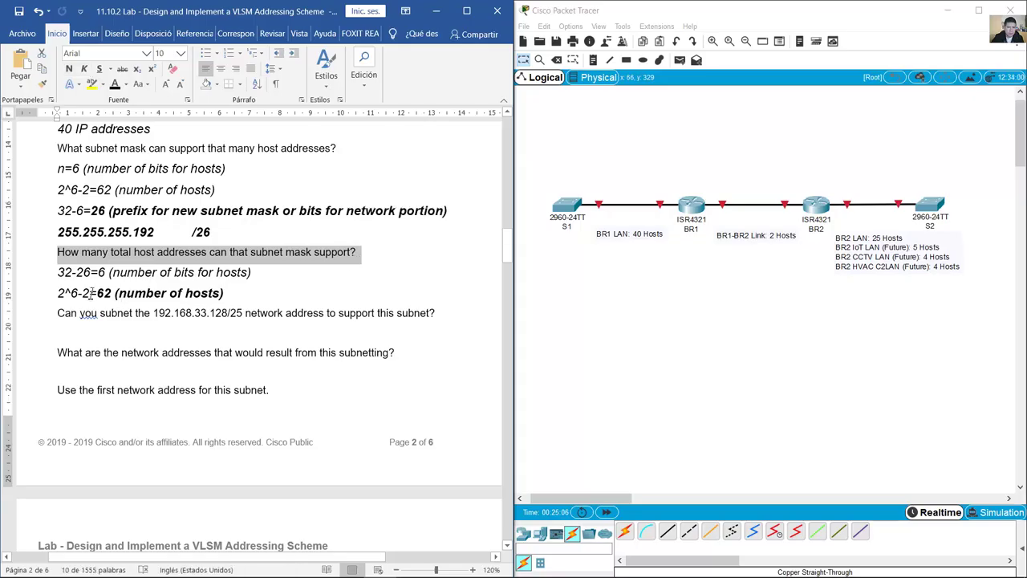
left_click_drag(98, 294, 239, 297)
left_click(242, 297)
scroll(137, 190, "down", 3)
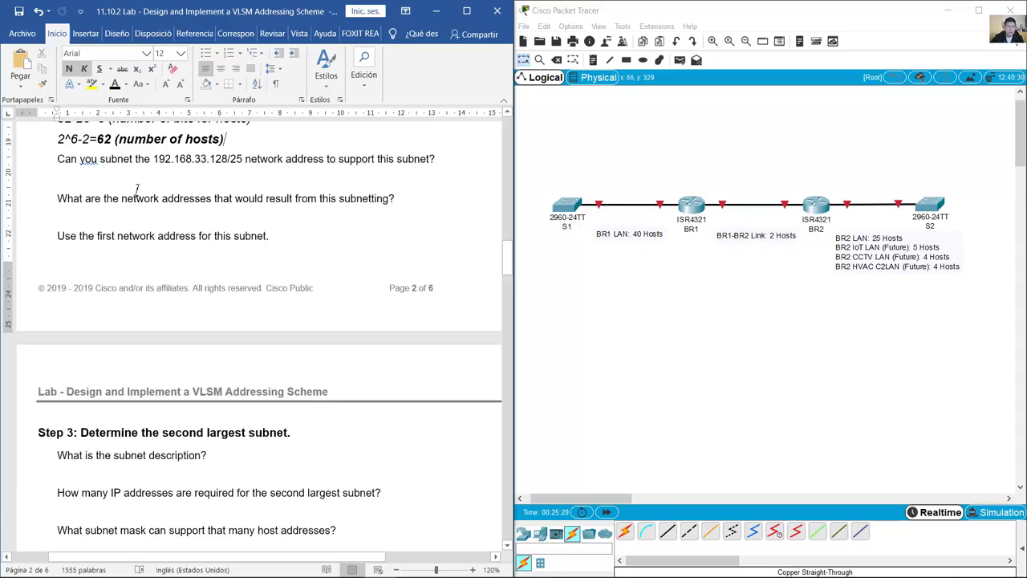
Step: Type a bold 'yes' under the 'Can you subnet' question
left_click_drag(58, 159, 439, 158)
scroll(374, 280, "up", 2)
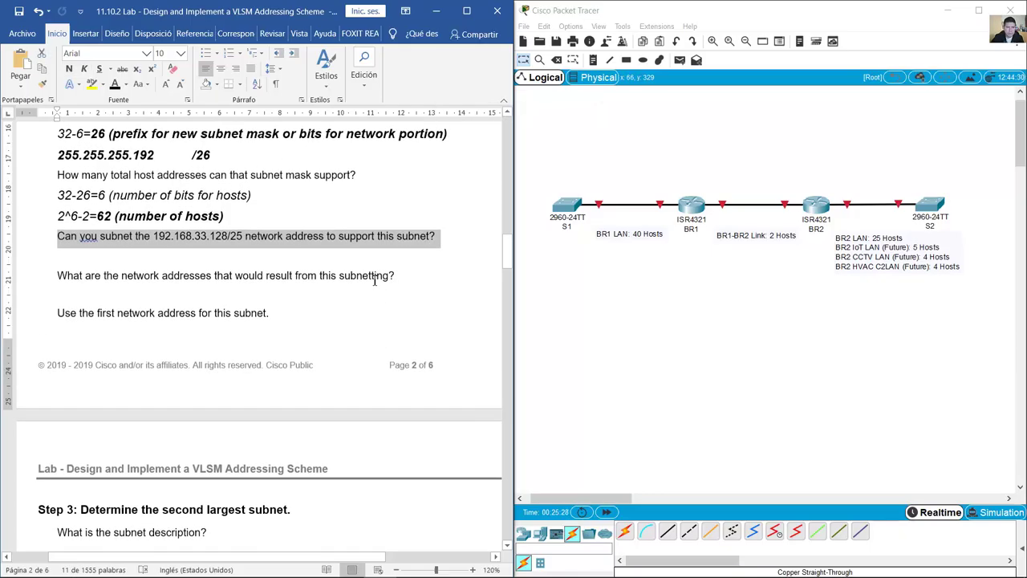
scroll(370, 289, "up", 3)
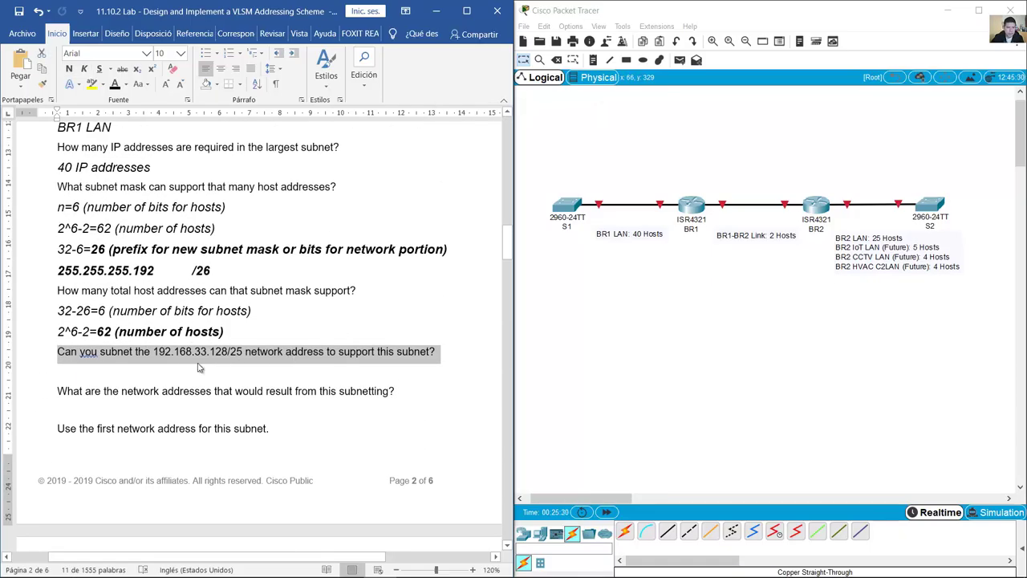
left_click(61, 374)
type("yes")
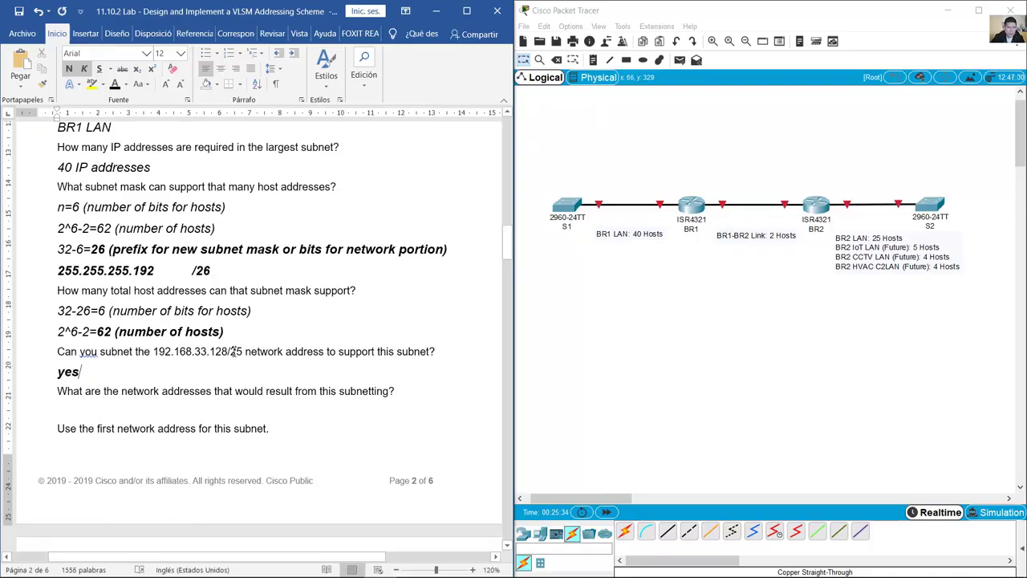
Step: Compare the 192.168.33.128/25 address with the /26 prefix
left_click_drag(244, 352, 228, 351)
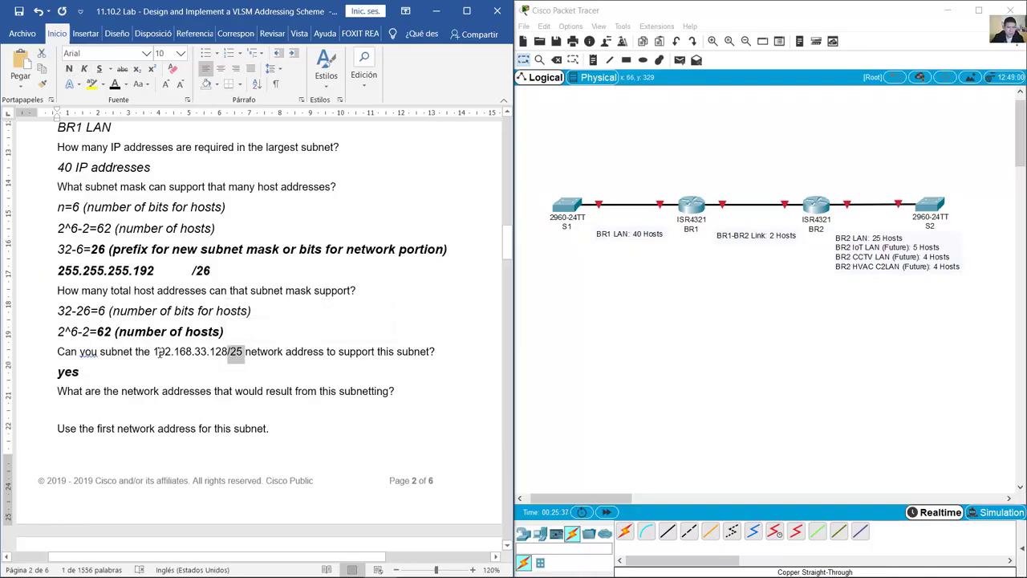
left_click_drag(161, 354, 243, 354)
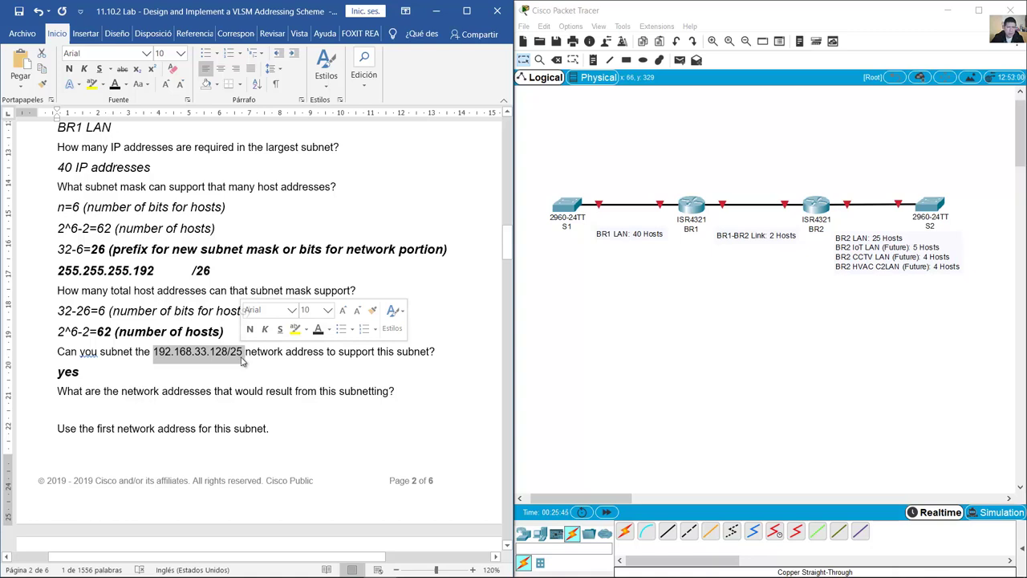
left_click_drag(212, 273, 192, 274)
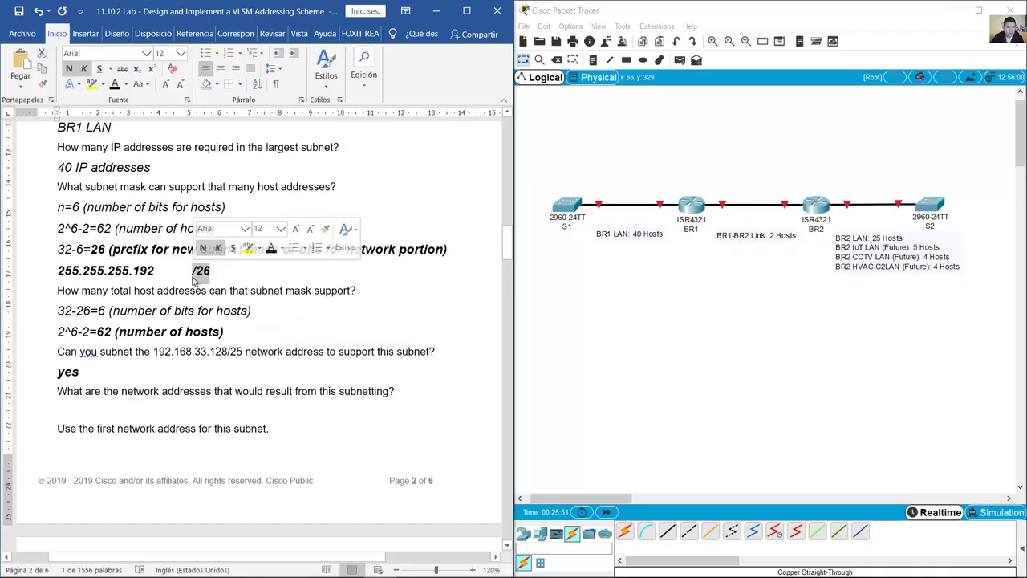
scroll(129, 315, "down", 5)
scroll(129, 315, "up", 4)
left_click_drag(153, 313, 242, 314)
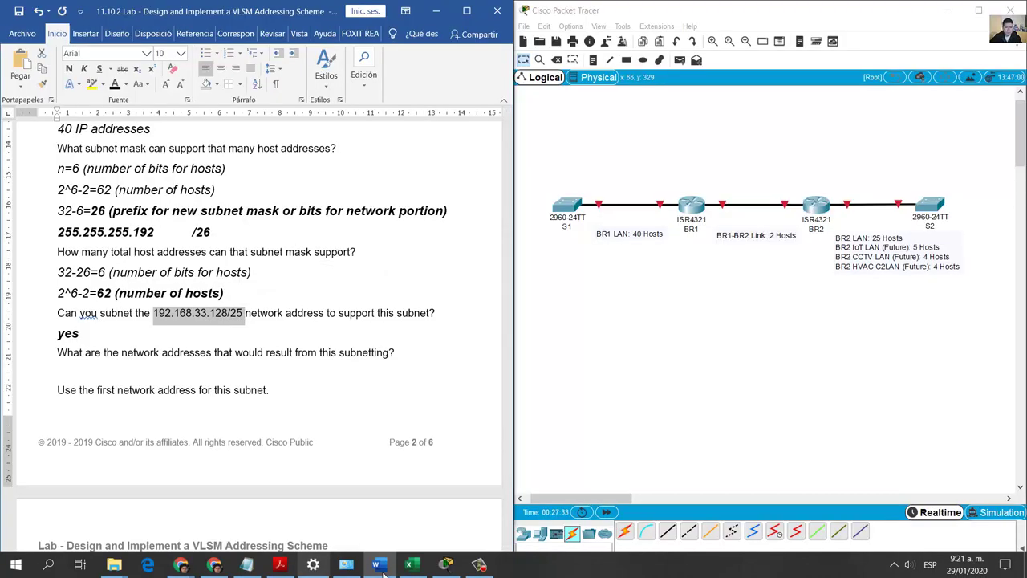
left_click(412, 565)
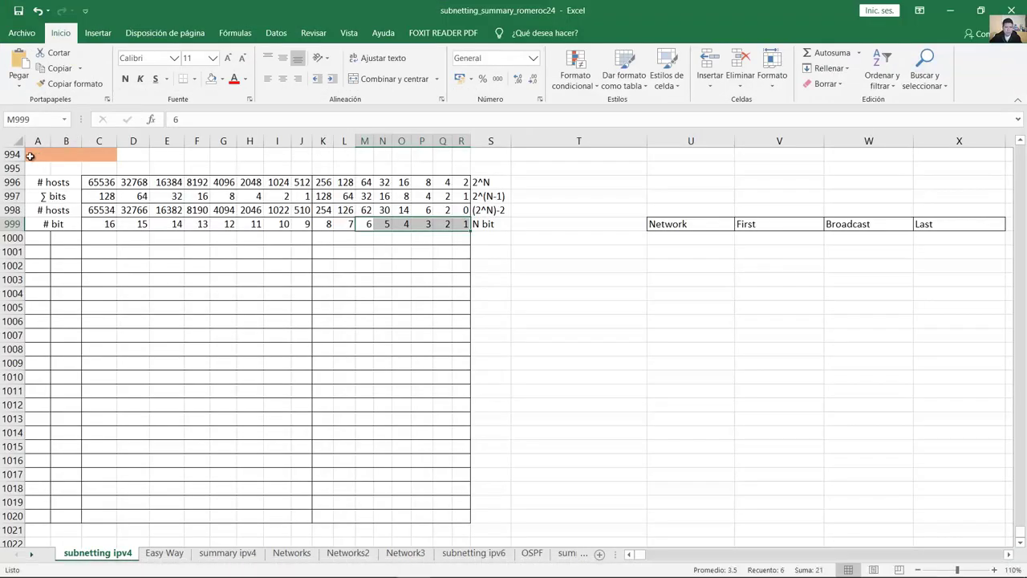
Step: Enter 192.168.33.128/25 in cell A994 and make it bold
left_click(30, 157)
type("192.168")
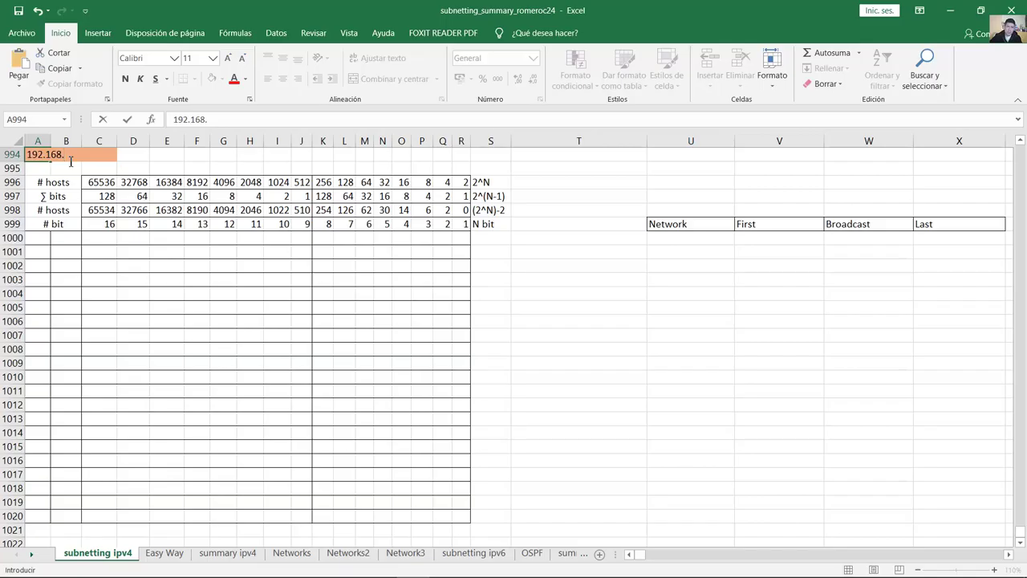
type(".33.128/25")
left_click(173, 157)
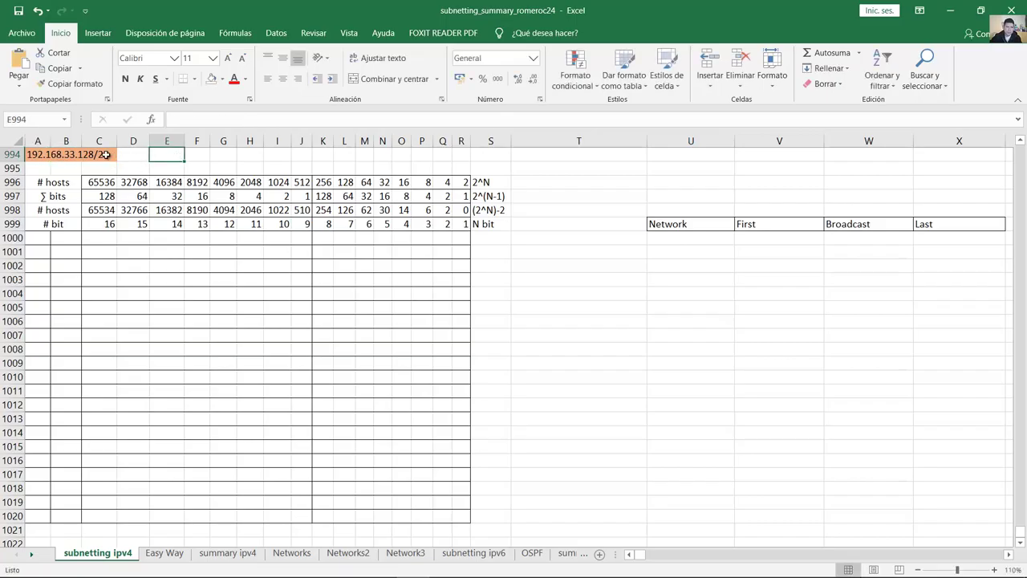
left_click(48, 154)
key("ctrl+n")
left_click(578, 182)
left_click(430, 566)
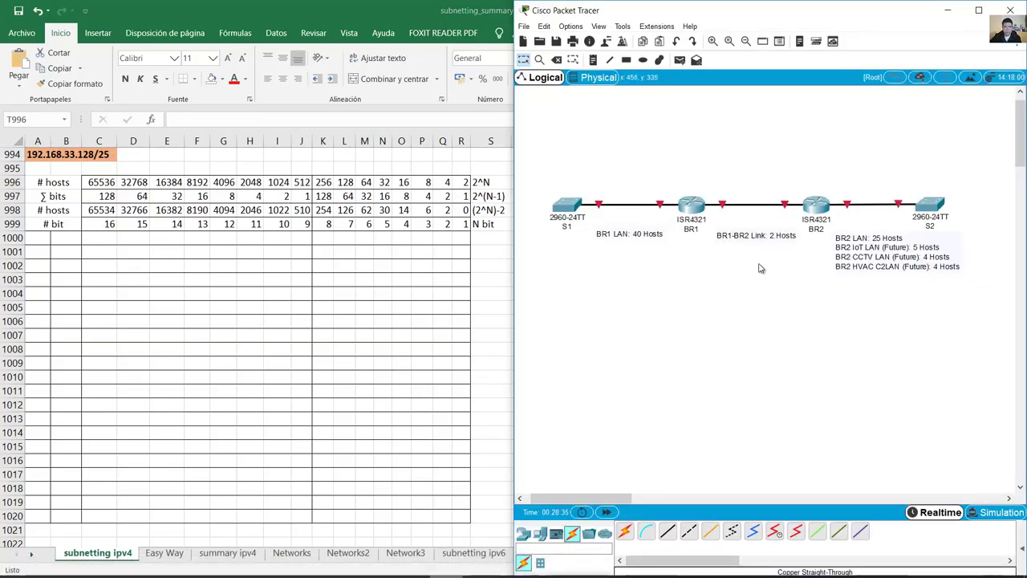
Step: Copy 'BR1 LAN: 40 Hosts' from the Packet Tracer note into T1000
double_click(622, 234)
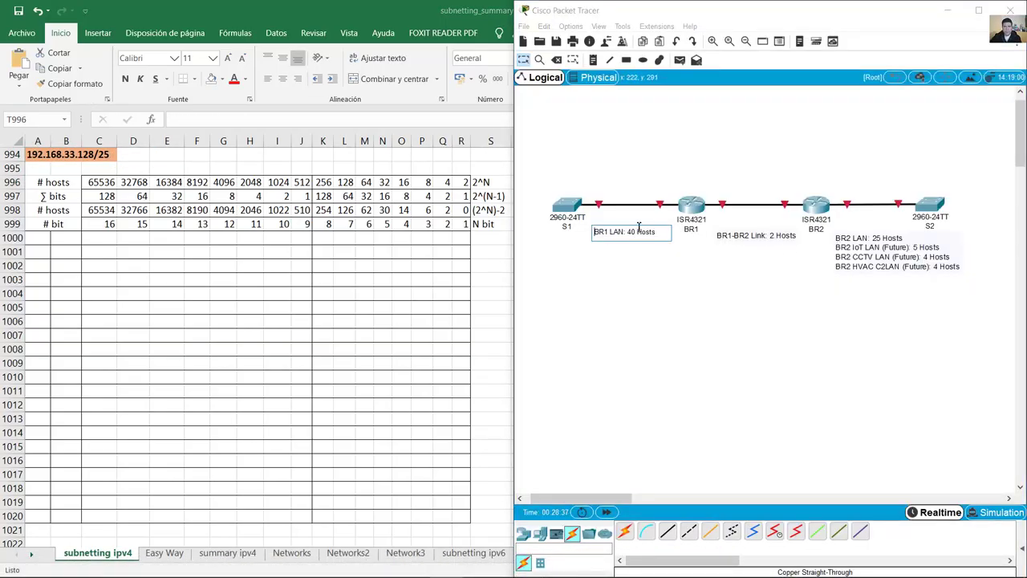
key("ctrl+a")
key("ctrl+c")
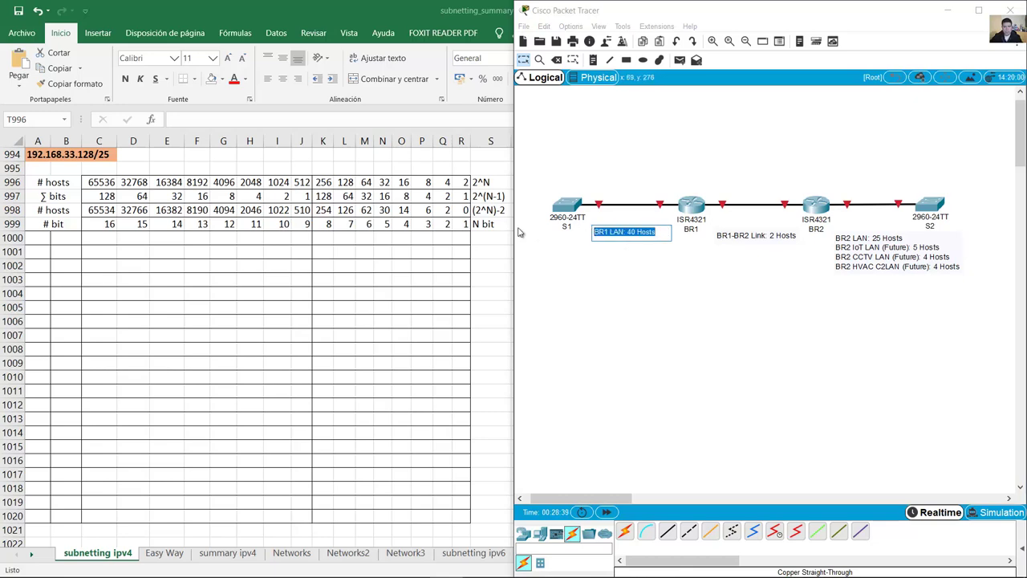
left_click(485, 234)
left_click(536, 237)
key("ctrl+v")
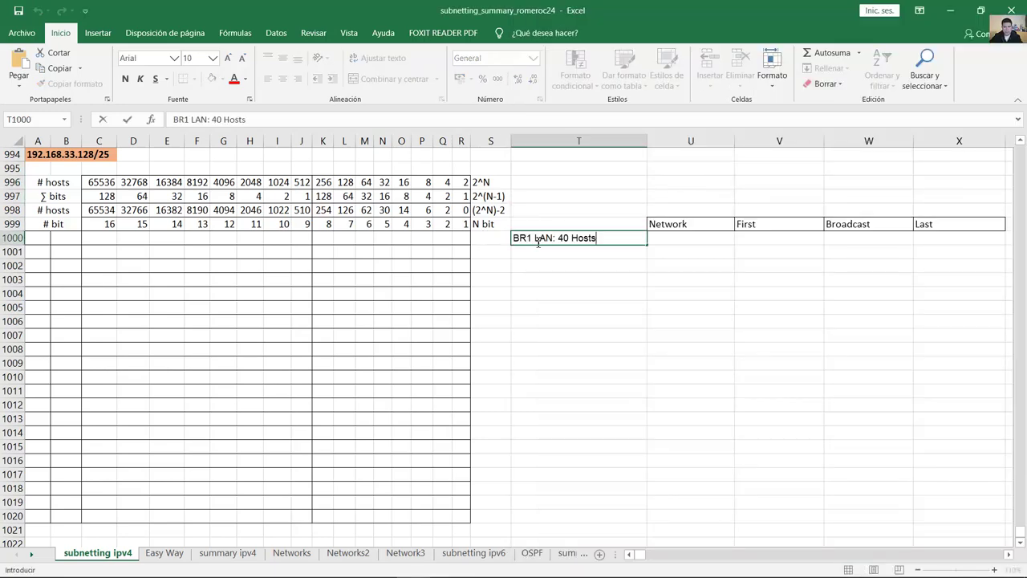
key("Return")
Step: Paste 'BR1-BR2 Link: 2 Hosts' as plain text into T1002
left_click(445, 565)
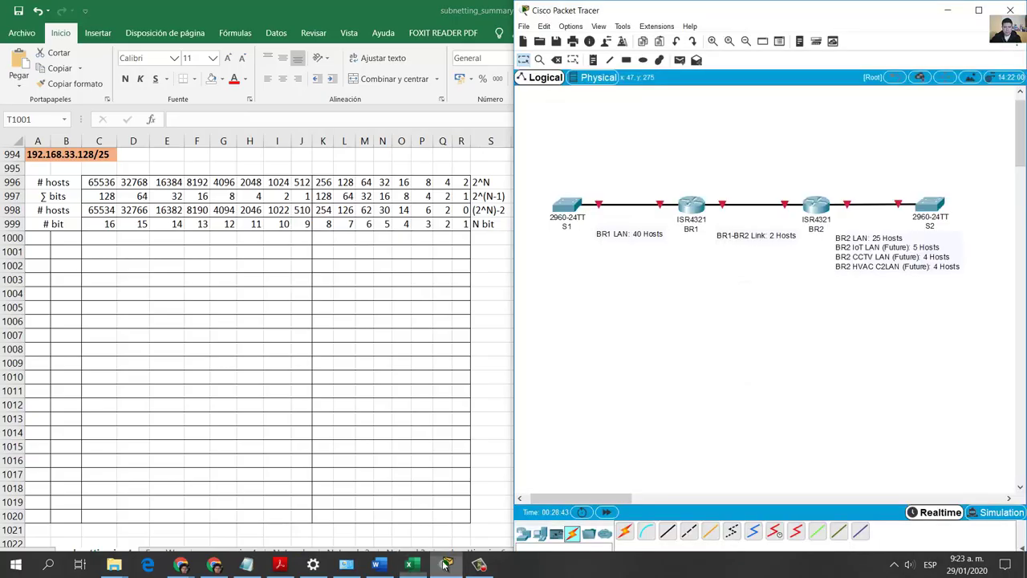
double_click(723, 240)
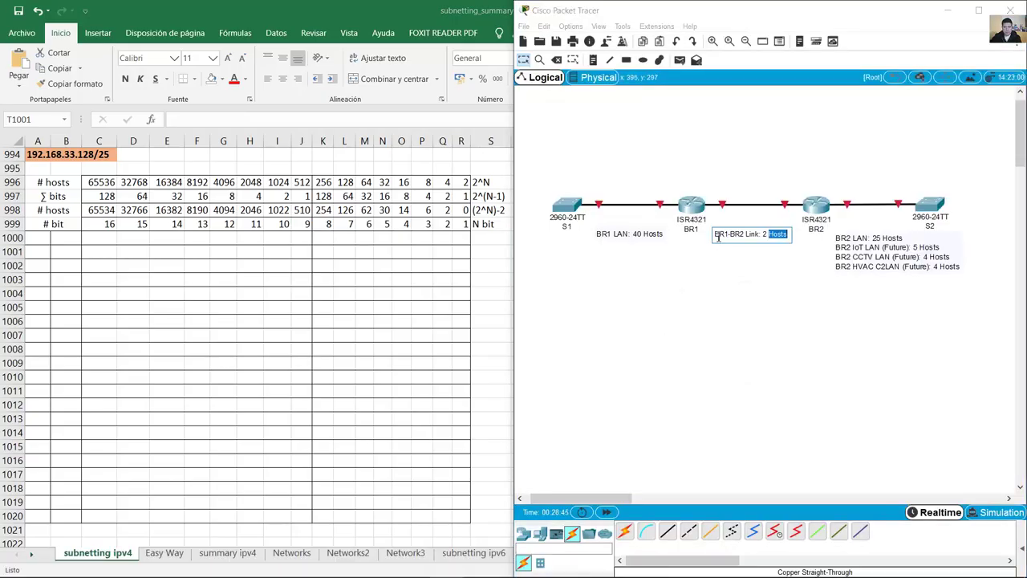
key("ctrl+a")
key("ctrl+c")
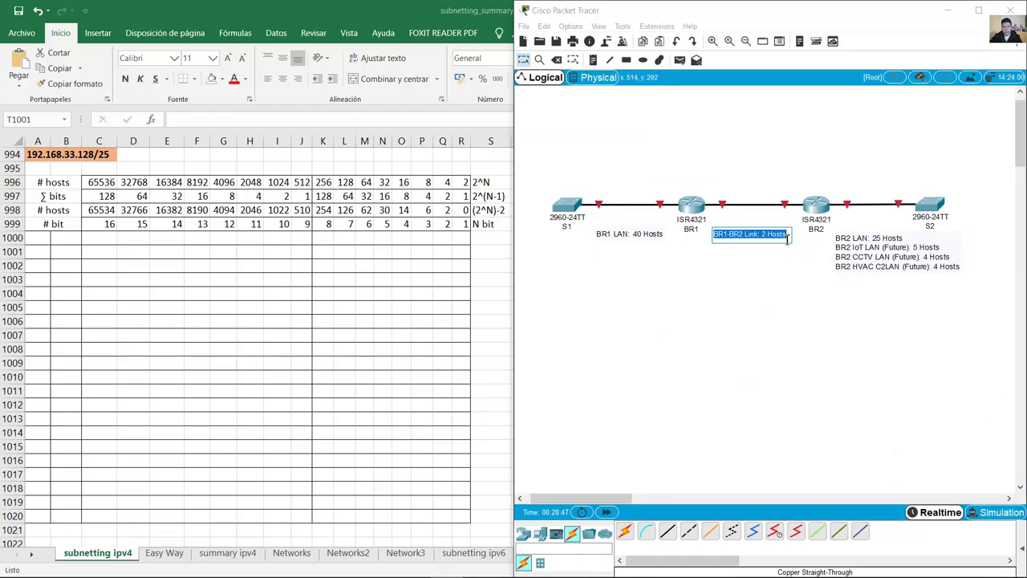
key("alt+Tab")
left_click(520, 267)
key("ctrl+v")
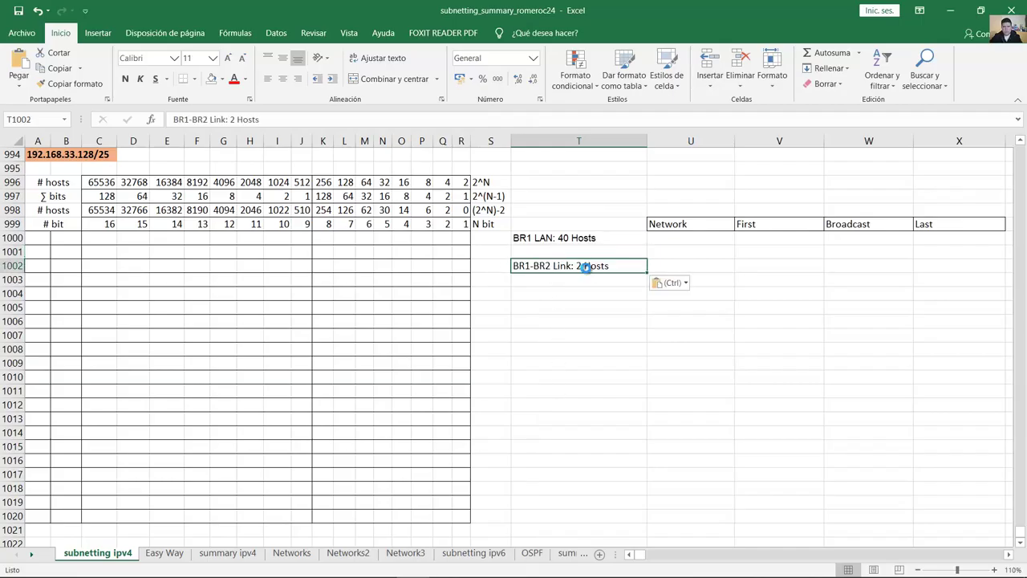
key("Delete")
double_click(567, 266)
key("ctrl+v")
key("Return")
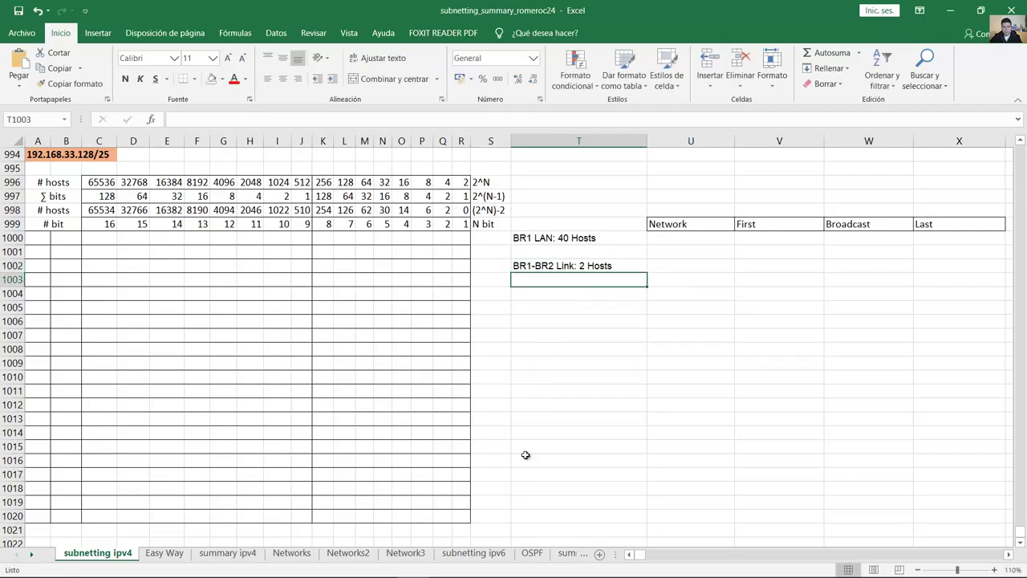
Step: Paste 'BR2 LAN: 25 Hosts' into T1004
left_click(446, 564)
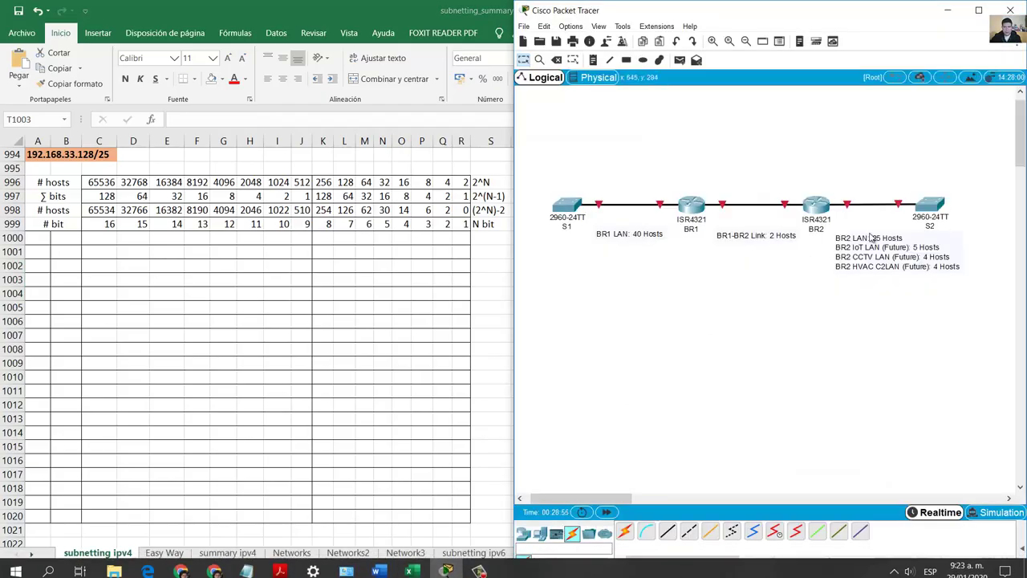
double_click(856, 238)
left_click_drag(897, 235, 801, 239)
key("ctrl+c")
left_click(484, 275)
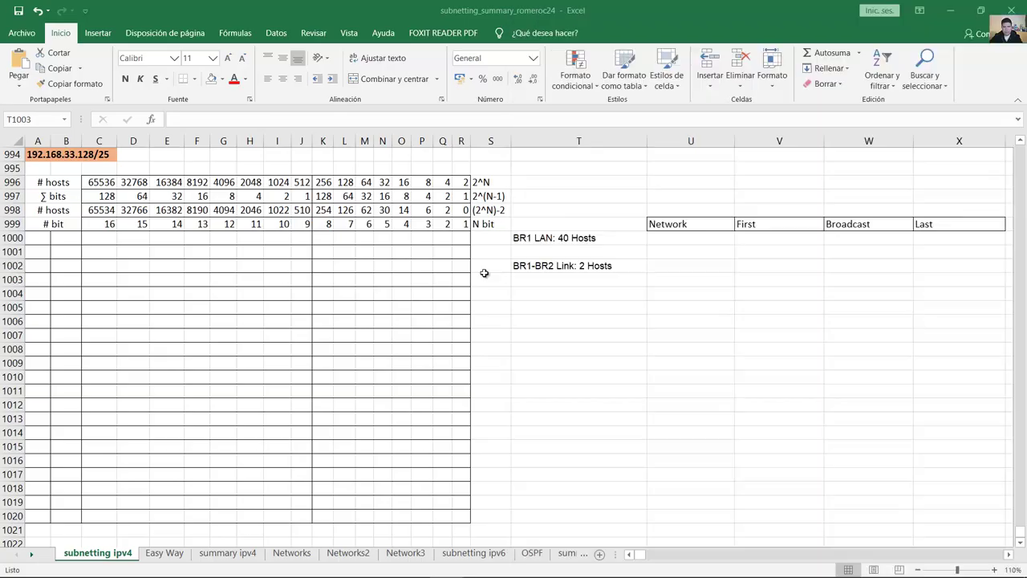
left_click(541, 294)
key("ctrl+v")
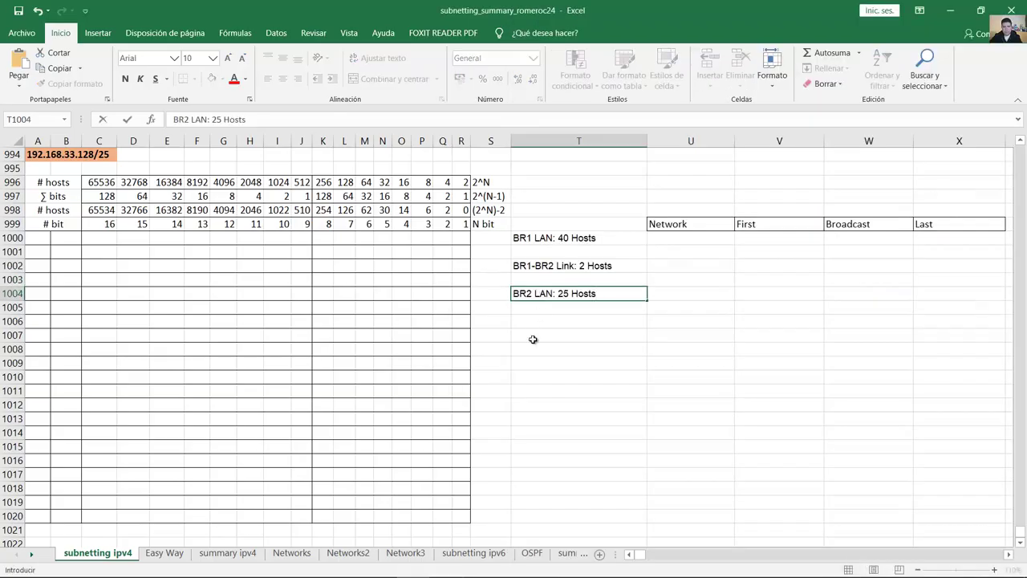
left_click(527, 319)
Step: Paste 'BR2 IoT LAN (Future): 5 Hosts' into the next row of column T
left_click(447, 565)
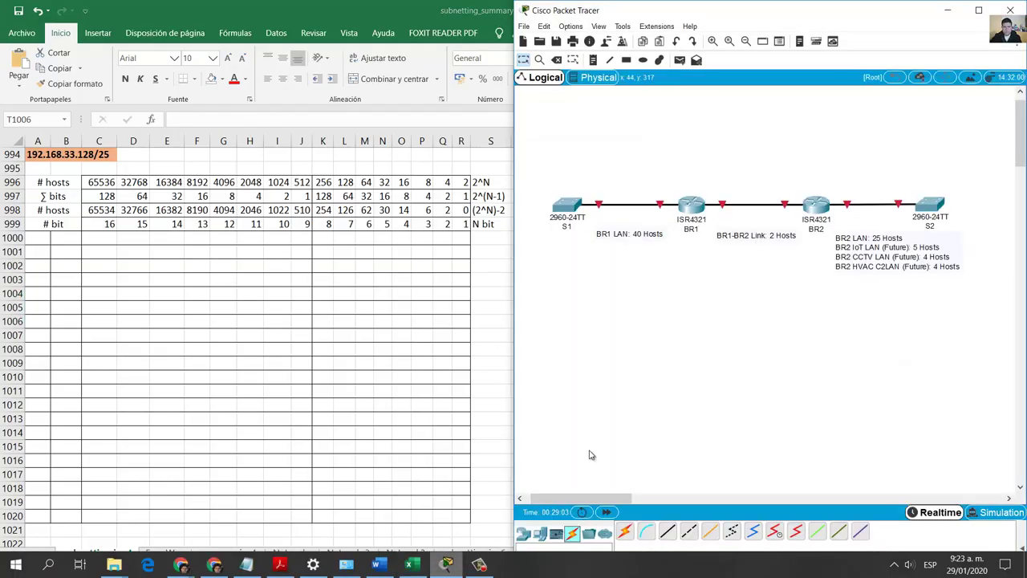
double_click(838, 249)
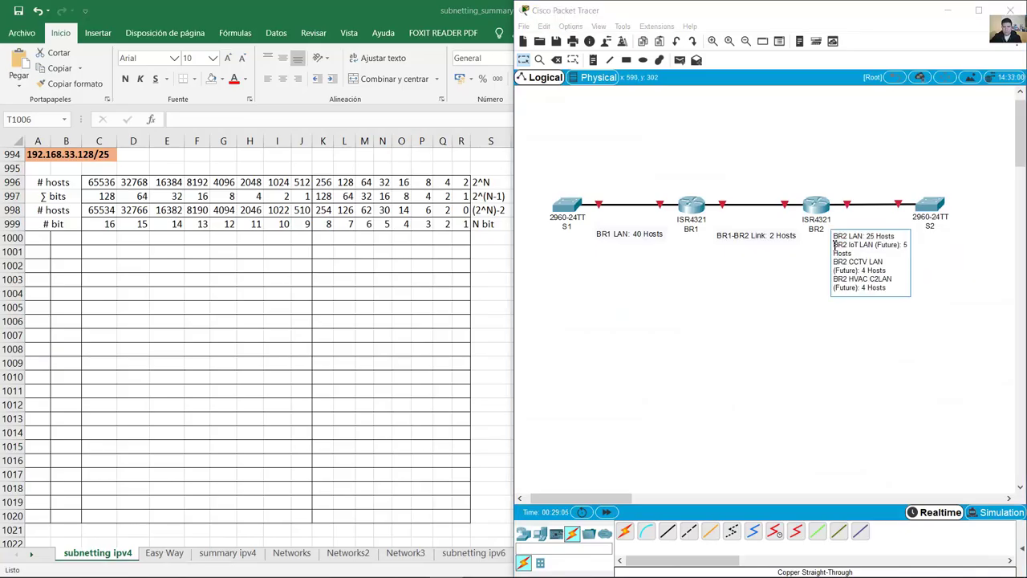
left_click_drag(834, 244, 855, 254)
key("ctrl+c")
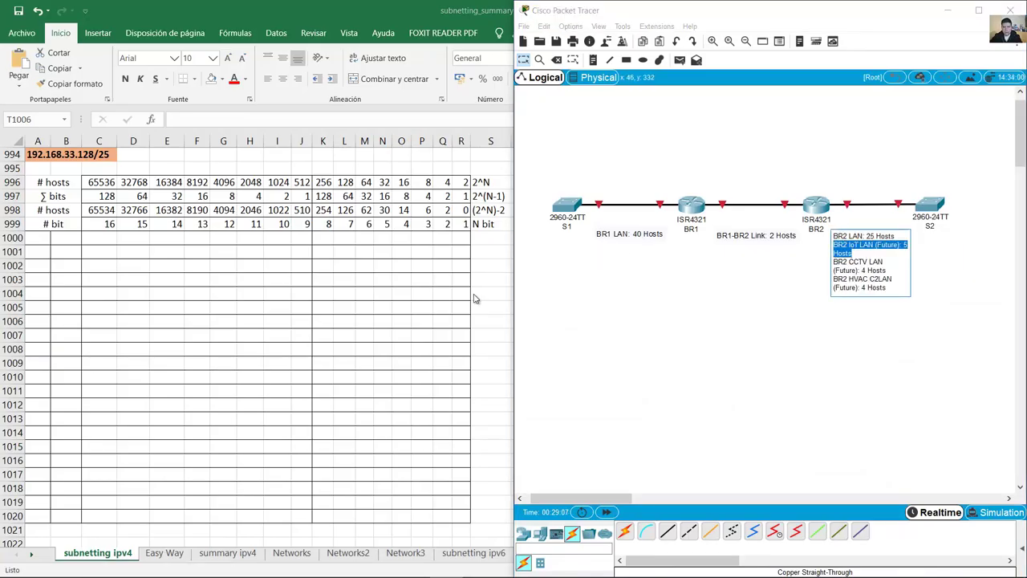
key("alt+Tab")
key("ctrl+v")
key("Return")
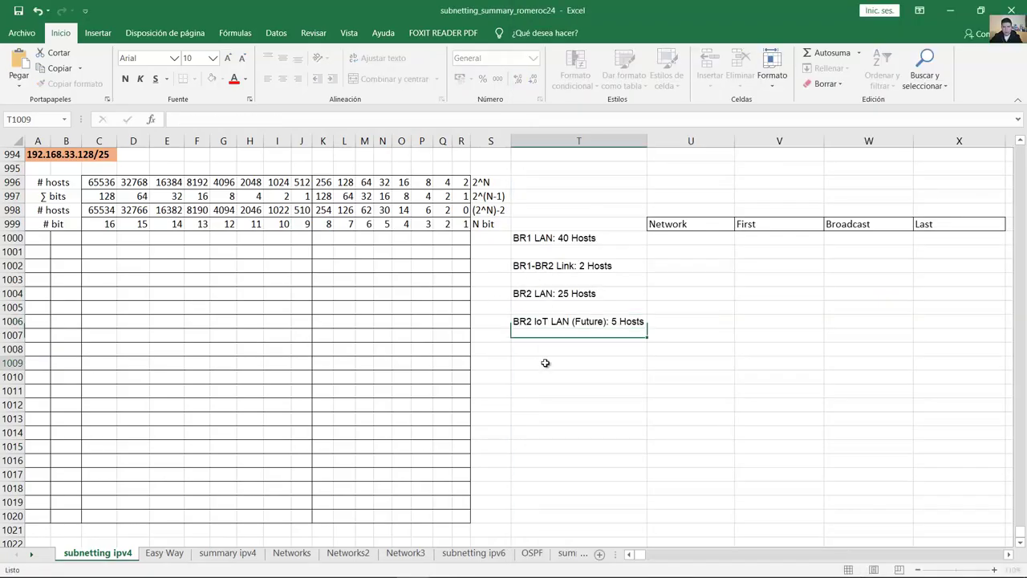
left_click(546, 361)
Step: Paste the BR2 CCTV LAN requirement below the IoT LAN entry
left_click(479, 564)
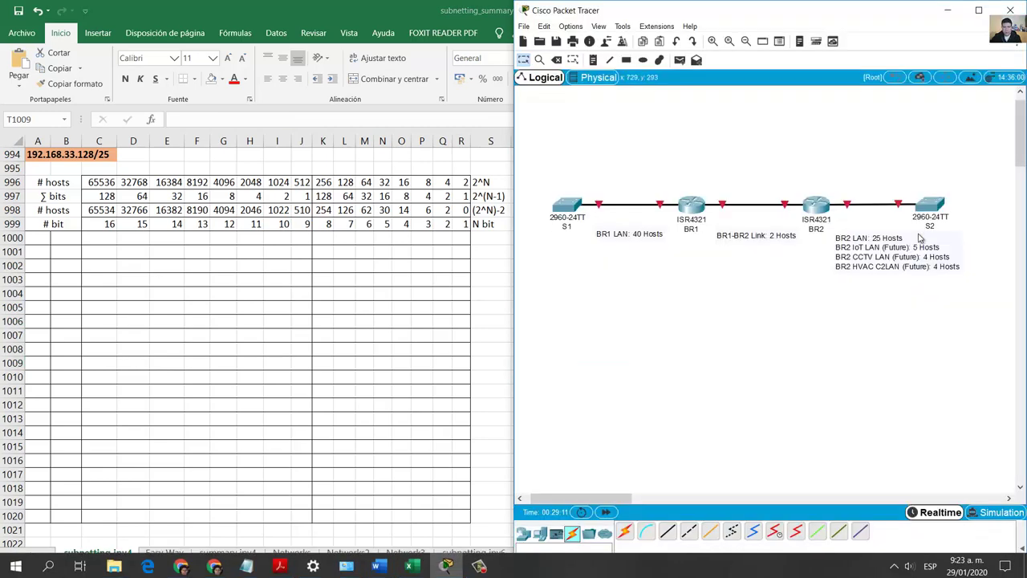
left_click(839, 261)
left_click_drag(835, 268, 891, 269)
key("ctrl+c")
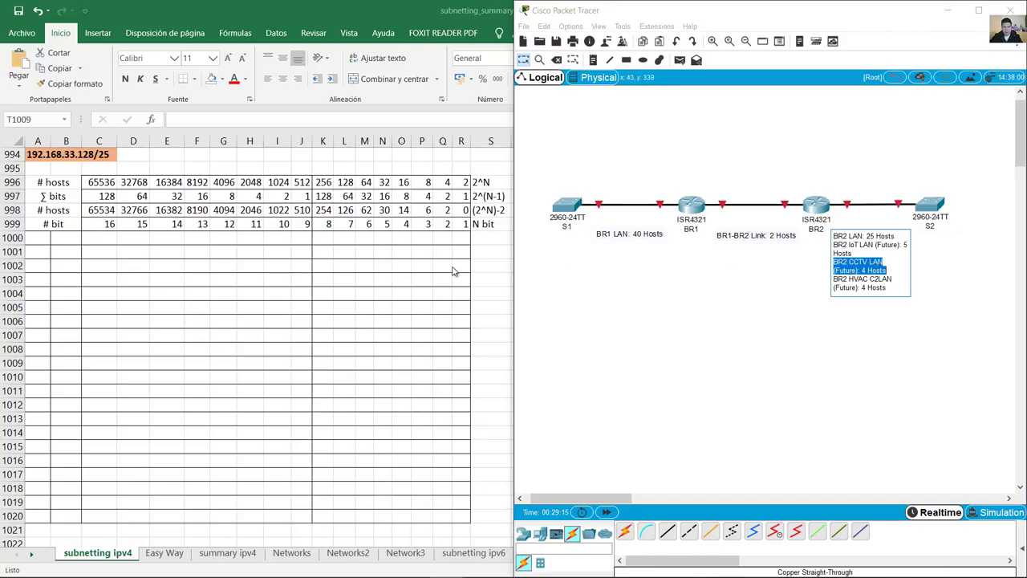
key("alt+Tab")
left_click(558, 349)
key("ctrl+v")
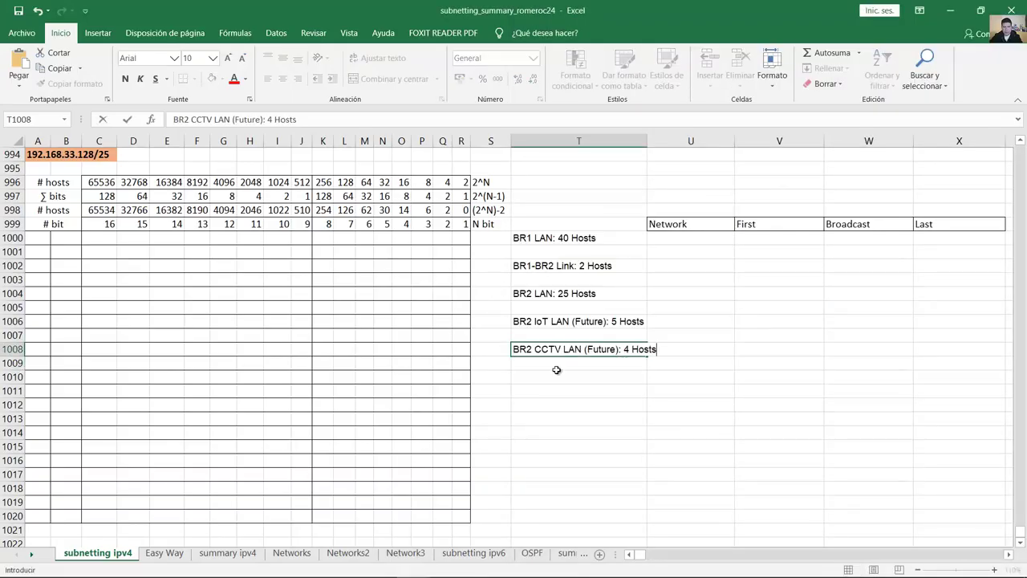
left_click(553, 379)
Step: Paste 'BR2 HVAC C2LAN (Future): 4 Hosts' last and autofit column T
left_click(445, 564)
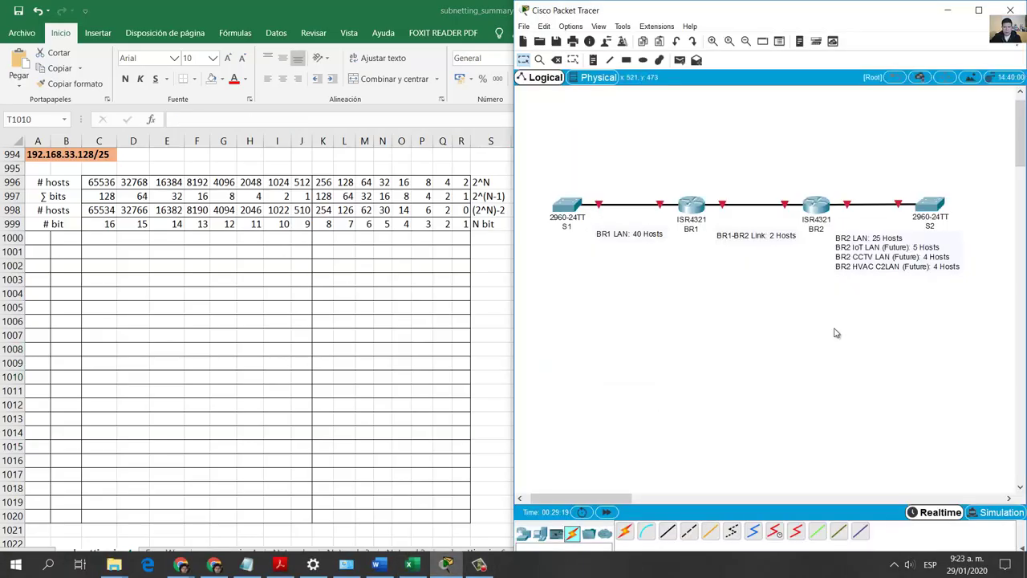
left_click(858, 274)
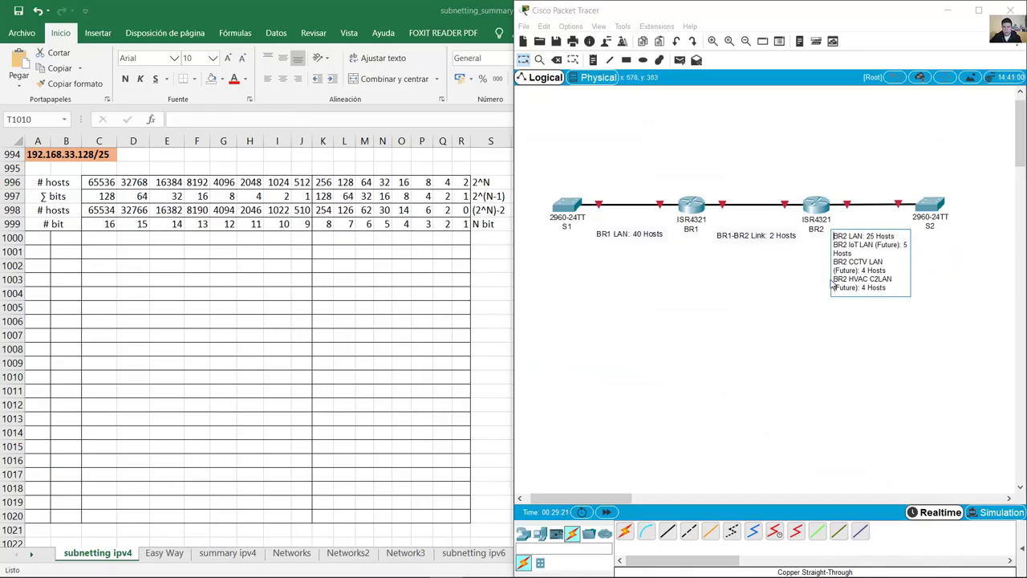
left_click_drag(835, 280, 890, 291)
key("ctrl+c")
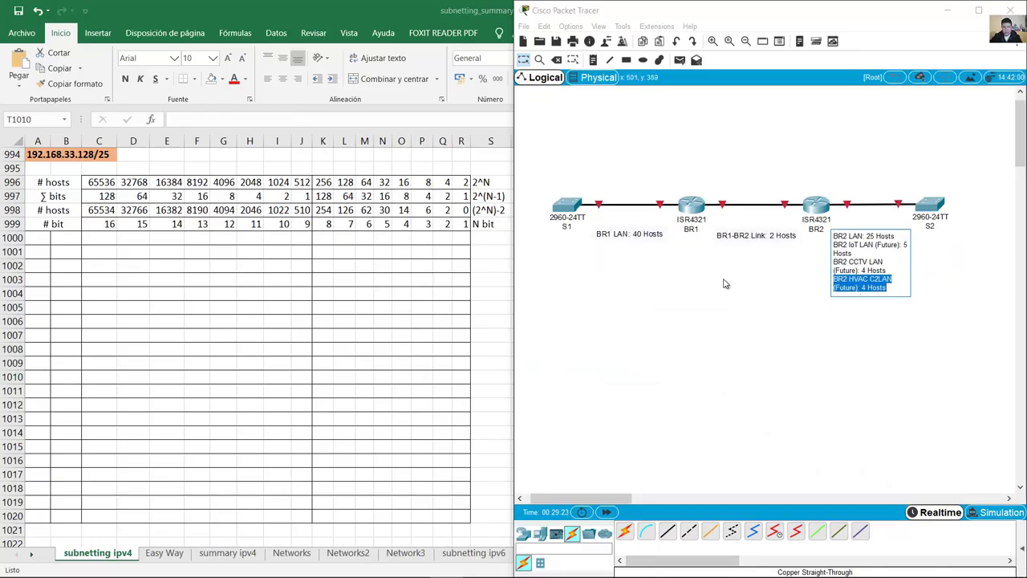
key("alt+Tab")
double_click(534, 377)
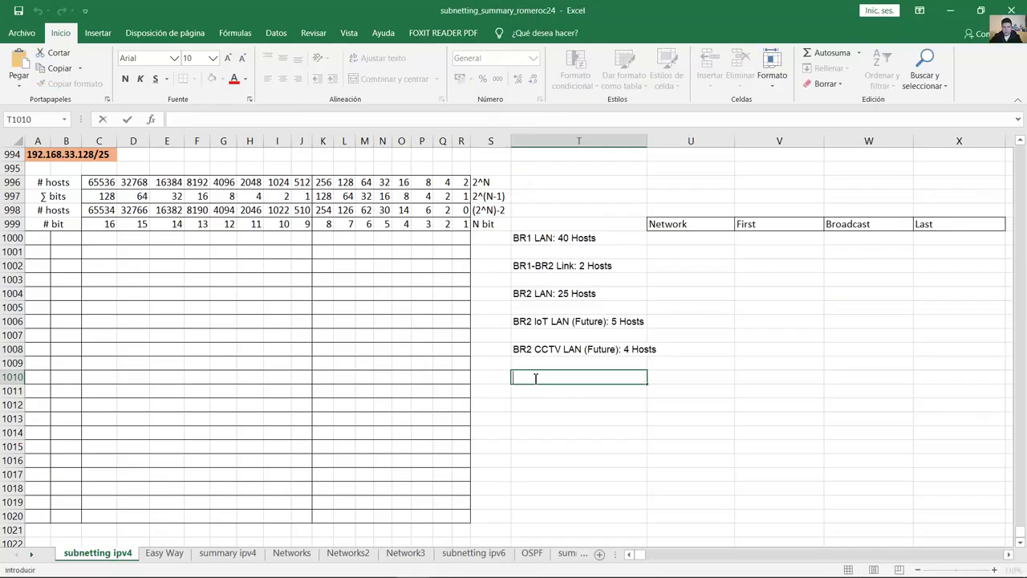
key("ctrl+v")
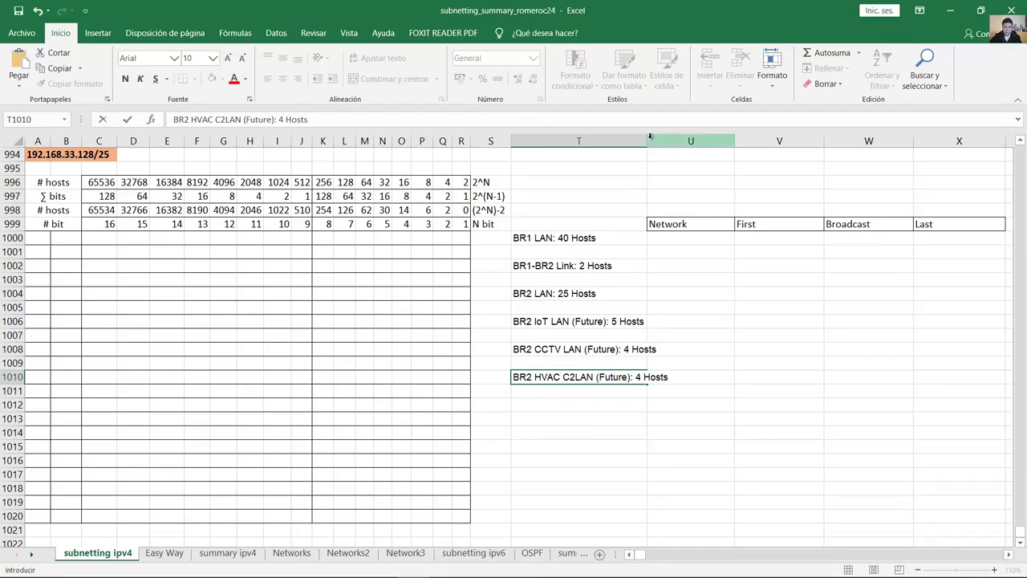
double_click(647, 141)
left_click(38, 154)
left_click_drag(29, 155, 101, 142)
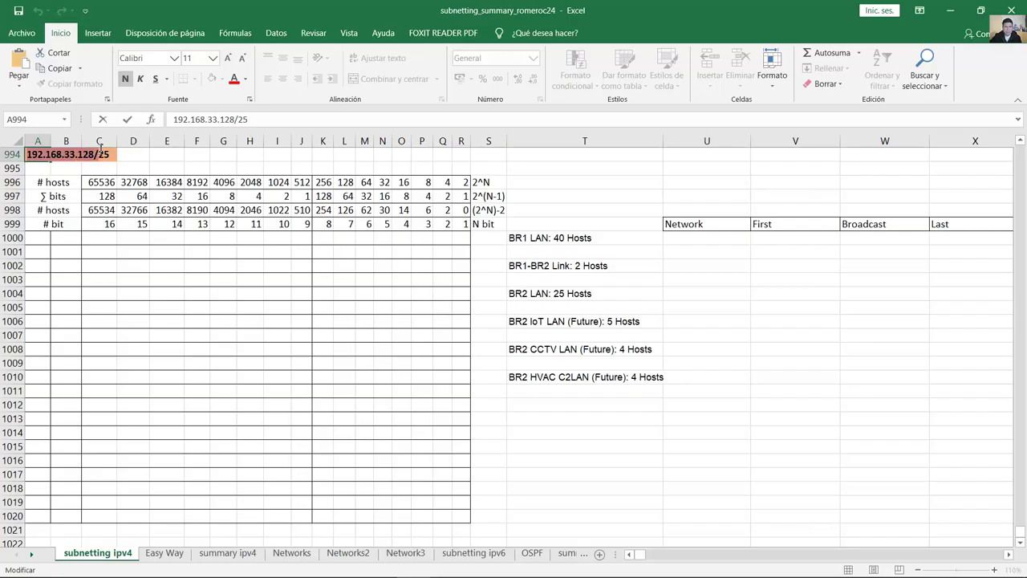
Step: Clear the cell beside the network address and enter 192 and 168 in A1000 and B1000
left_click(40, 239)
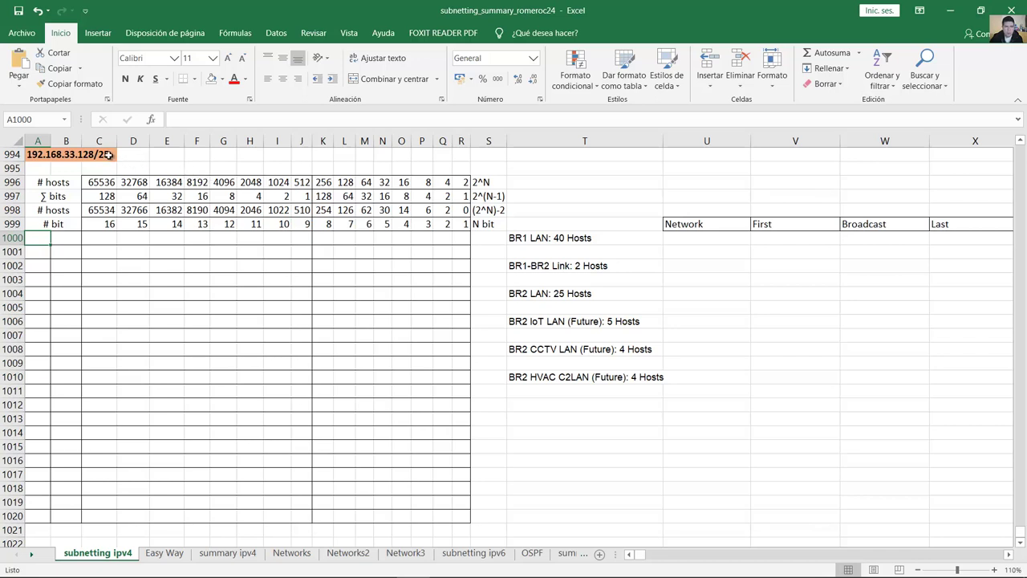
left_click(108, 155)
key("BackSpace")
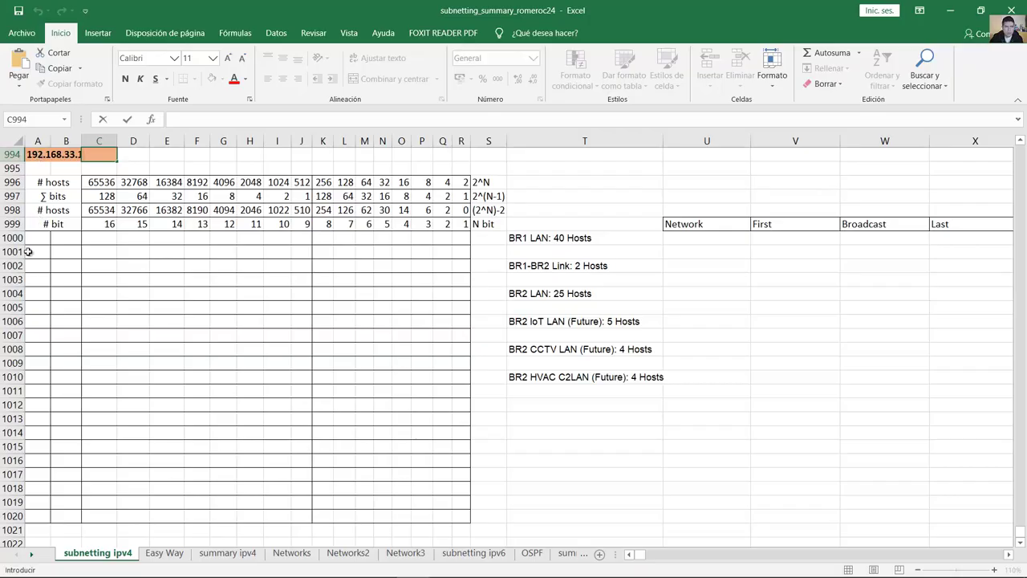
left_click(12, 237)
left_click(34, 237)
type("192")
key("Tab")
type("168")
key("Tab")
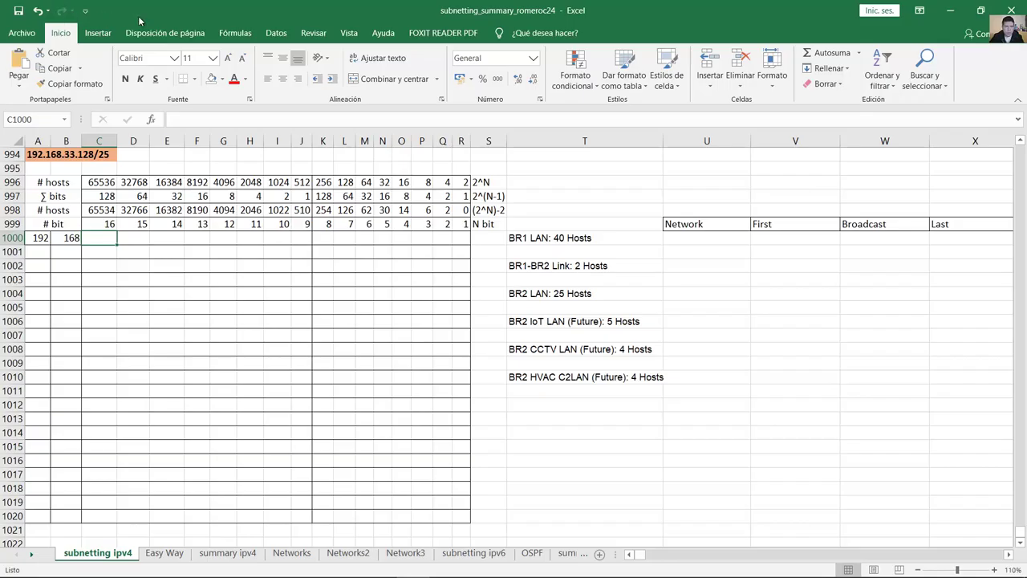
left_click_drag(174, 196, 176, 240)
left_click(176, 240)
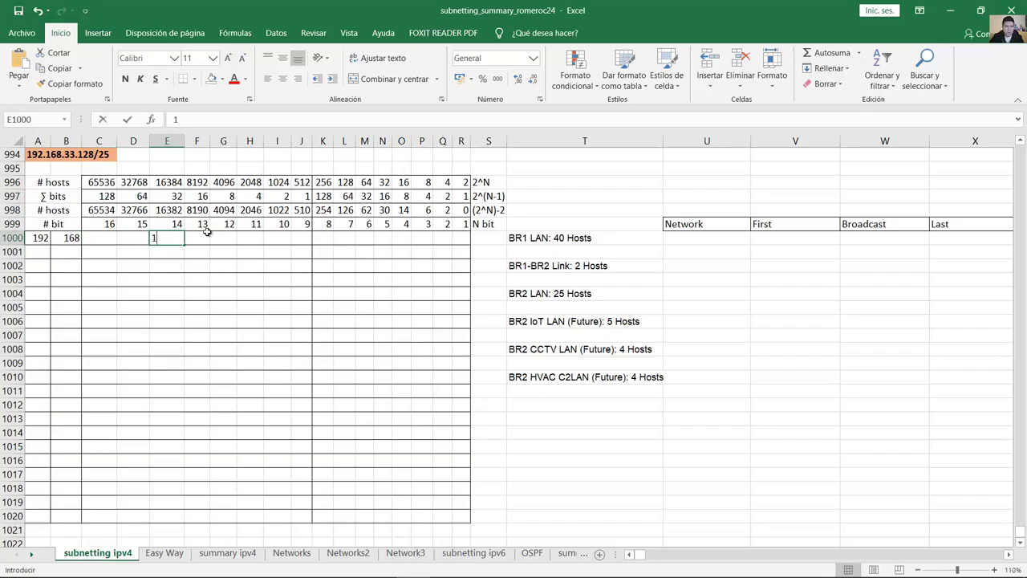
type("1")
left_click_drag(298, 197, 298, 238)
left_click(305, 238)
type("1")
left_click(99, 238)
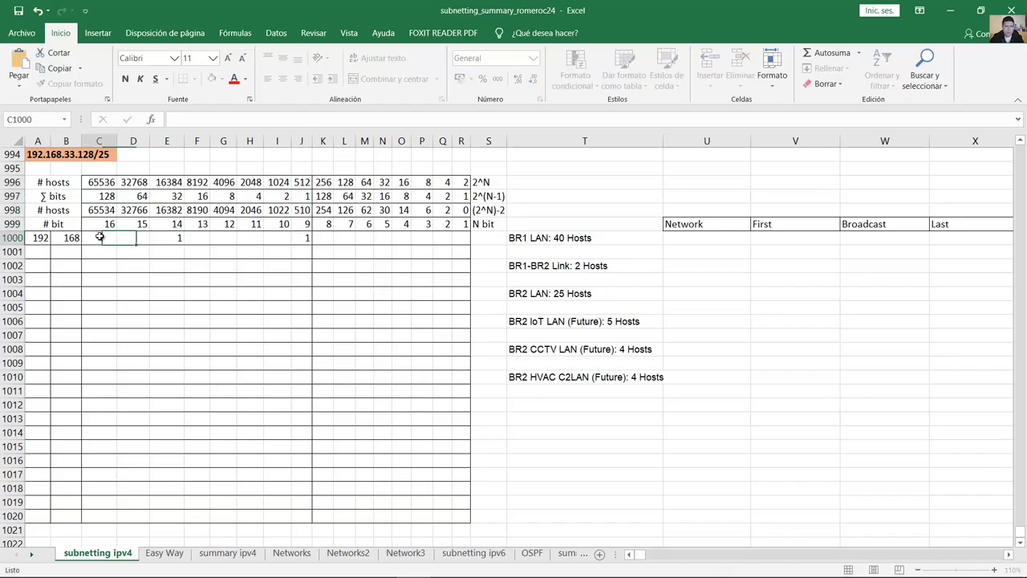
type("0")
key("Tab")
type("0")
key("Tab")
key("Tab")
type("0")
key("Tab")
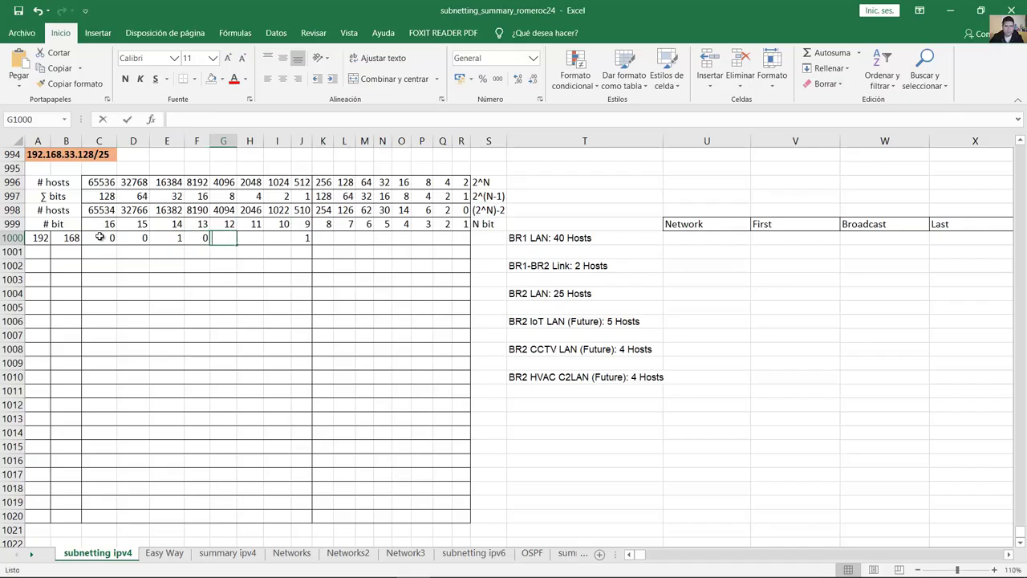
type("0")
key("Tab")
type("0")
key("Tab")
type("0")
key("Tab")
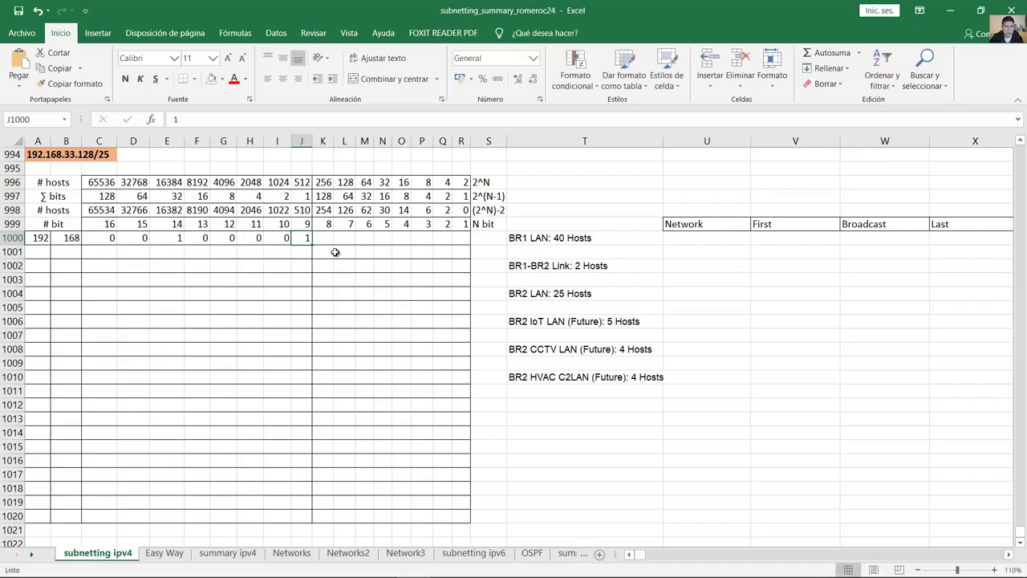
left_click_drag(324, 197, 335, 243)
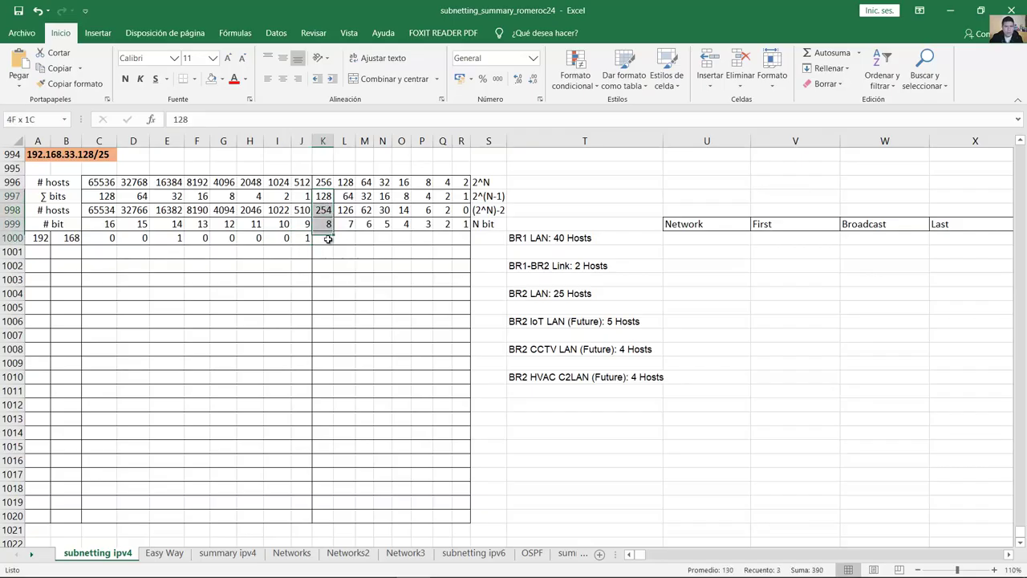
left_click(329, 198)
left_click(332, 243)
type("1\t0\t0\t0\t0\t0\t00")
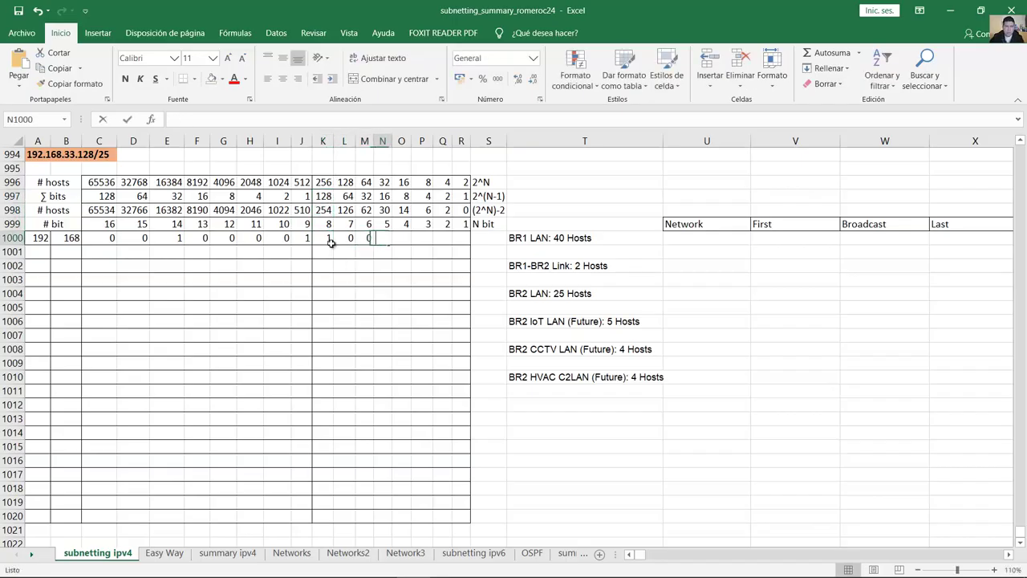
key("Tab")
type("0")
key("Tab")
left_click(404, 238)
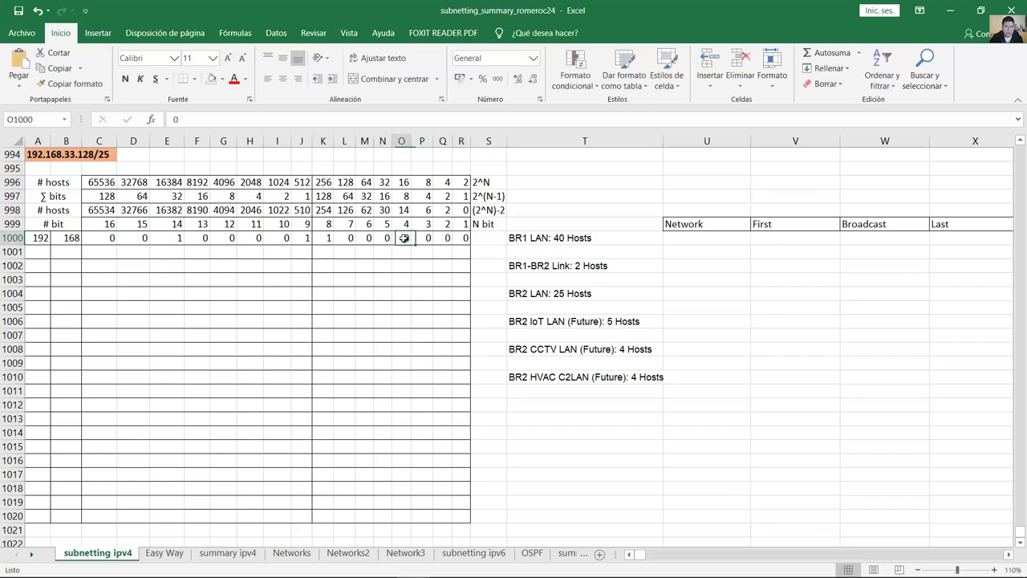
Step: Compare host sizes and mark the 62-host column that fits BR1 LAN's 40 hosts
left_click(571, 241)
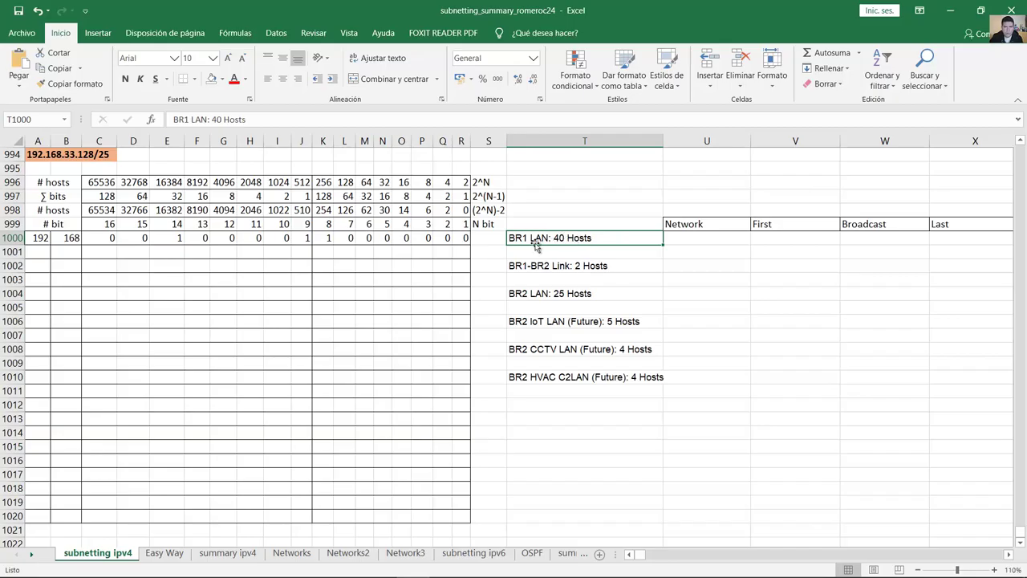
left_click_drag(39, 212, 386, 210)
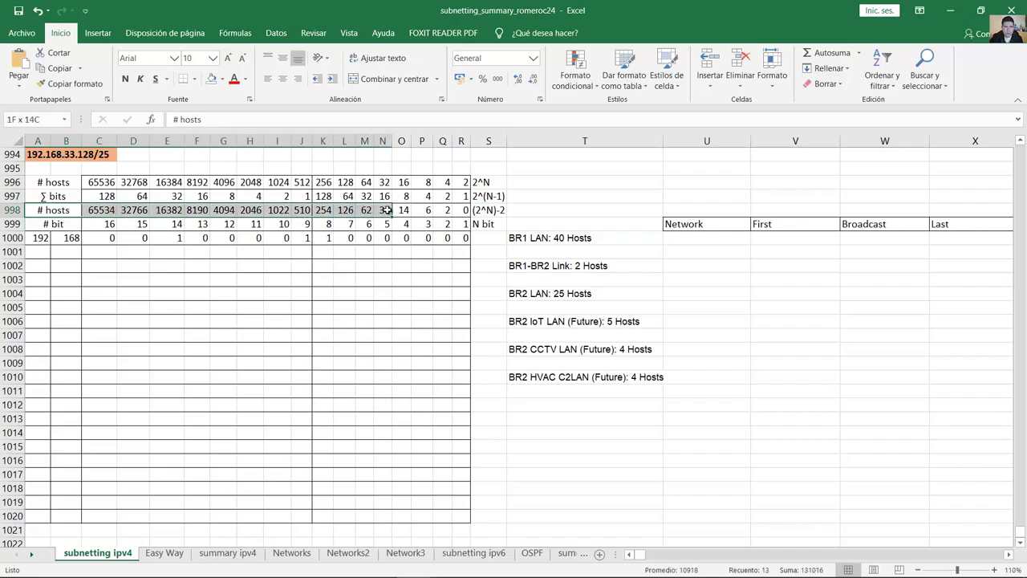
left_click(386, 210)
left_click(365, 211)
left_click_drag(366, 211, 32, 238)
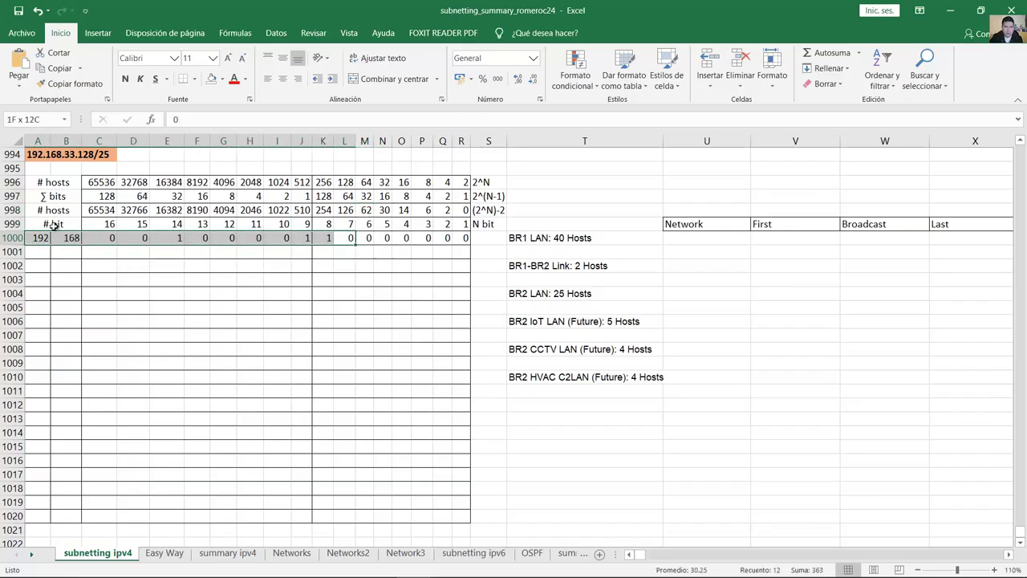
Step: Shade row 1000's network bits green and copy them down into row 1001
left_click(222, 78)
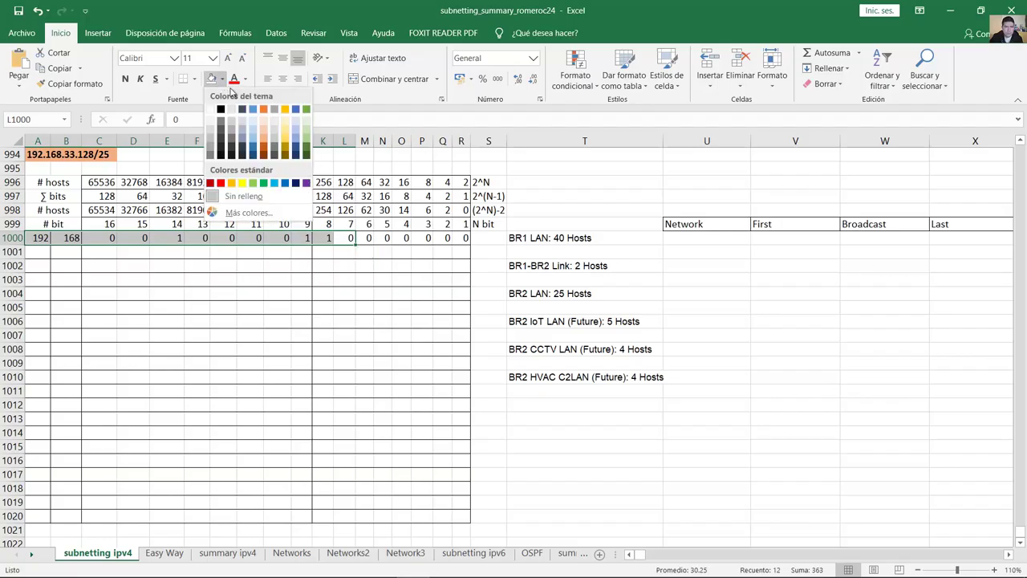
left_click(252, 183)
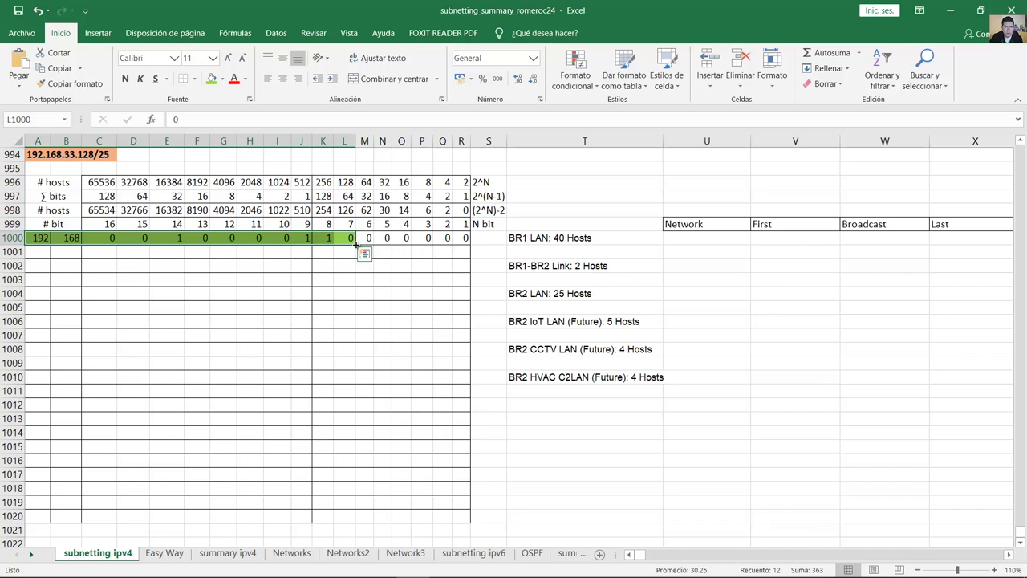
left_click_drag(357, 246, 352, 253)
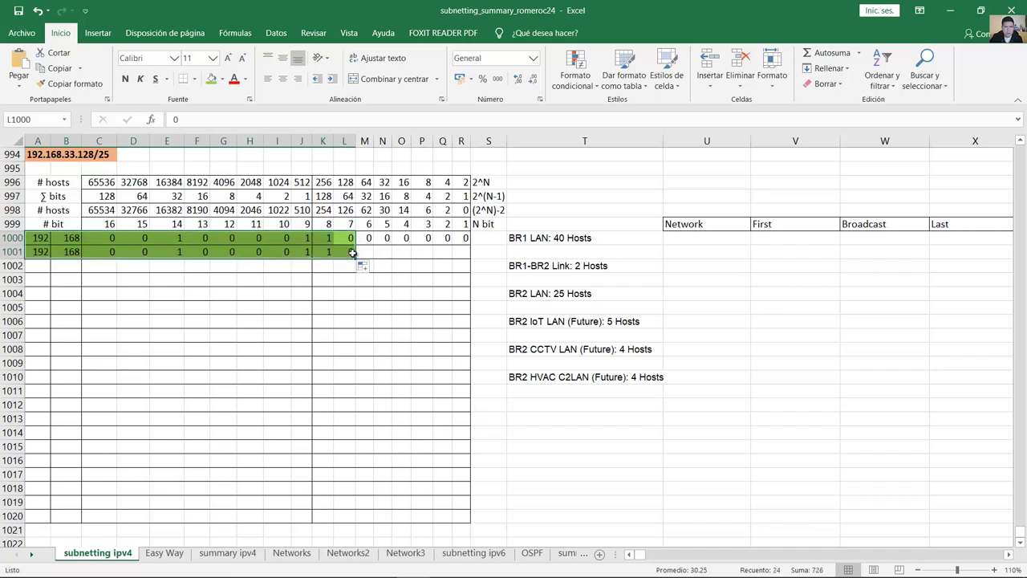
Step: Set the host bits of row 1001 to 1 to form the broadcast pattern
left_click(365, 251)
type("1")
key("Tab")
type("1")
key("Tab")
type("1")
key("Tab")
type("1")
key("Tab")
type("1")
key("Tab")
type("1")
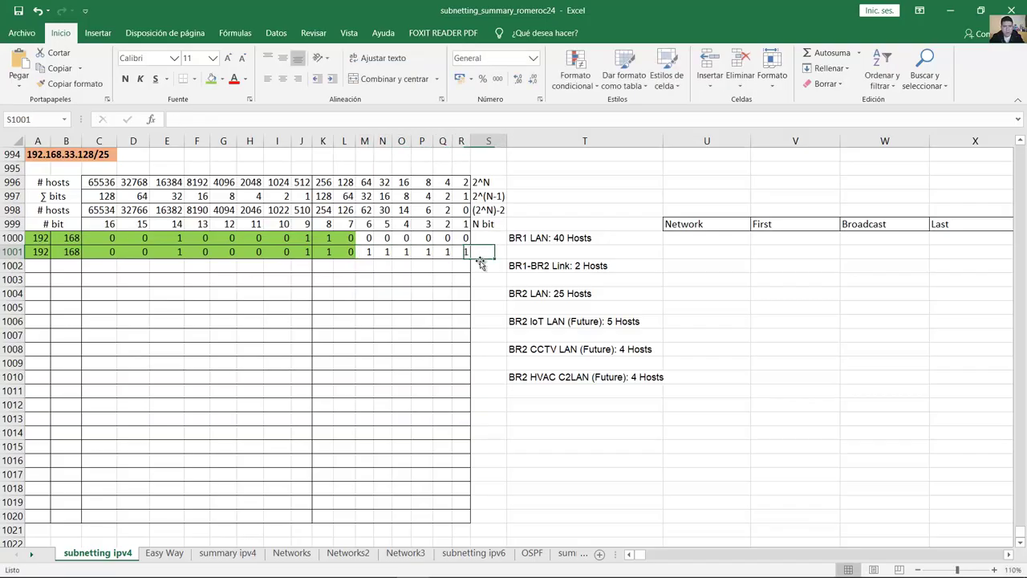
left_click_drag(468, 239, 443, 251)
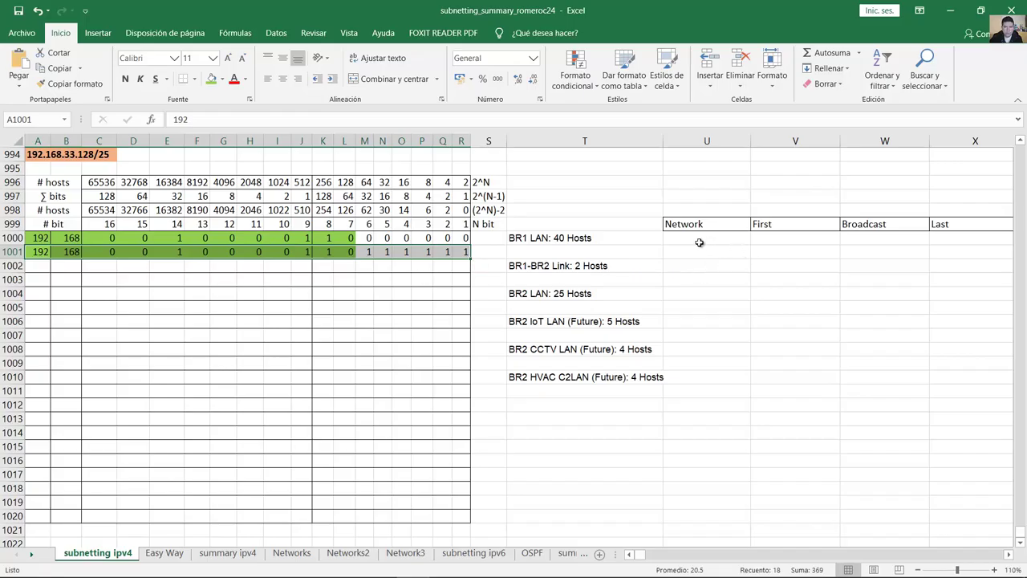
left_click(700, 250)
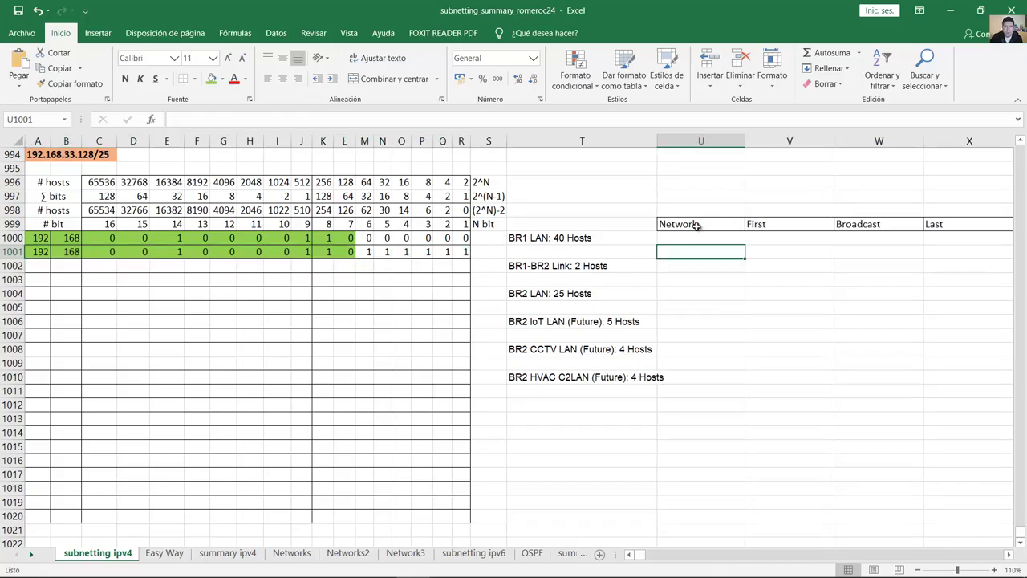
Step: Rename the headers after Network to First IP Host, Last IP Host and Broadcast
left_click(691, 224)
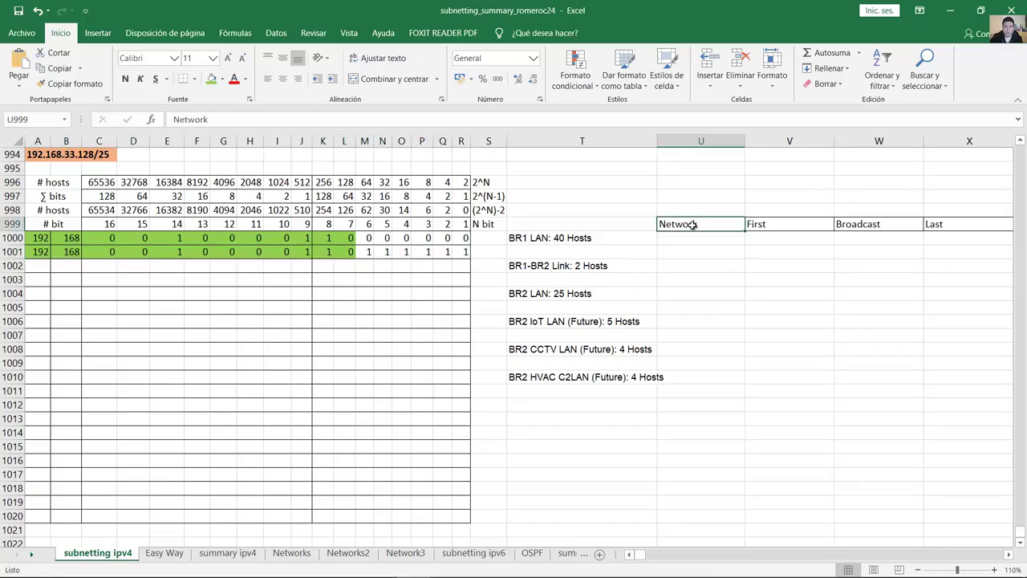
double_click(776, 225)
type("IP Host")
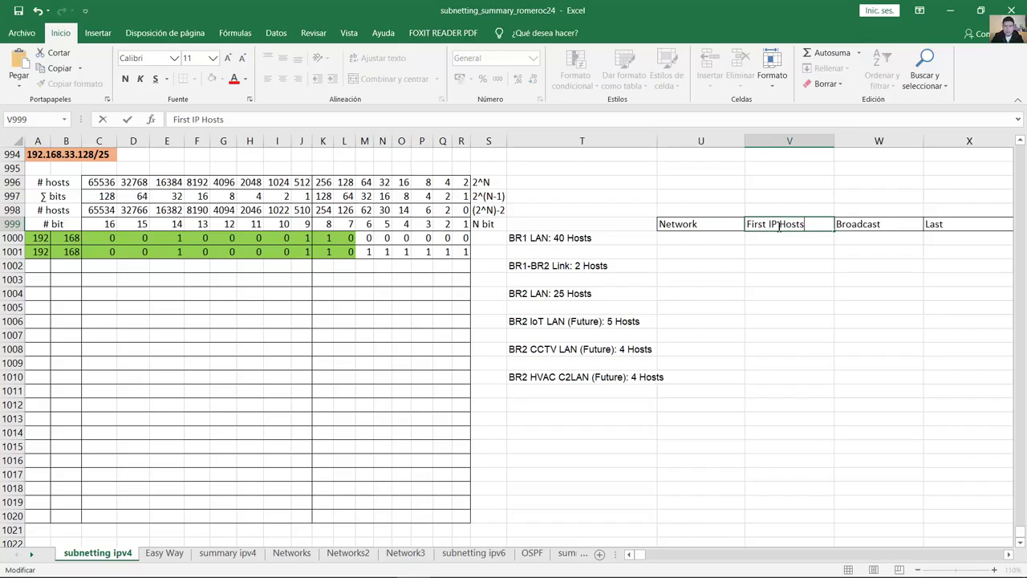
left_click(867, 225)
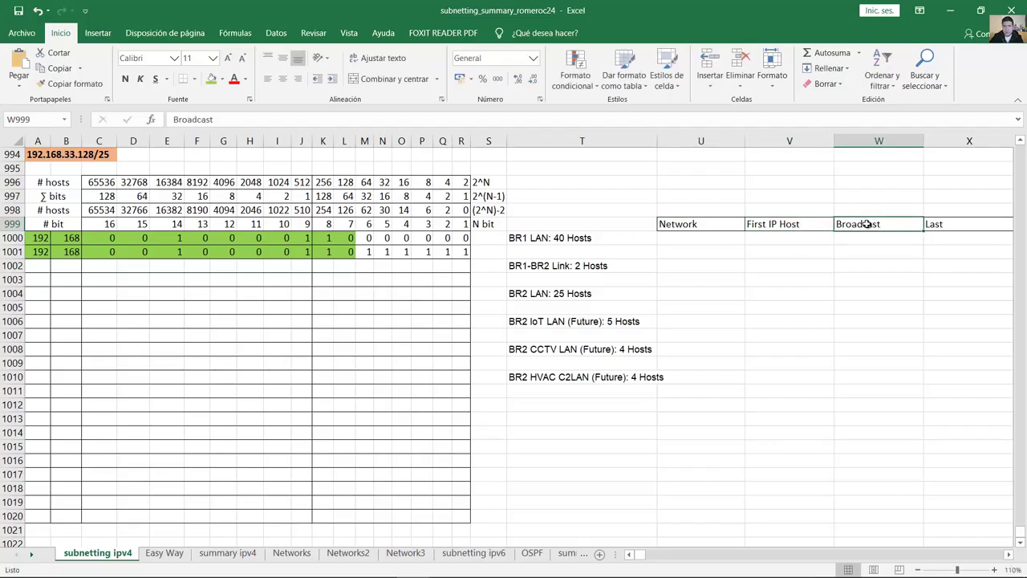
type("Last IP")
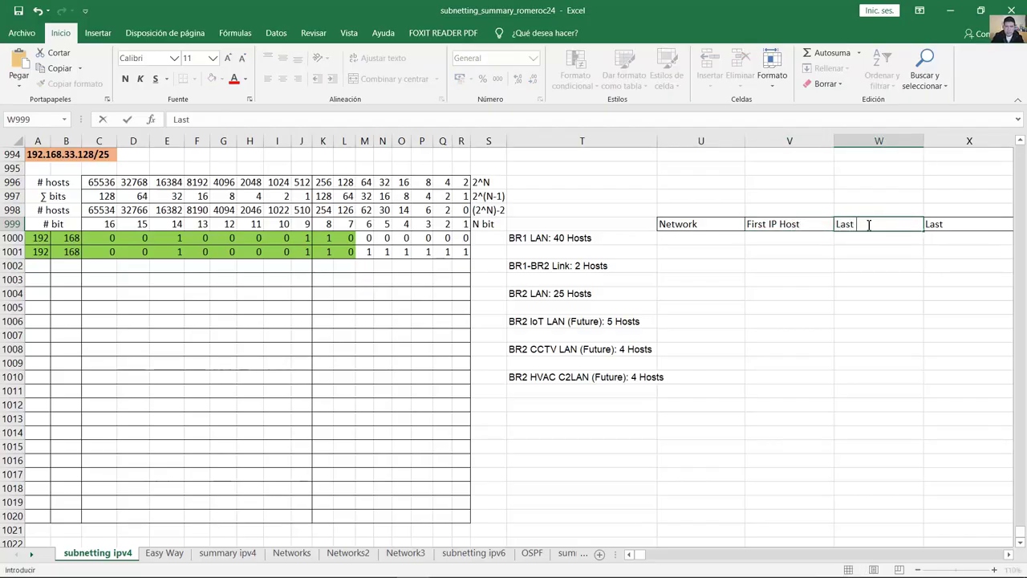
type(" Host")
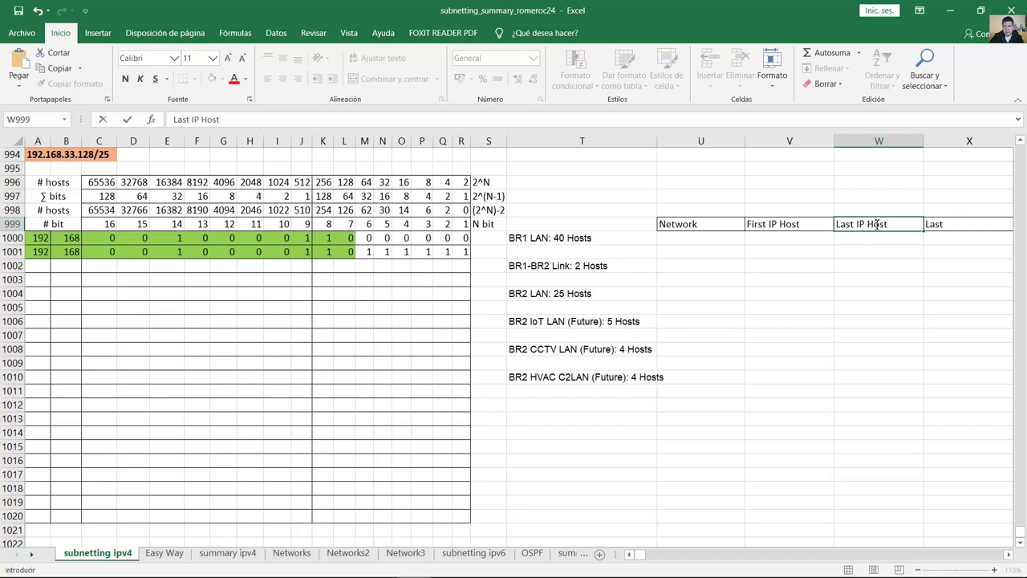
left_click(944, 224)
type("Broadcast")
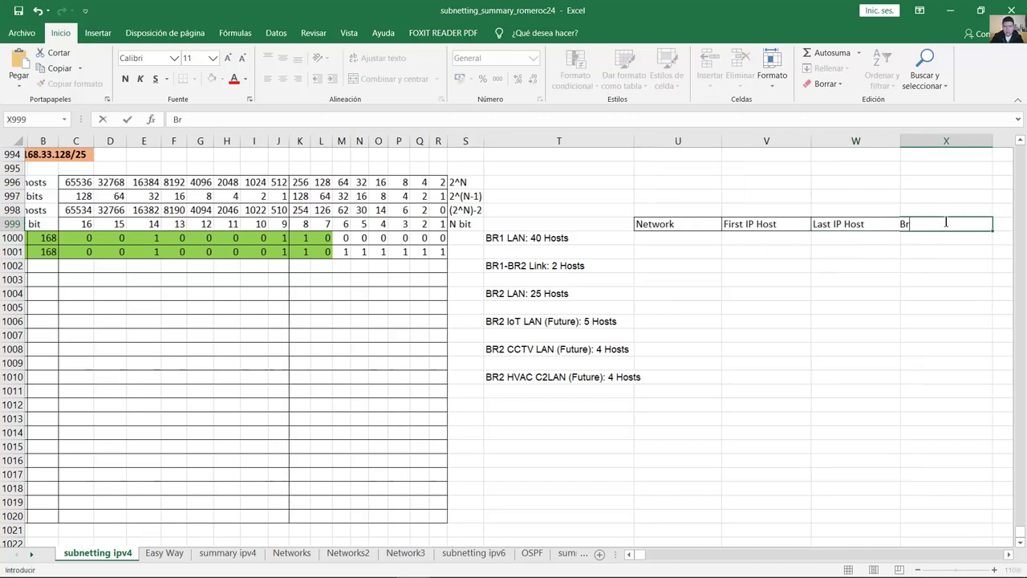
left_click(853, 279)
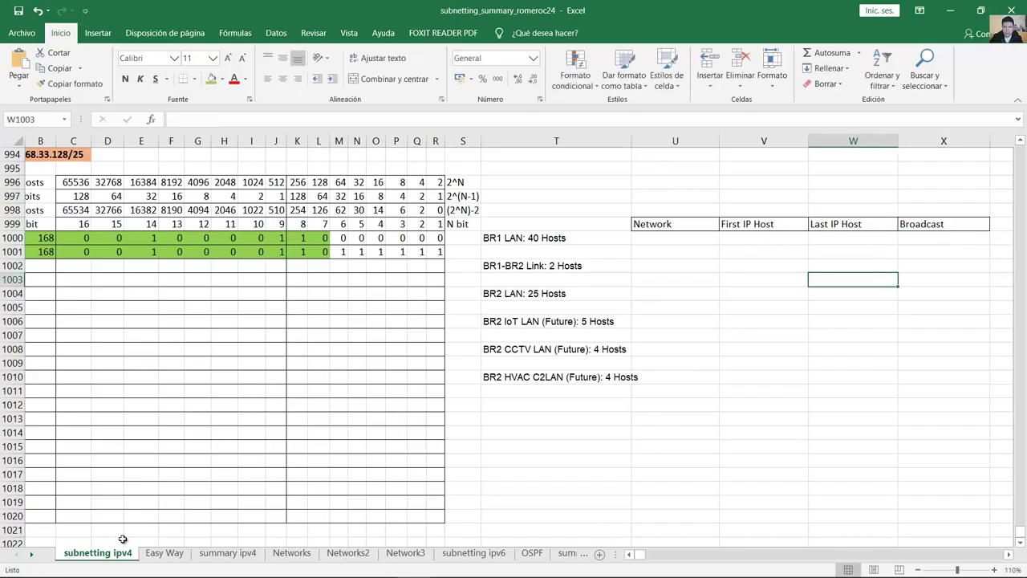
Step: Read row 1000's octets and enter 192.168.33.128 in BR1 LAN's Network cell
left_click(630, 553)
left_click_drag(38, 238, 453, 238)
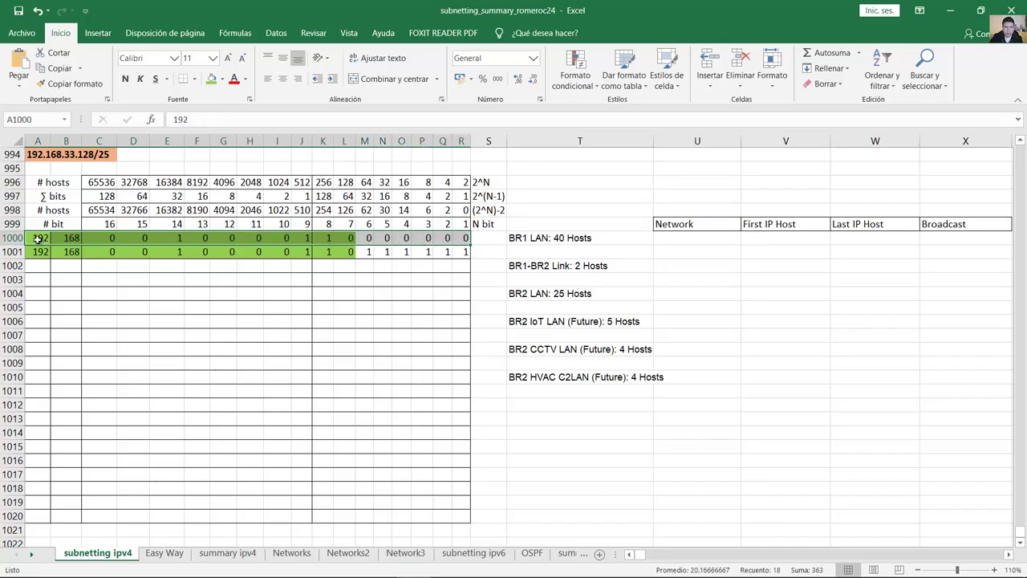
left_click(37, 238)
left_click(71, 237)
left_click_drag(100, 236, 463, 239)
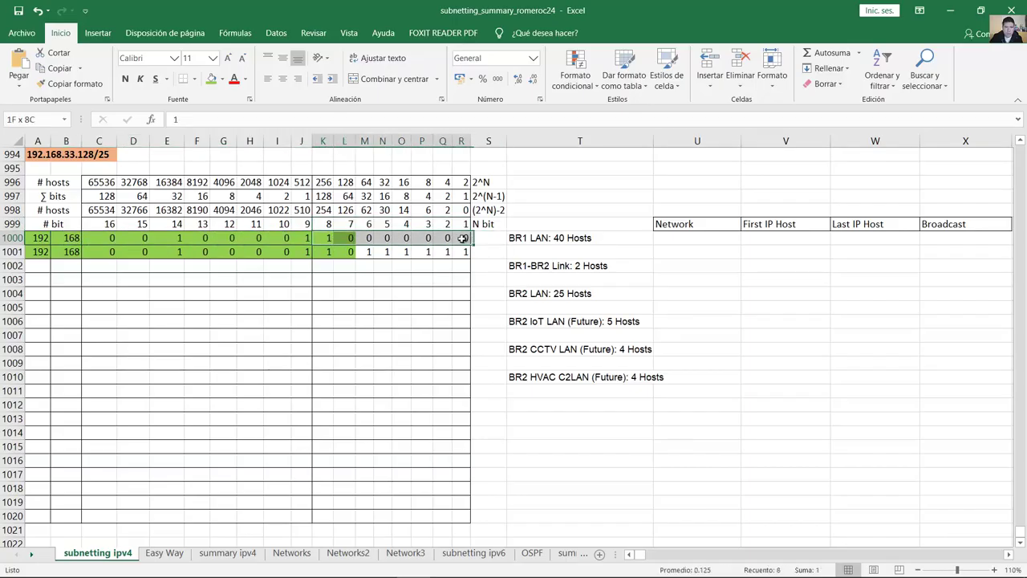
left_click(323, 198)
left_click_drag(328, 238, 456, 238)
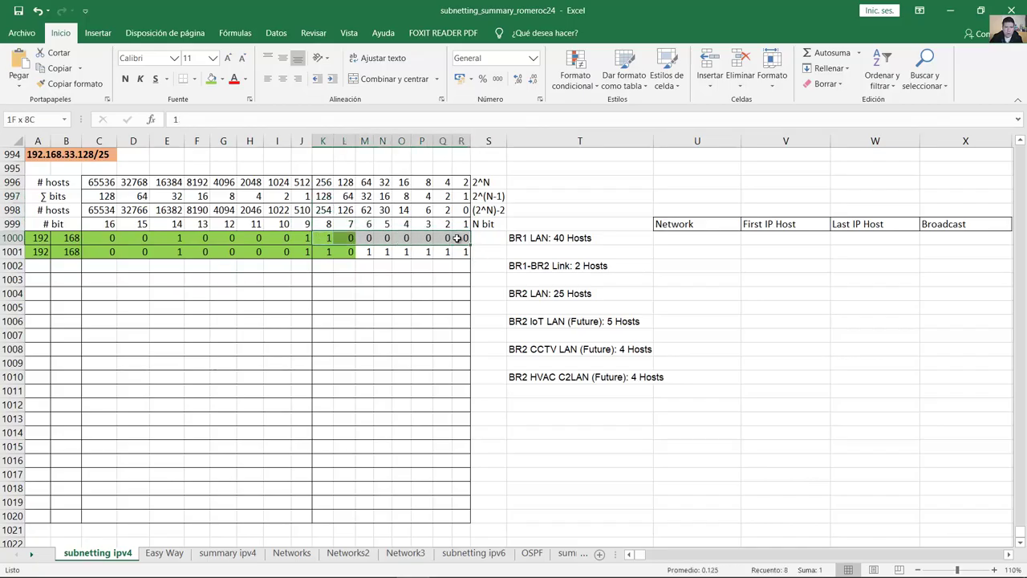
left_click(677, 238)
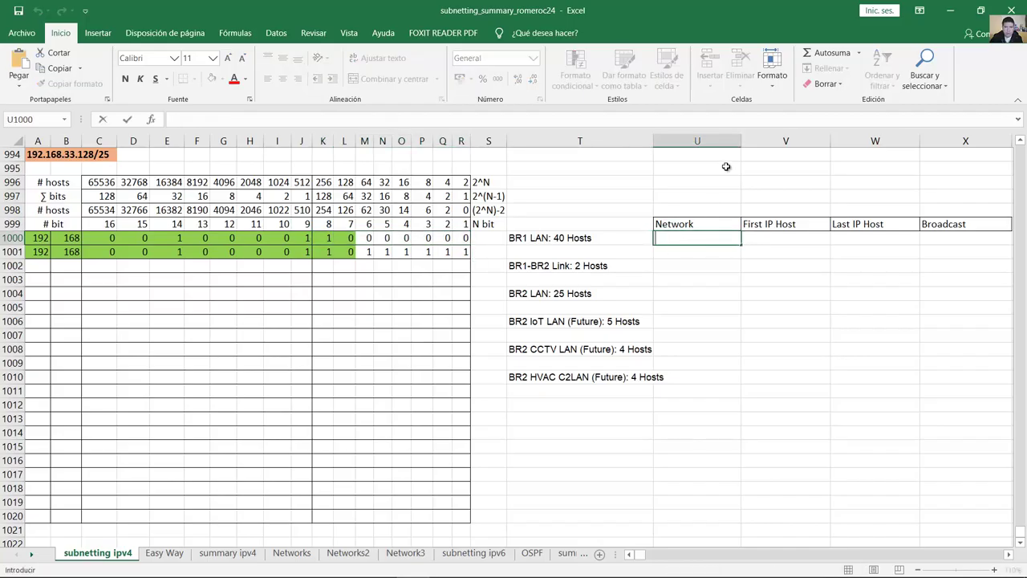
type("192.168.")
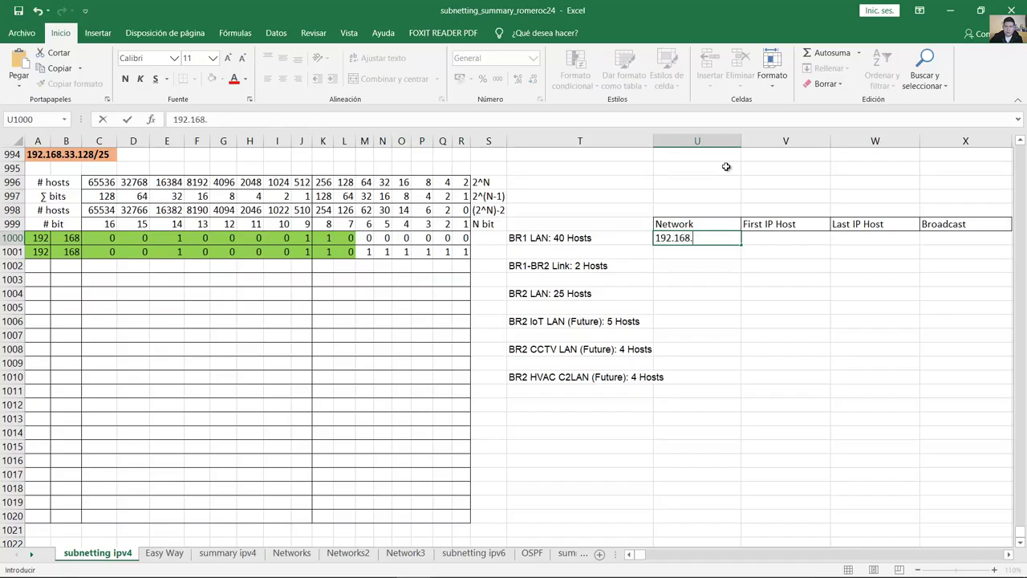
type("33.128")
key("Return")
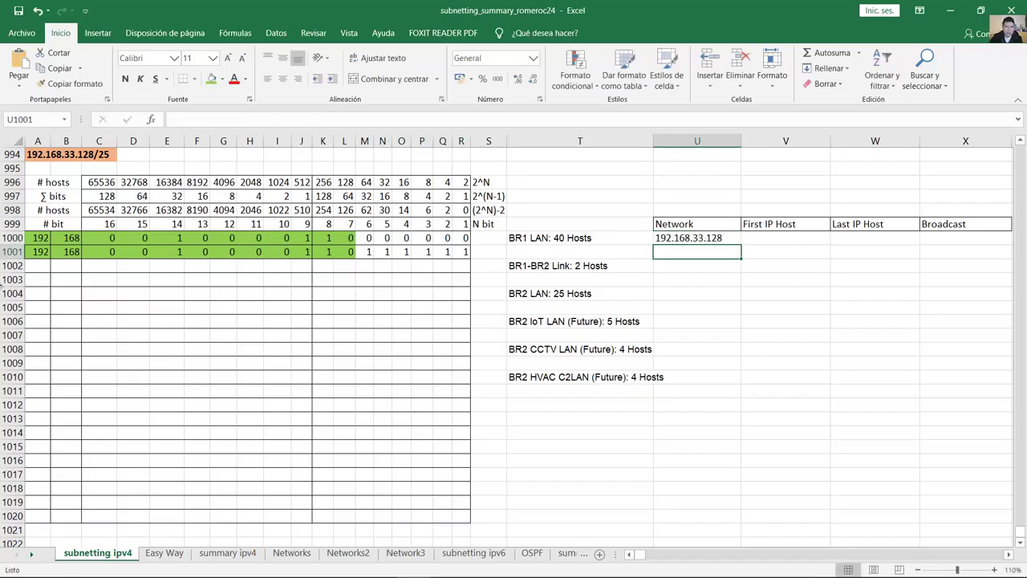
Step: Confirm the /26 boundary bits and append /26 to the network address
left_click_drag(39, 239, 337, 241)
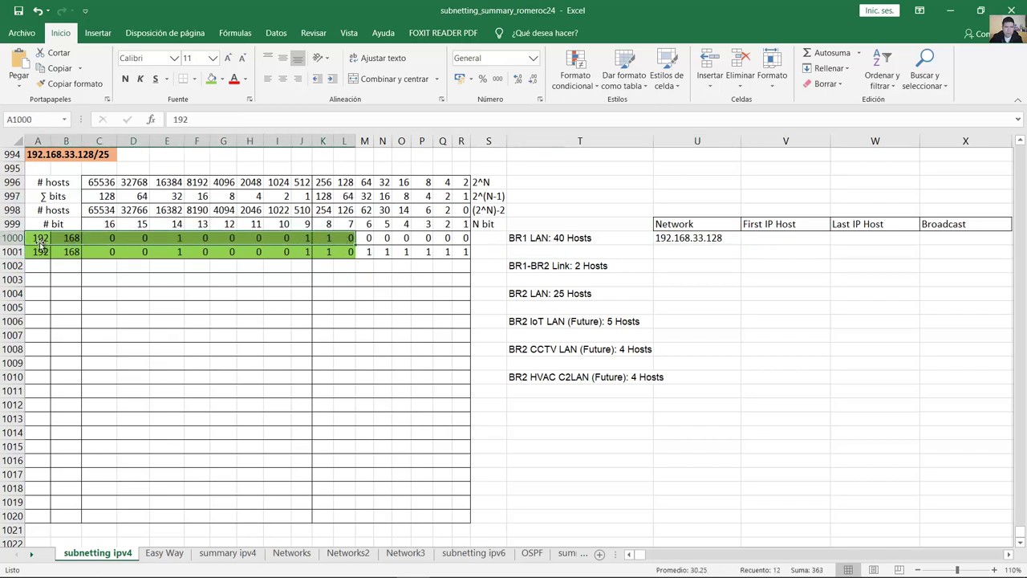
left_click(40, 241)
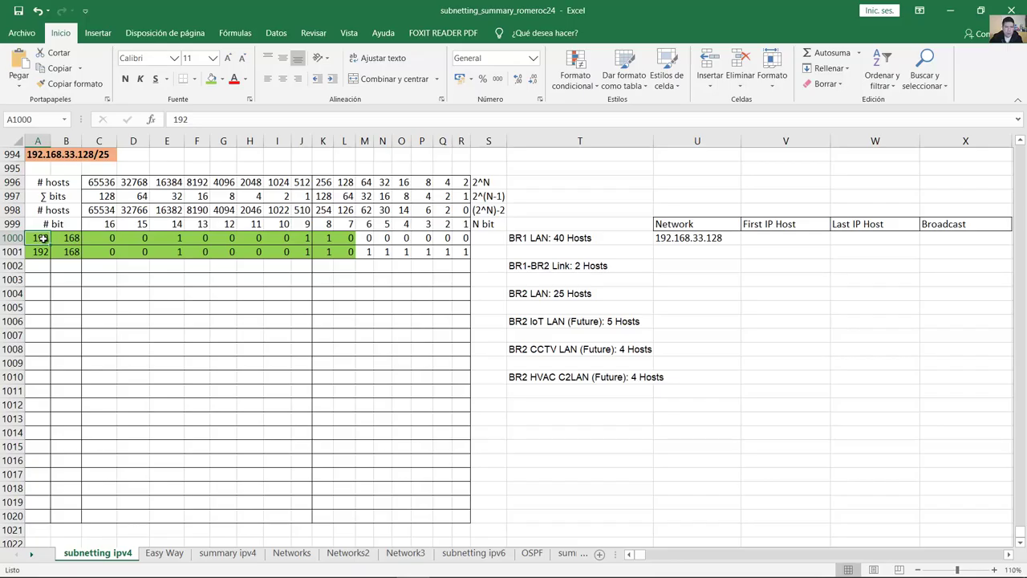
left_click(69, 237)
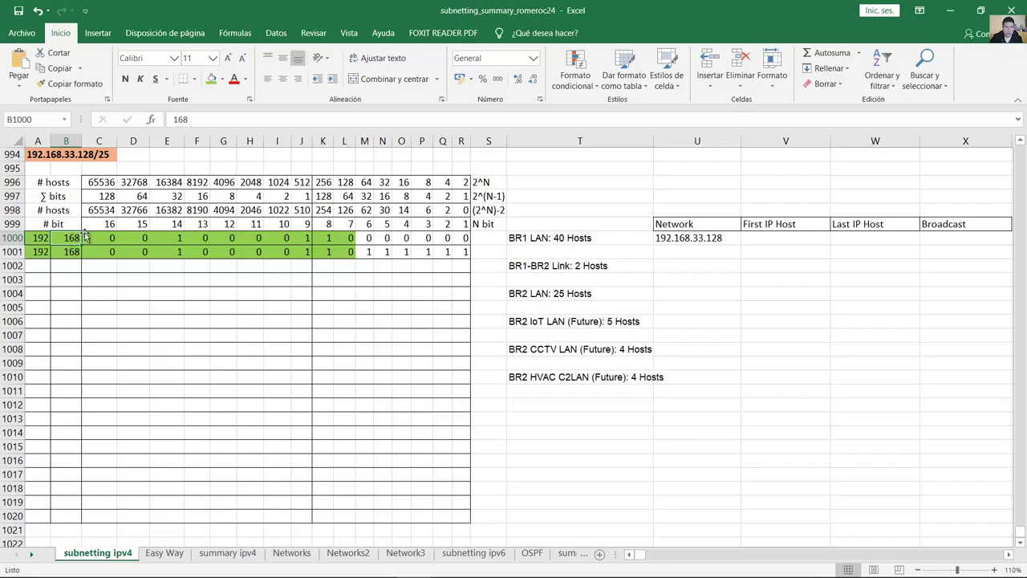
left_click_drag(96, 238, 301, 238)
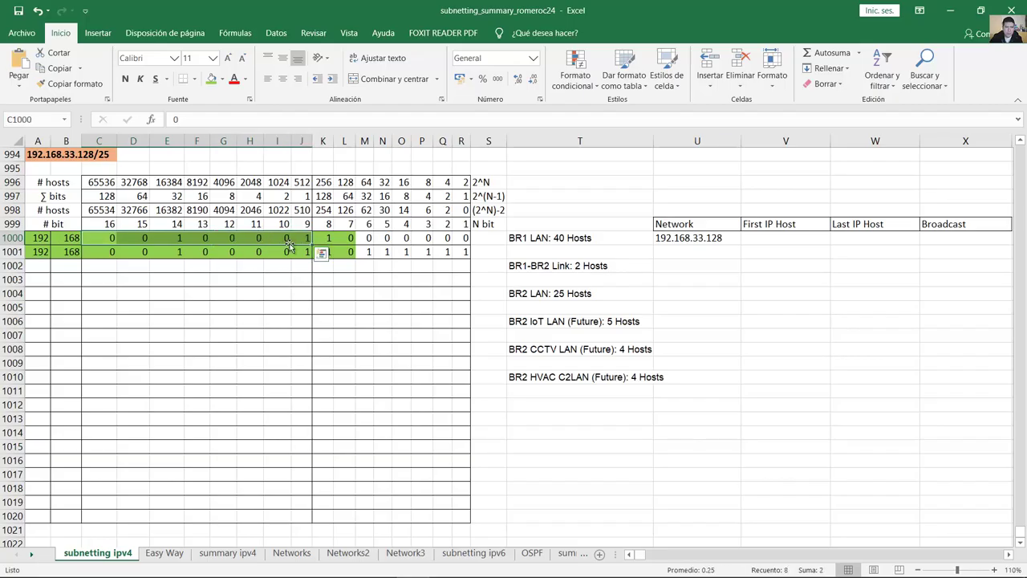
left_click(329, 238)
left_click(341, 237)
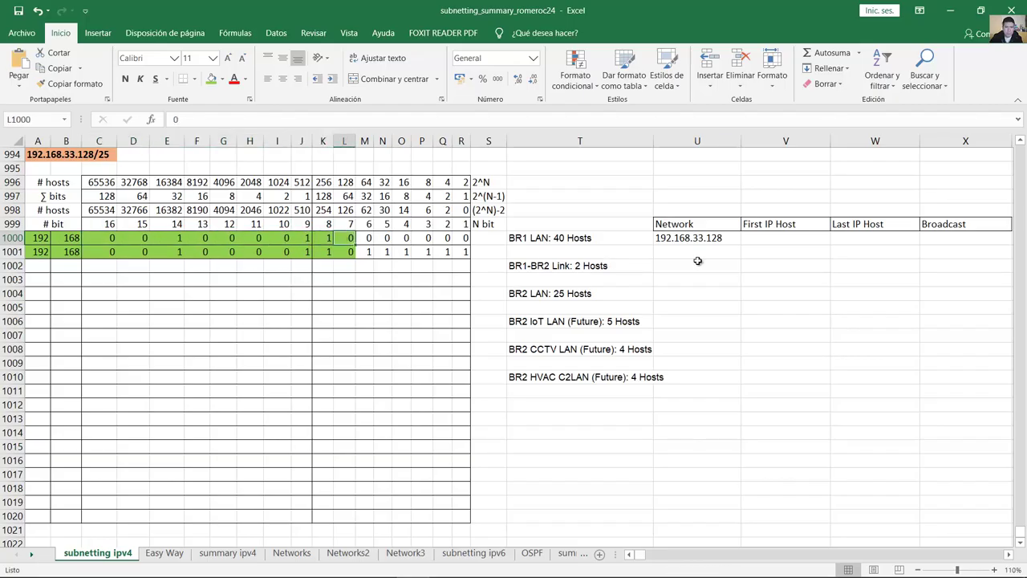
double_click(735, 240)
type("/26")
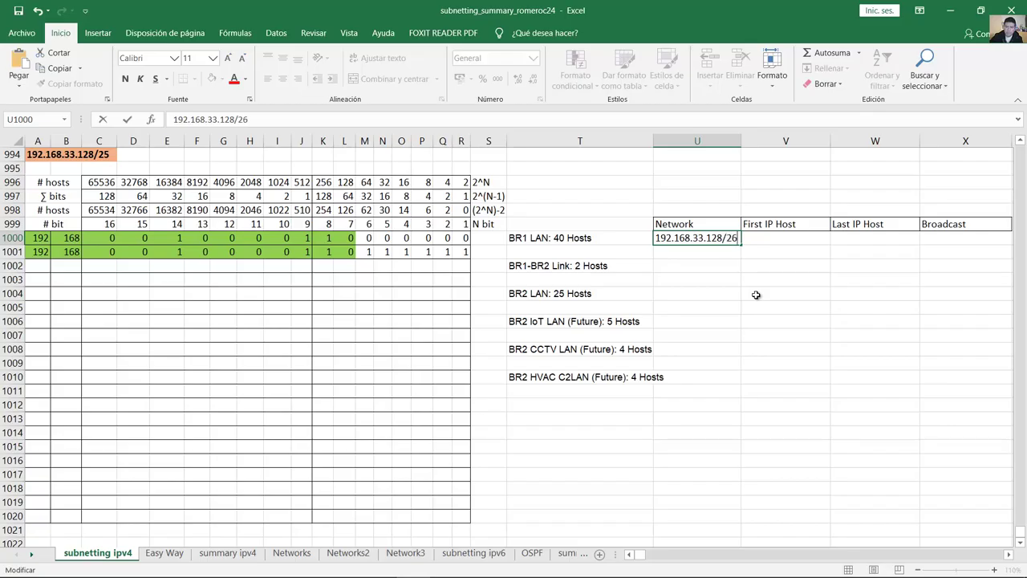
key("Return")
left_click(725, 241)
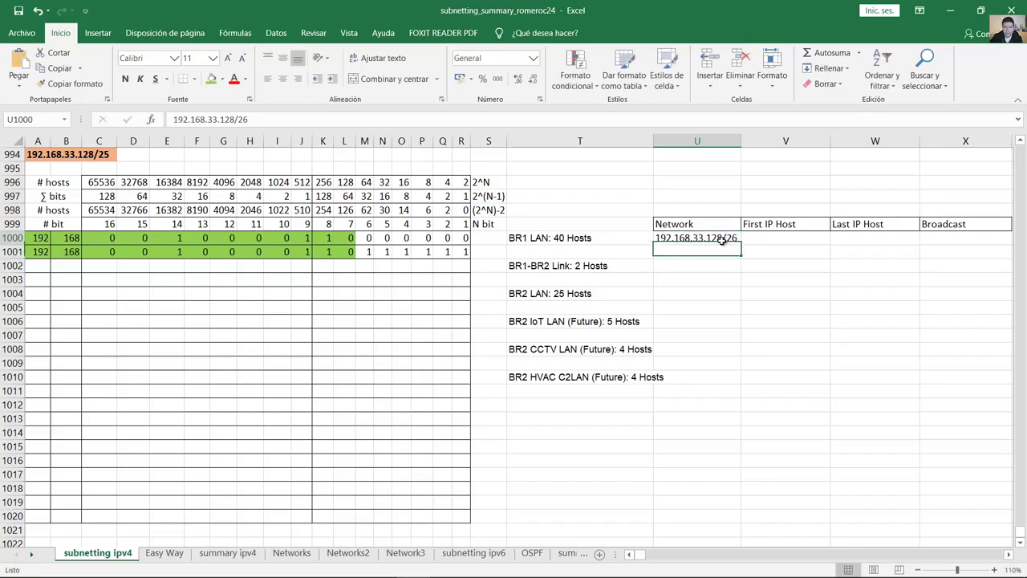
left_click_drag(461, 252, 36, 256)
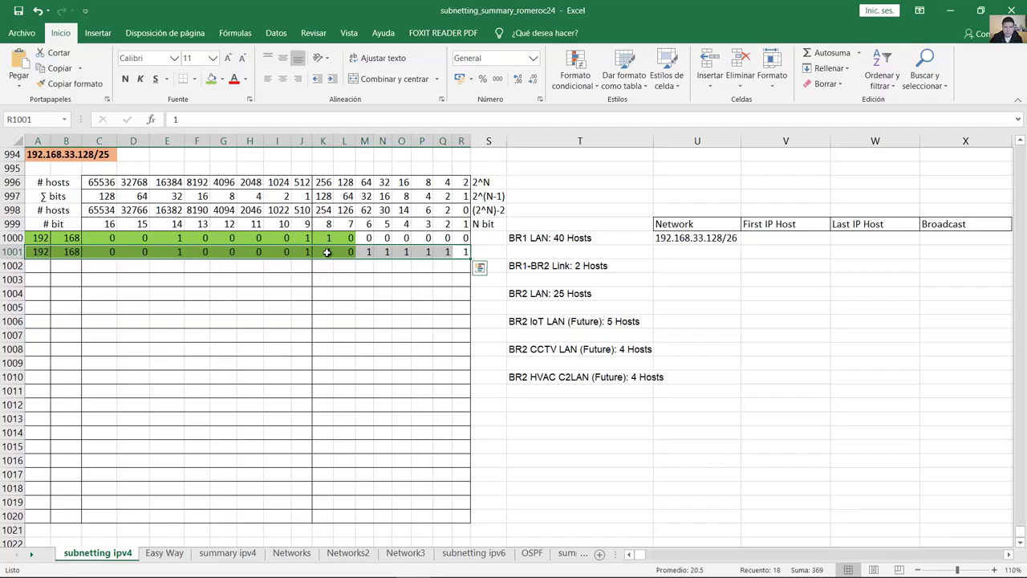
Step: Check row 1001's broadcast bits against the bit weights to get 33.191
left_click(327, 252)
left_click(38, 252)
left_click(68, 252)
left_click_drag(117, 252, 462, 252)
left_click(372, 252)
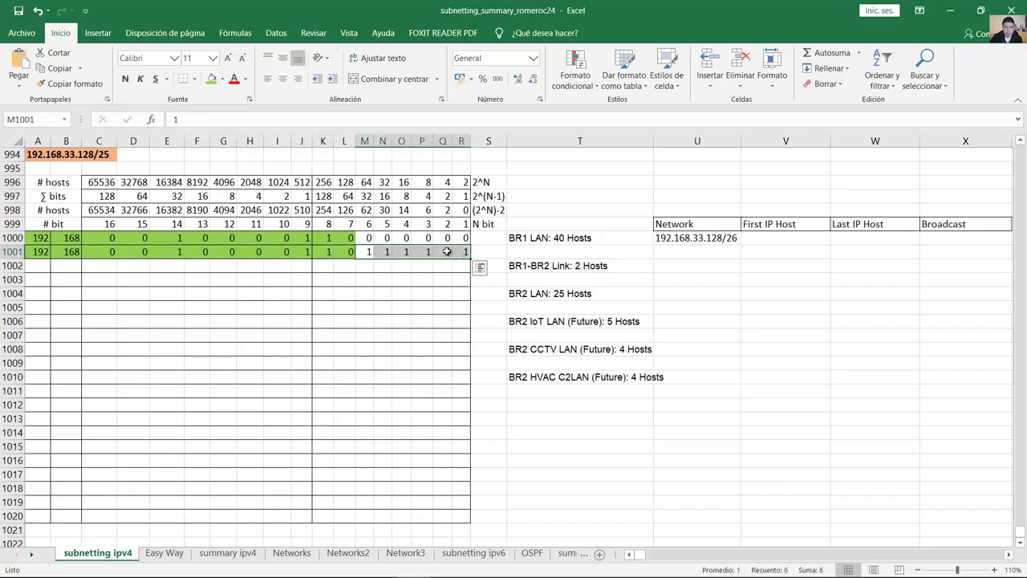
left_click(347, 197)
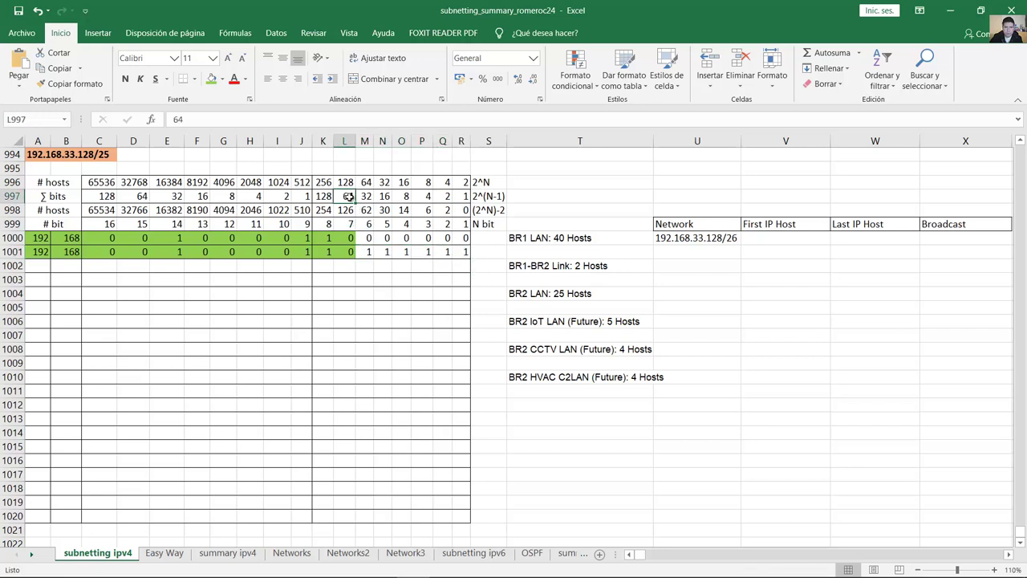
left_click_drag(346, 197, 464, 252)
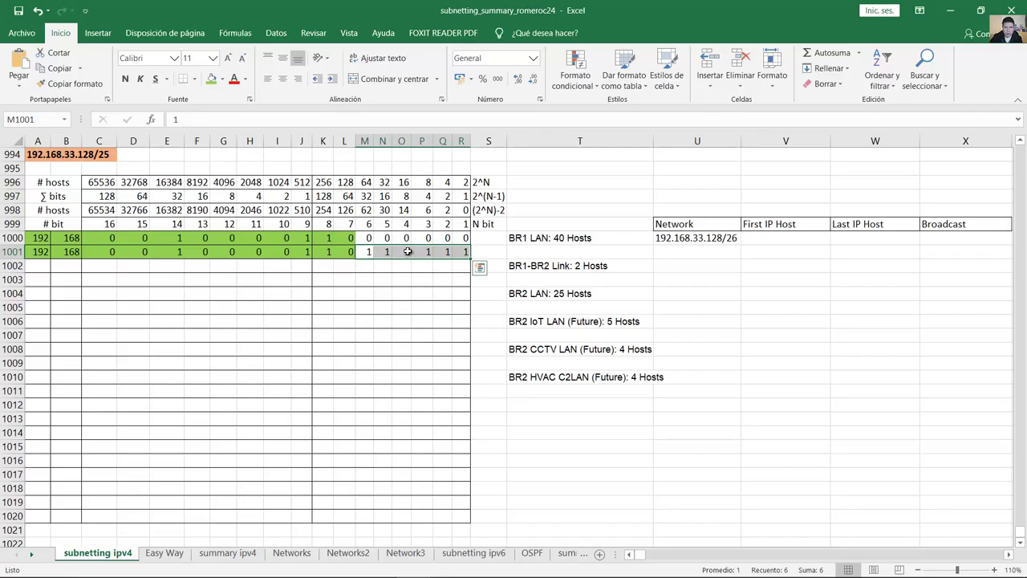
left_click_drag(367, 252, 465, 253)
Step: Enter 192.168.33.191/26 in BR1 LAN's Broadcast cell
left_click(924, 240)
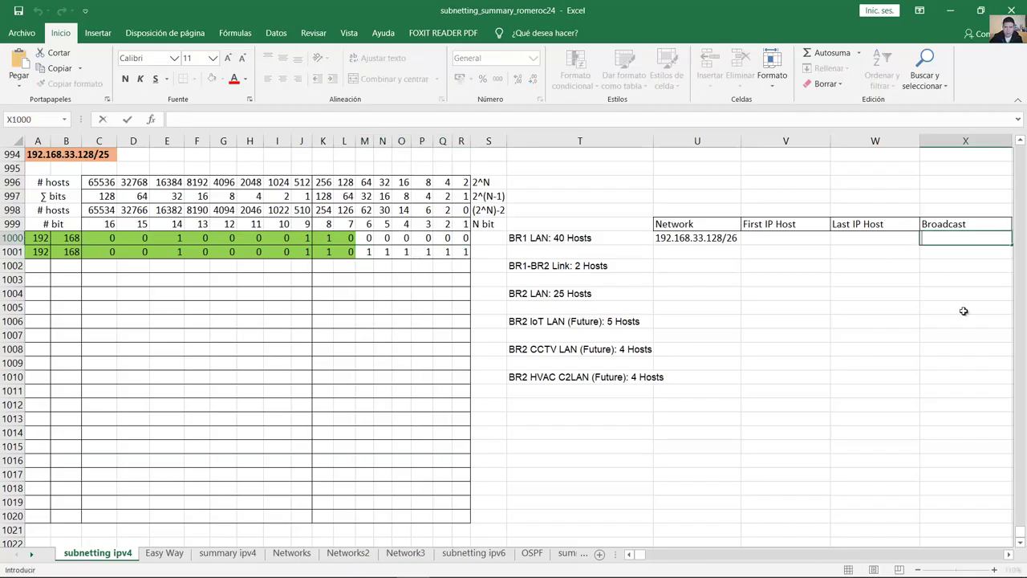
type("192.")
type("8.")
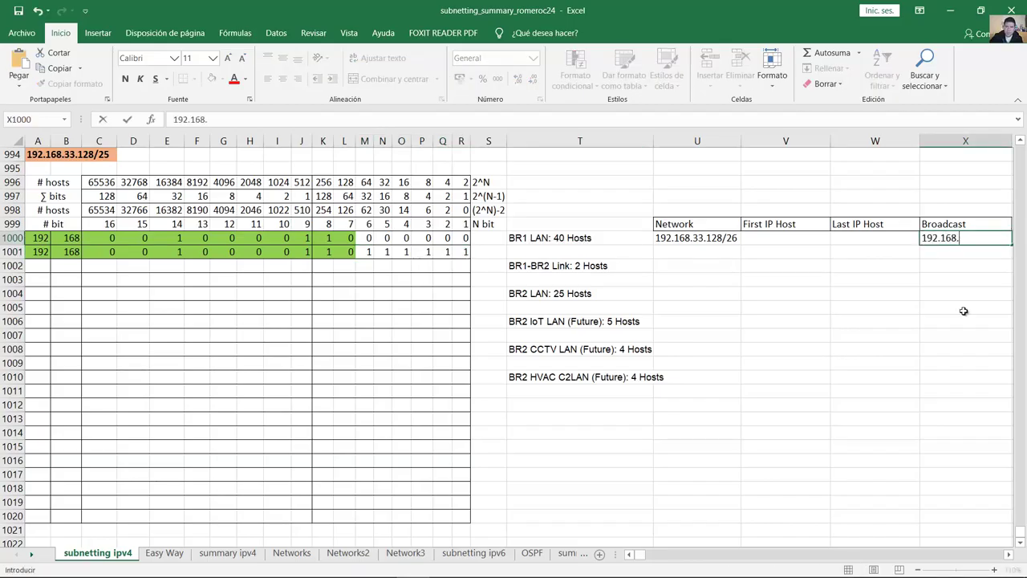
type("33.191/26")
key("Return")
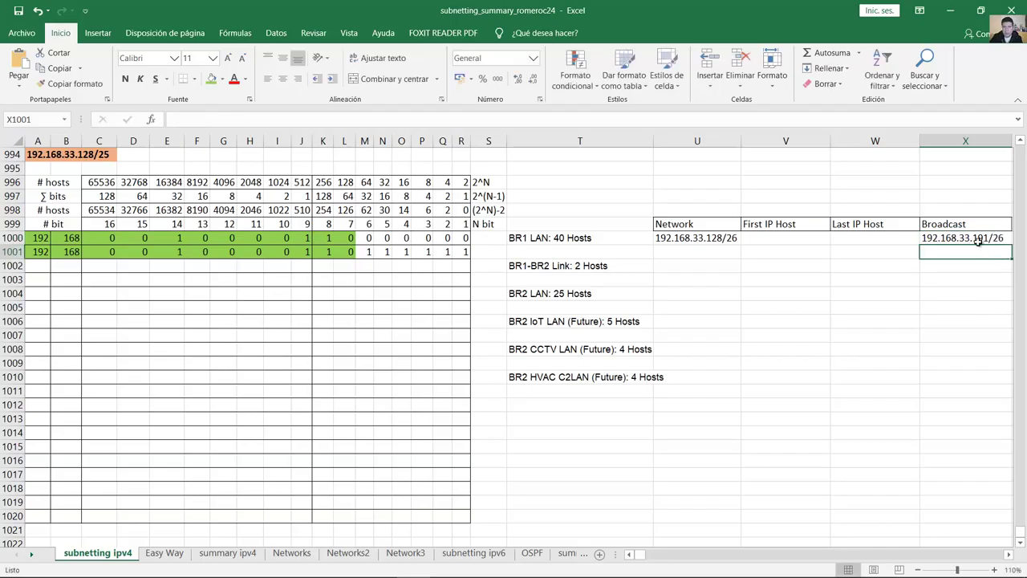
left_click(979, 241)
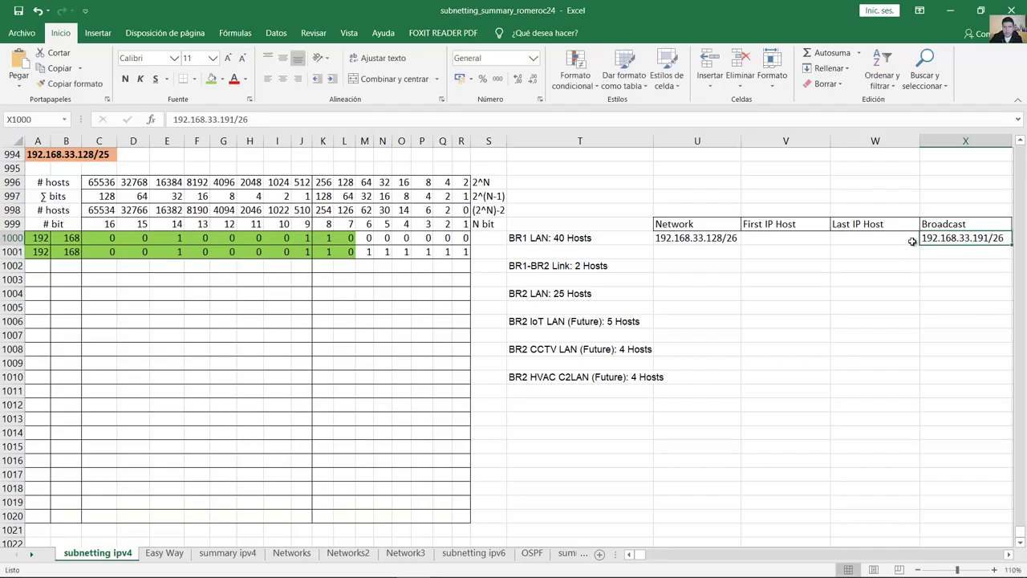
left_click_drag(350, 252, 54, 252)
Step: Enter 192.168.33.129/26 as BR1 LAN's First IP Host, adapted from the network address
left_click(768, 241)
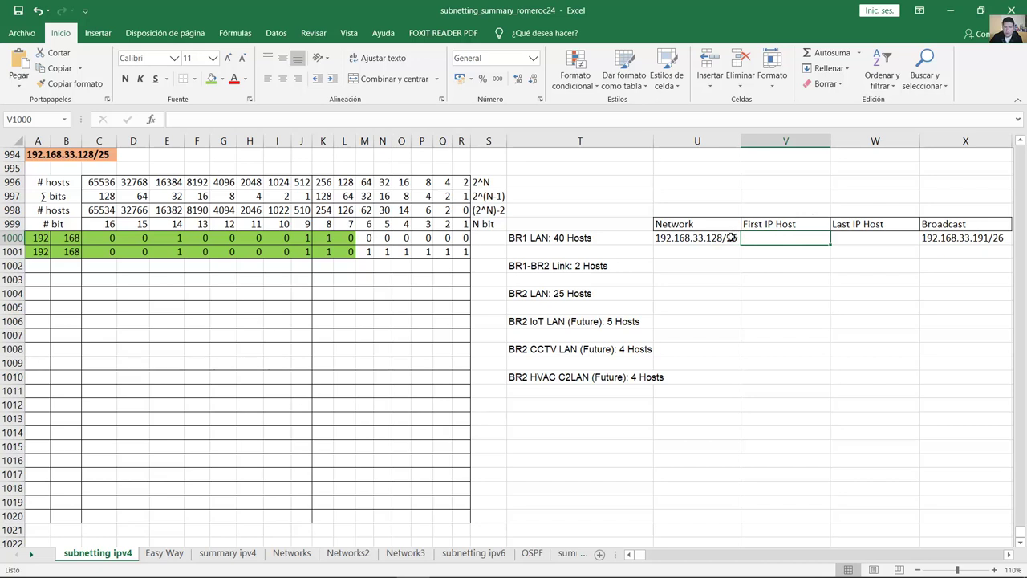
double_click(730, 237)
left_click_drag(737, 238, 660, 238)
key("ctrl+c")
left_click(798, 239)
key("ctrl+v")
left_click_drag(811, 238, 806, 238)
type("9")
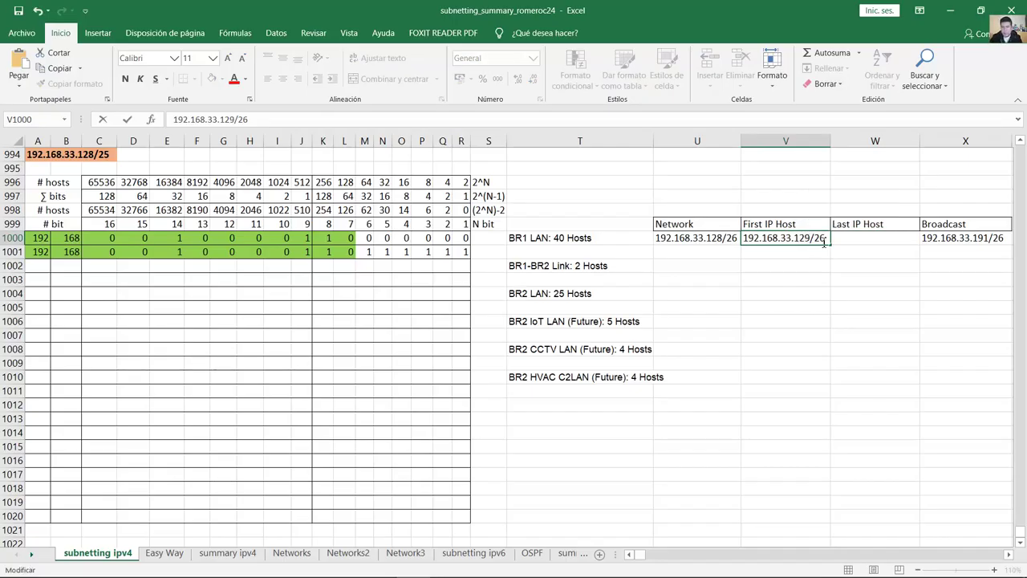
left_click(840, 237)
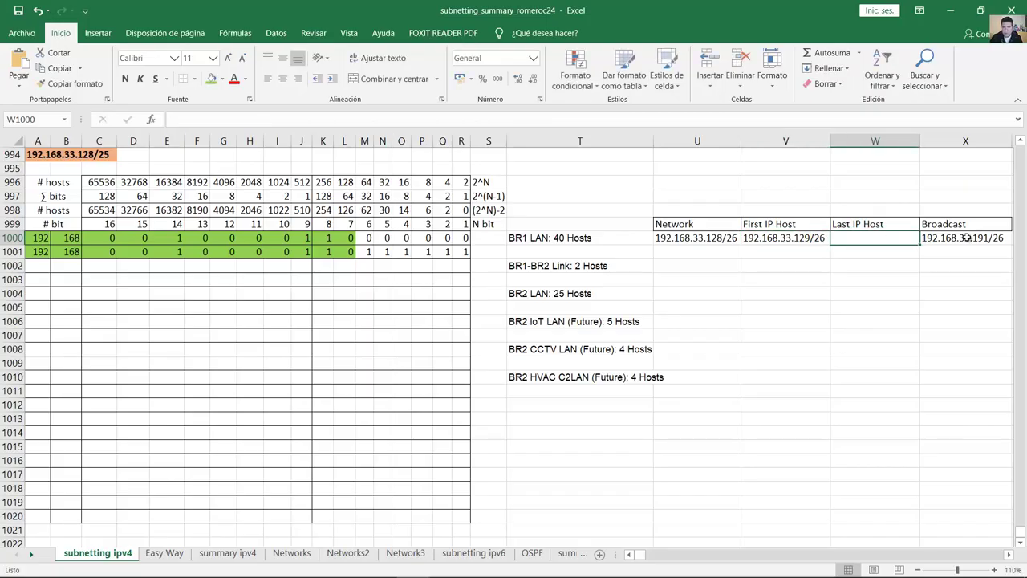
Step: Enter 192.168.33.190/26 as the Last IP Host, adapted from the broadcast address
double_click(978, 238)
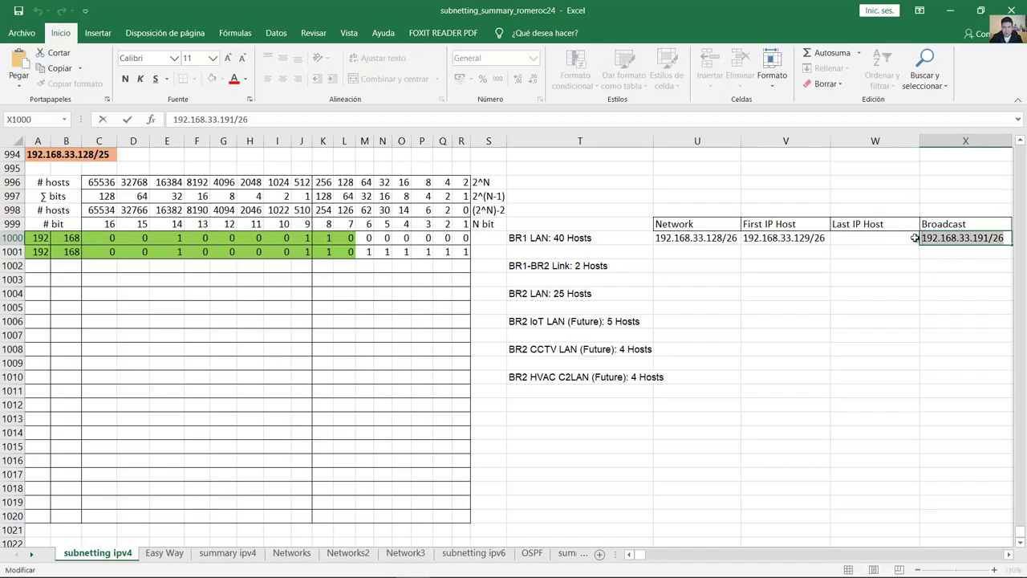
left_click(861, 238)
double_click(849, 239)
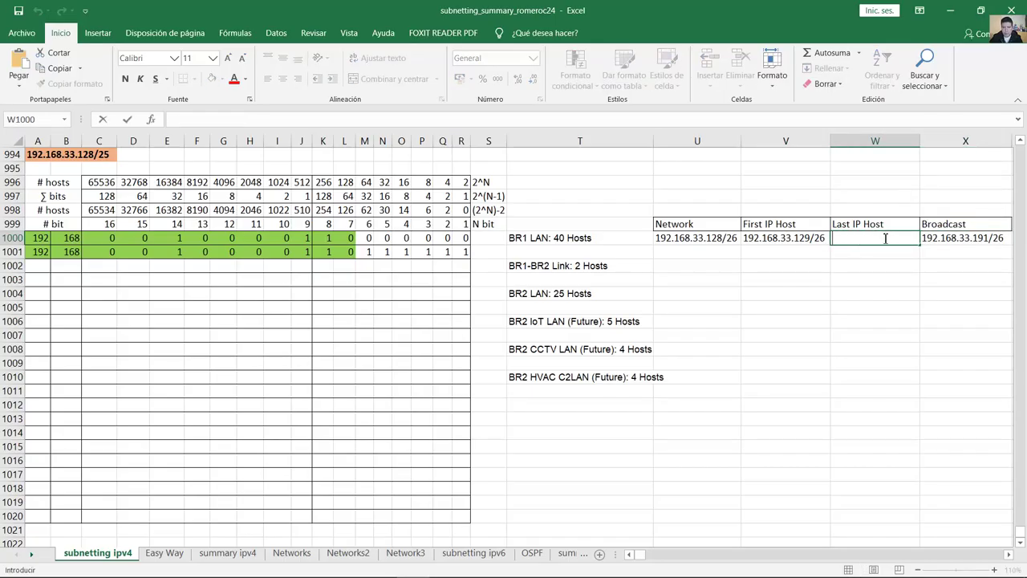
key("ctrl+v")
left_click(900, 237)
key("BackSpace")
type("0")
key("Return")
key("Up")
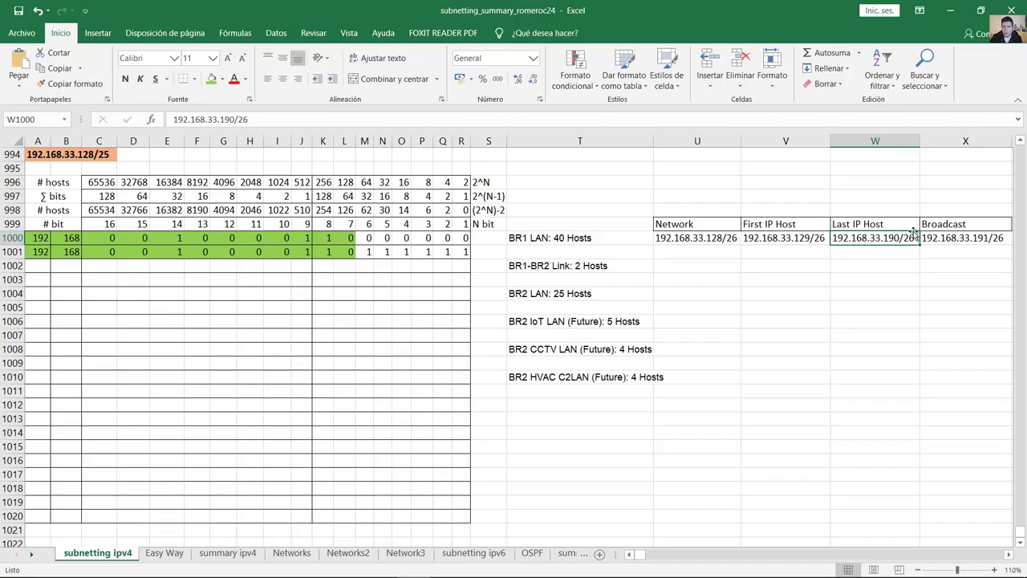
left_click(947, 238)
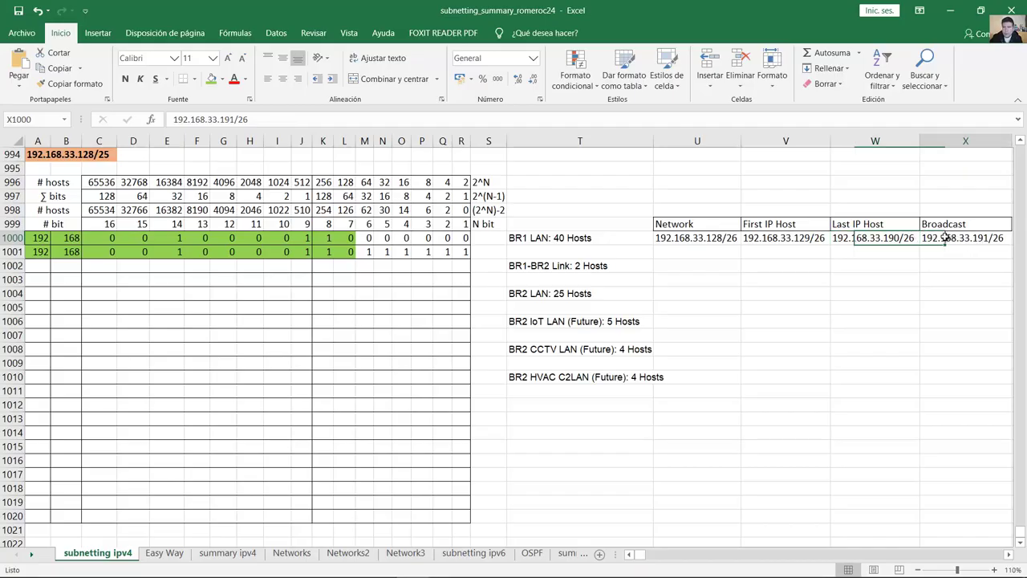
left_click(878, 237)
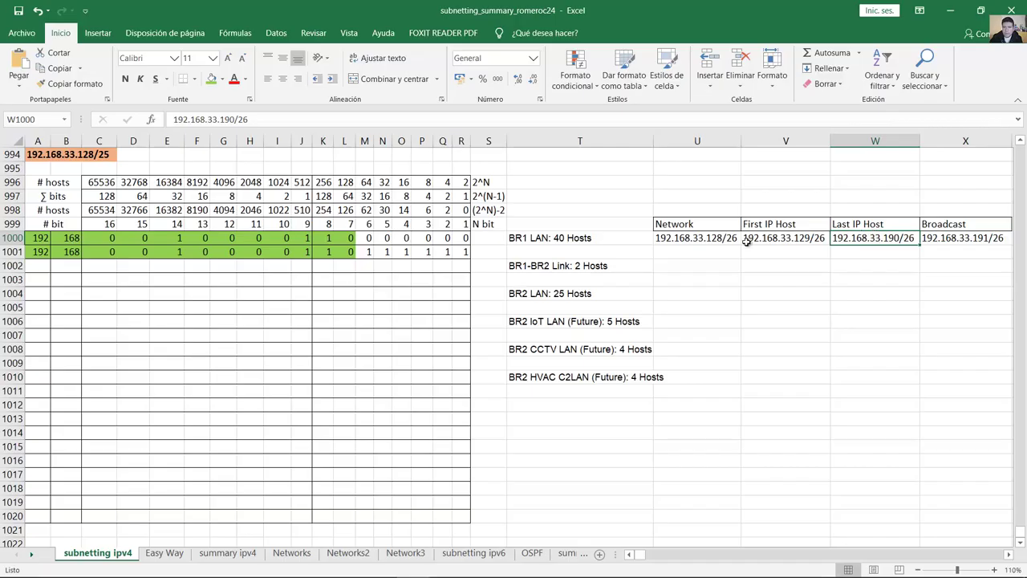
left_click(553, 266)
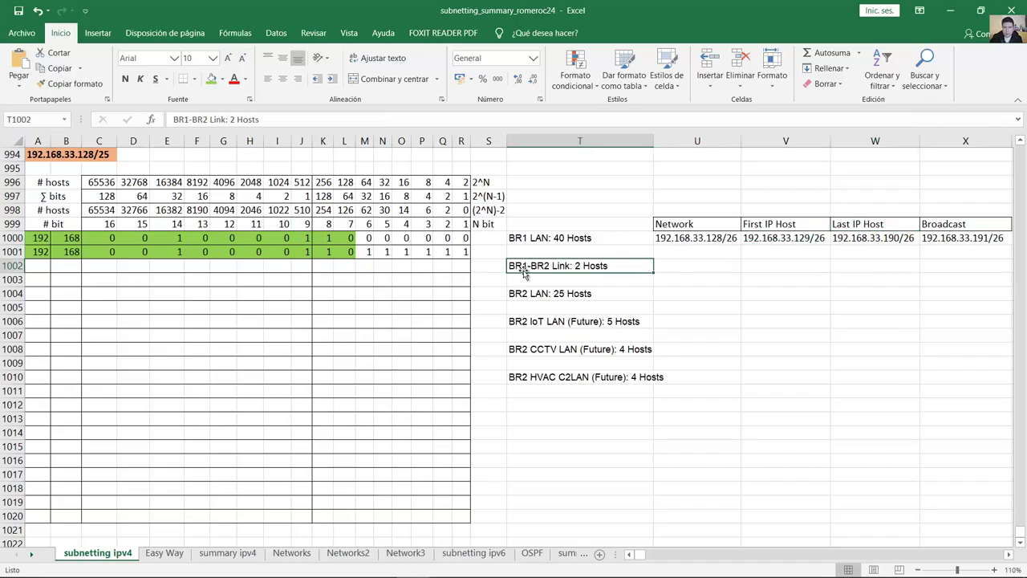
left_click(598, 239)
left_click(585, 373, "shift")
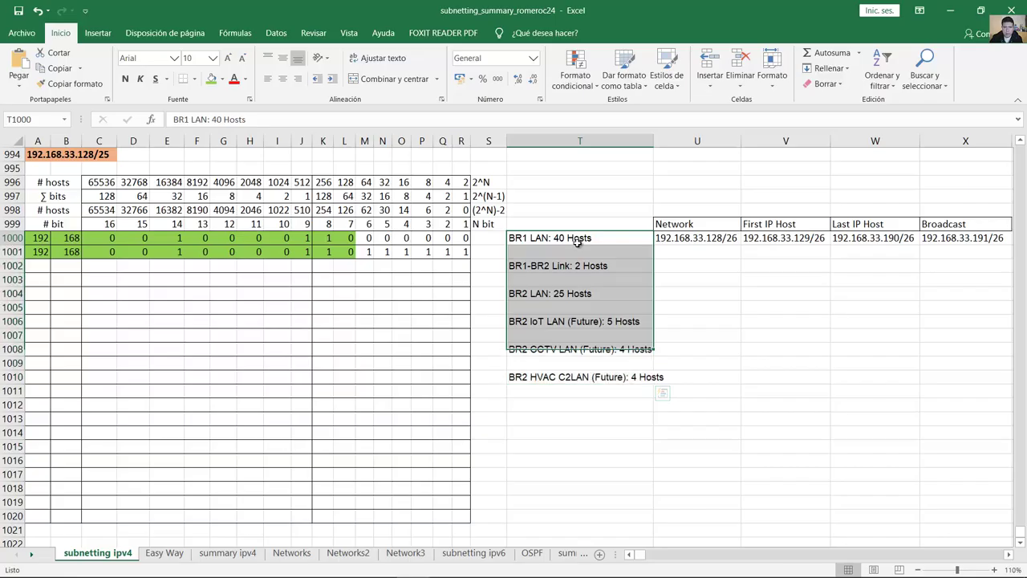
double_click(604, 239)
left_click_drag(606, 239, 494, 244)
left_click_drag(599, 240, 554, 241)
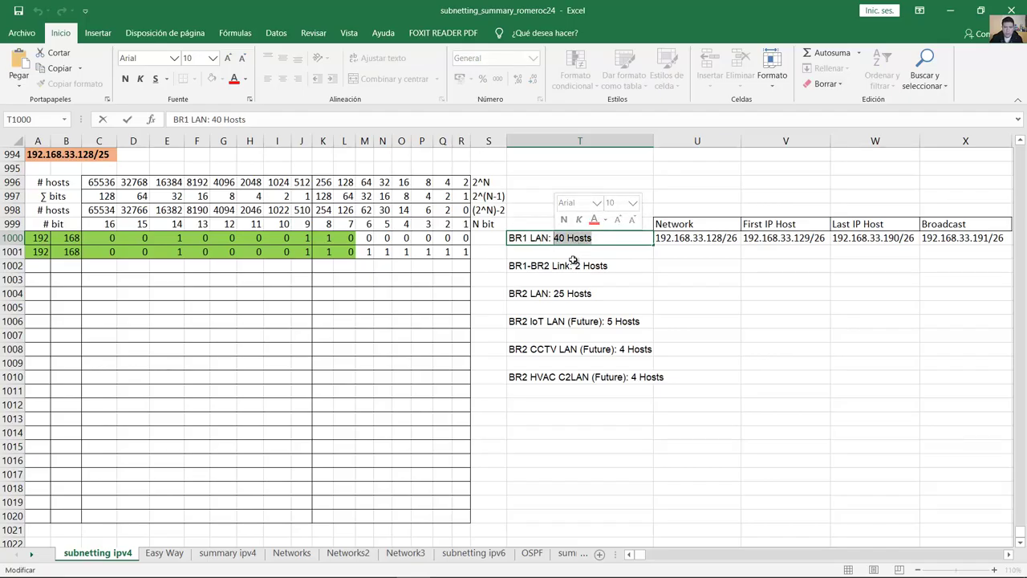
left_click(562, 267)
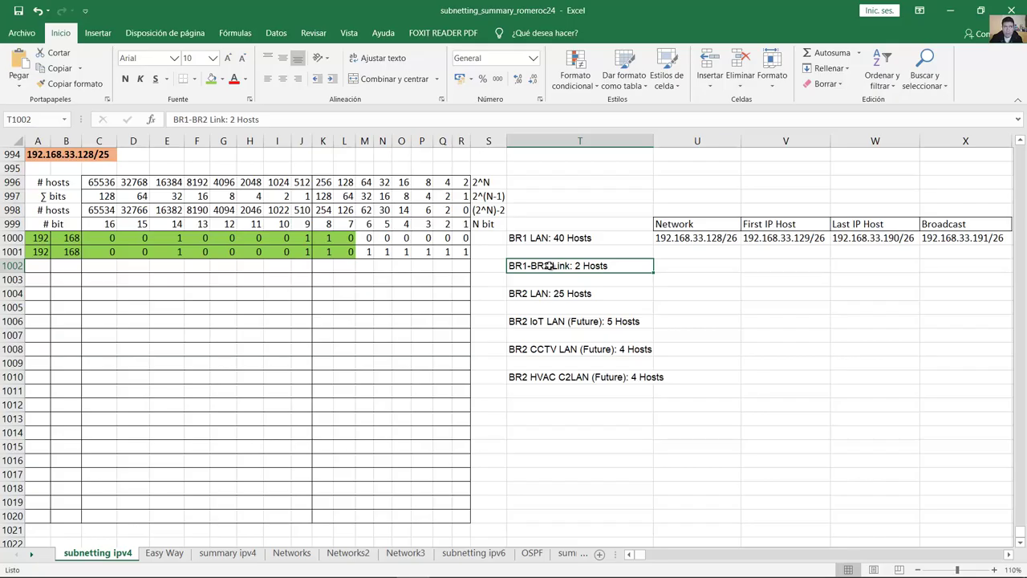
left_click(562, 293)
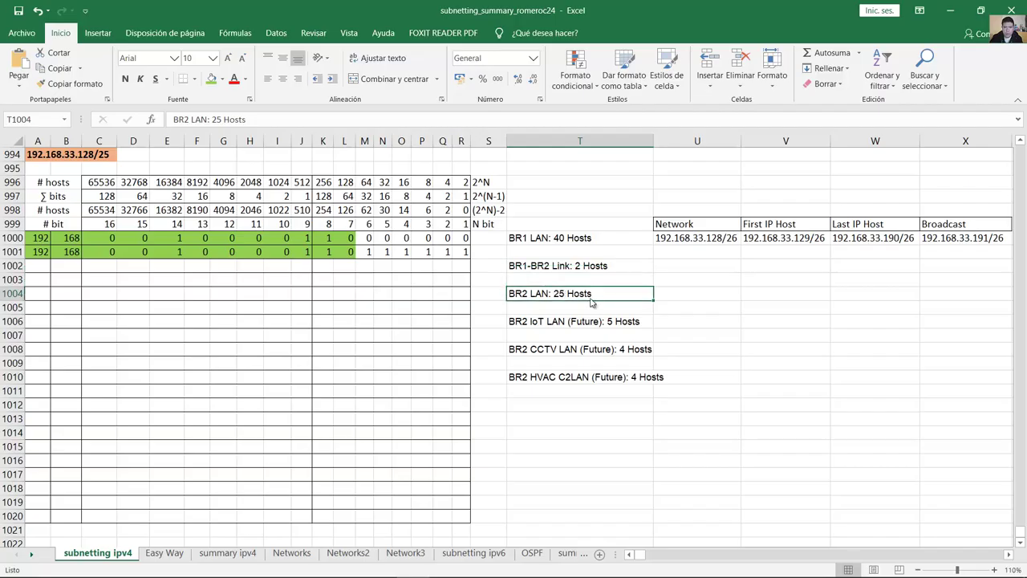
double_click(593, 294)
left_click_drag(592, 293, 534, 301)
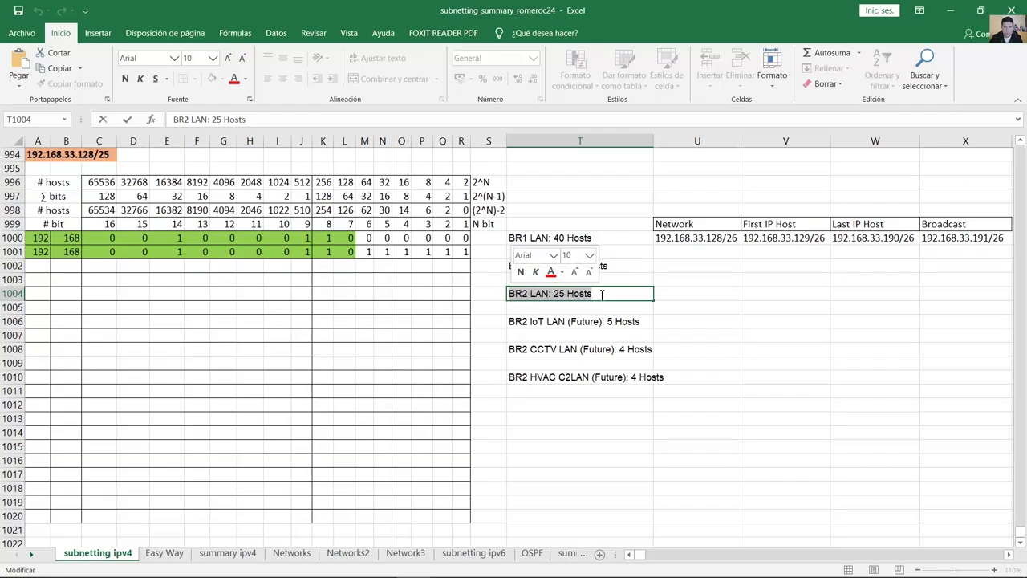
key("ctrl+x")
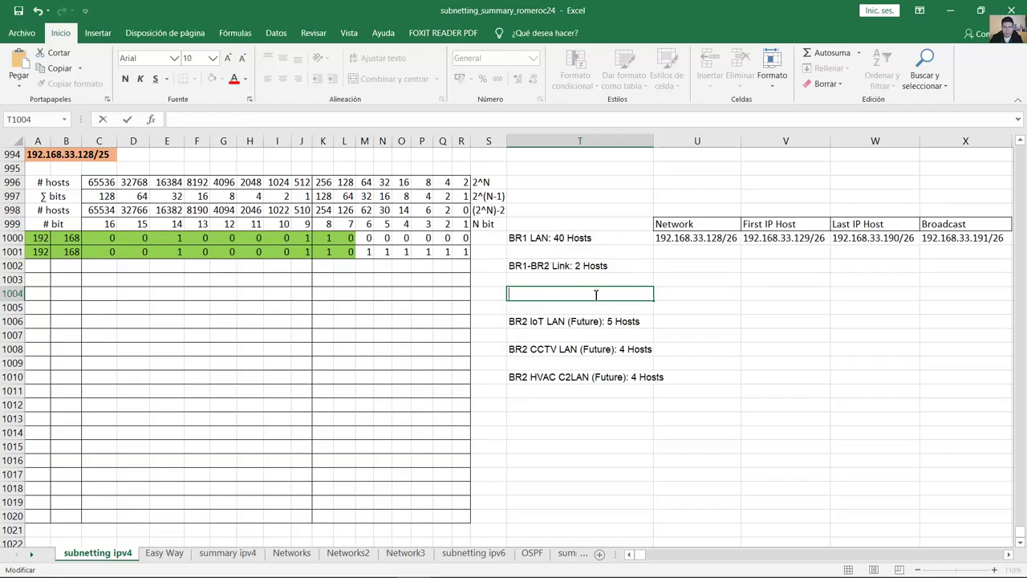
left_click(511, 267)
key("ctrl+v")
key("shift+End")
key("ctrl+x")
left_click(616, 299)
key("ctrl+v")
key("Return")
key("Return")
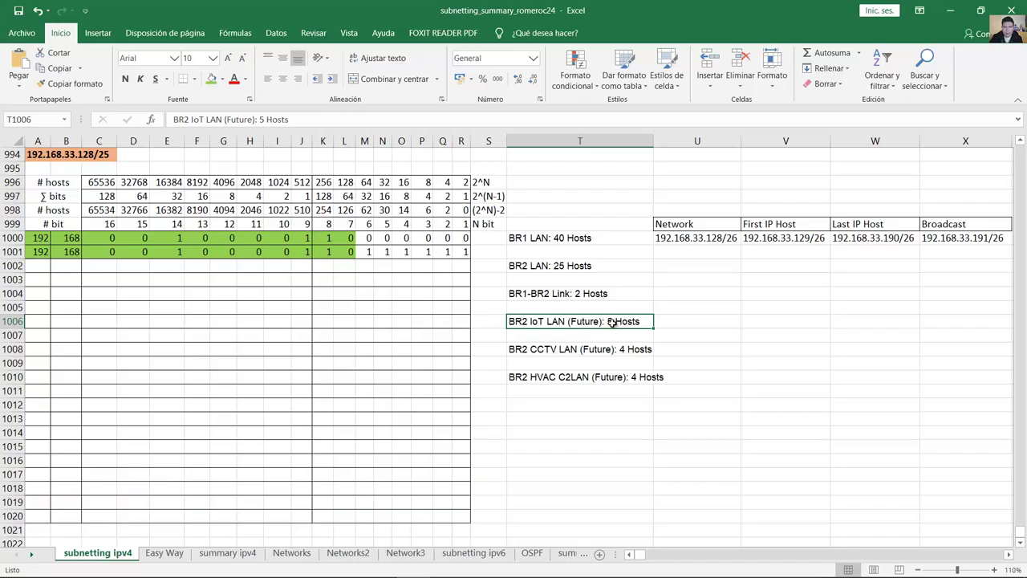
double_click(610, 322)
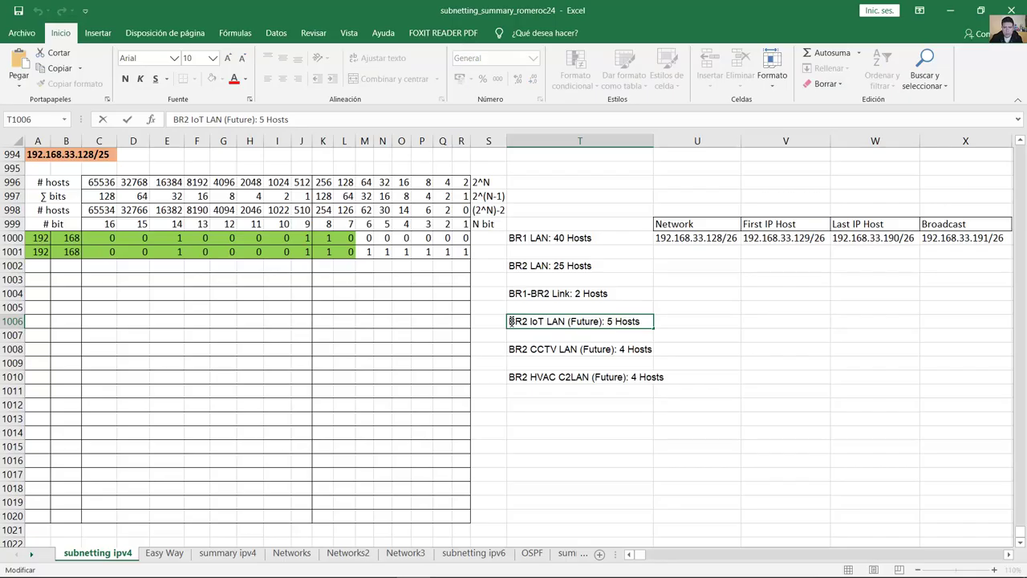
left_click_drag(518, 321, 631, 325)
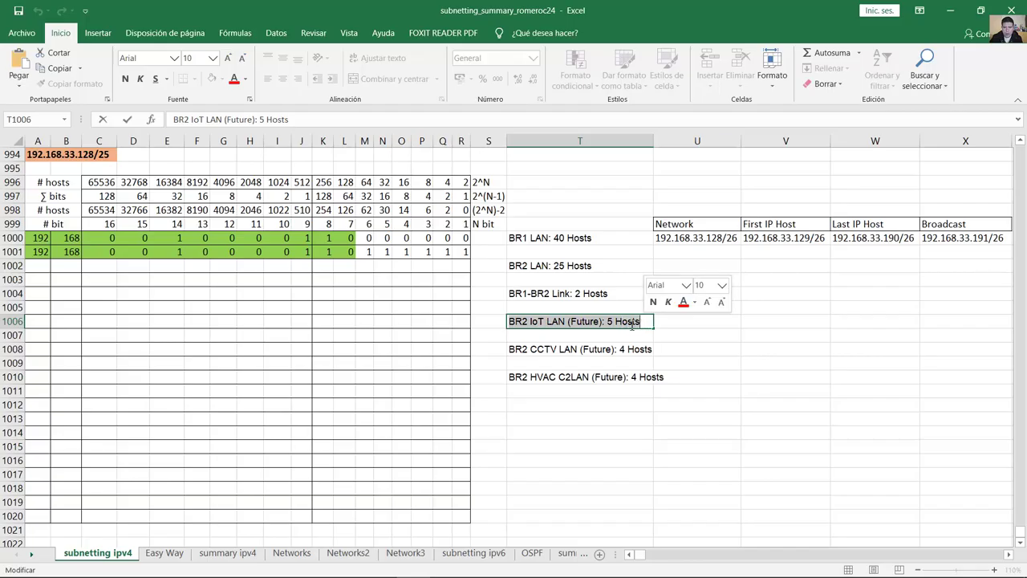
left_click(646, 320)
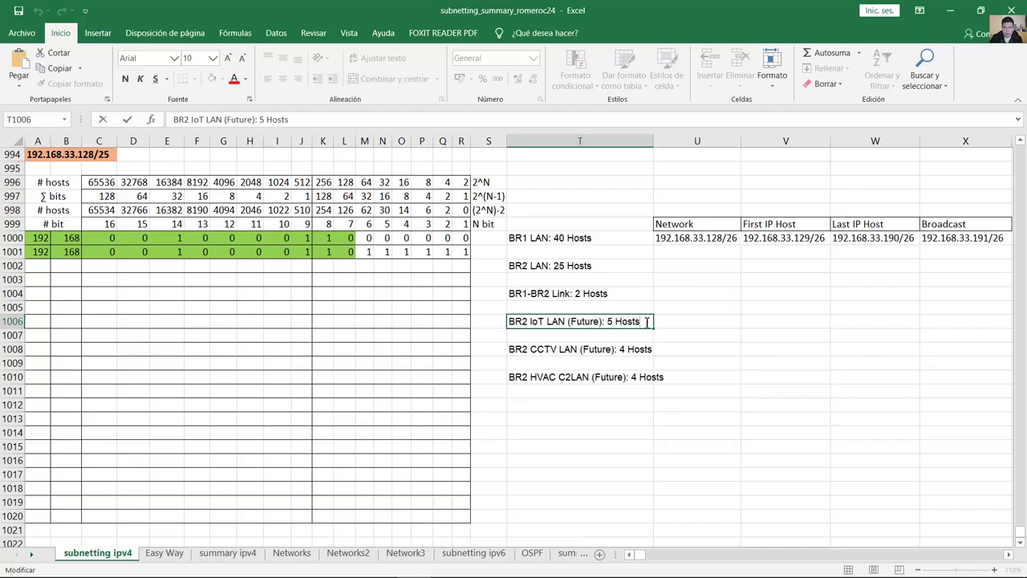
left_click_drag(646, 322, 510, 322)
key("ctrl+x")
double_click(511, 294)
key("ctrl+v")
key("shift+End")
key("ctrl+x")
left_click(561, 321)
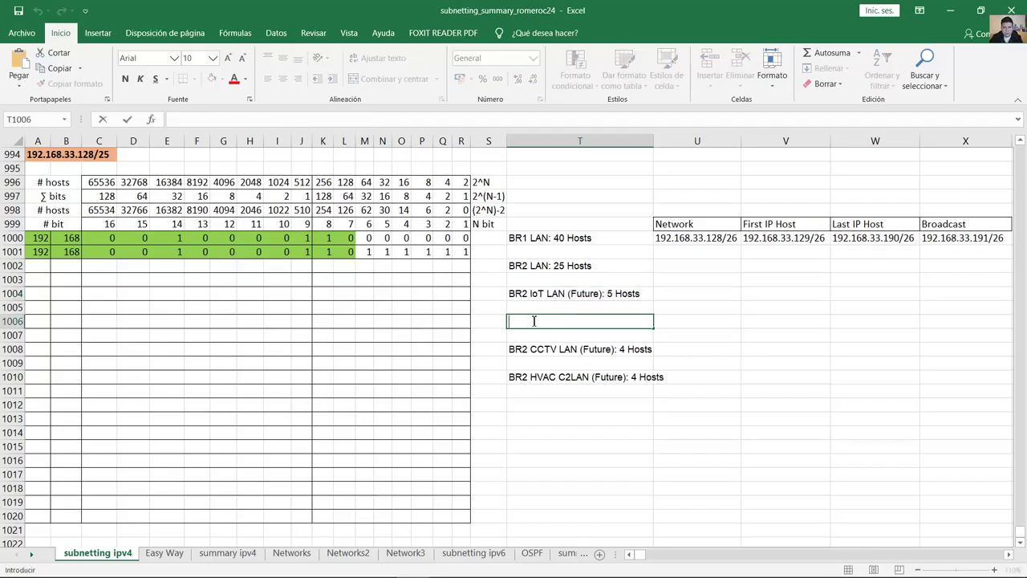
key("ctrl+v")
left_click(590, 349)
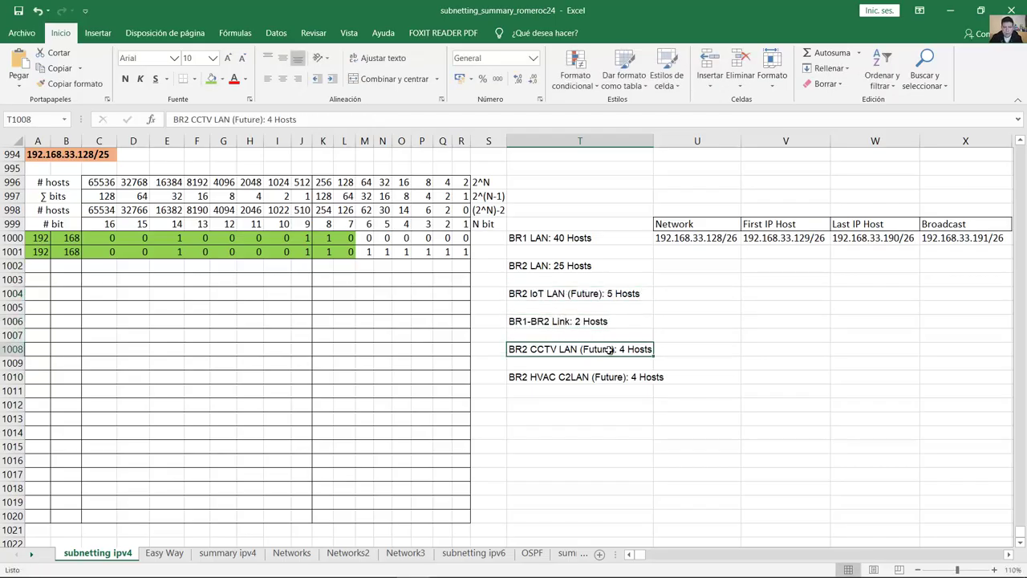
double_click(621, 349)
left_click_drag(620, 349, 550, 340)
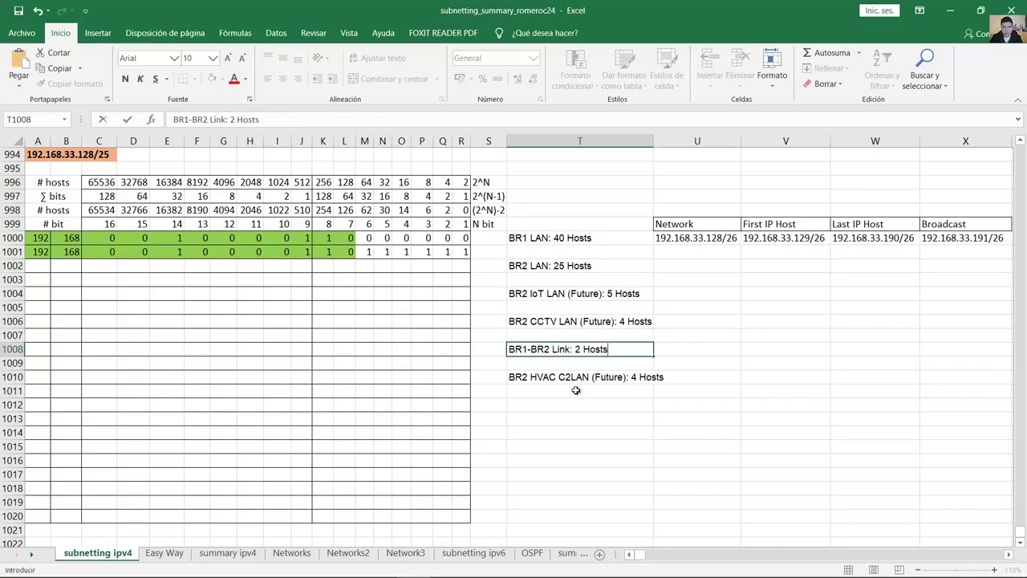
left_click(574, 378)
double_click(517, 376)
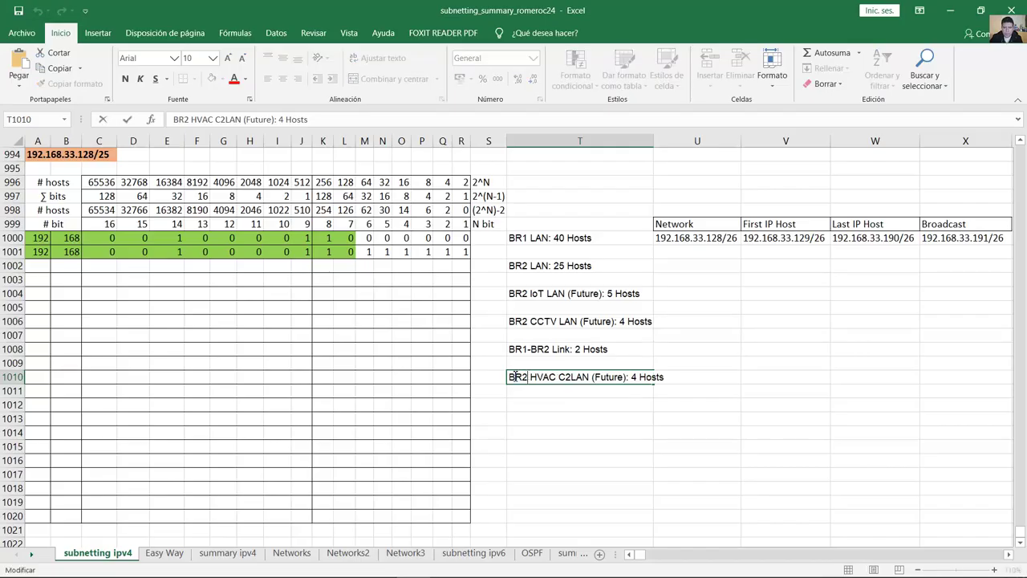
left_click_drag(510, 380, 680, 380)
key("BackSpace")
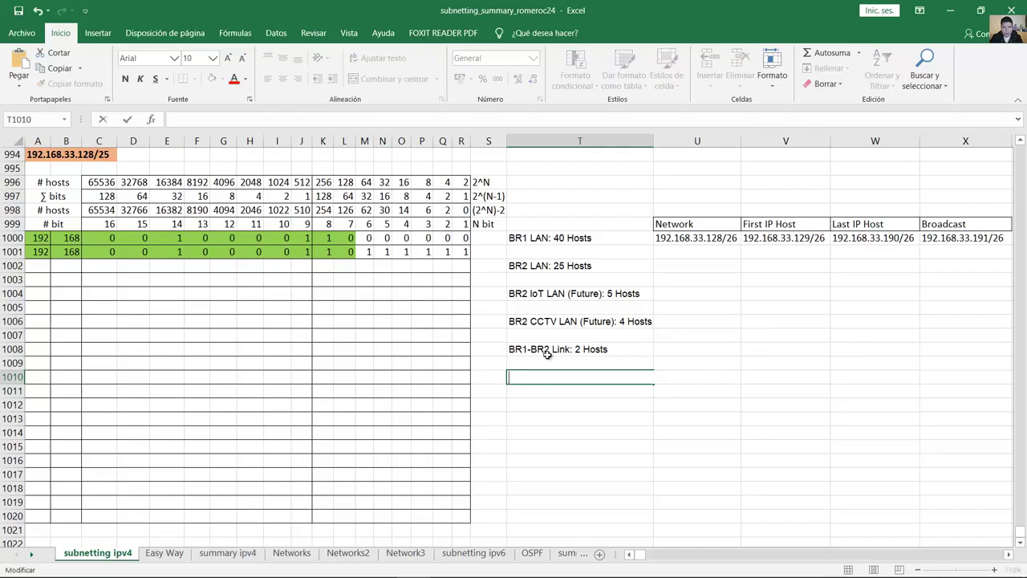
double_click(511, 351)
key("ctrl+v")
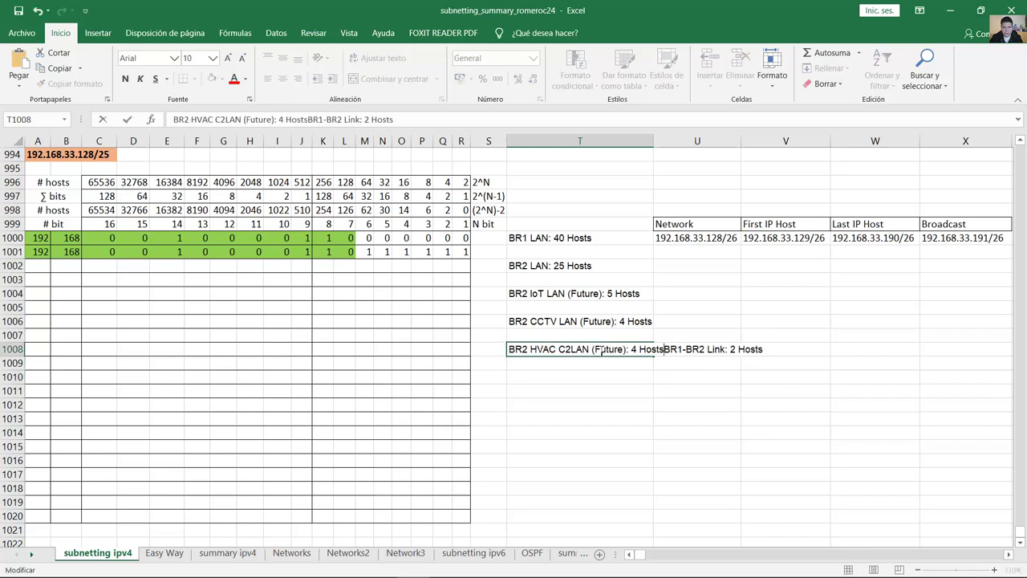
left_click_drag(665, 349, 794, 349)
key("ctrl+x")
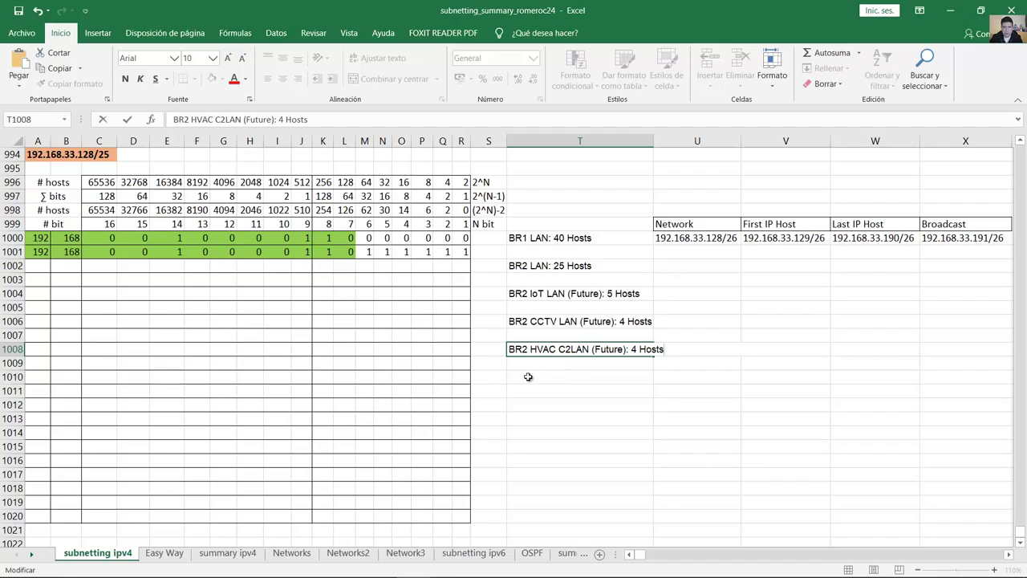
left_click(528, 374)
key("ctrl+v")
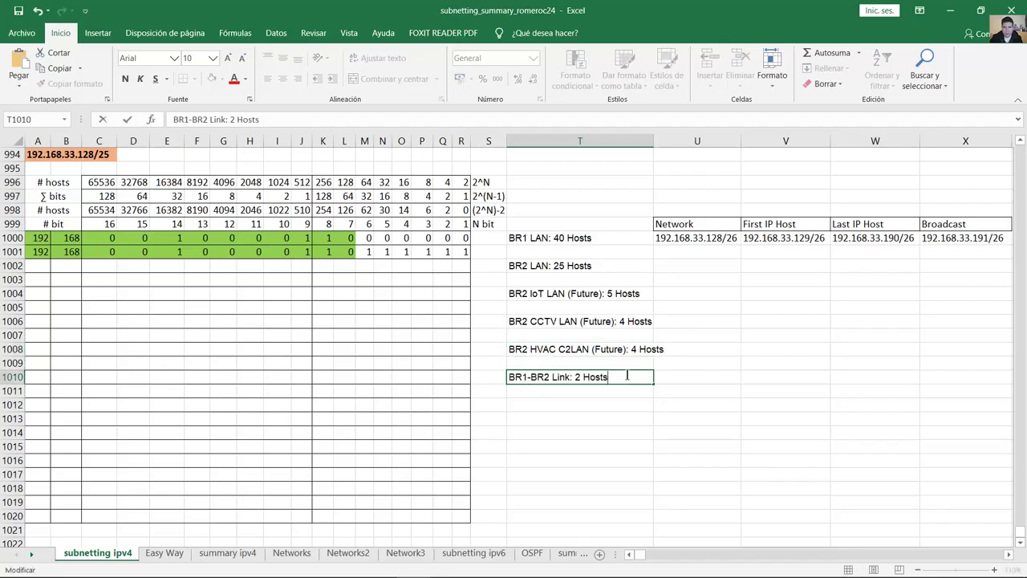
key("Return")
left_click(616, 377)
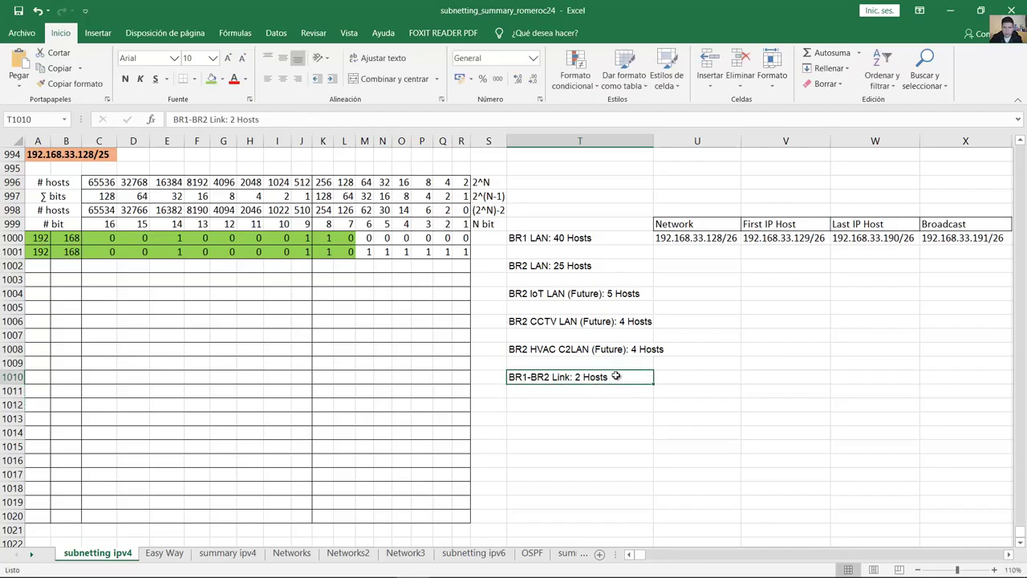
double_click(611, 377)
key("shift+Left")
key("shift+Left")
key("shift+Left")
key("shift+Left")
key("shift+Left")
key("shift+Left")
key("shift+Left")
key("shift+Left")
key("shift+Left")
key("shift+Left")
key("shift+Left")
key("shift+Left")
key("shift+Left")
key("shift+Left")
key("shift+Left")
key("shift+Left")
key("shift+Left")
key("shift+Left")
key("shift+Left")
key("shift+Left")
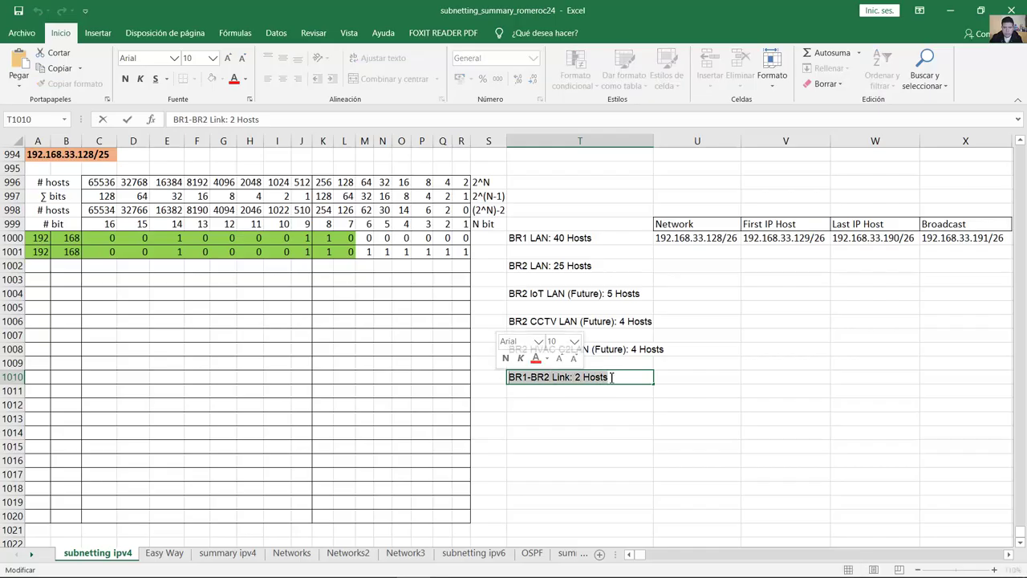
left_click(614, 377)
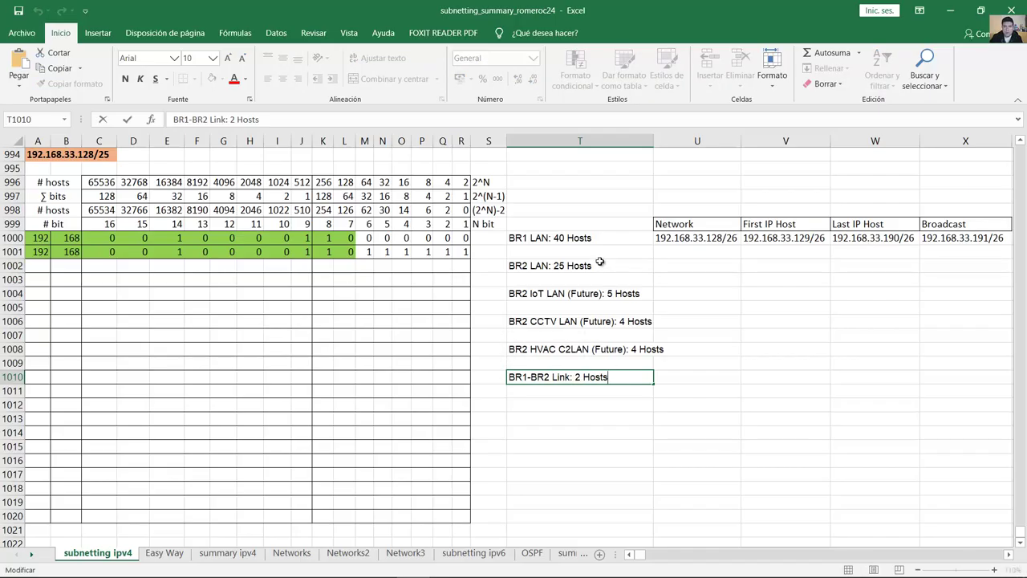
left_click(600, 262)
left_click(593, 238)
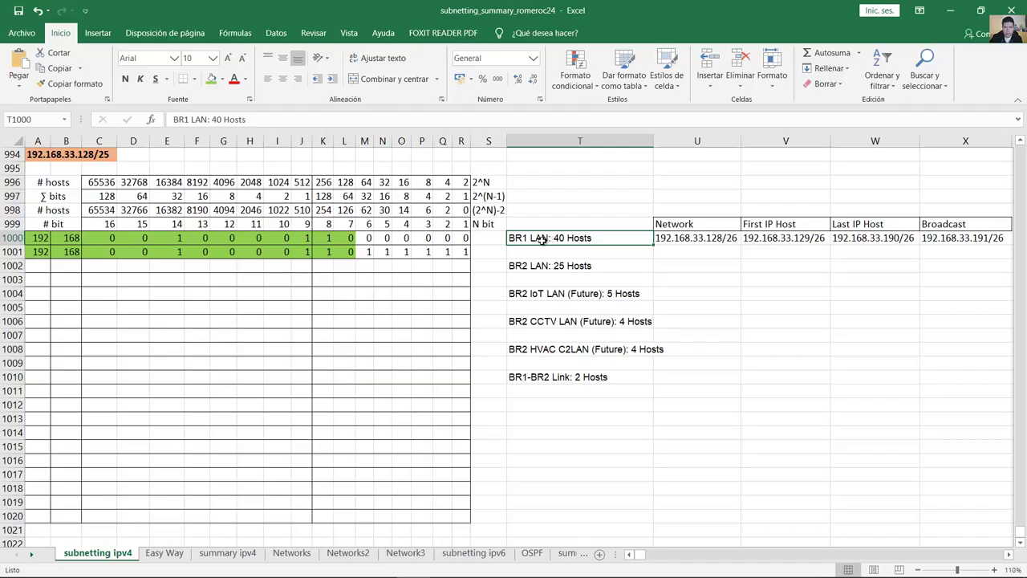
left_click(580, 268)
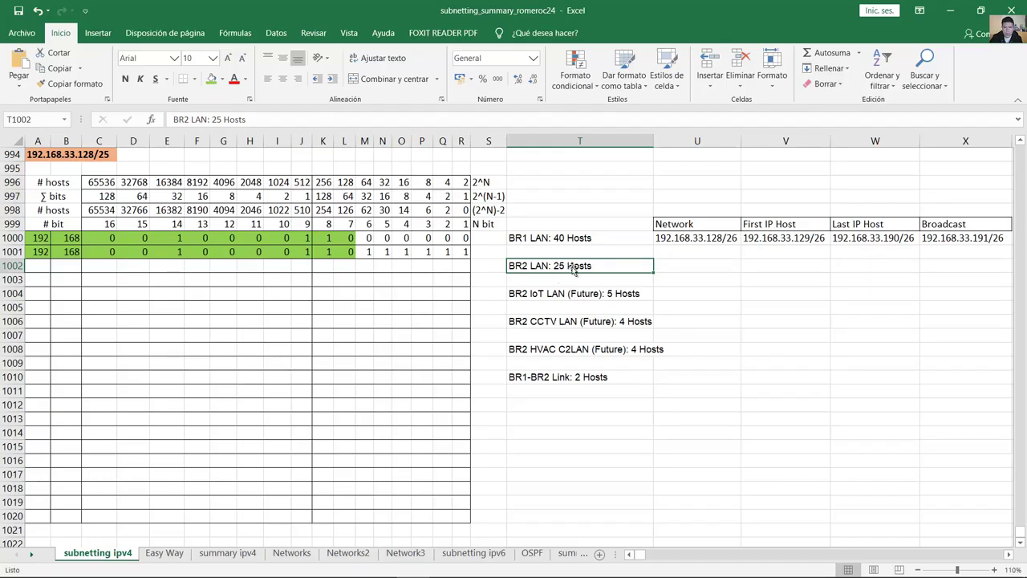
left_click(606, 292)
left_click(630, 321)
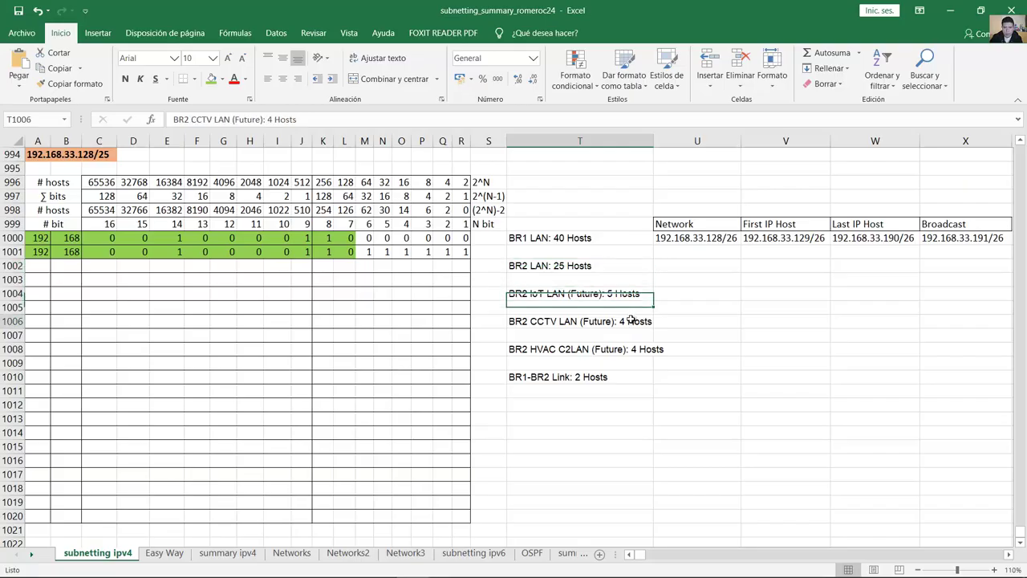
left_click(646, 351)
left_click(594, 377)
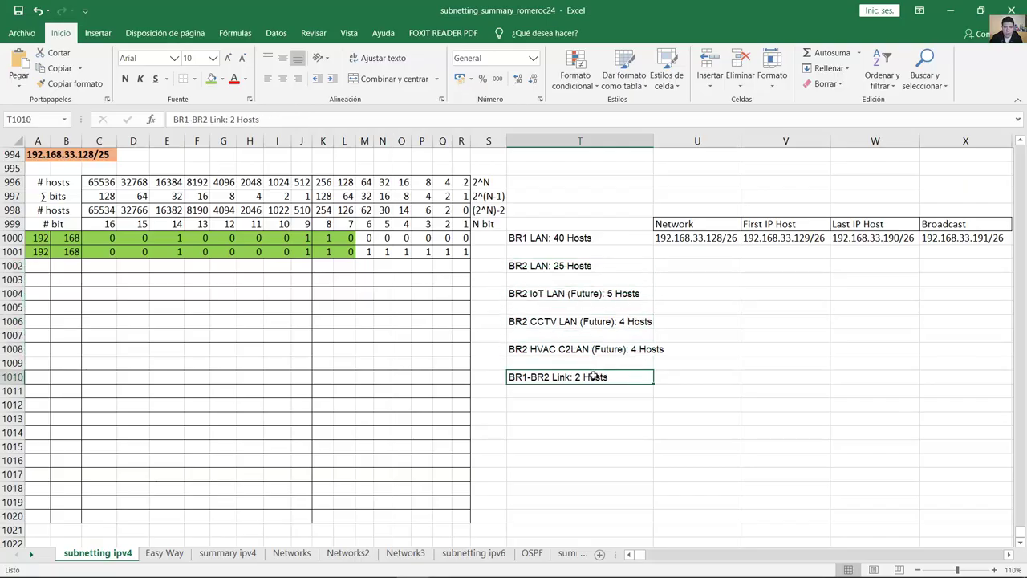
left_click_drag(569, 238, 584, 375)
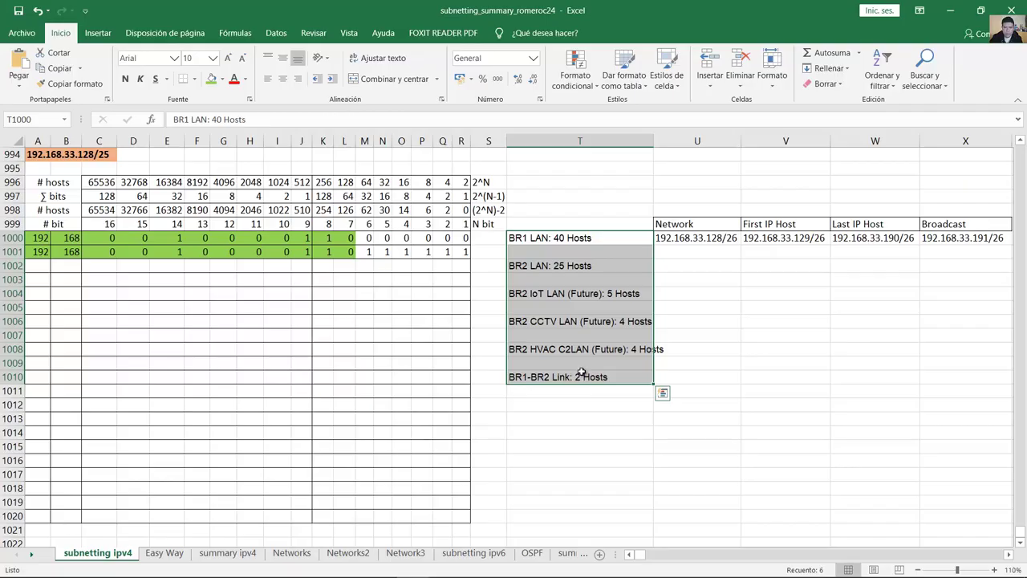
left_click(574, 266)
double_click(566, 266)
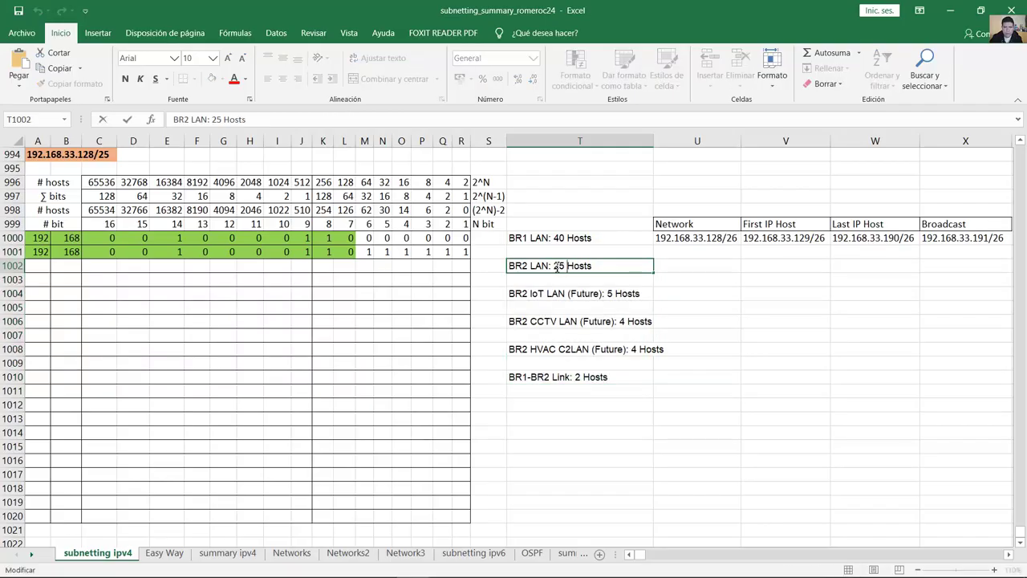
left_click_drag(553, 265, 602, 266)
left_click(602, 265)
key("Escape")
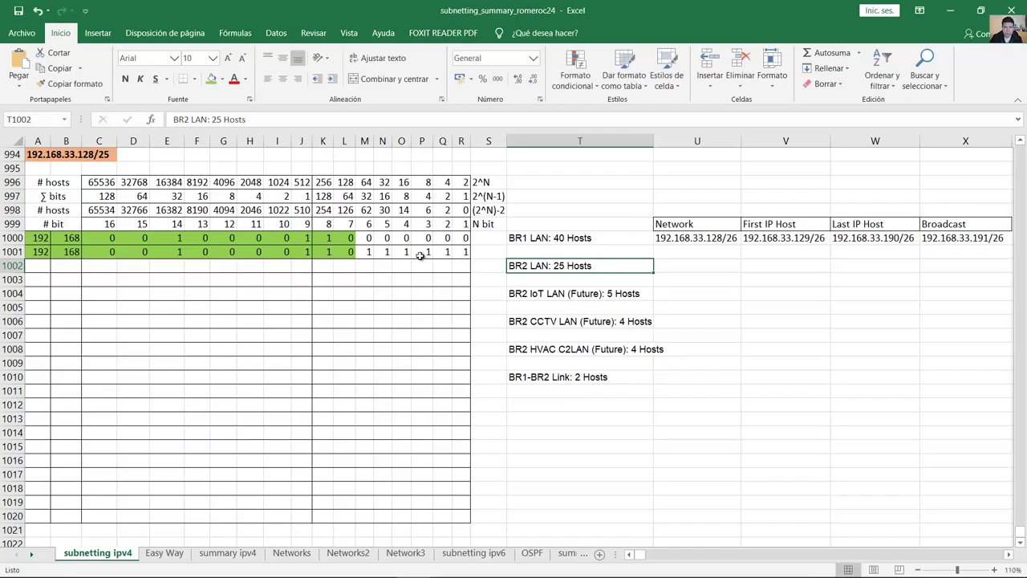
left_click(34, 266)
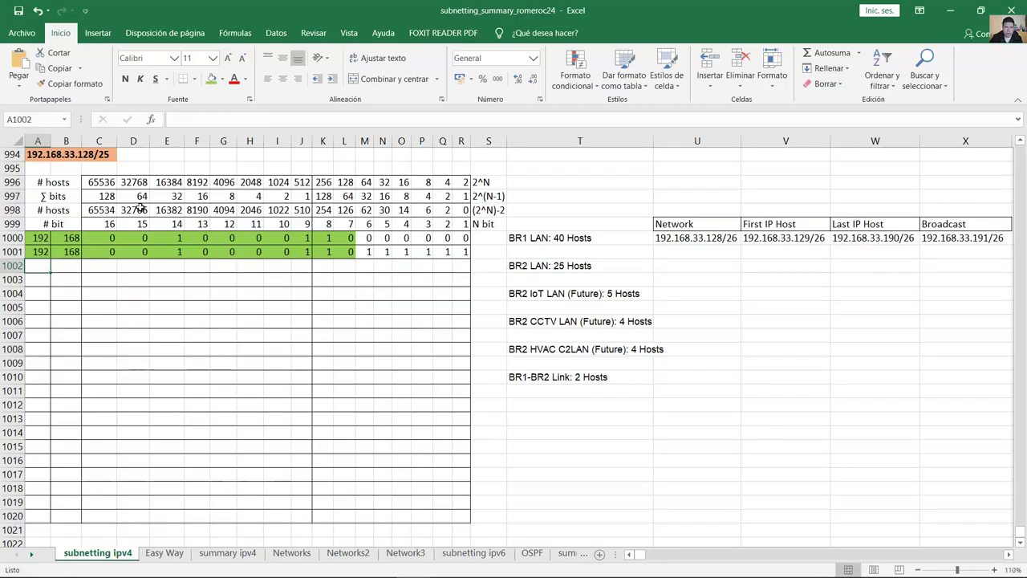
type("192")
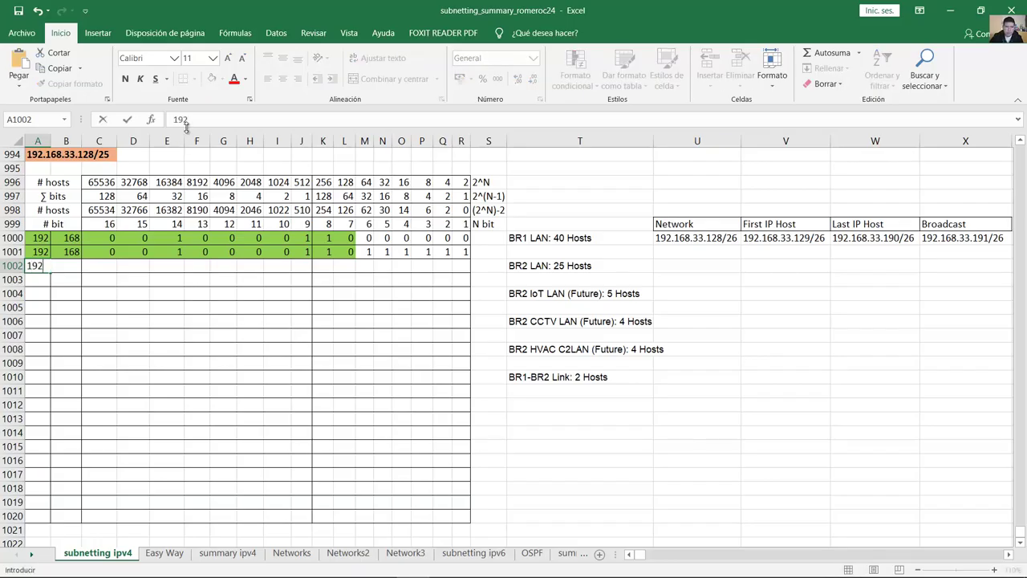
key("Tab")
type("168")
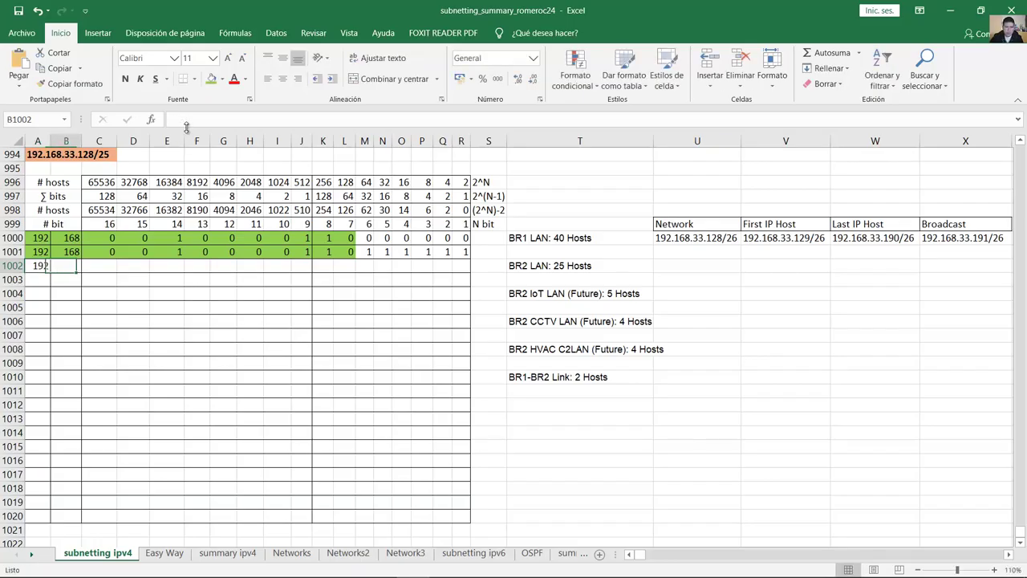
key("Tab")
type("0")
key("Tab")
type("0")
key("Tab")
type("0")
type("1")
key("Tab")
type("0")
key("Tab")
type("0")
key("Tab")
type("0")
key("Tab")
type("0")
key("Tab")
type("1")
key("Tab")
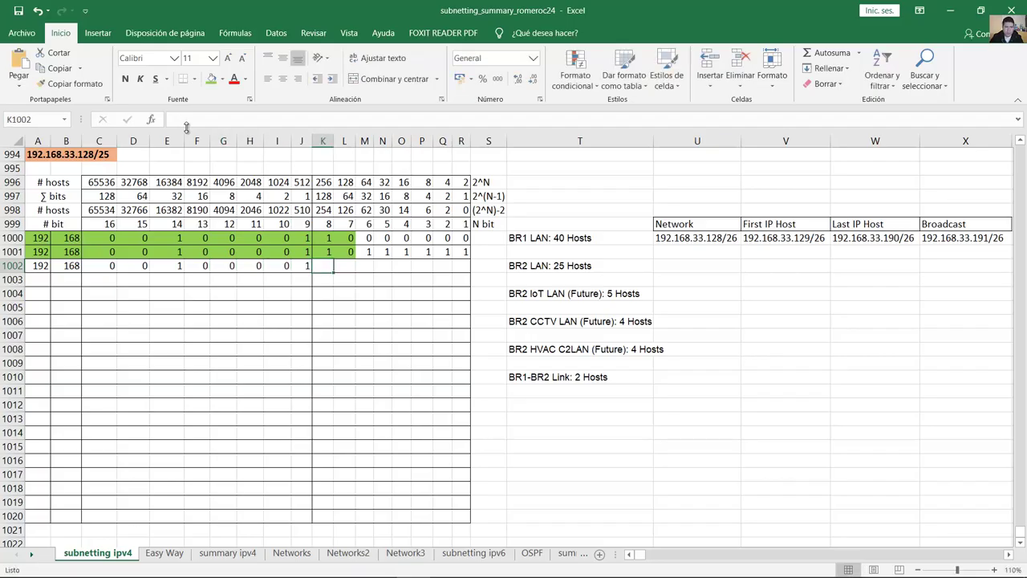
type("1")
key("Tab")
type("1")
key("Tab")
type("0\t0\t0\t0\t0\t0")
key("Tab")
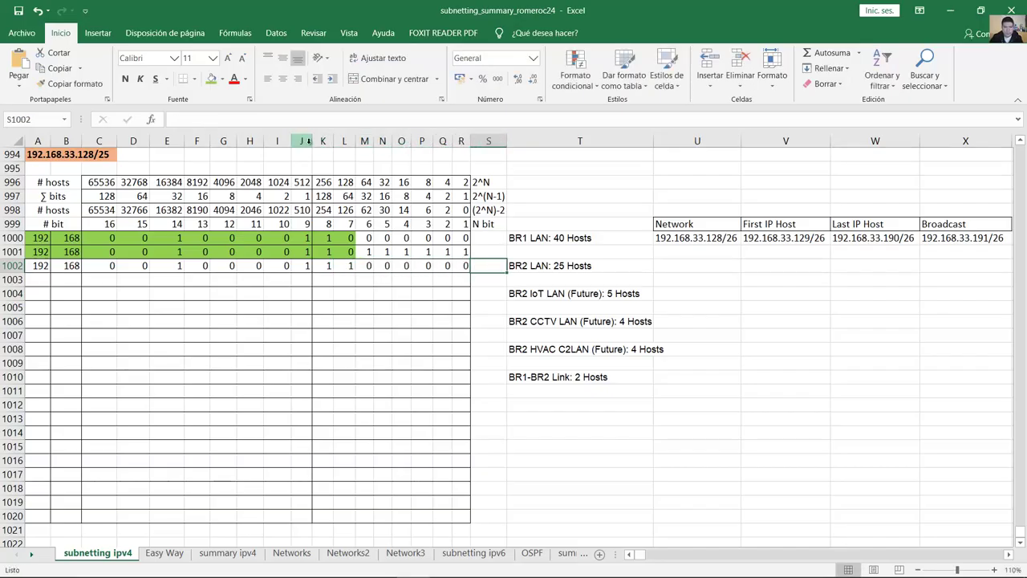
Step: Compare the host bits L1002:R1002 with BR1's broadcast bits and the 30-usable-hosts value in N998
left_click(350, 265)
key("ctrl+shift+Right")
left_click(351, 251)
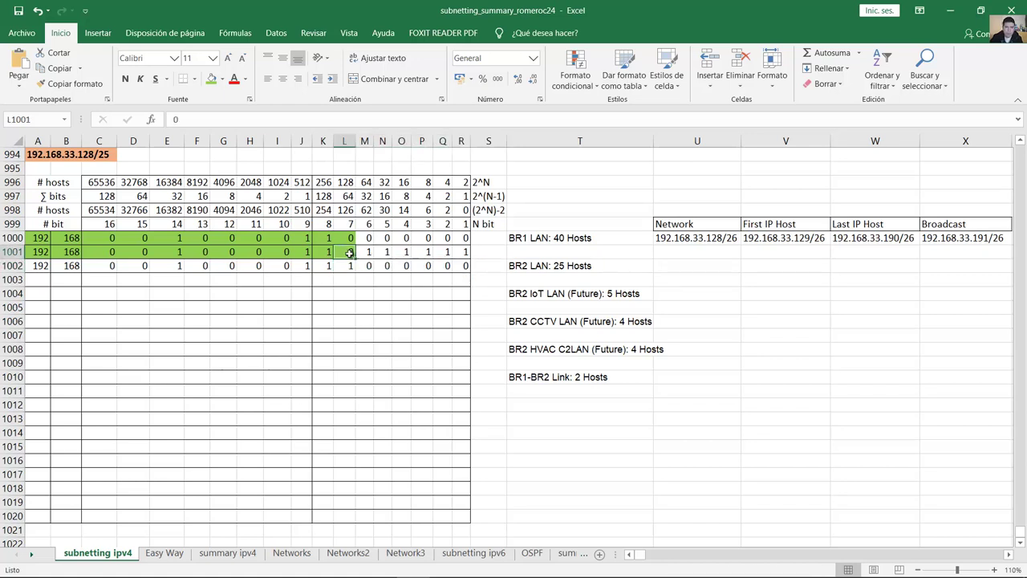
left_click_drag(363, 251, 462, 253)
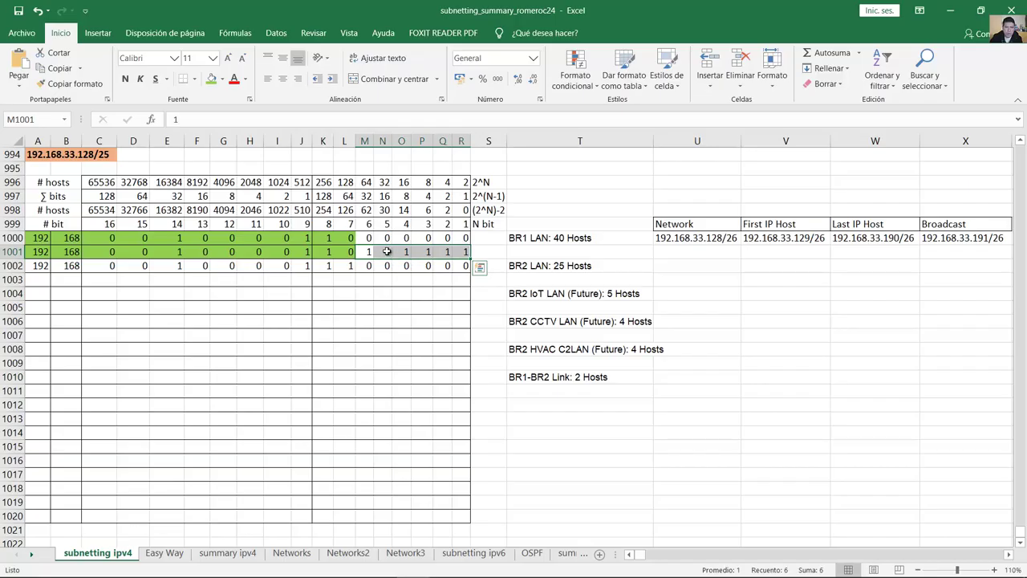
left_click_drag(348, 266, 465, 268)
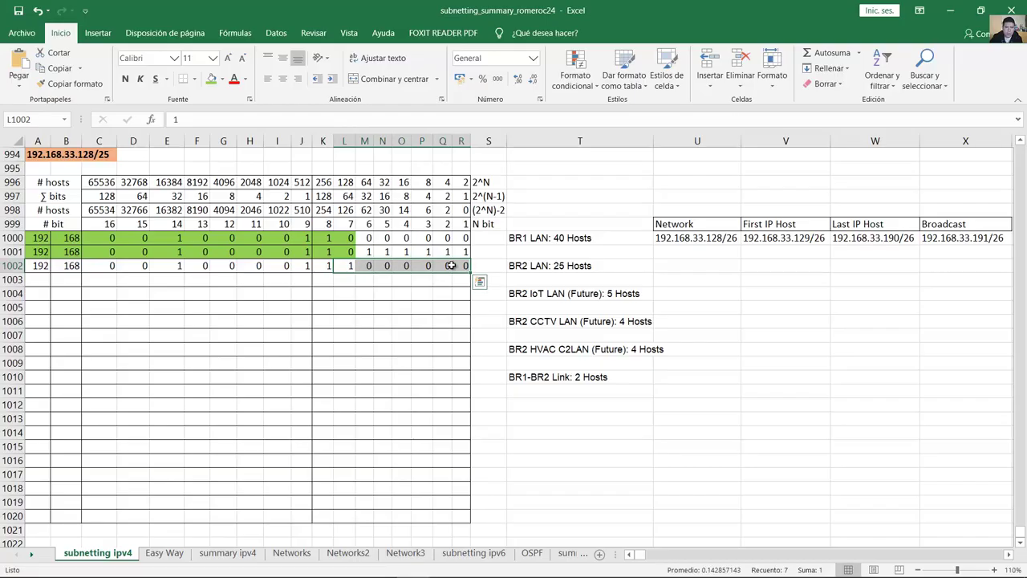
left_click(345, 266)
left_click(397, 271)
left_click(548, 265)
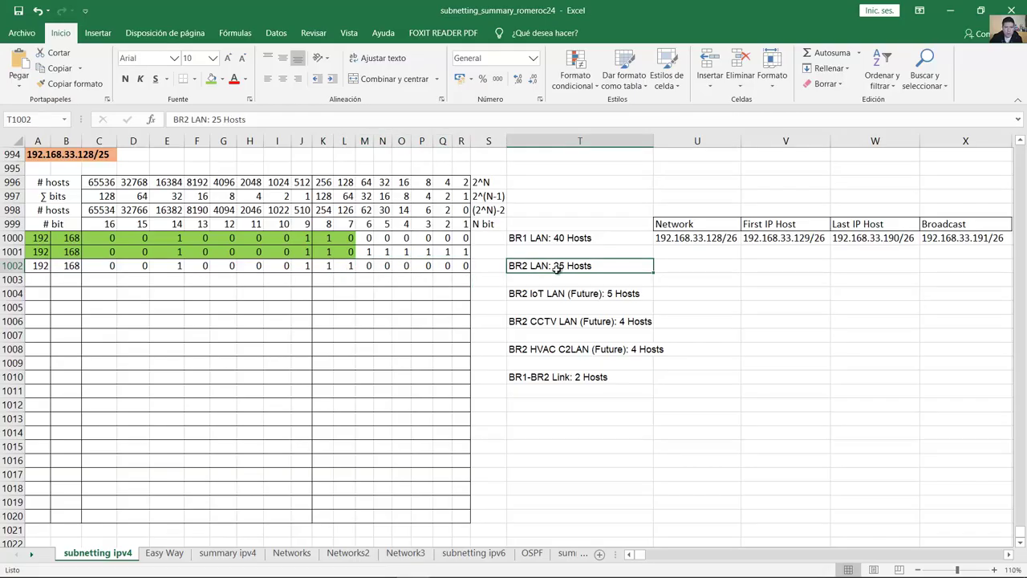
left_click(385, 209)
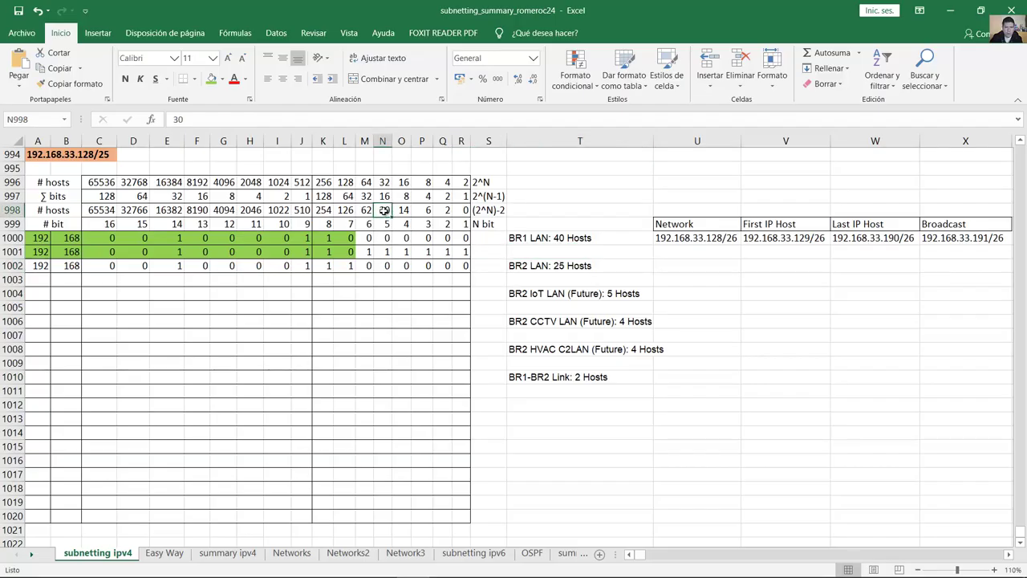
Step: Shade A1002:M1002 green, copy row 1002 into 1003, and set N1003:R1003 to 1 1 1 1 1
left_click_drag(383, 215, 38, 266)
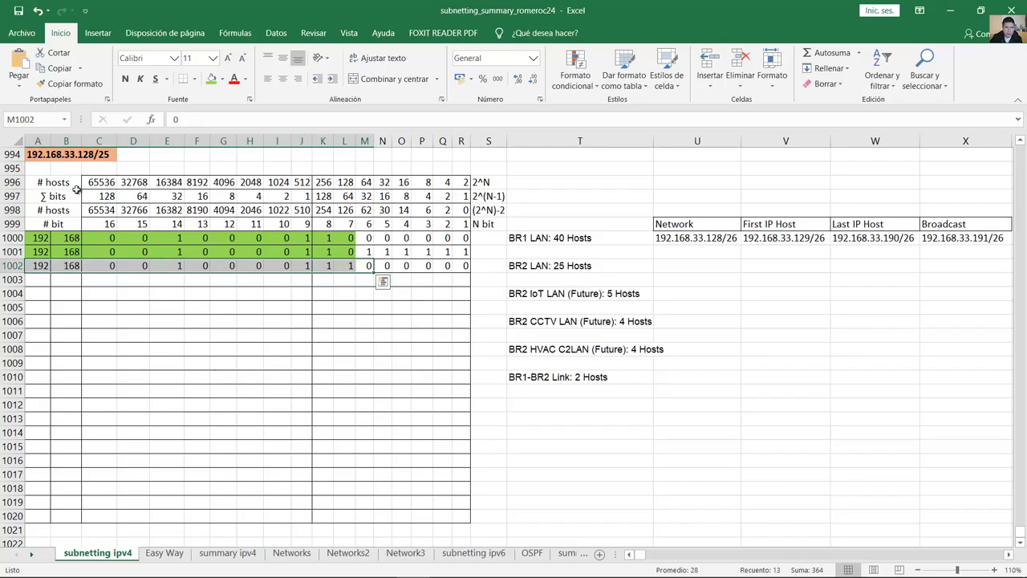
left_click(211, 77)
left_click_drag(370, 273, 373, 287)
left_click(384, 280)
type("1\t1\t1\t1\t1")
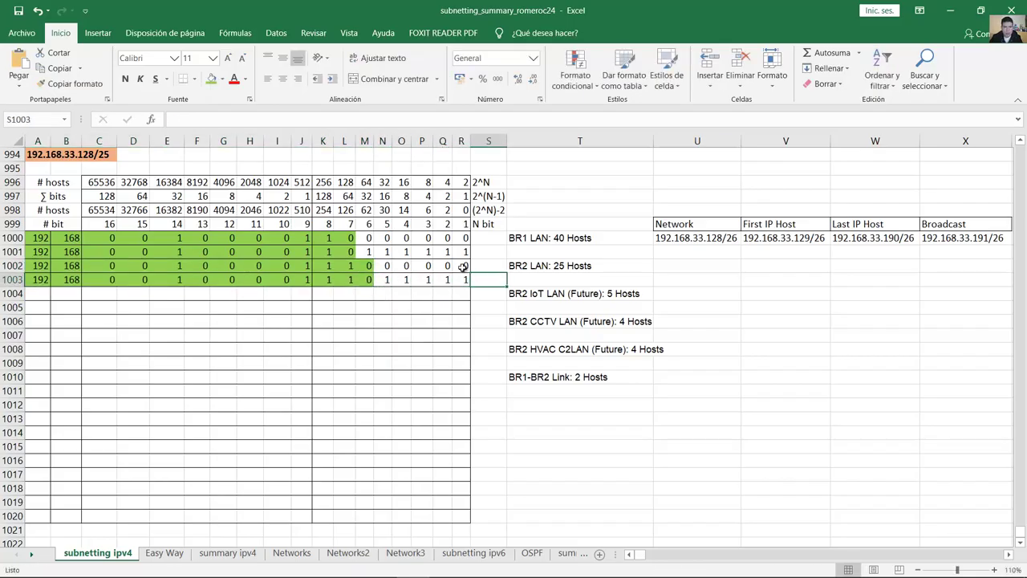
left_click_drag(464, 264, 465, 287)
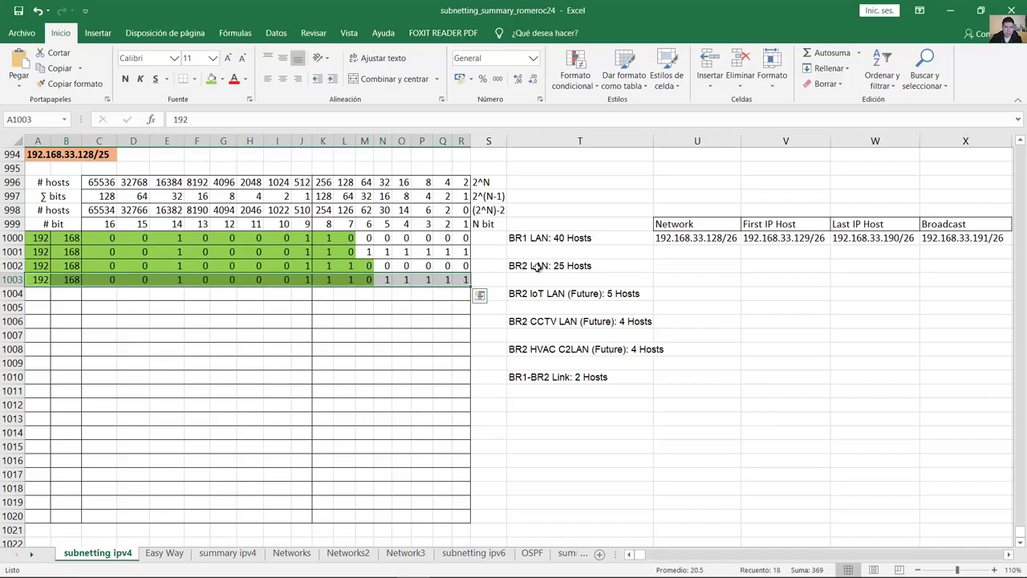
left_click(533, 265)
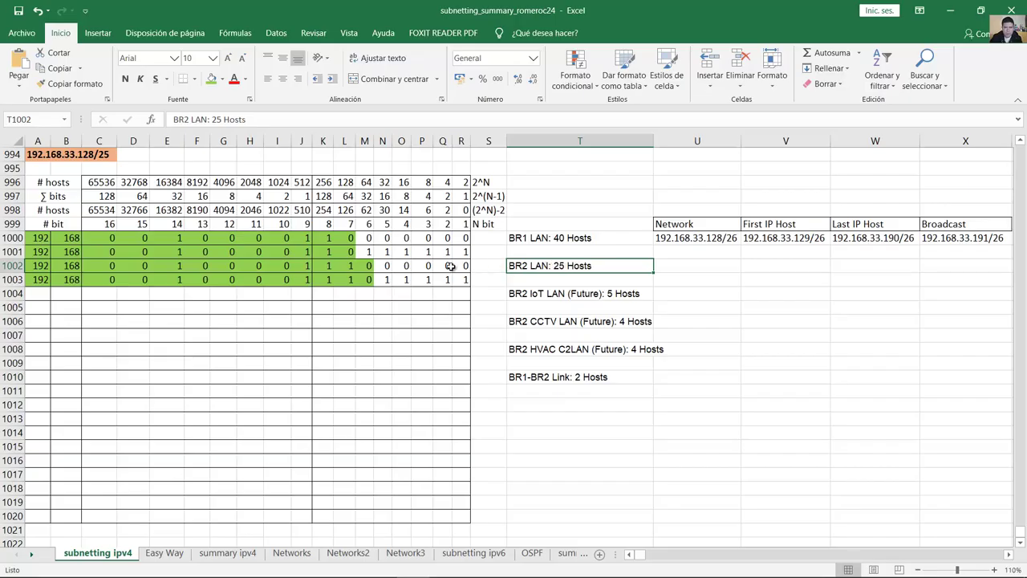
left_click_drag(464, 265, 14, 266)
Step: Start U1002 with 192.168.33. and read the last-octet bits K1002:R1002 against their weights
left_click(684, 265)
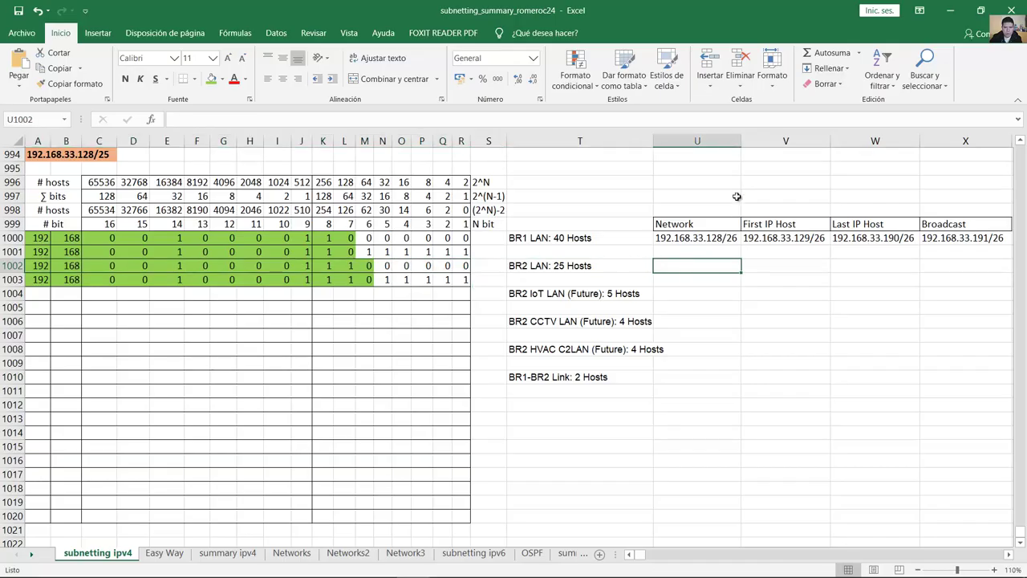
type("192.168")
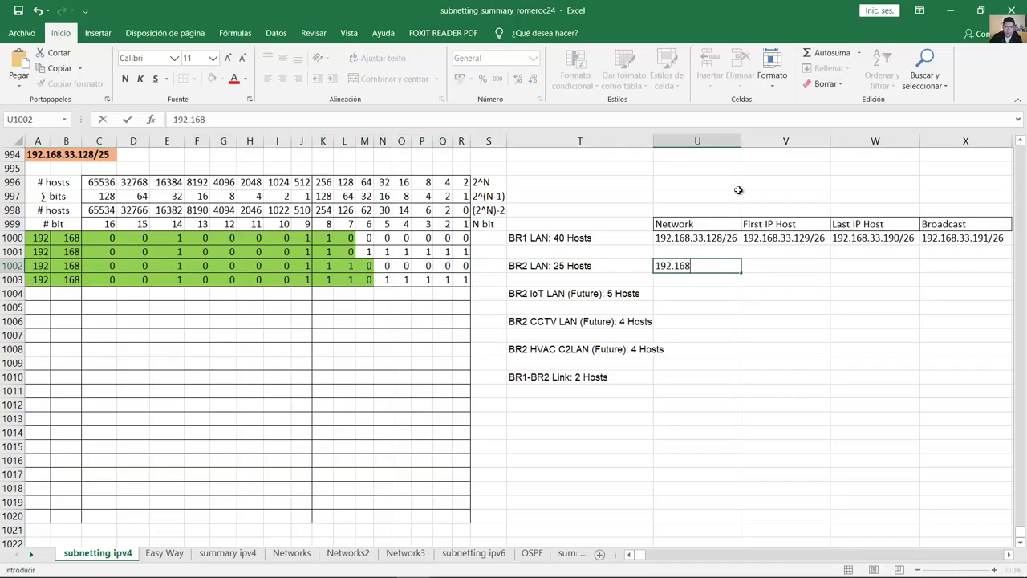
type(".33.")
left_click(323, 265)
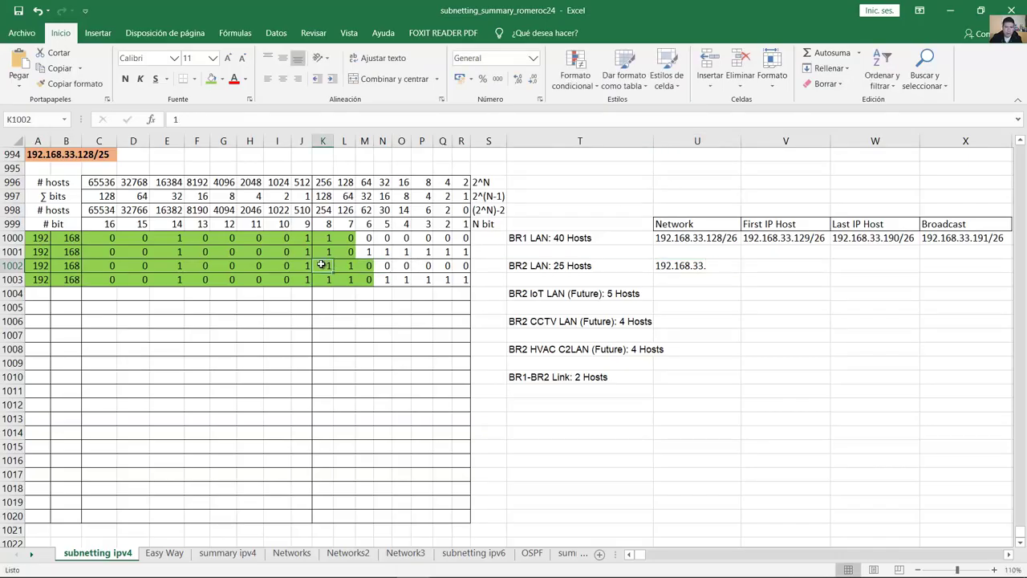
left_click(319, 195)
left_click(344, 196)
left_click(325, 266)
left_click(344, 266)
left_click_drag(326, 266, 464, 266)
Step: Complete U1002 as 192.168.33.192 and compare it with the BR1 LAN broadcast address
double_click(713, 265)
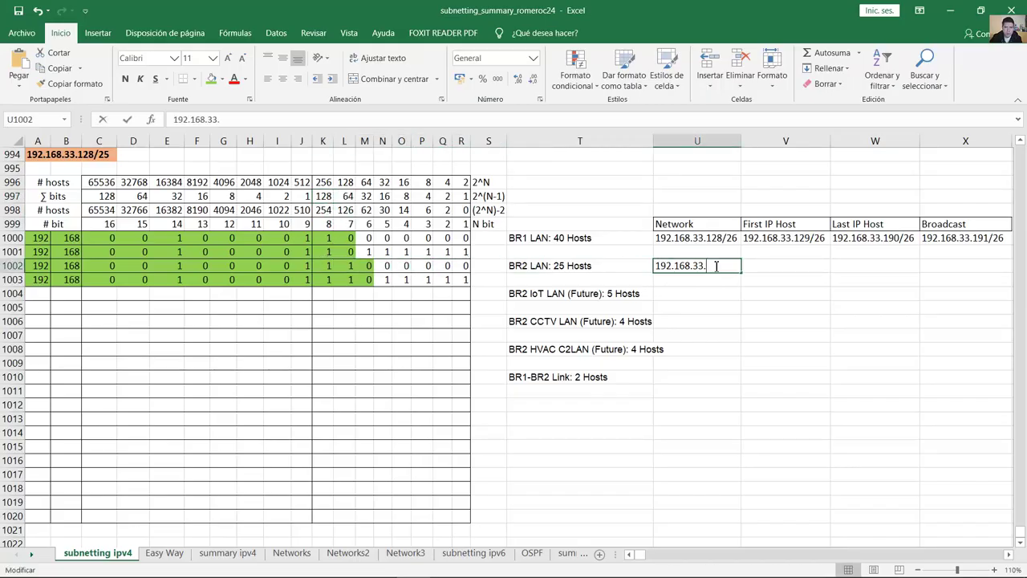
type("192")
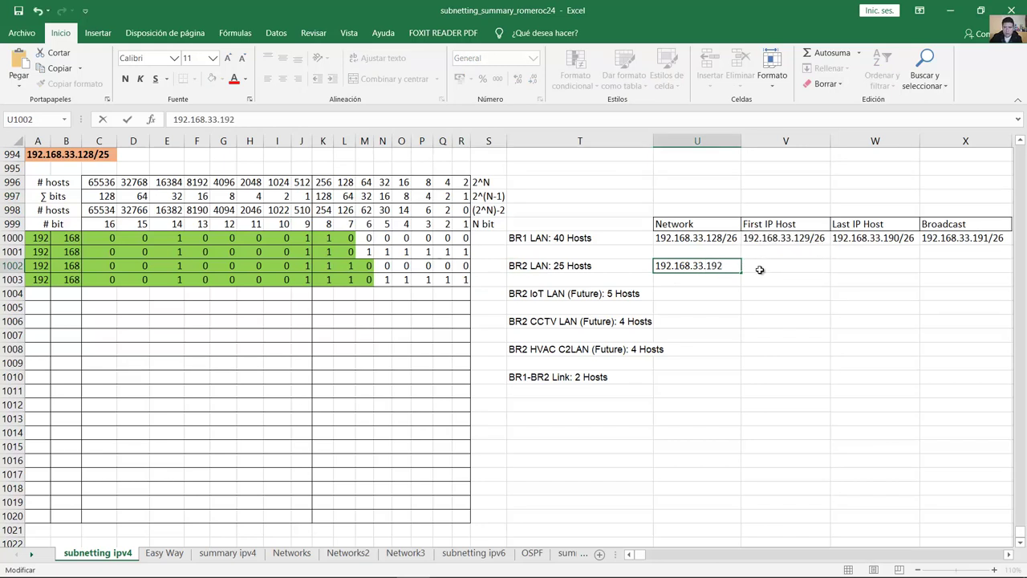
left_click(760, 270)
left_click(720, 268)
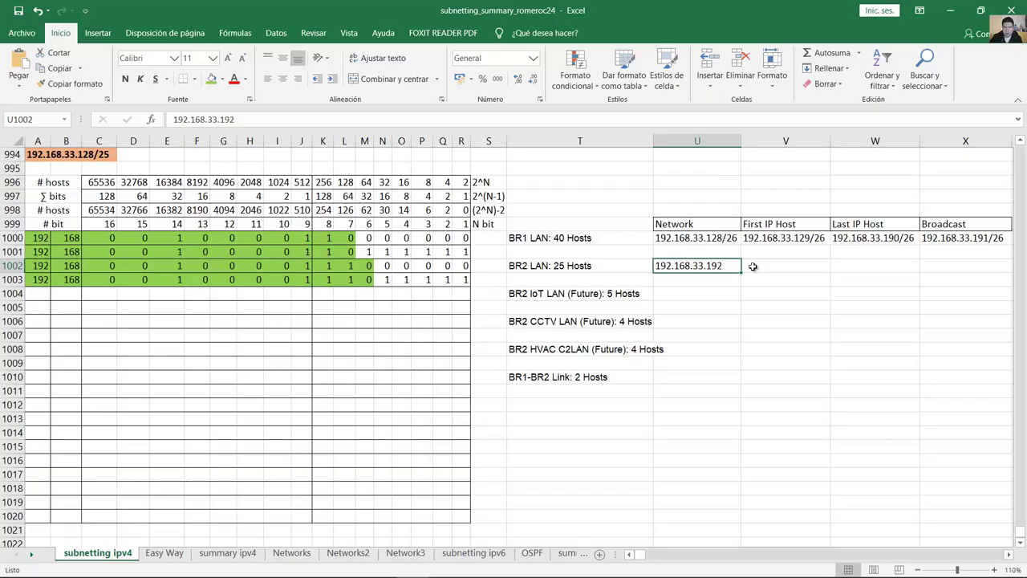
left_click(988, 238)
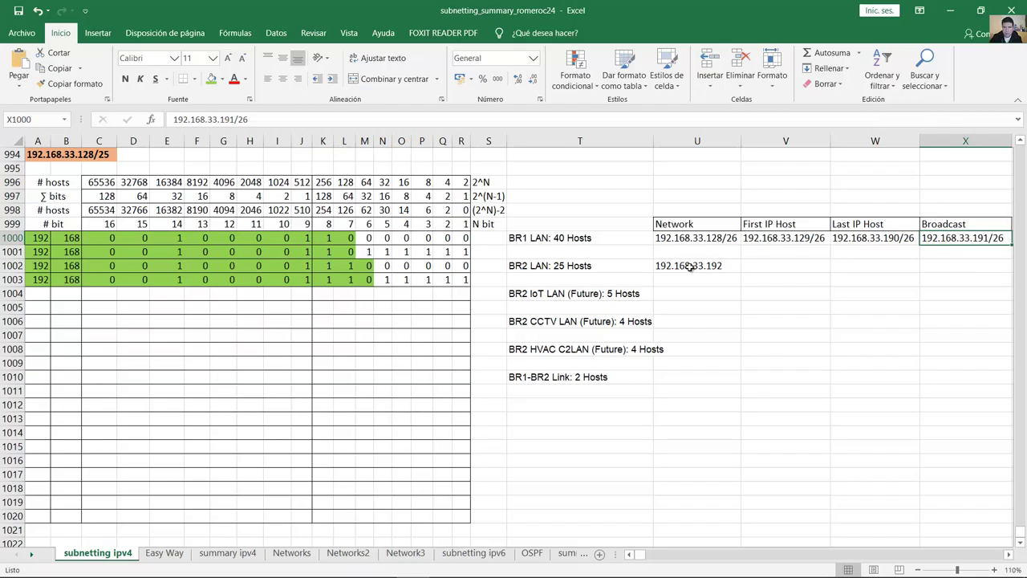
left_click(690, 267)
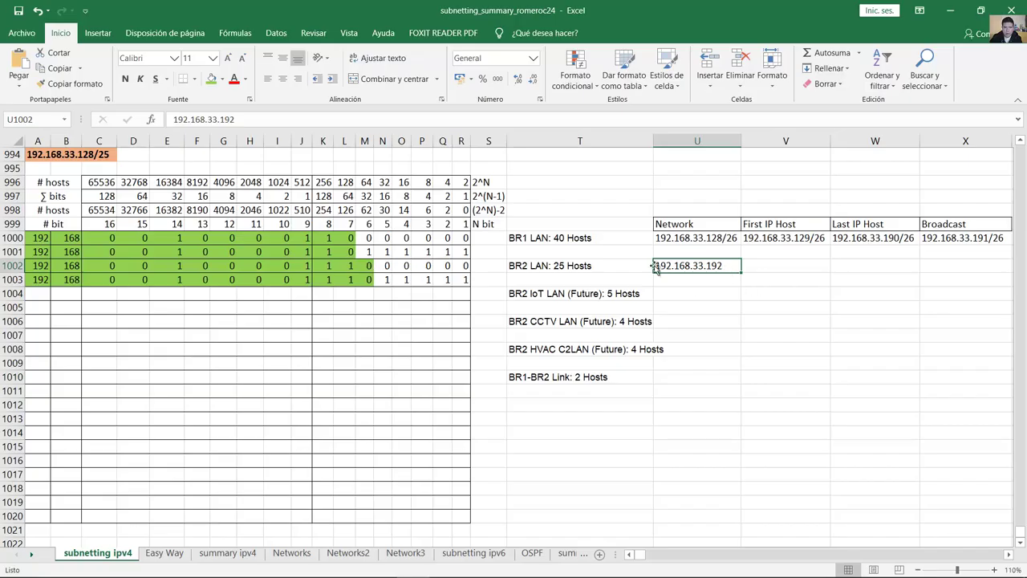
Step: Check the BR2 LAN network bits and append /27 to make 192.168.33.192/27 in U1002
left_click(40, 266)
left_click(68, 265)
left_click(100, 265)
left_click_drag(187, 266, 327, 268)
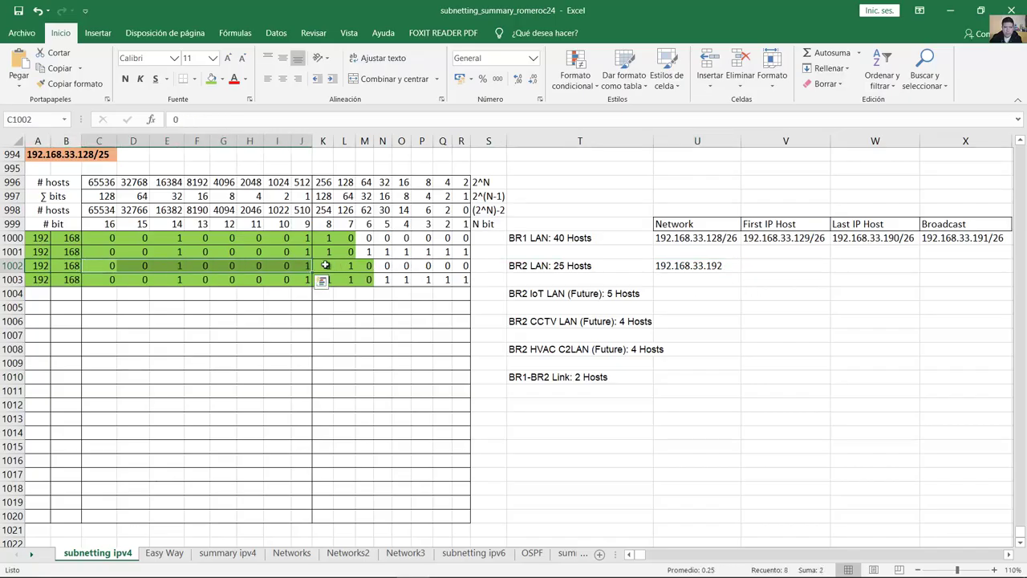
left_click(341, 265)
left_click(369, 266)
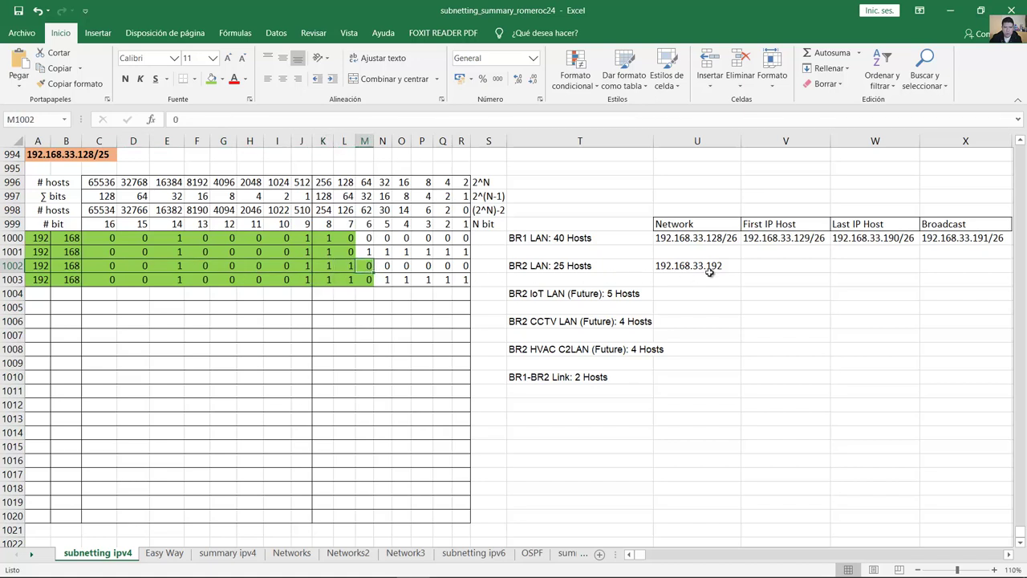
double_click(727, 265)
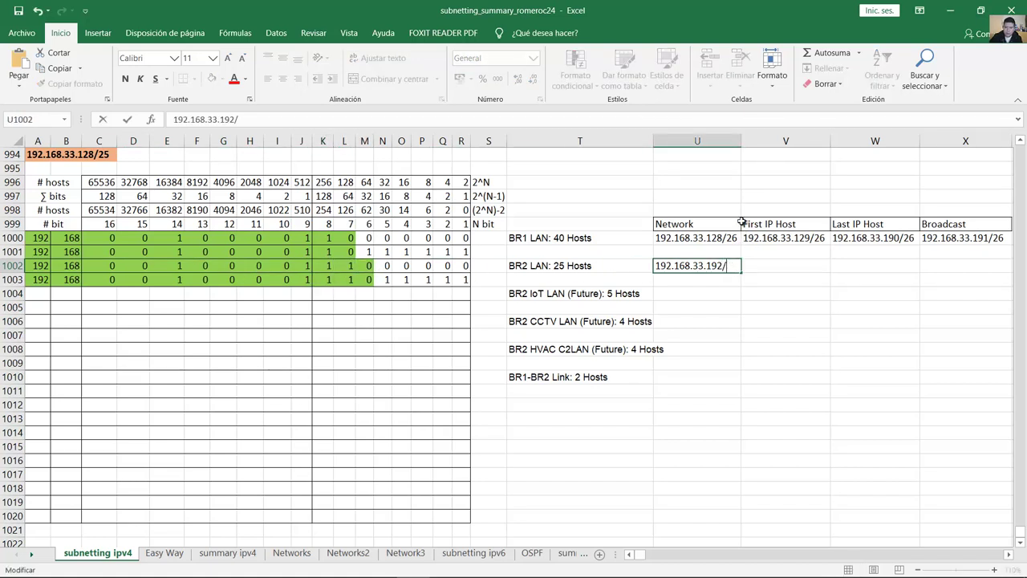
key("Return")
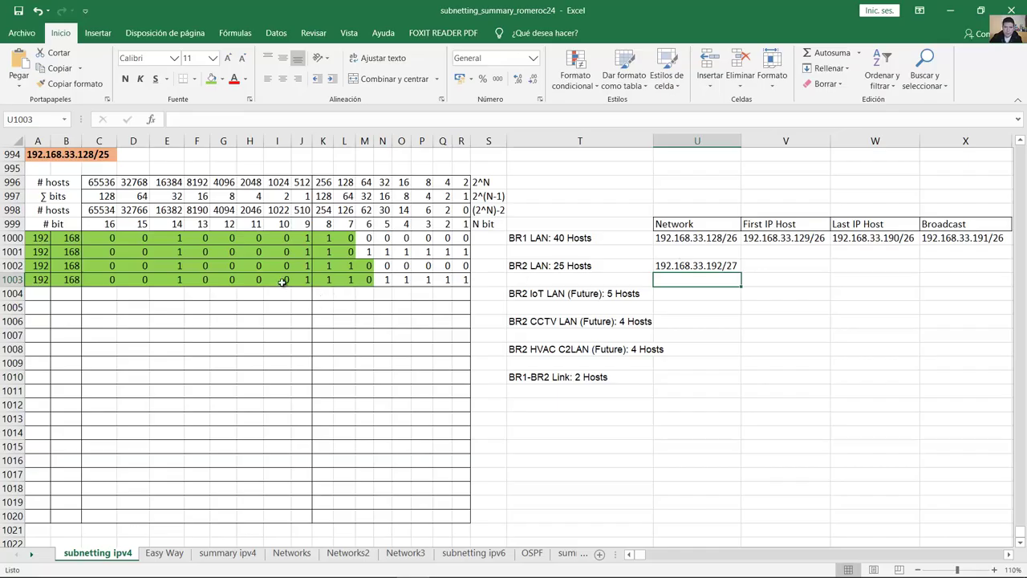
Step: Review the broadcast bit row in row 1003, counting its subnet and host bits
left_click(38, 279)
left_click(66, 279)
left_click_drag(102, 281, 457, 279)
left_click(322, 280)
left_click(340, 280)
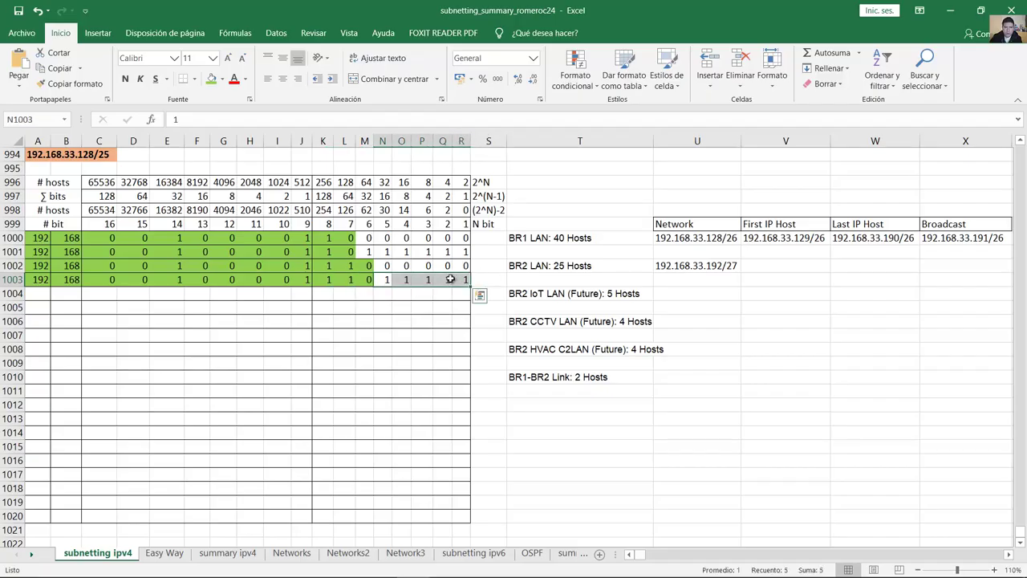
left_click_drag(371, 197, 367, 278)
left_click_drag(386, 279, 465, 279)
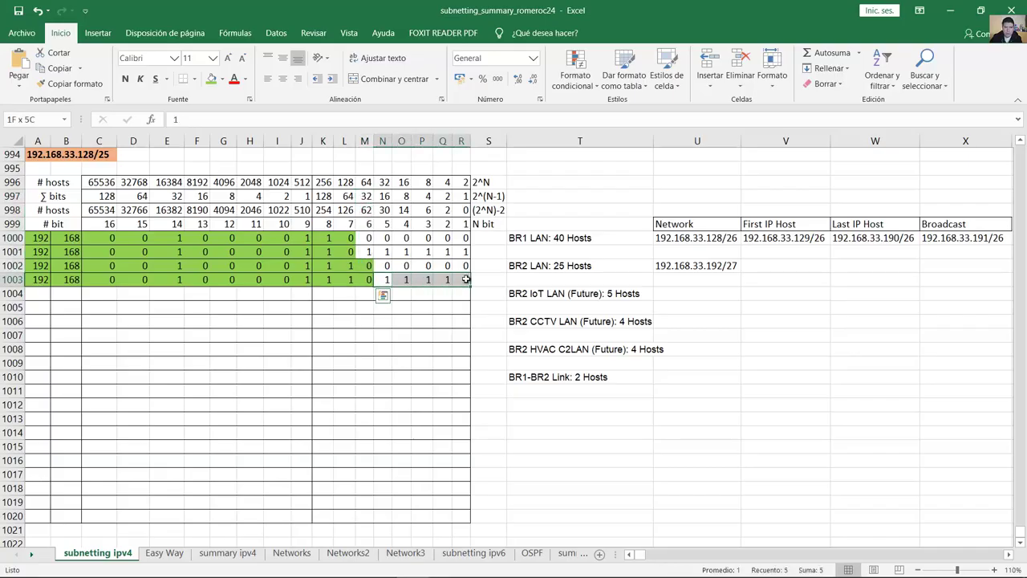
left_click_drag(317, 279, 466, 280)
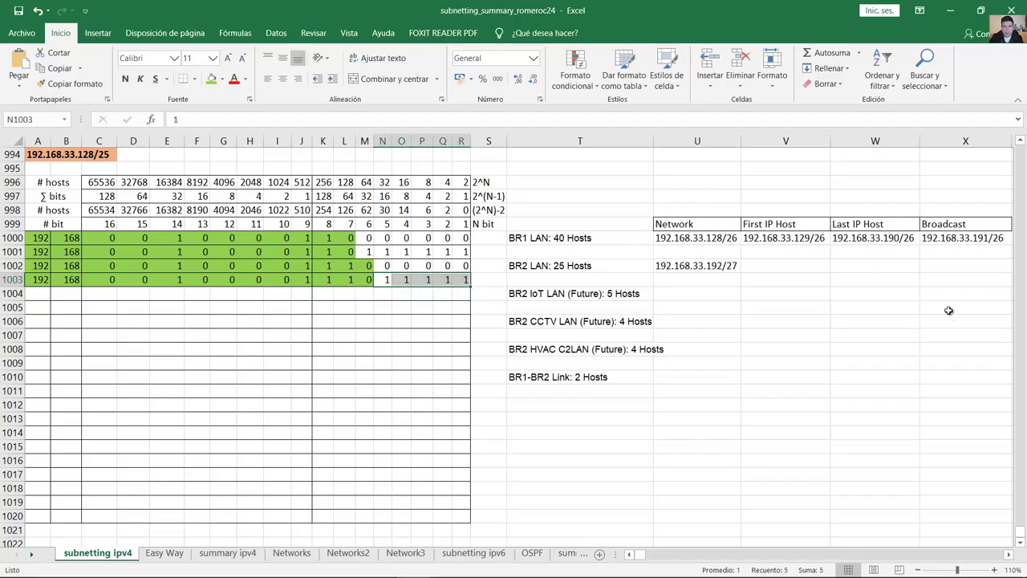
Step: Enter the BR2 LAN broadcast address 192.168.33.223/27 in X1002
left_click(947, 269)
type("1")
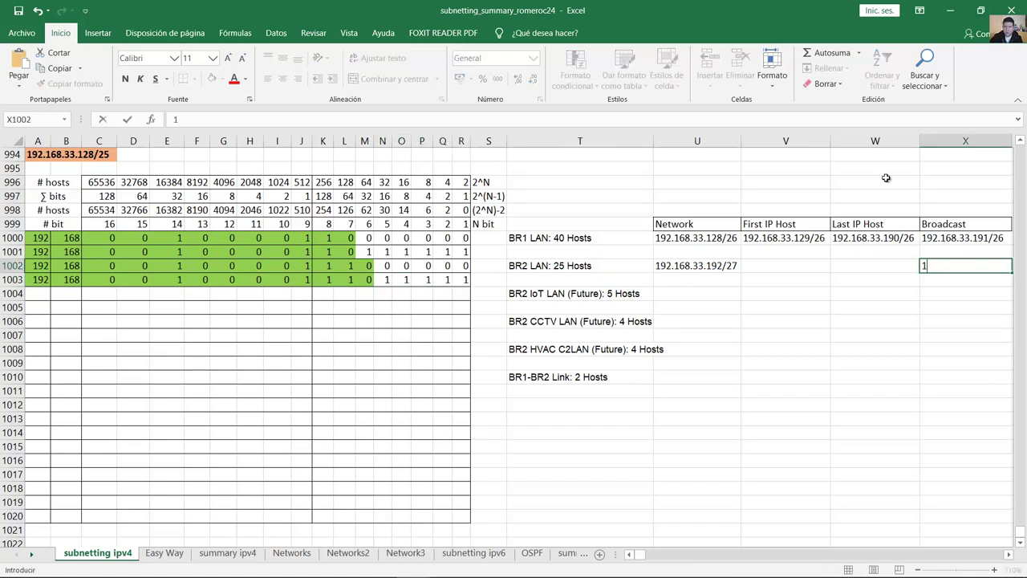
type("92.168.33.22")
type("23")
type("/27")
key("Return")
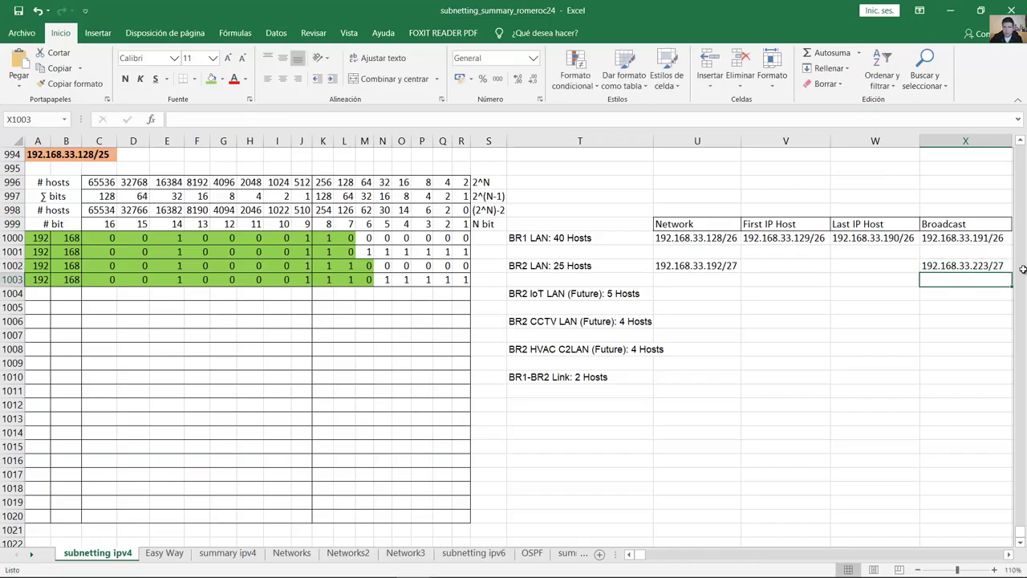
Step: Fill first host 192.168.33.193/27 in V1002 from a copy of the network address
left_click(985, 265)
left_click(774, 267)
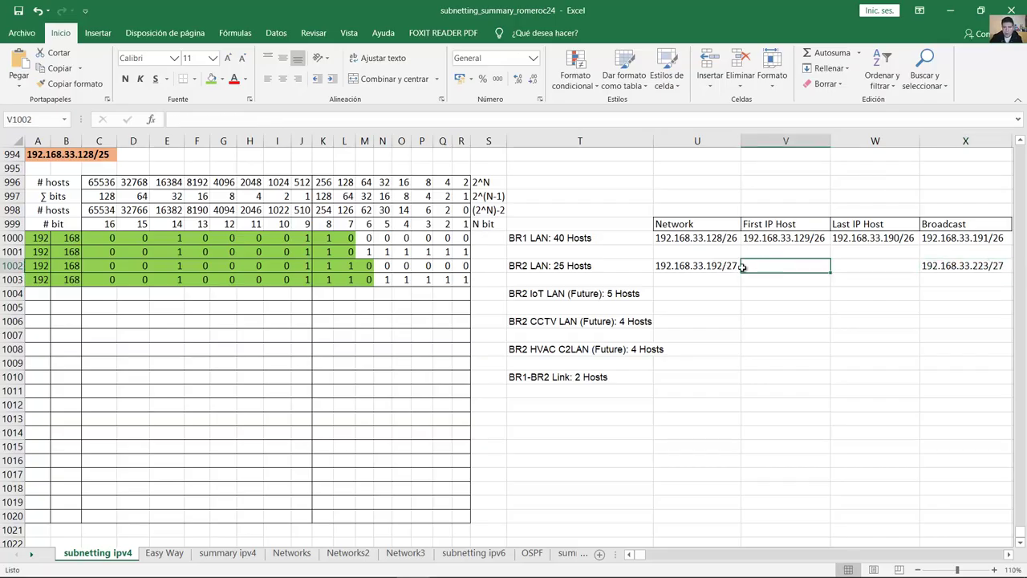
left_click(715, 270)
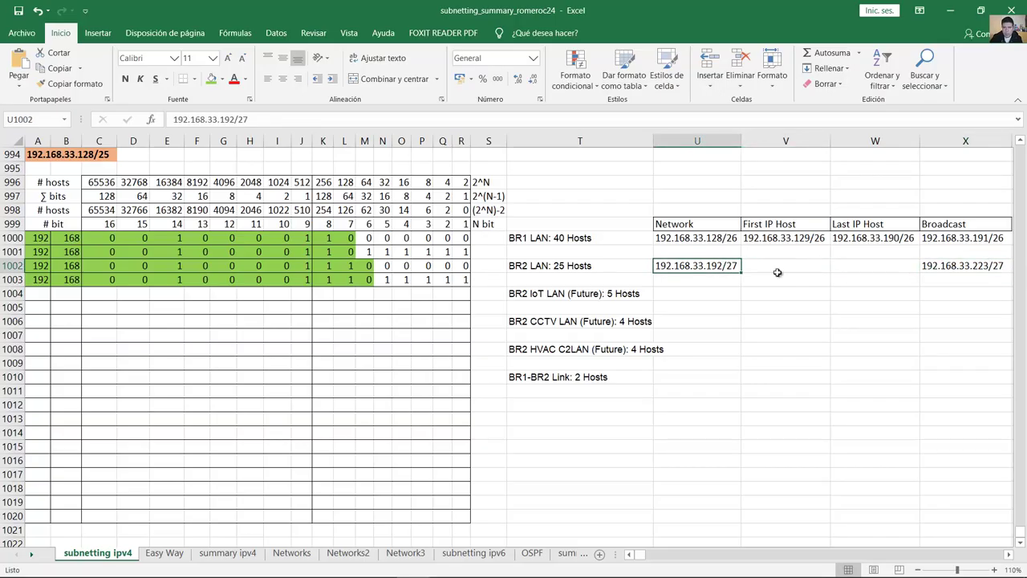
double_click(736, 266)
left_click_drag(736, 266, 626, 260)
key("ctrl+c")
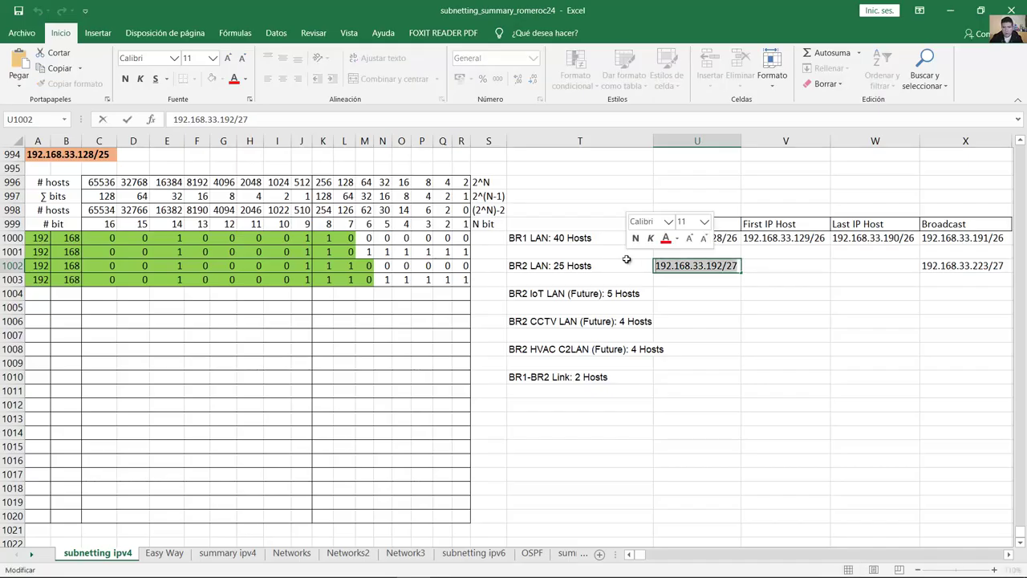
left_click(748, 266)
key("ctrl+v")
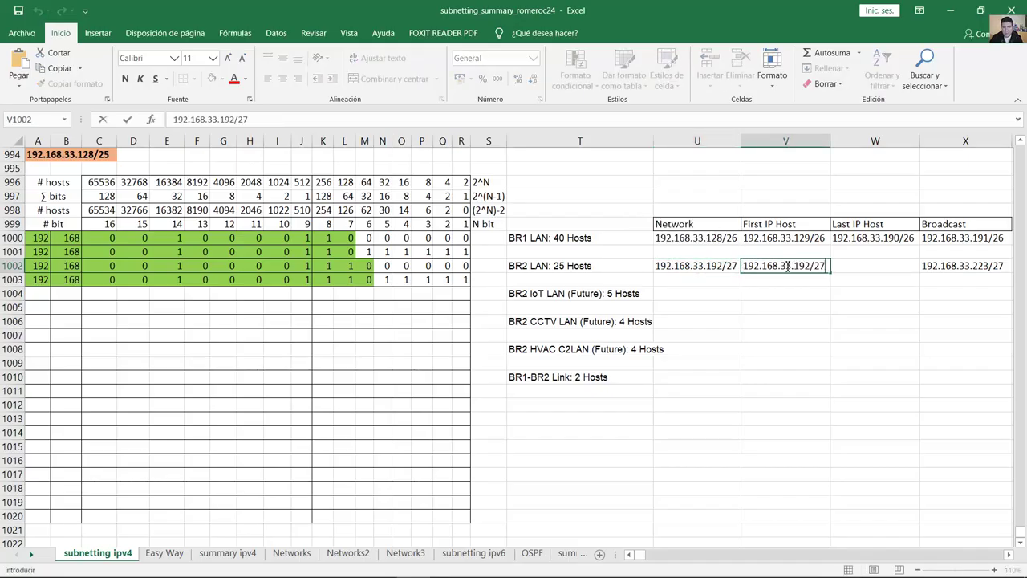
left_click_drag(813, 267, 807, 267)
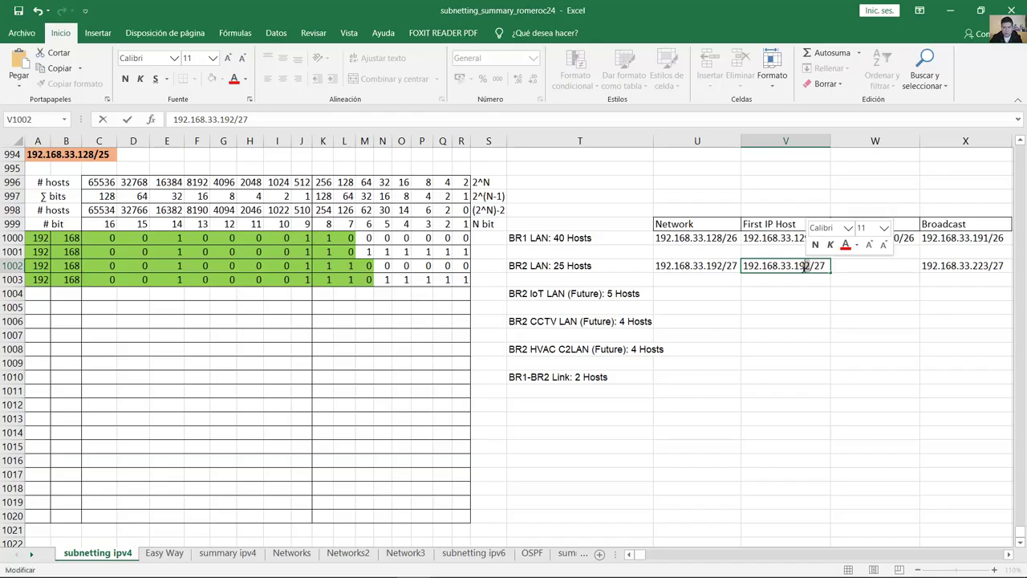
type("3")
left_click(839, 265)
Step: Fill last host 192.168.33.222/27 in W1002 from a copy of the broadcast address
left_click(928, 267)
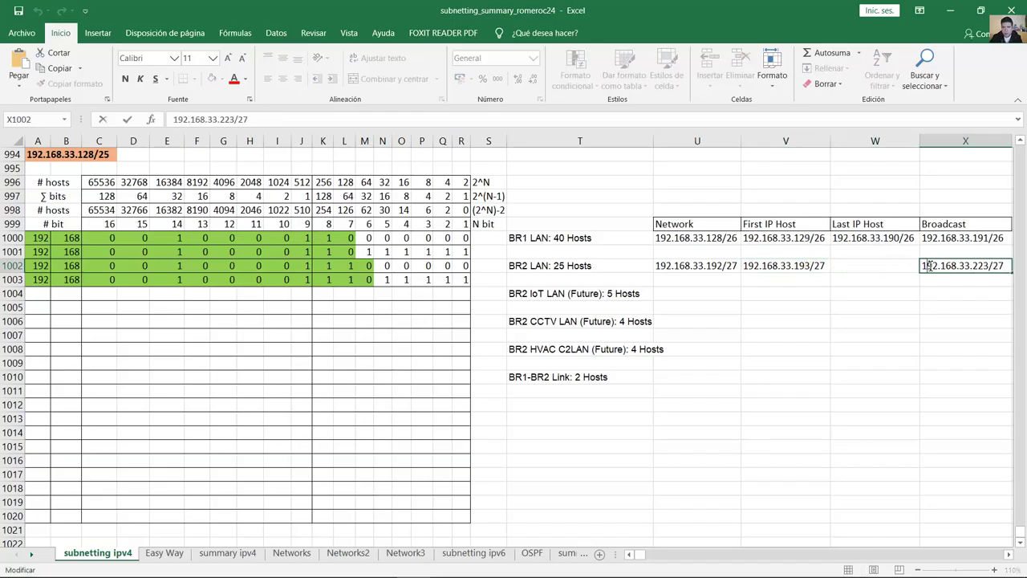
left_click(845, 263)
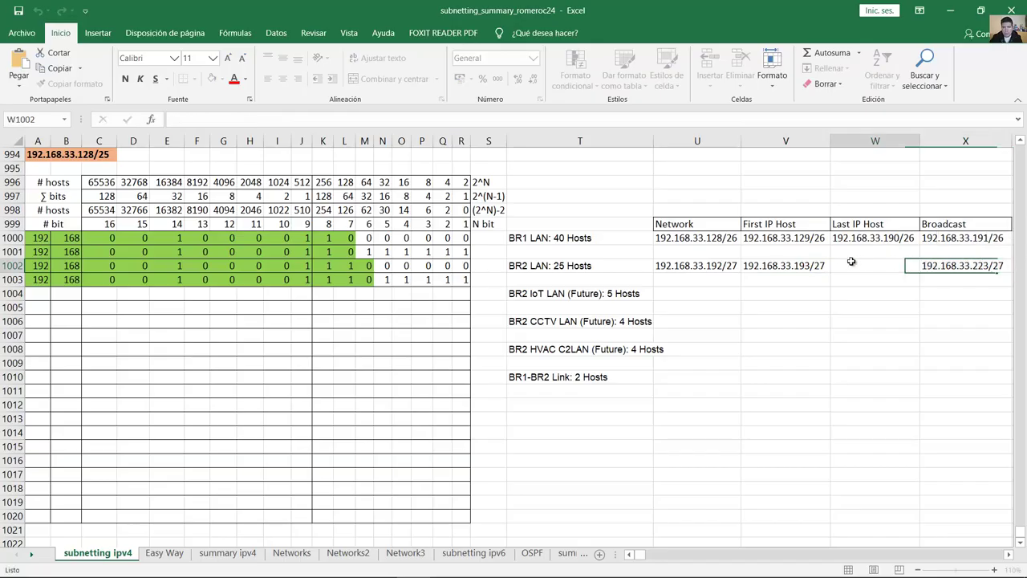
double_click(845, 264)
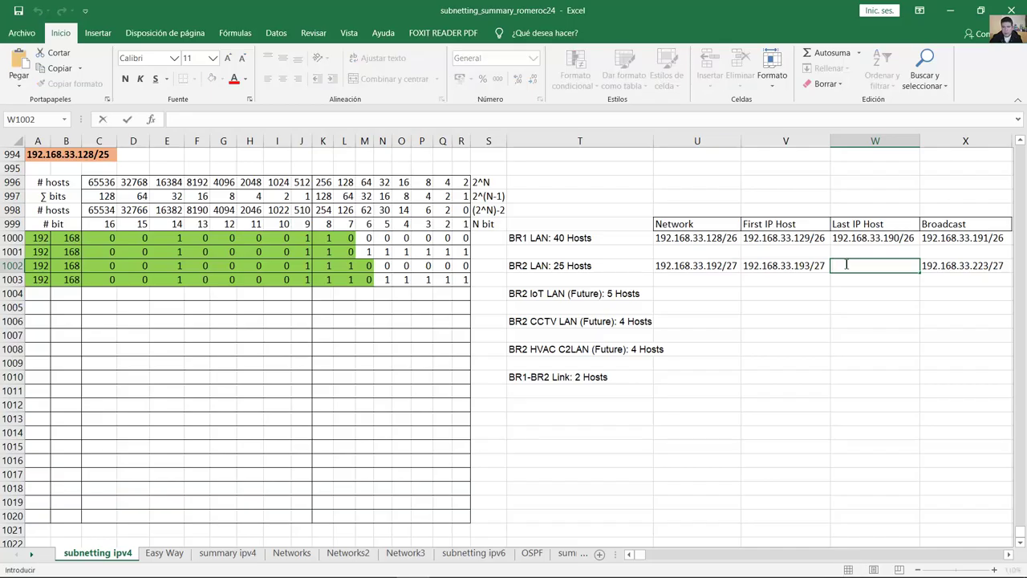
type("192.168.33.223/27")
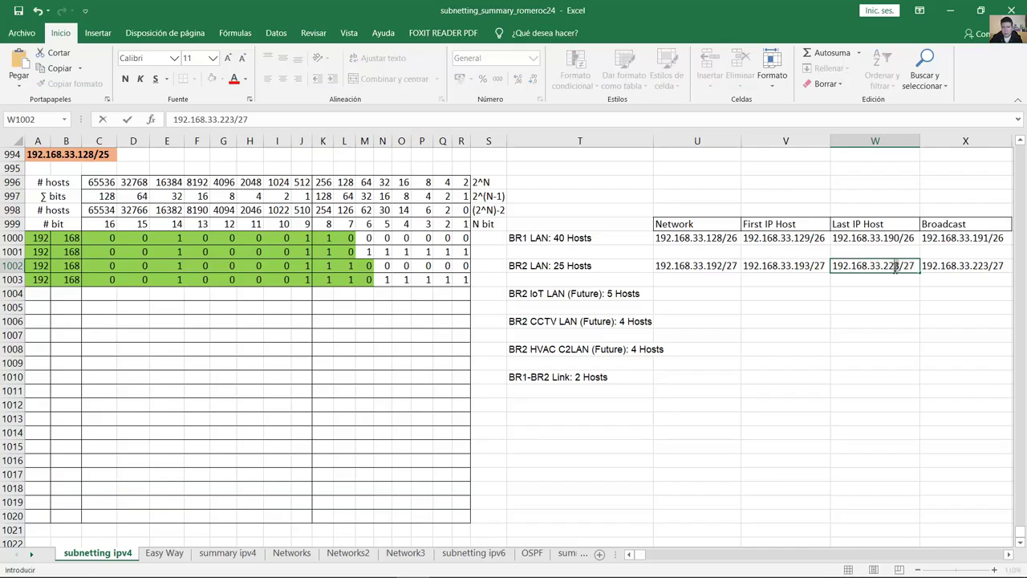
left_click_drag(893, 265, 900, 267)
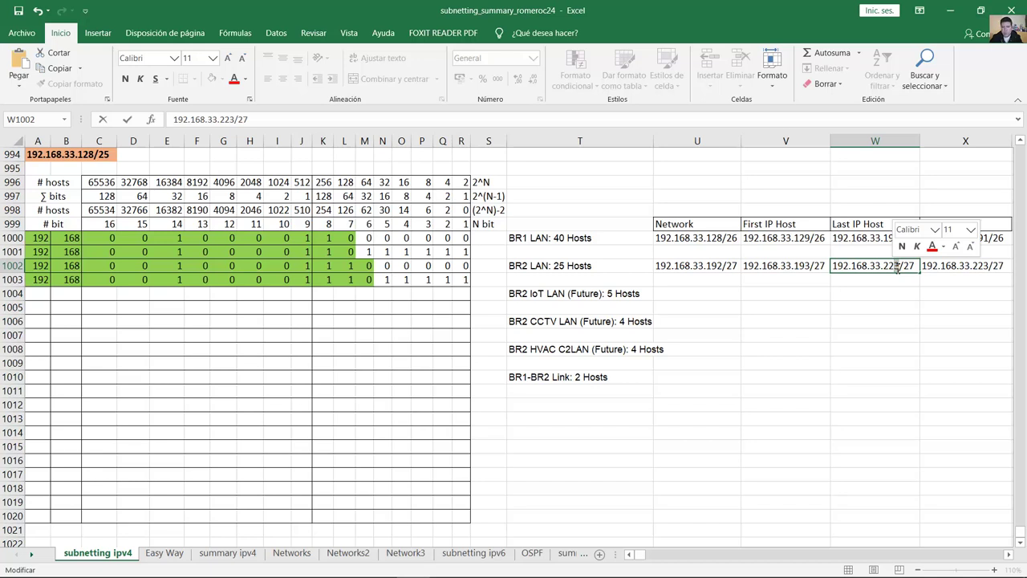
type("2")
key("Return")
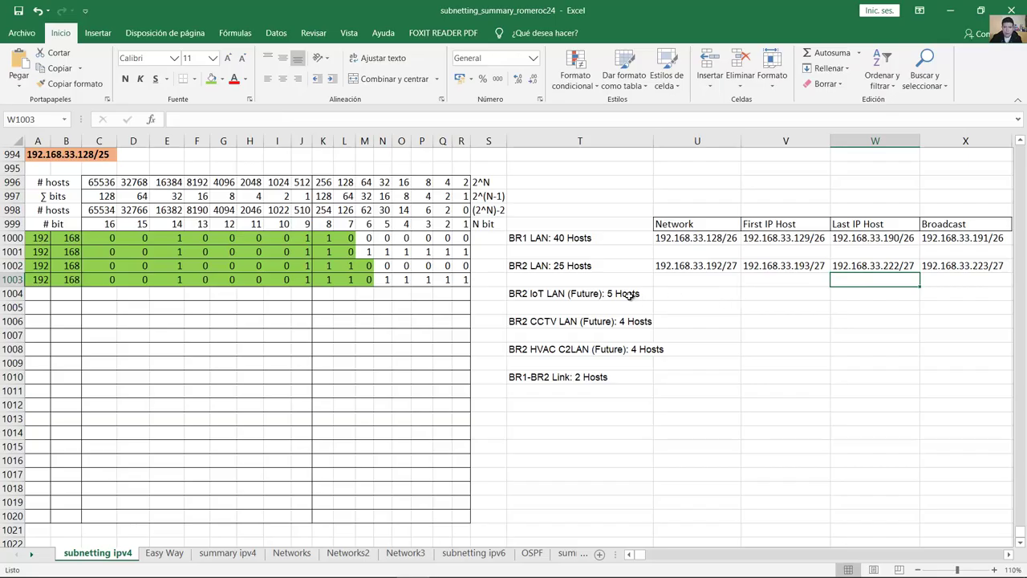
left_click(633, 296)
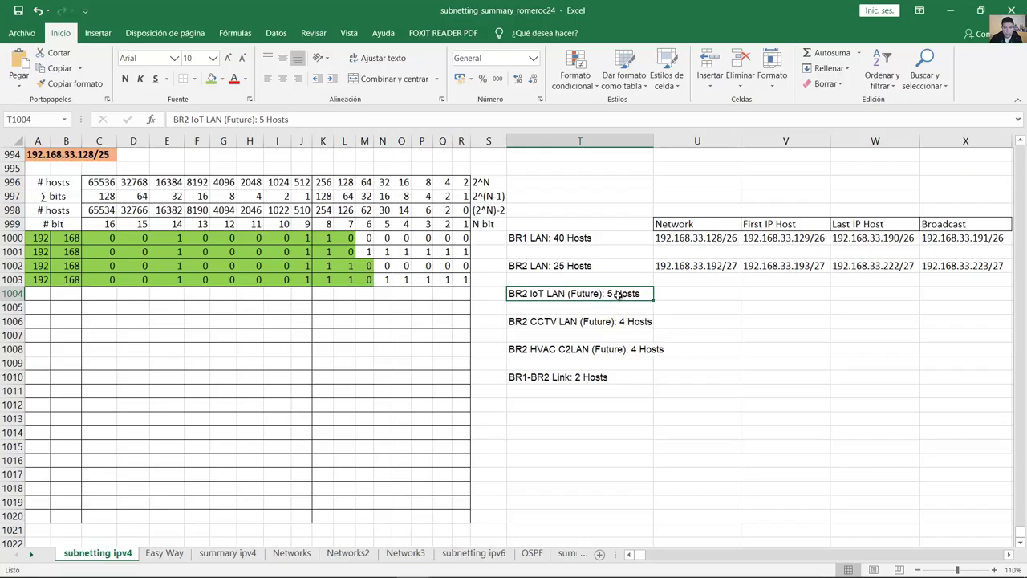
Step: Start row 1004 with 192, 168, third-octet bits 00100001 and fourth-octet bits 111
double_click(609, 293)
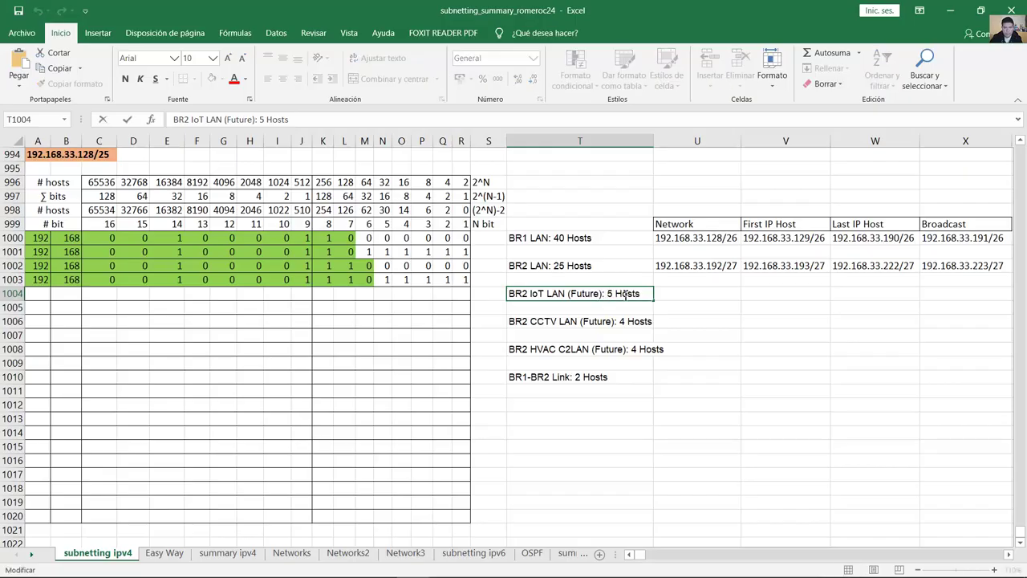
left_click(48, 294)
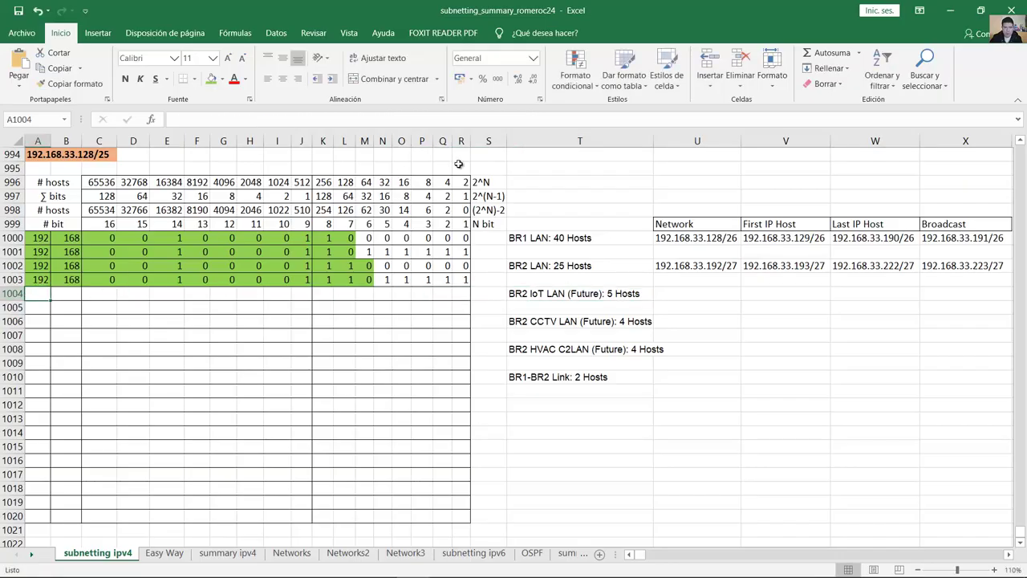
type("192")
key("Tab")
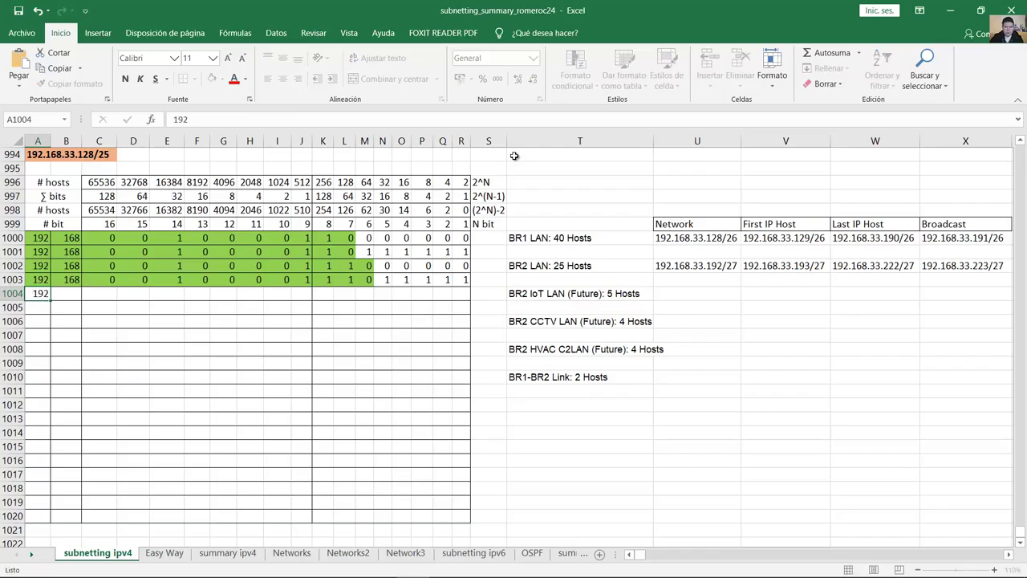
type("168")
key("Tab")
type("0")
key("Tab")
type("0")
key("Tab")
type("0")
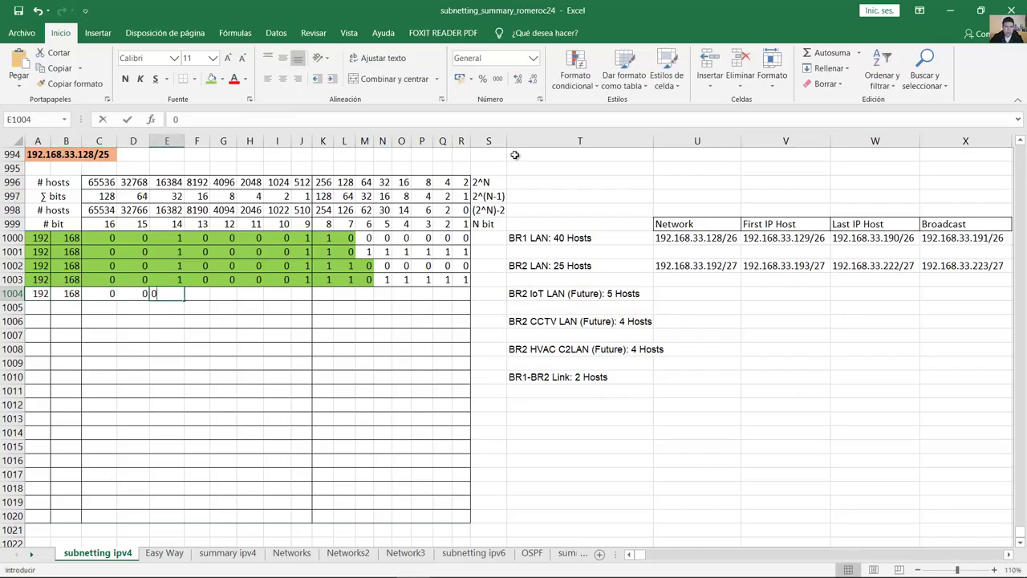
key("BackSpace")
type("1\t0\t0\t0\t0")
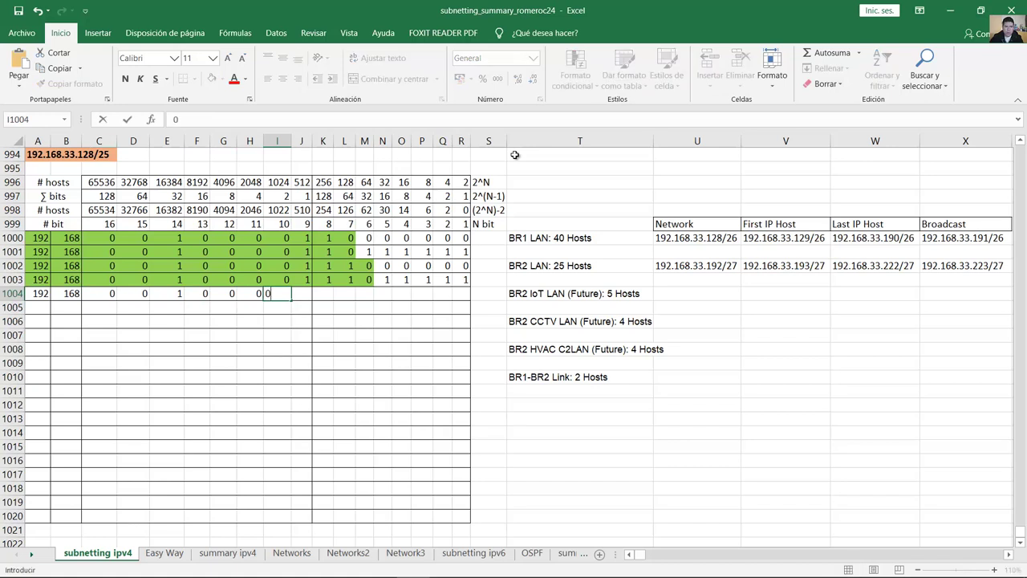
key("Tab")
type("1")
key("Tab")
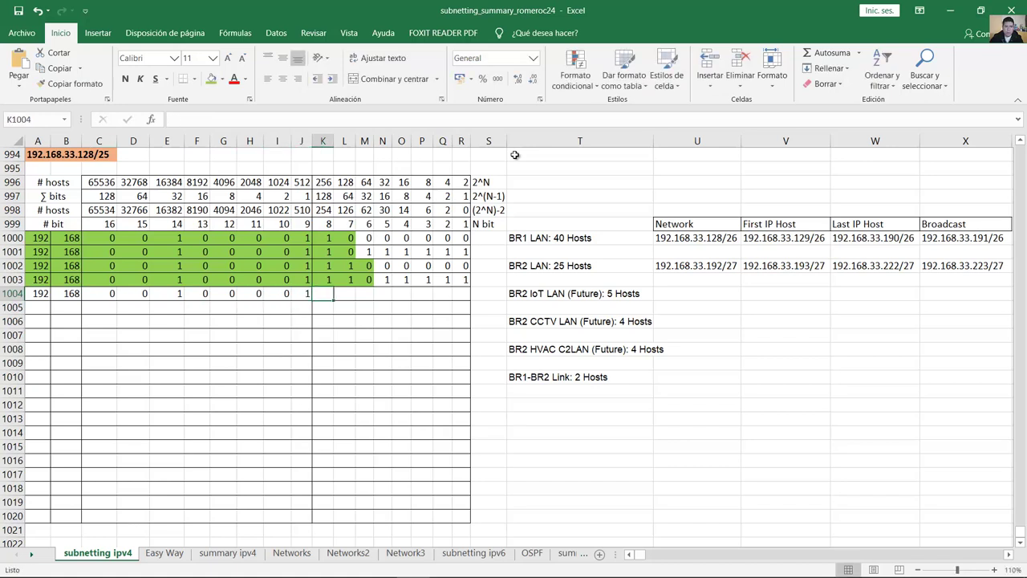
type("1")
key("Tab")
type("1")
key("Tab")
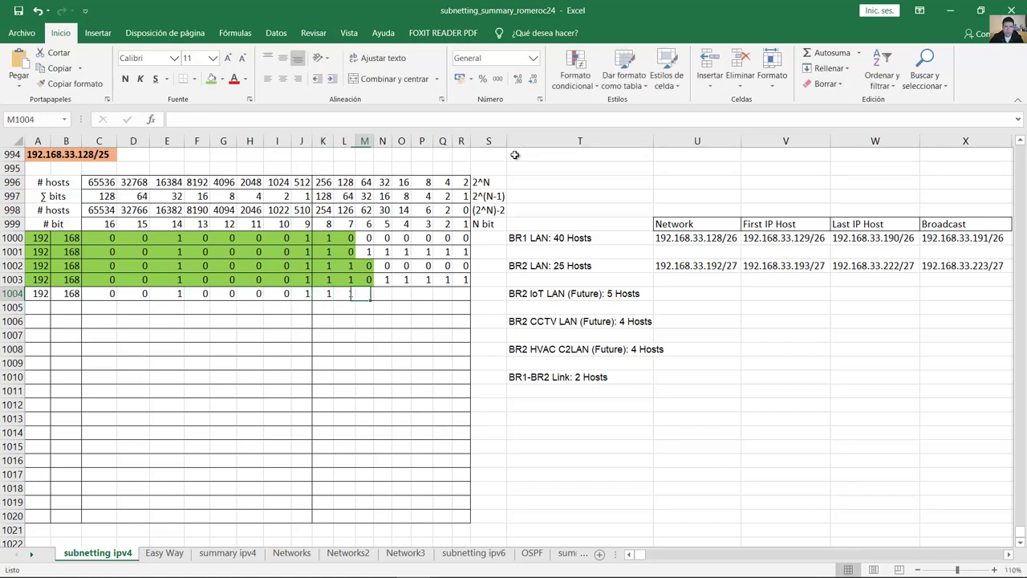
left_click_drag(363, 280, 464, 279)
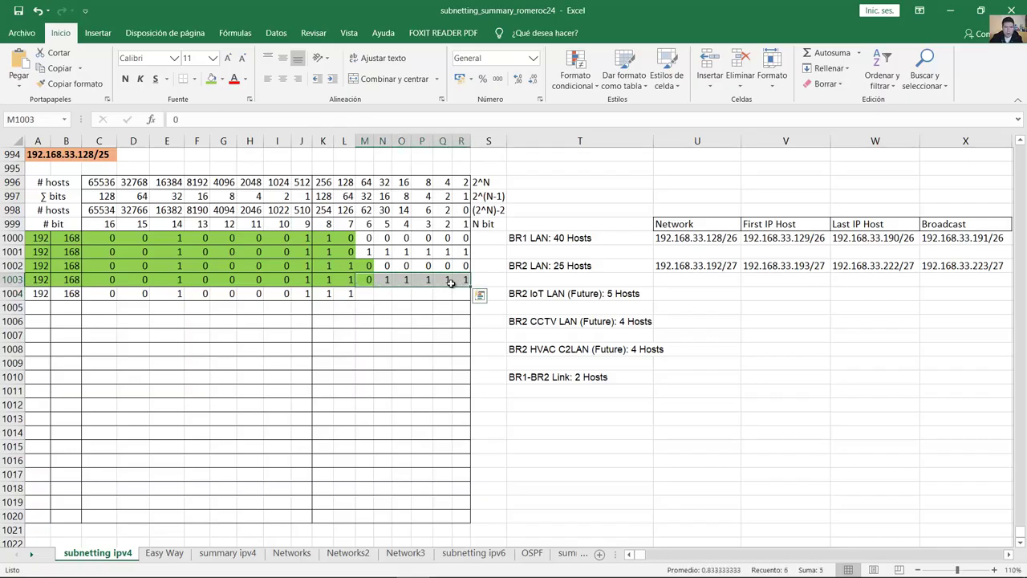
double_click(370, 293)
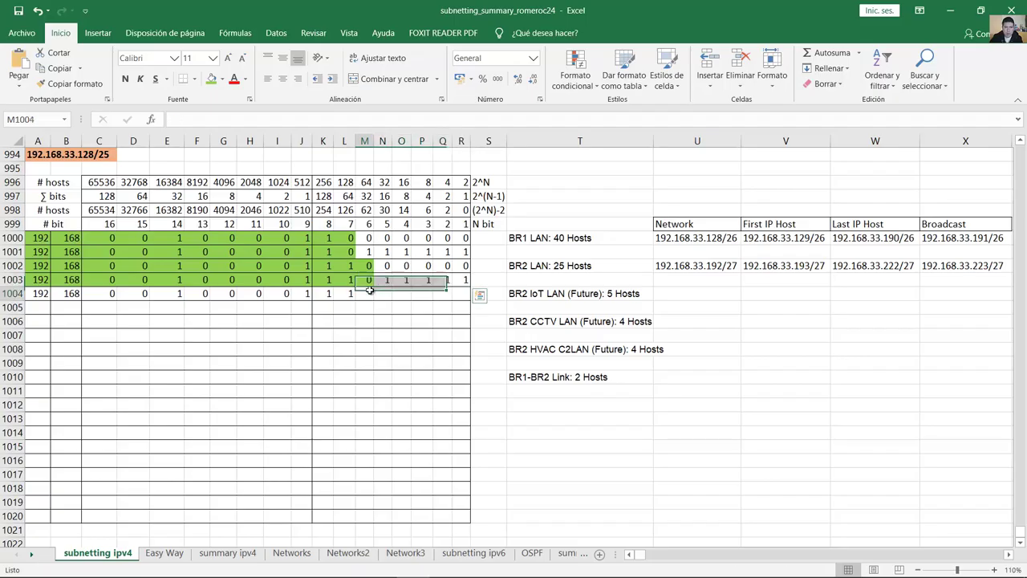
key("0")
key("Tab")
key("0")
key("Tab")
key("0")
key("Tab")
key("0")
key("Tab")
key("0")
key("Tab")
key("0")
key("Tab")
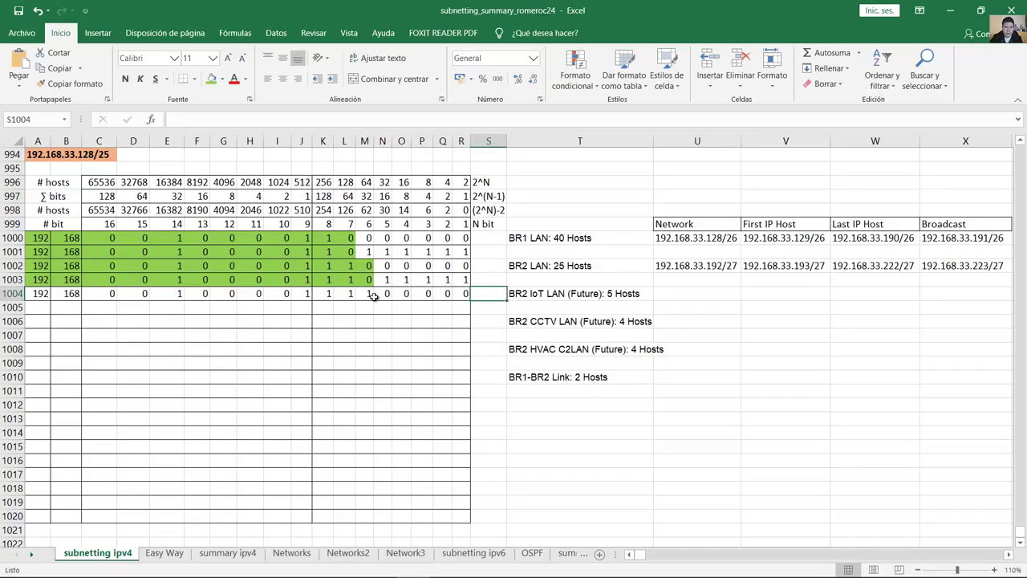
left_click(459, 293)
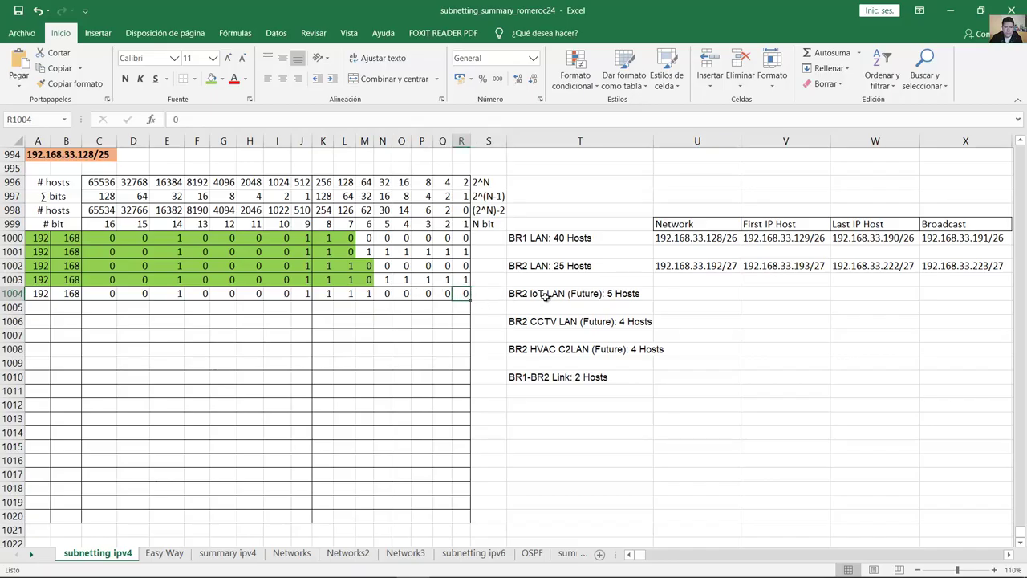
left_click(623, 294)
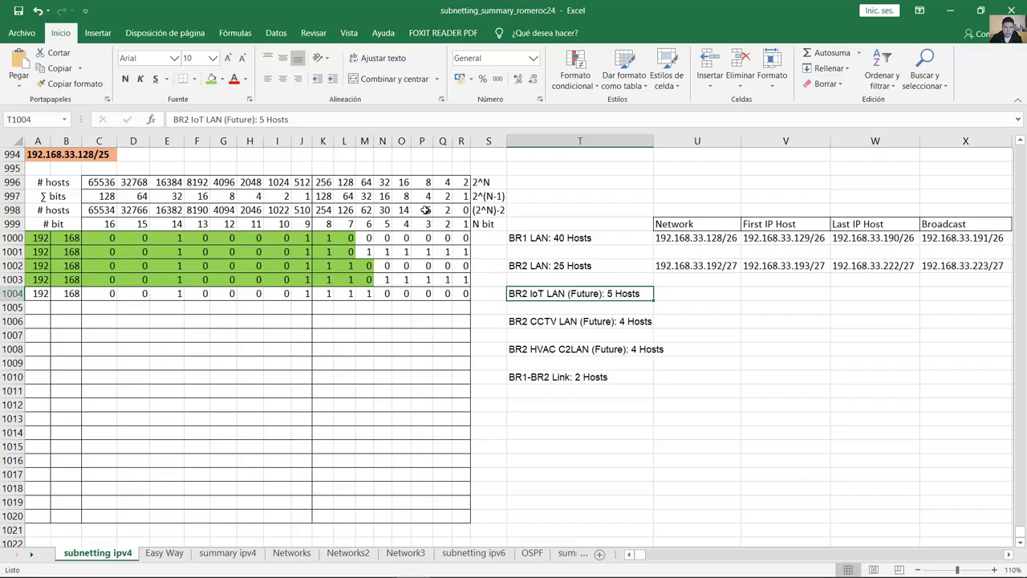
Step: Shade the network bits A1004:O1004 green
left_click_drag(52, 210, 404, 294)
left_click_drag(309, 293, 32, 293)
left_click(212, 80)
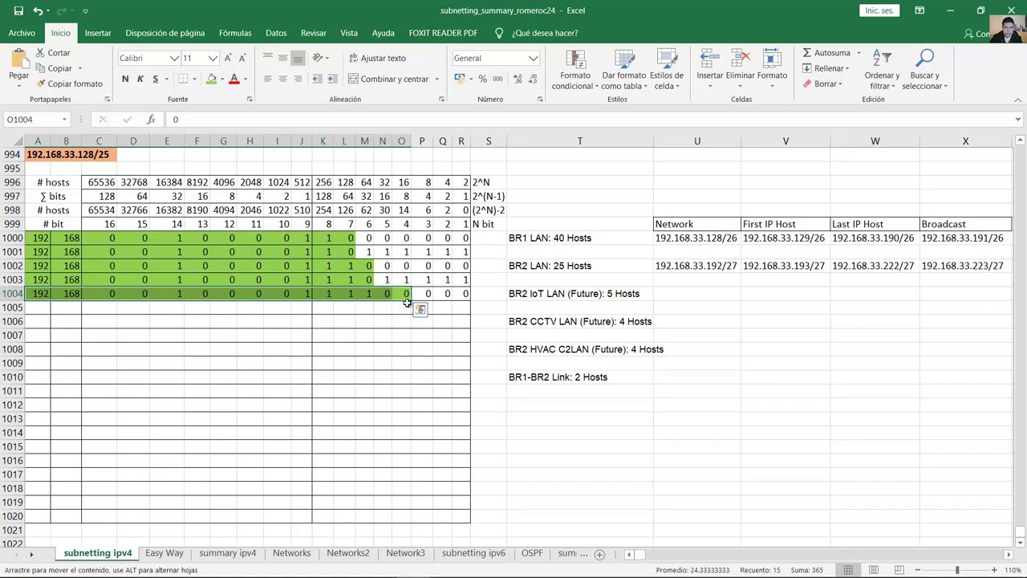
Step: Copy row 1004 into row 1005 and set its last three host bits to 1
left_click_drag(412, 310, 412, 317)
left_click(428, 307)
type("1")
key("Tab")
type("1")
key("Tab")
type("1")
key("Tab")
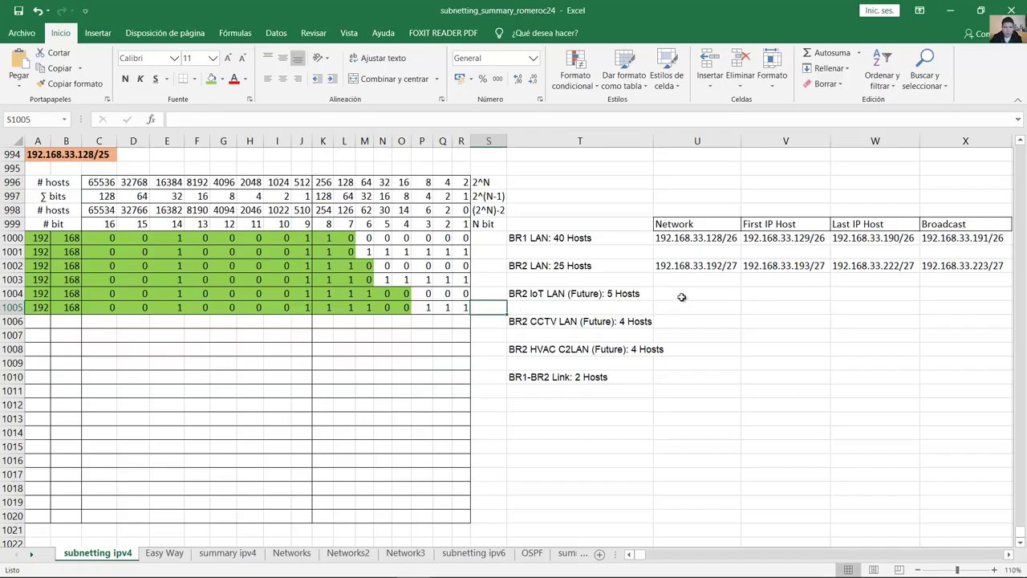
left_click(681, 295)
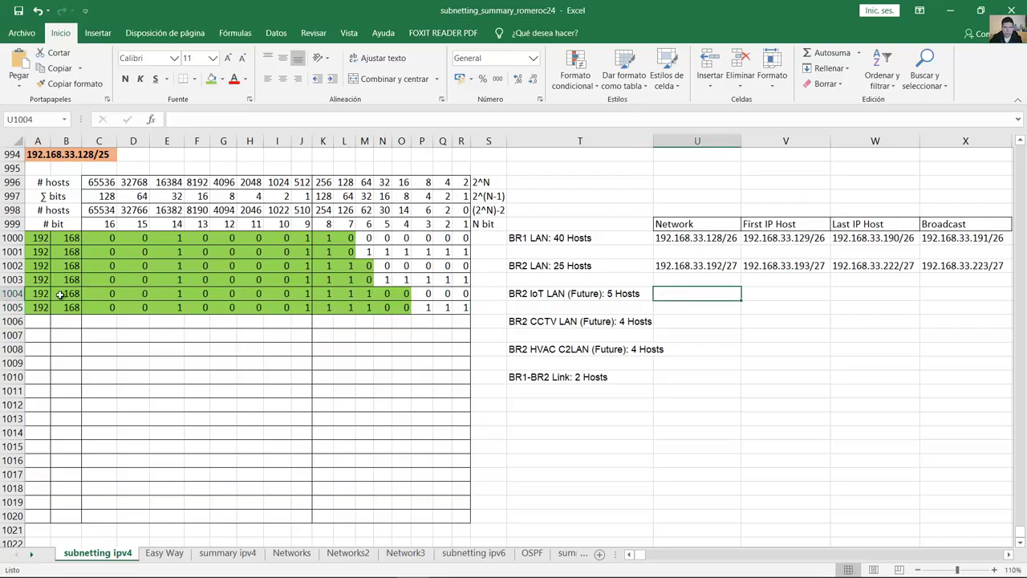
Step: Check row 1004's bits and enter 192.168.33.224 as the IoT LAN network in U1004
left_click(50, 294)
left_click_drag(98, 294, 466, 295)
left_click(325, 295)
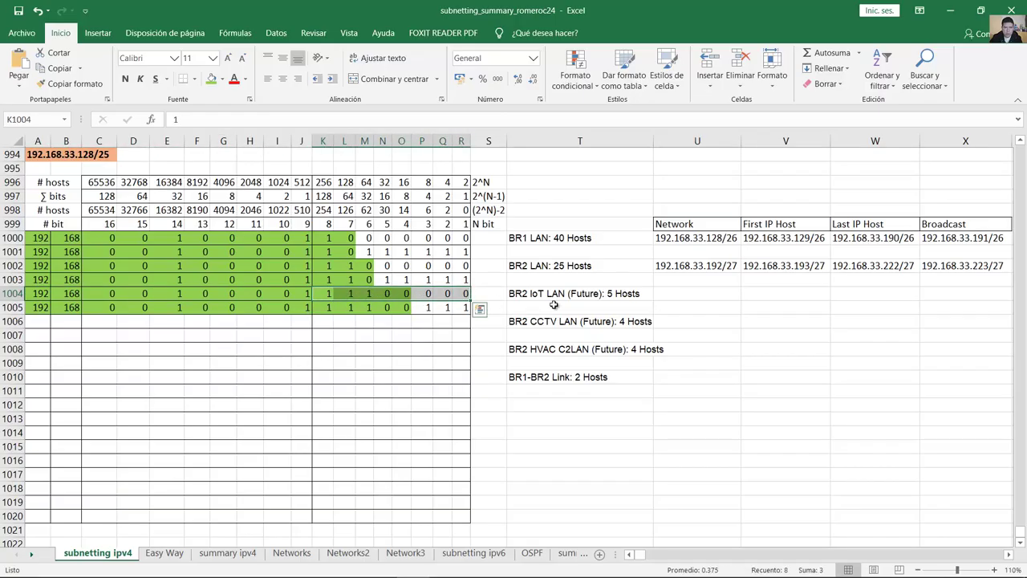
left_click(689, 294)
type("19")
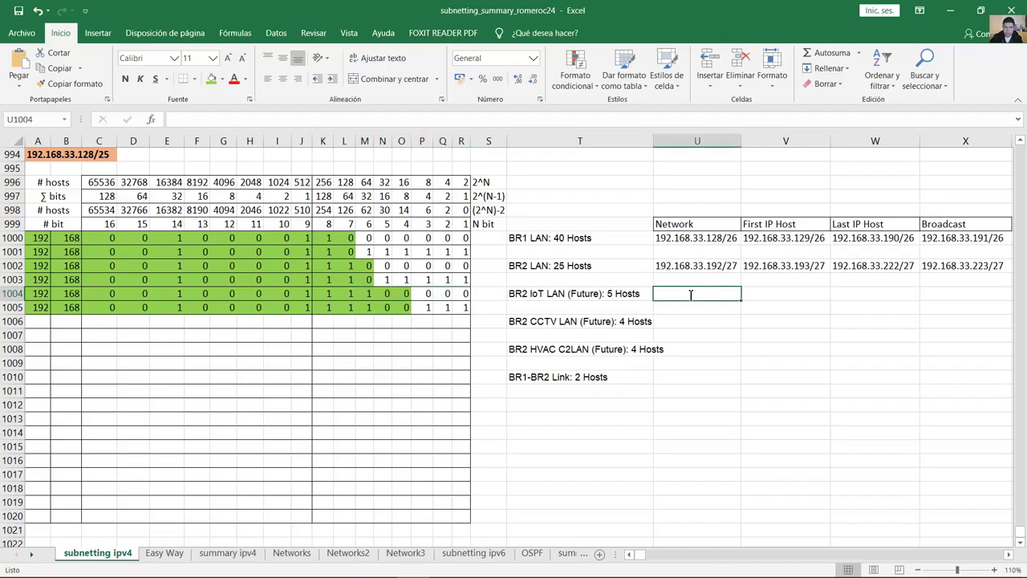
type("2.168.33.224")
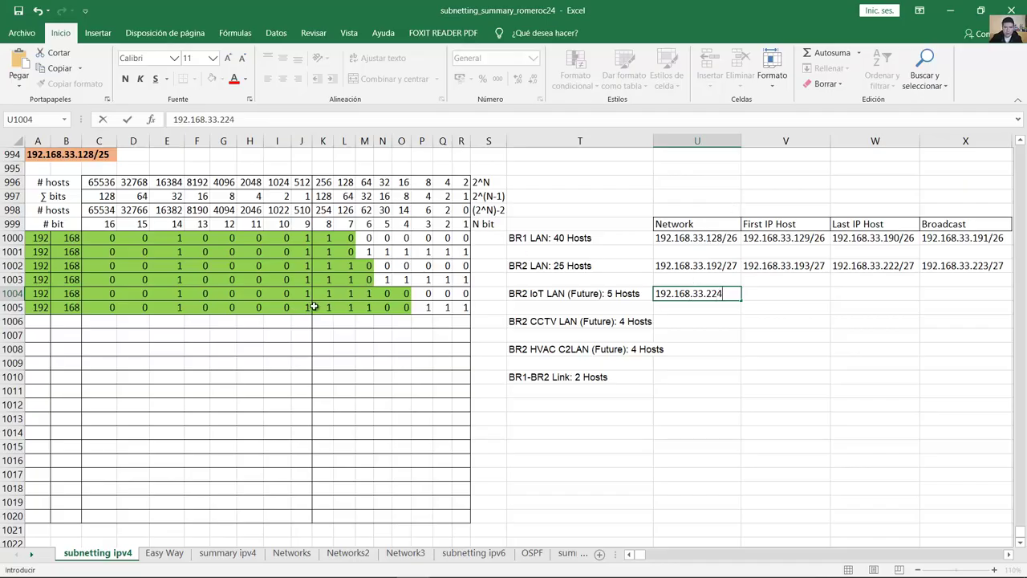
left_click(320, 306)
Step: Count the 29 network bits and append /29 to the IoT network address
left_click(40, 298)
left_click(68, 293)
left_click_drag(108, 293, 328, 294)
left_click(329, 293)
left_click(346, 294)
left_click(365, 294)
left_click(384, 294)
left_click(402, 294)
double_click(735, 294)
type("/29")
key("Return")
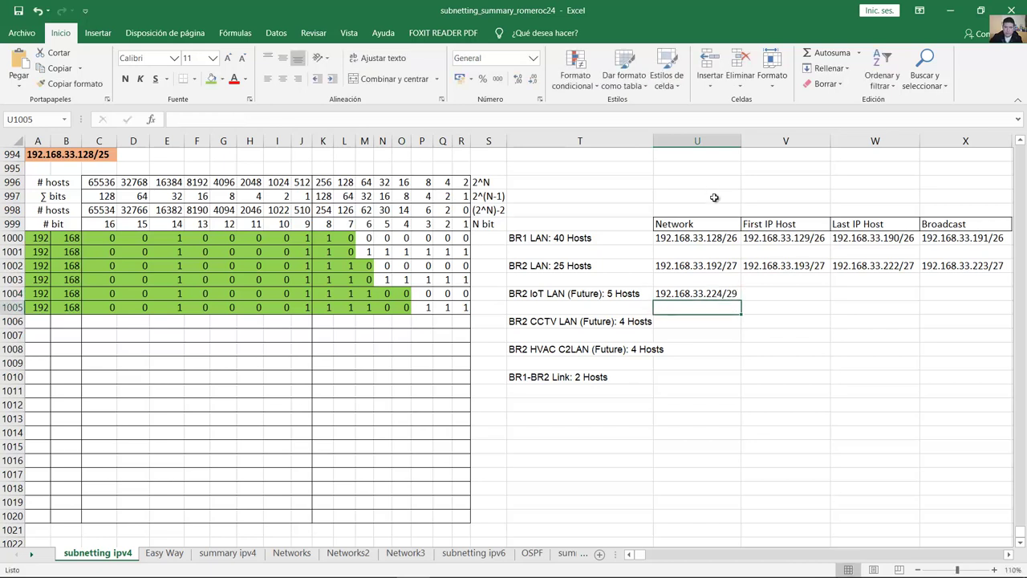
Step: Review the bits of broadcast row 1005
left_click(39, 307)
left_click(67, 307)
left_click_drag(105, 308, 462, 307)
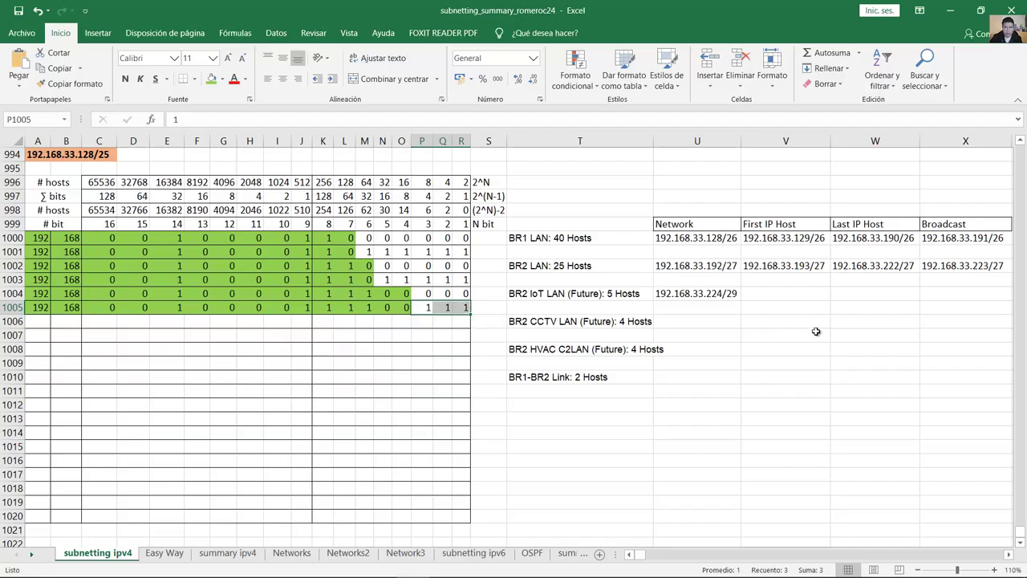
Step: Enter broadcast 192.168.33.231/29 in X1004 and compare it with the BR2 LAN addresses
left_click(935, 294)
type("19")
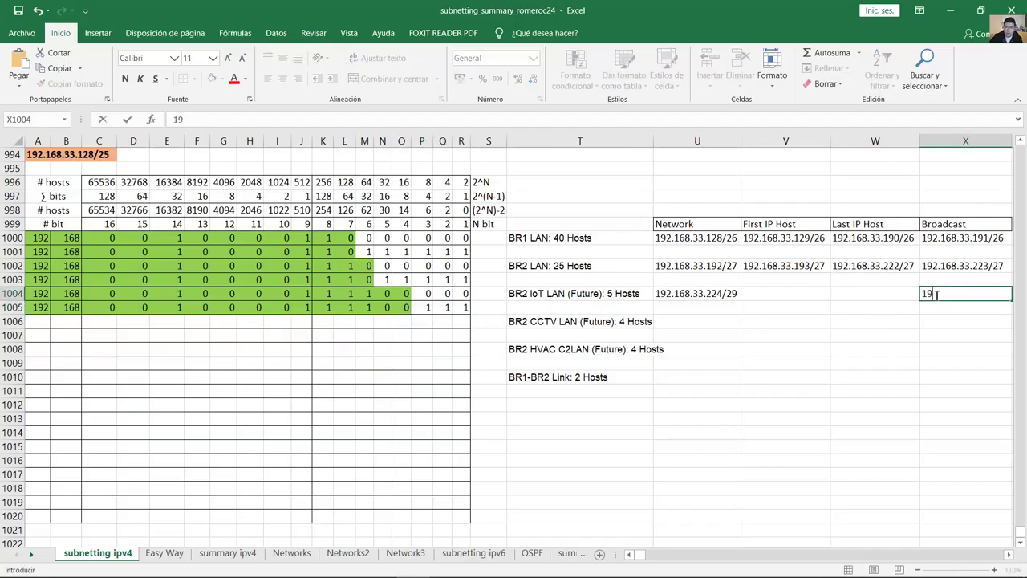
type("2.168.33.231/29")
key("Return")
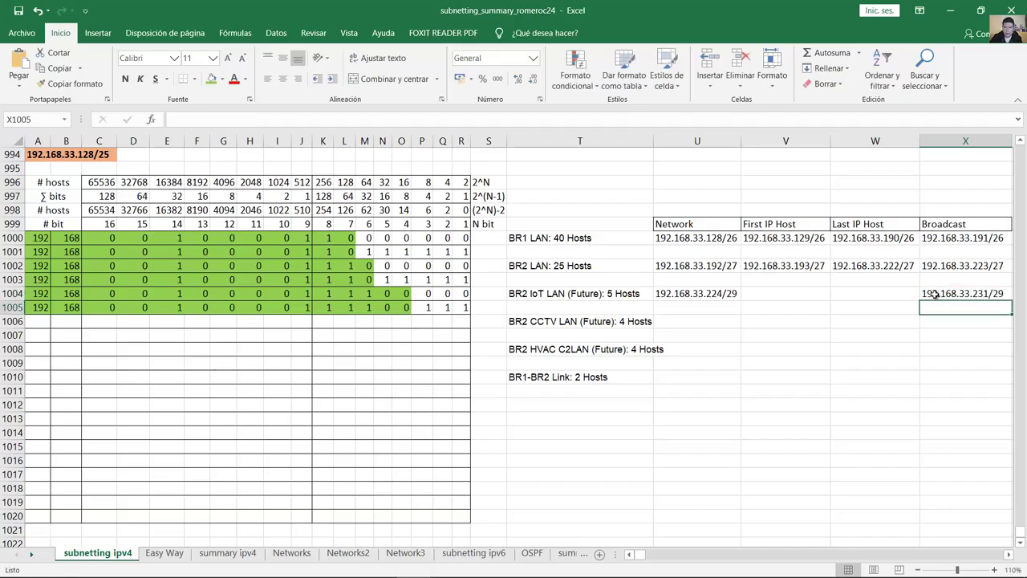
left_click(694, 294)
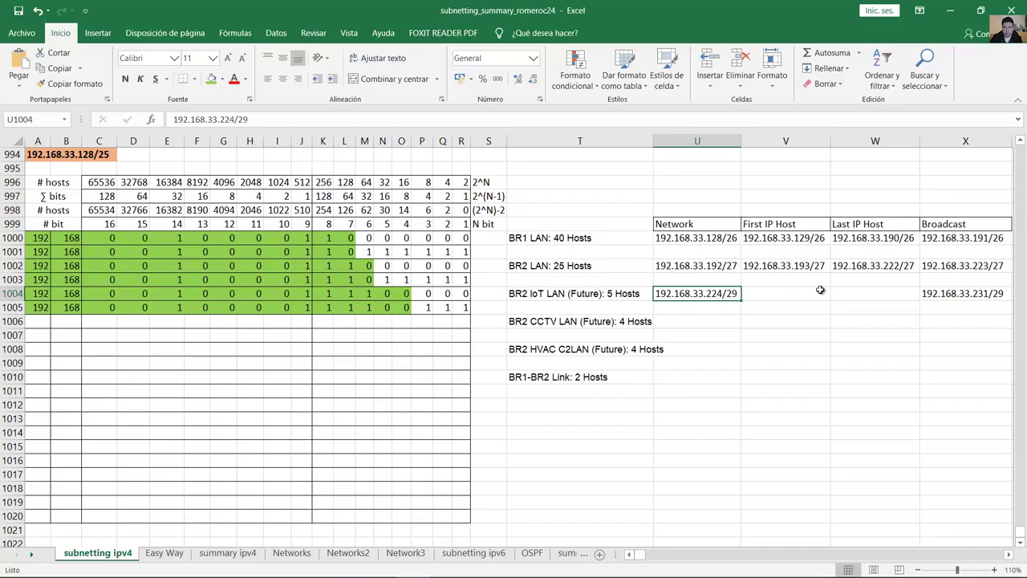
left_click(954, 269)
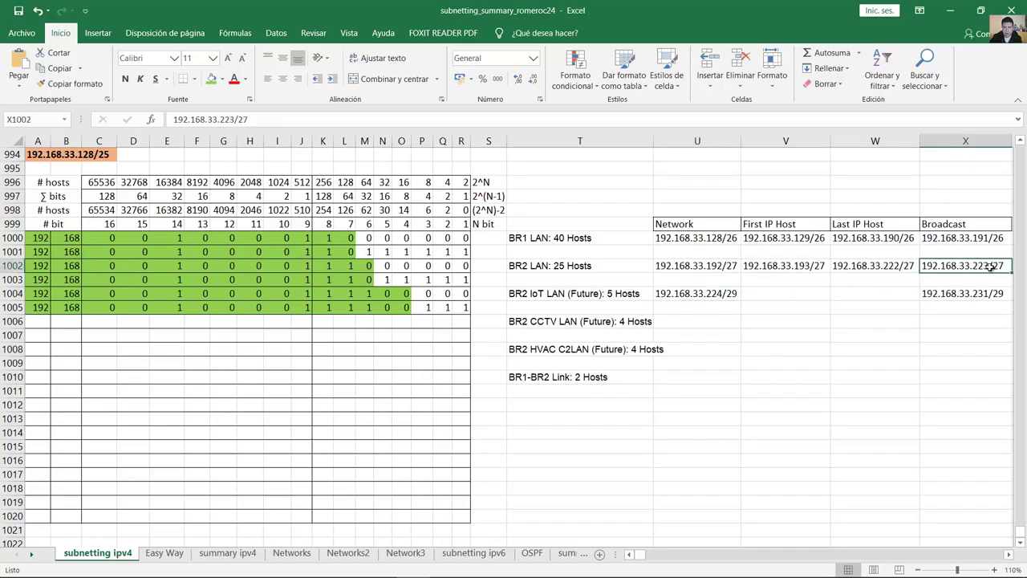
left_click(688, 292)
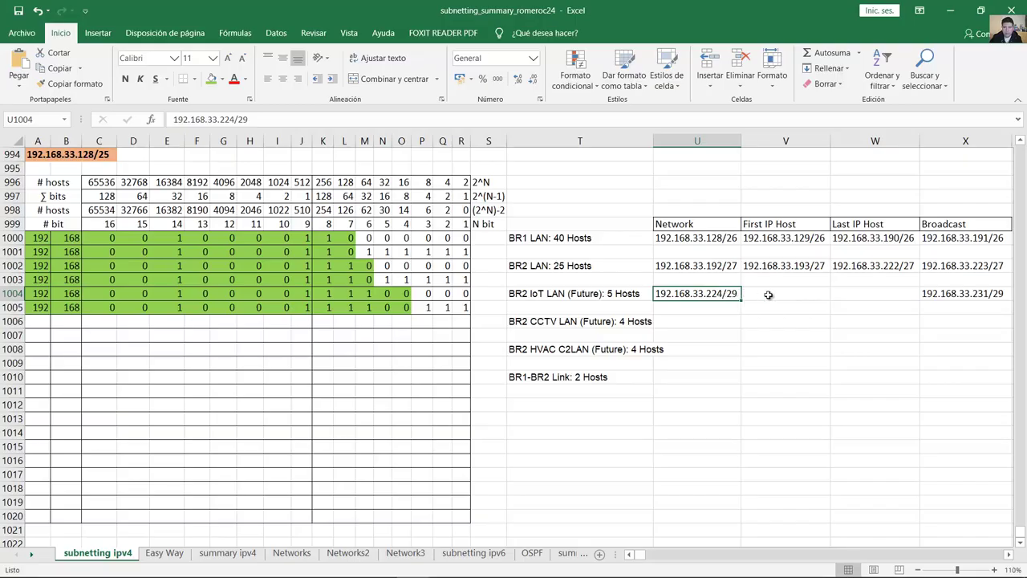
Step: Fill first host 192.168.33.225/29 in V1004 from a copy of the network address
left_click(768, 294)
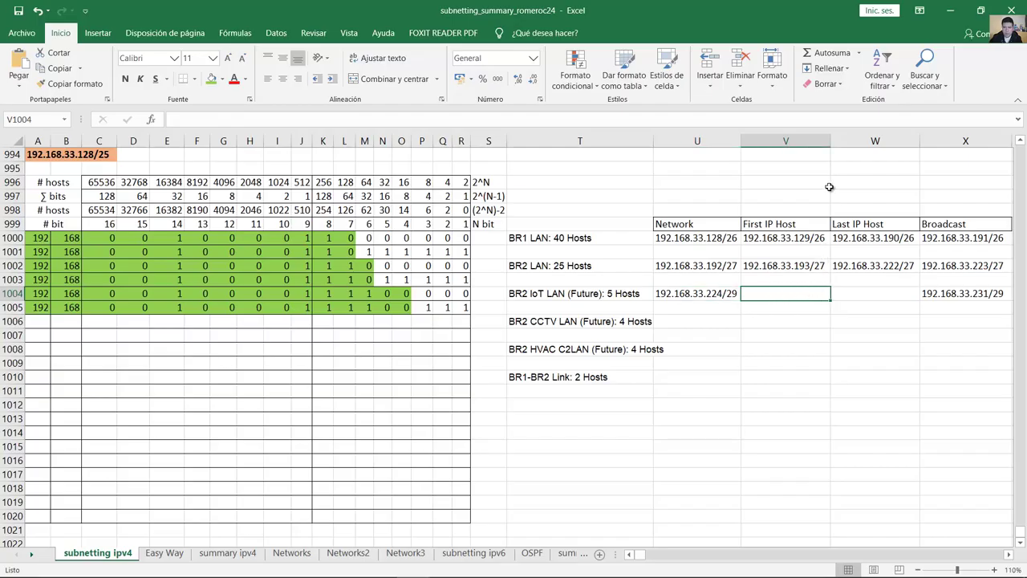
double_click(712, 293)
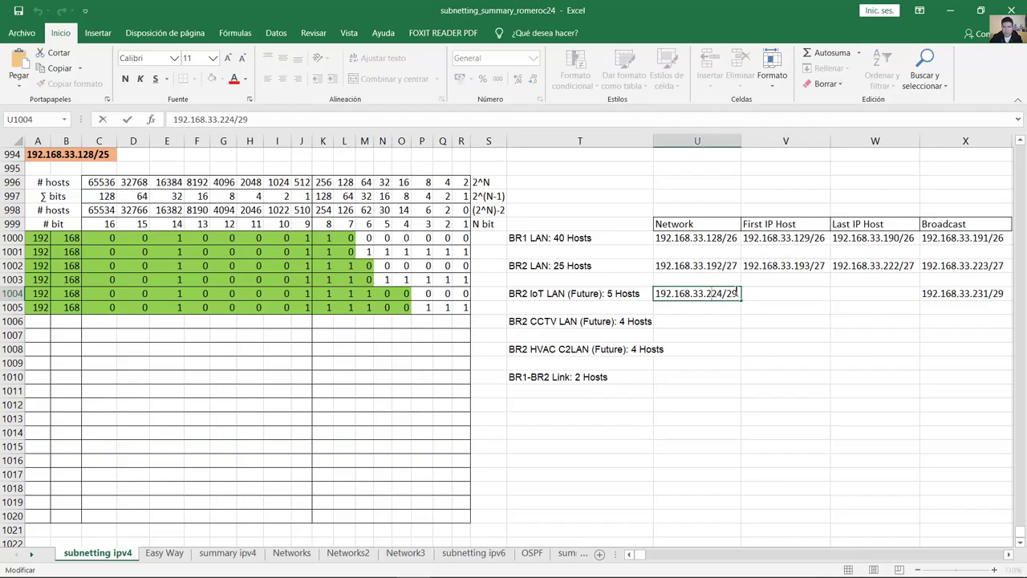
double_click(712, 293)
key("ctrl+c")
left_click(794, 293)
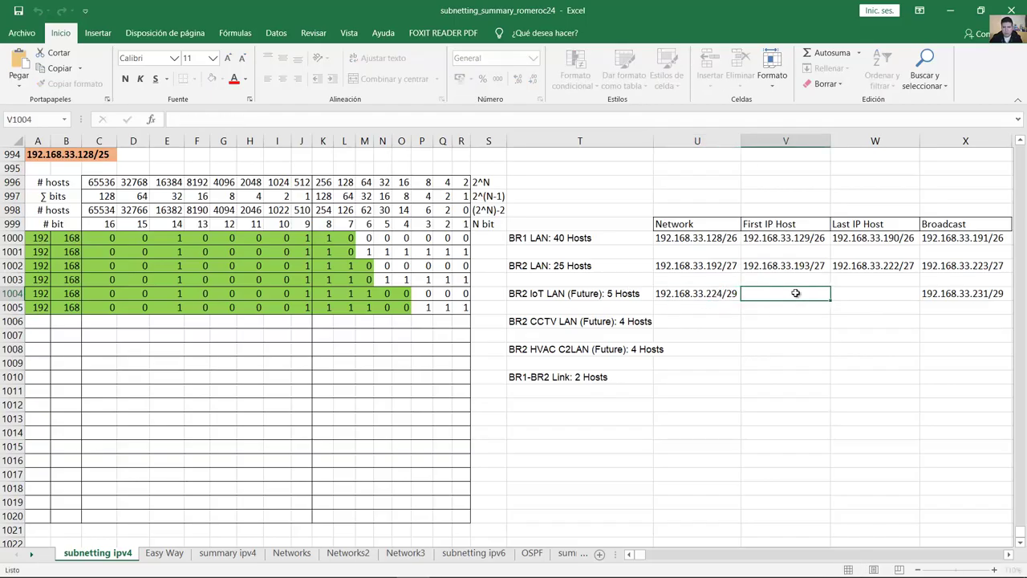
key("ctrl+v")
left_click_drag(812, 294, 805, 294)
type("5")
left_click(866, 293)
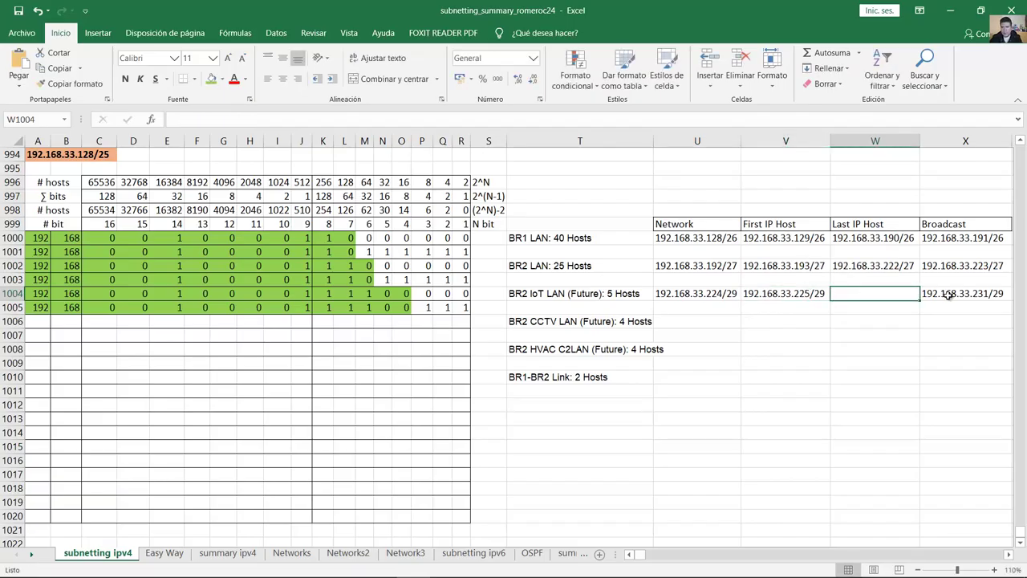
Step: Fill last host 192.168.33.230/29 in W1004 from a copy of the broadcast address
left_click(948, 294)
double_click(947, 294)
left_click_drag(1006, 294, 907, 295)
left_click(863, 294)
key("BackSpace")
key("ctrl+v")
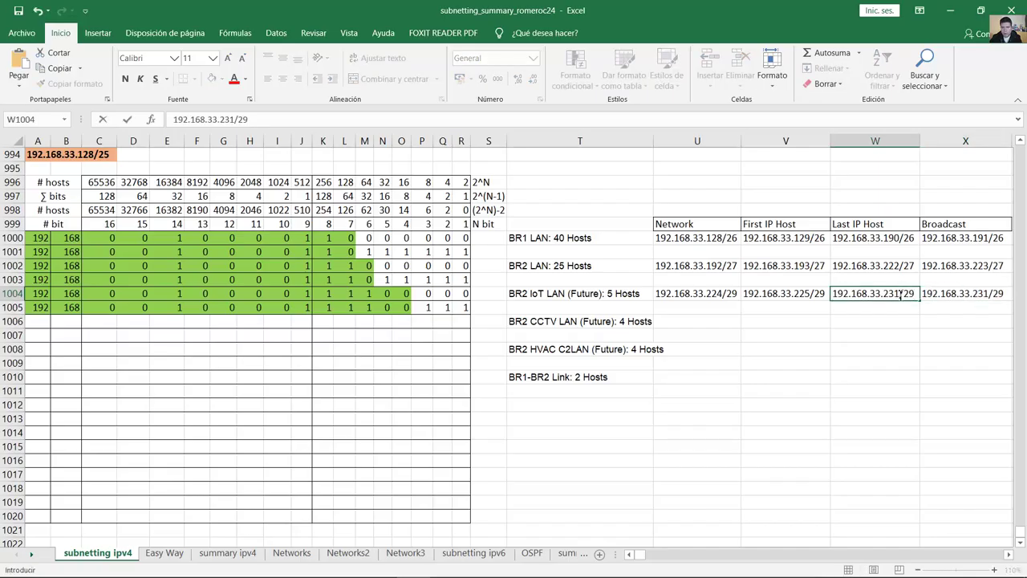
left_click_drag(900, 294, 895, 294)
type("0")
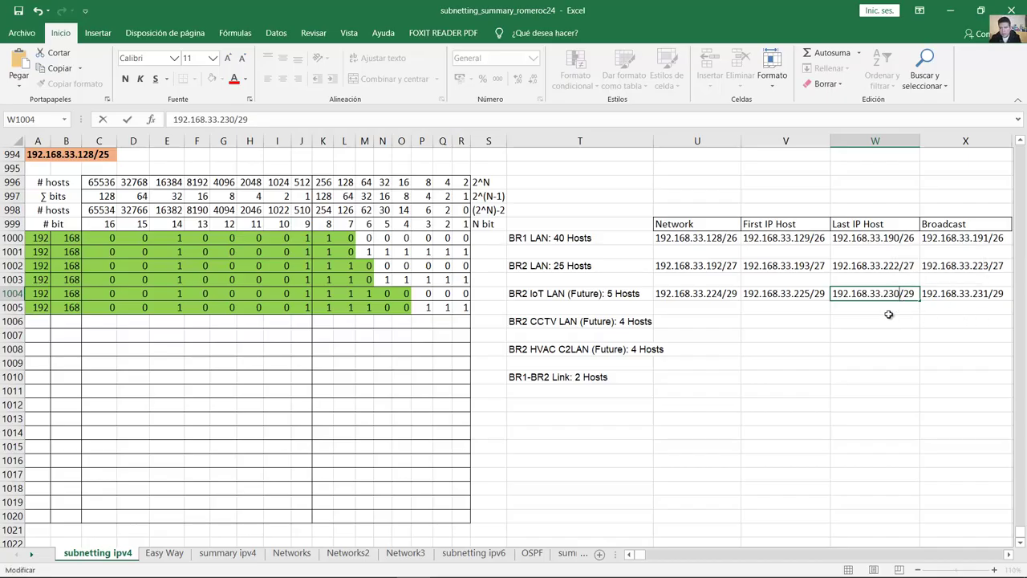
key("Return")
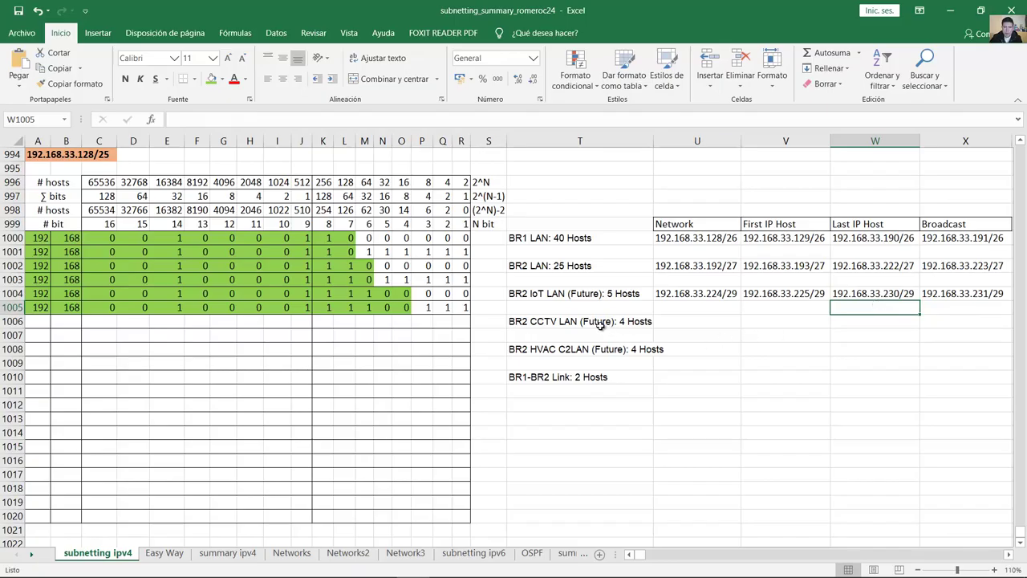
left_click(592, 328)
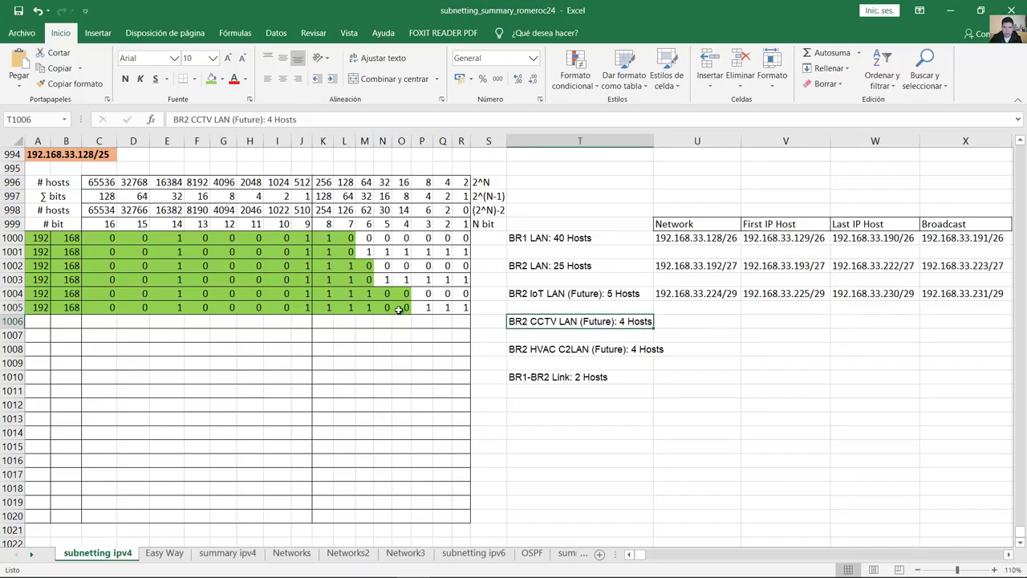
Step: Start bit row 1006 with 192 and 168 in the first two cells
left_click(27, 321)
type("192")
key("Tab")
type("168")
key("Tab")
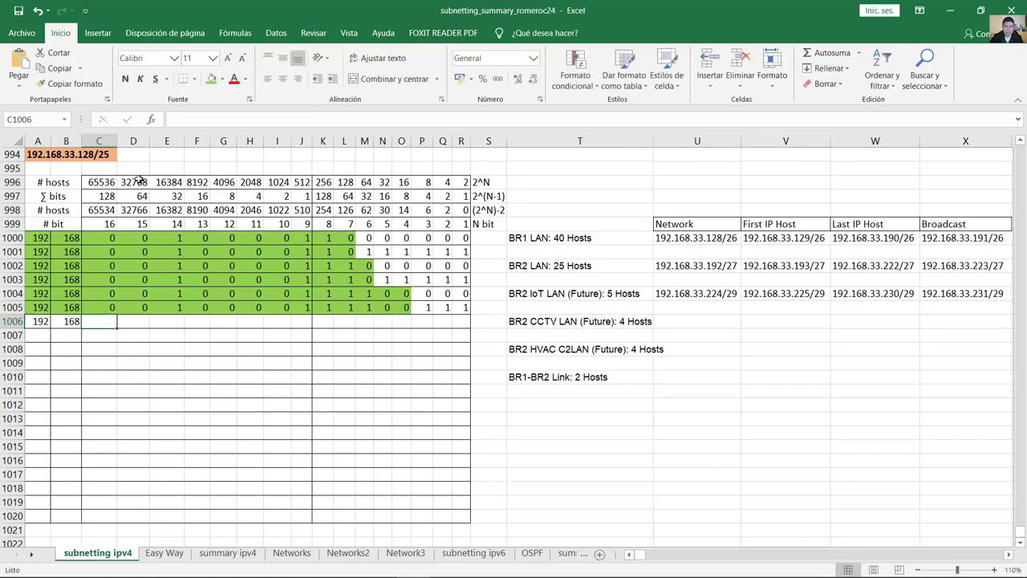
Step: Enter the CCTV LAN's third-octet bits for 33 and the leading fourth-octet bits
type("0")
key("Tab")
type("0")
key("Tab")
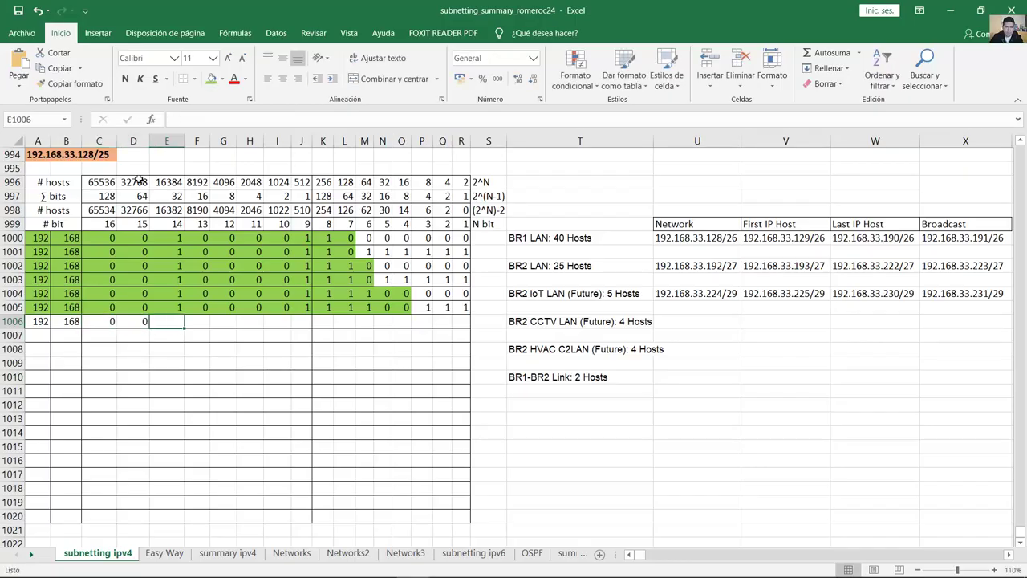
type("1")
key("Tab")
type("0")
key("Tab")
type("0")
key("Tab")
type("0\t0")
key("Tab")
type("1")
key("Tab")
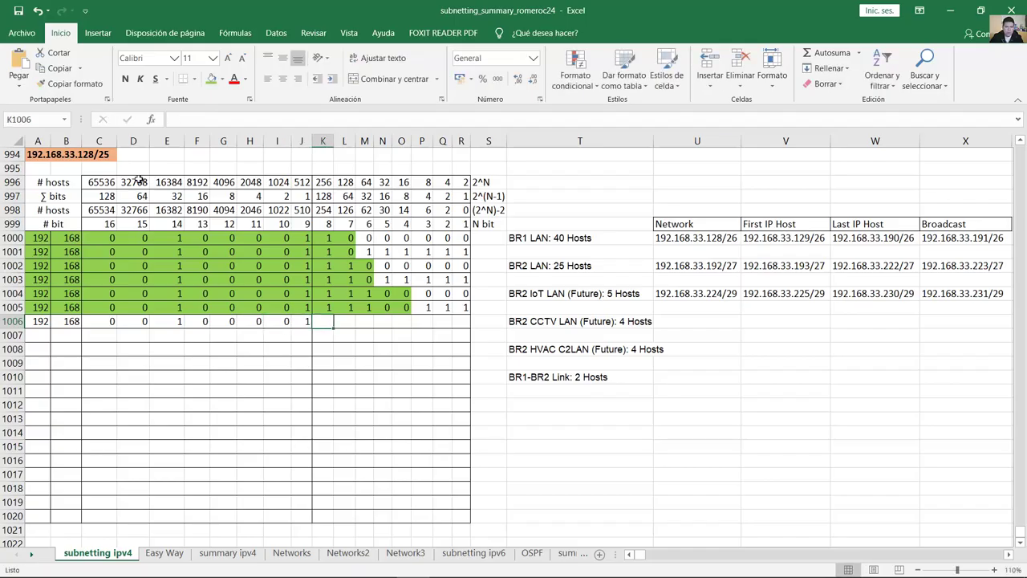
type("1")
key("Tab")
type("1")
key("Tab")
type("1")
key("Tab")
type("0")
key("Tab")
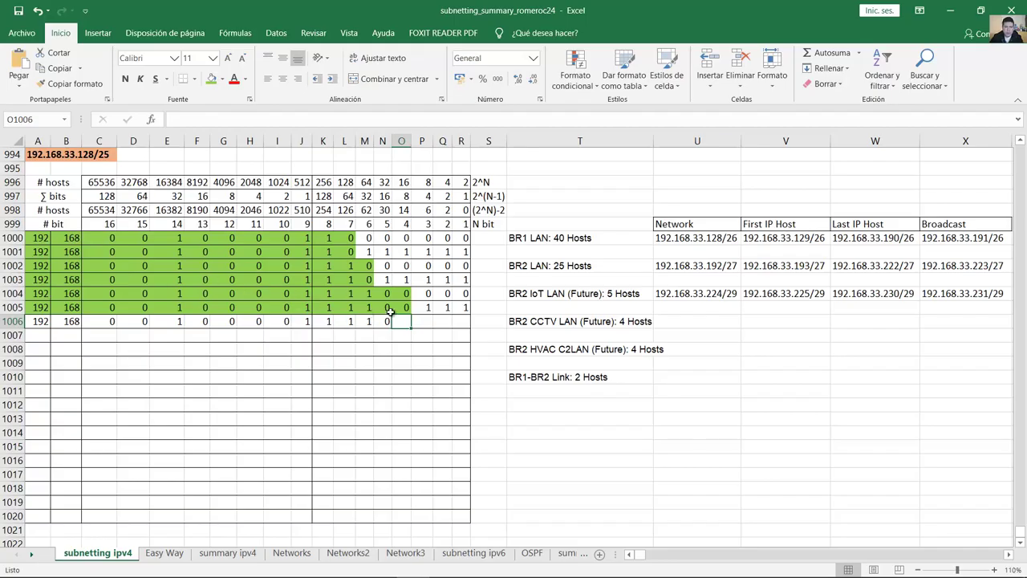
Step: Finish row 1006 with bits 1 0 0, checking against row 1005 and the CCTV requirement
left_click_drag(425, 307, 462, 308)
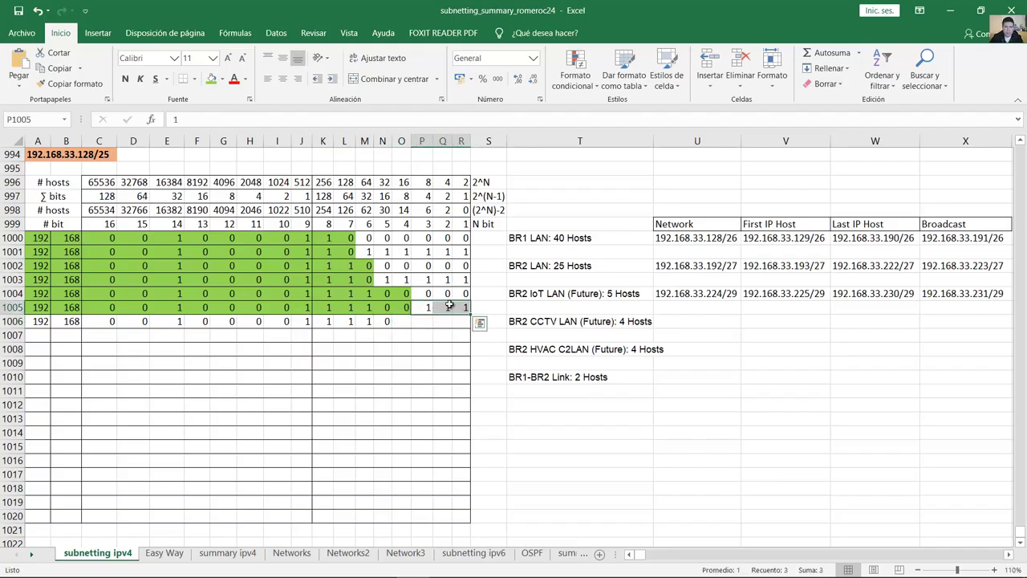
left_click(404, 321)
type("1")
key("Tab")
type("0")
key("Tab")
type("0")
key("Tab")
type("0")
key("Tab")
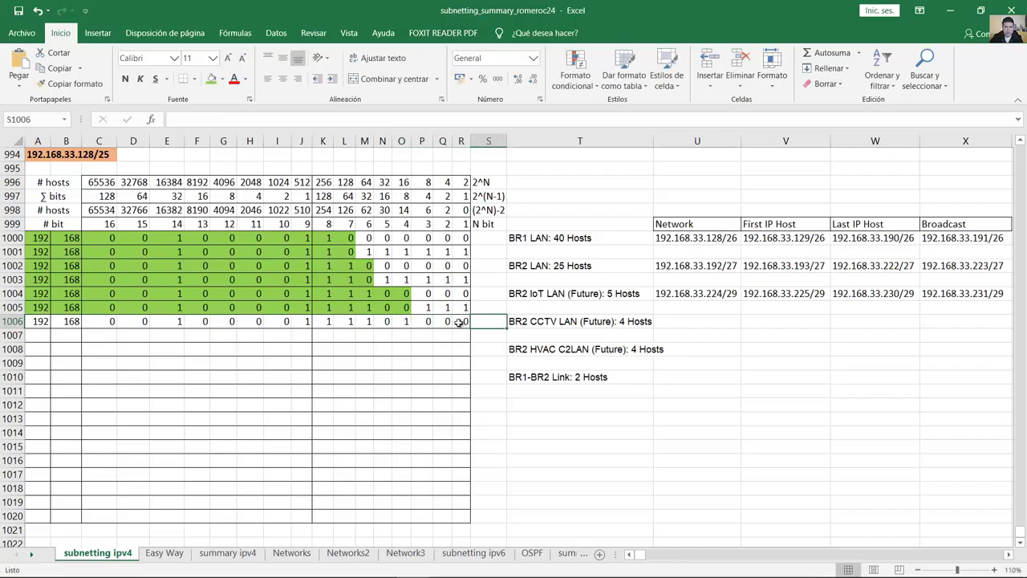
left_click(625, 321)
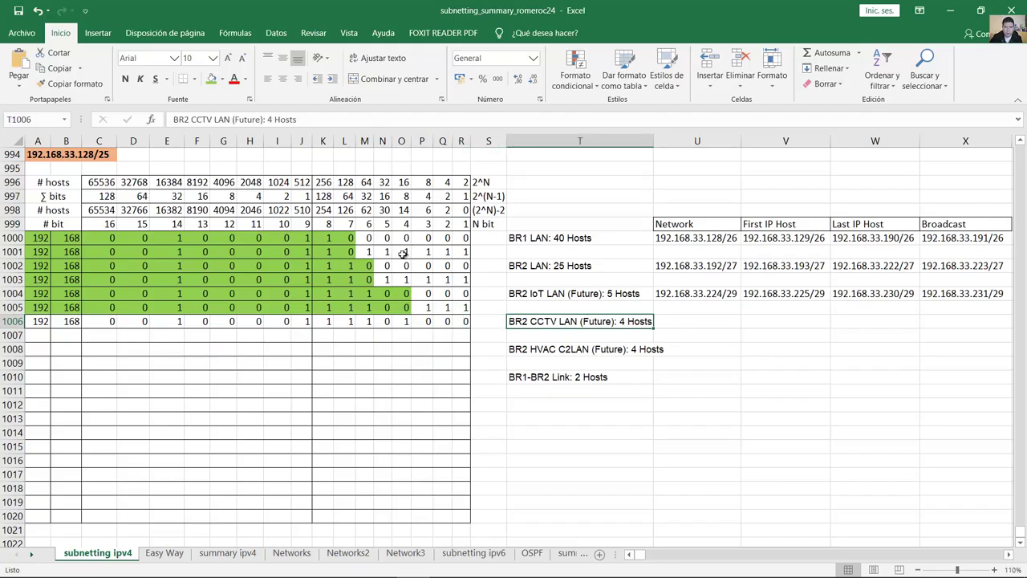
left_click_drag(53, 213, 36, 321)
Step: Shade row 1006 green and copy it into row 1007 with the three host bits set to 1
left_click(423, 210)
left_click(211, 78)
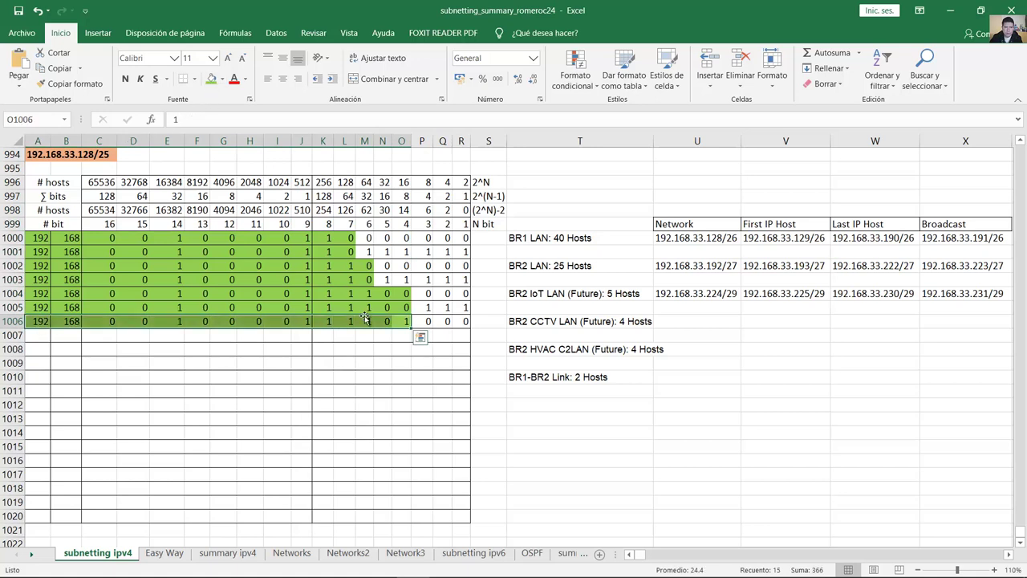
left_click_drag(408, 337, 465, 335)
left_click(421, 335)
type("1")
left_click(424, 335)
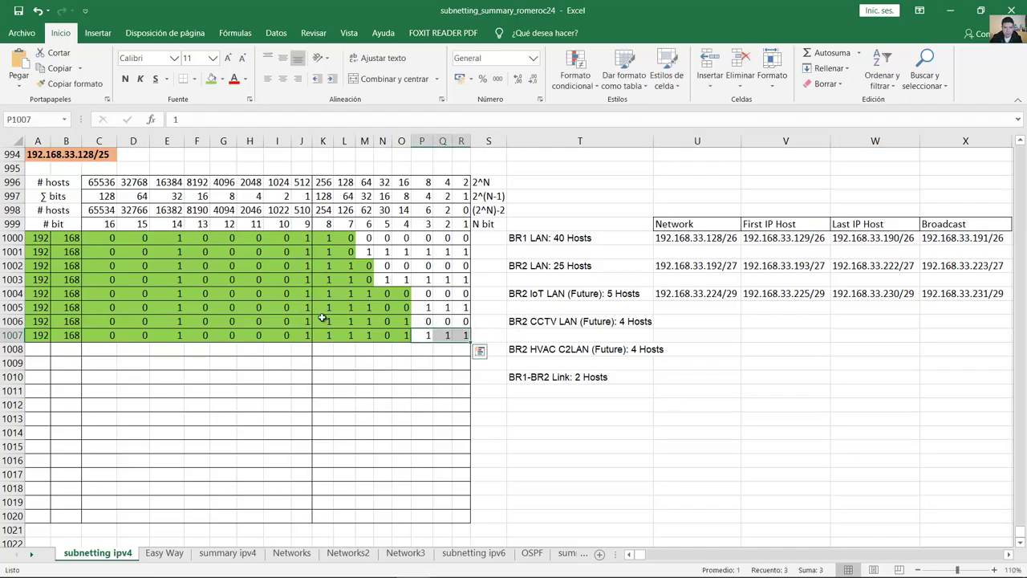
left_click_drag(42, 334, 470, 334)
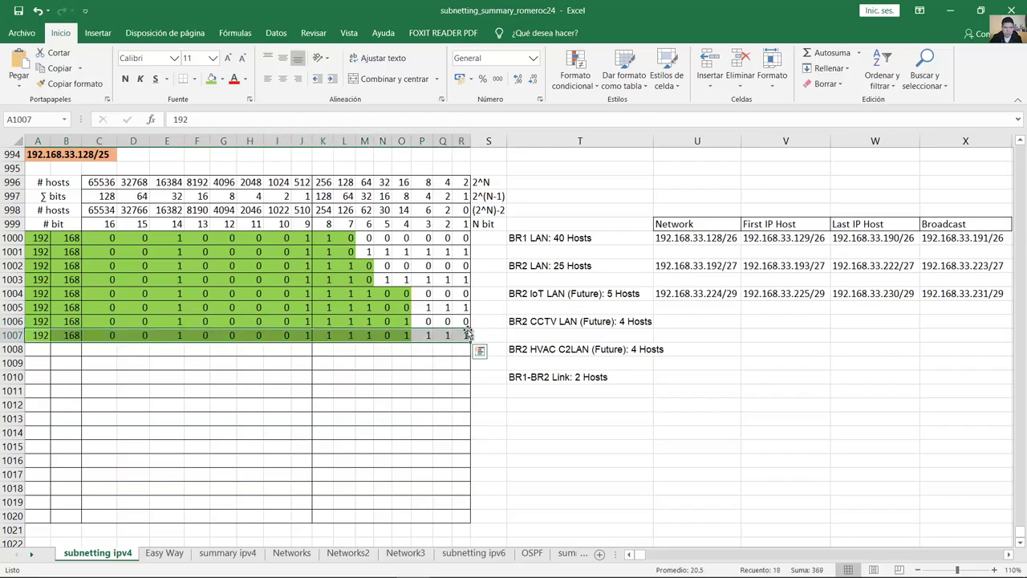
Step: Review row 1006's last-octet bits before entering the BR2 CCTV LAN network address
left_click(672, 319)
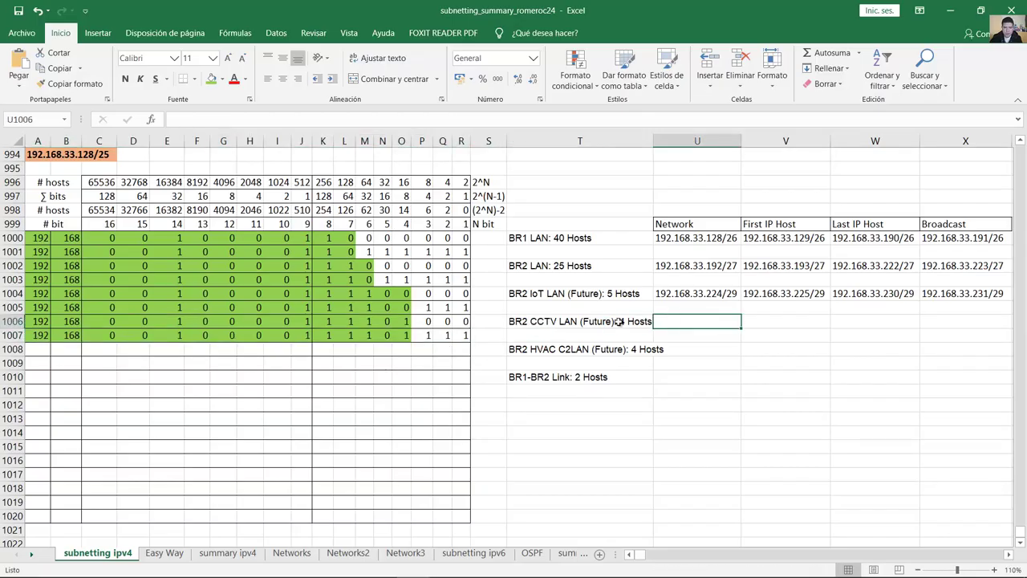
left_click_drag(109, 321, 367, 321)
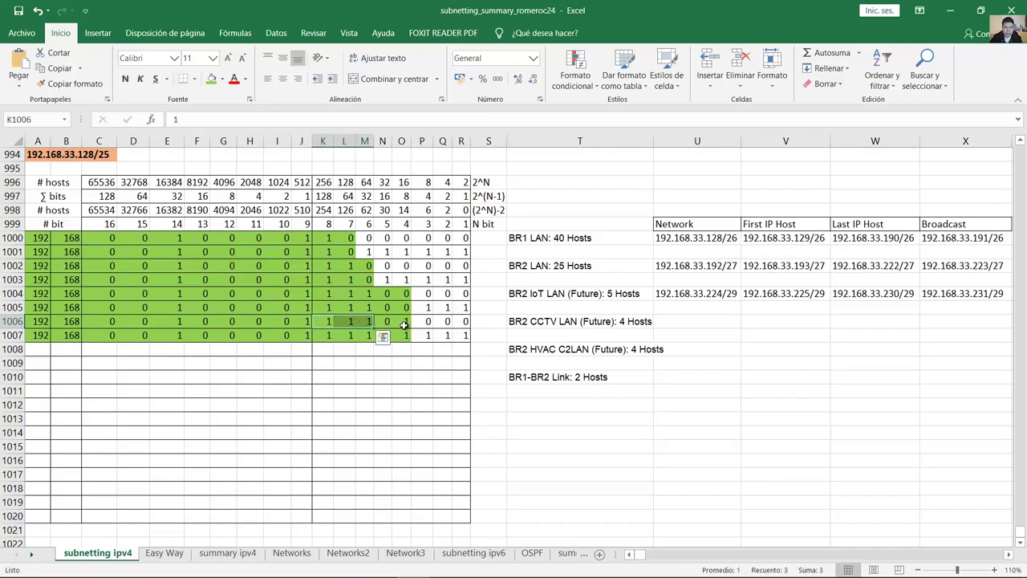
left_click(403, 322)
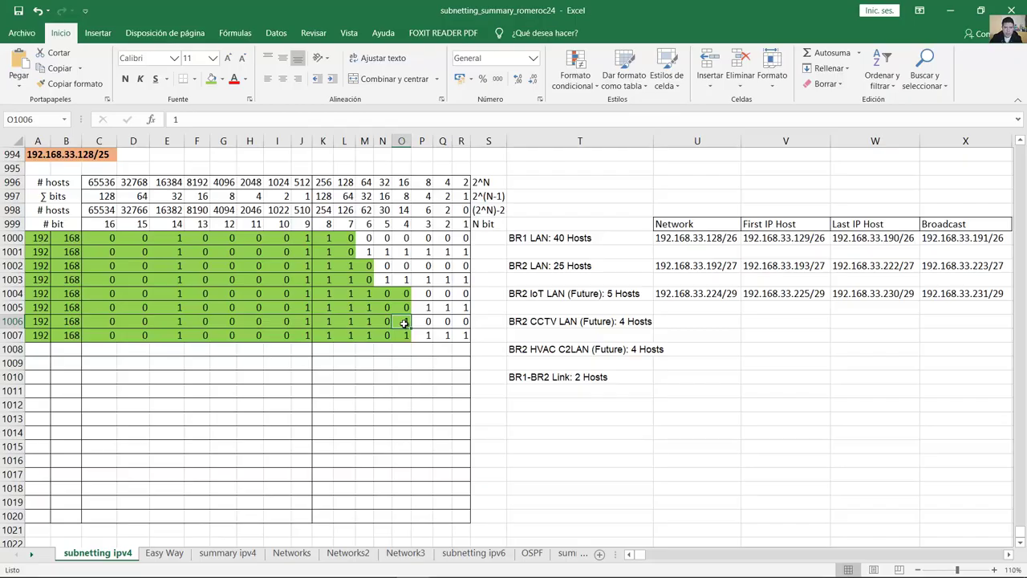
left_click_drag(327, 321, 498, 322)
left_click(714, 326)
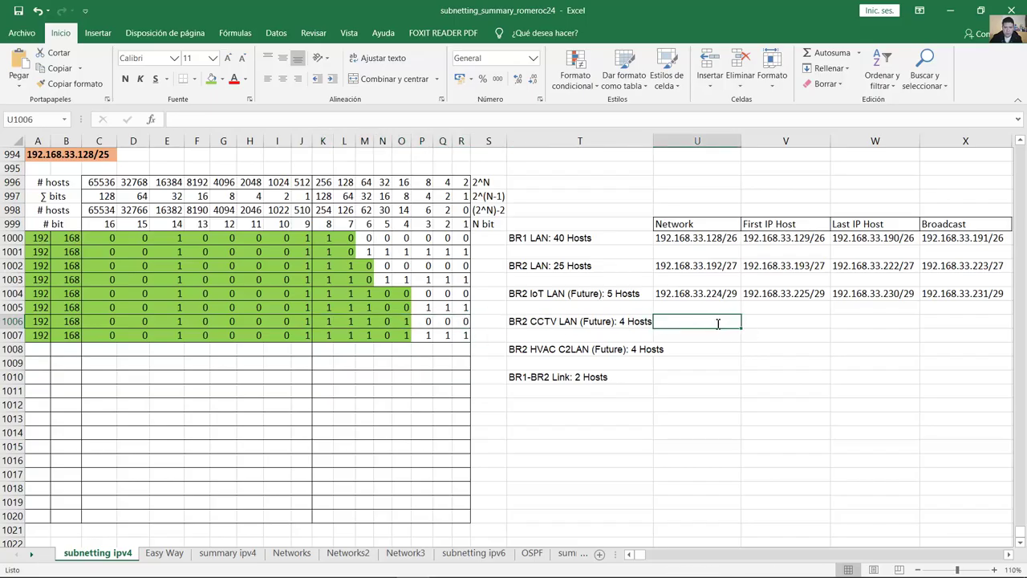
double_click(715, 322)
Step: Enter 192.168.33.232 as the BR2 CCTV network address and recheck row 1006's bits
type("192.16")
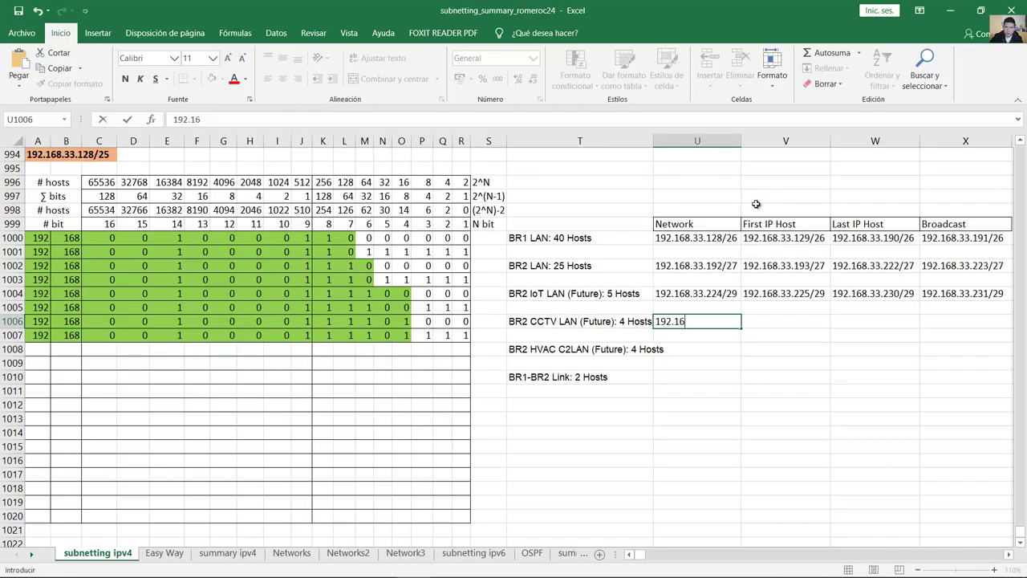
type("8.33.232/")
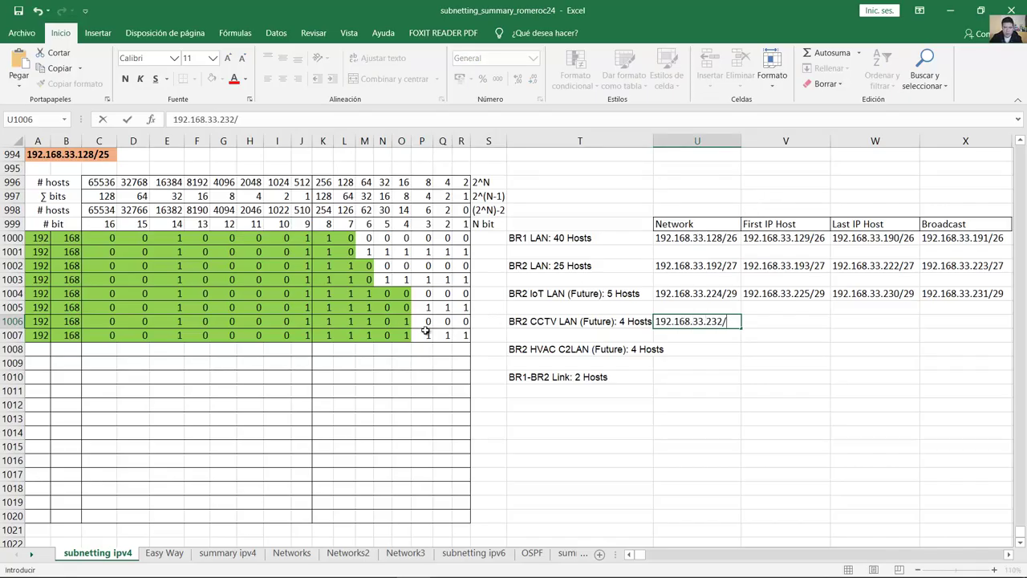
left_click(401, 321)
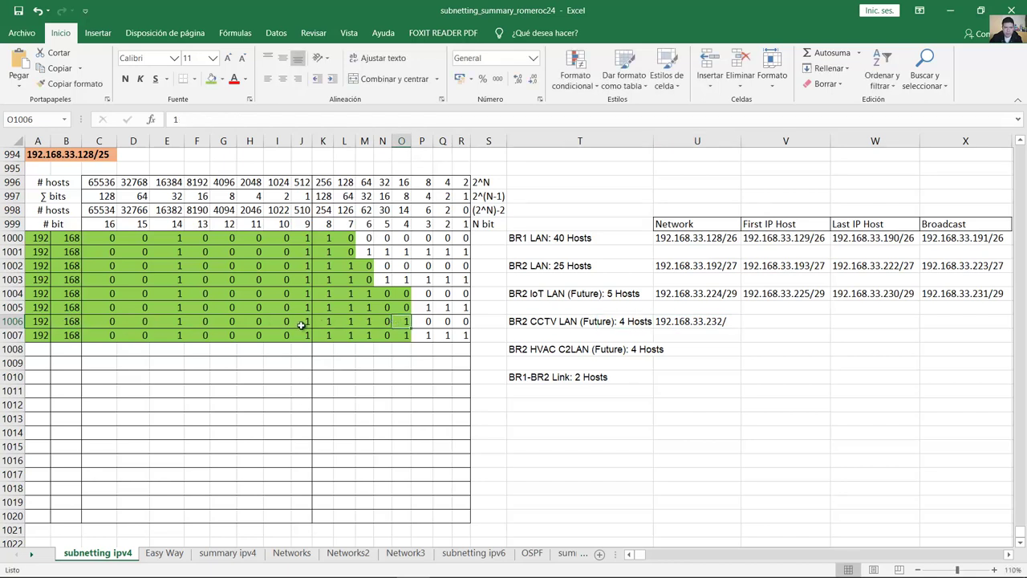
left_click(325, 321)
left_click(346, 321)
left_click(366, 321)
left_click(385, 321)
left_click(402, 321)
Step: Add the /29 prefix to the network address and compare it with the BR2 IoT broadcast
double_click(733, 321)
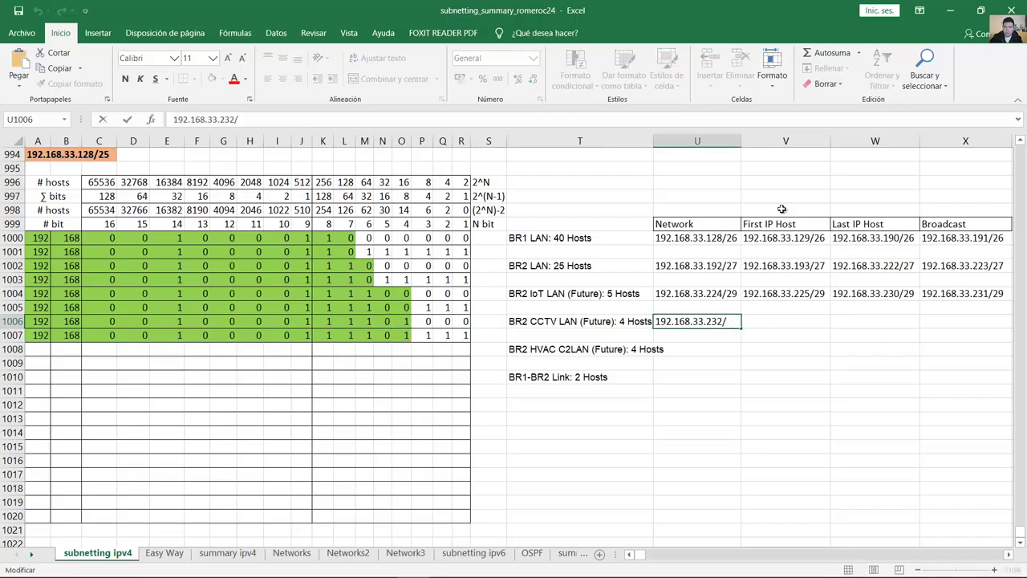
type("29")
left_click(777, 307)
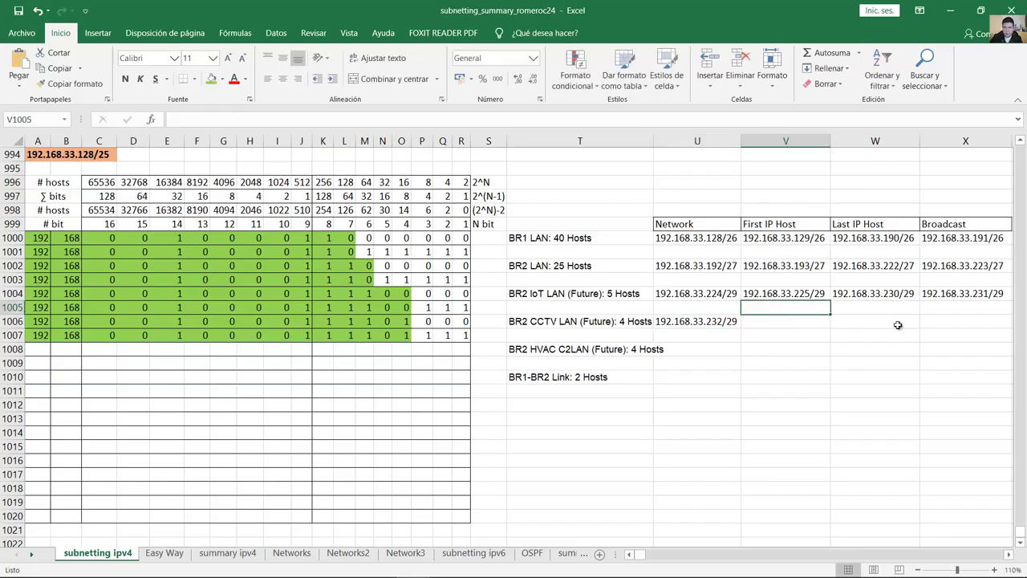
left_click(984, 298)
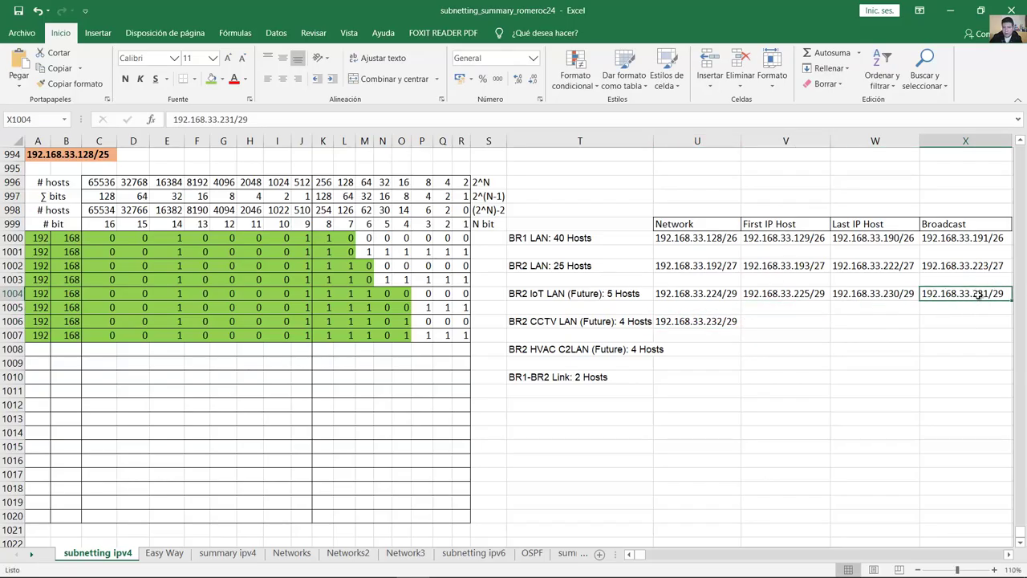
left_click(702, 321)
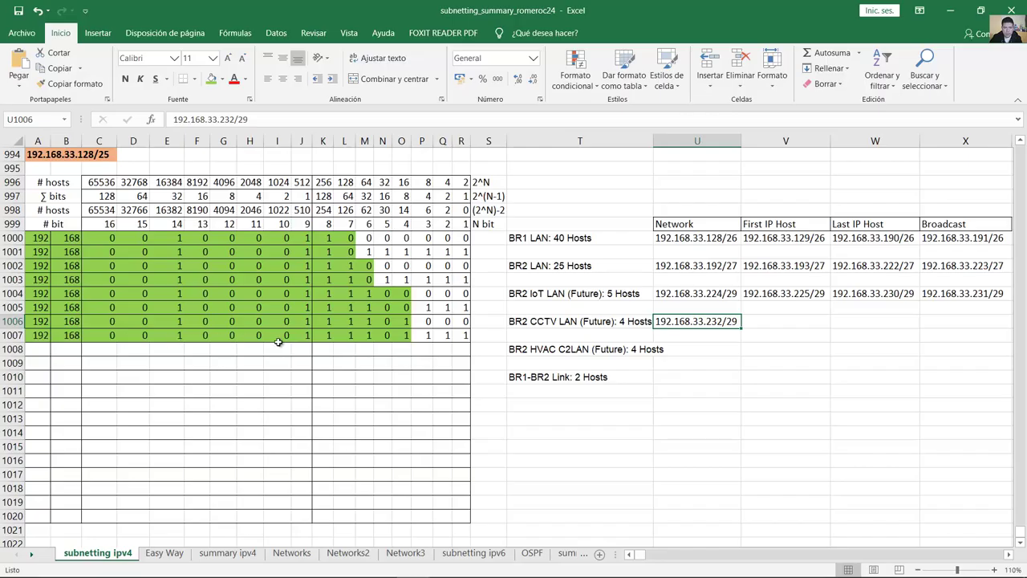
left_click_drag(317, 335, 461, 337)
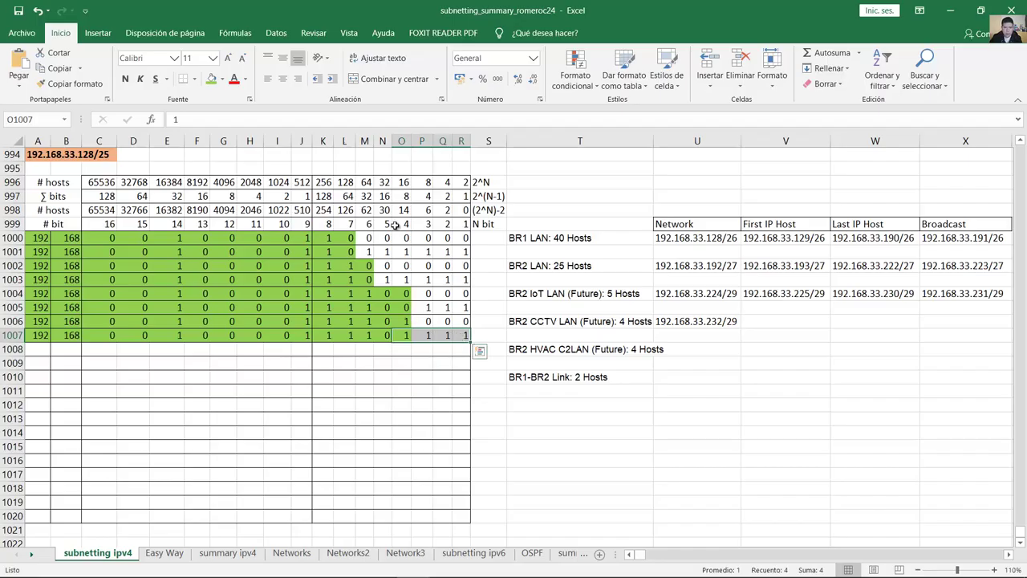
Step: Enter 192.168.33.239/29 as the BR2 CCTV LAN broadcast address after totalling the bit weights
left_click(385, 196)
left_click_drag(385, 195, 459, 337)
left_click_drag(325, 337, 452, 337)
left_click(935, 322)
type("192")
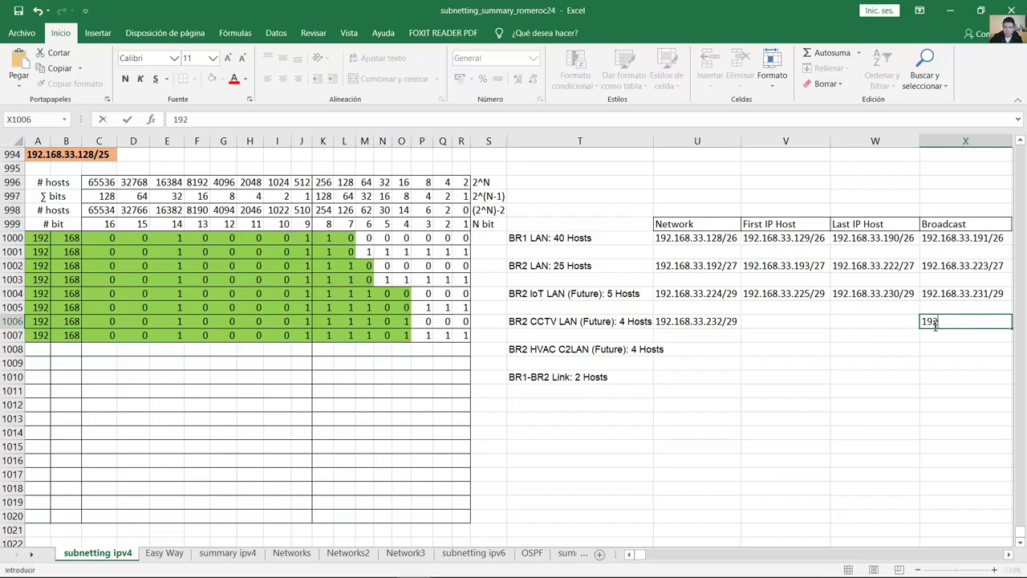
type(".168.33.239/29")
key("Return")
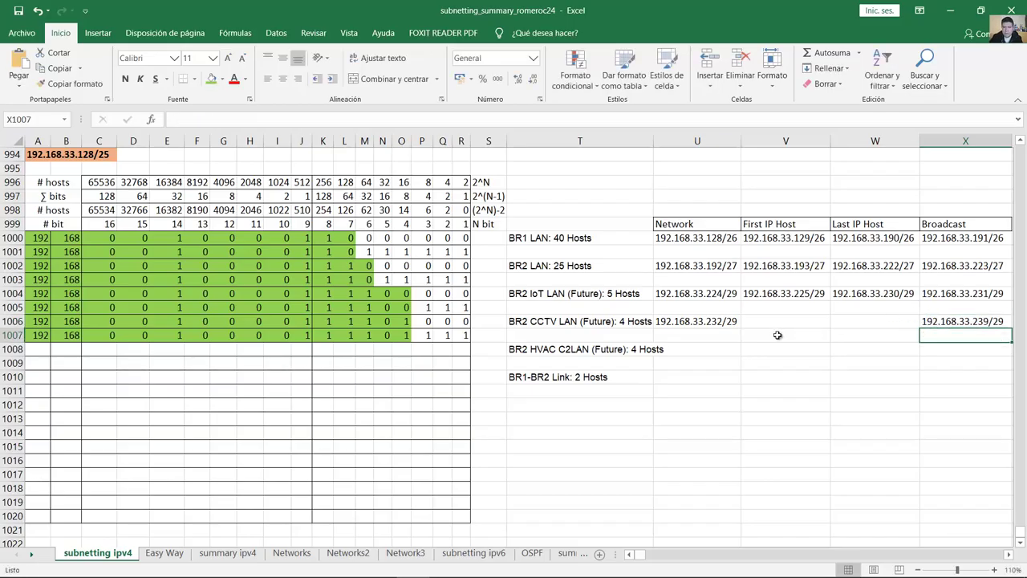
Step: Set the first host to 192.168.33.233/29 by copying the network address and editing it
left_click(711, 326)
double_click(718, 321)
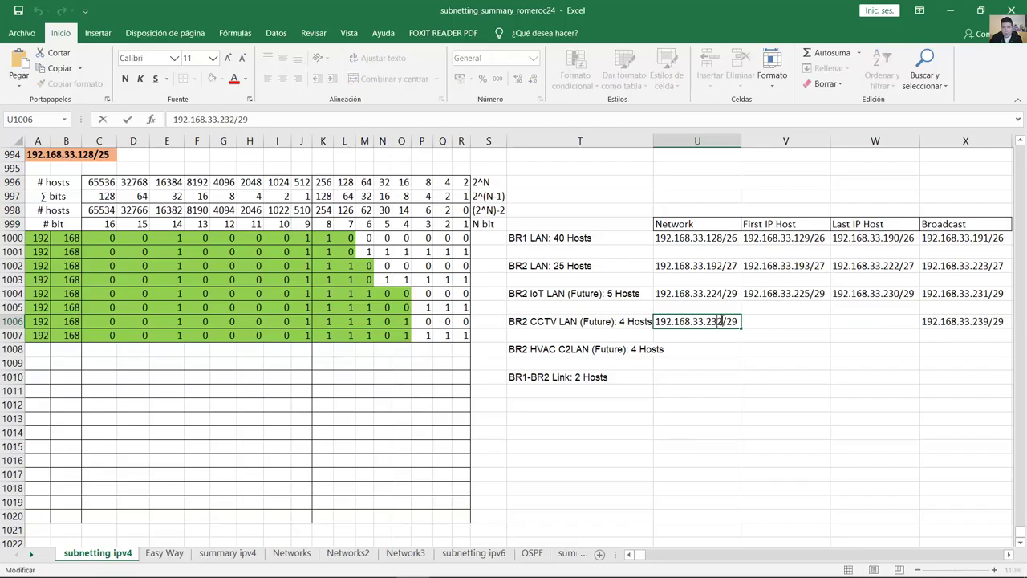
left_click_drag(732, 321, 634, 321)
key("ctrl+c")
left_click(767, 325)
key("ctrl+v")
double_click(807, 321)
type("233")
Step: Set the last host to 192.168.33.238/29 by copying the broadcast address and editing it
left_click(935, 321)
double_click(935, 321)
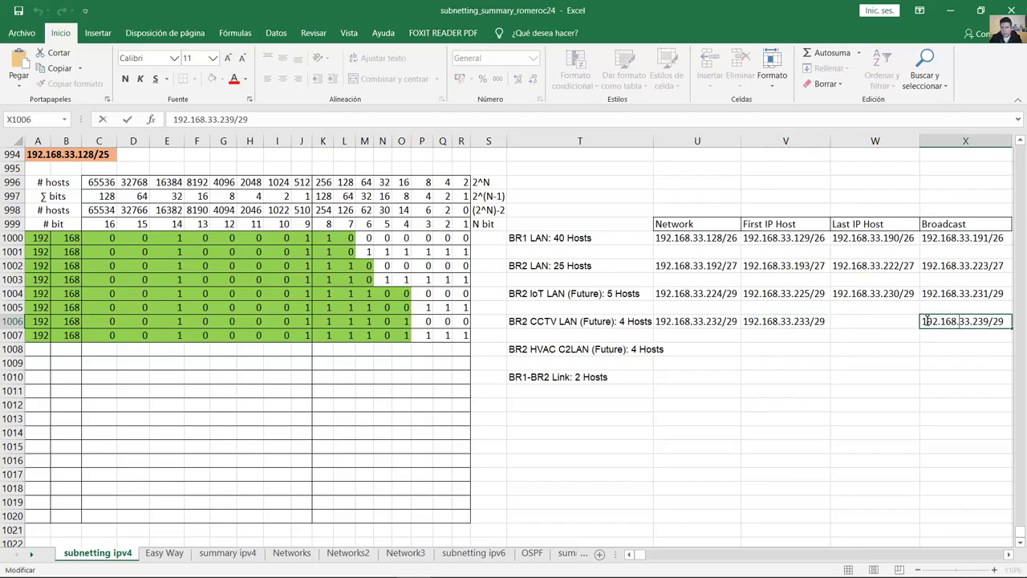
left_click_drag(927, 321, 1010, 321)
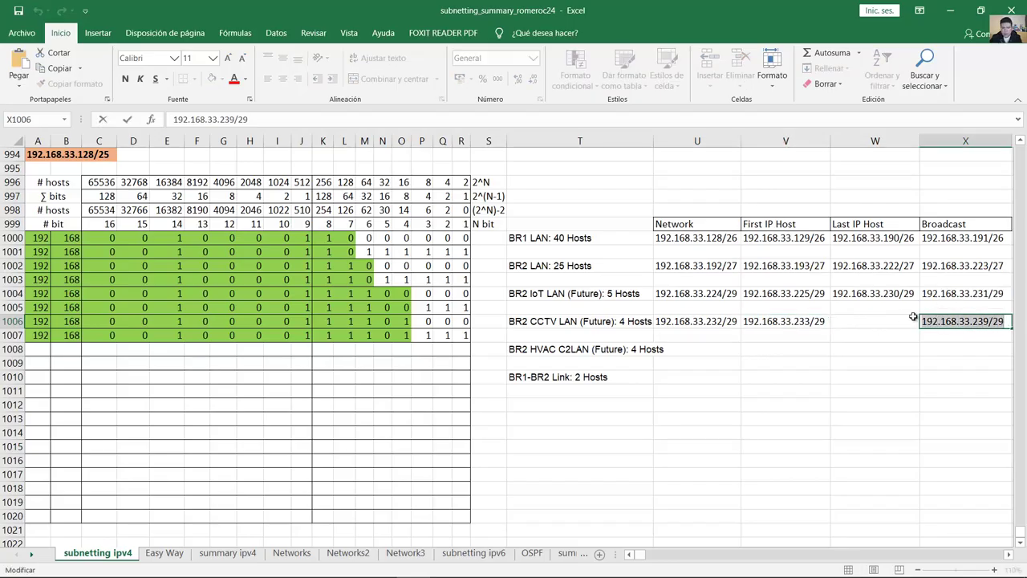
key("ctrl+c")
left_click(875, 325)
key("ctrl+v")
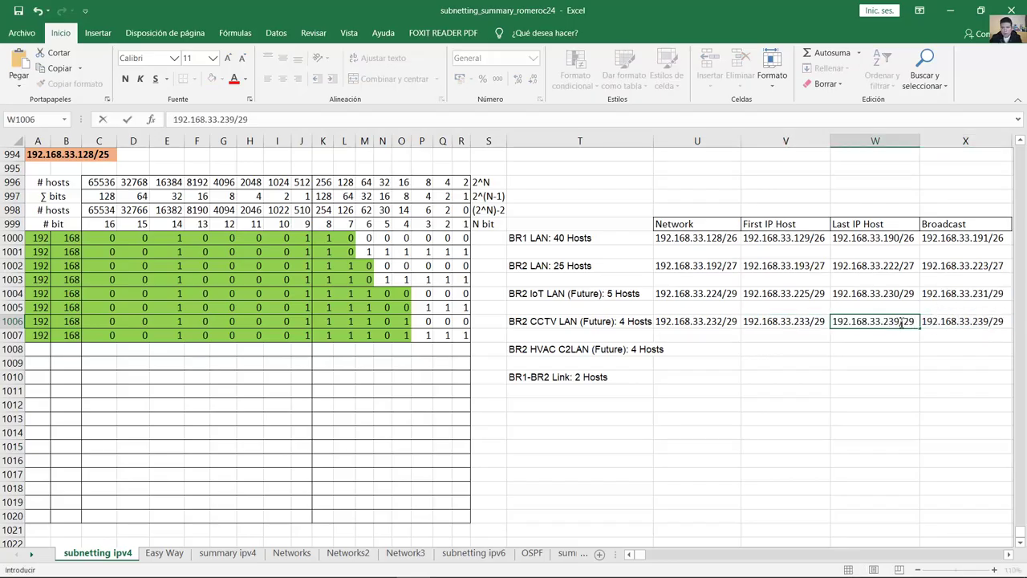
left_click(900, 322)
key("BackSpace")
type("8")
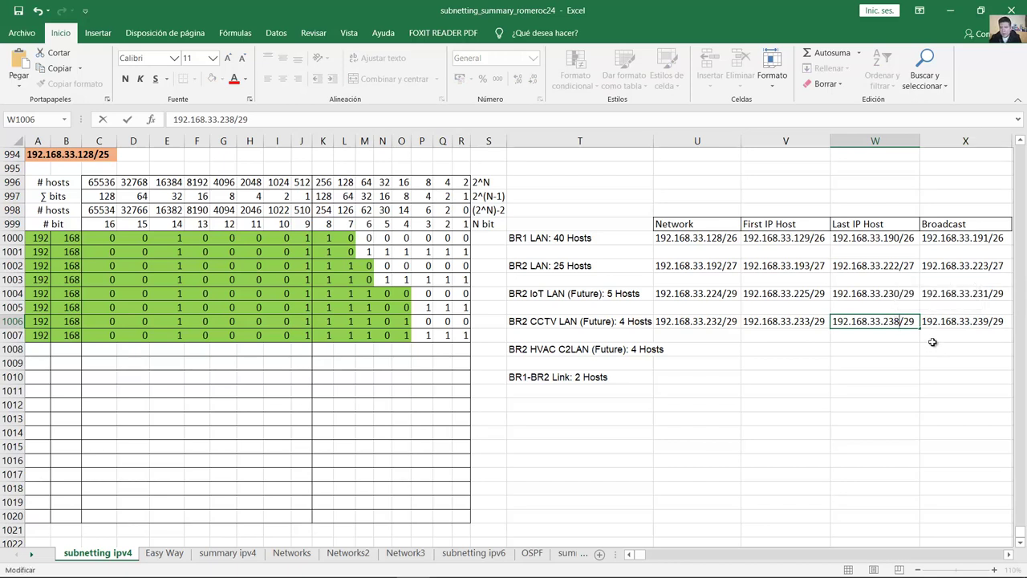
left_click(949, 321)
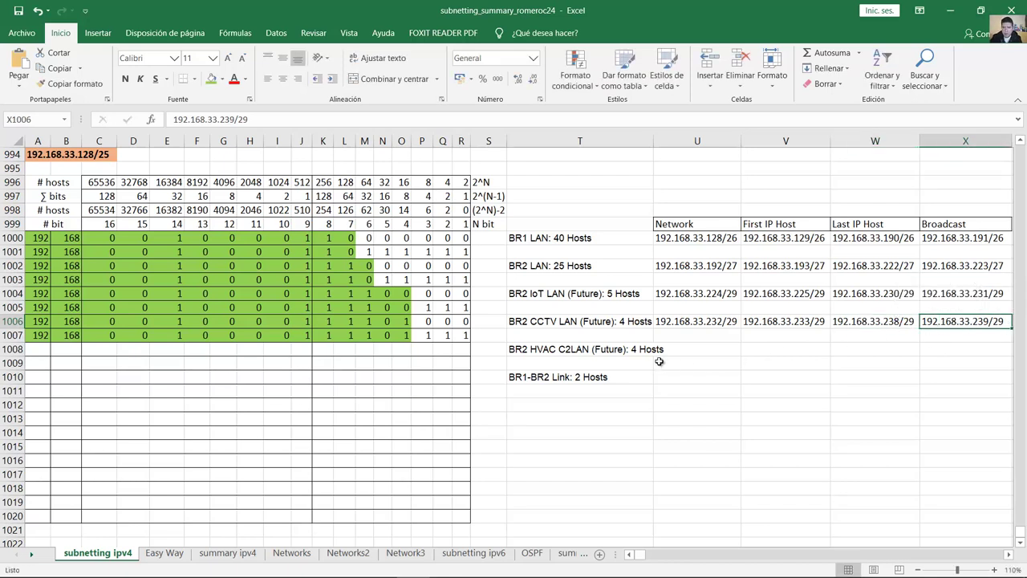
Step: Read the BR2 HVAC LAN's 4-host requirement and move to new bit row 1008
left_click(675, 352)
left_click(598, 352)
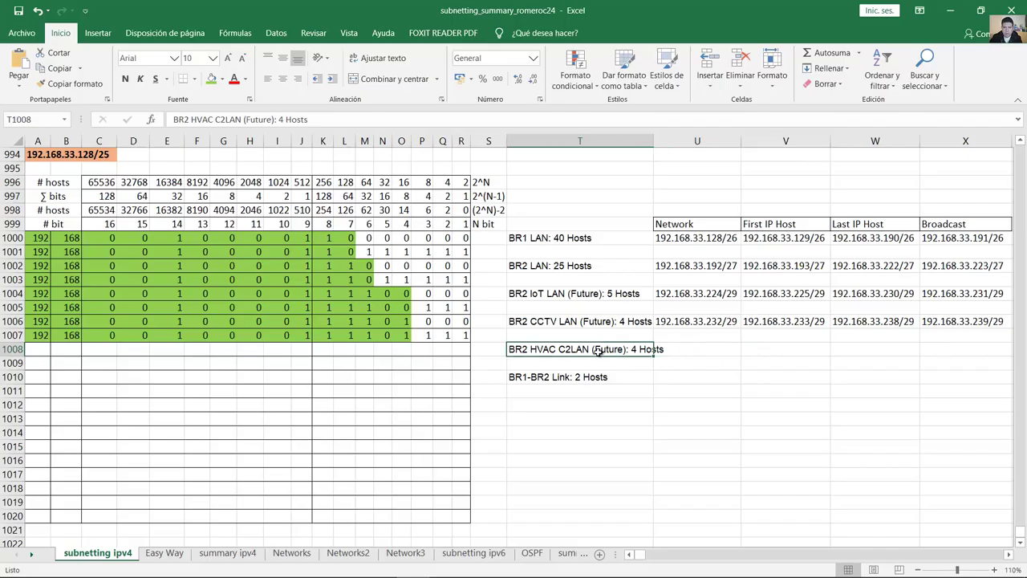
double_click(631, 351)
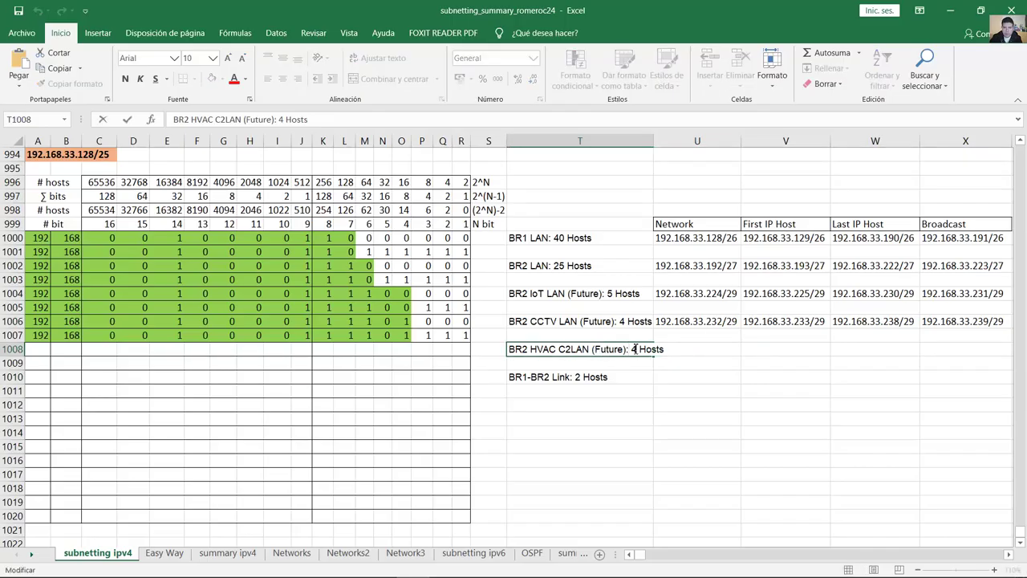
left_click_drag(632, 351, 676, 351)
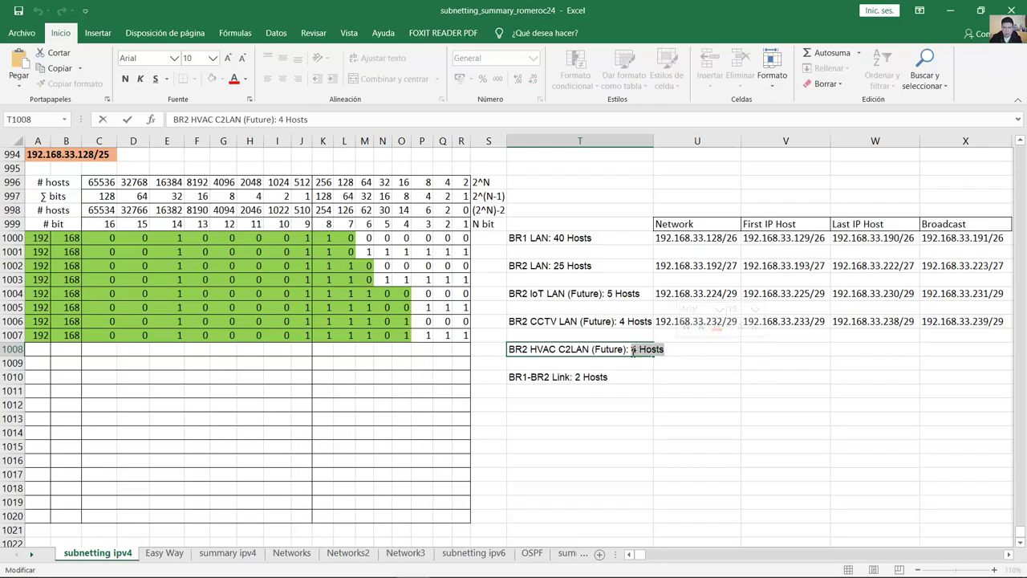
left_click(41, 350)
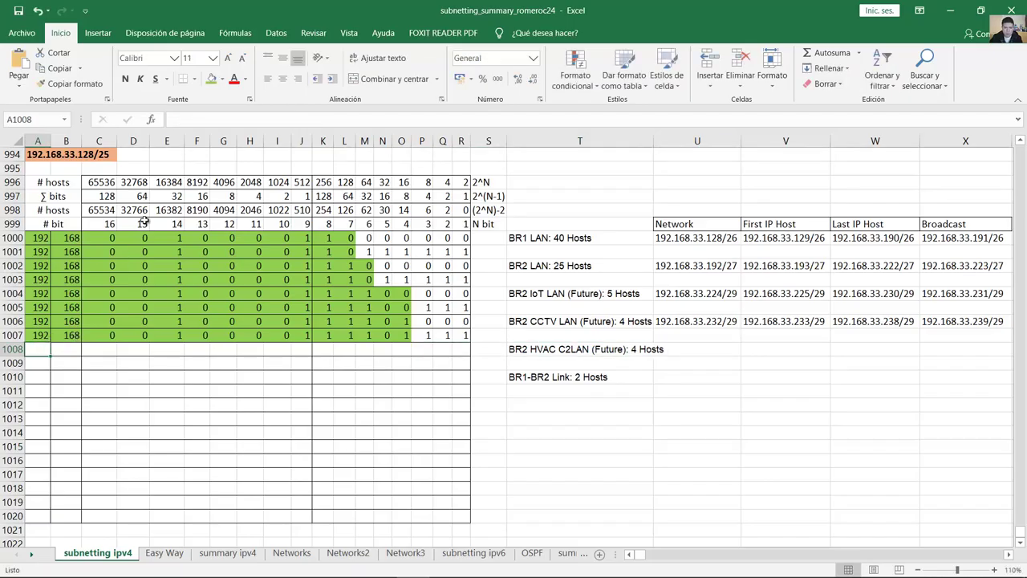
Step: Fill row 1008 with 192, 168 and the HVAC LAN bits ending 11110000
type("192")
key("Tab")
type("168")
key("Tab")
type("0")
key("Tab")
type("0")
key("Tab")
type("1\t0\t0\t0\t0\t1")
key("Tab")
type("1")
key("Tab")
type("1")
key("Tab")
type("1")
key("Tab")
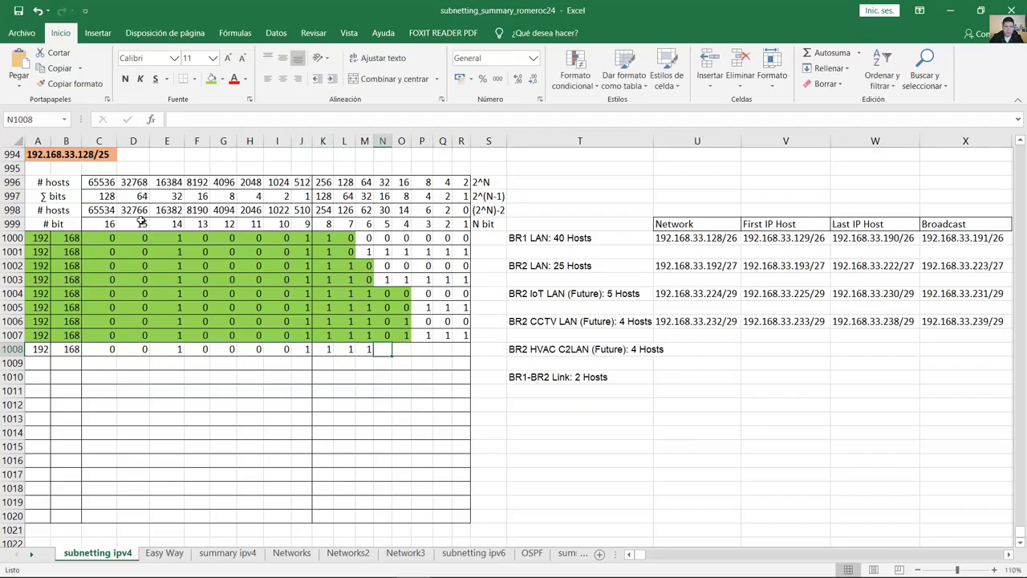
left_click_drag(403, 340, 464, 335)
left_click(383, 351)
type("1\t0\t0\t0\t0")
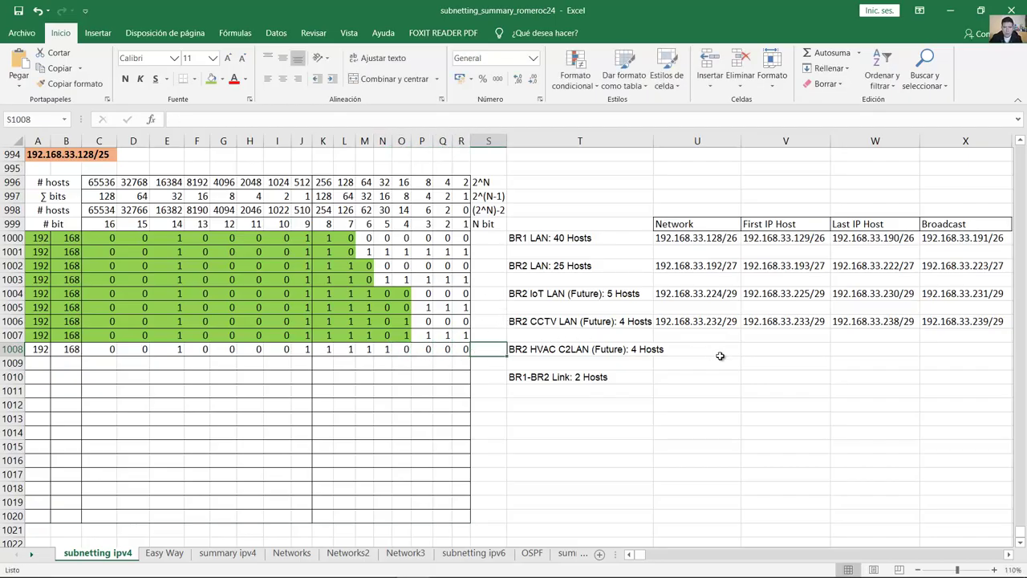
Step: Shade row 1008 green and copy it down into row 1009
left_click(639, 350)
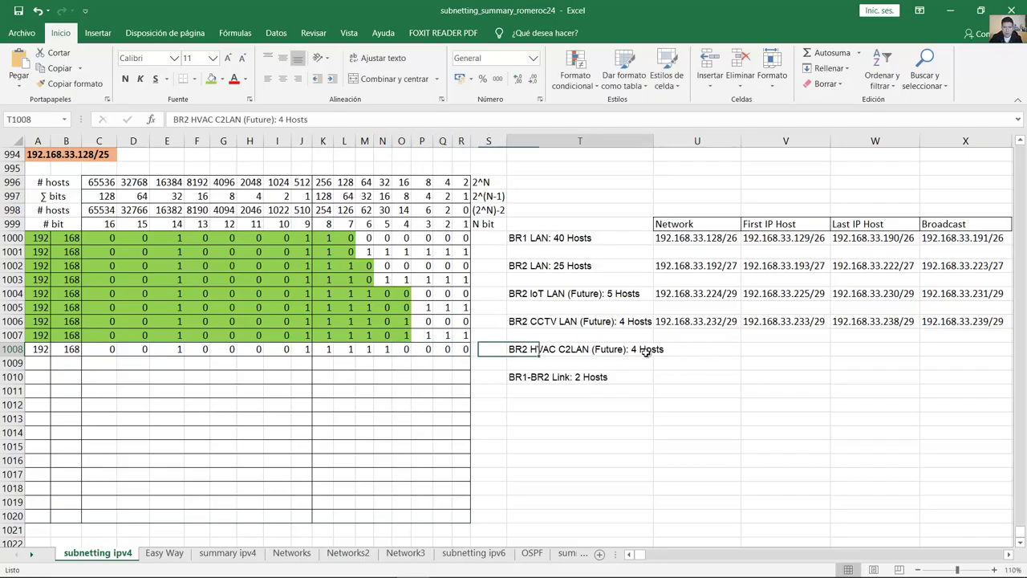
left_click(425, 211)
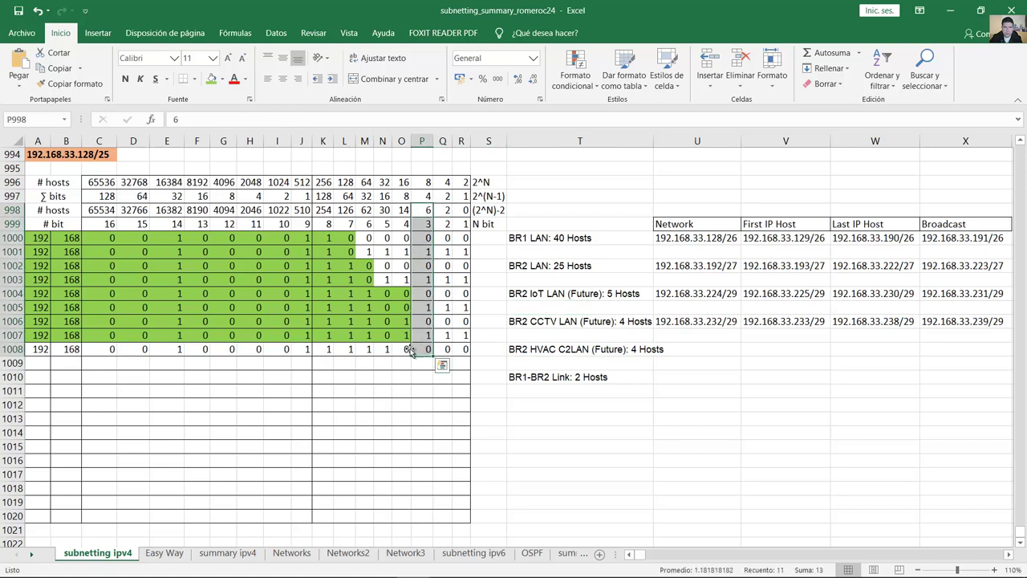
left_click_drag(406, 349, 37, 350)
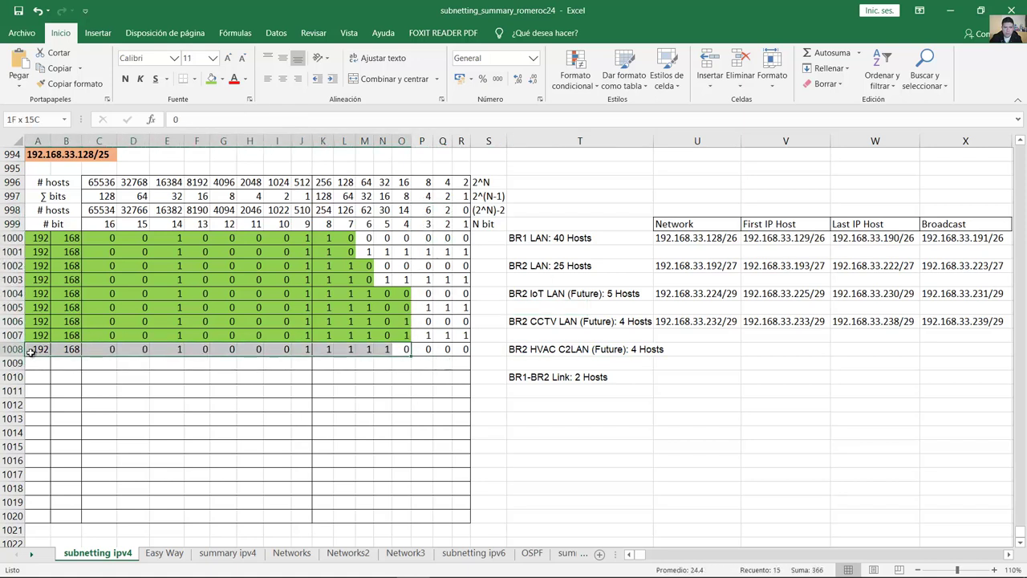
left_click(210, 81)
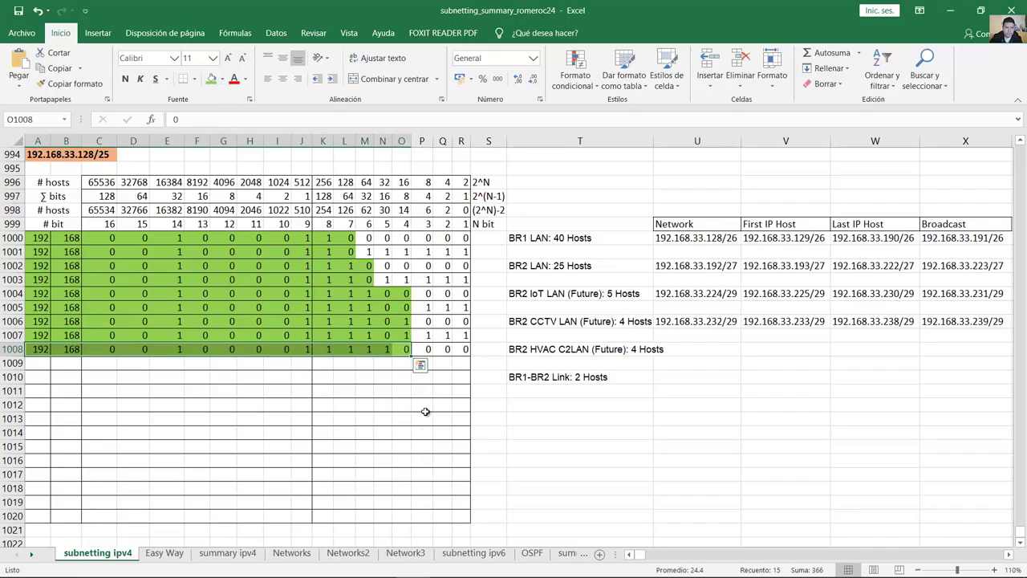
left_click_drag(408, 355, 408, 371)
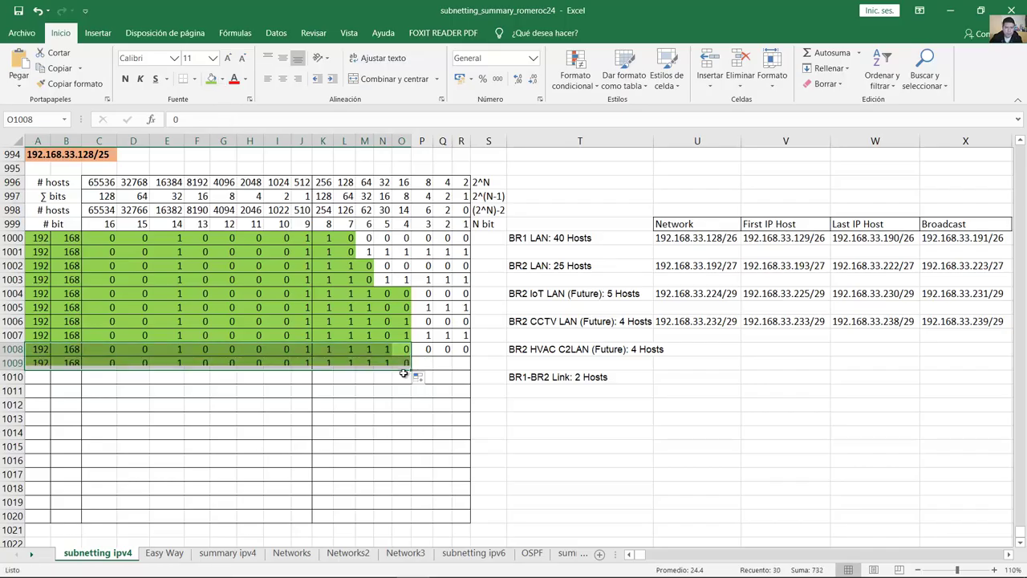
Step: Set row 1009's three host bits to 1, giving fourth octet 11110111
left_click(423, 366)
type("1")
key("Tab")
type("1")
key("Tab")
type("1")
key("Tab")
left_click(462, 363)
left_click_drag(462, 363, 424, 364)
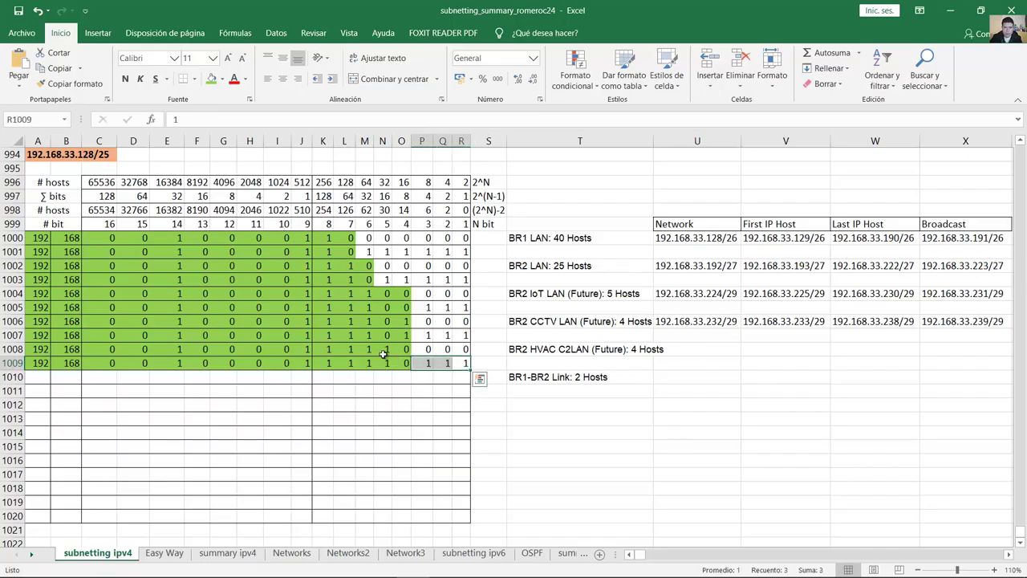
left_click_drag(320, 349, 464, 350)
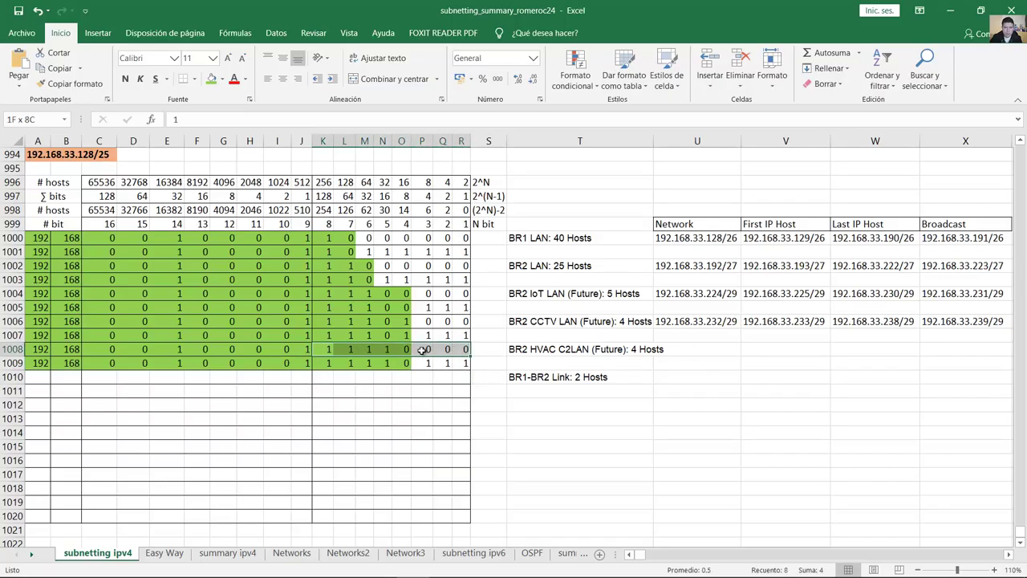
Step: Enter network 192.168.33.240/29 and broadcast 192.168.33.247/29 in the HVAC LAN row
left_click(731, 350)
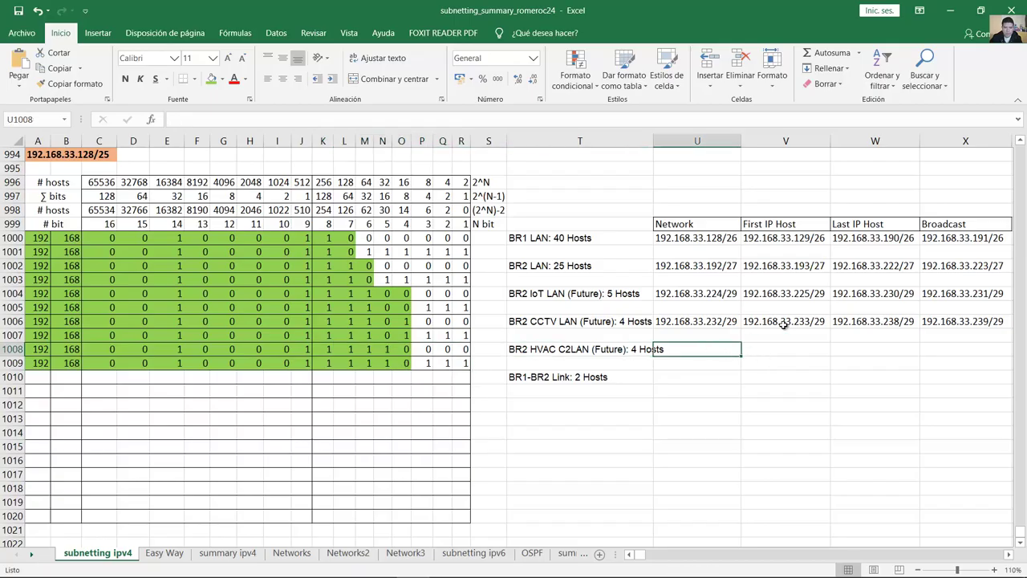
type("192.168.")
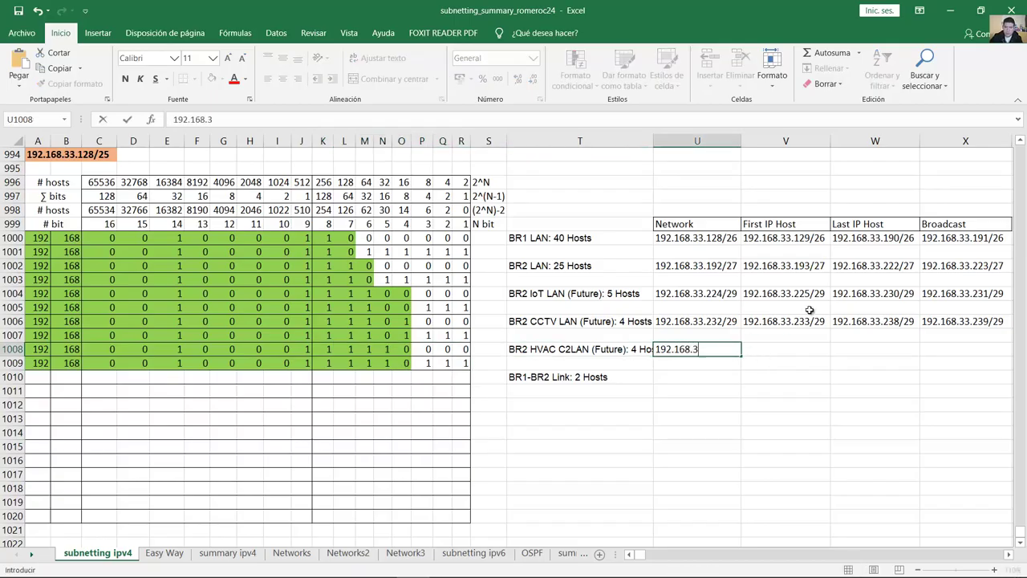
type("33.240")
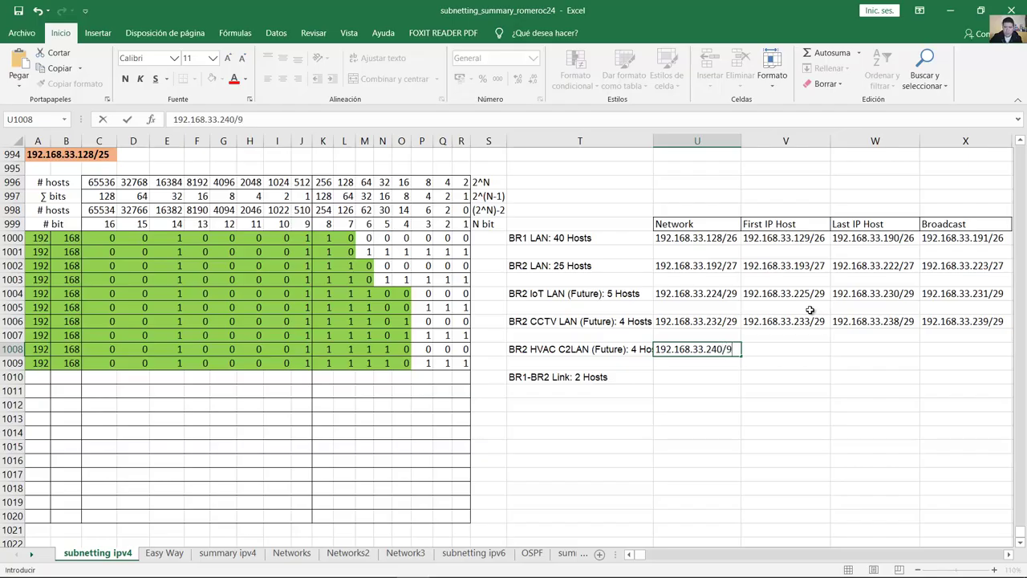
type("/29")
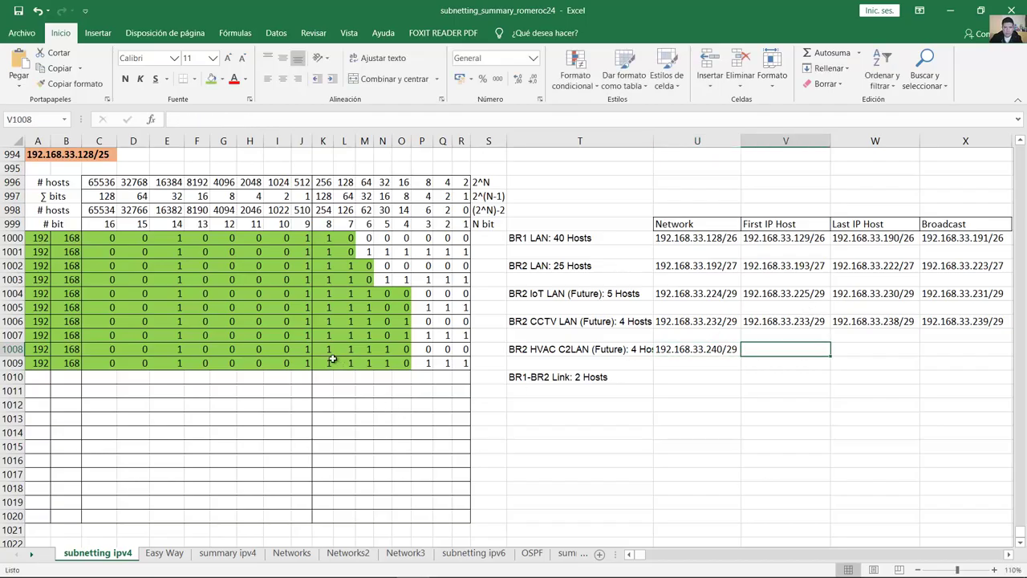
left_click_drag(332, 362, 463, 363)
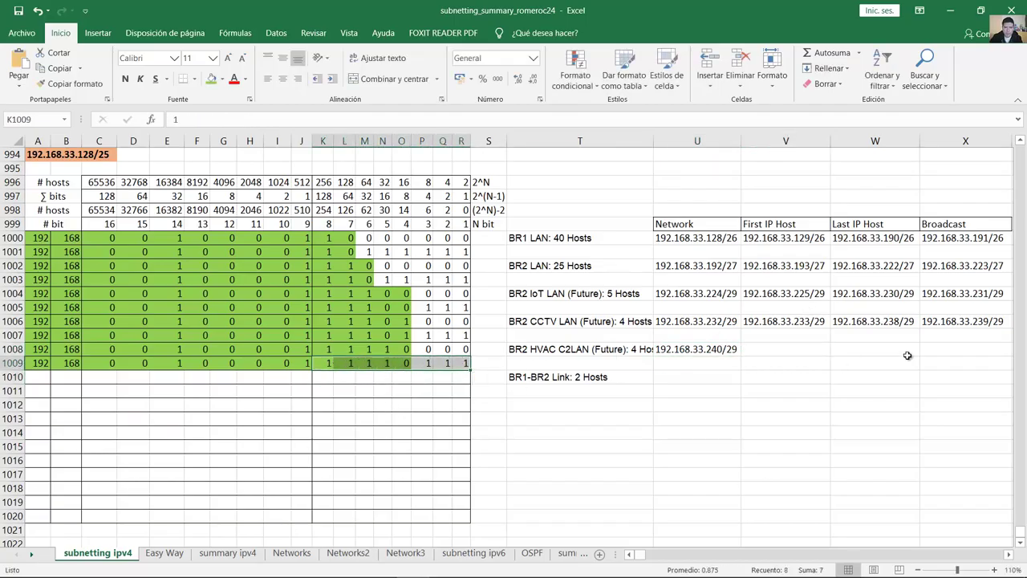
left_click(938, 345)
type("192.")
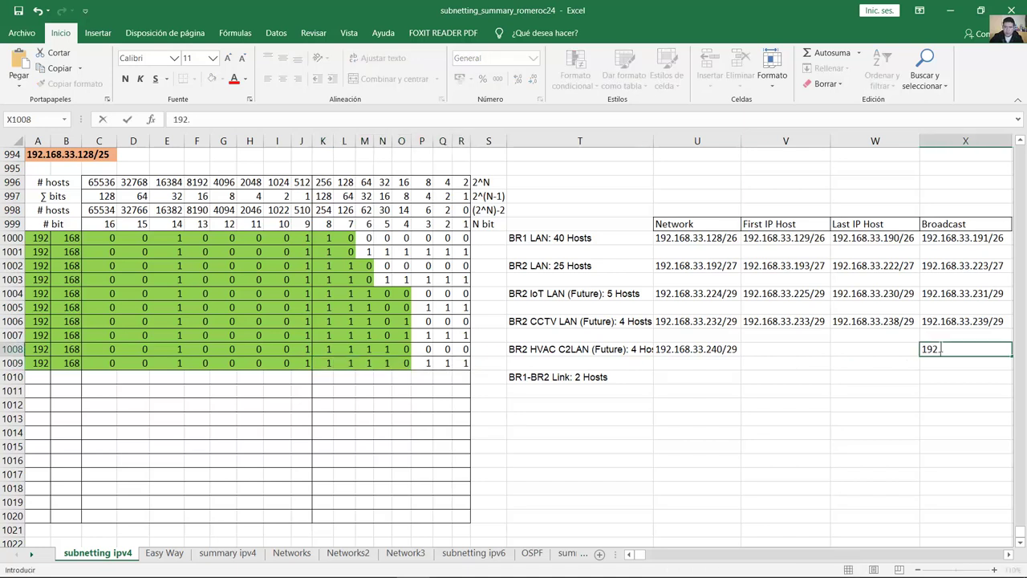
type("168.33.247/29")
key("Return")
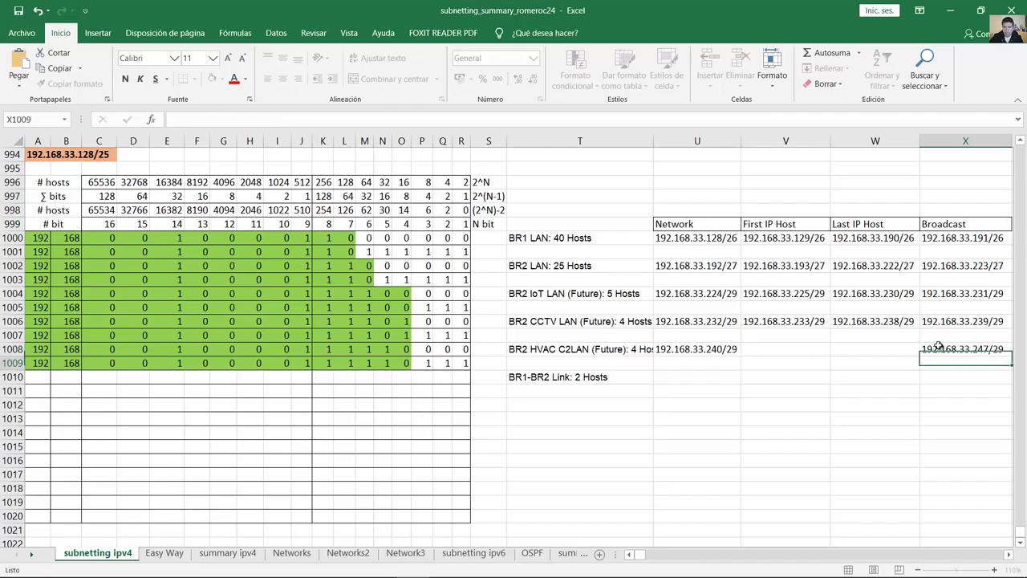
key("Up")
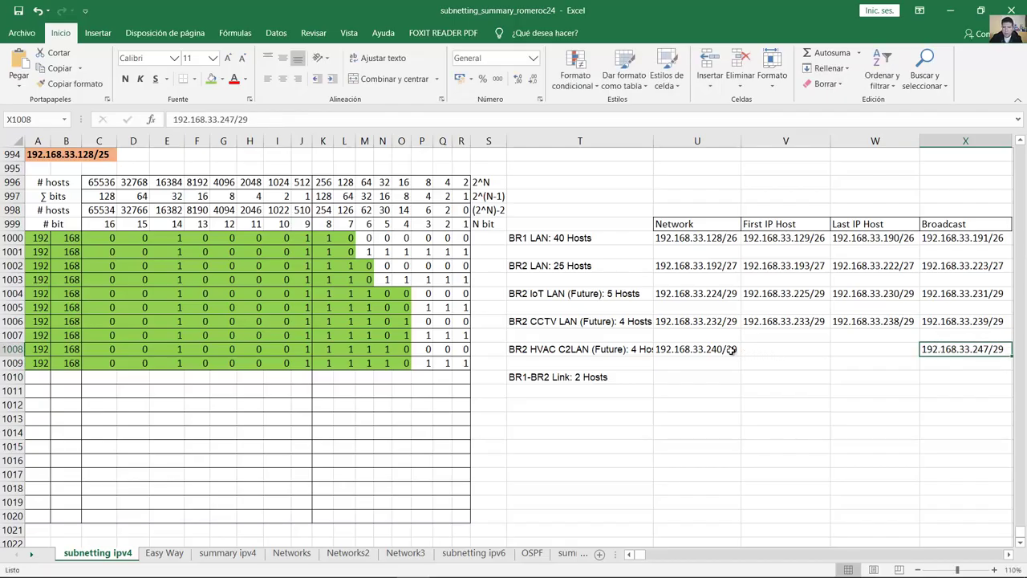
Step: Copy the network address into First IP Host and change it to 192.168.33.241/29
left_click(723, 349)
double_click(722, 349)
left_click_drag(740, 349, 656, 349)
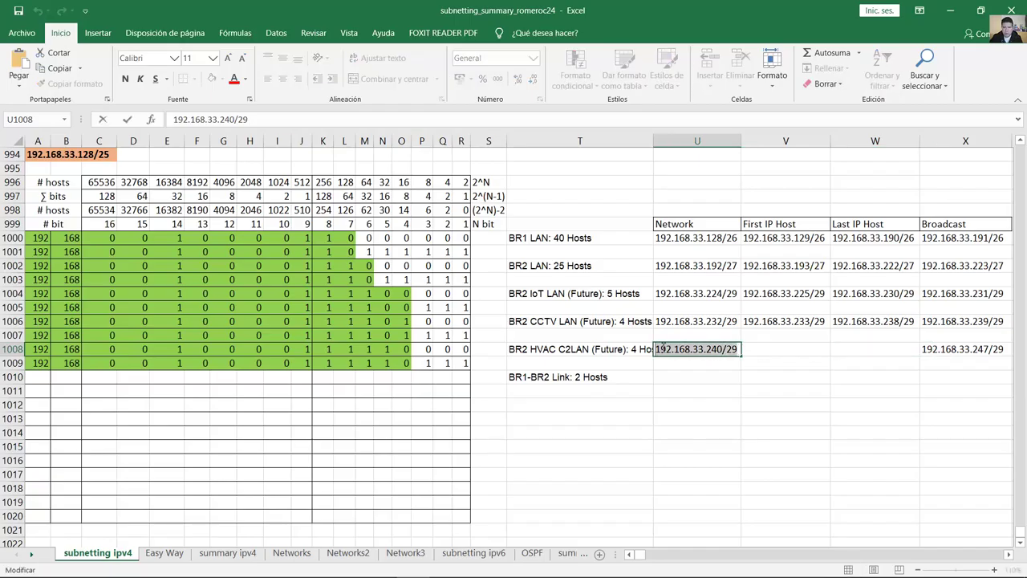
key("ctrl+c")
left_click(793, 347)
key("ctrl+v")
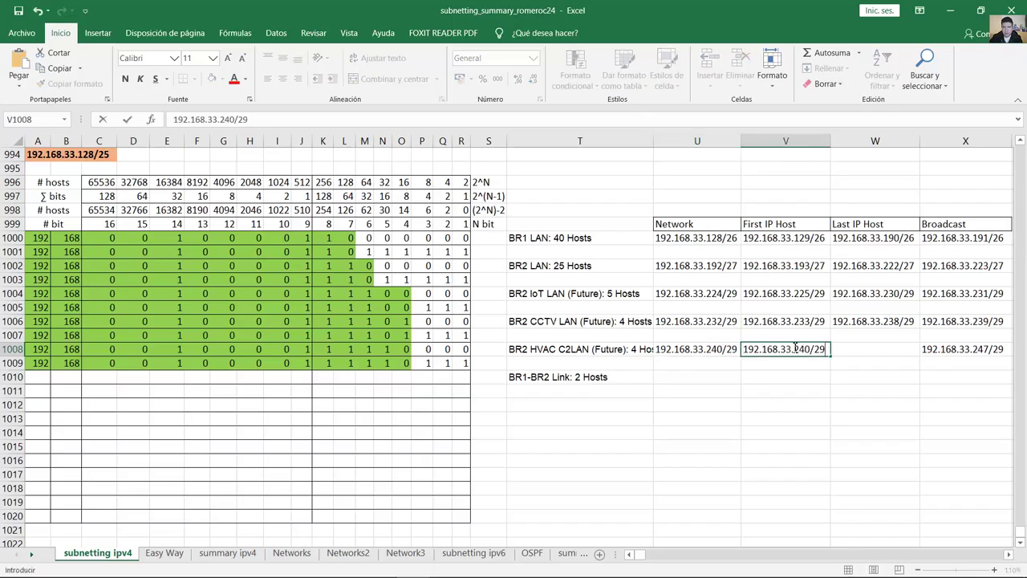
left_click_drag(807, 349, 812, 349)
type("1")
key("Tab")
Step: Copy the broadcast address into Last IP Host and change it to 192.168.33.246/29
left_click(928, 347)
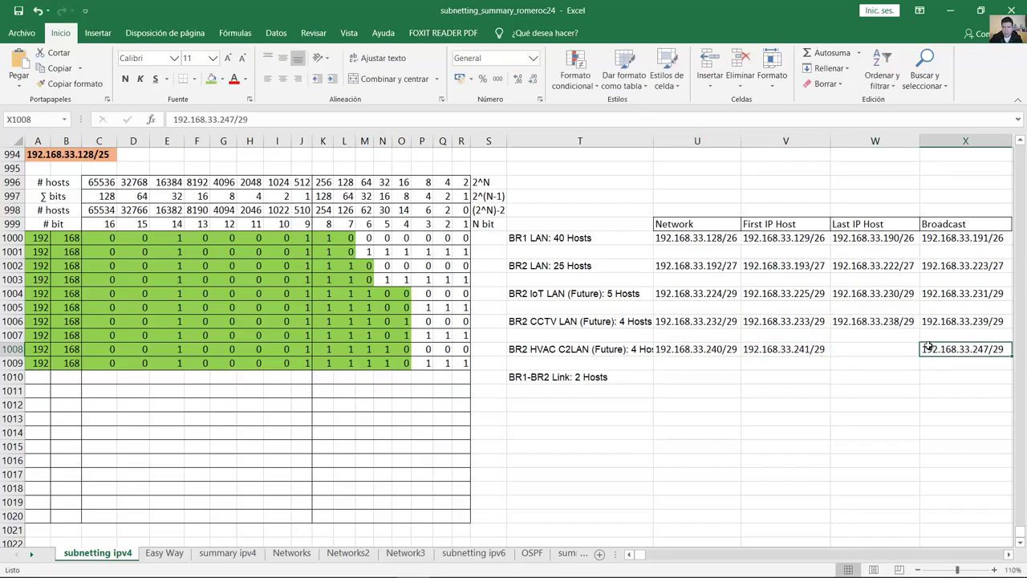
double_click(923, 349)
left_click_drag(922, 349, 1007, 350)
key("ctrl+c")
left_click(853, 348)
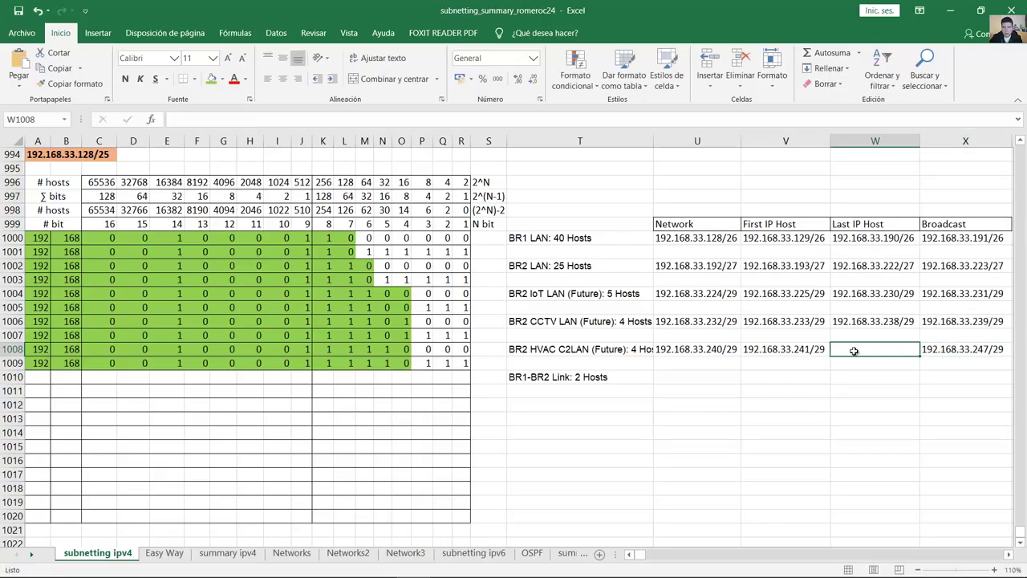
key("ctrl+v")
left_click(897, 349)
key("BackSpace")
type("6")
left_click(746, 369)
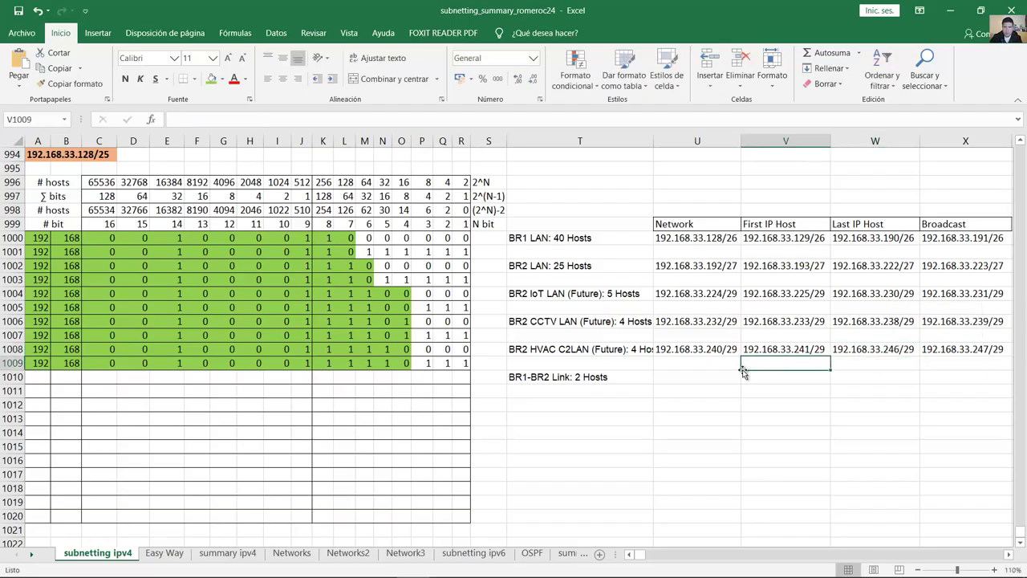
left_click(24, 377)
type("192")
key("Tab")
type("168")
key("Tab")
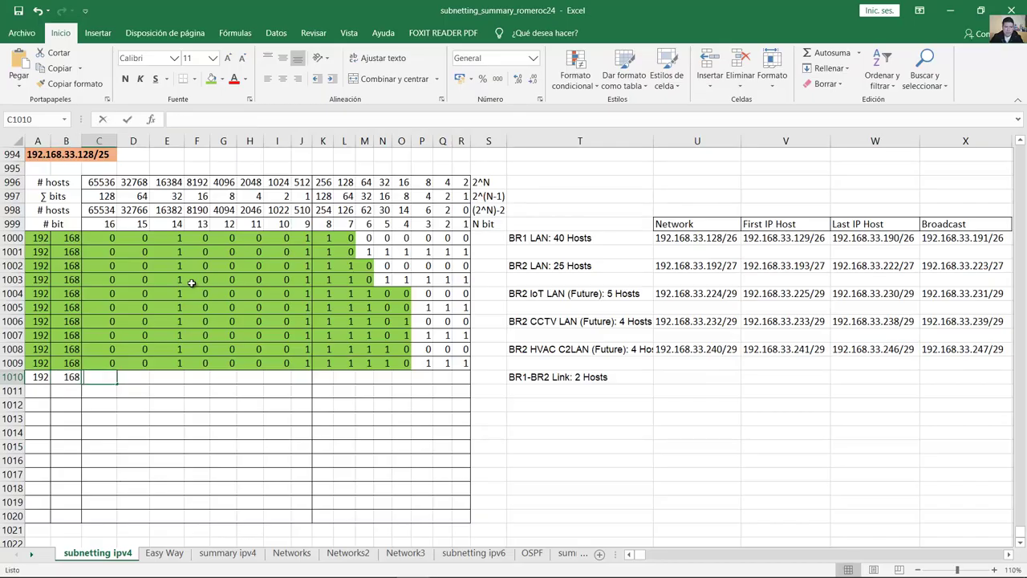
type("0")
key("Tab")
type("0")
key("Tab")
type("0")
key("Tab")
key("shift+Tab")
type("1")
key("Tab")
type("0")
key("Tab")
type("0")
key("Tab")
type("0\t0\t1\t1\t1\t1\t")
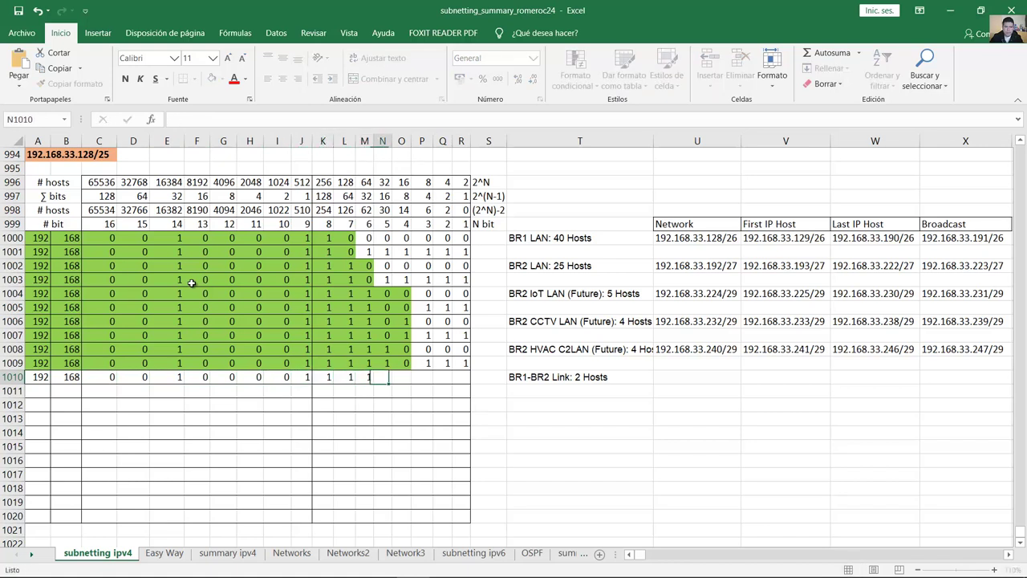
type("1")
key("Tab")
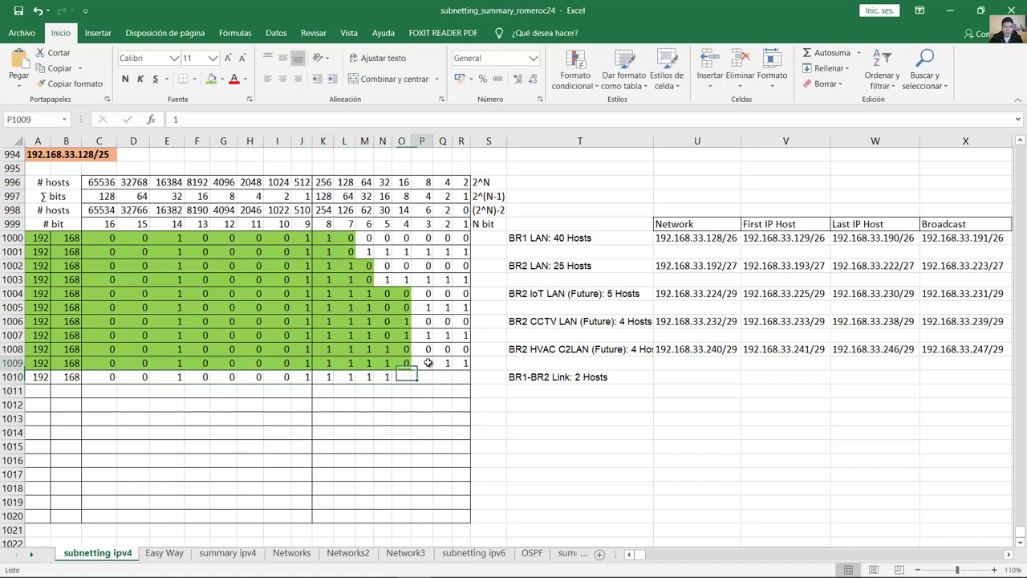
Step: Finish row 1010 so its fourth octet reads 11111000 (.248), matching the 2 usable hosts
left_click_drag(428, 362, 461, 363)
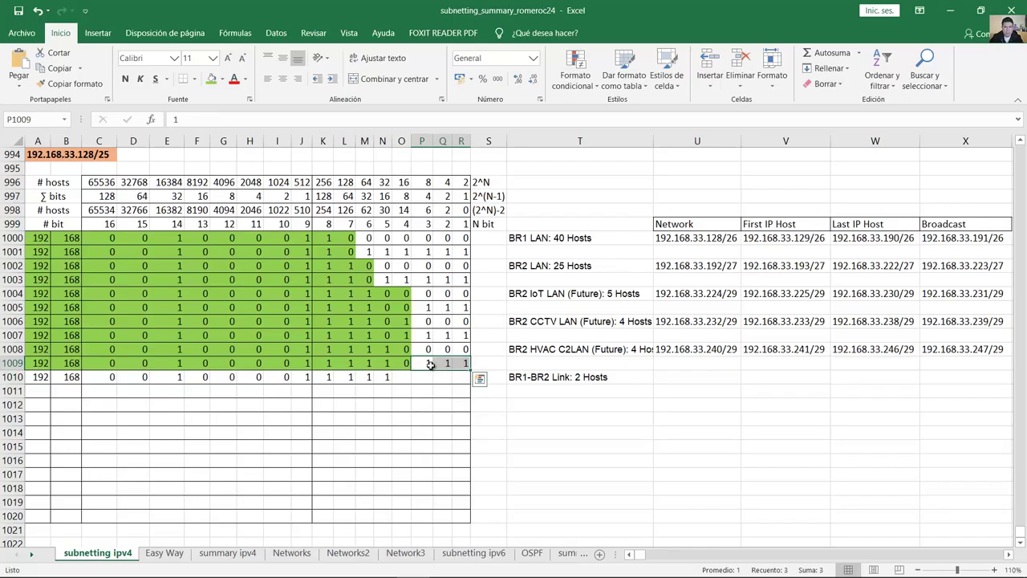
left_click(407, 379)
type("1")
key("Tab")
type("0")
key("Tab")
type("0")
key("Tab")
type("0")
left_click(445, 377)
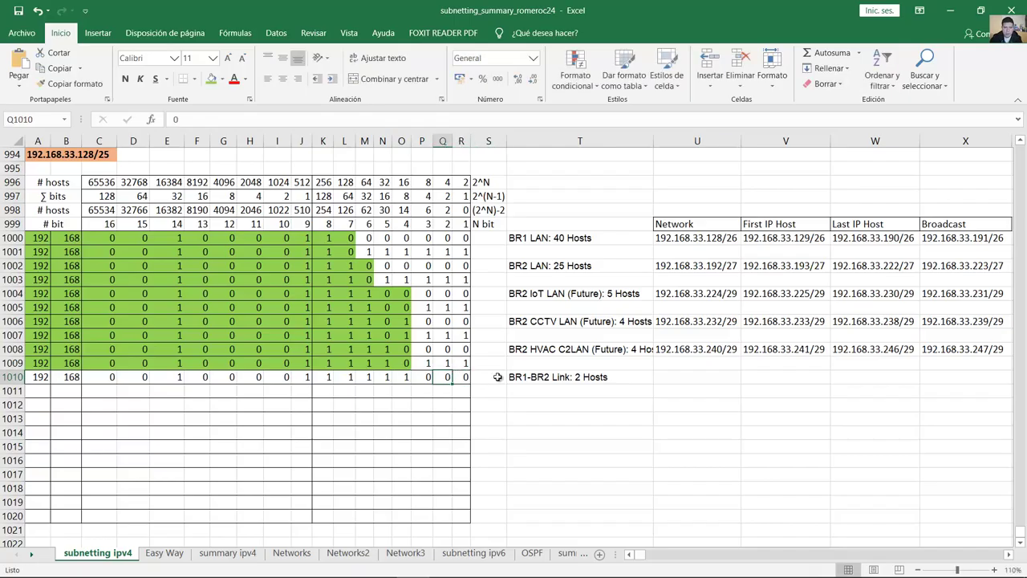
left_click(594, 376)
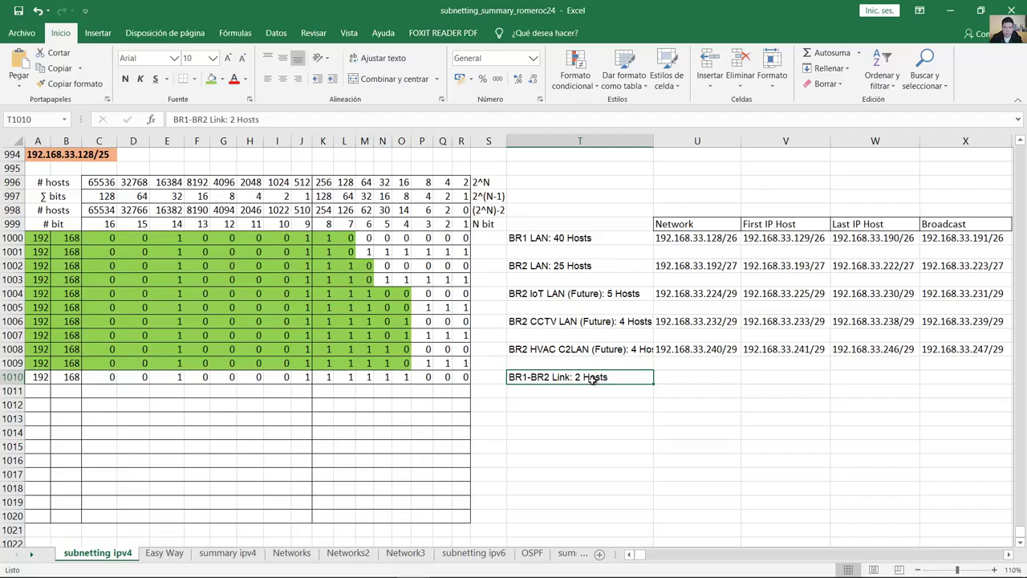
left_click_drag(46, 211, 43, 387)
left_click(444, 210)
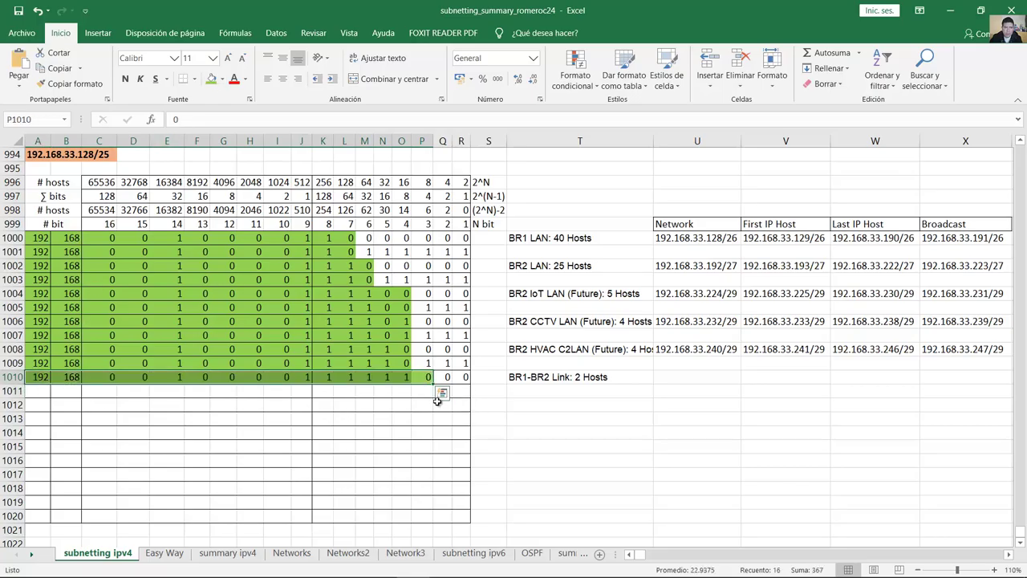
Step: Fill row 1010 down into row 1011 and set Q1011 and R1011 to 1 (.251)
left_click_drag(433, 387, 440, 399)
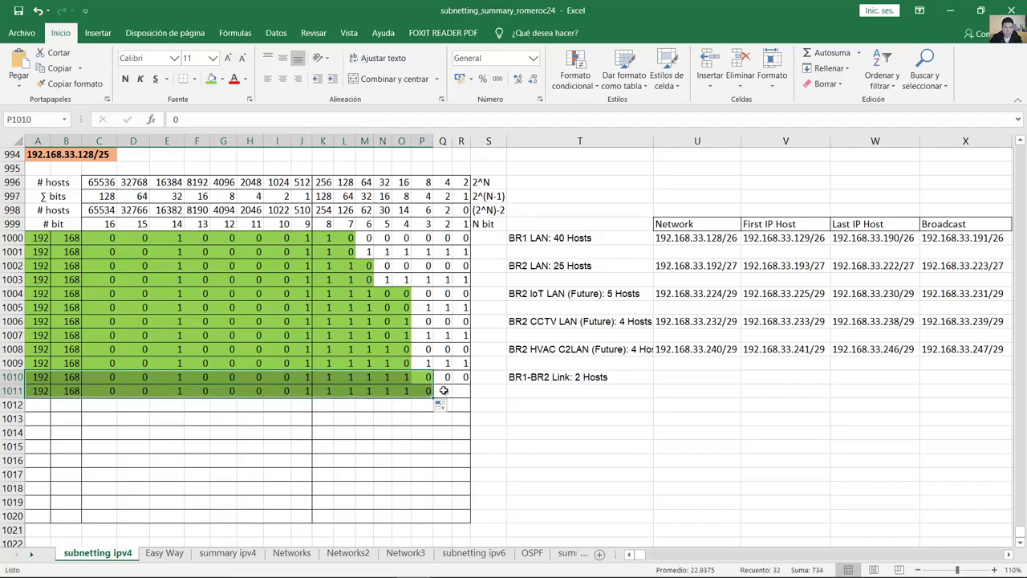
left_click(443, 391)
type("1")
key("Tab")
type("1")
key("Tab")
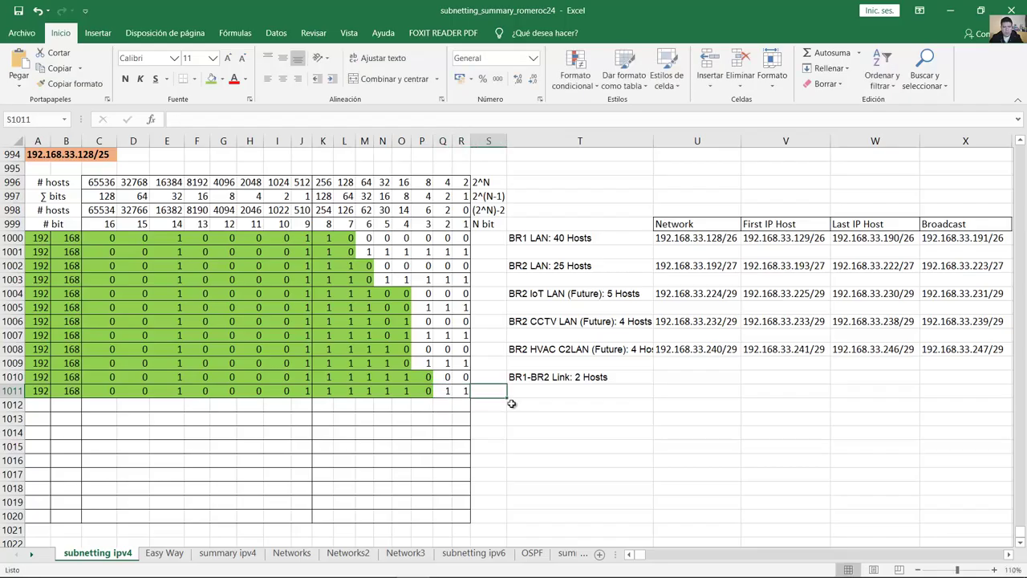
left_click(463, 391)
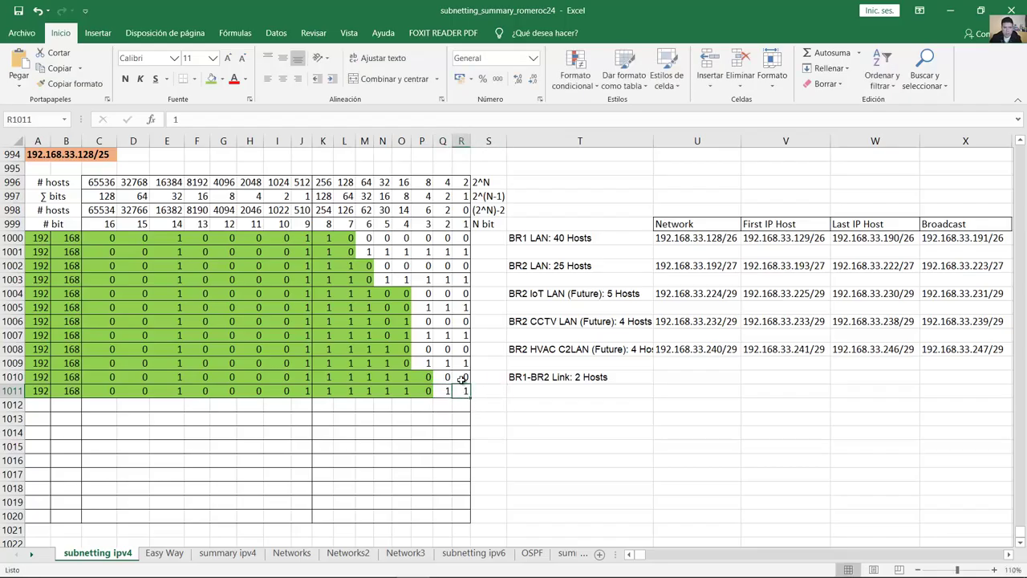
mouse_move(462, 379)
left_mouse_down()
mouse_move(37, 386)
mouse_move(465, 391)
left_mouse_up()
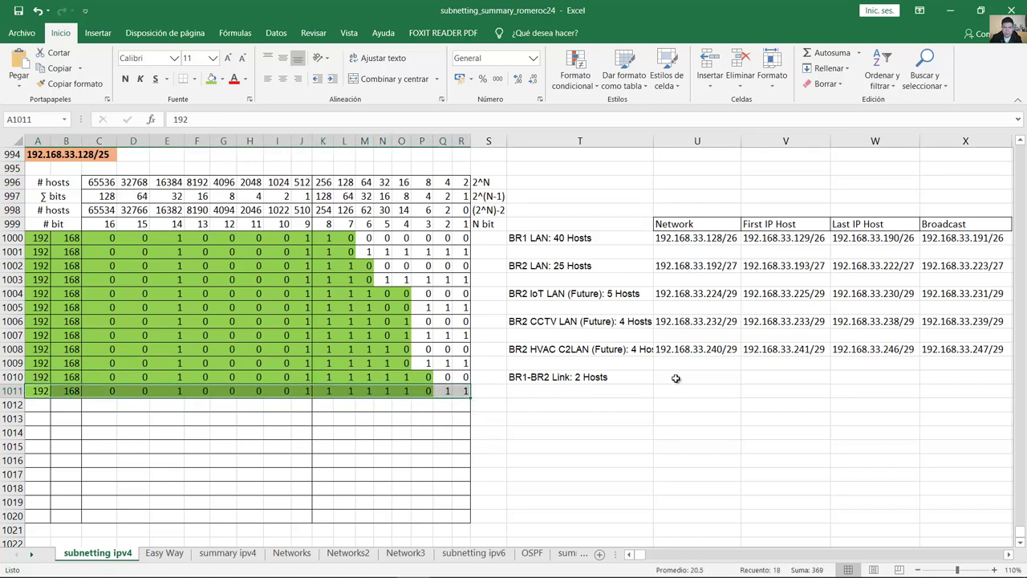
left_click_drag(329, 377, 404, 379)
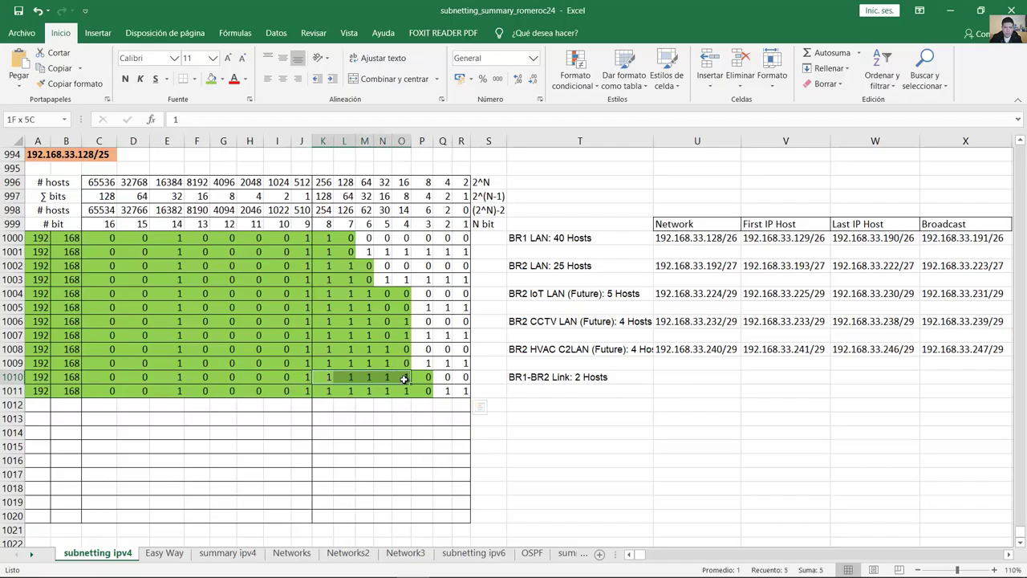
left_click_drag(404, 379, 404, 379)
left_click(705, 377)
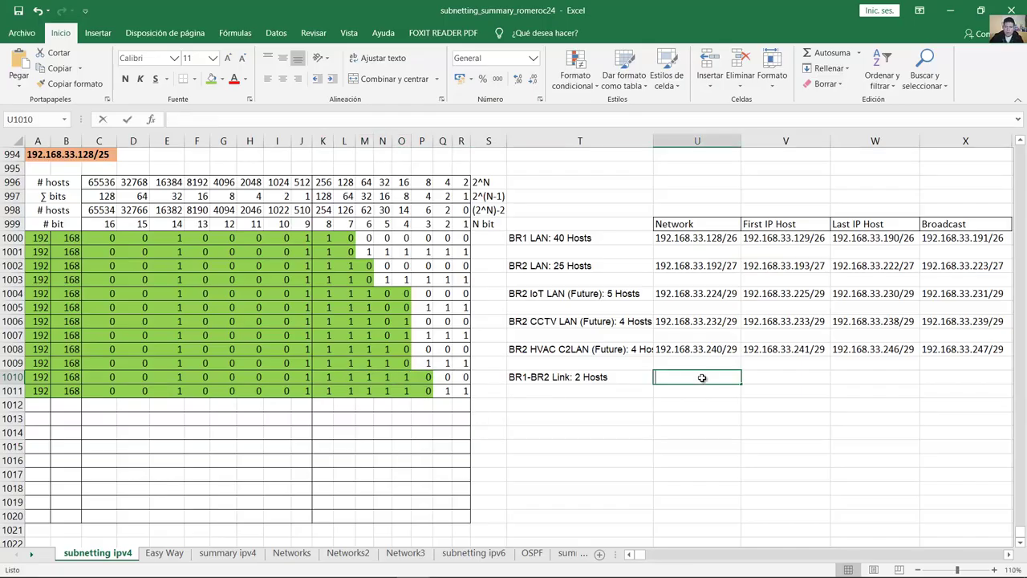
Step: Enter 192.168.33.248/30 as the BR1-BR2 Link network address, checking row 1010's bits
type("192.168.33")
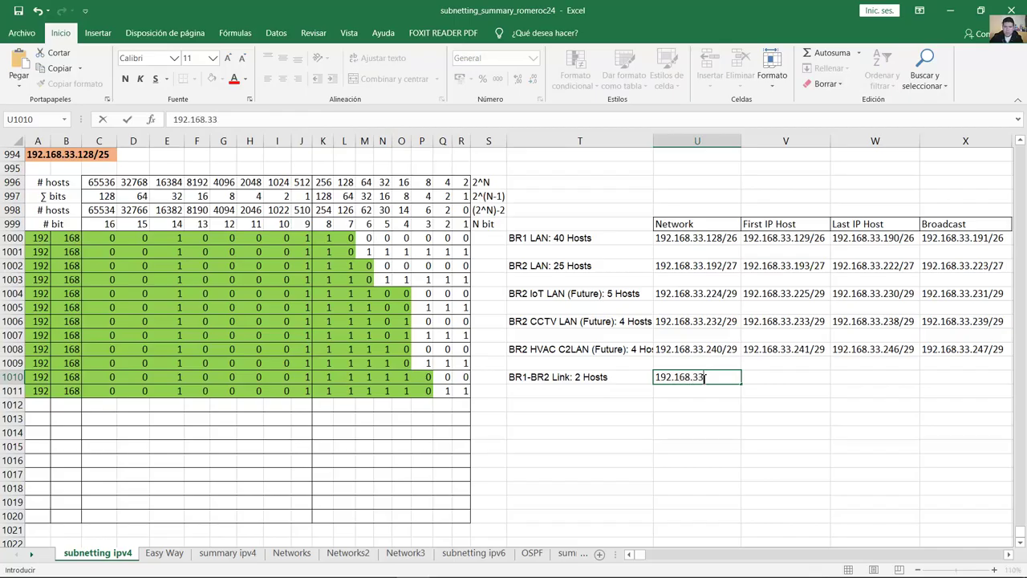
type(".248")
left_click(815, 374)
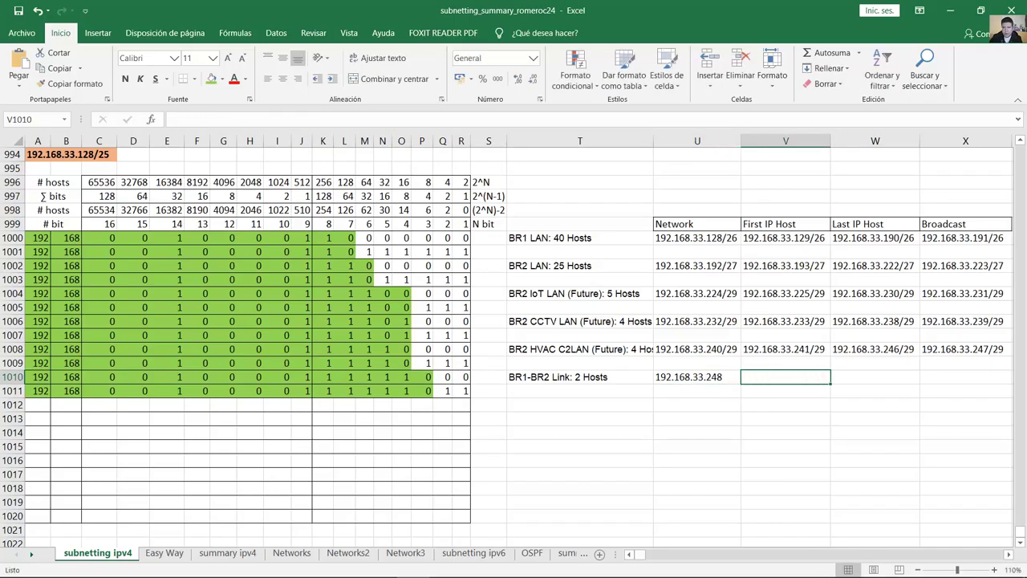
left_click(968, 350)
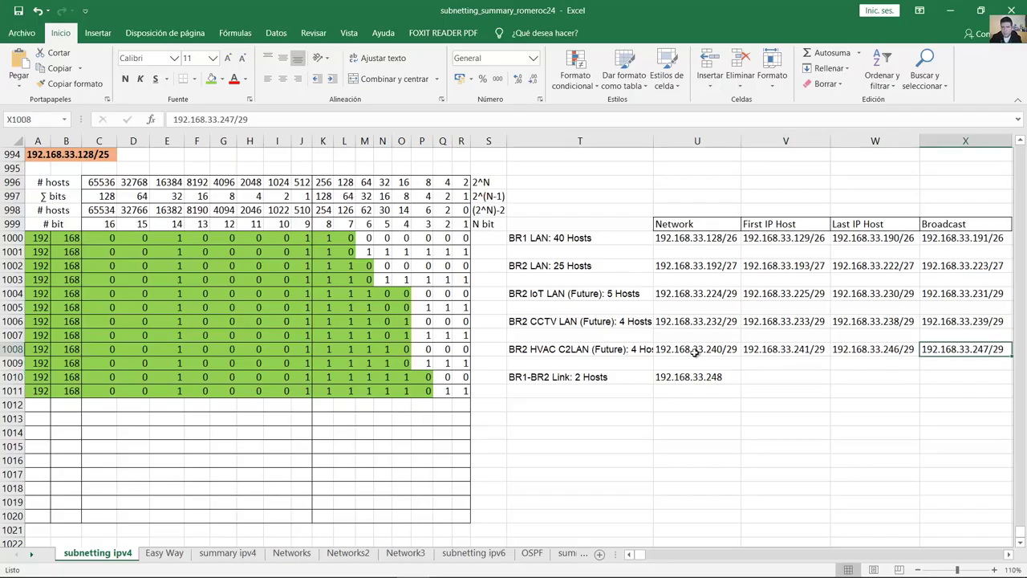
left_click(701, 379)
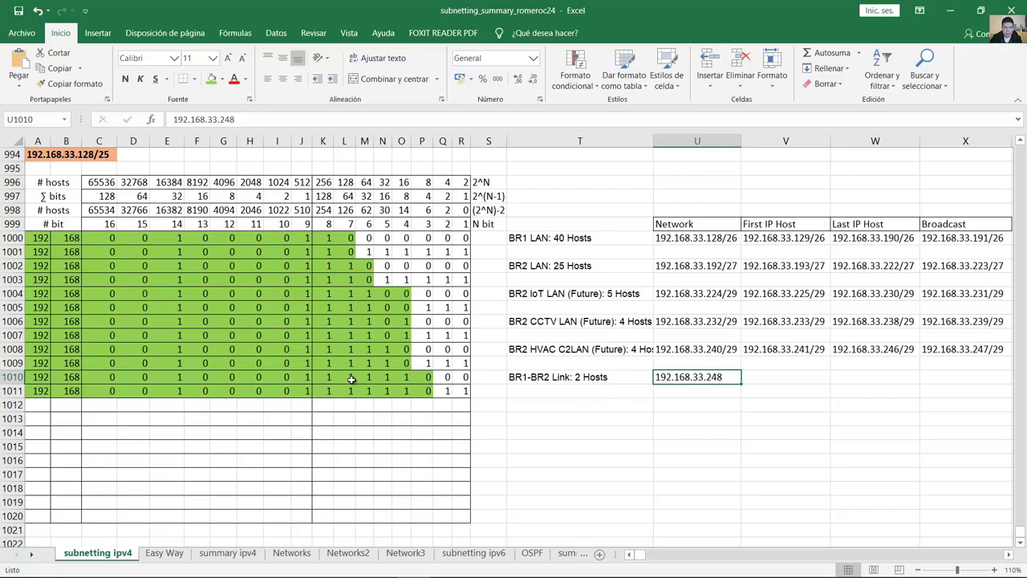
left_click(329, 378)
left_click(348, 378)
left_click(369, 378)
left_click(386, 377)
left_click(402, 378)
left_click(422, 377)
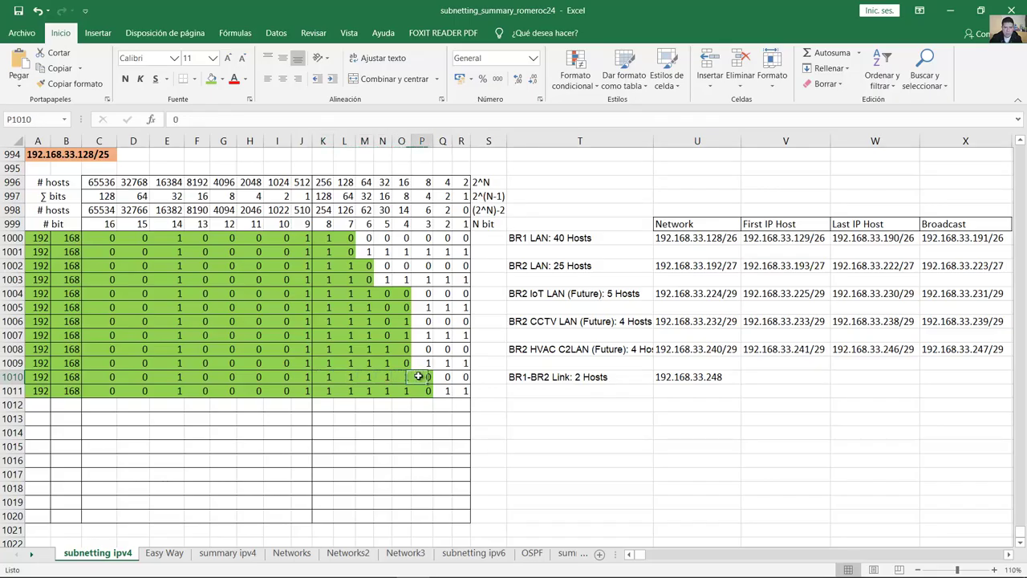
double_click(720, 377)
type("/30")
left_click(746, 383)
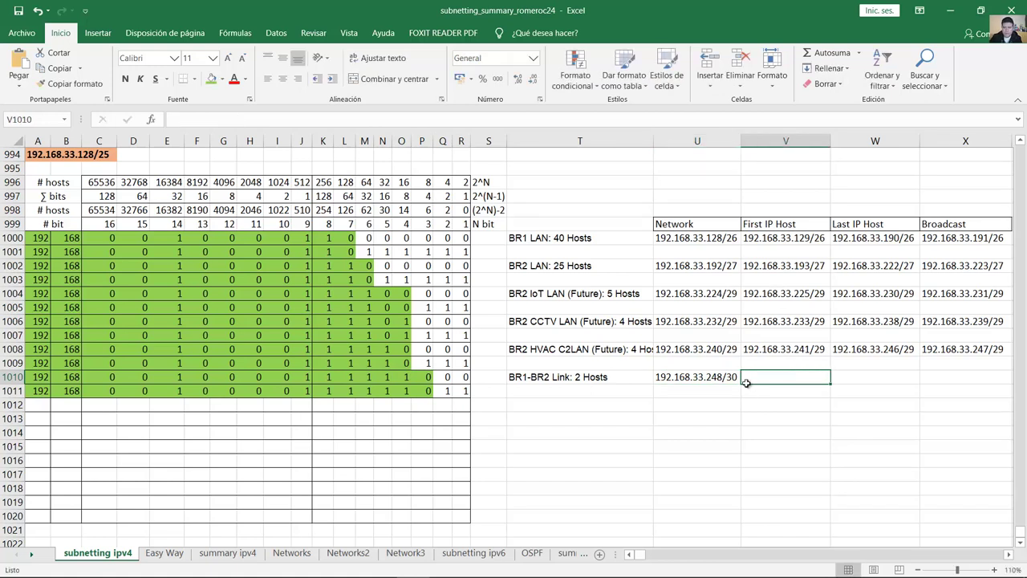
Step: Enter the link's broadcast address 192.168.33.251/30
left_click_drag(332, 394, 461, 392)
left_click(947, 377)
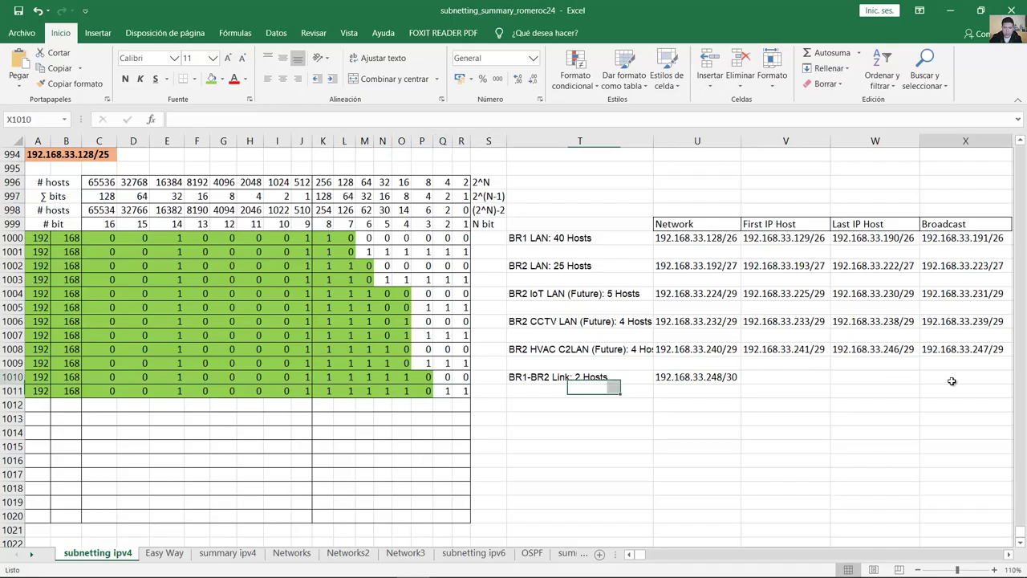
type("192.168.33")
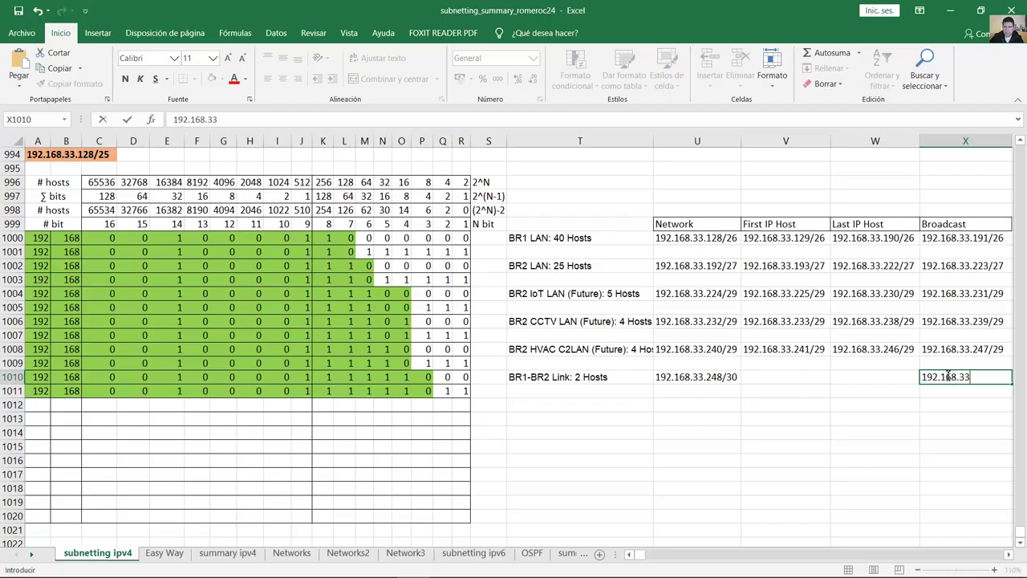
type(".251/")
type("30")
key("Return")
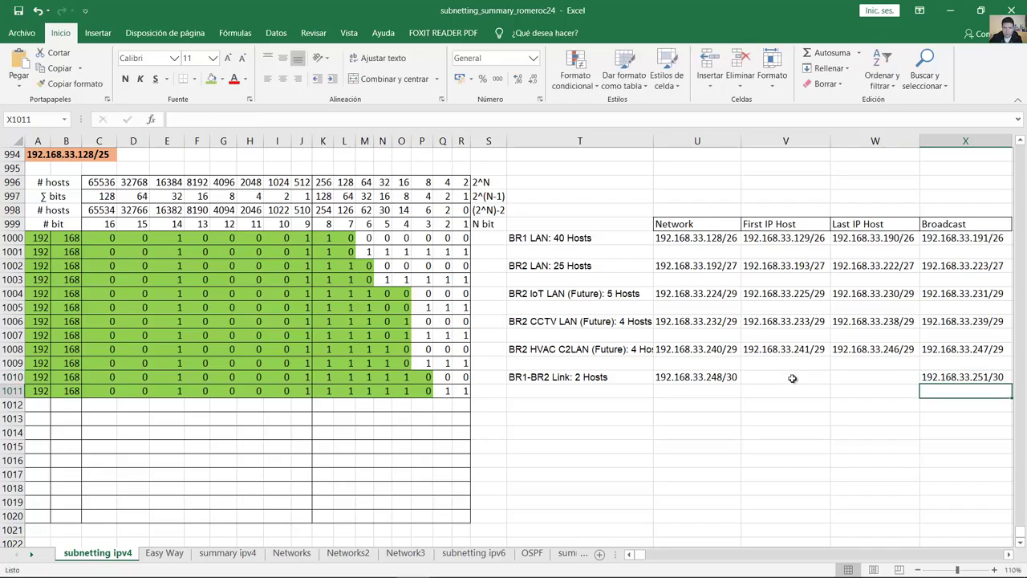
Step: Paste the network address as First IP Host and change it to 192.168.33.249/30
double_click(732, 377)
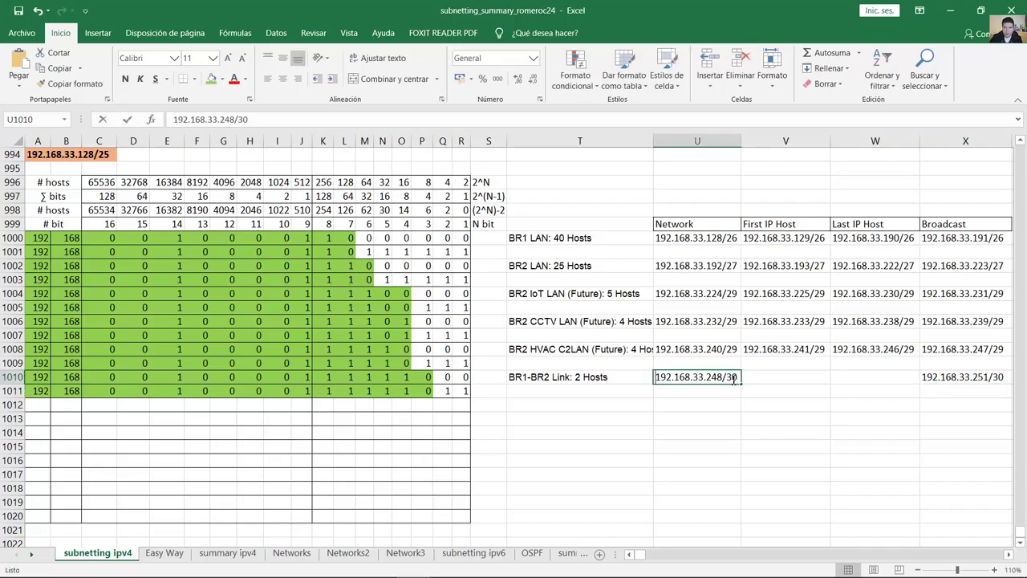
left_click(788, 377)
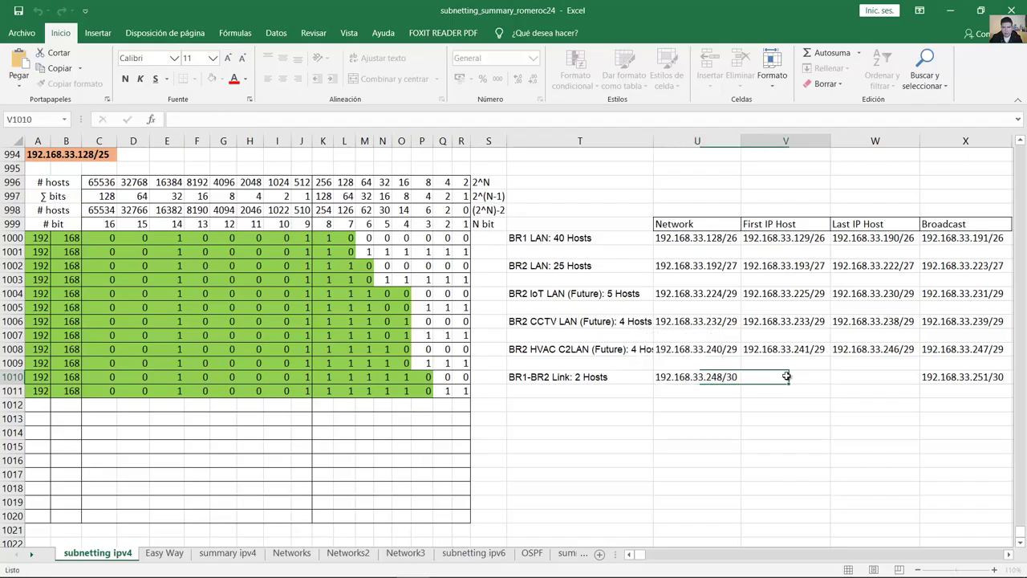
type("192.168.33.248/30")
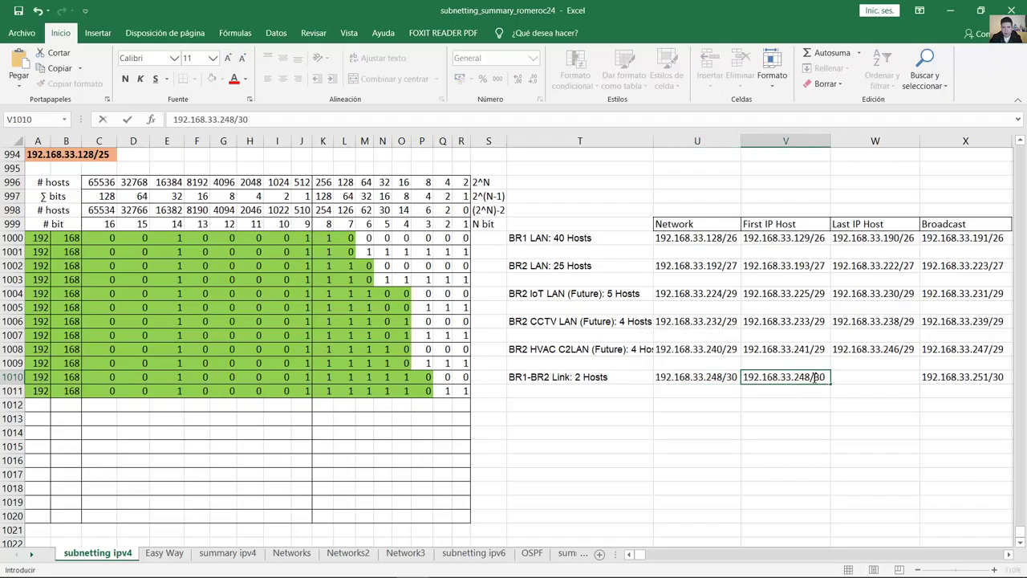
left_click(807, 377)
key("BackSpace")
type("9")
Step: Paste the broadcast address as Last IP Host and change it to 192.168.33.250/30
left_click(955, 374)
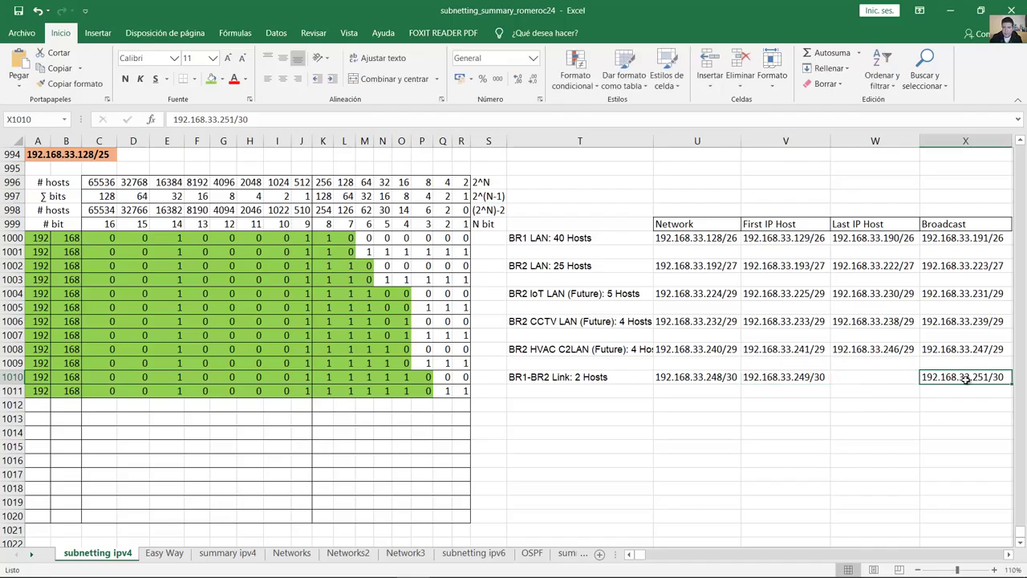
left_click(872, 379)
left_click(977, 377)
double_click(1005, 376)
left_click_drag(1004, 377, 913, 376)
key("ctrl+c")
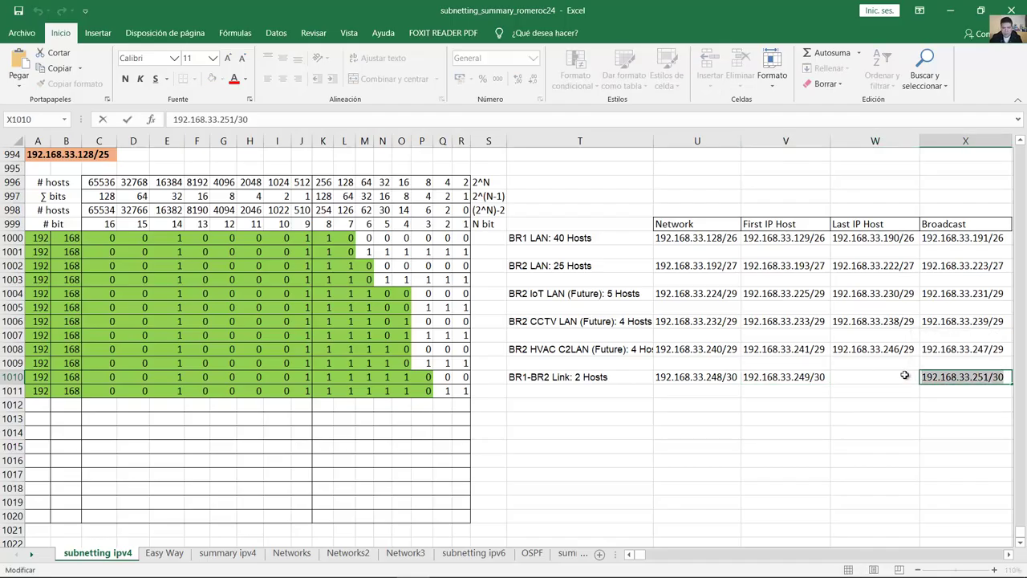
double_click(865, 377)
key("ctrl+v")
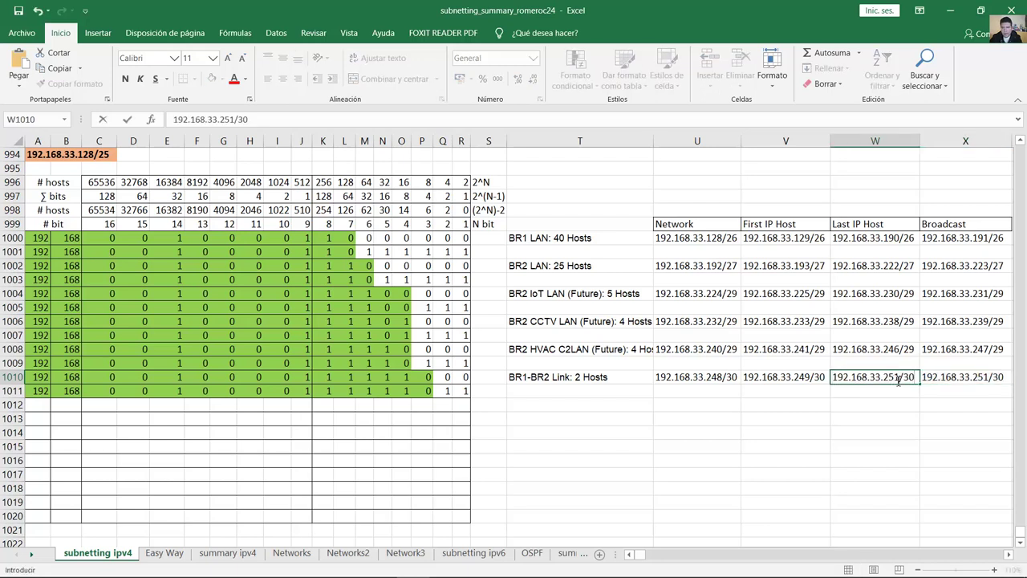
left_click(897, 377)
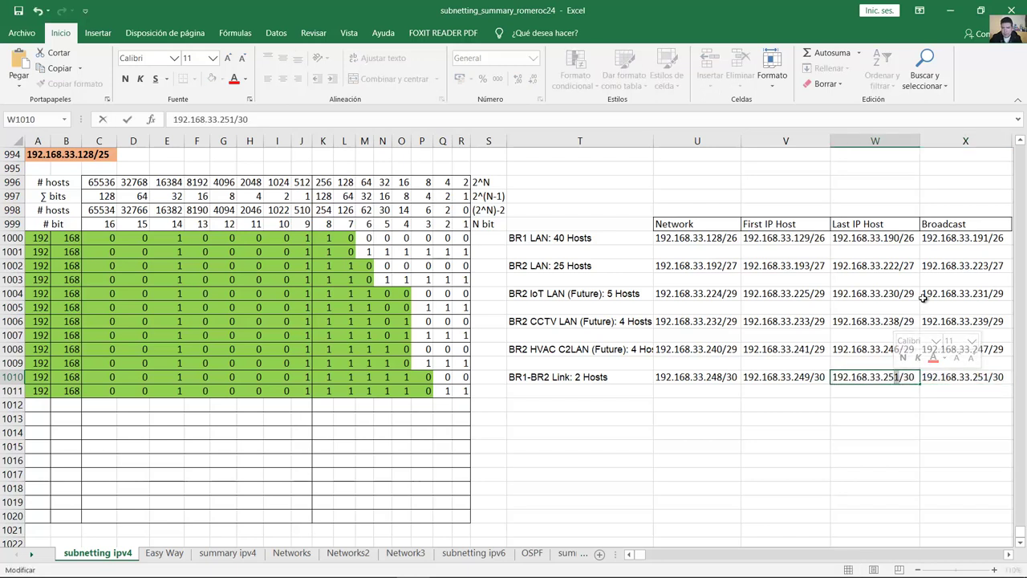
key("Delete")
type("0")
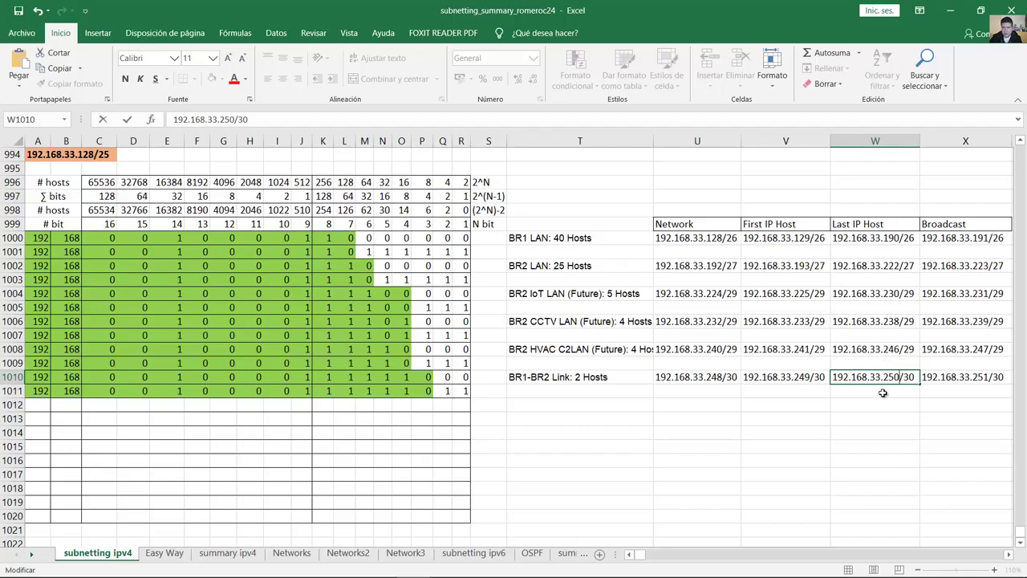
left_click(889, 393)
left_click(795, 404)
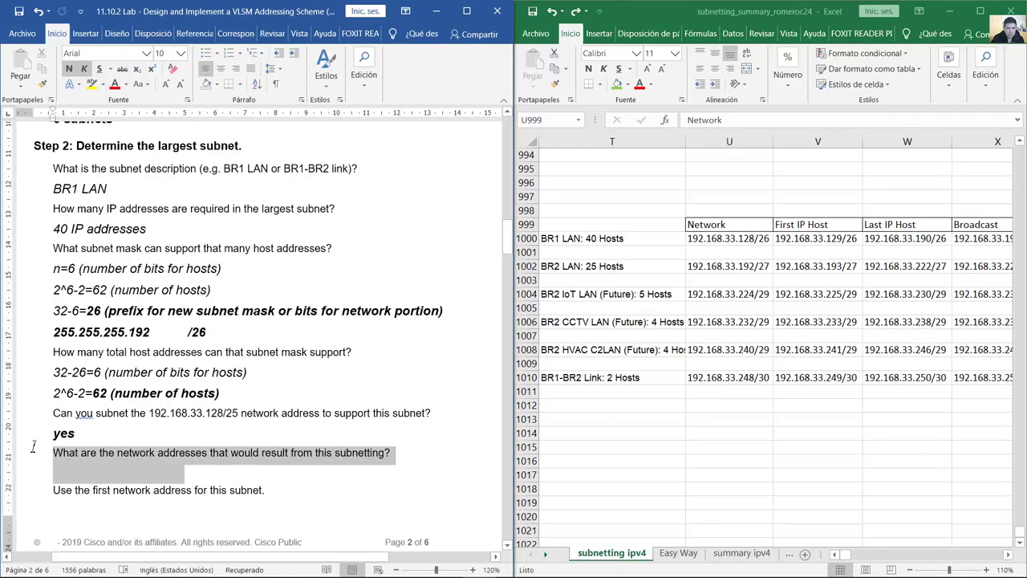
Step: Compare the Step 2 network-addresses question with the binary tables in the full-screen spreadsheet
left_click_drag(53, 452, 396, 453)
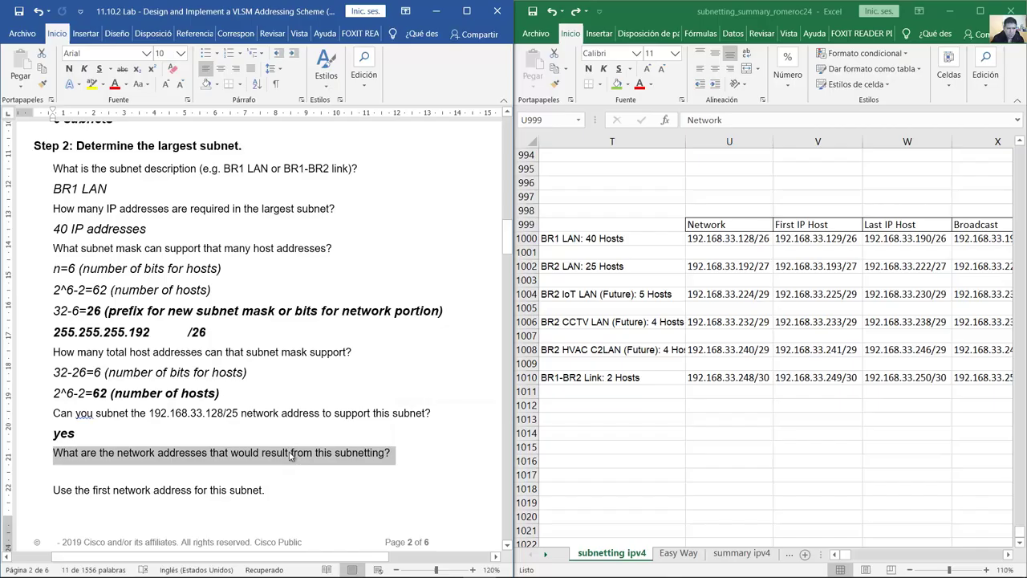
scroll(276, 463, "down", 3)
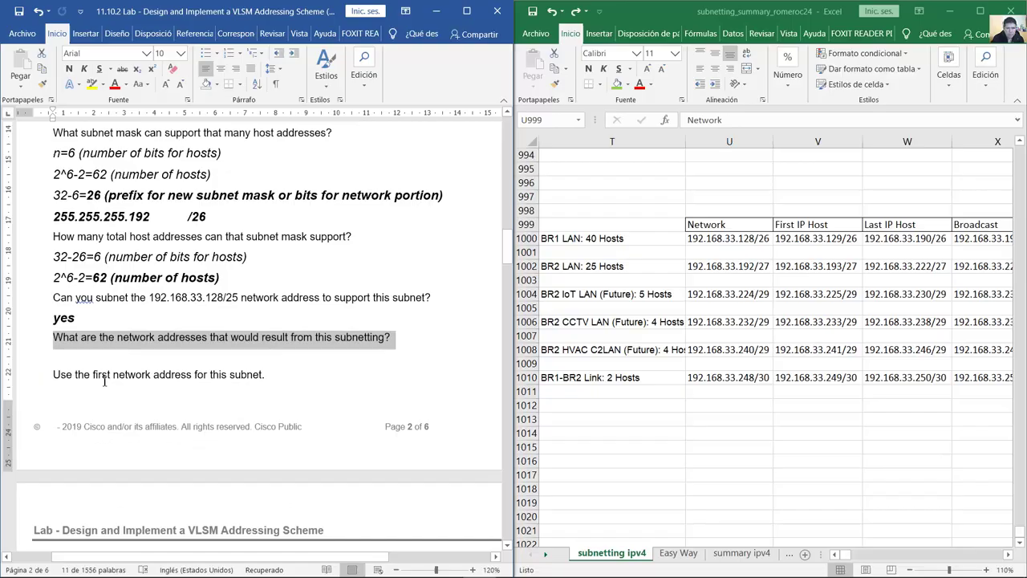
left_click(980, 11)
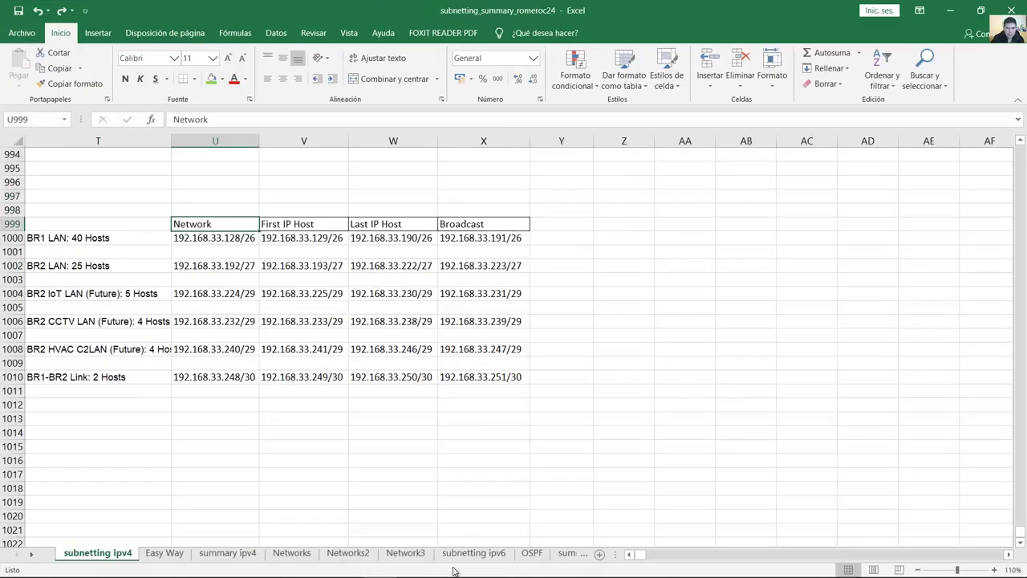
left_click(630, 555)
left_click(630, 554)
left_click_drag(630, 554, 630, 555)
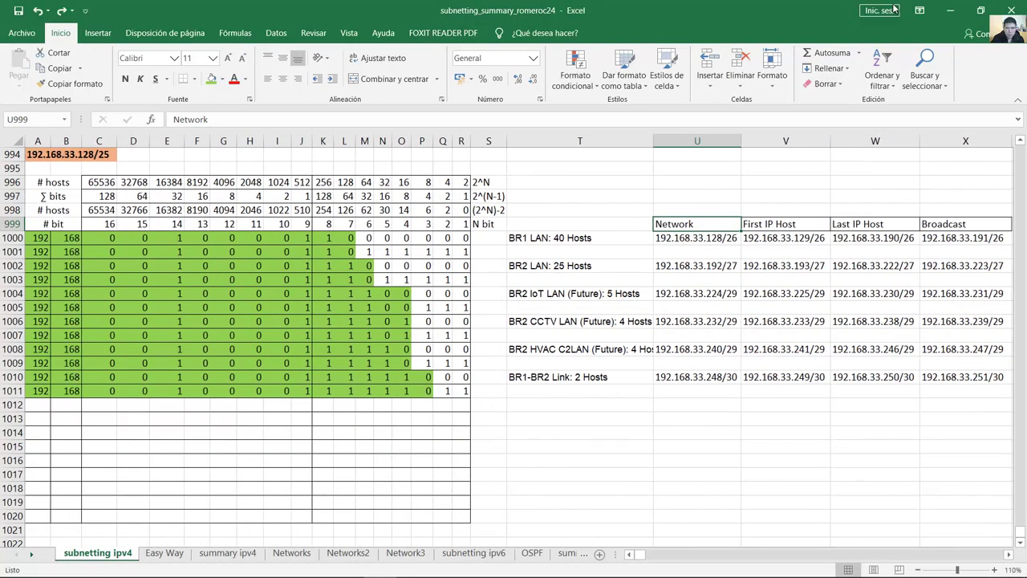
left_click(949, 10)
Step: Scroll down to the Step 3 heading and its subnet description question
left_click(114, 382)
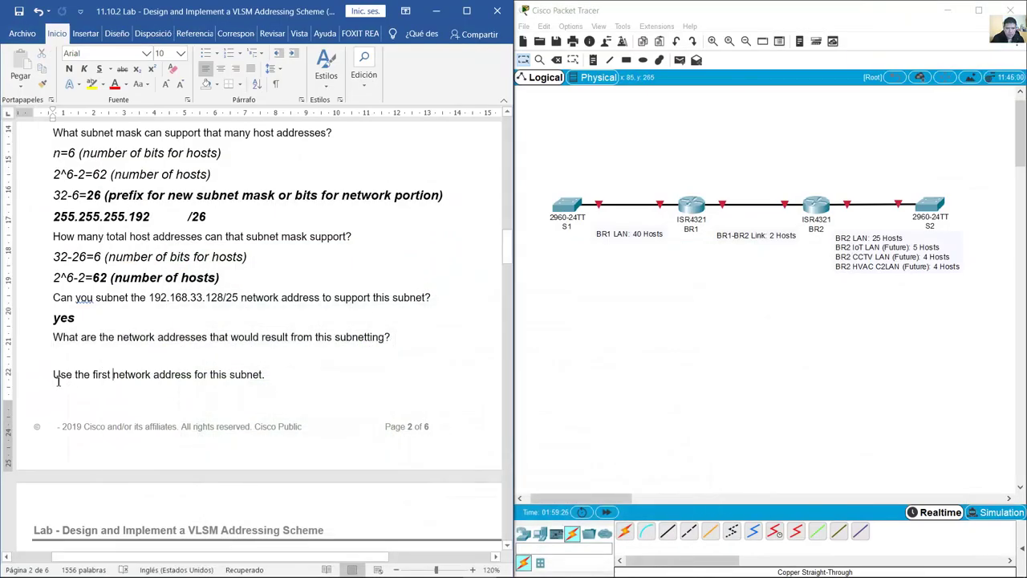
left_click_drag(70, 341, 273, 378)
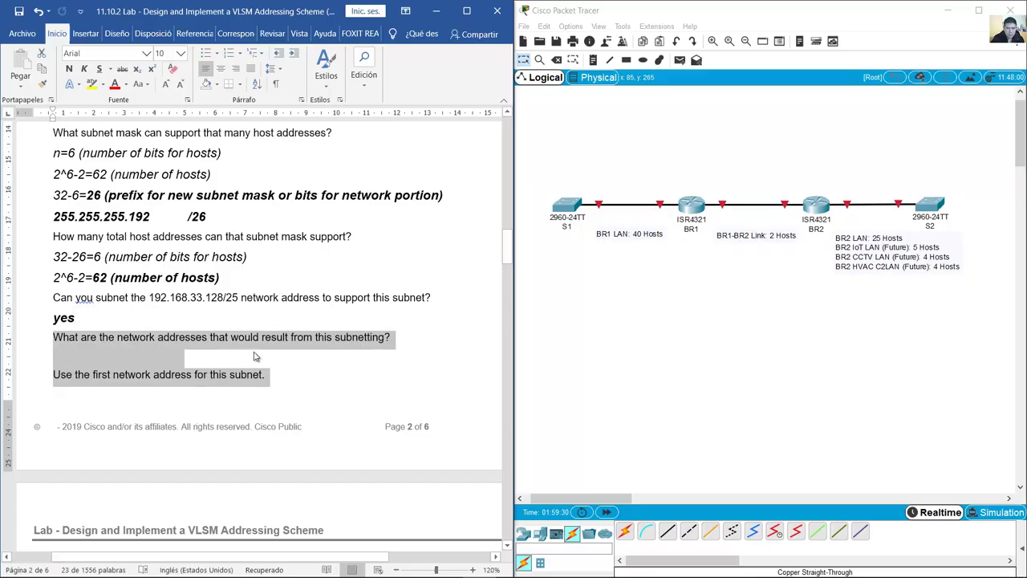
scroll(336, 289, "up", 2)
scroll(337, 288, "down", 10)
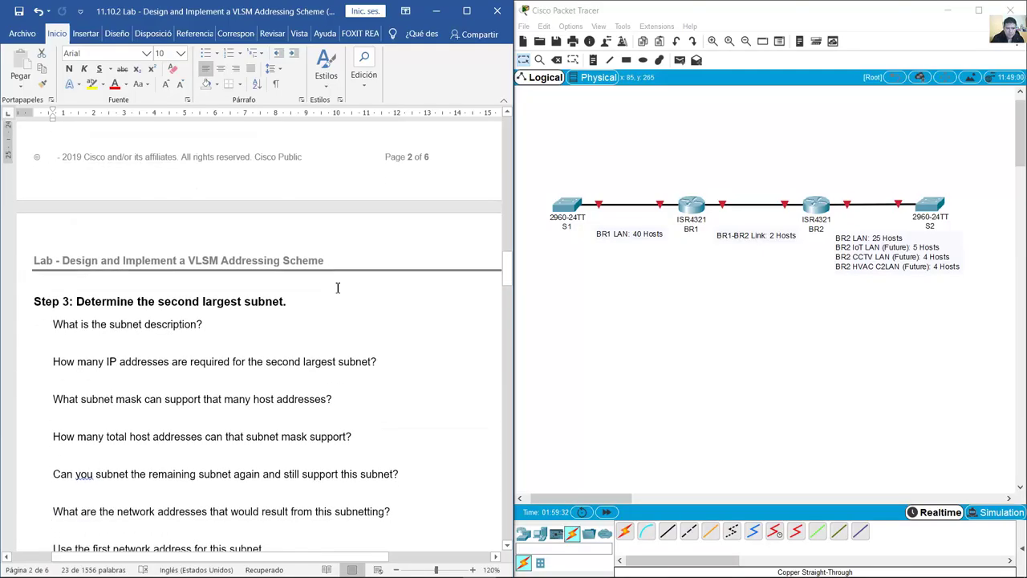
left_click_drag(76, 147, 282, 149)
left_click_drag(55, 170, 207, 170)
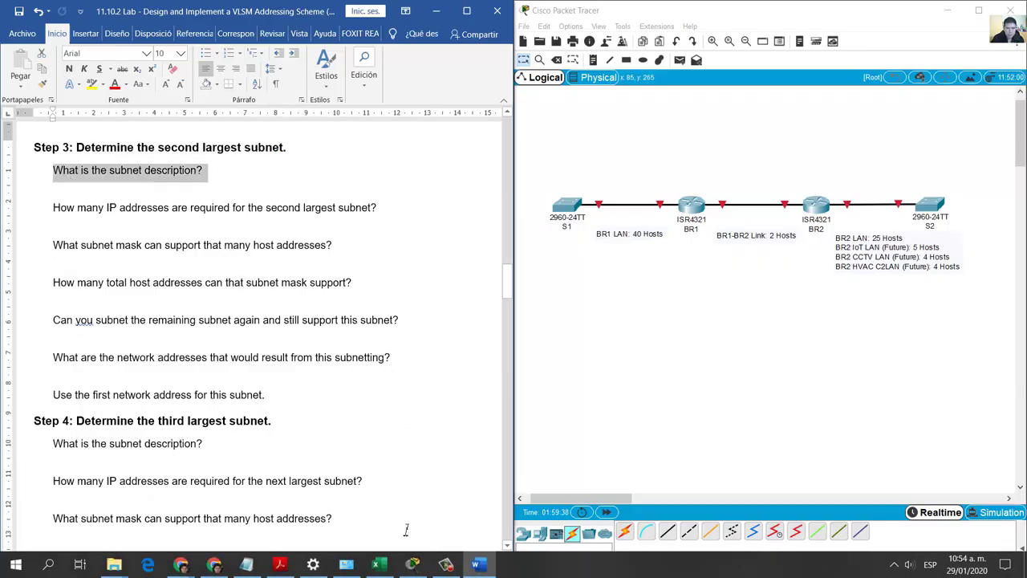
left_click(380, 573)
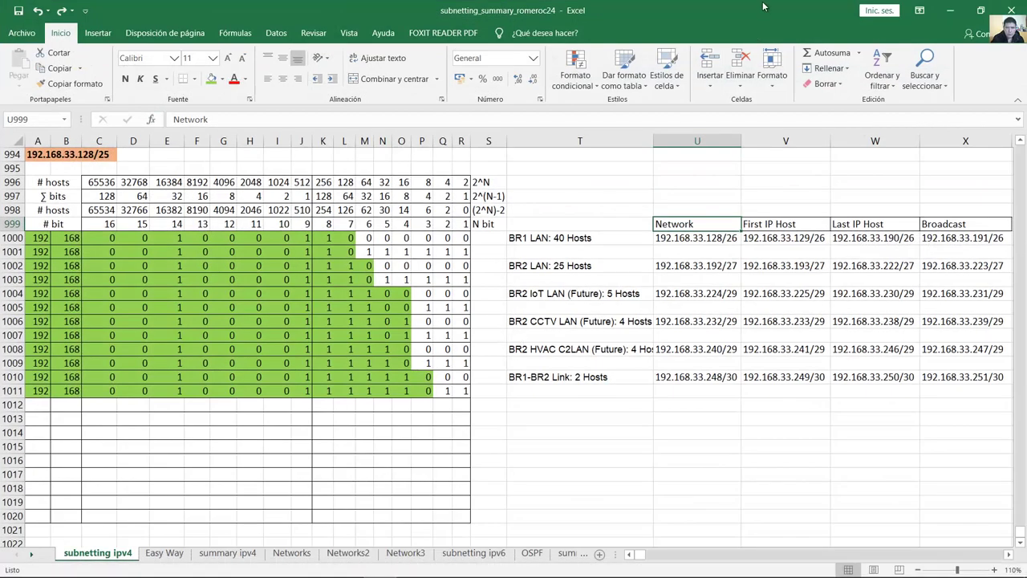
left_click(554, 269)
double_click(553, 269)
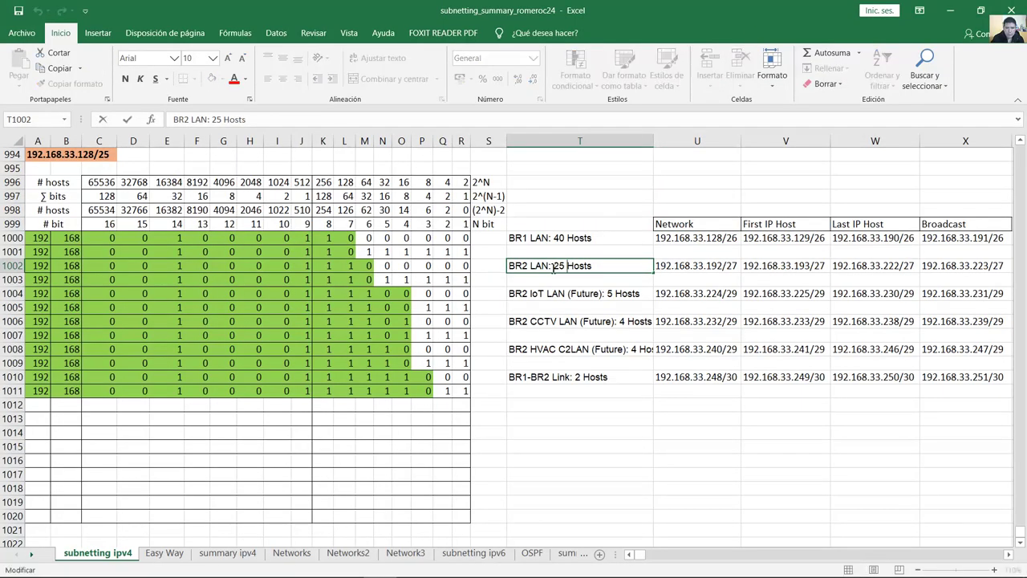
key("super+Right")
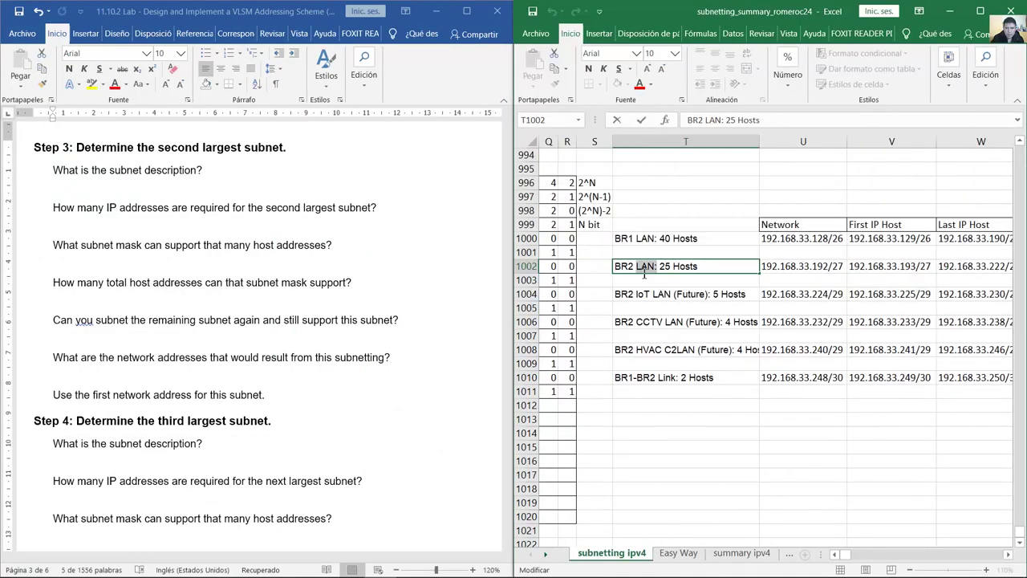
double_click(654, 266)
left_click_drag(658, 266, 614, 266)
left_click(67, 258)
left_click_drag(62, 245, 165, 246)
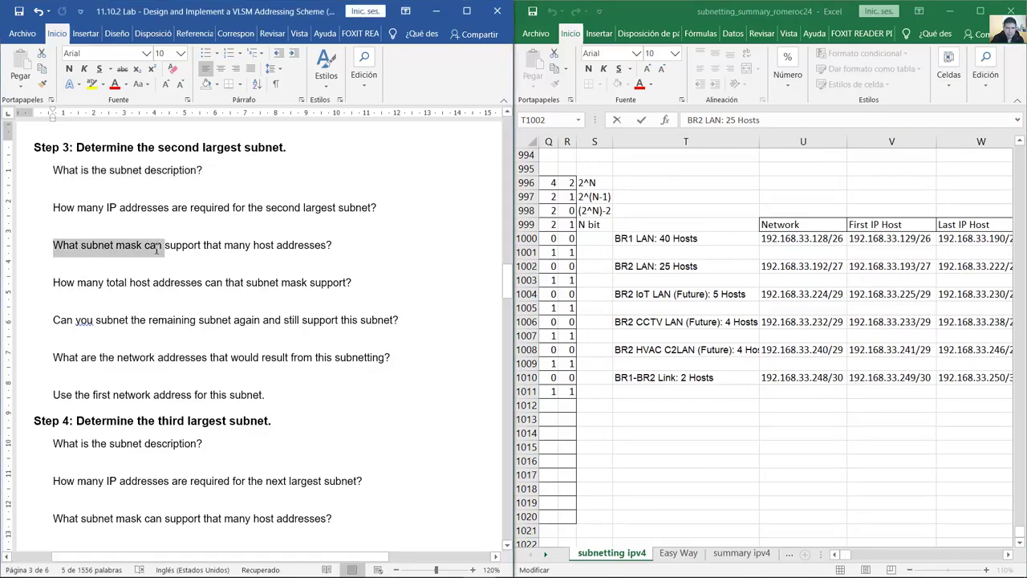
left_click_drag(78, 207, 212, 210)
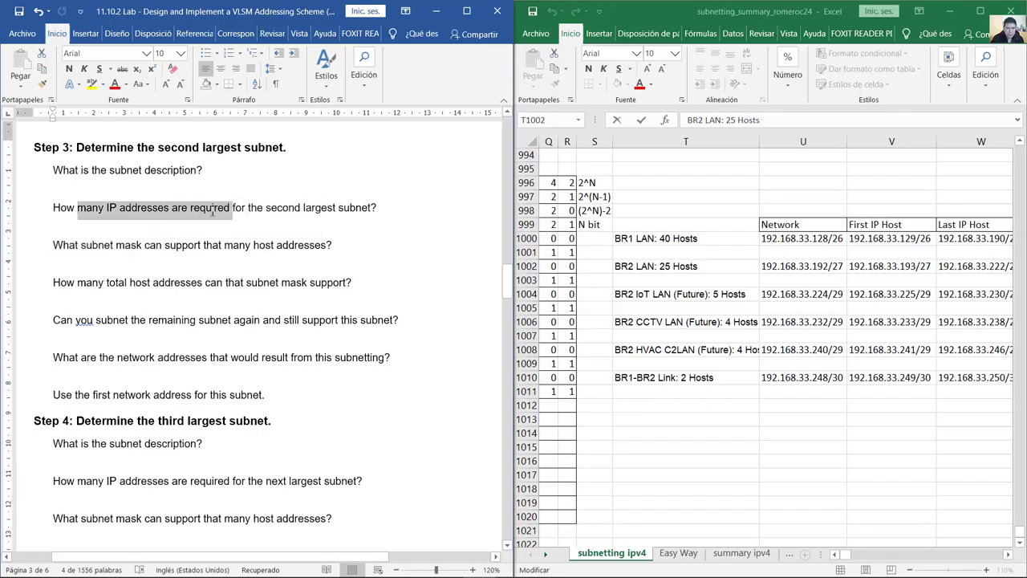
left_click(672, 266)
left_click_drag(660, 266, 700, 267)
left_click(78, 247)
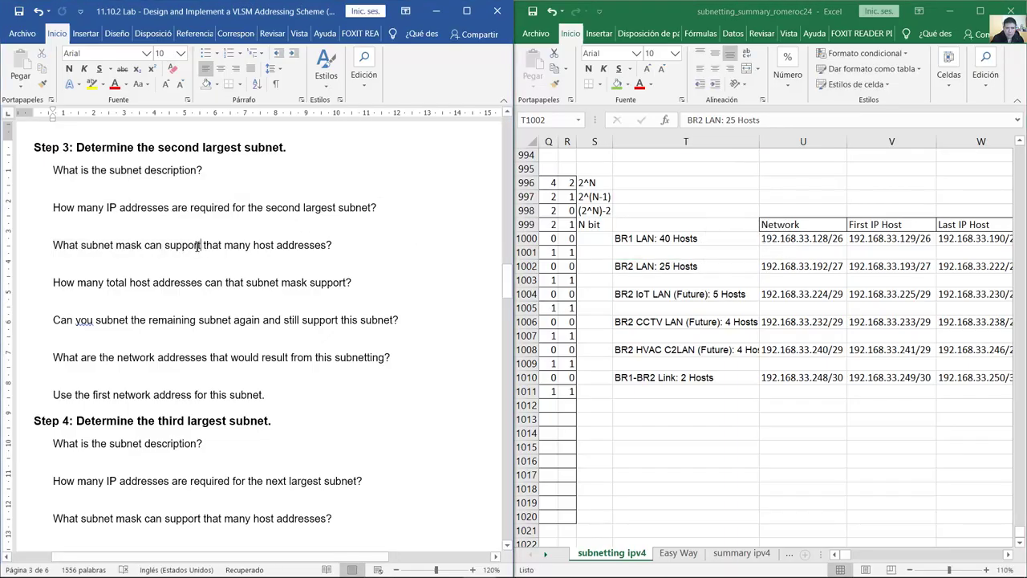
left_click_drag(53, 244, 340, 248)
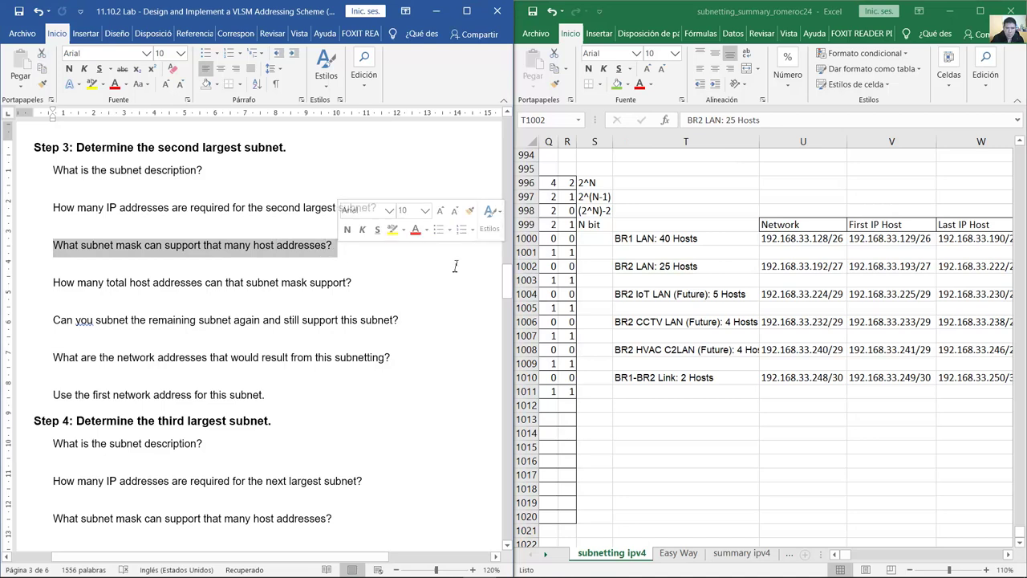
double_click(839, 270)
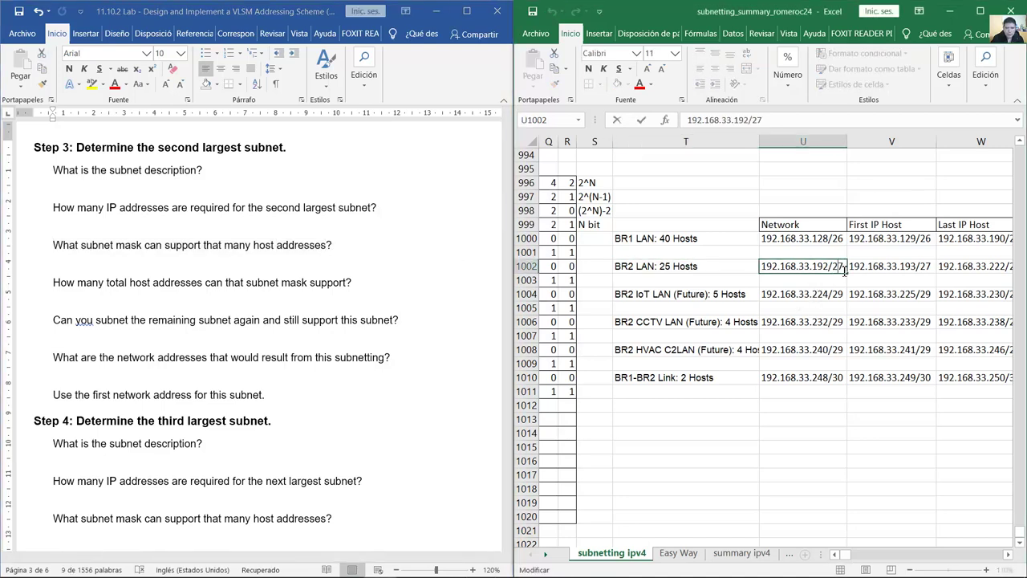
left_click_drag(845, 269, 829, 270)
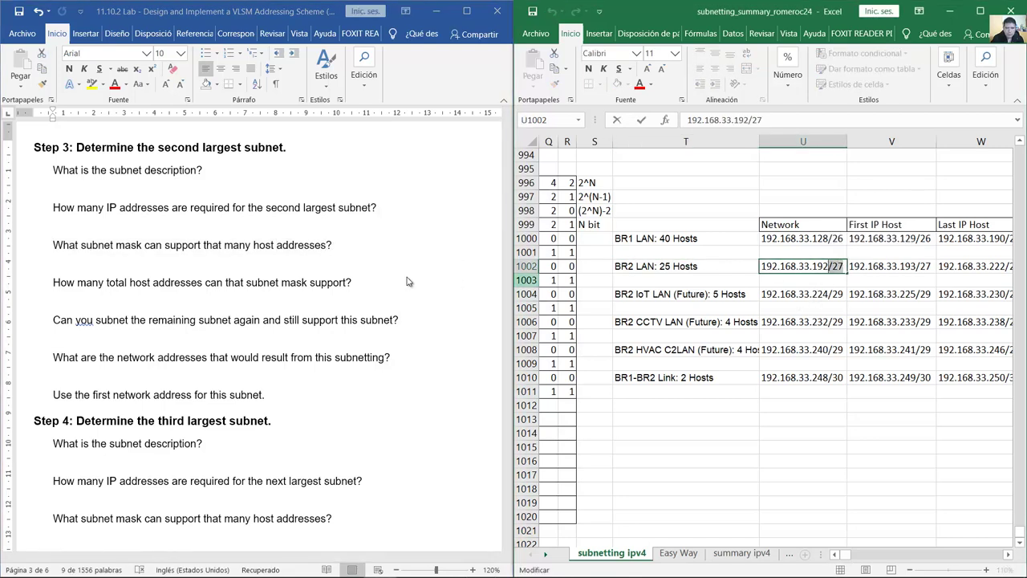
left_click(68, 283)
left_click_drag(57, 282, 359, 283)
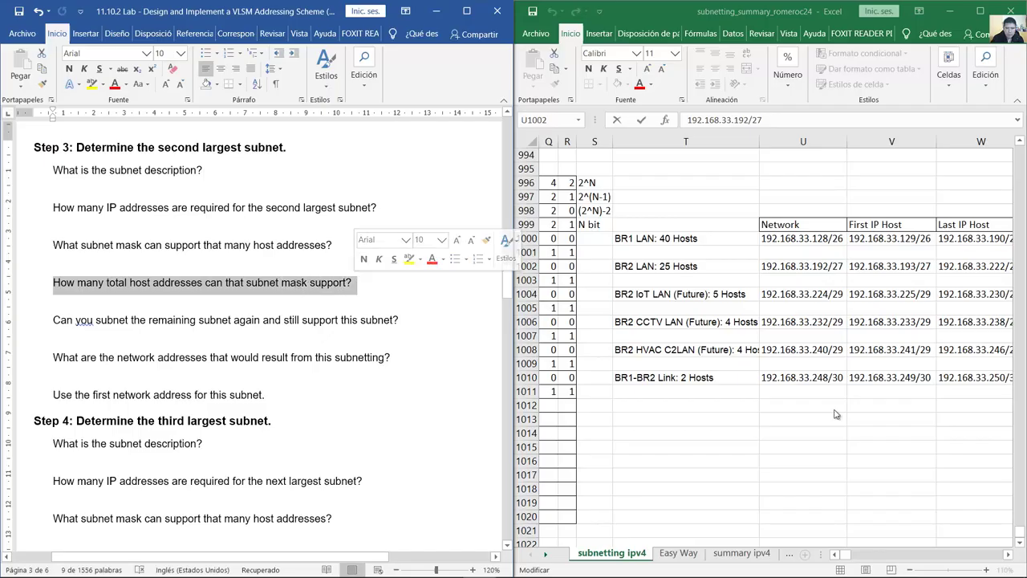
left_click_drag(837, 555, 837, 555)
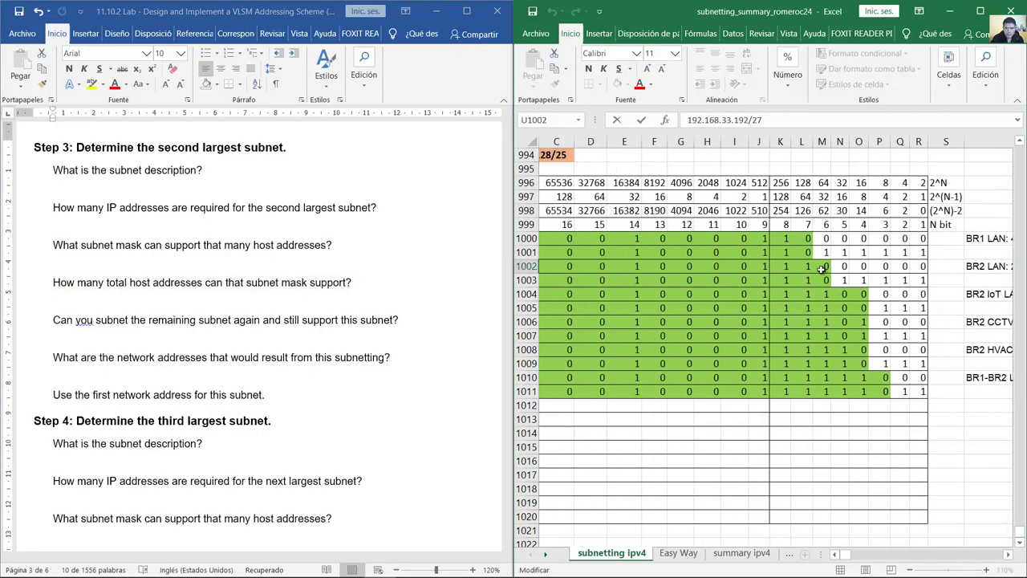
left_click_drag(825, 267, 786, 280)
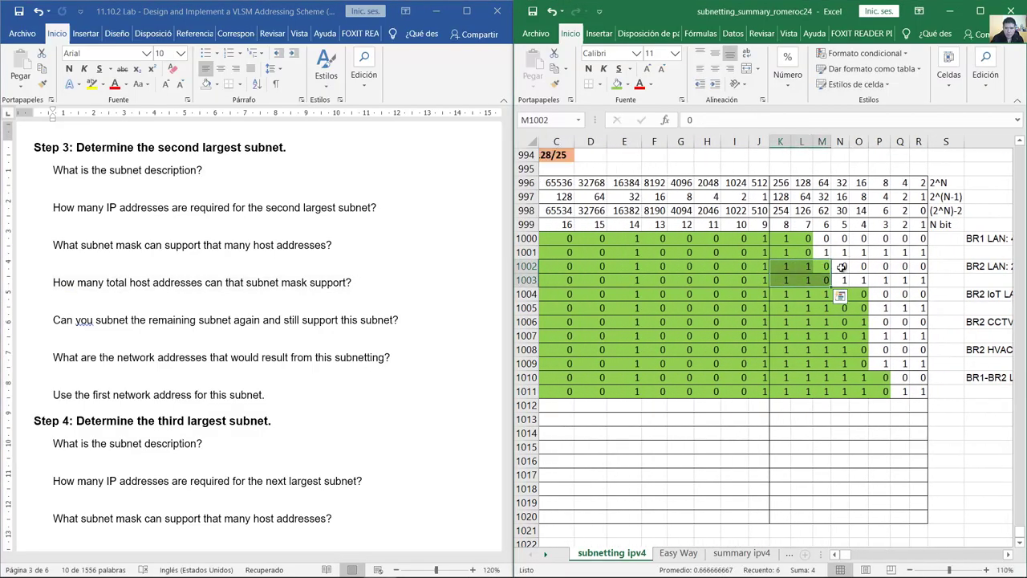
left_click(842, 210)
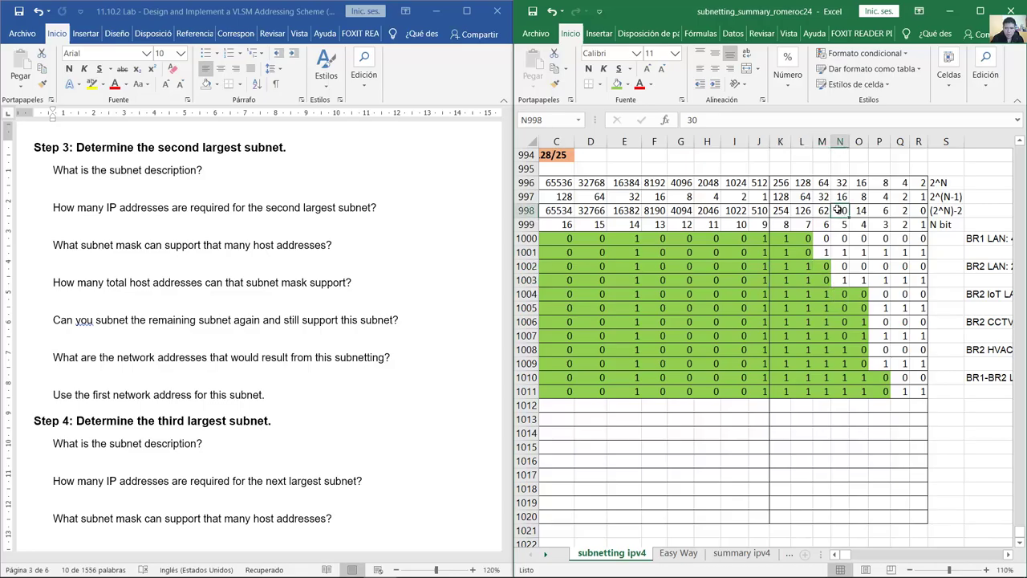
left_click(77, 330)
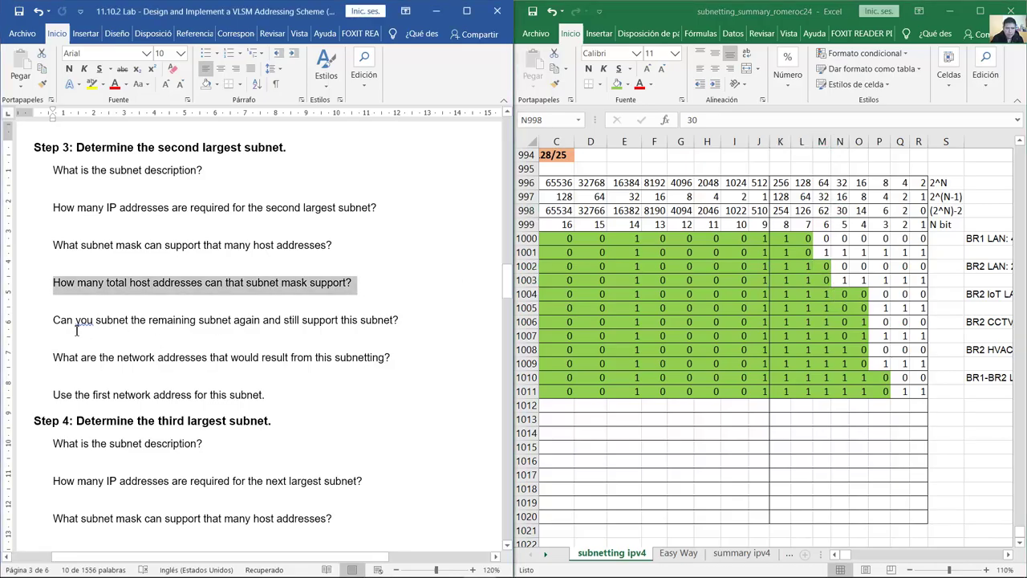
left_click_drag(126, 336, 273, 396)
scroll(291, 264, "down", 5)
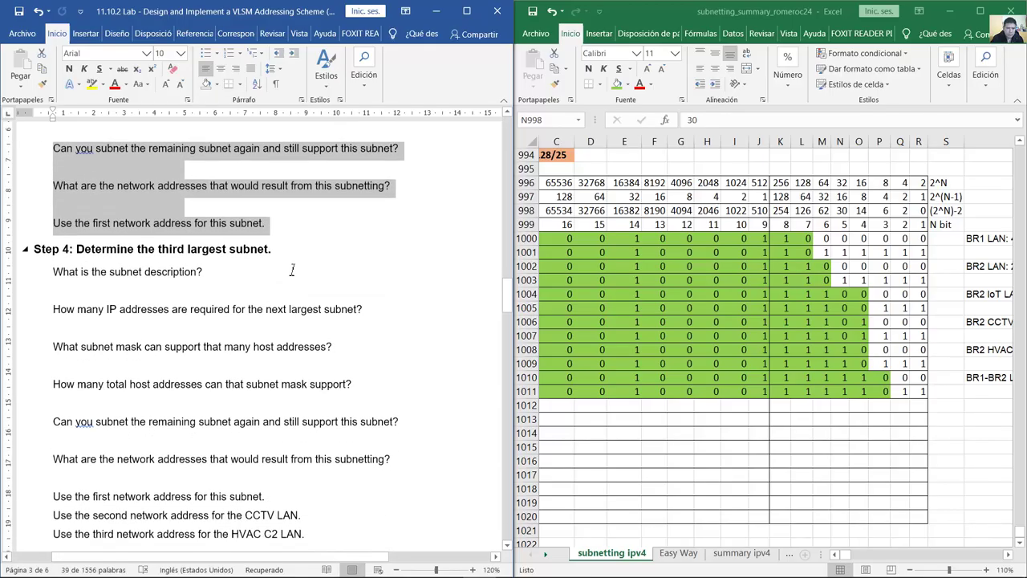
left_click_drag(76, 189, 278, 191)
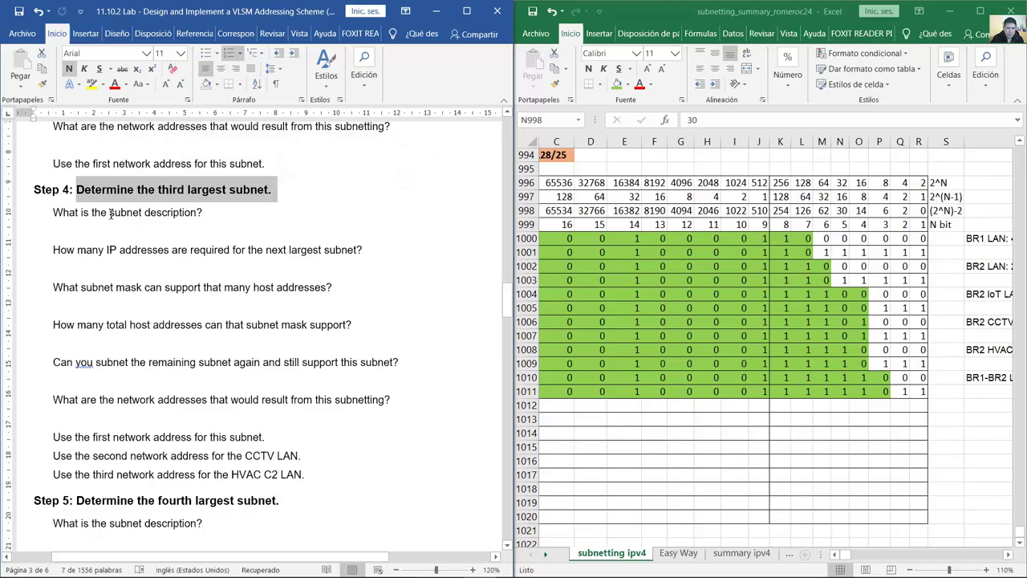
left_click_drag(53, 211, 197, 213)
left_click(1008, 553)
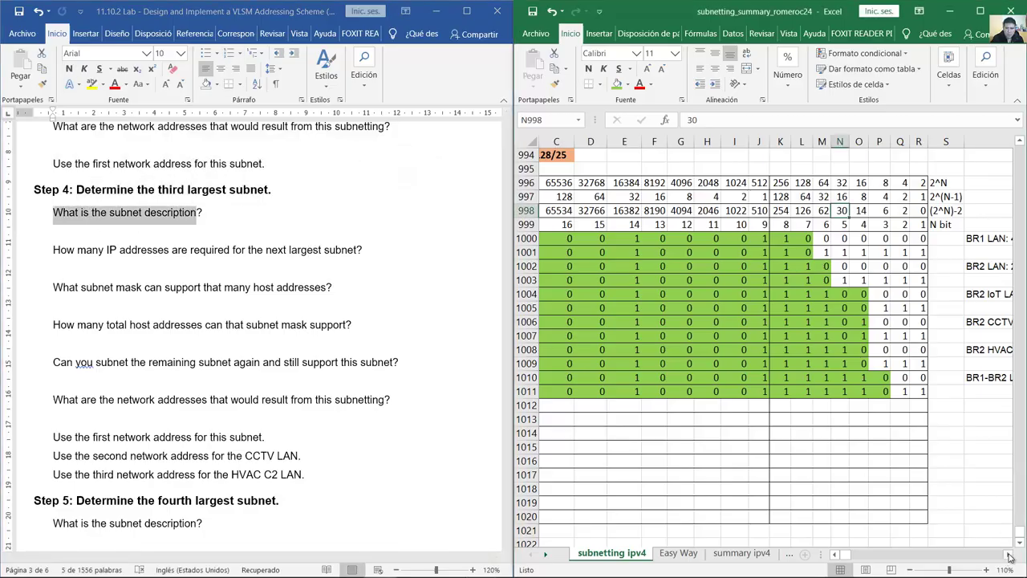
left_click_drag(1007, 554, 1009, 557)
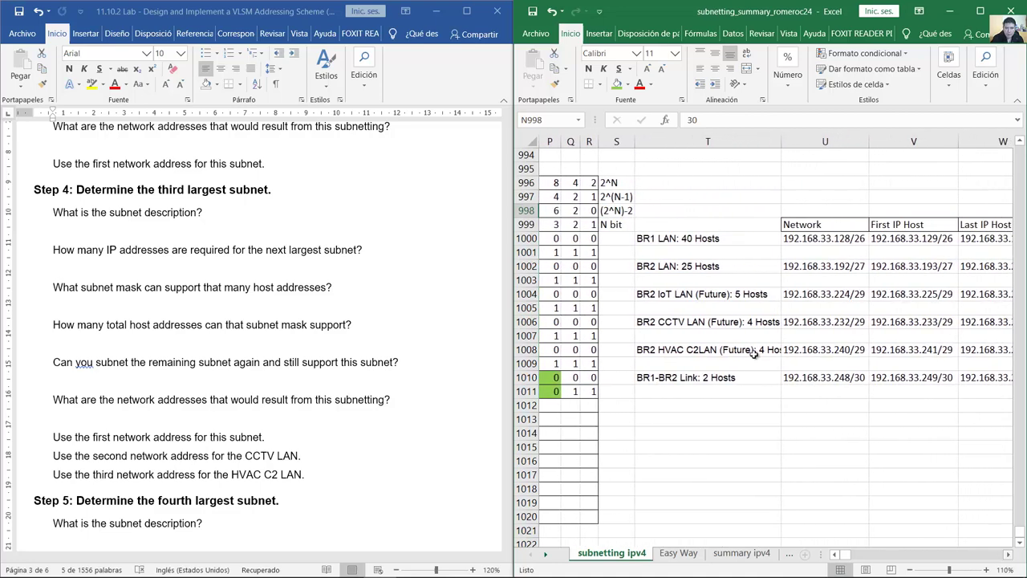
double_click(733, 295)
mouse_move(735, 294)
left_mouse_down()
mouse_move(768, 294)
mouse_move(636, 294)
mouse_move(728, 294)
left_mouse_up()
left_click(672, 297)
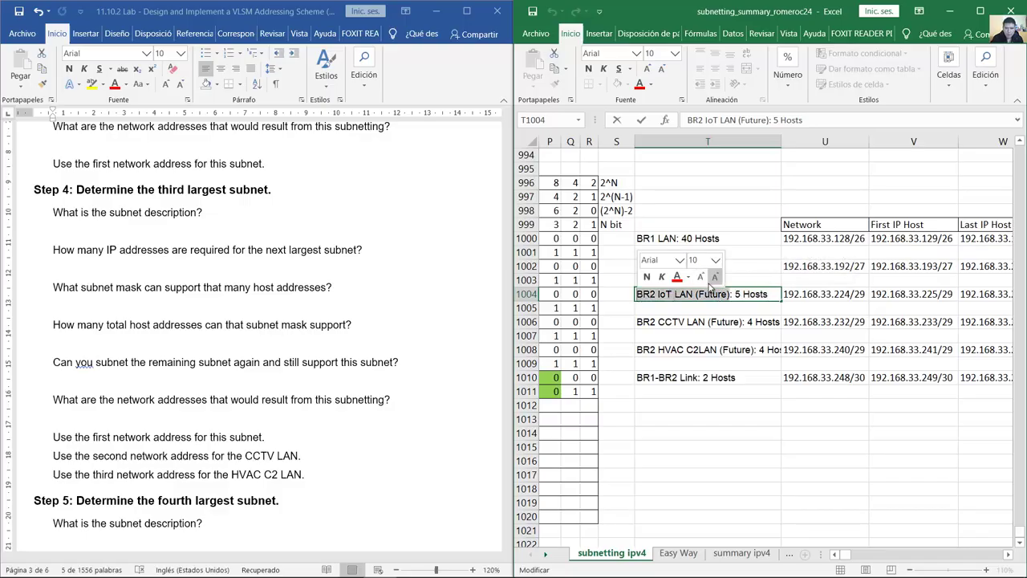
left_click(82, 240)
left_click_drag(53, 250, 247, 250)
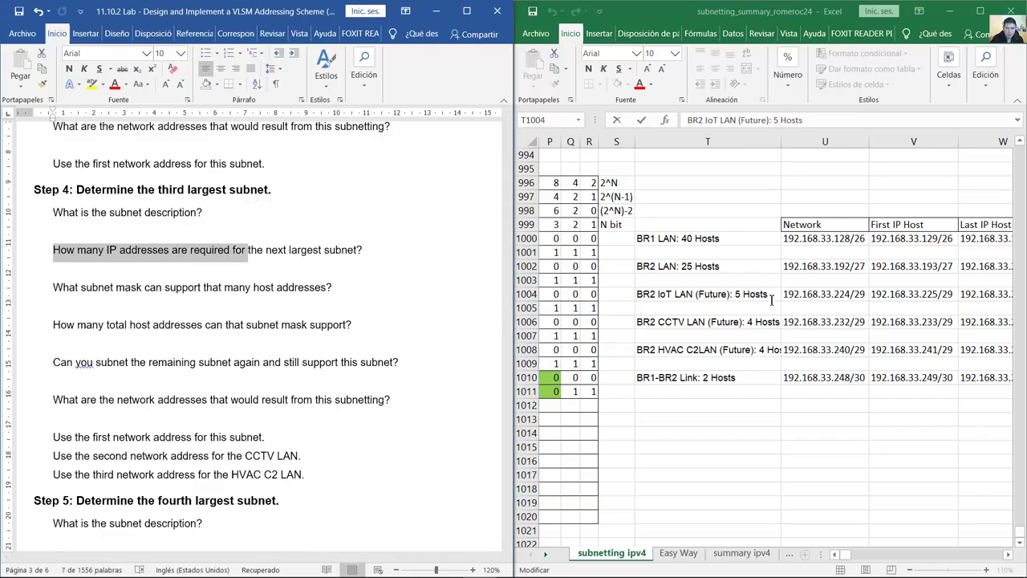
left_click_drag(734, 295, 768, 294)
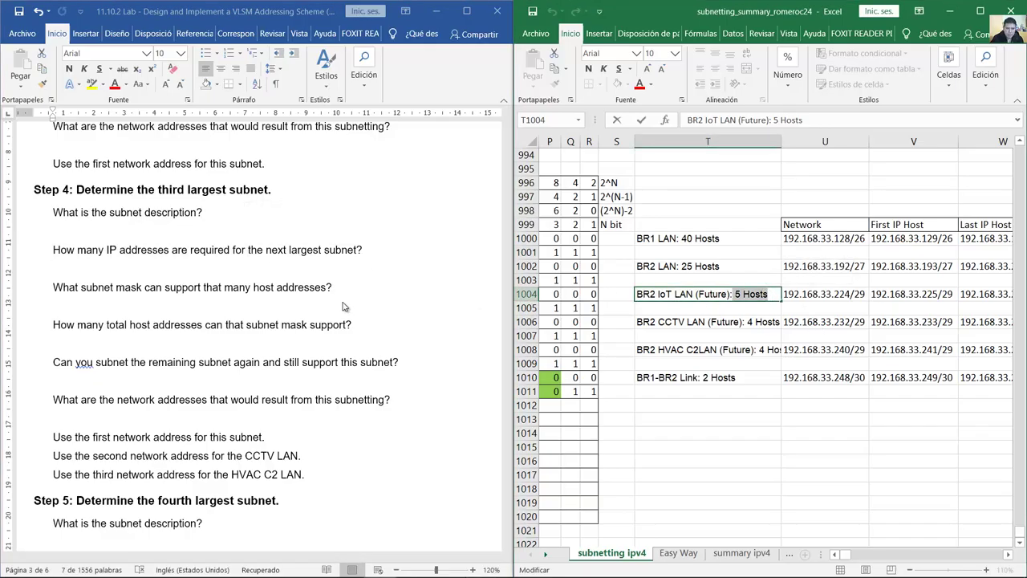
left_click_drag(54, 289, 328, 289)
left_click(853, 296)
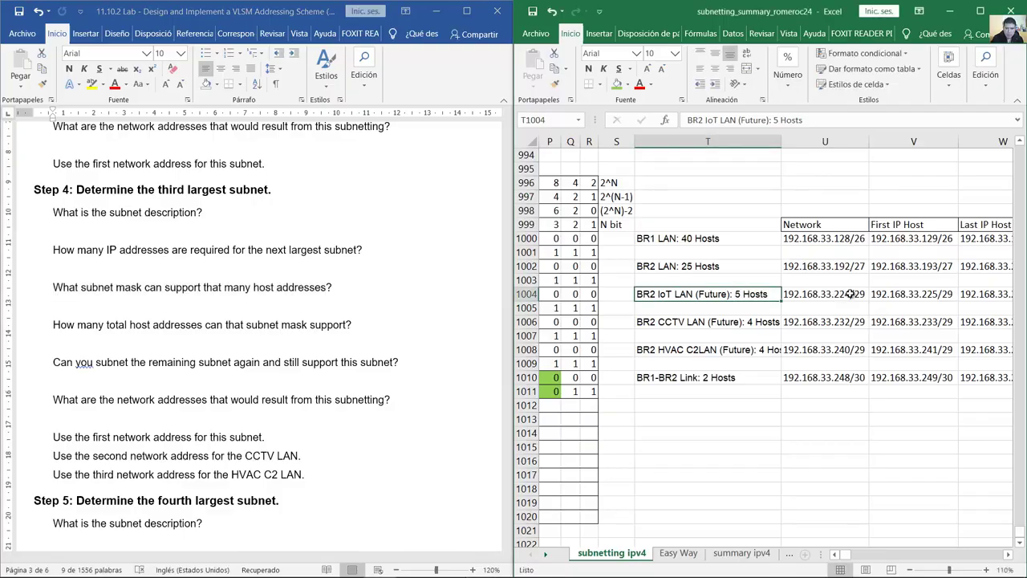
left_click_drag(853, 294, 867, 294)
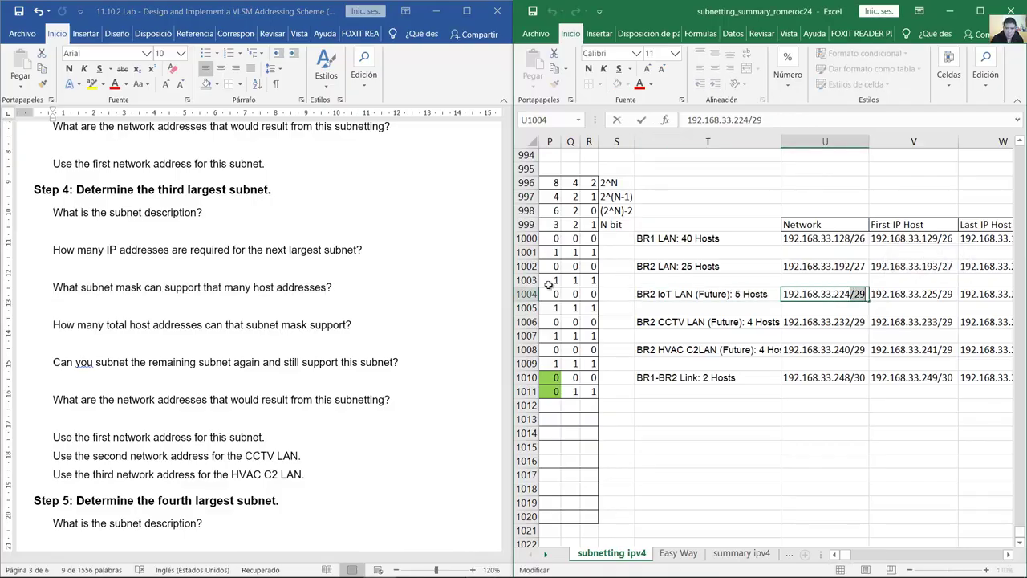
left_click(73, 329)
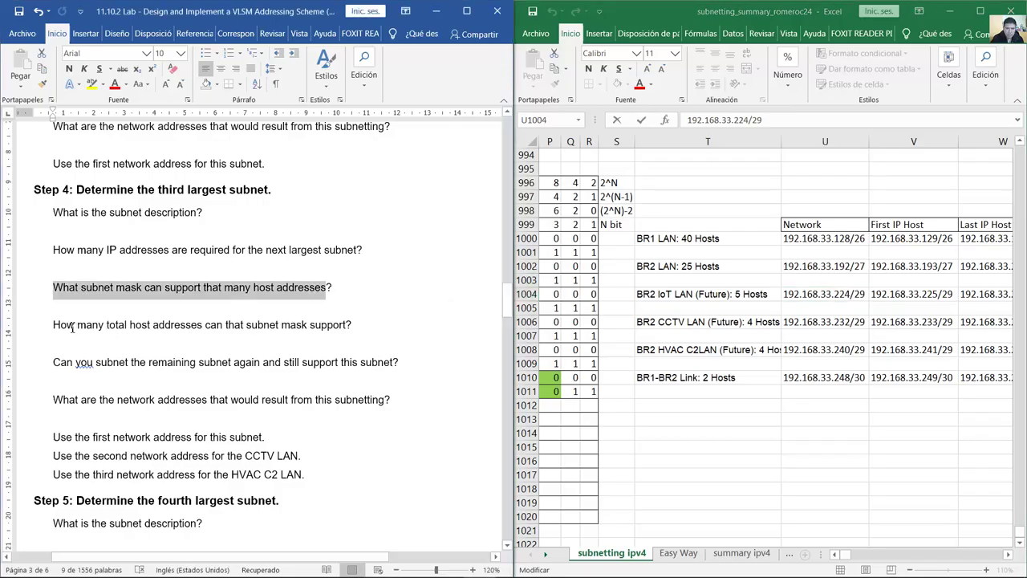
left_click_drag(53, 329, 352, 332)
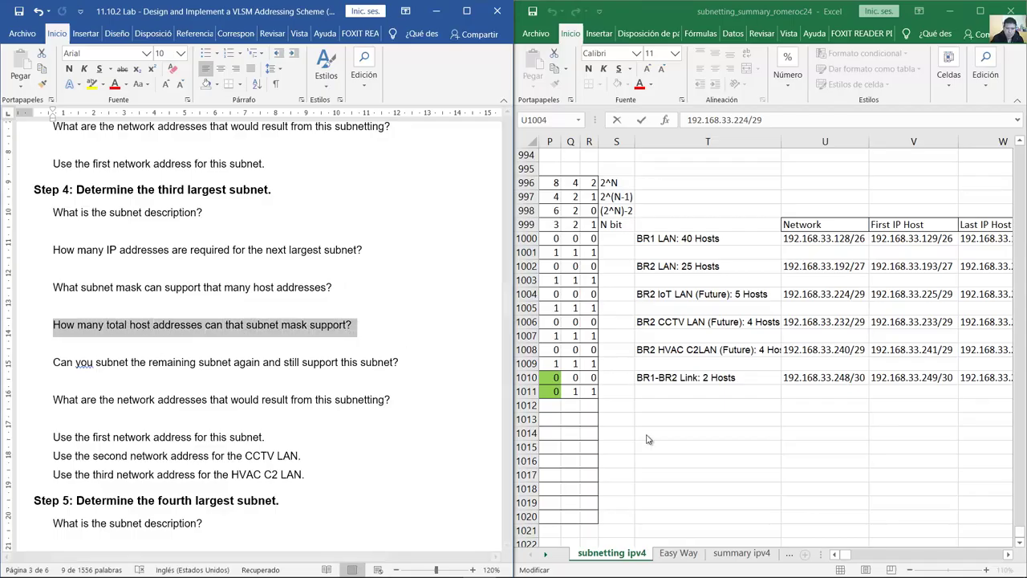
left_click_drag(836, 557, 836, 556)
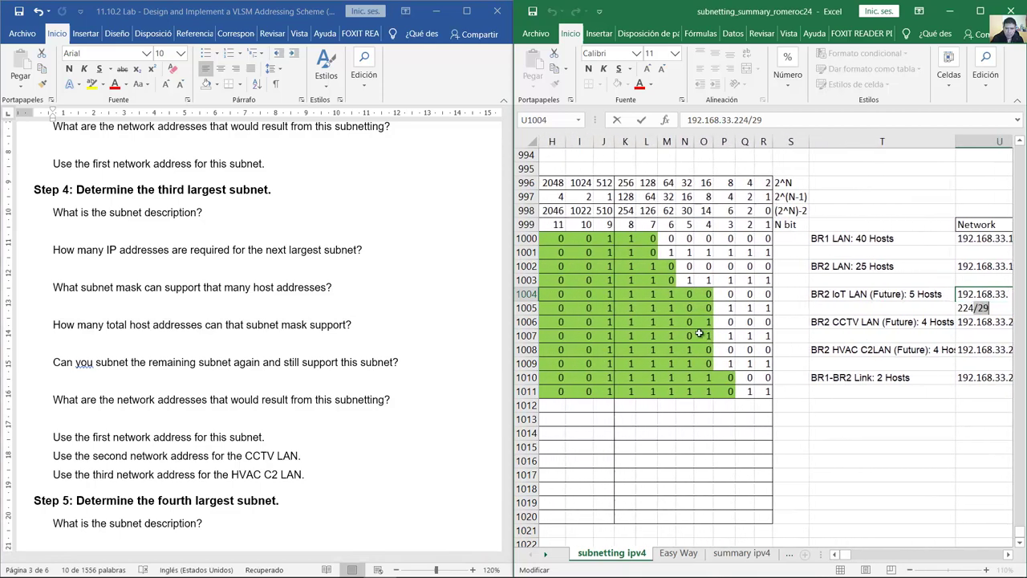
left_click_drag(706, 294, 618, 313)
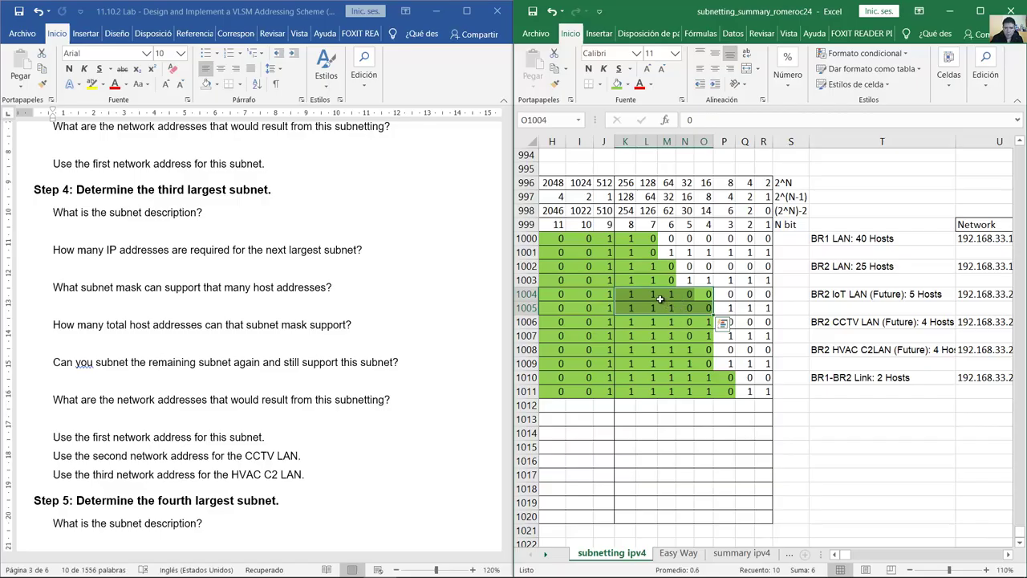
left_click(728, 211)
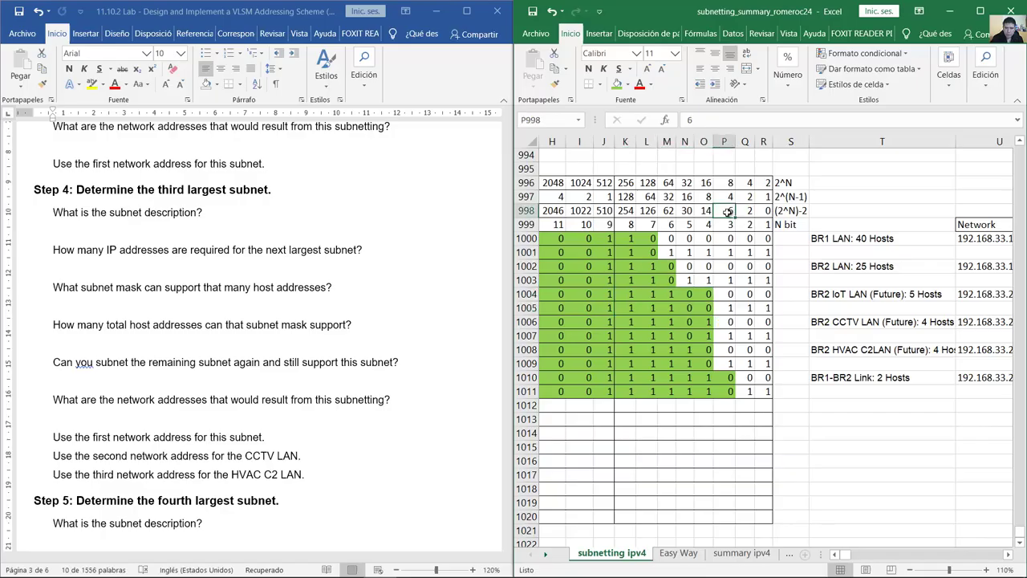
triple_click(231, 325)
scroll(231, 325, "down", 4)
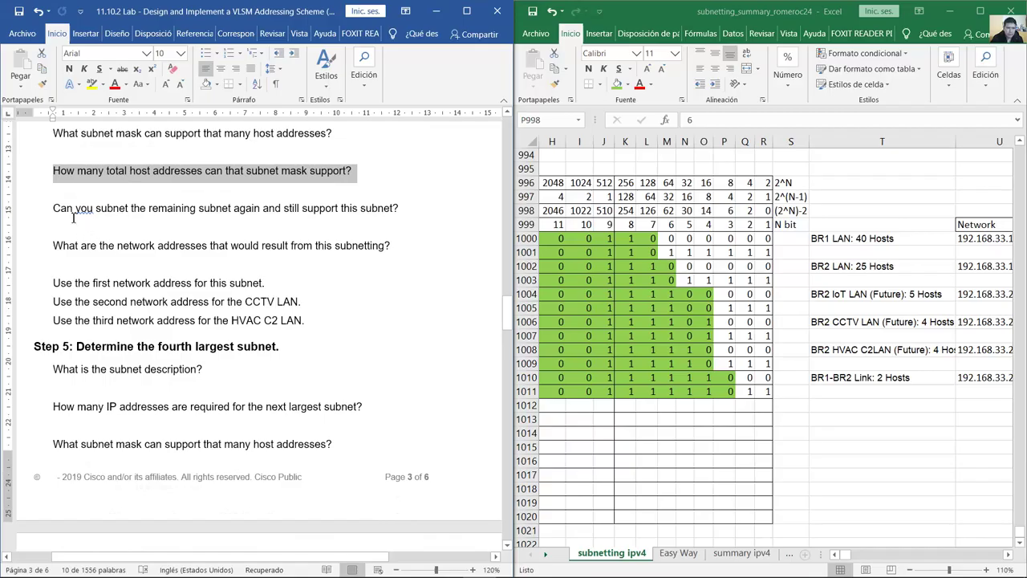
left_click_drag(77, 212, 307, 325)
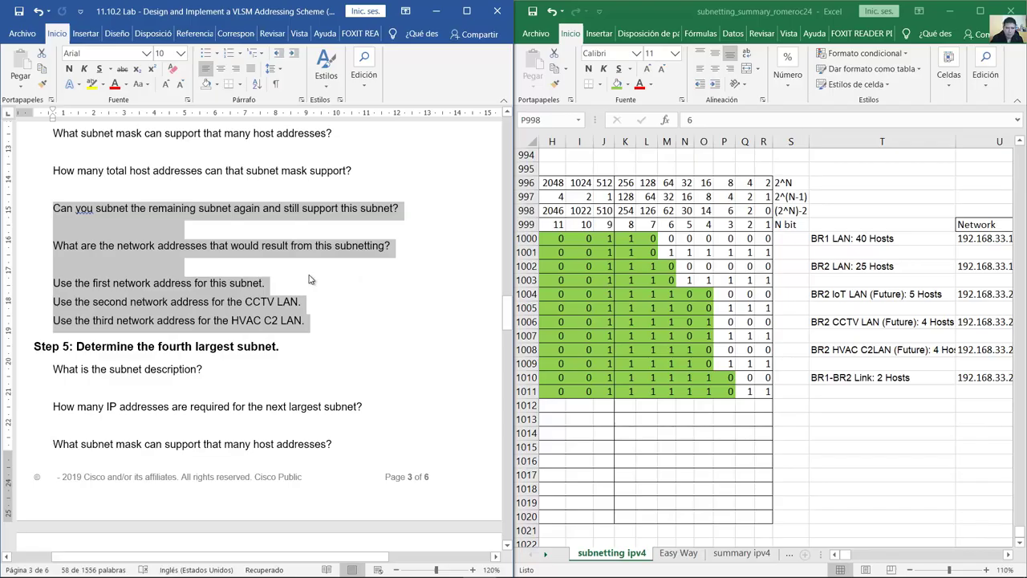
left_click(312, 280)
scroll(312, 277, "down", 3)
scroll(161, 225, "down", 4)
scroll(186, 231, "up", 3)
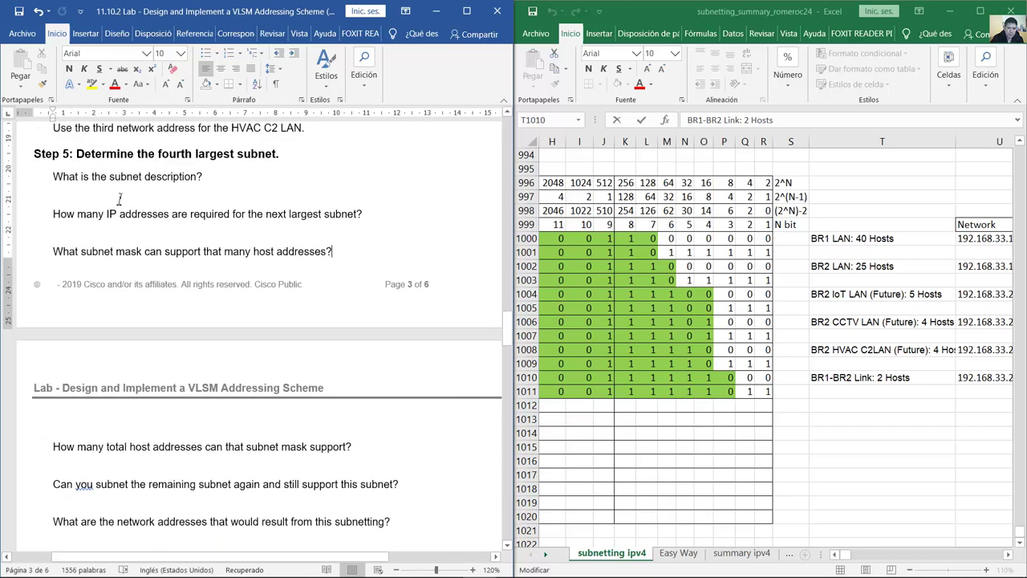
left_click_drag(93, 159, 301, 331)
scroll(341, 267, "up", 2)
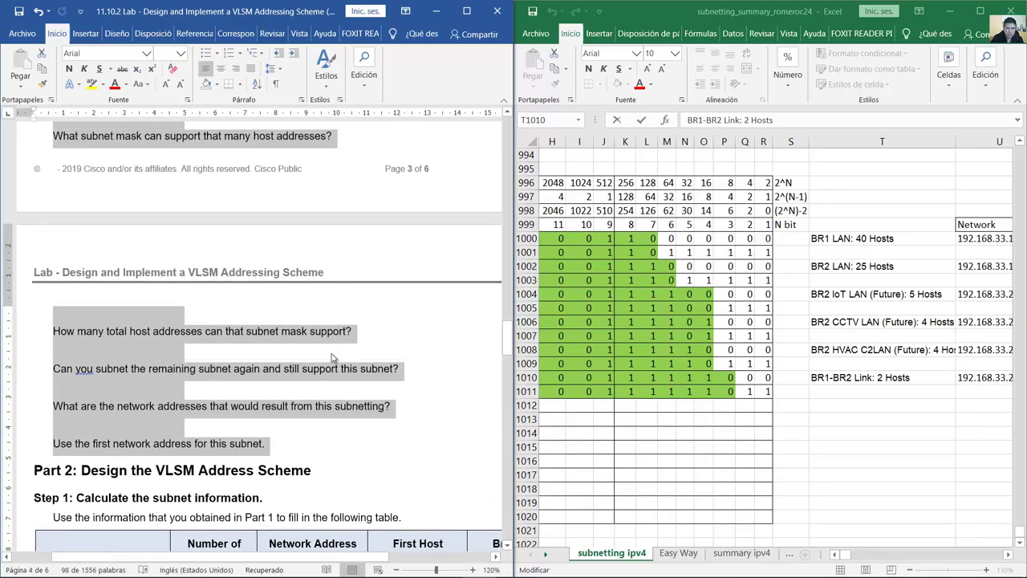
scroll(333, 357, "down", 6)
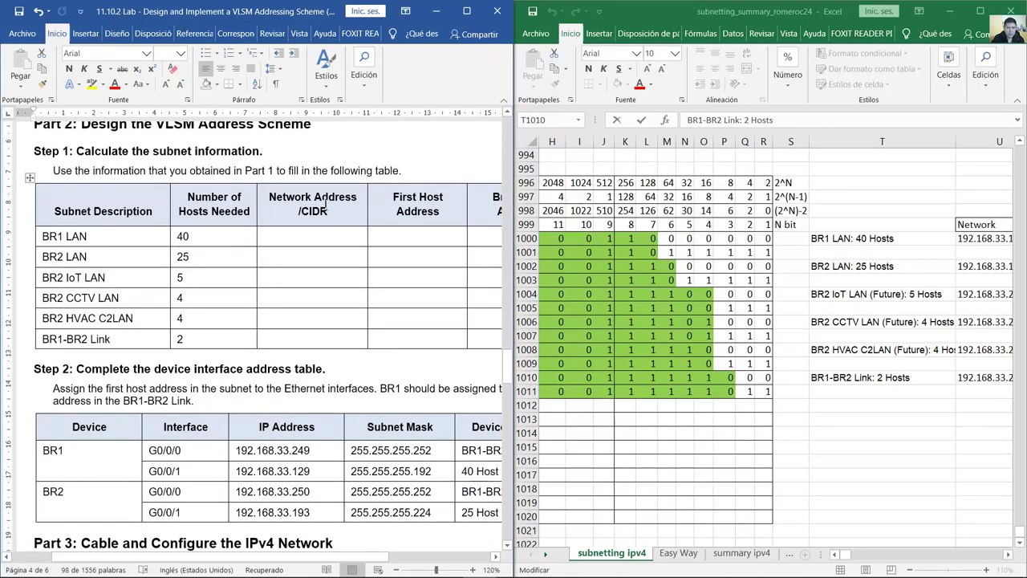
scroll(313, 207, "up", 1)
left_click(315, 163)
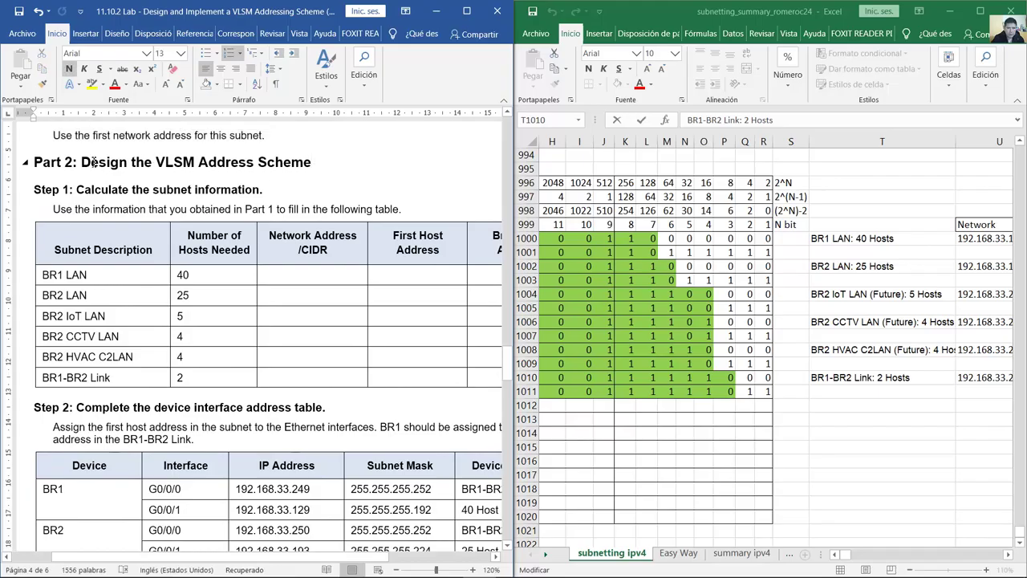
left_click_drag(81, 162, 299, 161)
scroll(344, 188, "down", 1)
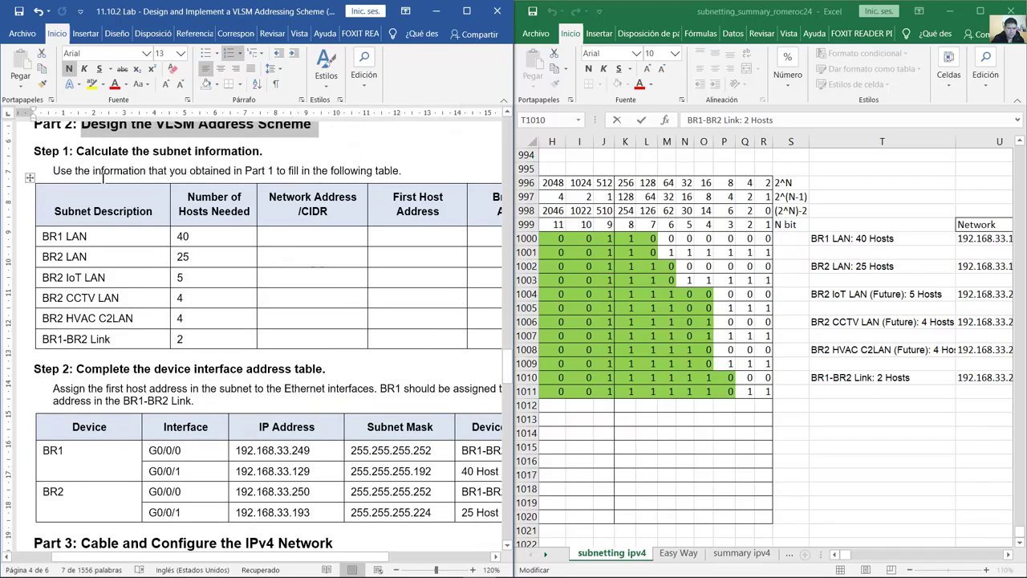
left_click_drag(77, 152, 348, 157)
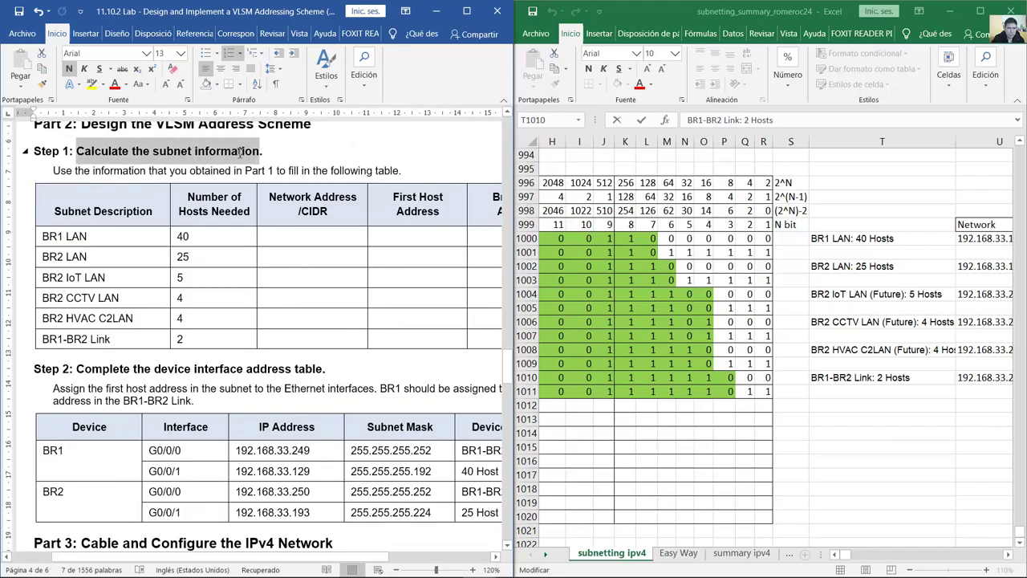
left_click(88, 210)
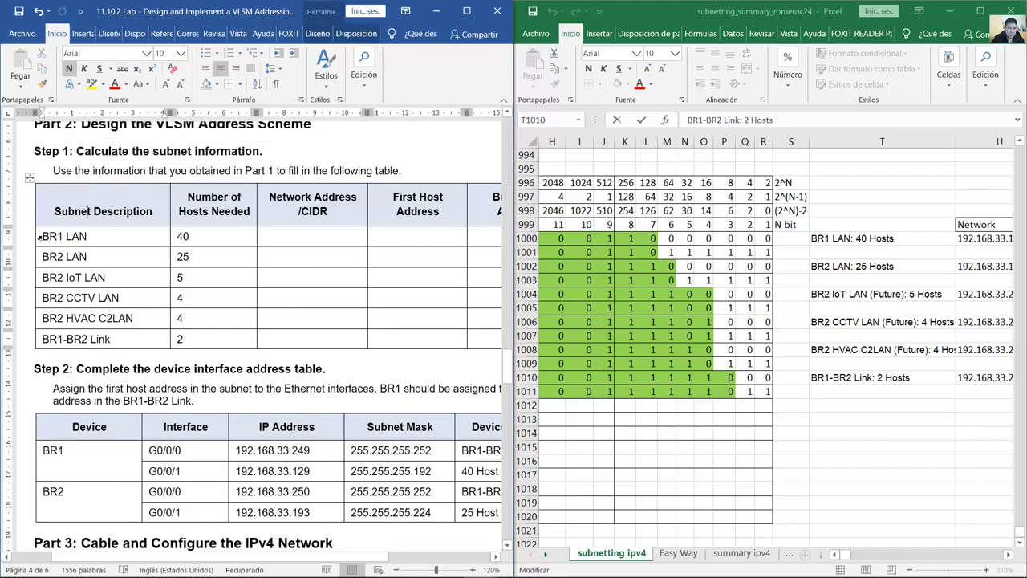
left_click_drag(57, 236, 81, 232)
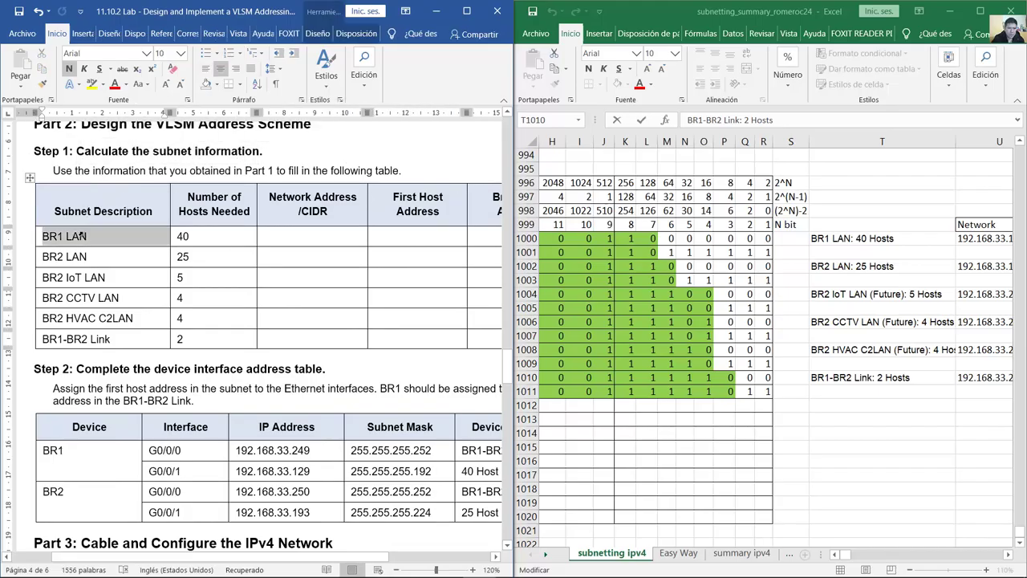
double_click(183, 235)
left_click(314, 237)
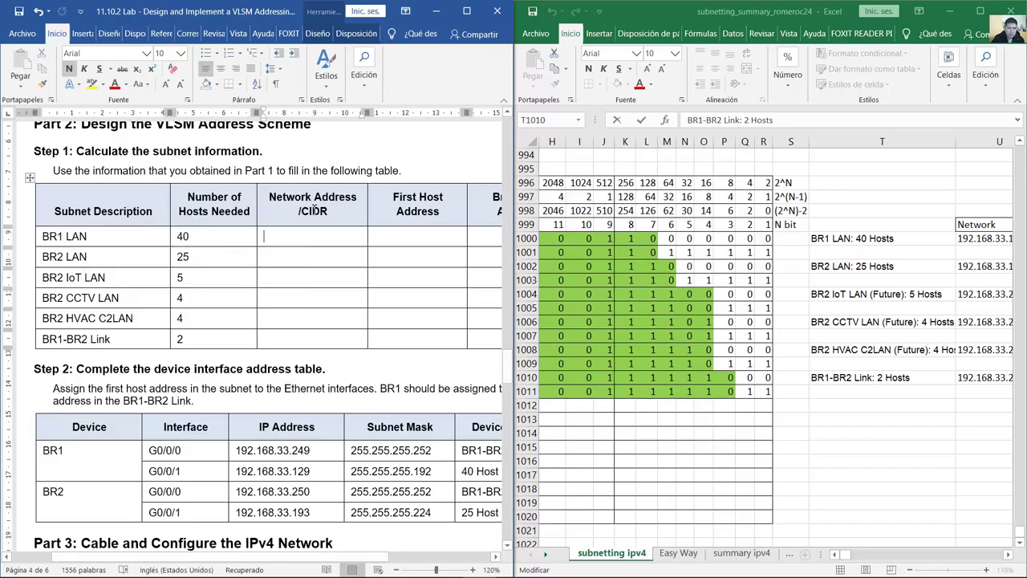
left_click_drag(1013, 553, 1012, 555)
Step: Review BR1 LAN's network 192.168.33.128/26, first host .129 and broadcast in Excel
left_click(711, 241)
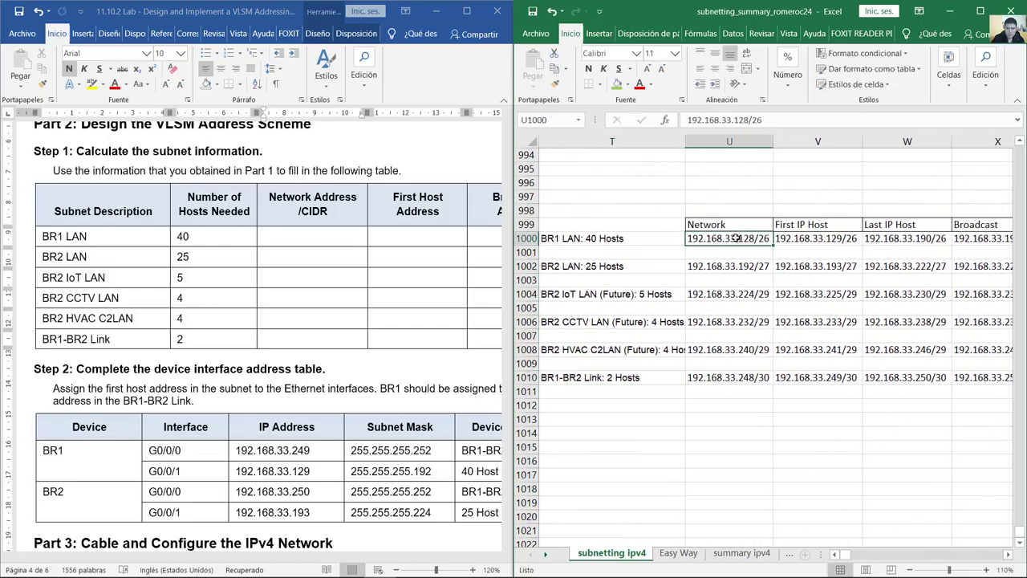
scroll(337, 237, "down", 2, "ctrl")
left_click(324, 235)
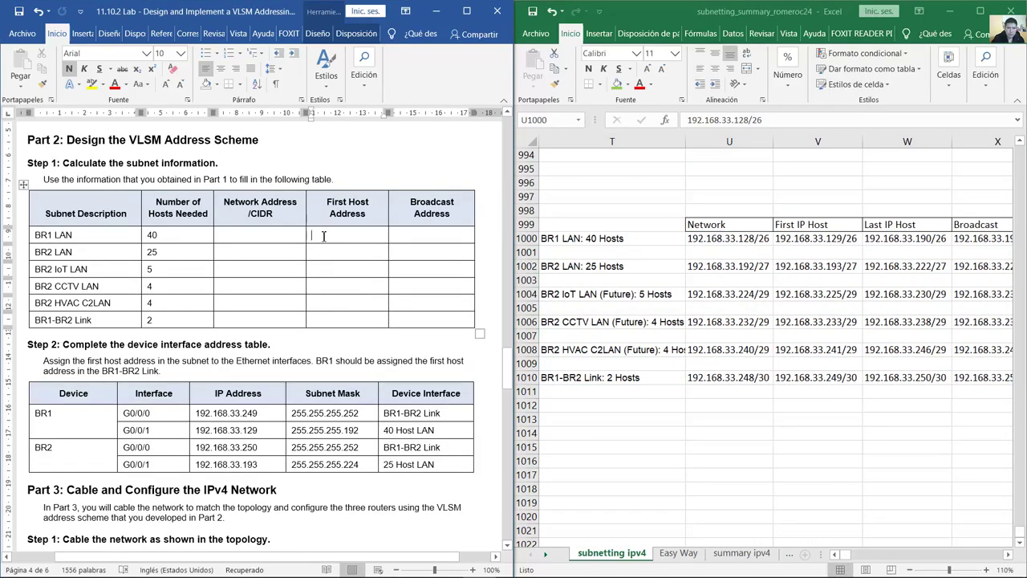
left_click(818, 239)
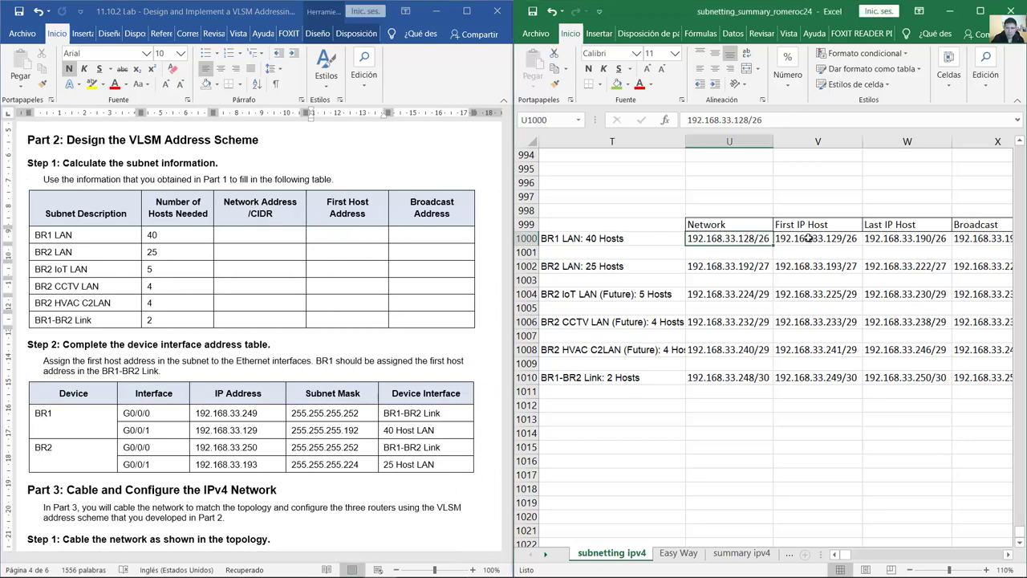
left_click(426, 236)
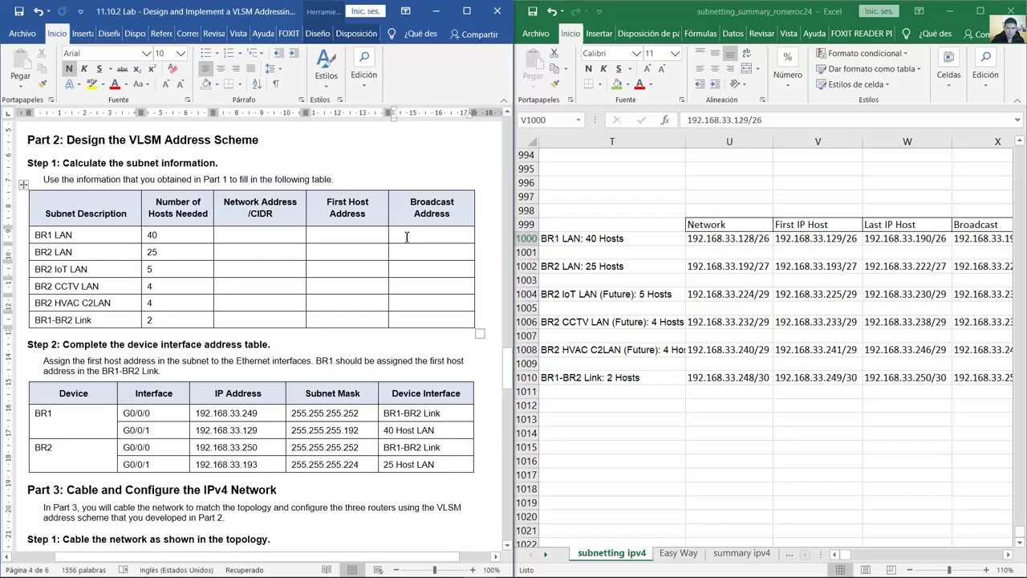
left_click(972, 243)
left_click(971, 238)
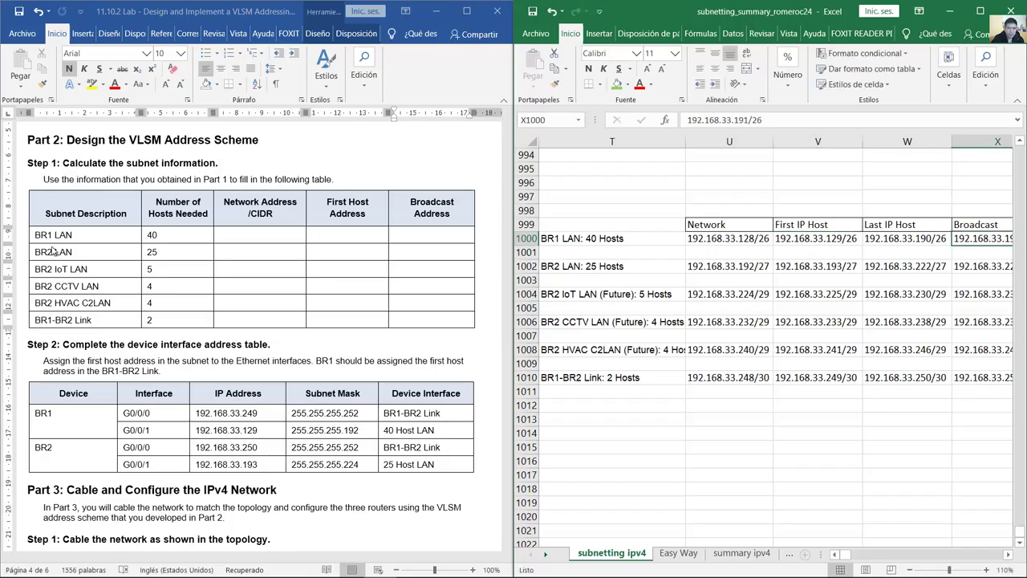
key("alt+Tab")
Step: Select the Word subnet table, then scroll to Step 2's interface address table
left_click(23, 185)
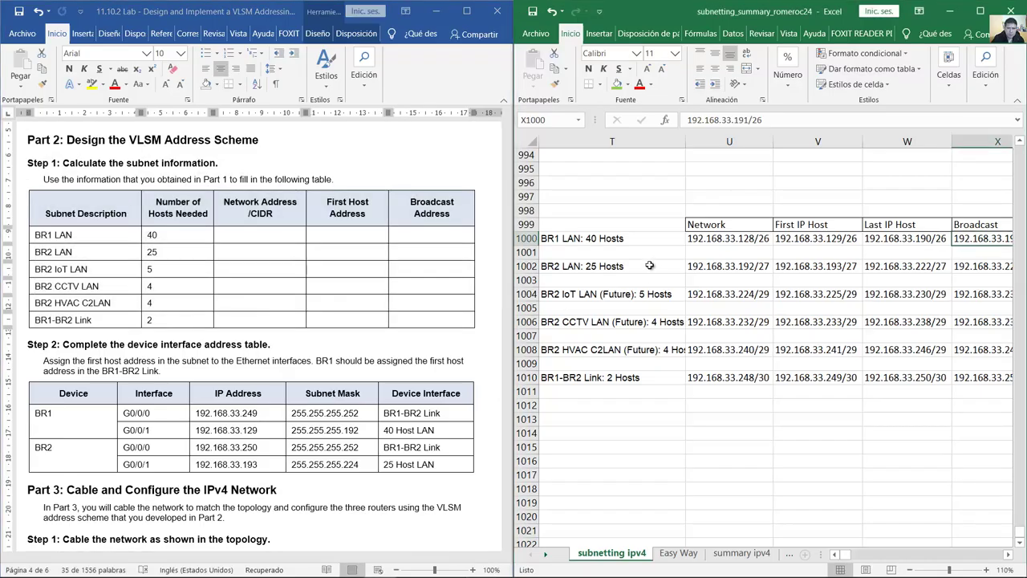
left_click_drag(578, 227, 969, 377)
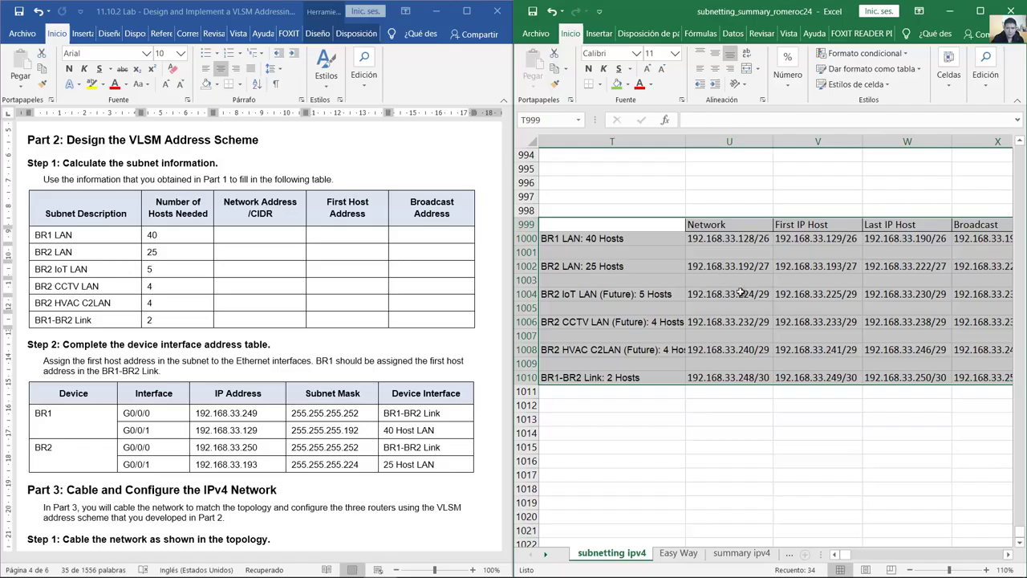
left_click(29, 191)
scroll(185, 241, "down", 5)
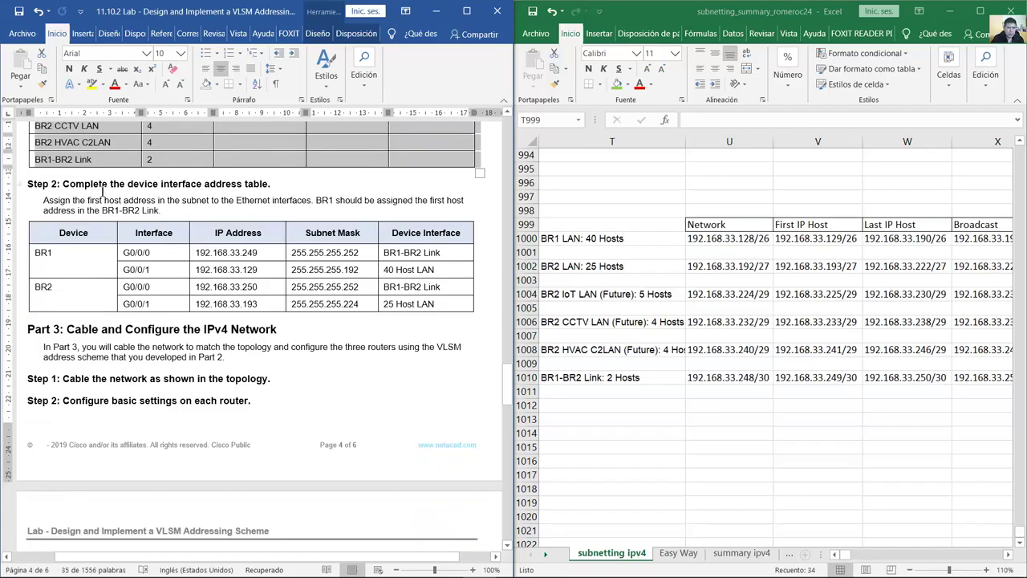
left_click_drag(63, 184, 259, 191)
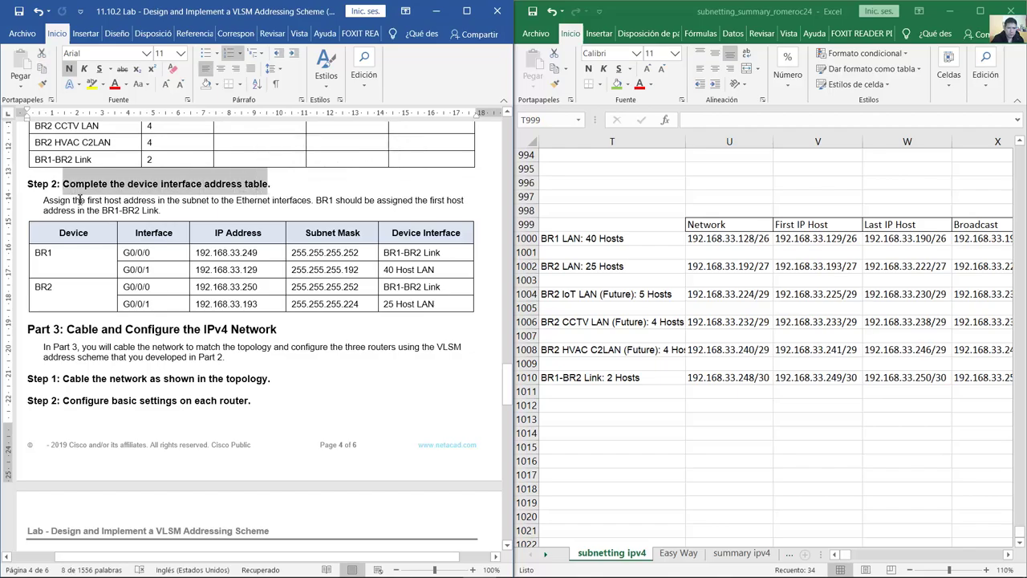
left_click_drag(75, 201, 161, 211)
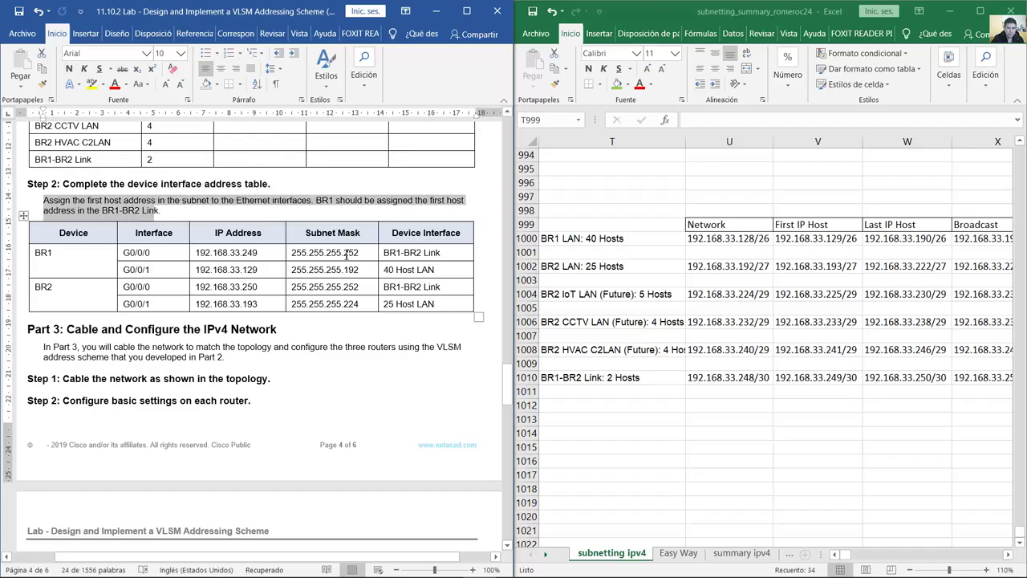
left_click(202, 273)
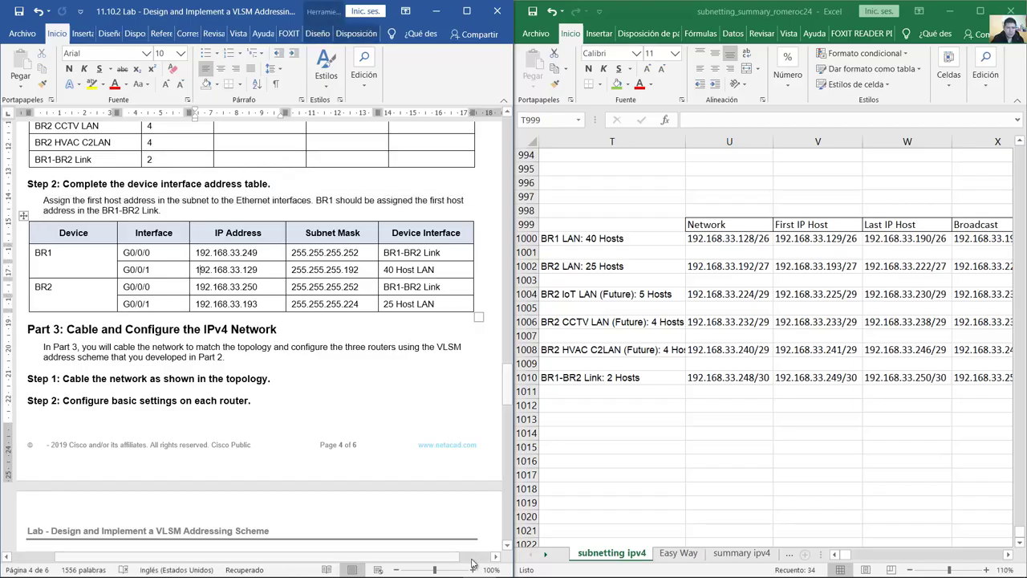
left_click(413, 564)
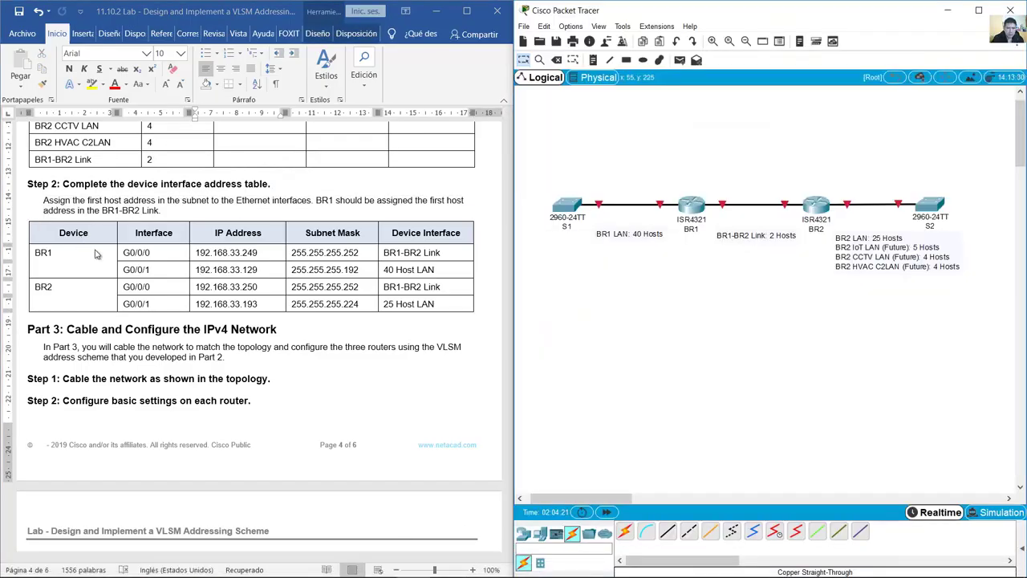
Step: Highlight BR1 and its G0/0/0 interface in the Word address table
left_click(59, 254)
left_click_drag(38, 255, 148, 271)
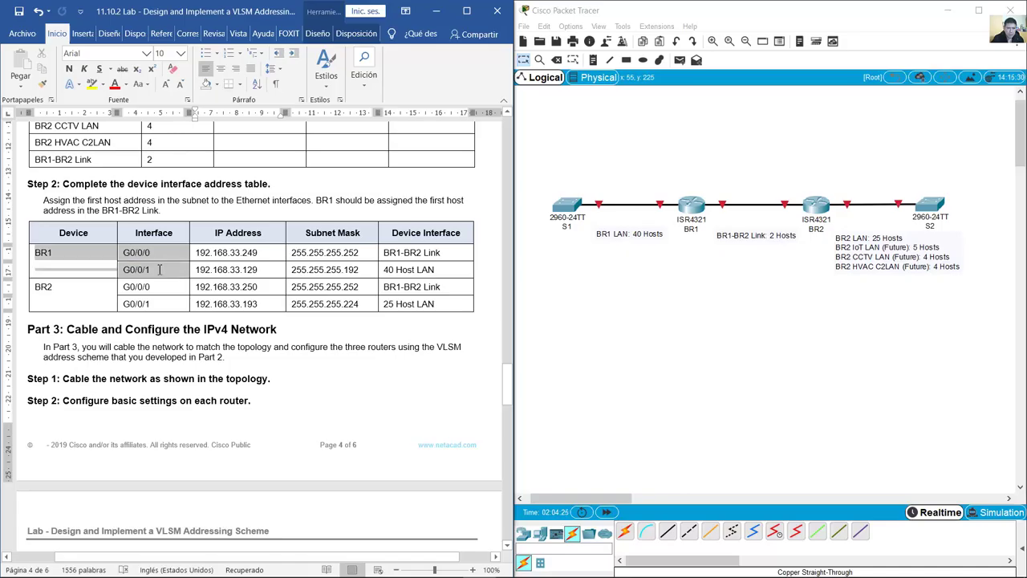
left_click(745, 258)
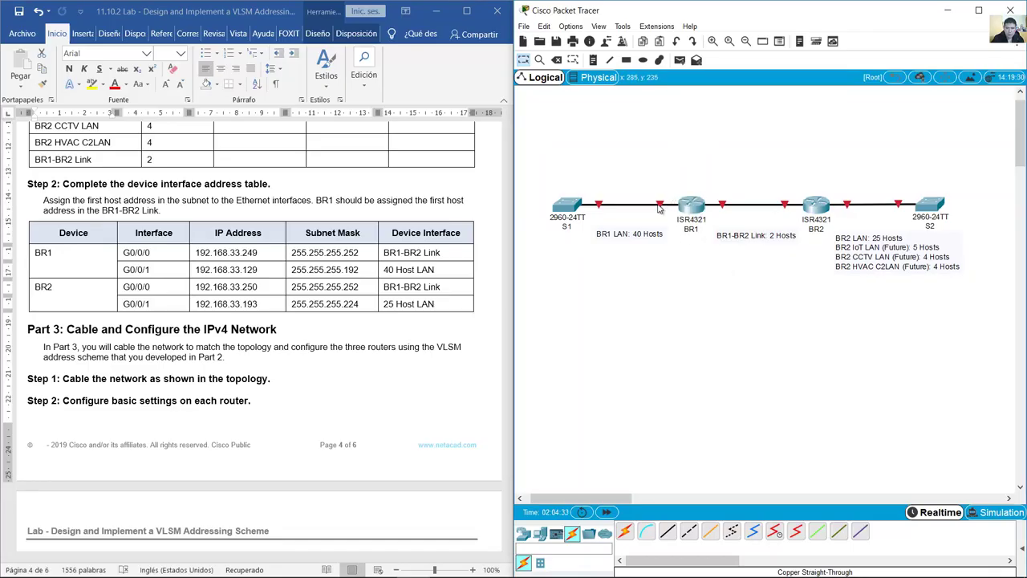
Step: Select the 'BR1 LAN: 40 Hosts' note text in Packet Tracer, then return to Excel
mouse_move(658, 207)
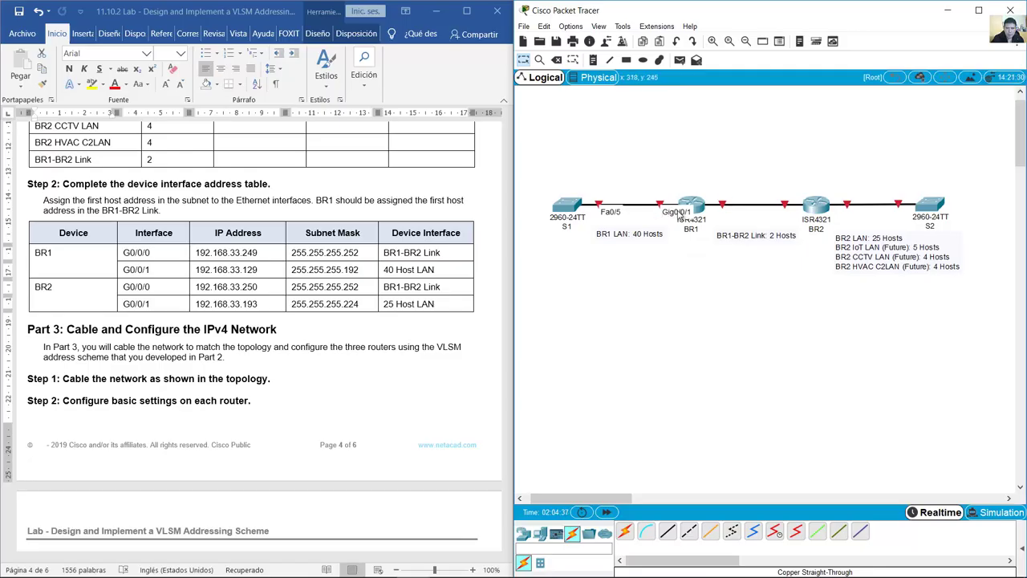
double_click(614, 235)
left_click_drag(626, 233, 590, 233)
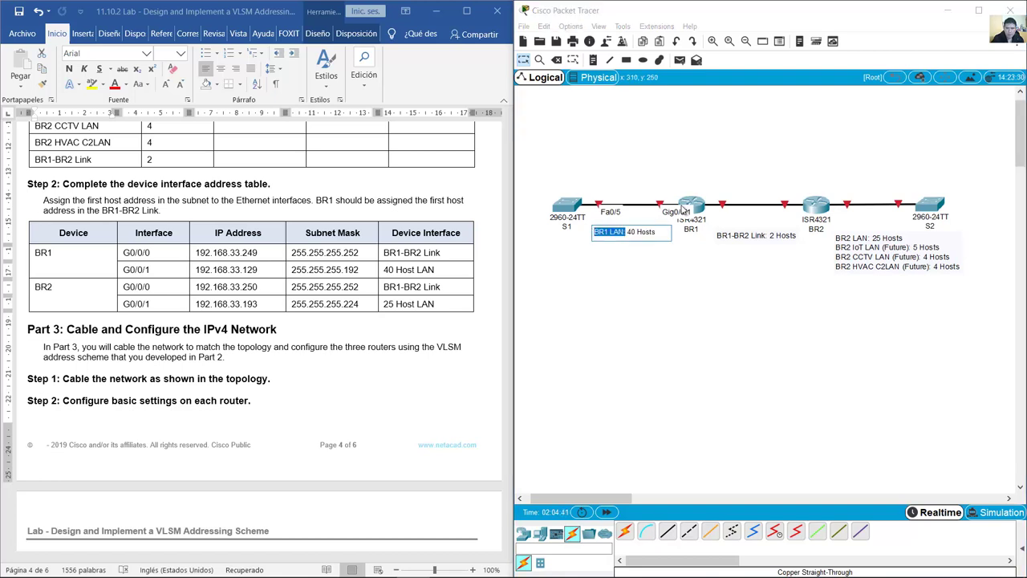
left_click(672, 183)
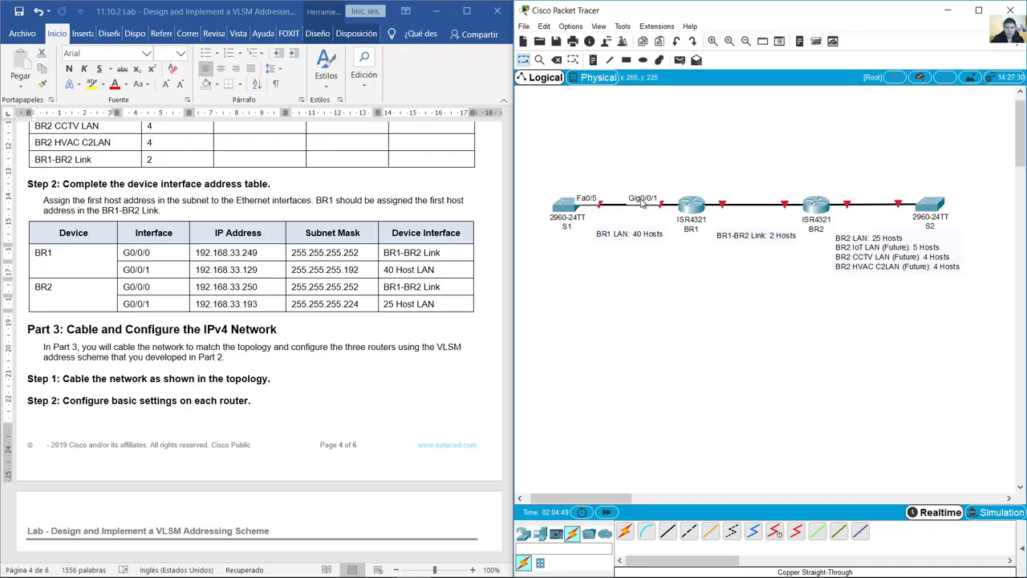
left_click(618, 233)
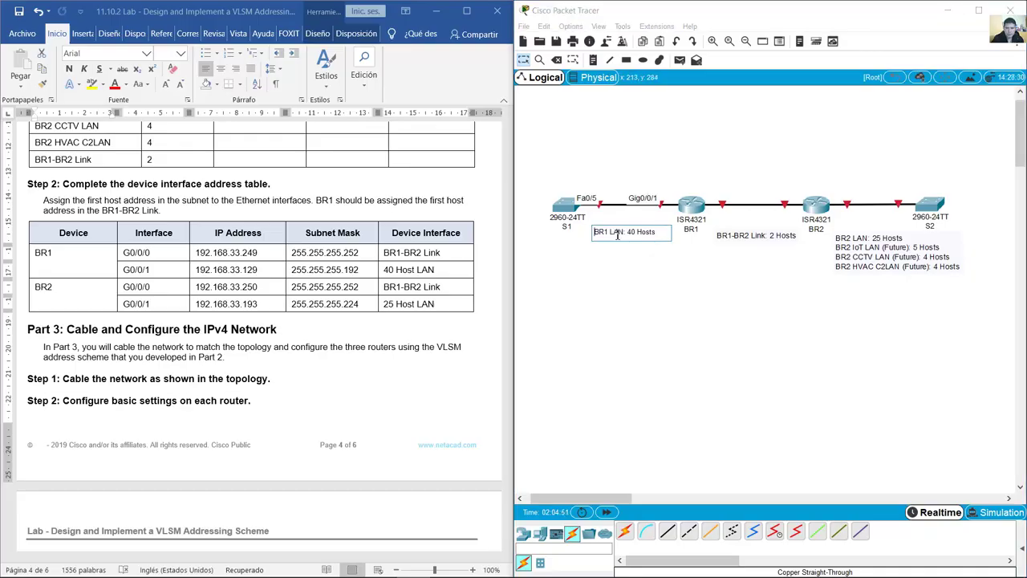
left_click_drag(596, 234, 663, 231)
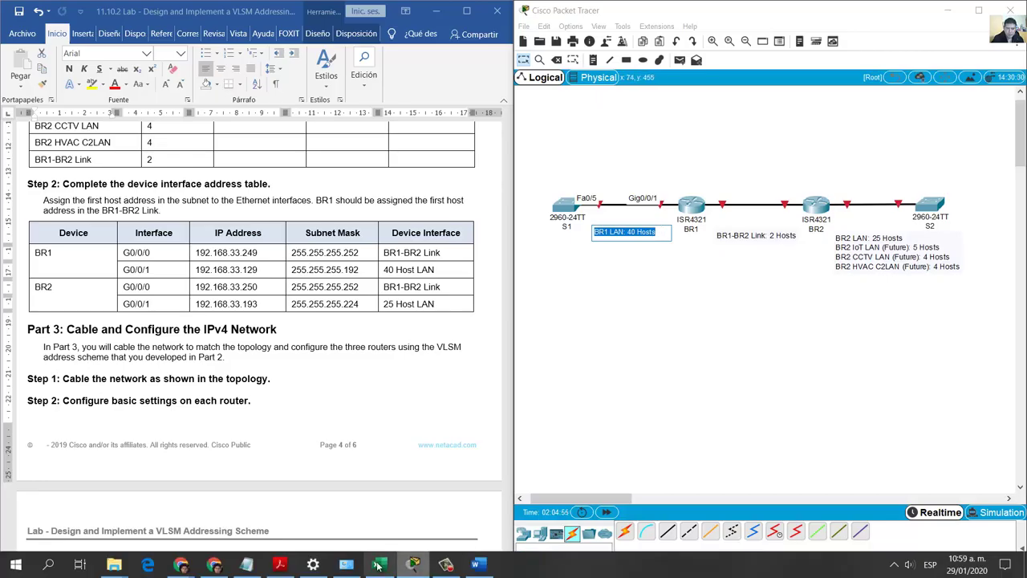
left_click(379, 564)
Step: Select BR1 LAN's first host address in Excel and highlight its 33.129 ending
left_click(681, 229)
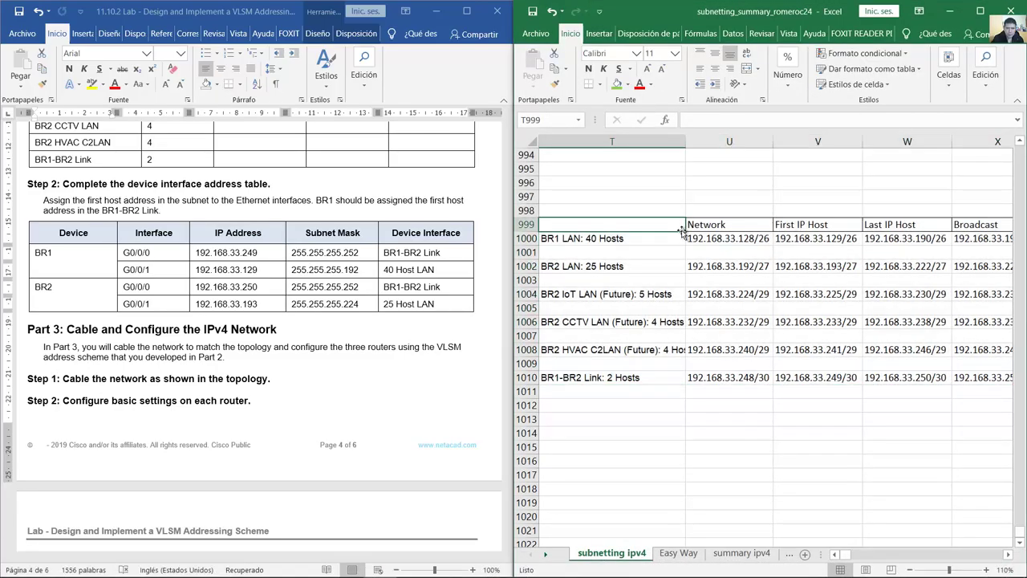
left_click(653, 238)
left_click(795, 239)
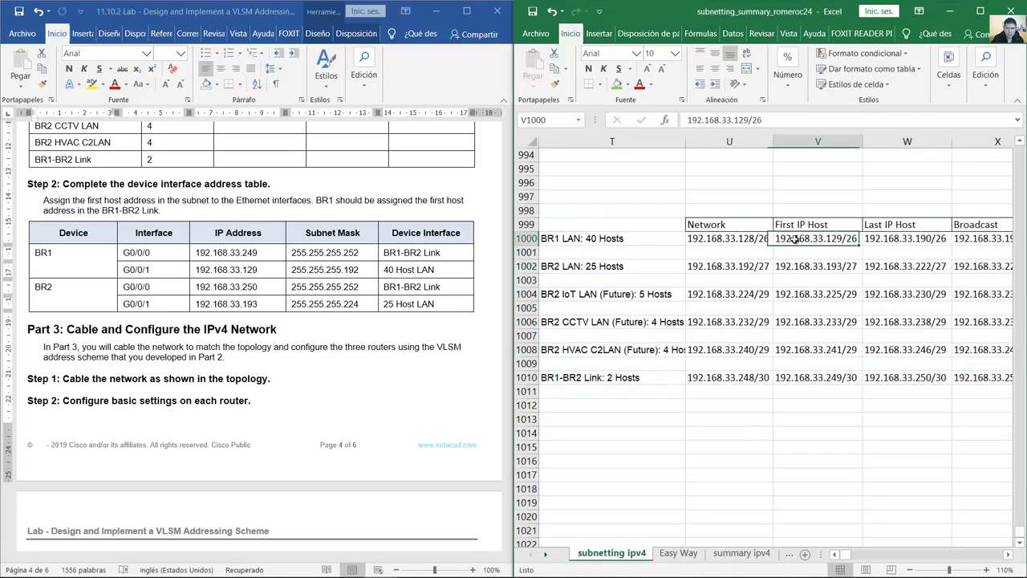
double_click(833, 238)
double_click(833, 239)
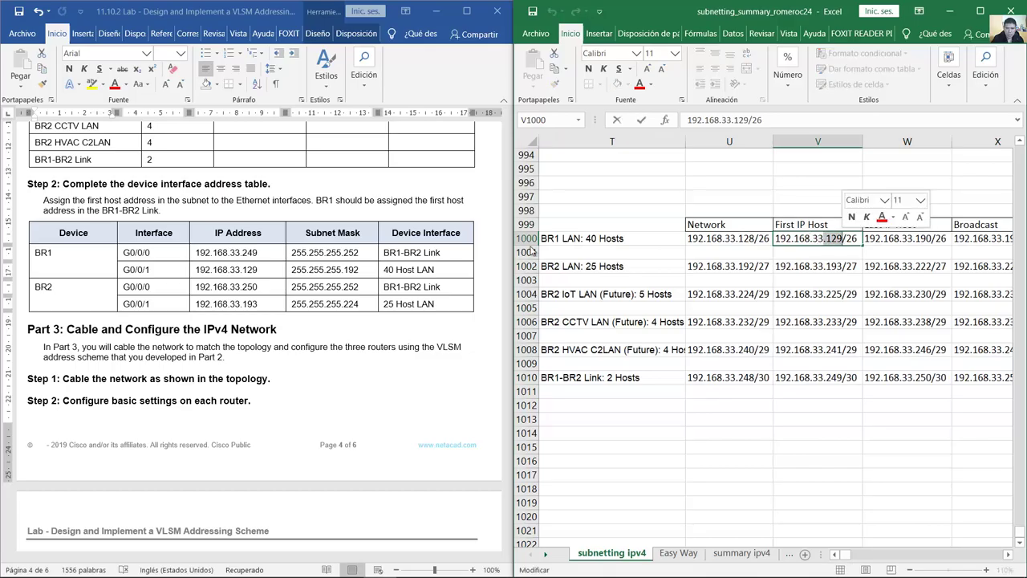
left_click_drag(812, 239, 846, 240)
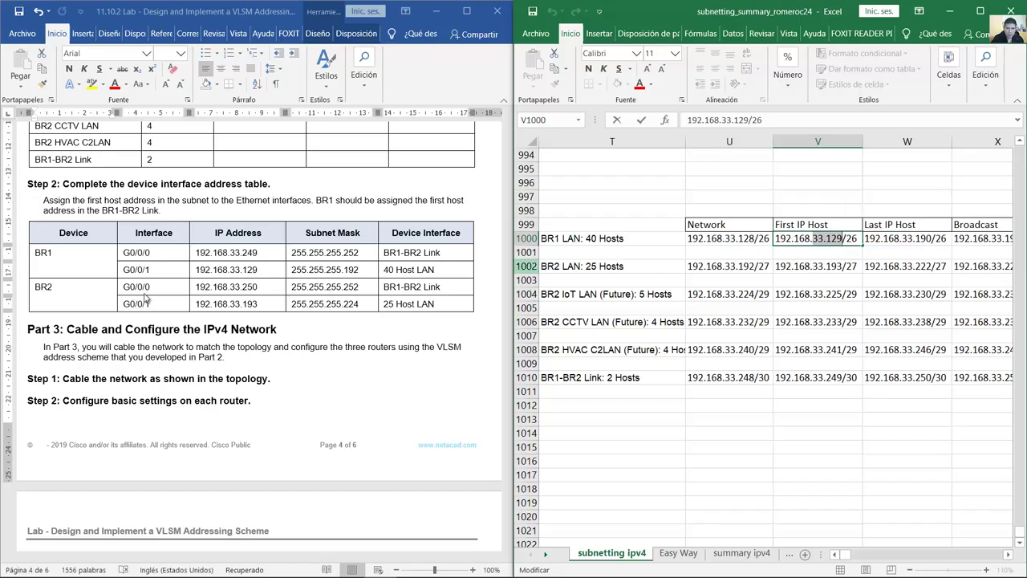
Step: Compare 33.129 and the /26 prefix with BR1 G0/0/1's IP address and subnet mask in Word
left_click_drag(231, 270, 201, 270)
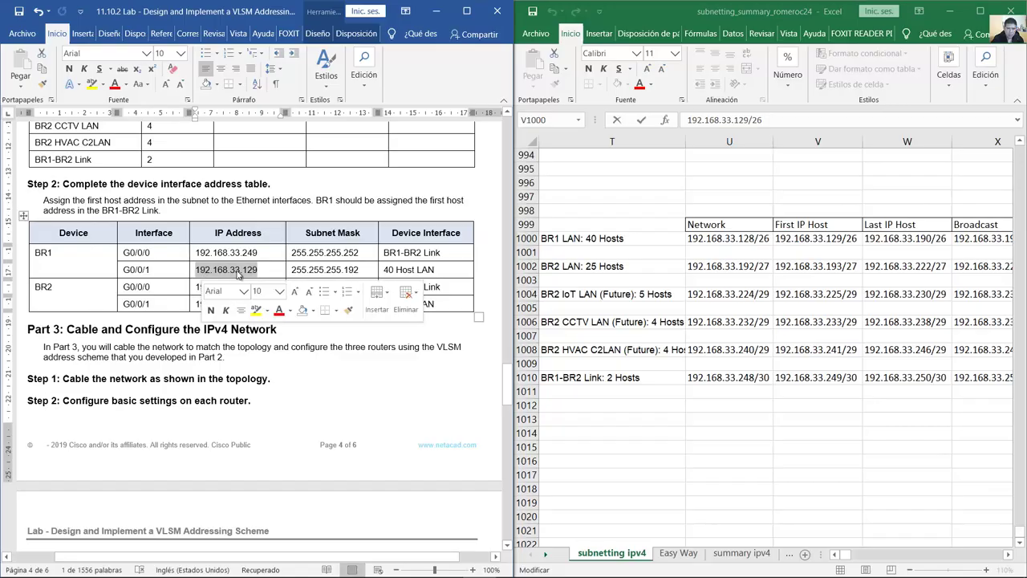
left_click(849, 239)
left_click_drag(845, 238, 857, 239)
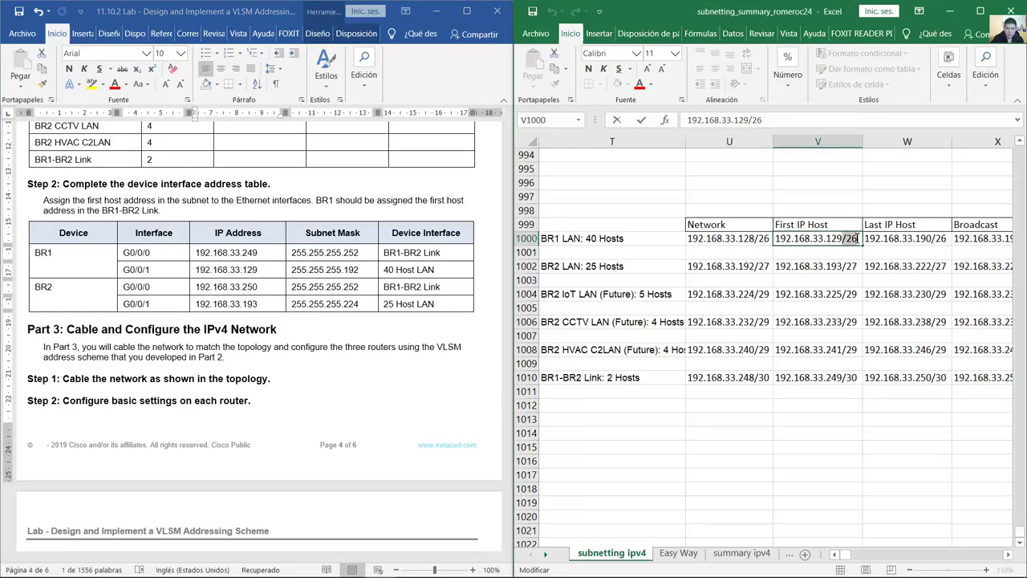
left_click_drag(358, 270, 295, 268)
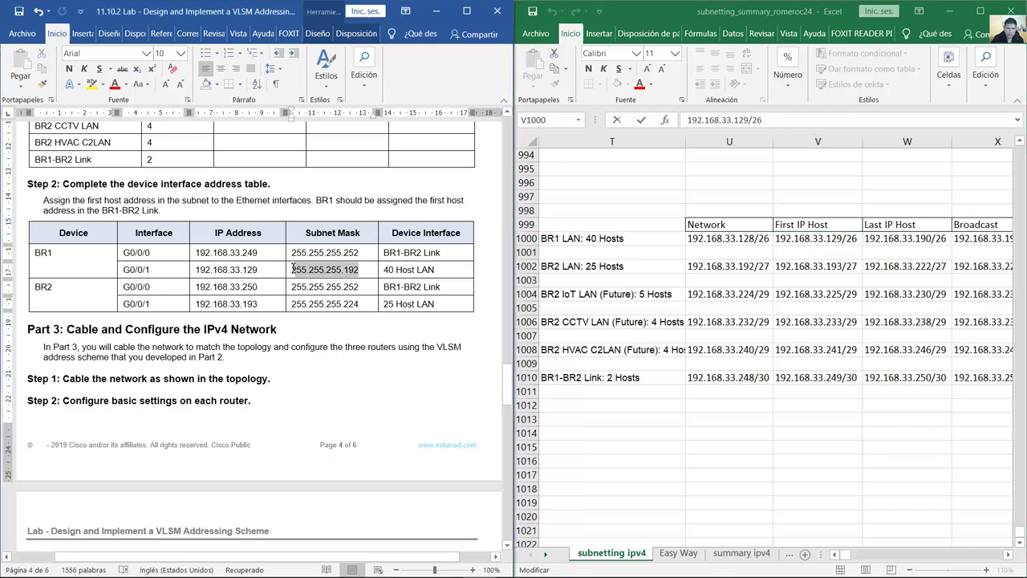
key("Left")
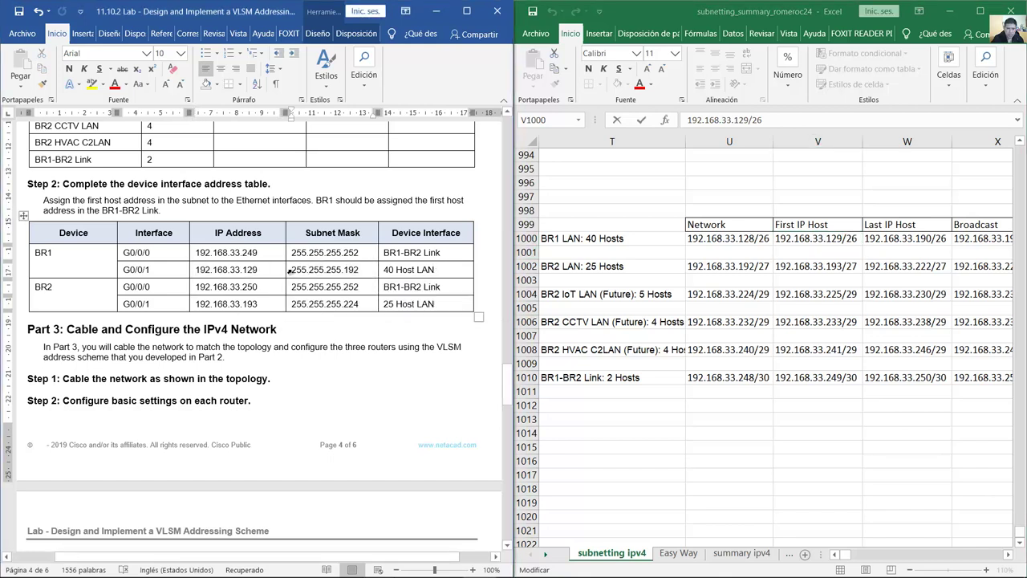
left_click_drag(295, 270, 366, 270)
left_click(362, 271)
Step: Highlight BR1 and its G0/0/0 interface in the Word table, then switch to Packet Tracer
left_click_drag(127, 252, 163, 253)
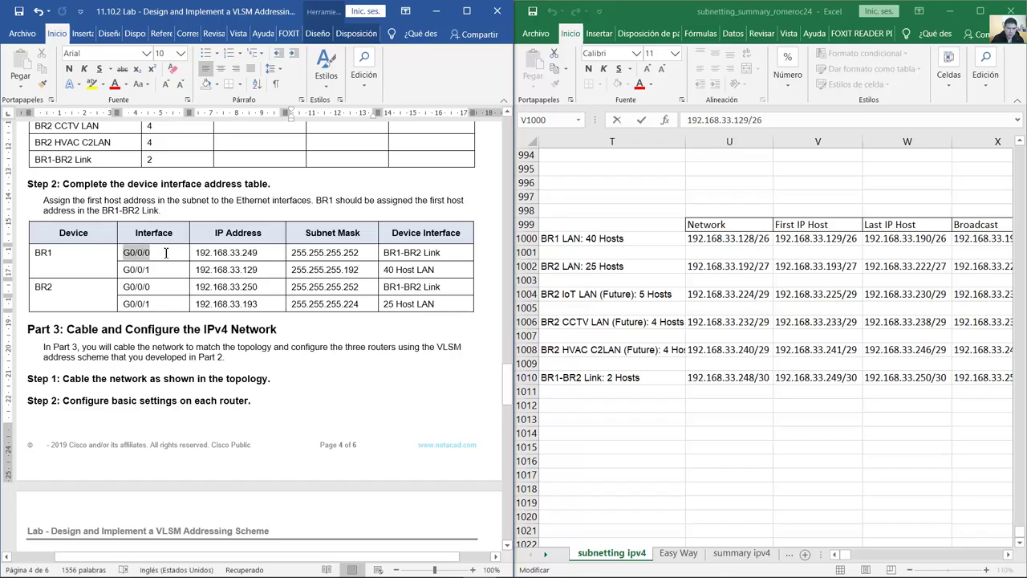
double_click(43, 253)
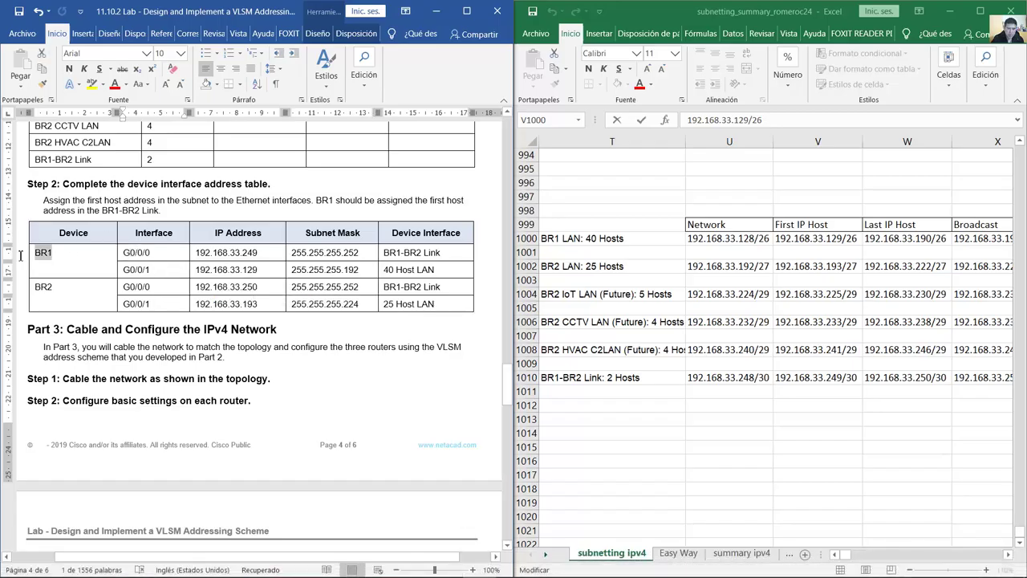
left_click(413, 564)
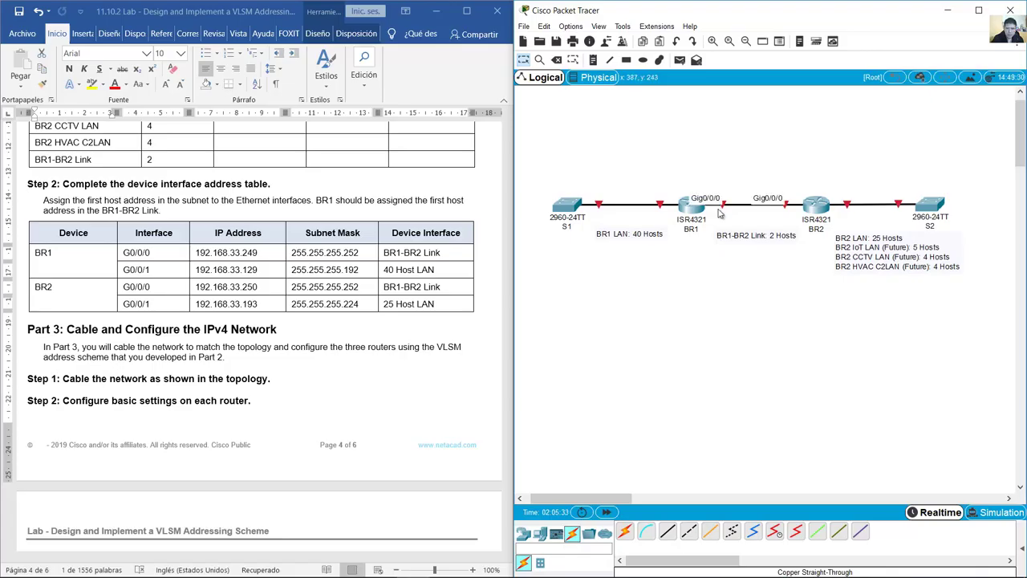
Step: Select the 'BR1-BR2 Link: 2 Hosts' note text, then minimize Packet Tracer
double_click(727, 236)
left_click_drag(718, 235, 754, 232)
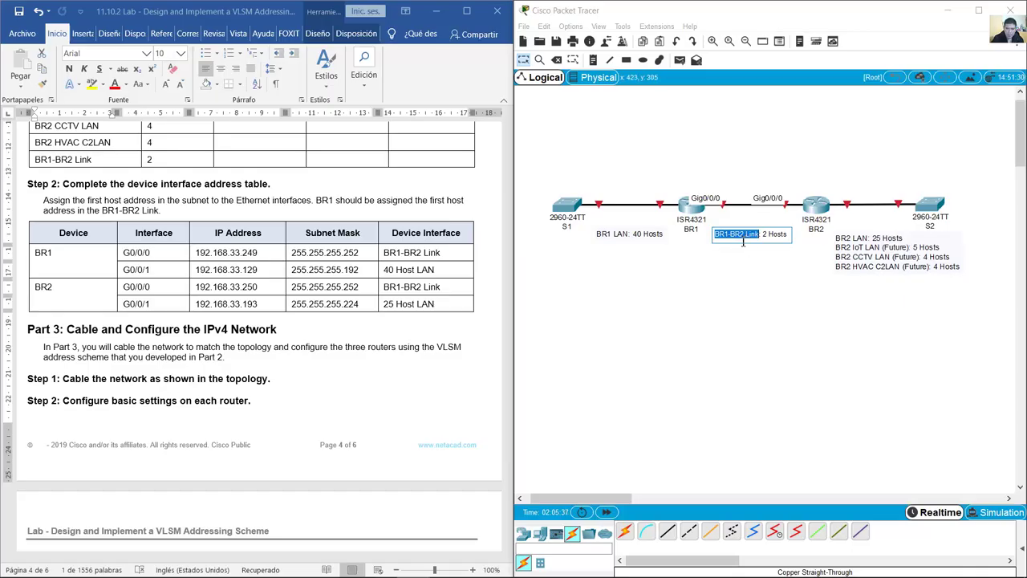
left_click(948, 11)
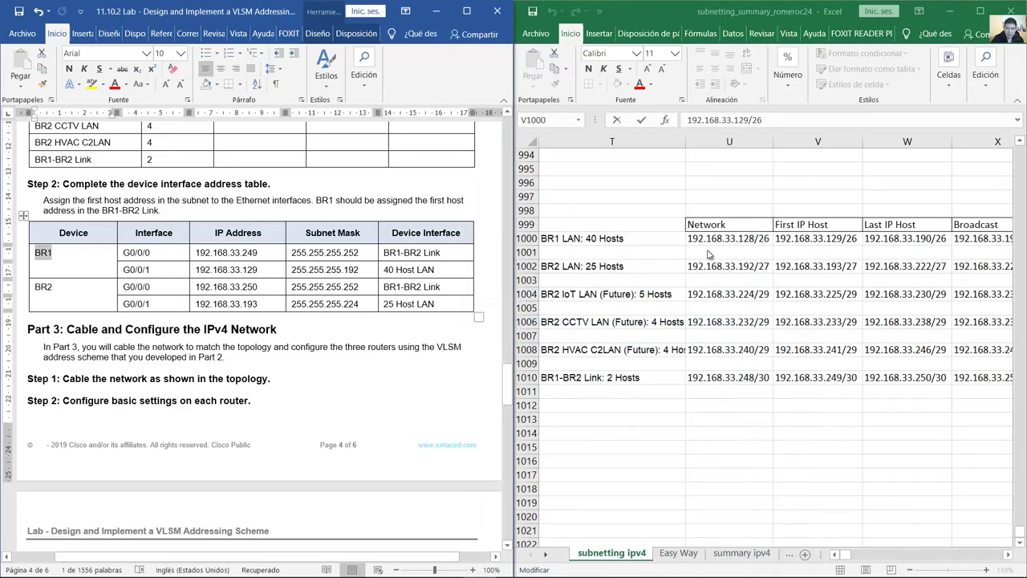
left_click(634, 376)
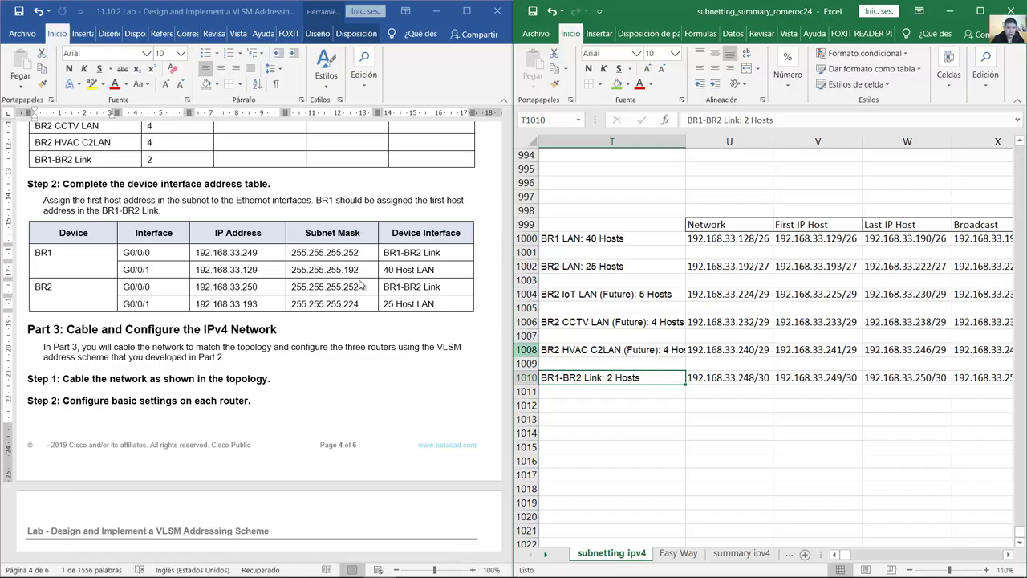
left_click(336, 200)
left_click_drag(318, 200, 167, 212)
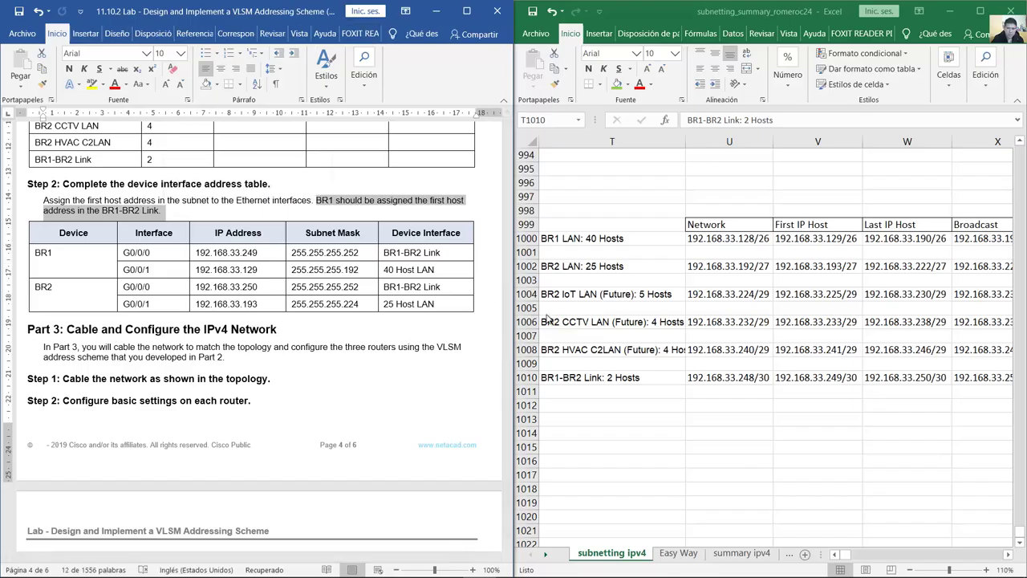
left_click(733, 376)
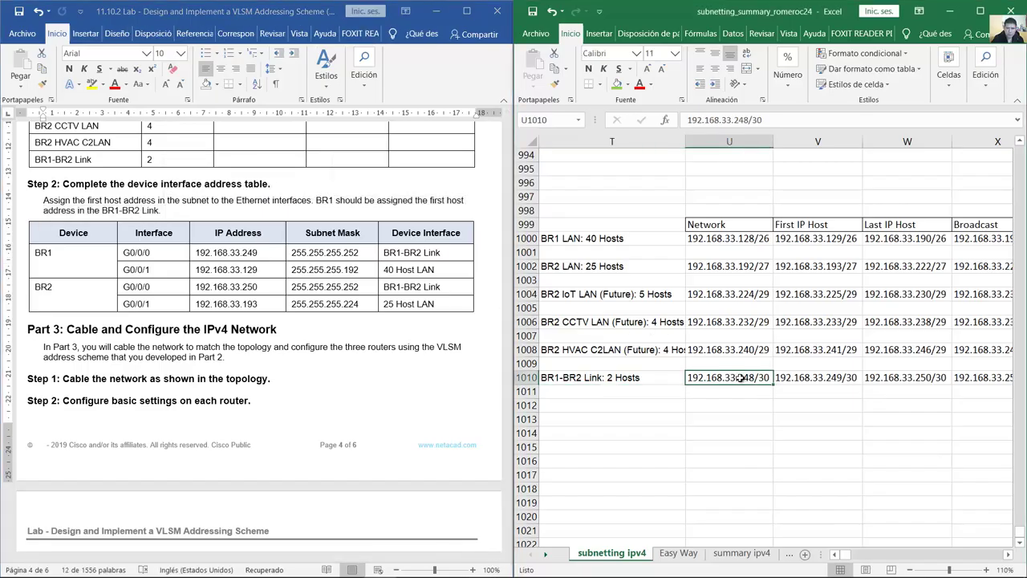
left_click(825, 380)
double_click(821, 382)
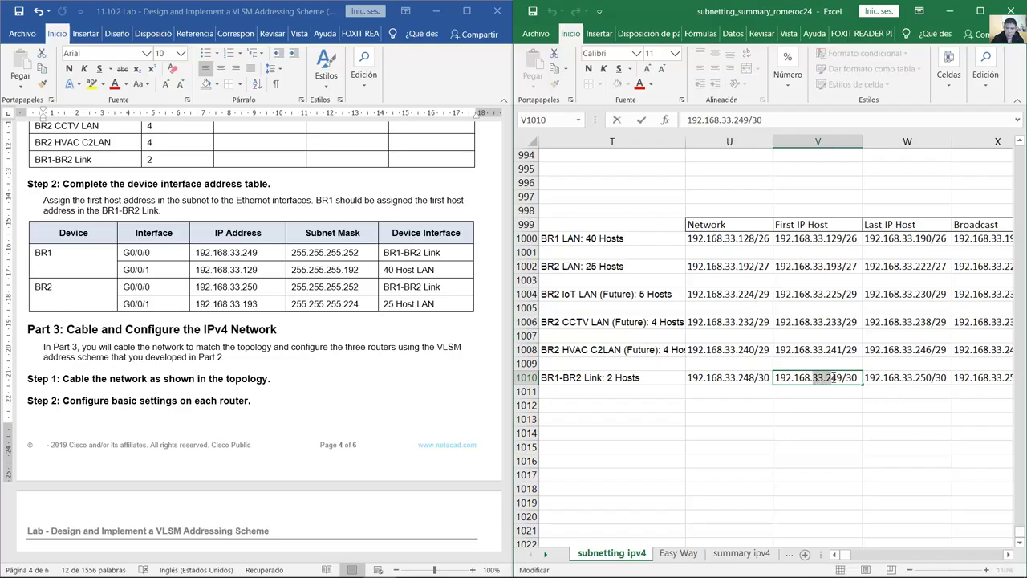
left_click(237, 256)
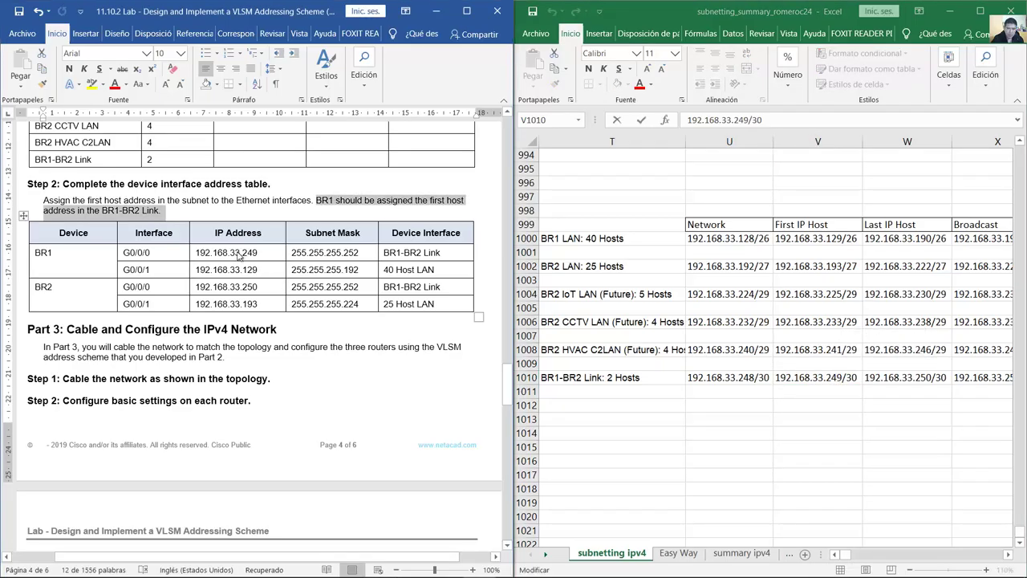
double_click(237, 255)
left_click_drag(238, 255, 260, 253)
left_click(849, 378)
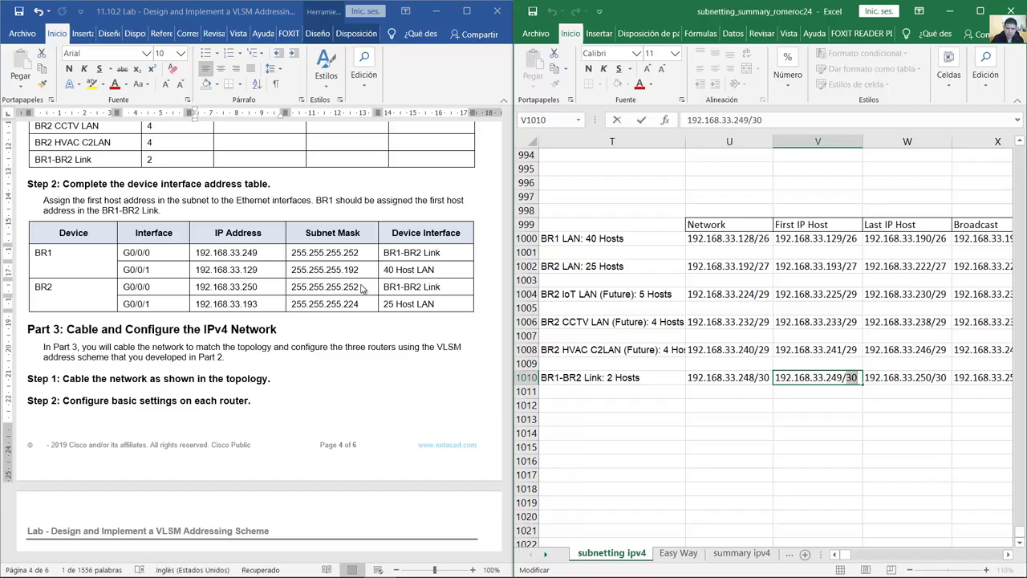
left_click(355, 259)
left_click_drag(291, 253, 359, 252)
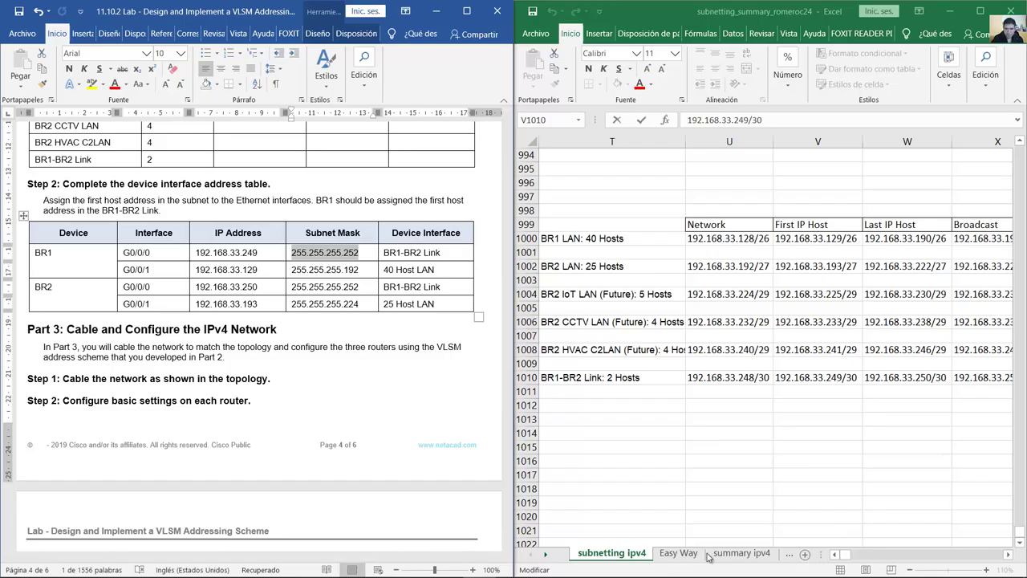
left_click(548, 557)
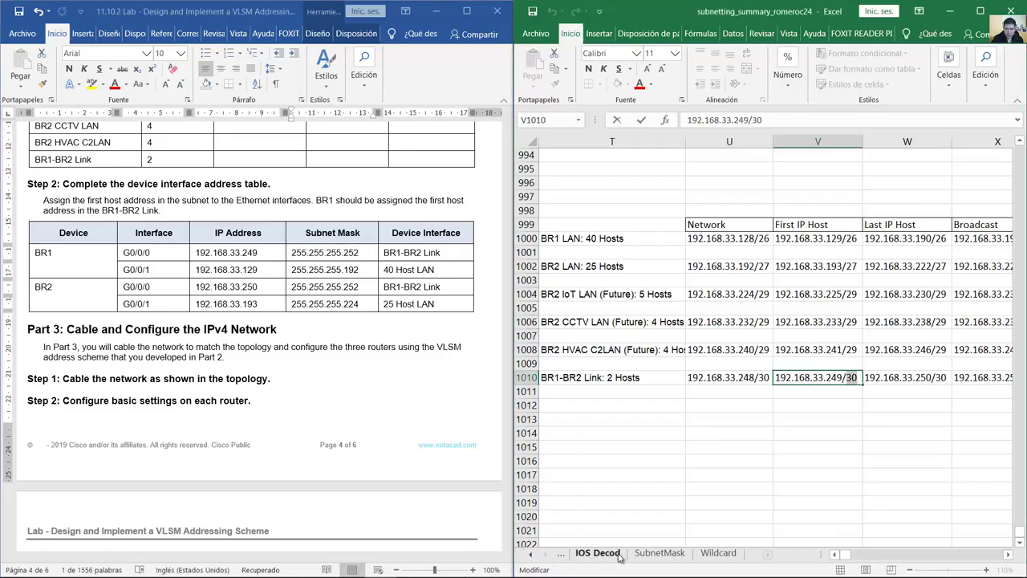
left_click(598, 554)
left_click(732, 219)
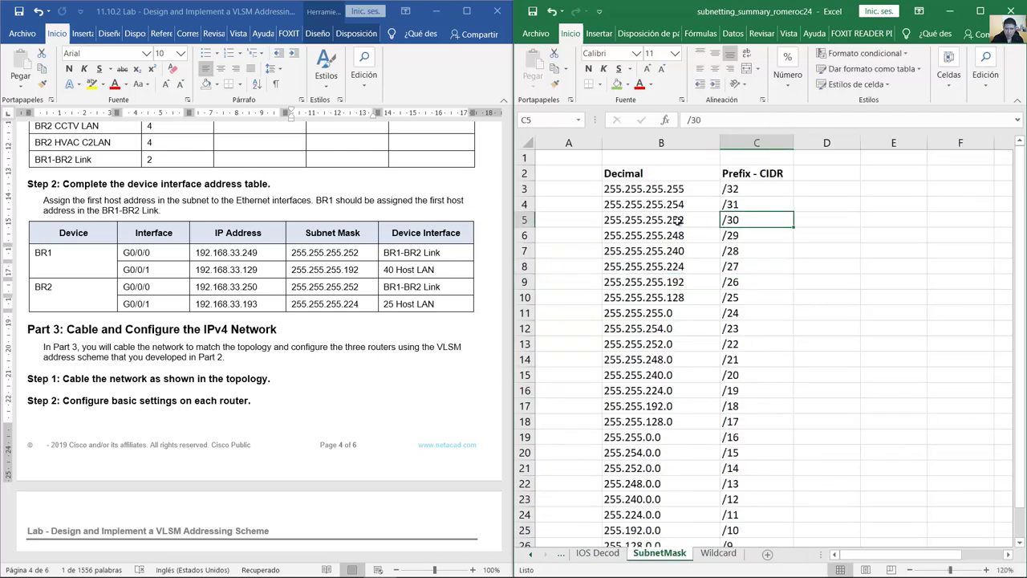
left_click(619, 220)
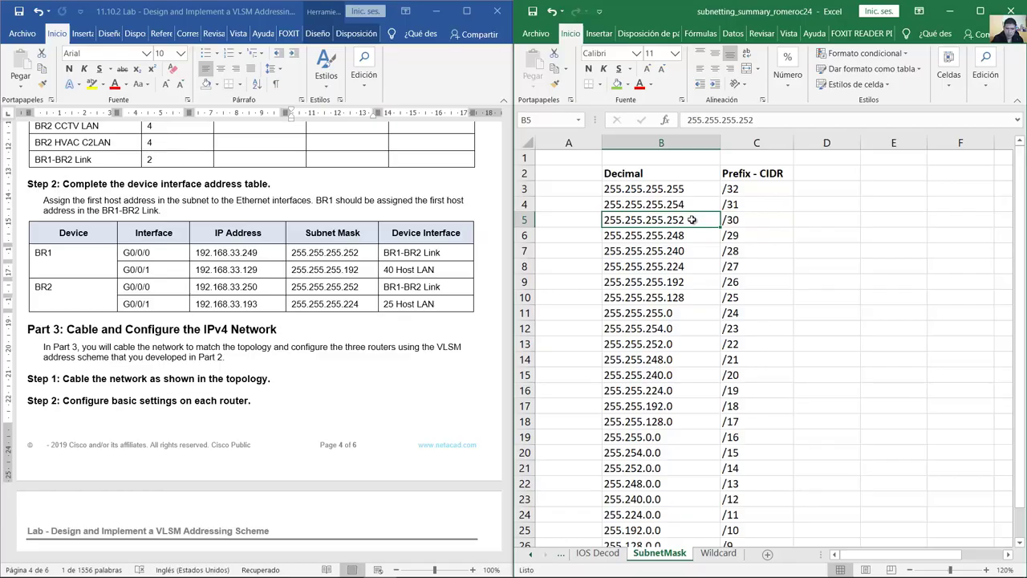
left_click(725, 265)
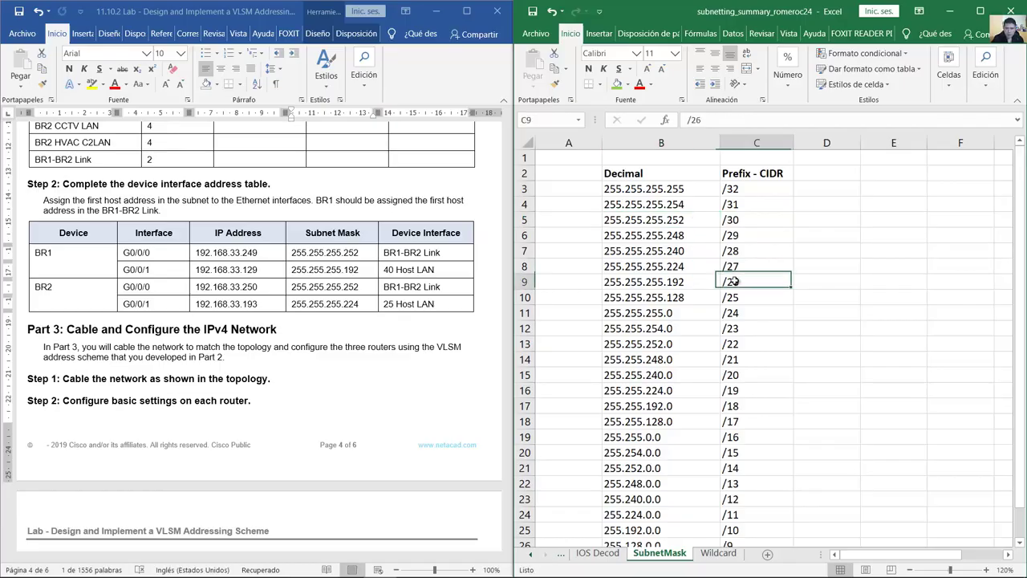
left_click(624, 283)
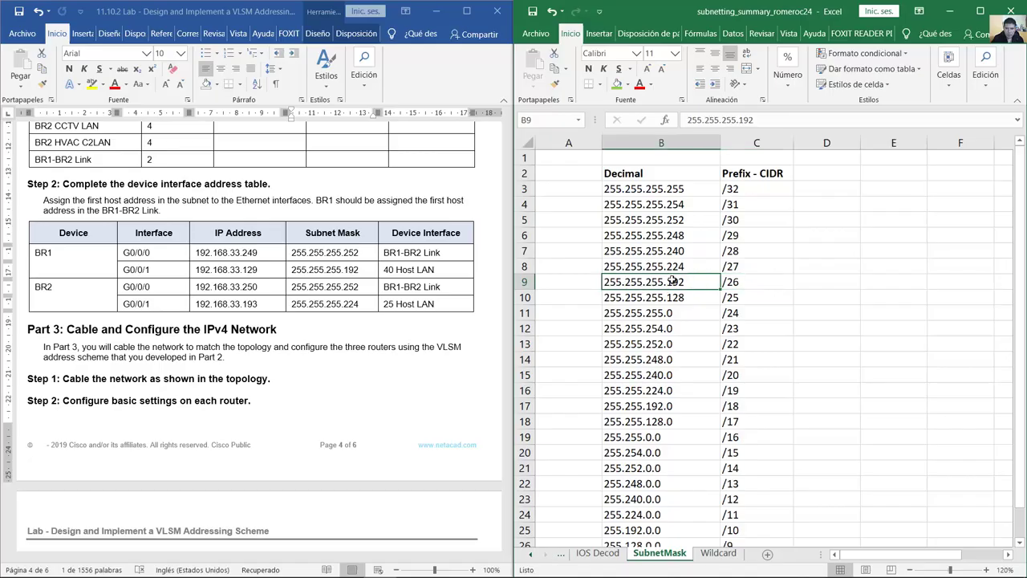
left_click(533, 557)
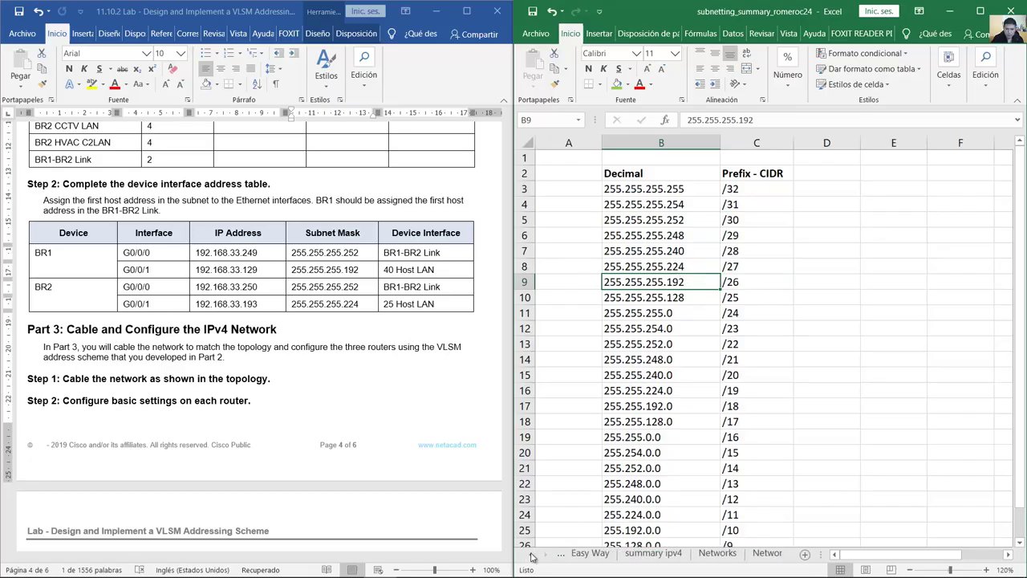
left_click(611, 553)
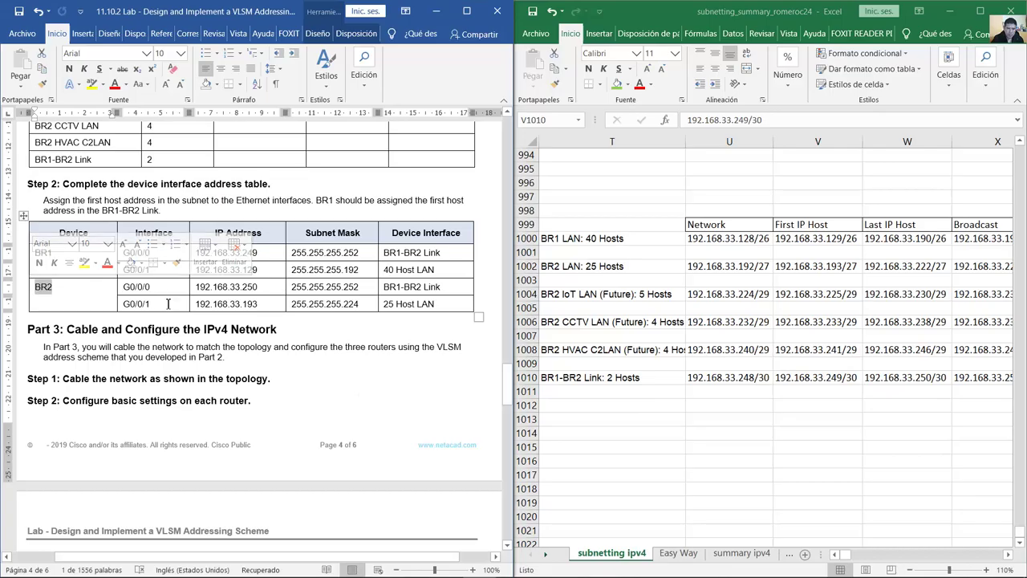
left_click_drag(149, 304, 122, 303)
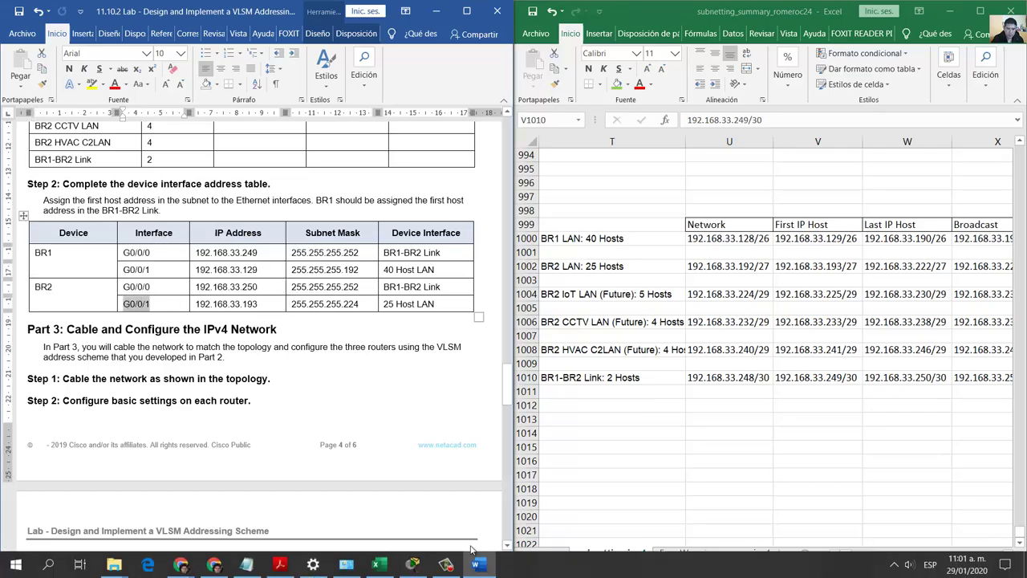
Step: Select BR2's note lines: 'BR2 LAN: 25 Hosts' plus the future IoT, CCTV and HVAC LANs
left_click(425, 565)
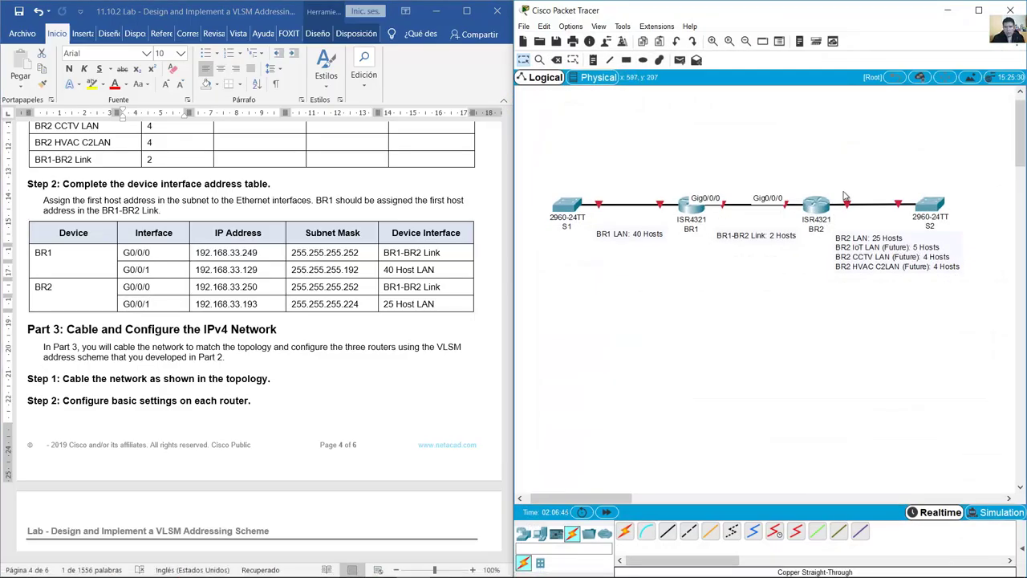
mouse_move(847, 206)
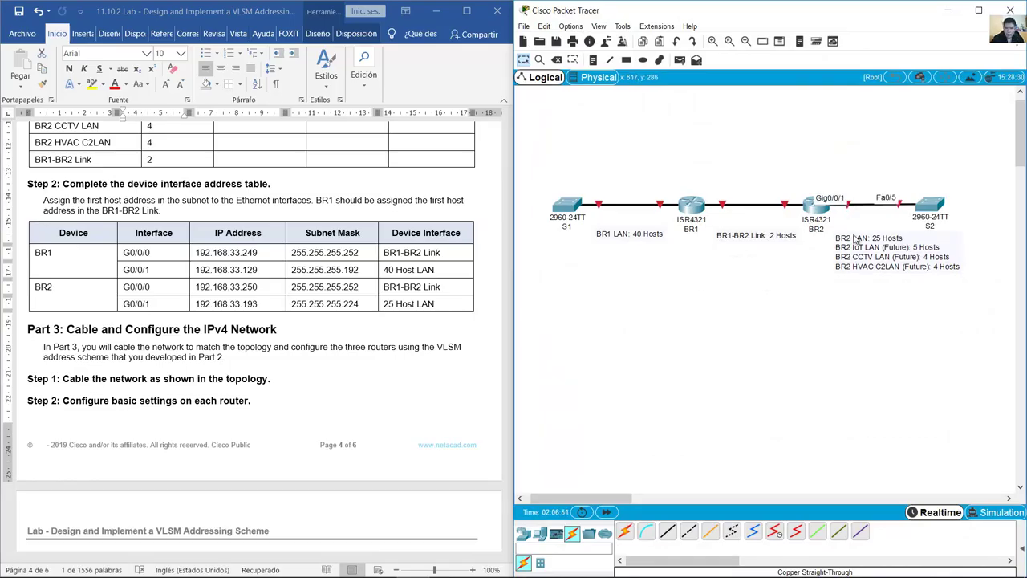
left_click(855, 235)
left_click_drag(838, 237, 901, 235)
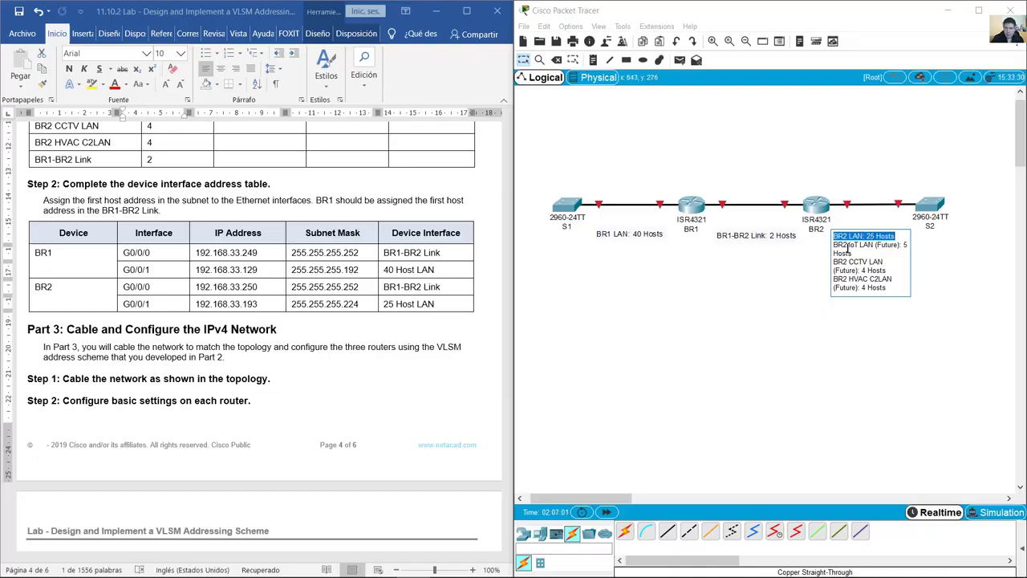
left_click_drag(837, 248, 887, 287)
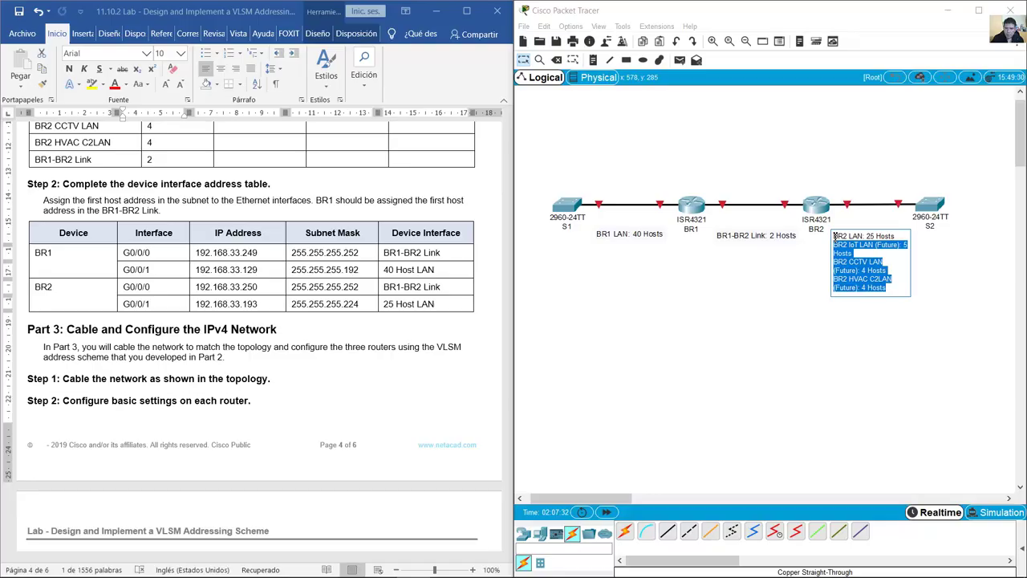
Step: Reselect the 'BR2 LAN: 25 Hosts' line in BR2's note and close the note editor
left_click_drag(835, 235, 898, 236)
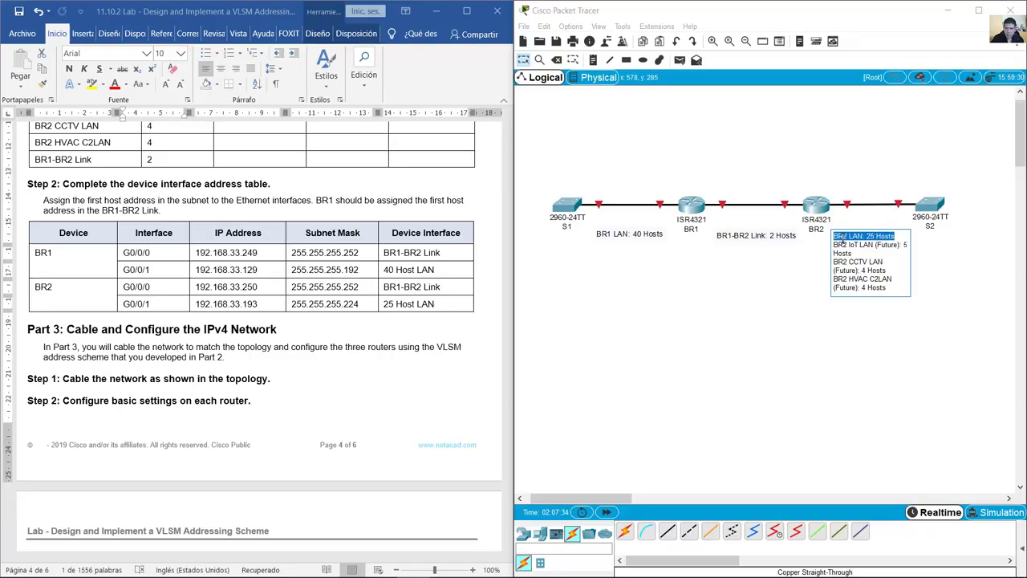
left_click_drag(835, 240, 903, 234)
left_click_drag(897, 235, 831, 236)
left_click(855, 183)
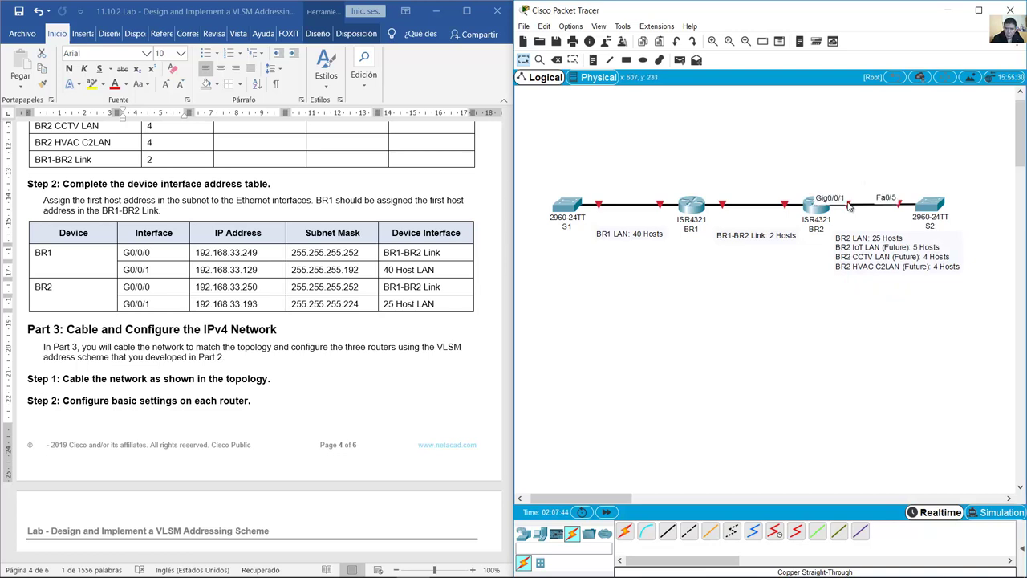
left_click(843, 235)
left_click_drag(833, 236, 898, 234)
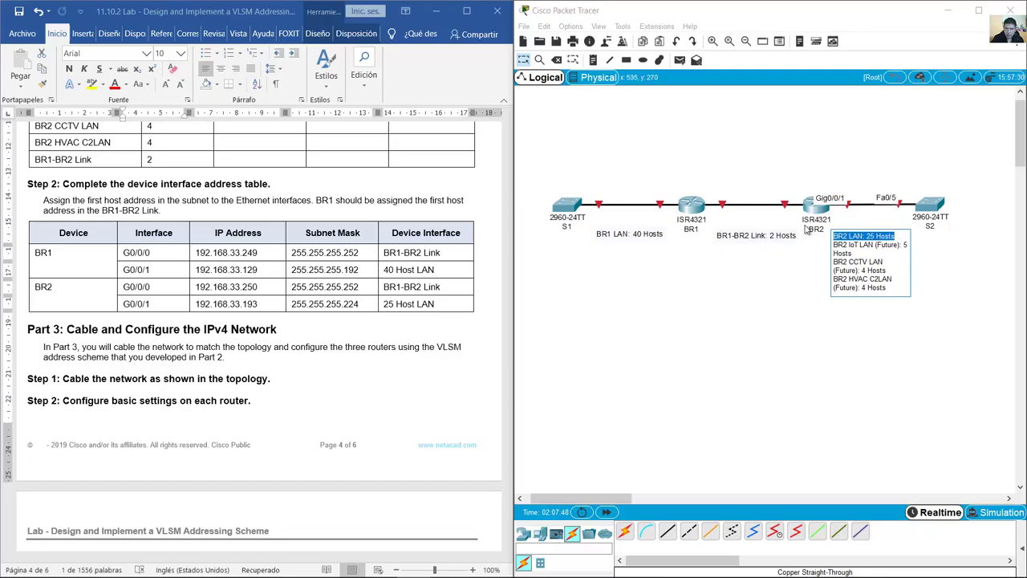
left_click(692, 170)
mouse_move(518, 572)
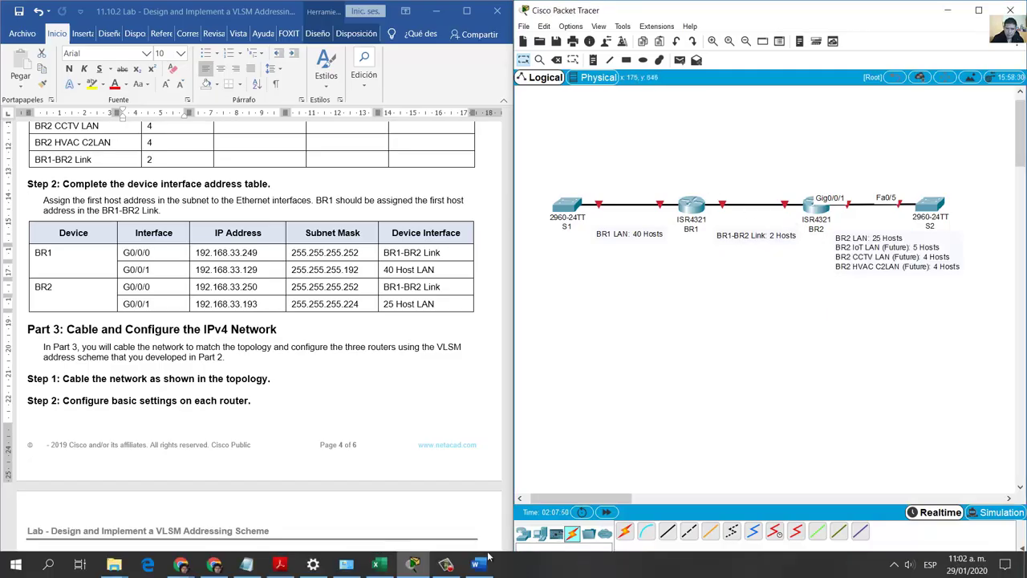
left_click(378, 564)
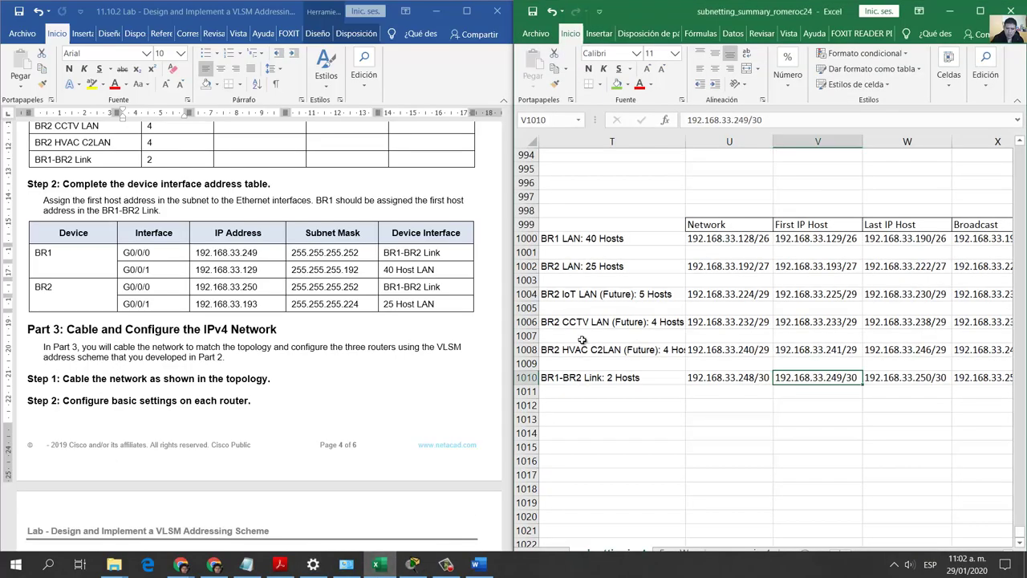
left_click(617, 268)
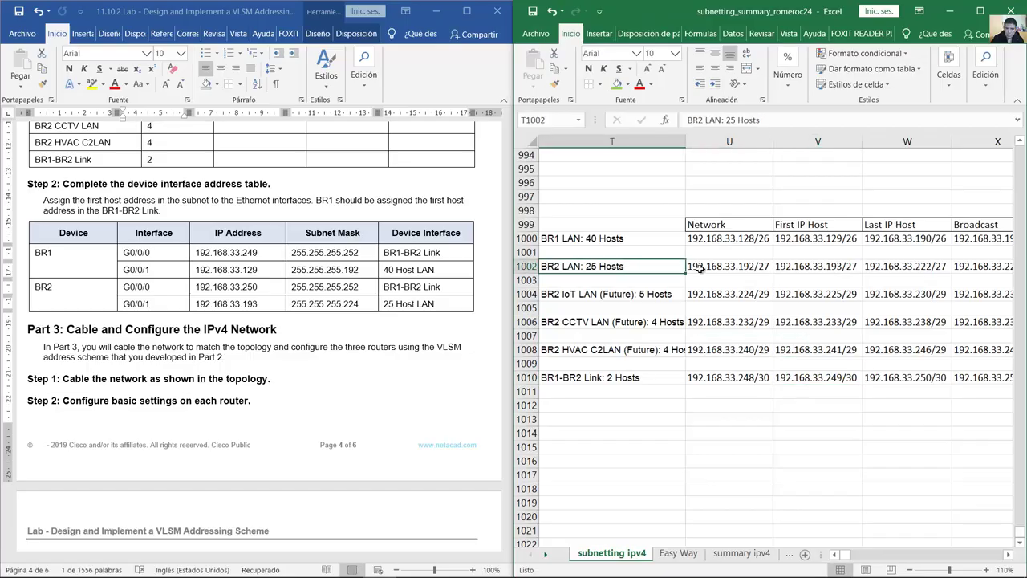
left_click(805, 268)
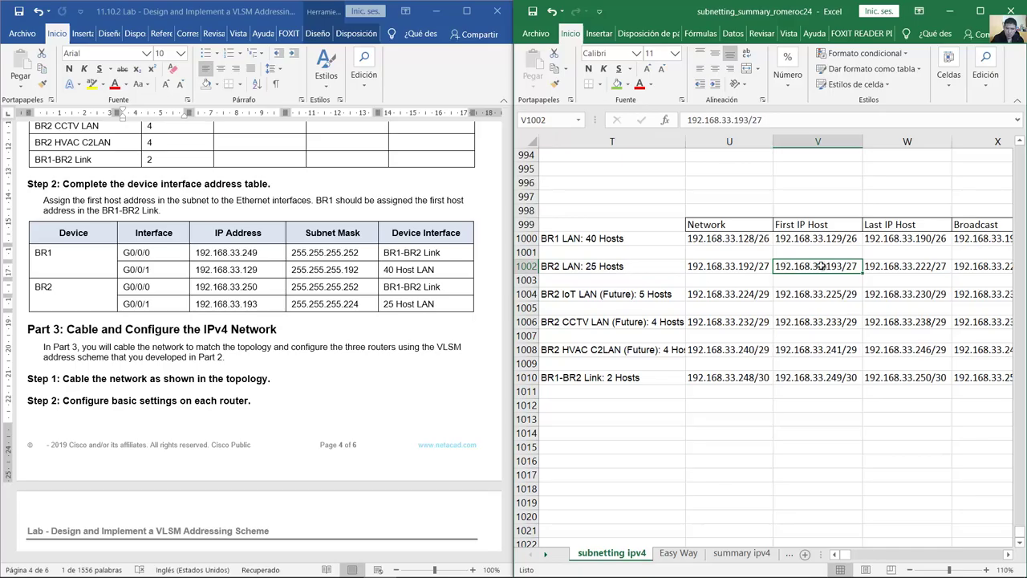
double_click(828, 266)
left_click_drag(812, 268, 830, 268)
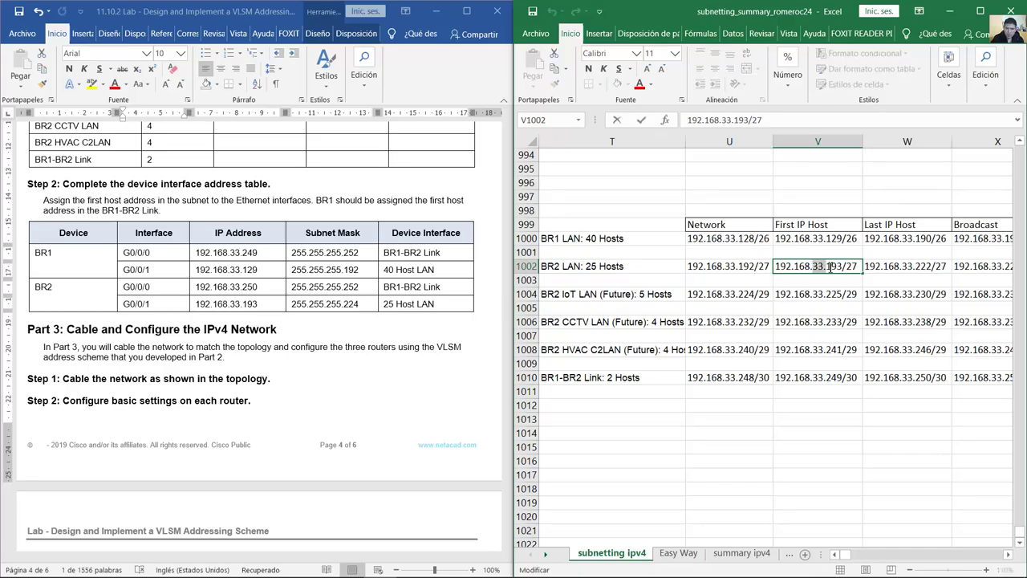
left_click(248, 303)
left_click_drag(231, 304, 259, 303)
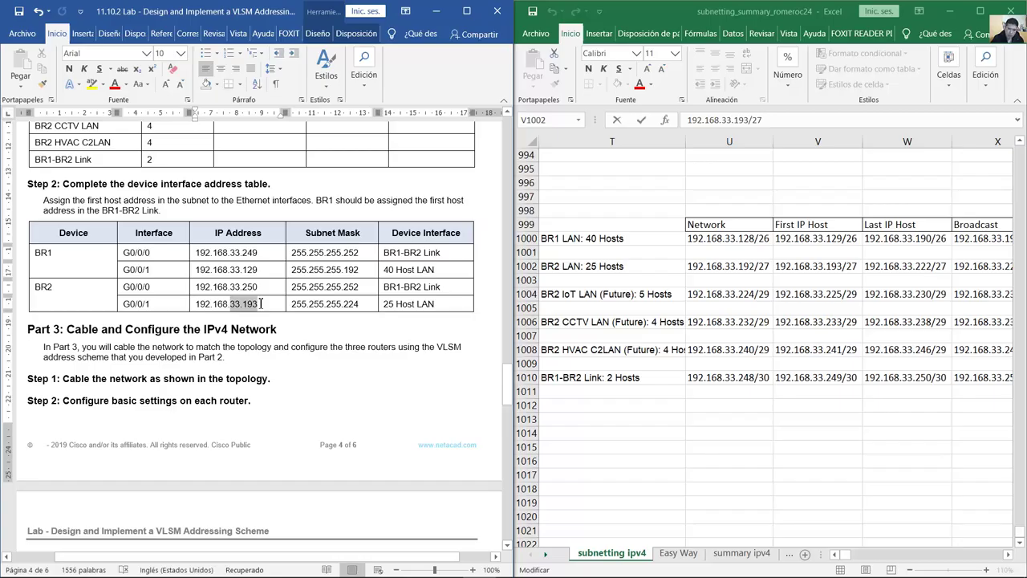
left_click(849, 268)
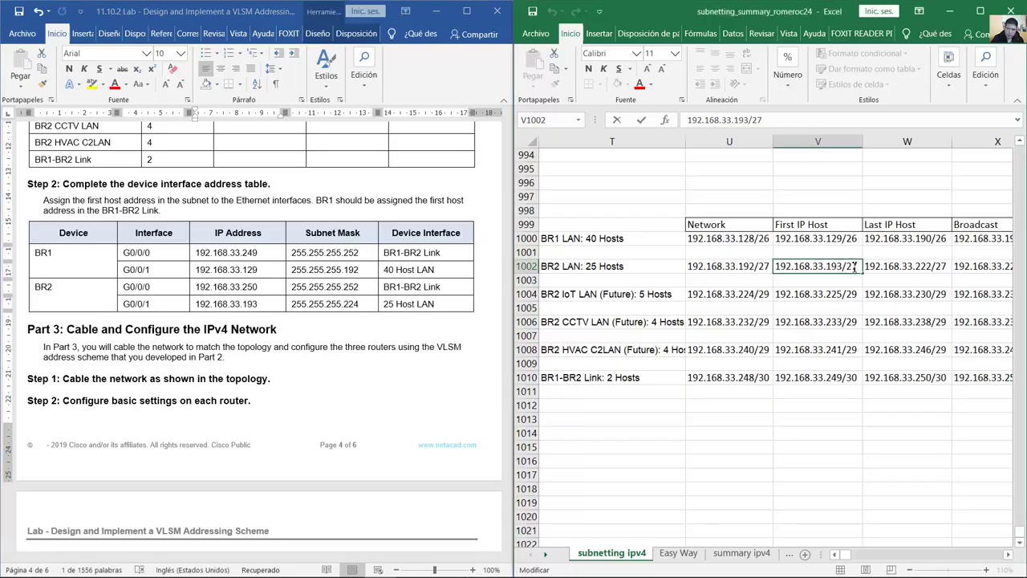
left_click_drag(361, 307, 291, 306)
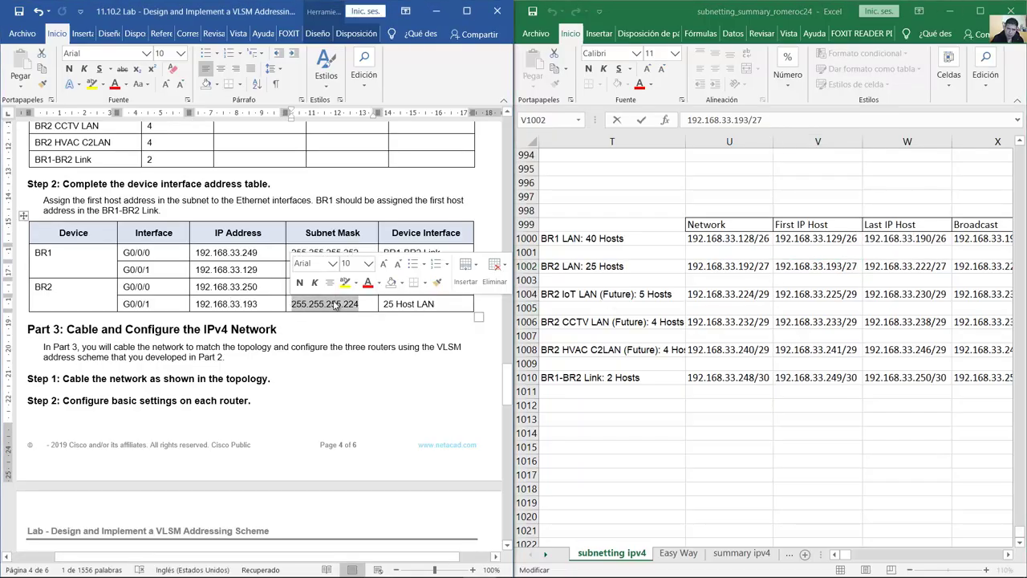
left_click(362, 305)
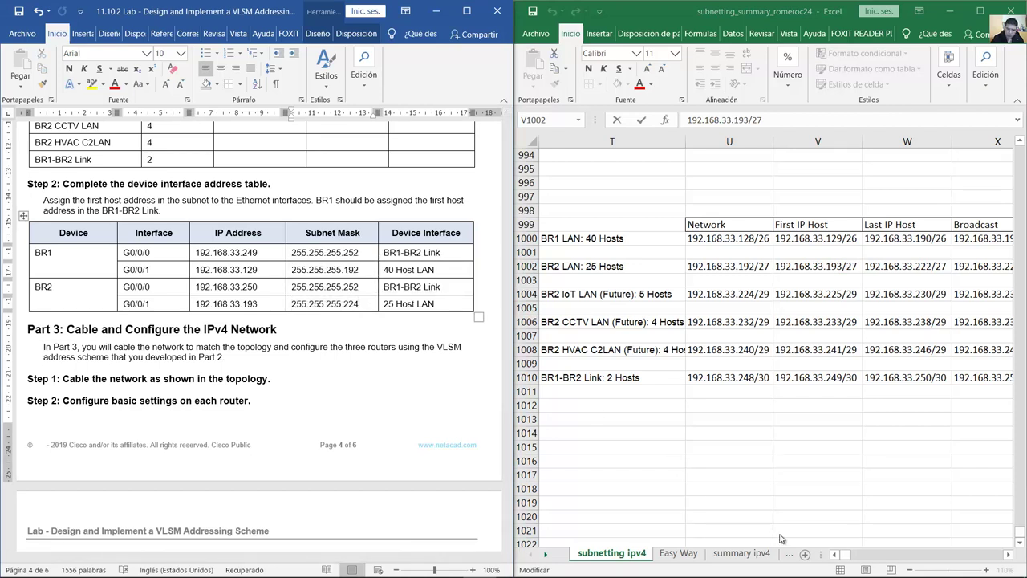
left_click(548, 557)
left_click(549, 557)
left_click(549, 557)
left_click(548, 557)
left_click(548, 557)
left_click(548, 557)
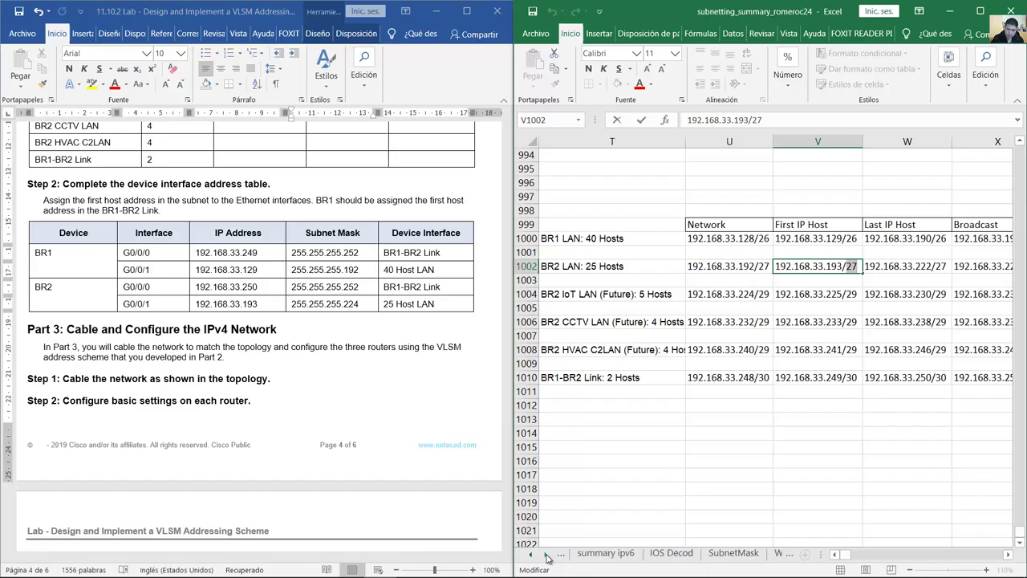
left_click(722, 554)
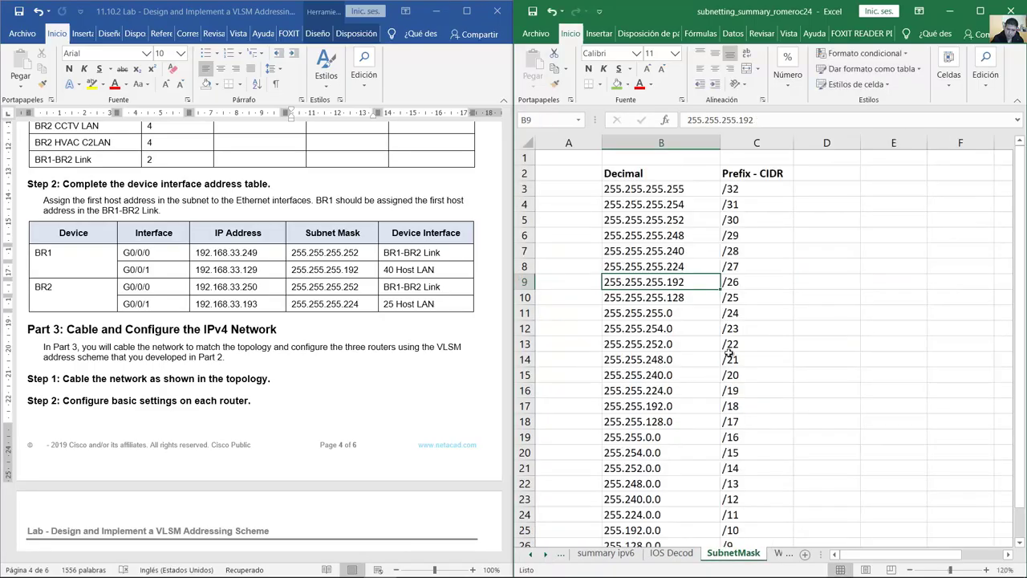
left_click(750, 267)
left_click(629, 268)
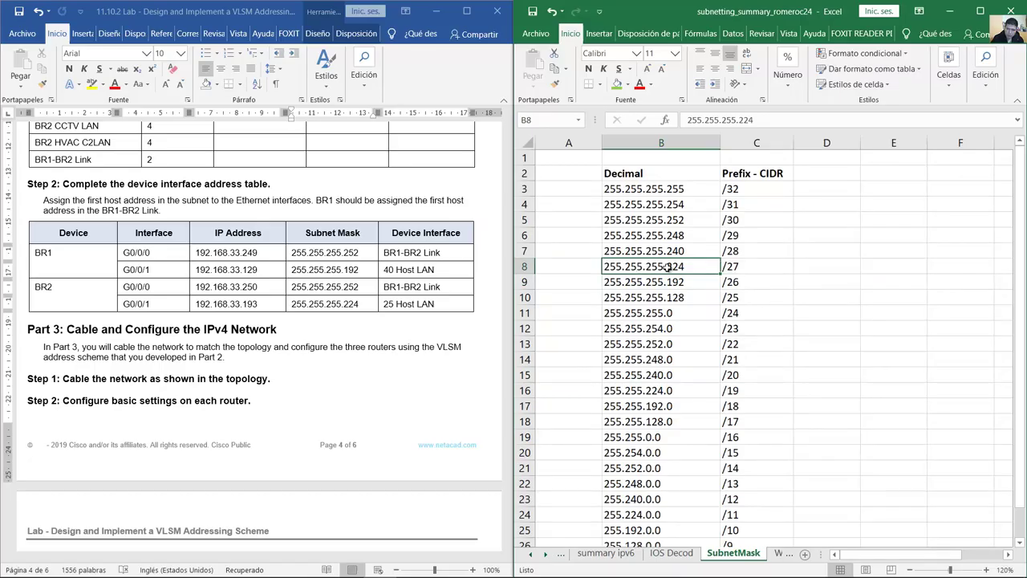
left_click(732, 267)
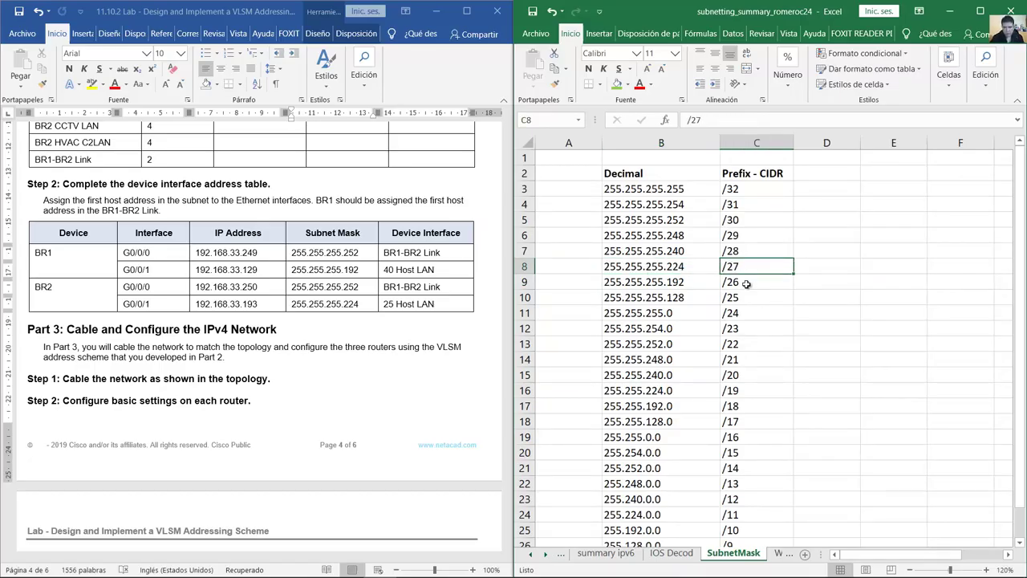
left_click(530, 554)
left_click(530, 555)
left_click(532, 555)
left_click(531, 555)
left_click(590, 555)
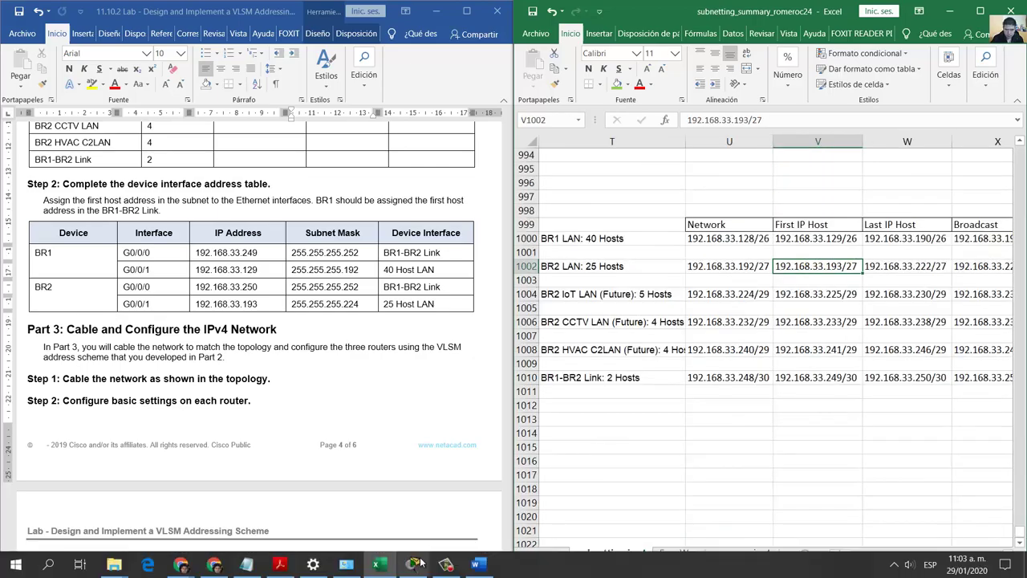
left_click(414, 563)
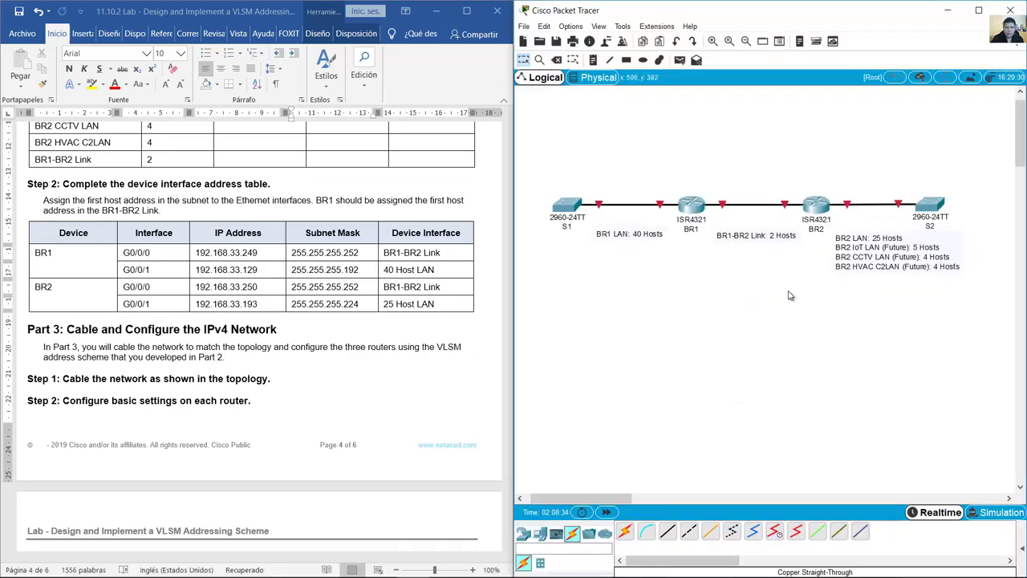
left_click(180, 286)
left_click_drag(181, 286, 102, 280)
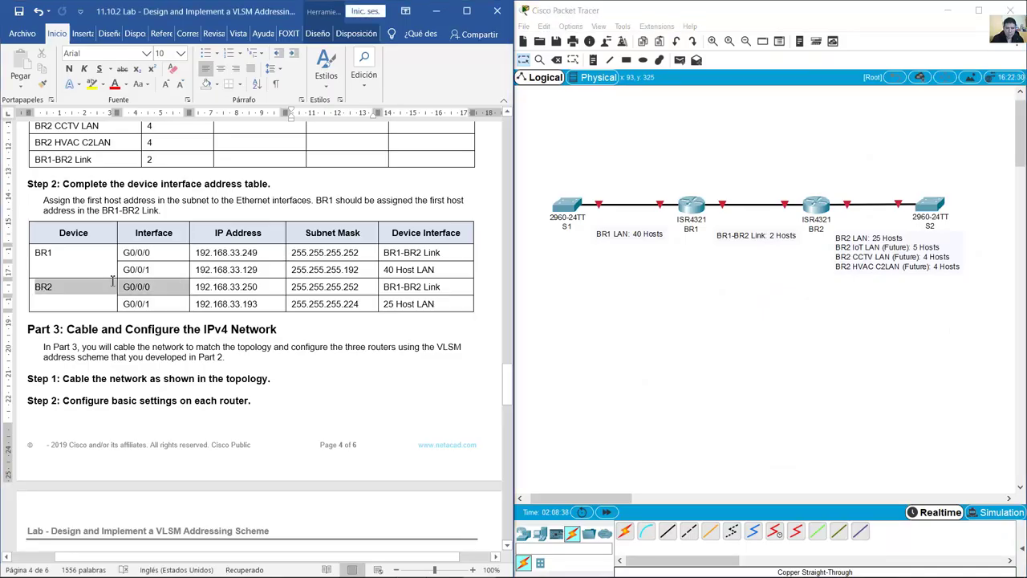
double_click(44, 287)
left_click(818, 199)
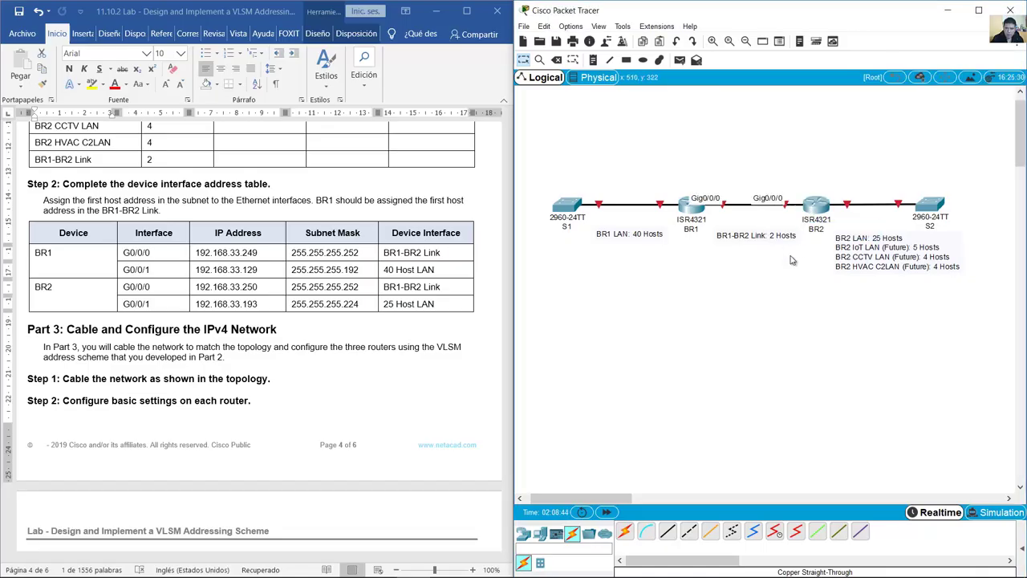
double_click(789, 234)
left_click_drag(791, 235, 721, 237)
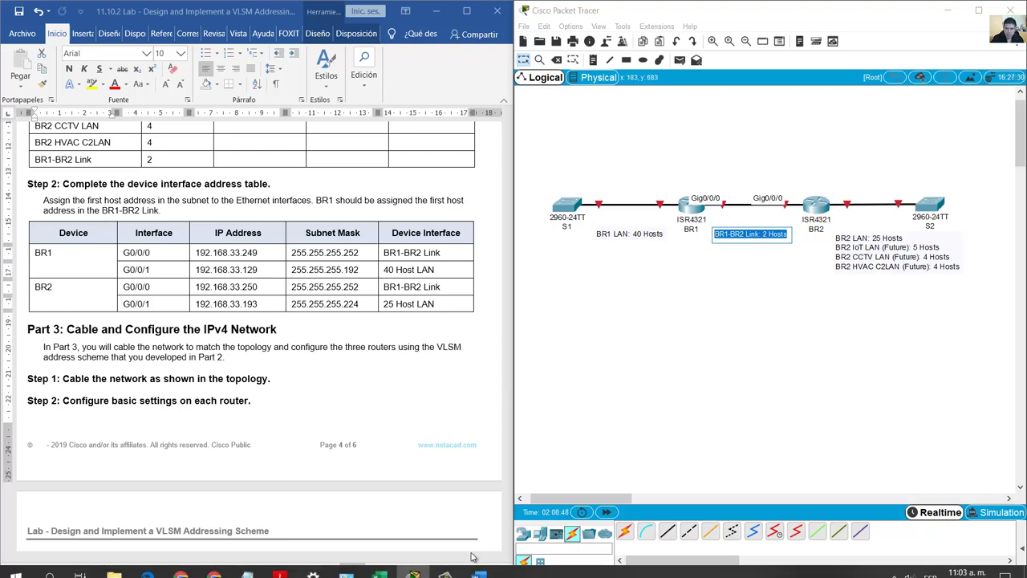
left_click(378, 564)
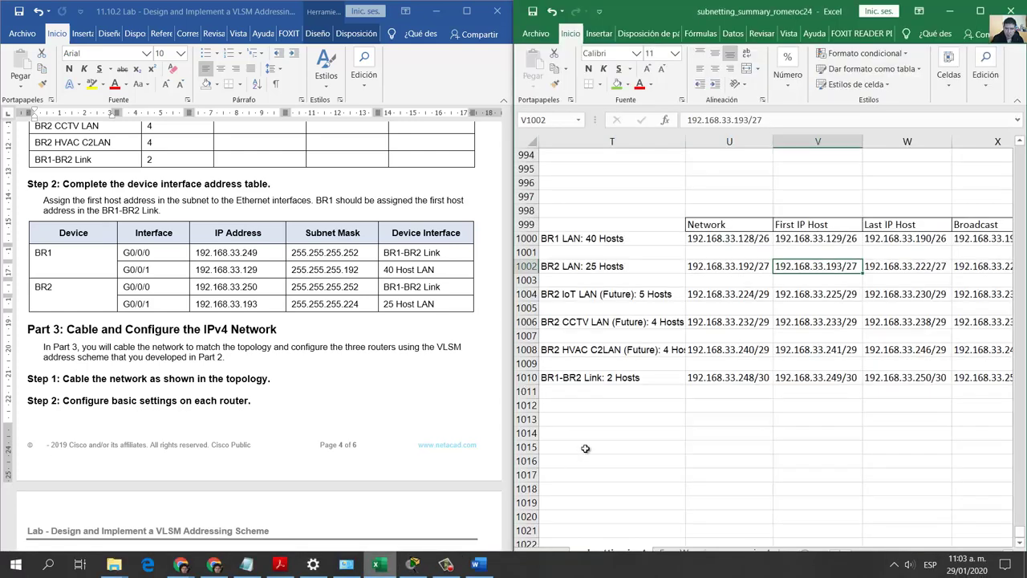
Step: Inspect the BR1–BR2 link subnet in Excel, selecting its first host 192.168.33.249/30
left_click(801, 376)
left_click(740, 378)
left_click(783, 379)
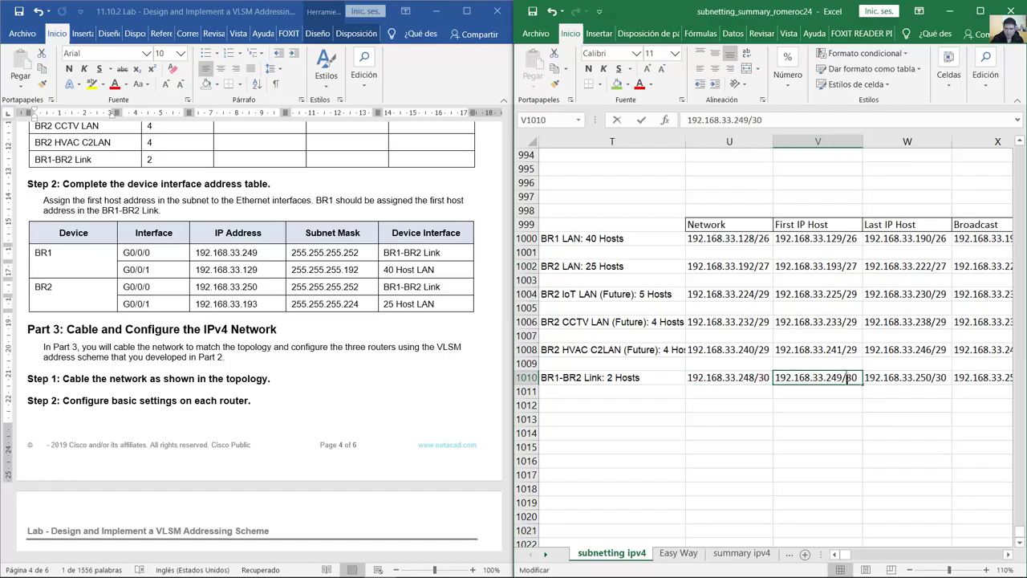
double_click(857, 377)
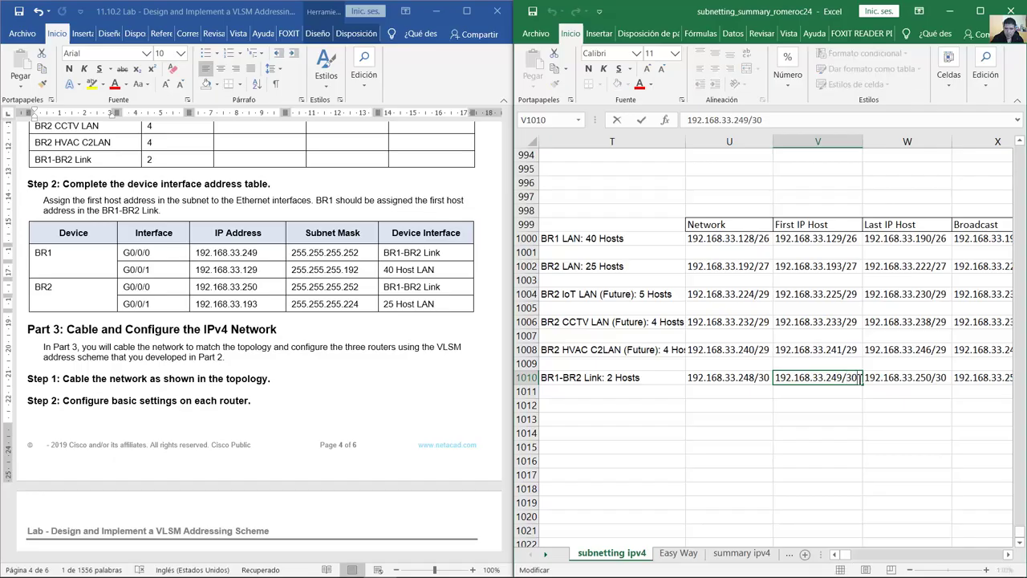
left_click_drag(860, 377, 781, 377)
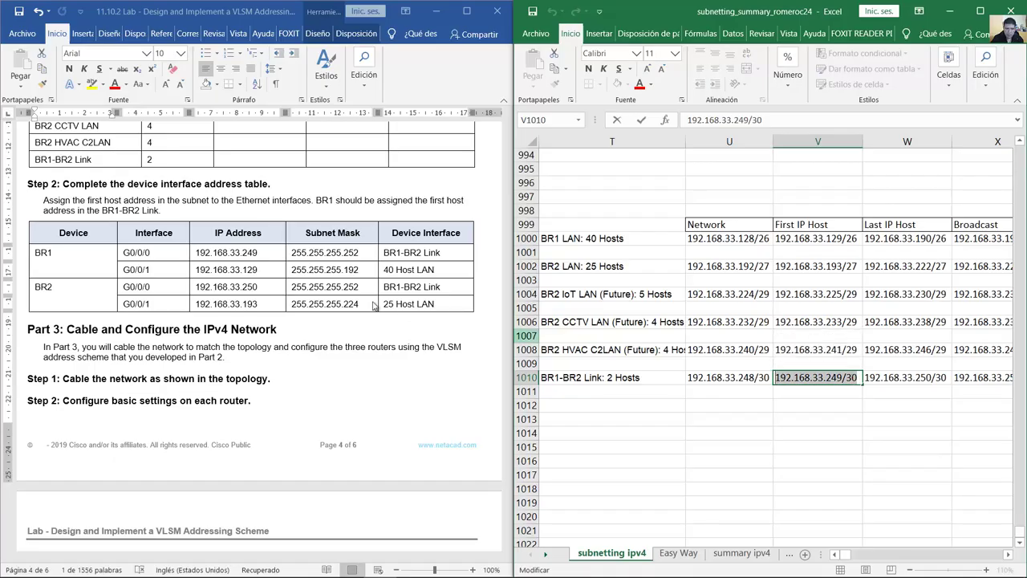
Step: Match BR1's 192.168.33.249 and BR2's .250 in the Word table to the link's first and last hosts
left_click(130, 269)
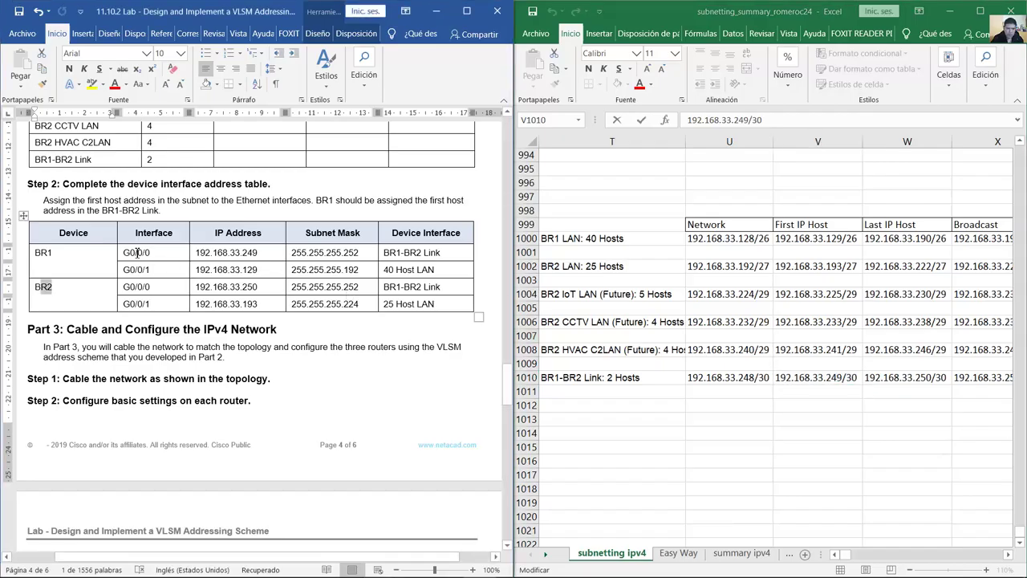
left_click_drag(188, 257, 259, 258)
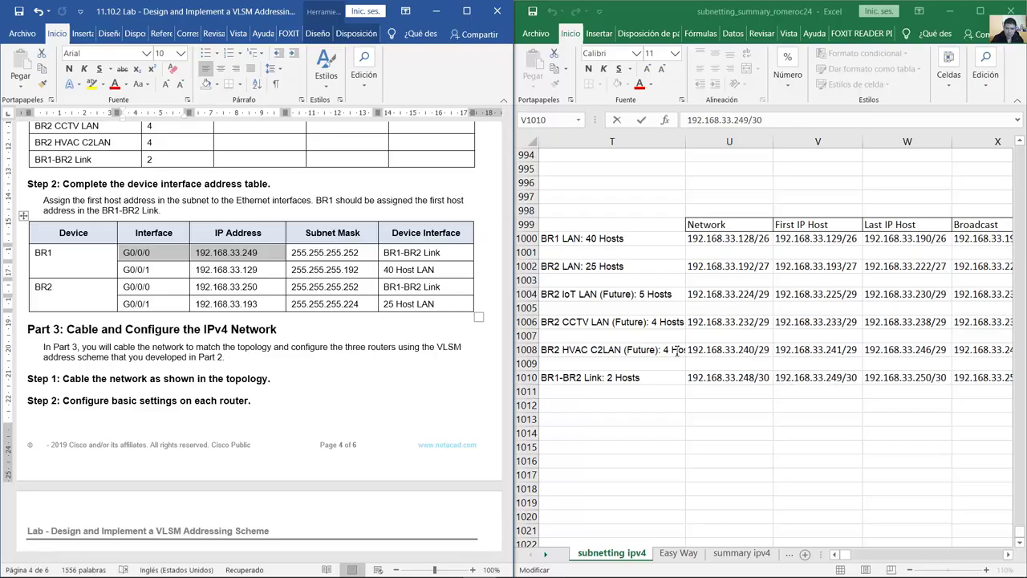
left_click(827, 377)
left_click_drag(825, 377, 843, 377)
left_click(239, 289)
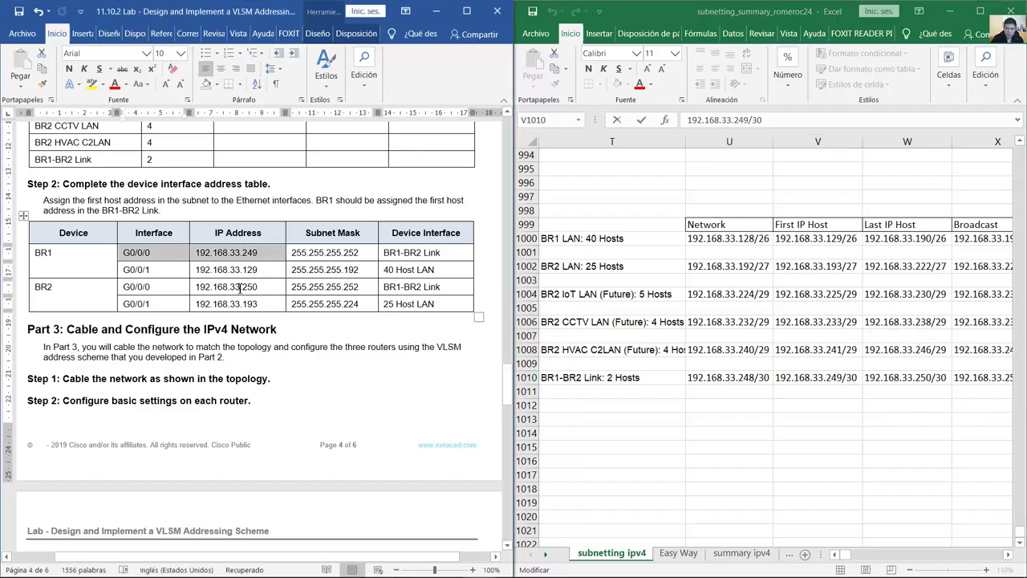
left_click_drag(234, 287, 256, 286)
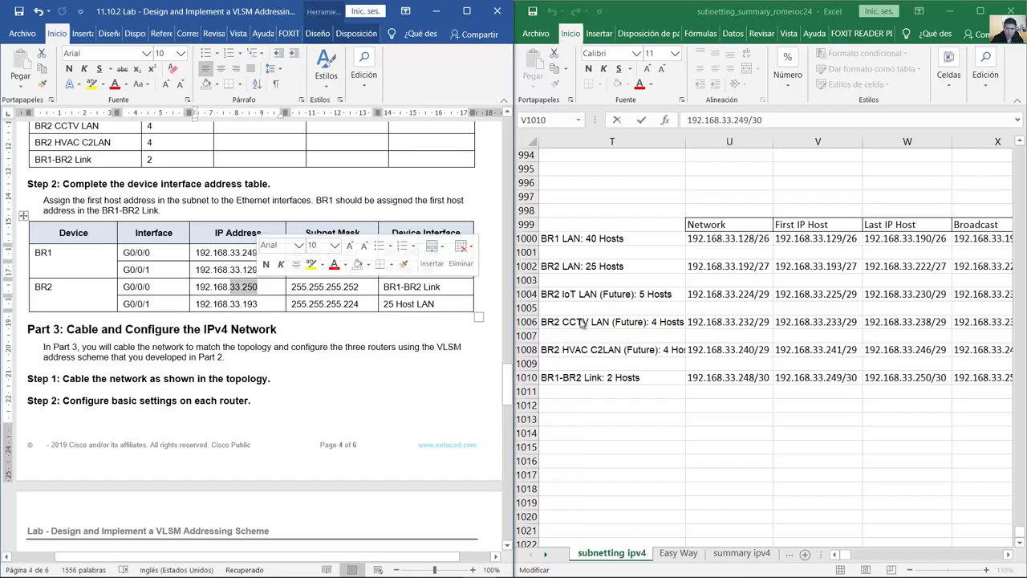
double_click(905, 377)
double_click(944, 377)
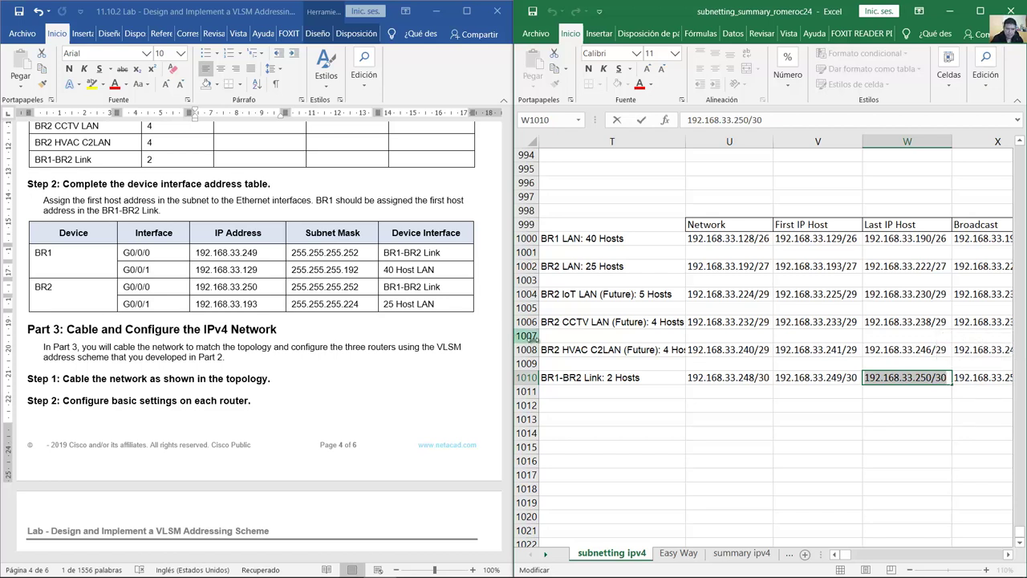
Step: Confirm BR2's G0/0/0 address and 255.255.255.252 mask match the /30 last host
left_click(272, 288)
left_click(213, 286)
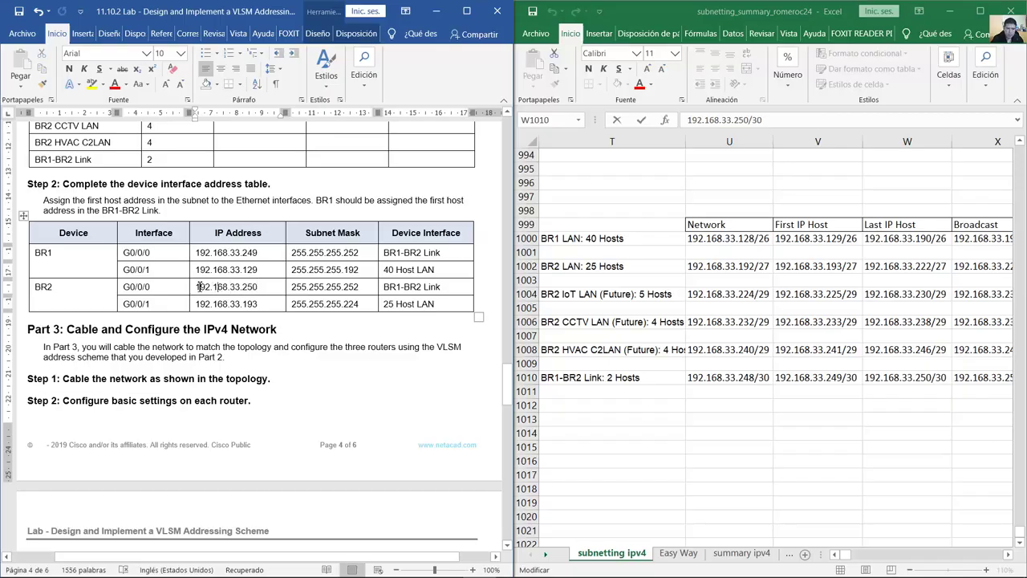
left_click_drag(126, 287, 230, 286)
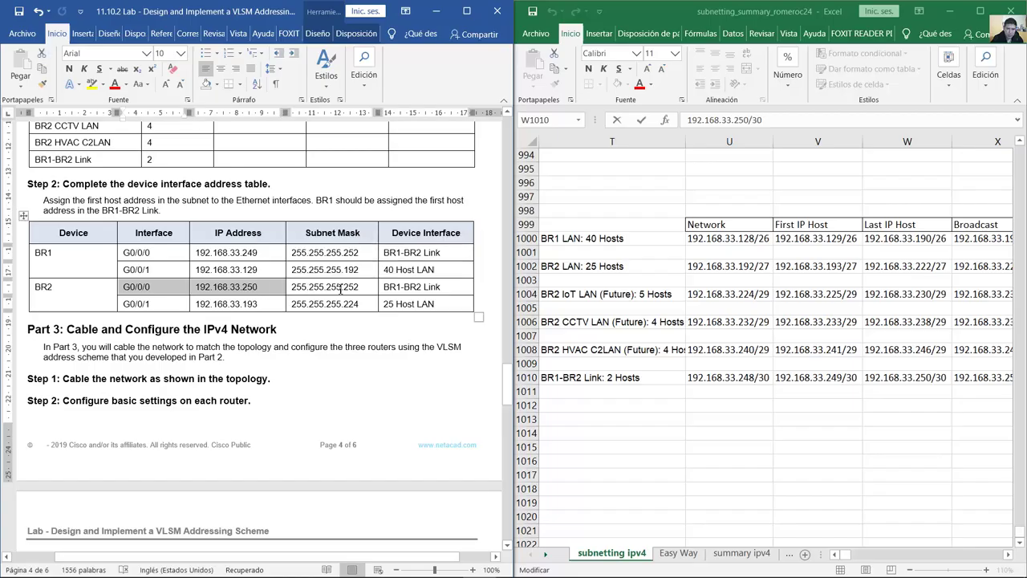
left_click(335, 287)
left_click(938, 377)
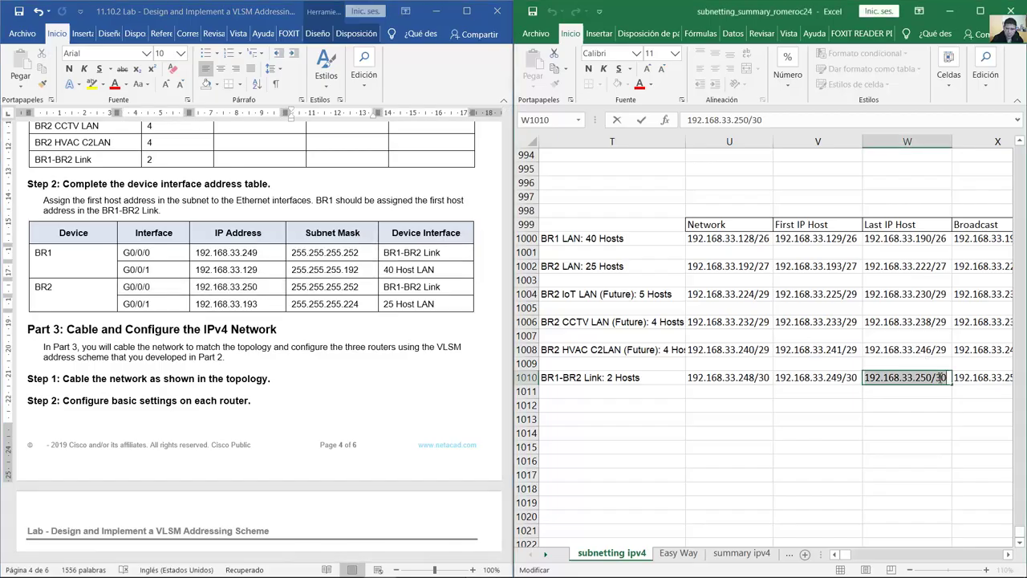
left_click_drag(935, 377, 950, 377)
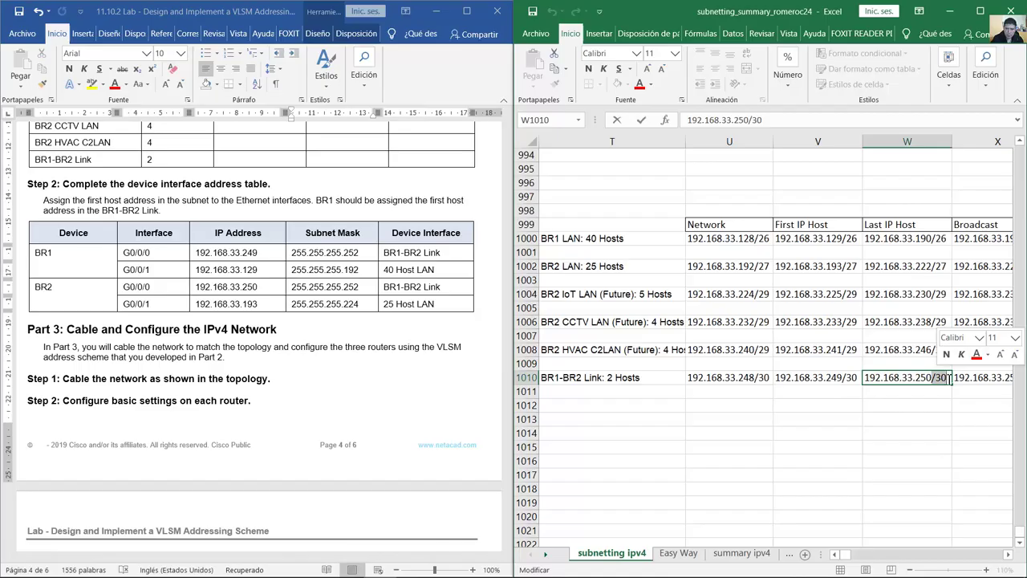
left_click(340, 289)
left_click_drag(295, 286, 95, 289)
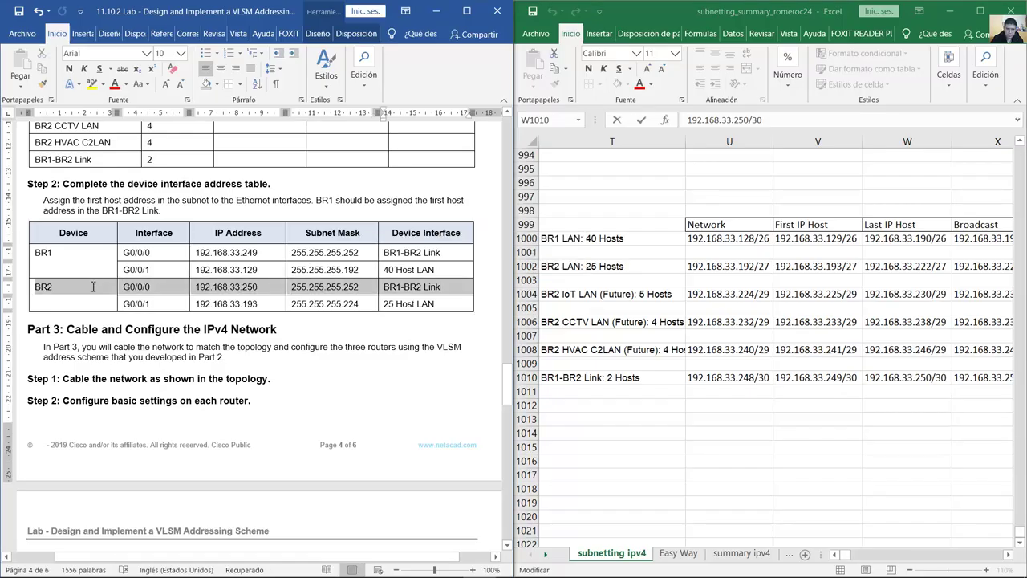
left_click(342, 304)
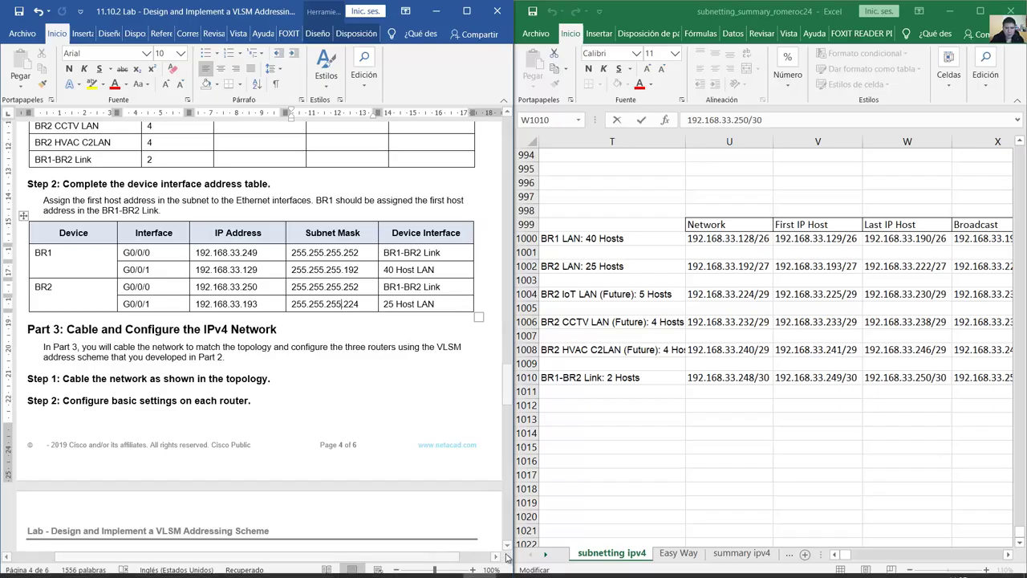
left_click(415, 565)
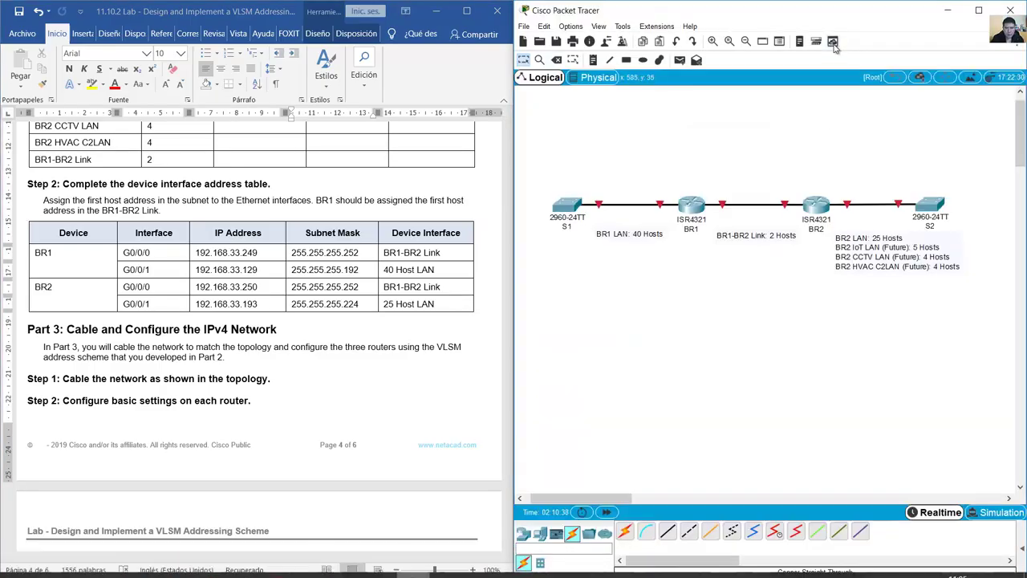
Step: Dock Packet Tracer on the left half and copy BR1 LAN's network address from cell U1000
left_click_drag(833, 16, 15, 211)
left_click(602, 245)
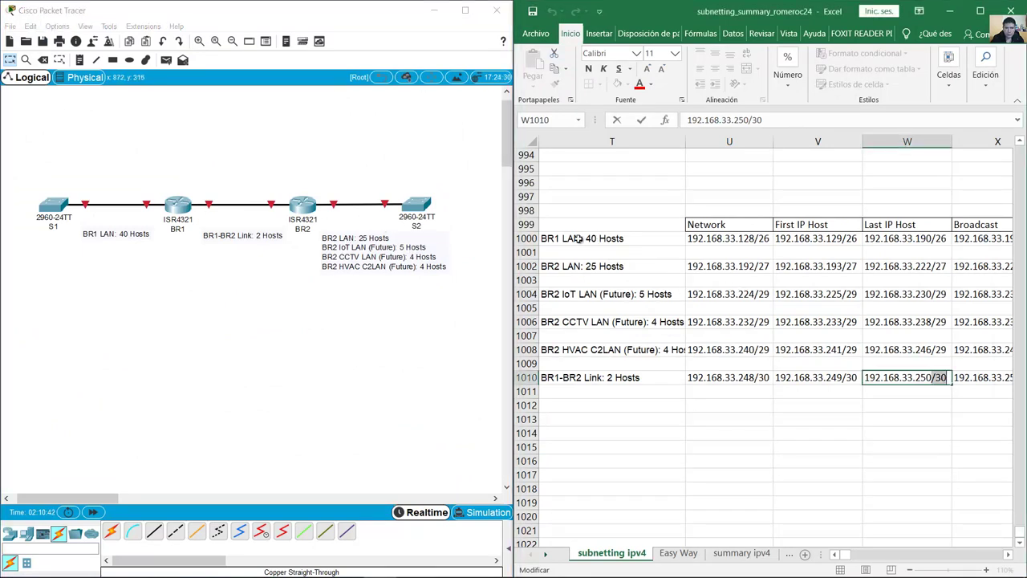
left_click(600, 239)
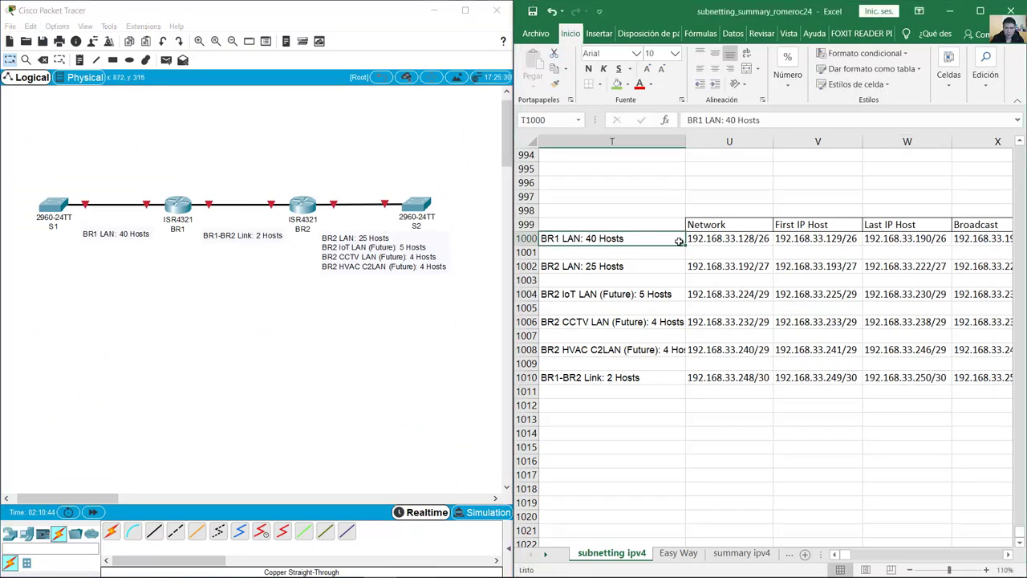
double_click(754, 238)
double_click(764, 239)
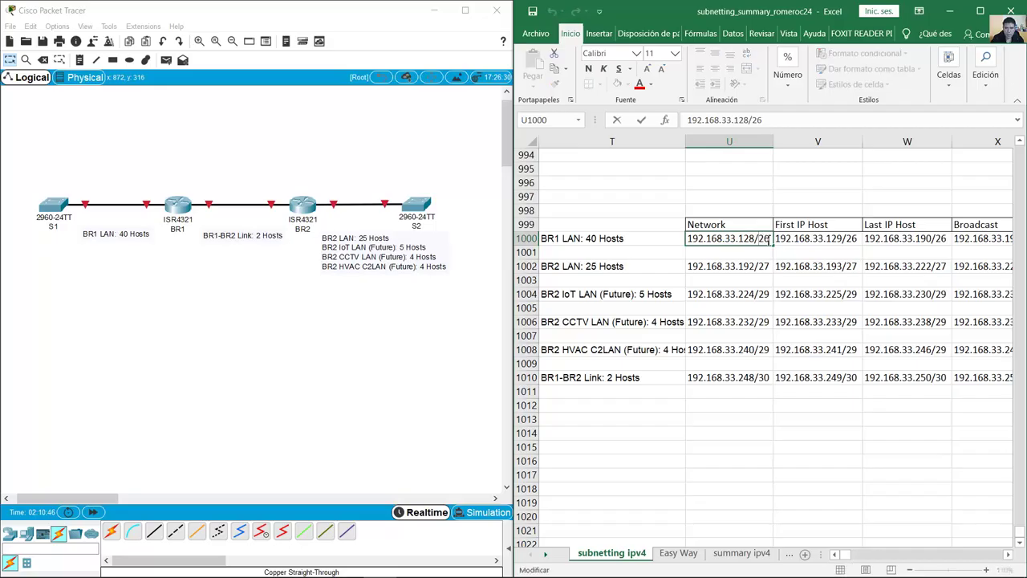
Step: Open the 'BR1 LAN: 40 Hosts' note and start a new line at its end
double_click(138, 231)
left_click(153, 233)
key("Return")
Step: Add 192.168.33.128/26 to the BR1 LAN note and 192.168.33.248/30 to the BR1-BR2 Link note
type("192.168.33.128/26")
left_click(272, 268)
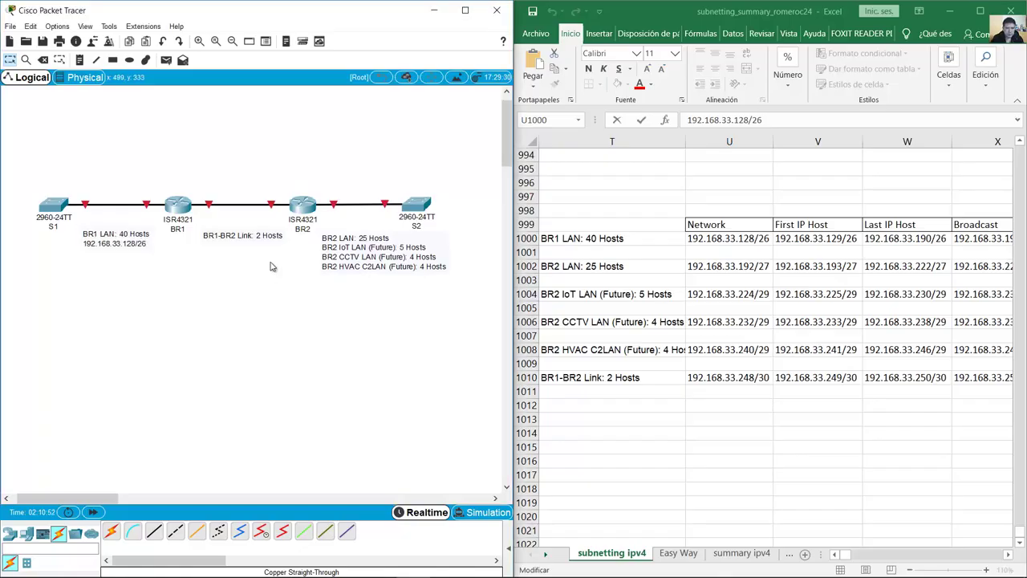
double_click(230, 244)
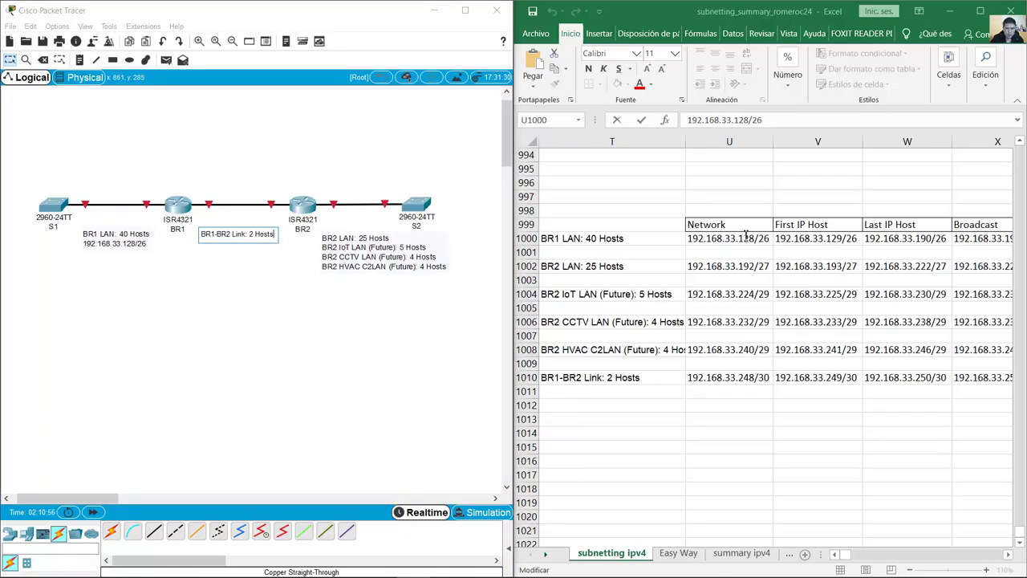
left_click(751, 379)
double_click(750, 376)
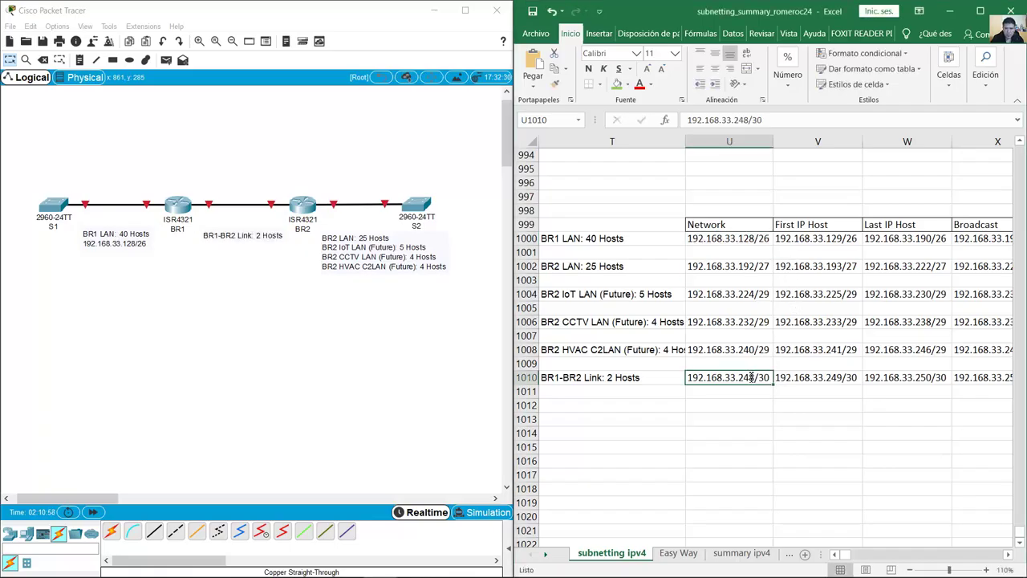
left_click_drag(759, 376, 650, 373)
key("ctrl+c")
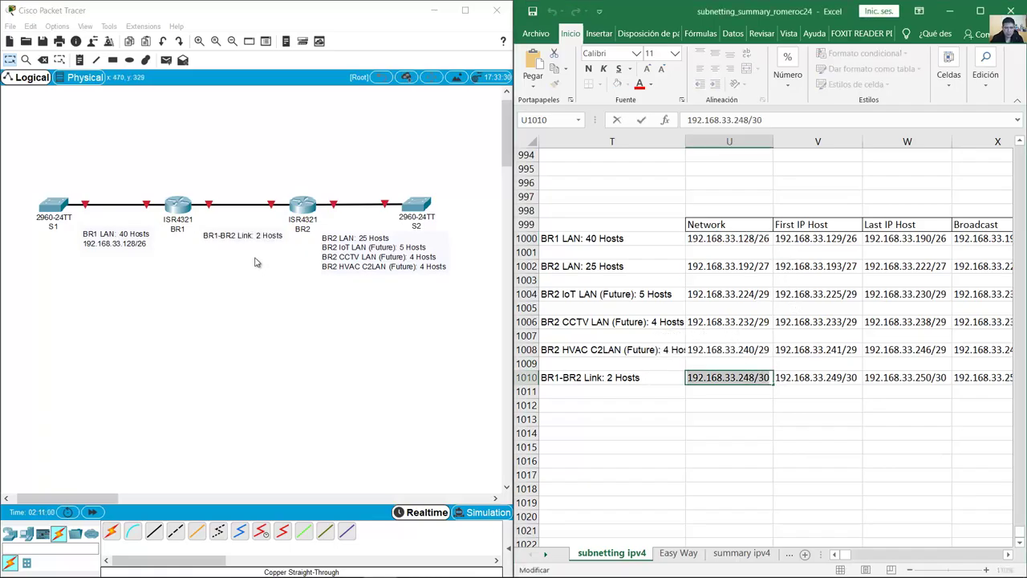
double_click(249, 234)
left_click(275, 235)
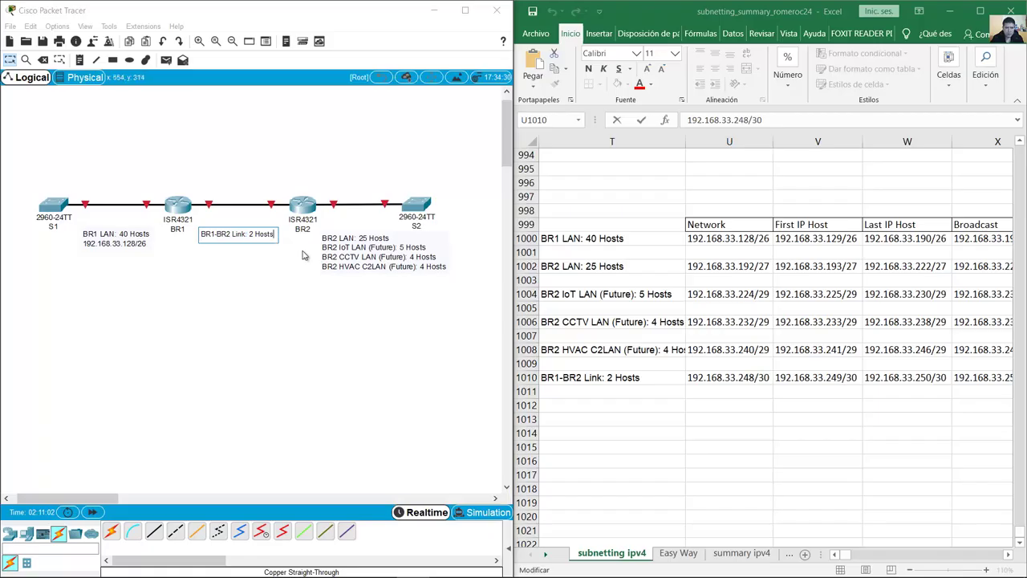
key("Return")
key("ctrl+v")
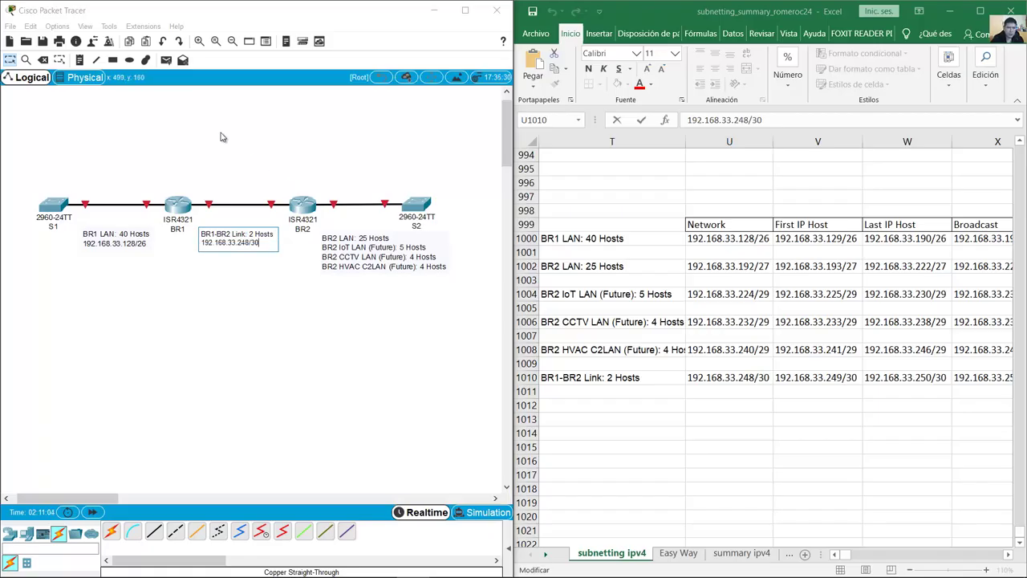
left_click(200, 42)
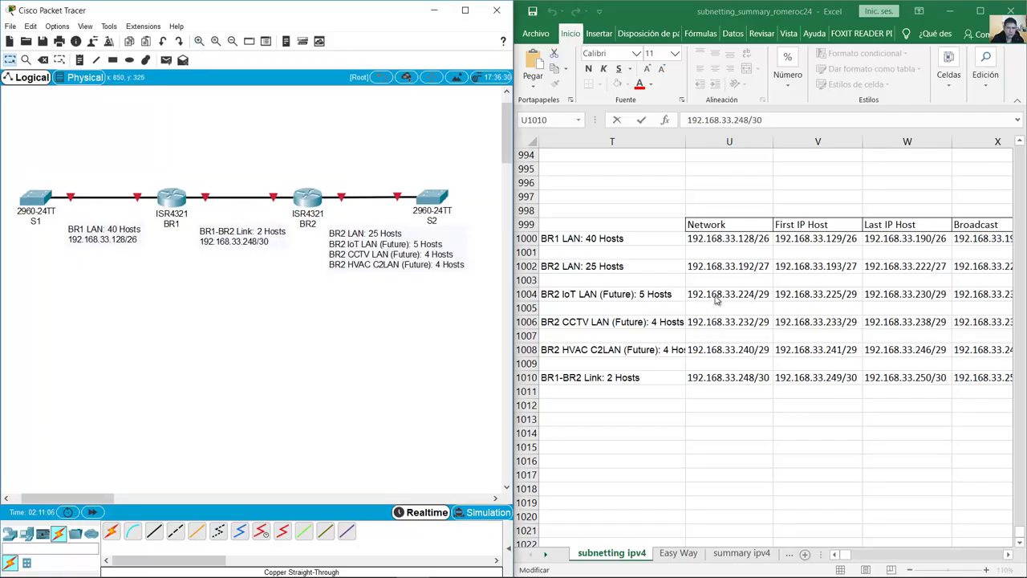
Step: Add 192.168.33.192/27 under 'BR2 LAN: 25 Hosts' in BR2's note
double_click(335, 233)
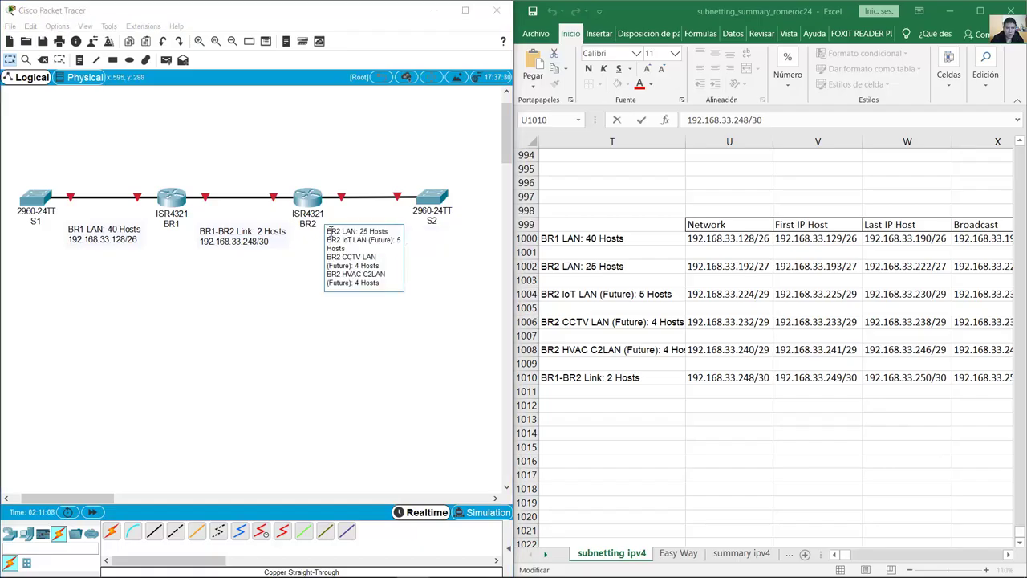
left_click_drag(329, 232, 396, 232)
left_click(399, 232)
left_click(718, 266)
left_click_drag(766, 266, 680, 266)
key("ctrl+c")
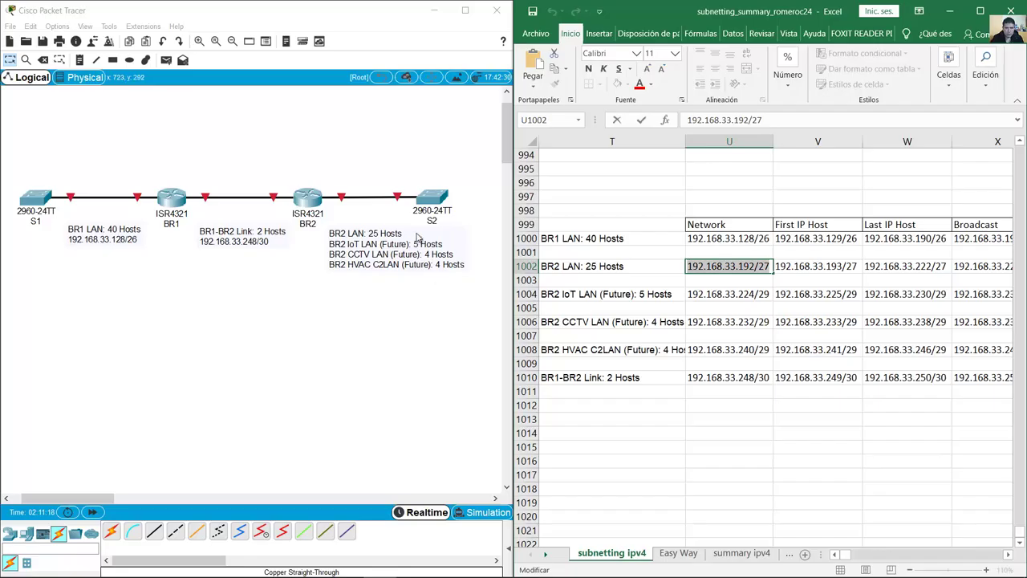
left_click(419, 241)
left_click(398, 232)
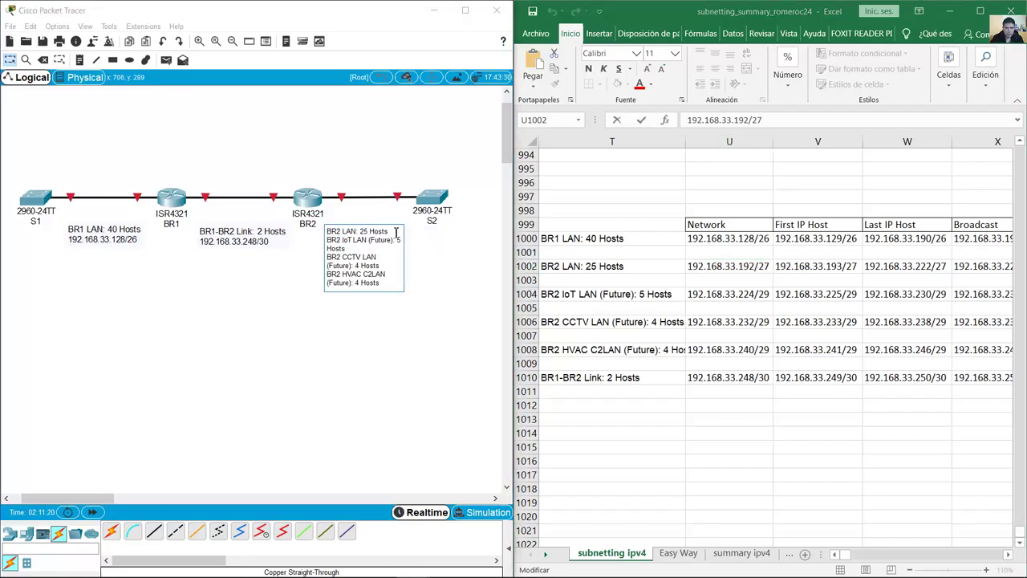
key("Return")
key("ctrl+v")
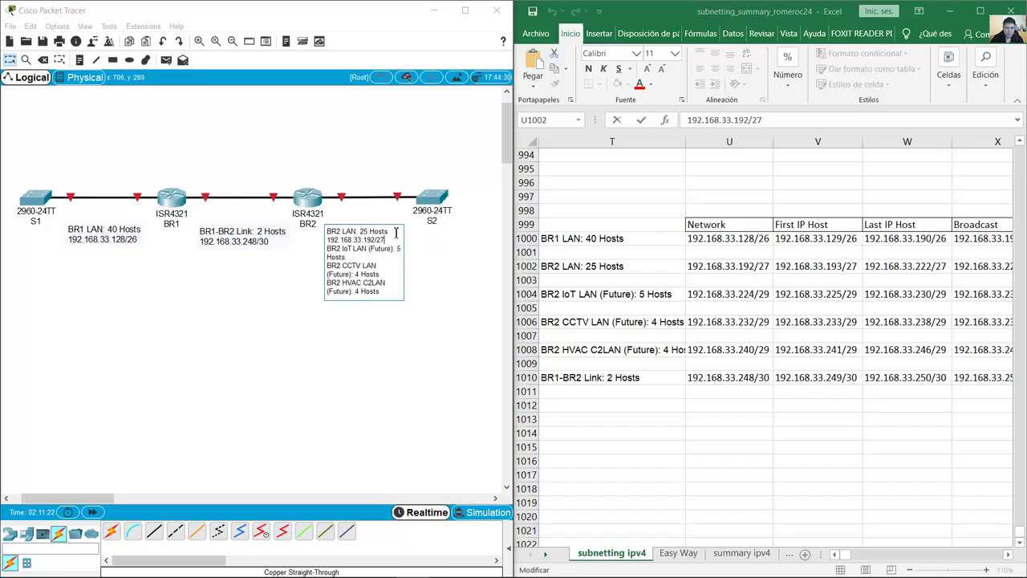
left_click(377, 370)
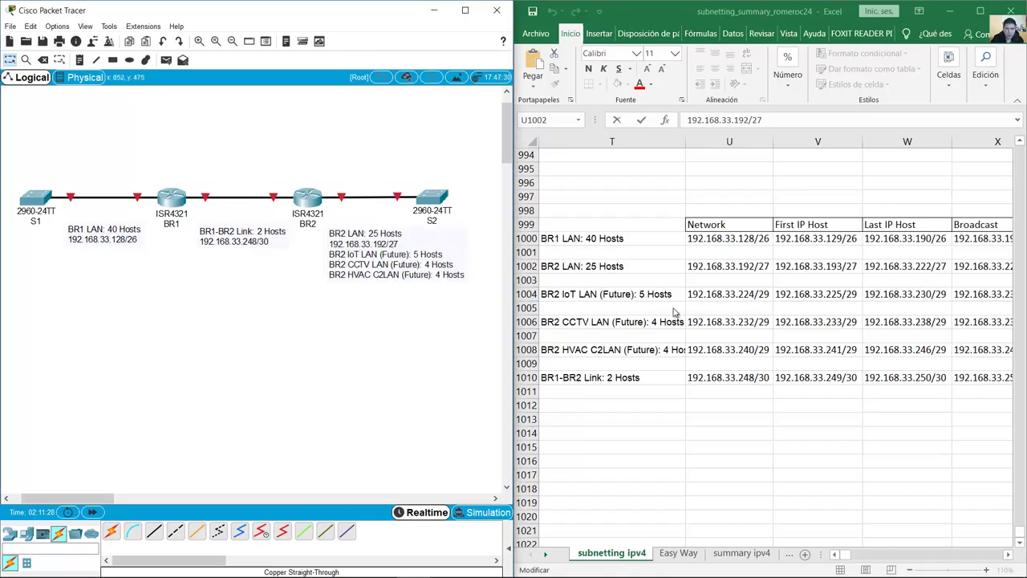
Step: Cut the three future-LAN lines out of BR2's note
left_click(453, 277)
left_click_drag(384, 292, 325, 250)
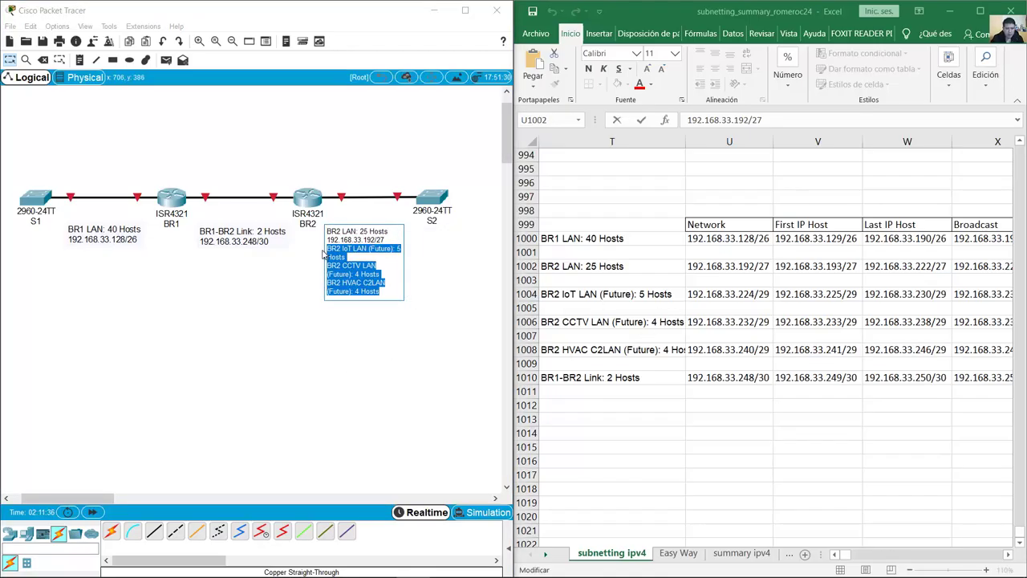
key("ctrl+x")
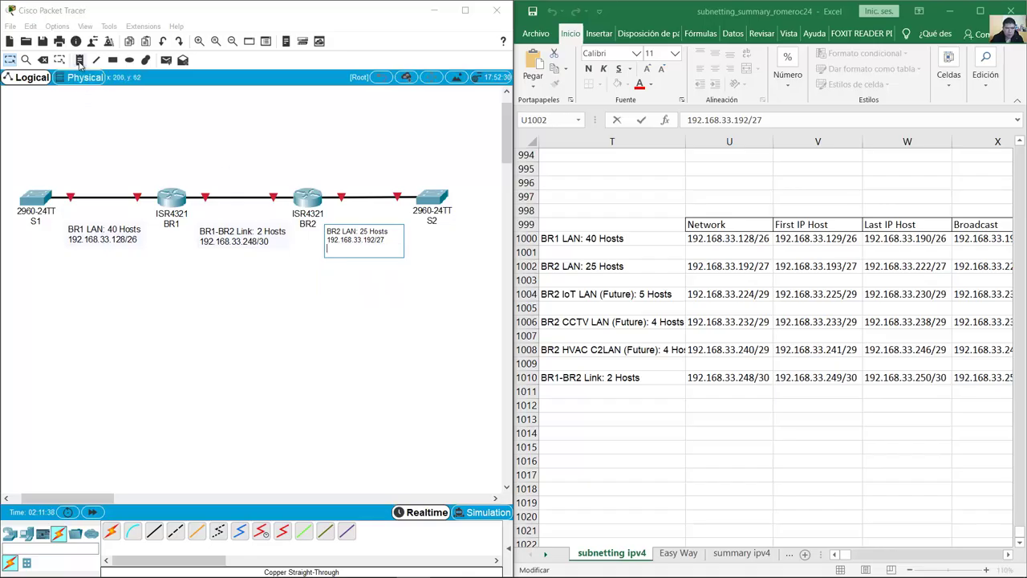
Step: Paste the cut future-LAN lines into a new note below BR2
left_click(406, 295)
key("n")
left_click(329, 277)
key("ctrl+v")
key("Escape")
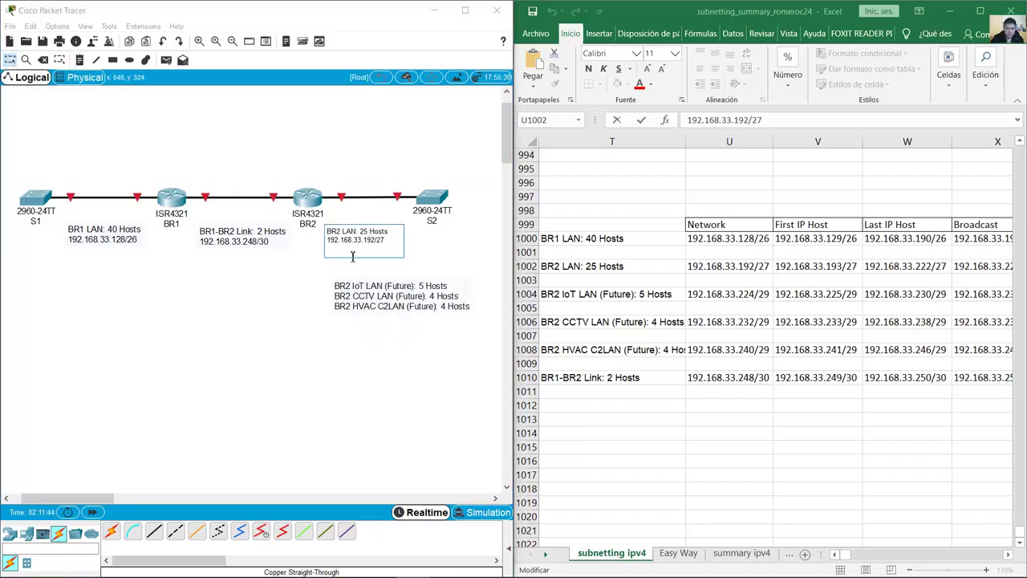
left_click(365, 305)
Step: Add 192.168.33.224/29, .232/29 and .240/29 under the IoT, CCTV and HVAC LAN lines
left_click(708, 294)
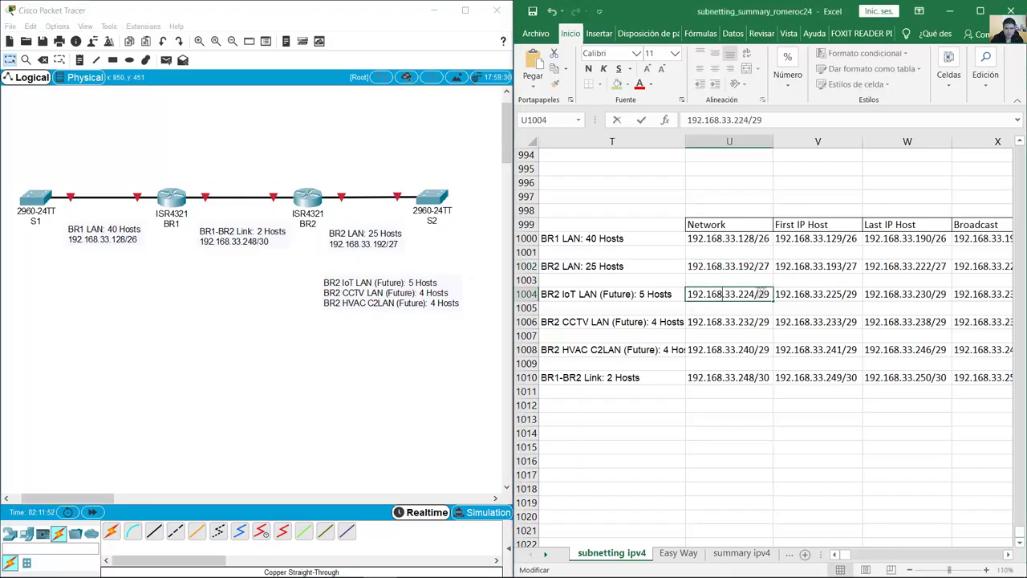
double_click(448, 285)
key("ctrl+v")
left_click(738, 322)
key("ctrl+c")
double_click(431, 305)
key("ctrl+v")
left_click(764, 349)
key("ctrl+c")
double_click(439, 324)
key("ctrl+v")
left_click(154, 311)
Step: Shift the BR1 LAN note slightly to the right
double_click(98, 242)
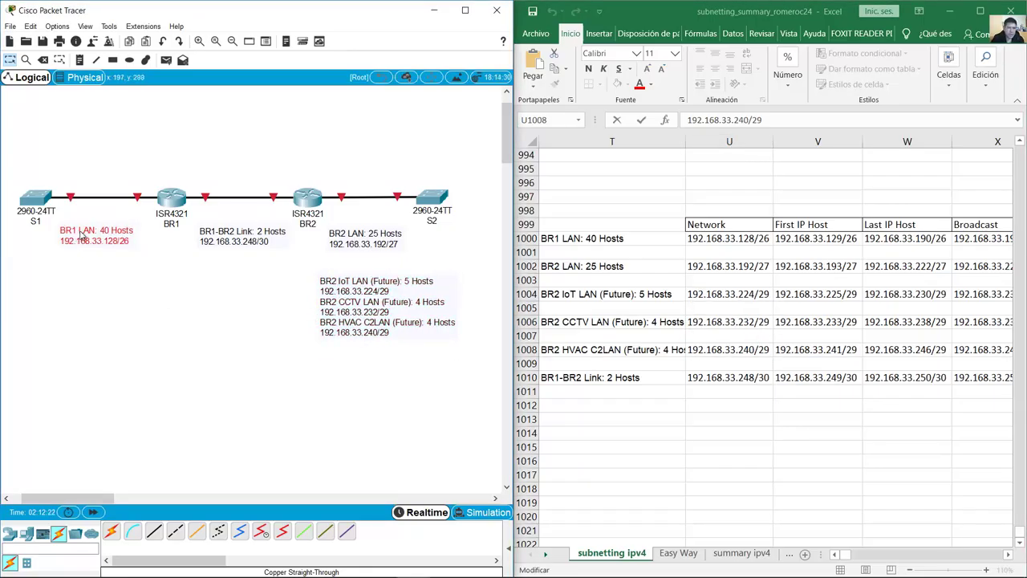
left_click(86, 245)
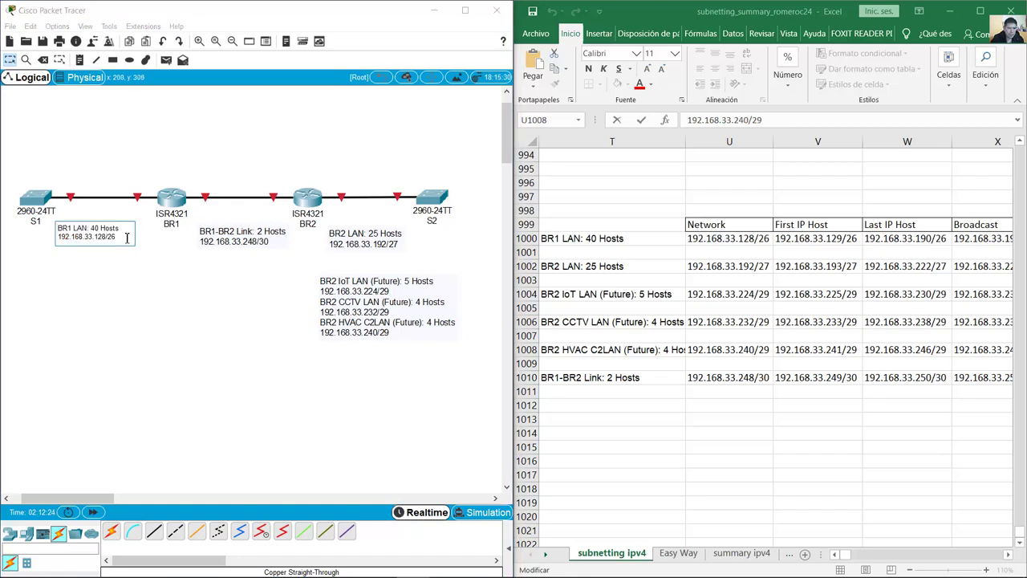
left_click_drag(126, 237, 53, 236)
left_click(120, 270)
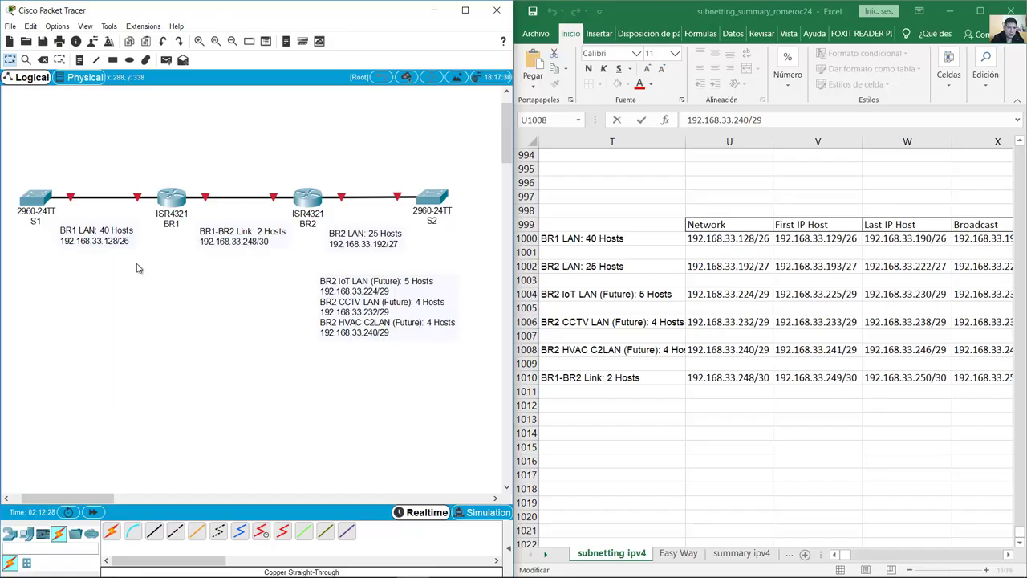
left_click_drag(131, 234, 139, 232)
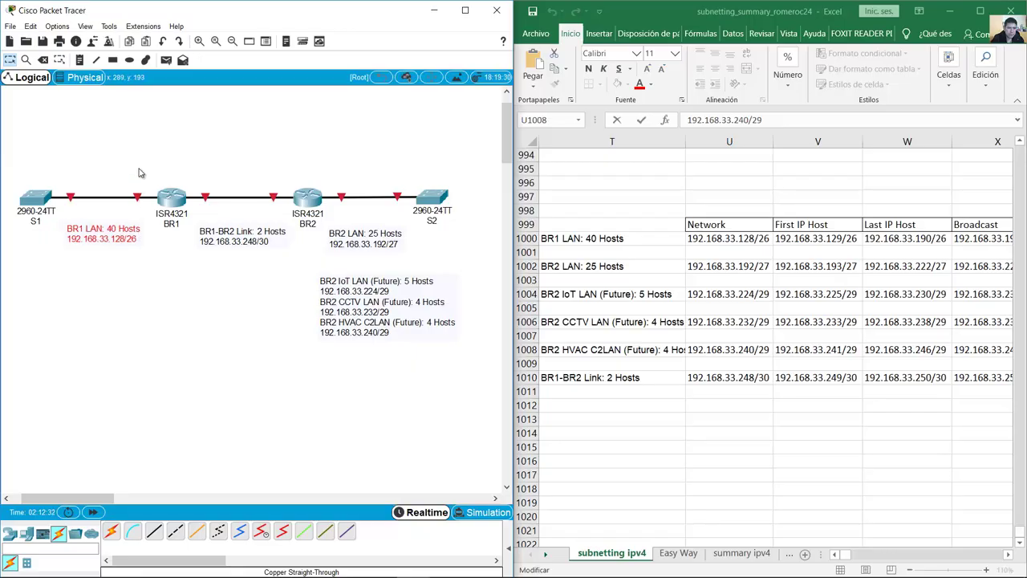
left_click(163, 134)
mouse_move(138, 199)
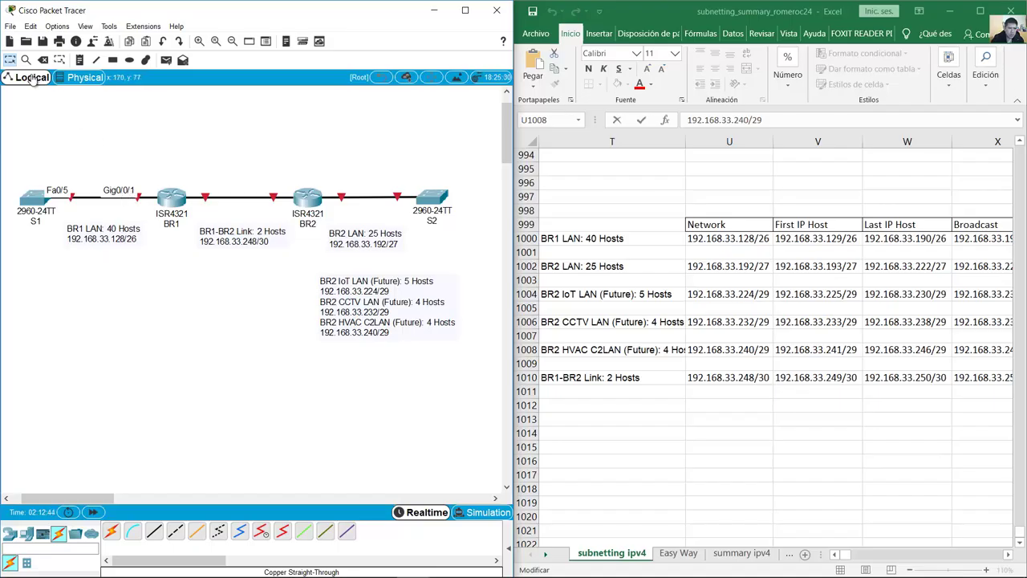
Step: Add a '.129' label beside BR1's Gig0/0/1 LAN interface
left_click(81, 61)
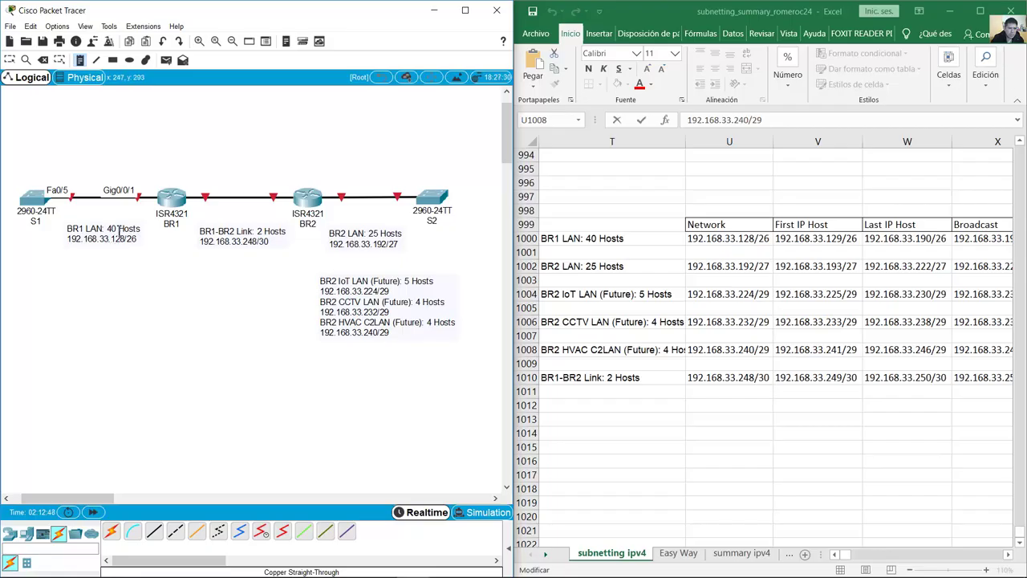
left_click(127, 171)
type("1")
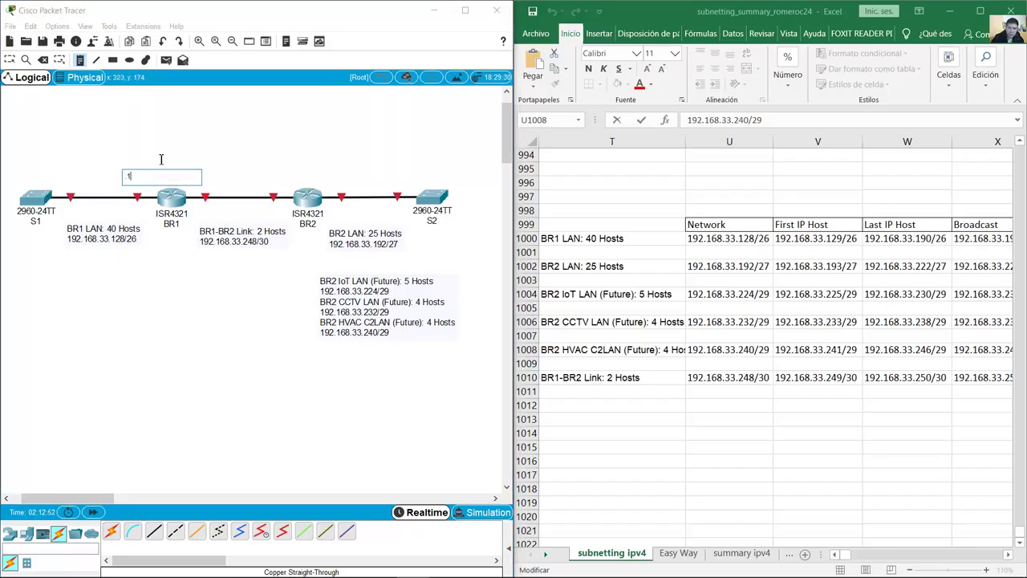
type("29")
key("Escape")
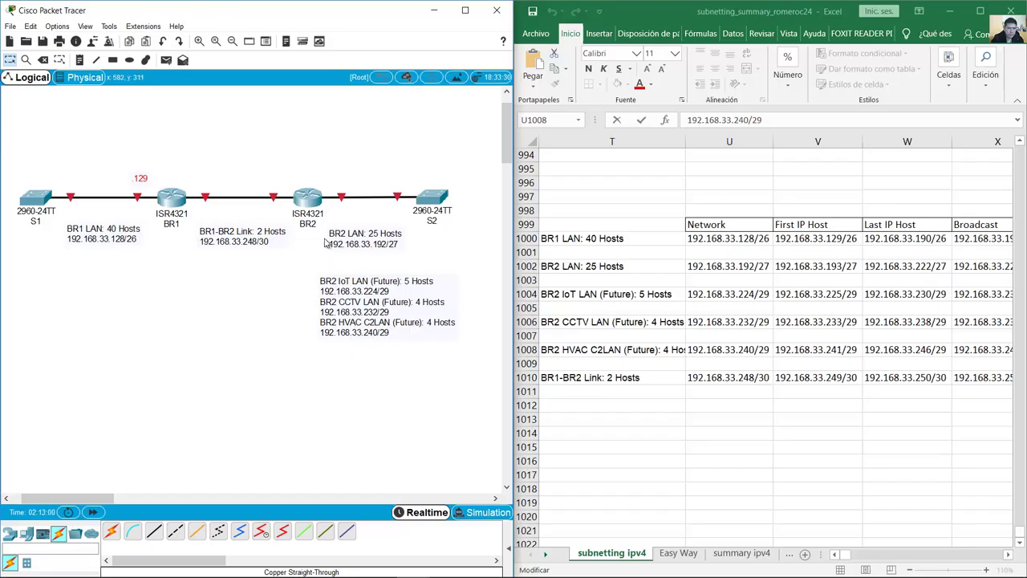
left_click(360, 162)
mouse_move(342, 198)
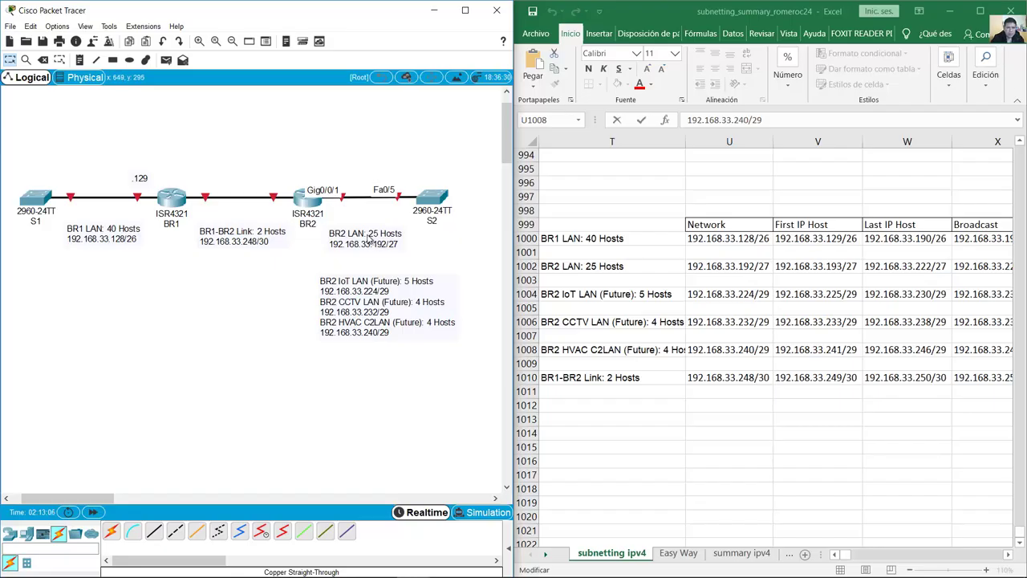
Step: Add a '.193' label just above the BR2–S2 link by BR2's Gig0/0/1
double_click(374, 240)
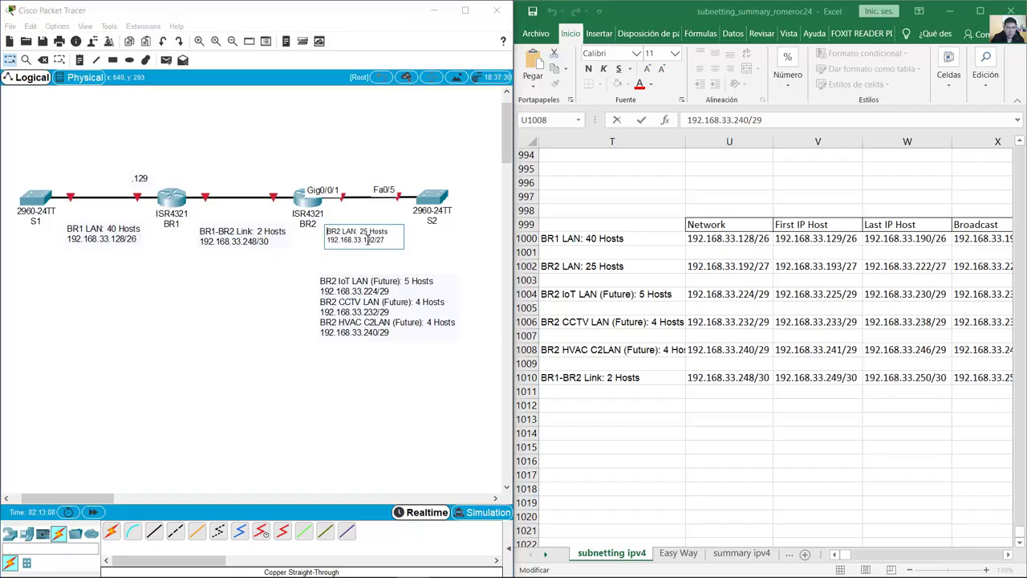
left_click(406, 245)
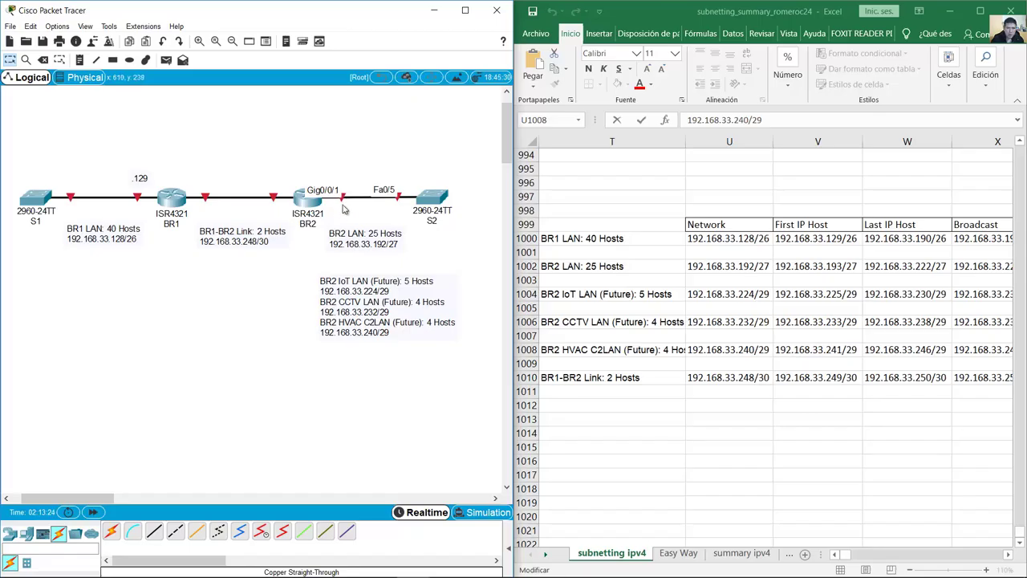
key("n")
left_click(345, 184)
type(".193")
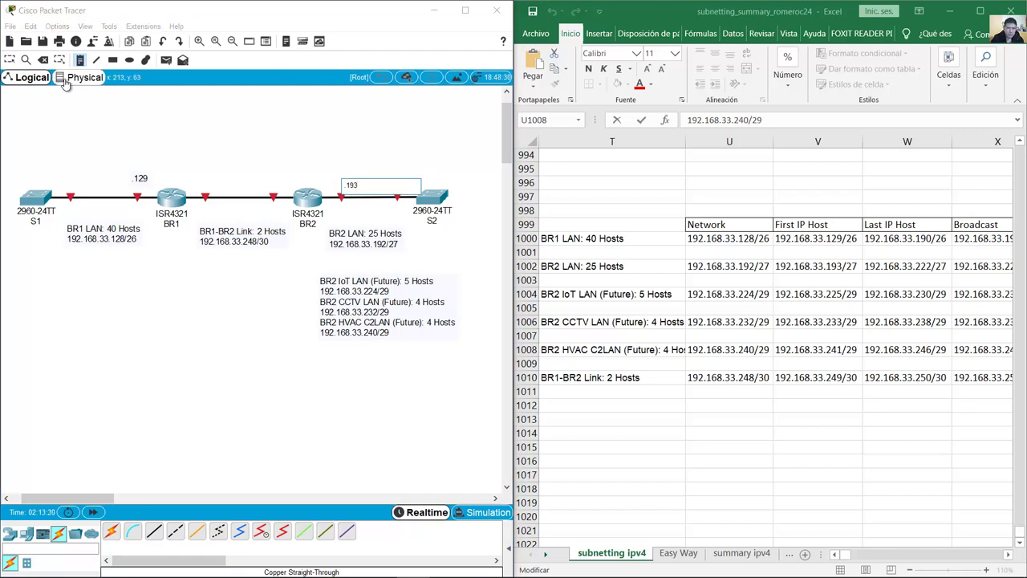
left_click(10, 60)
left_click_drag(361, 185, 360, 178)
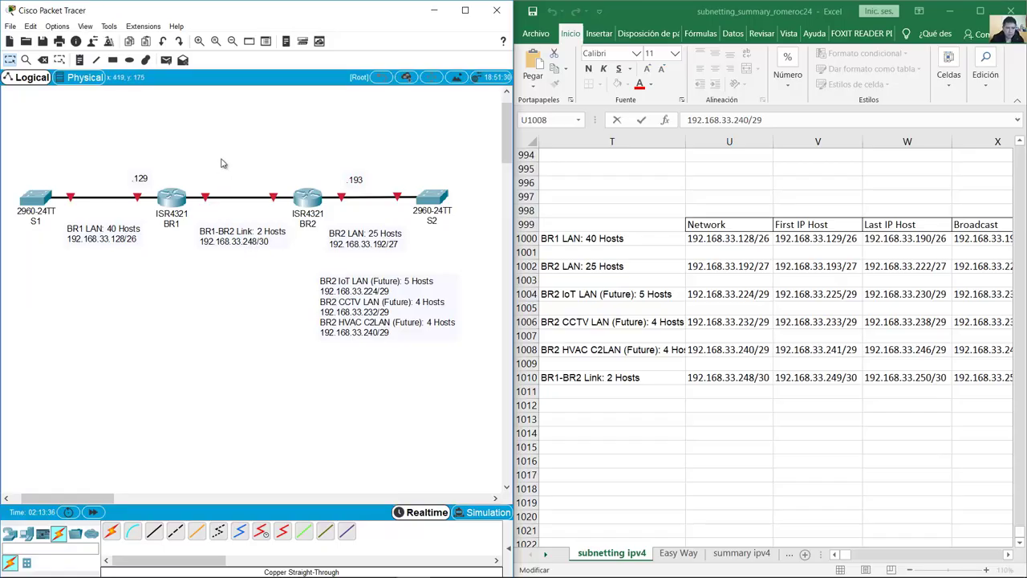
mouse_move(205, 200)
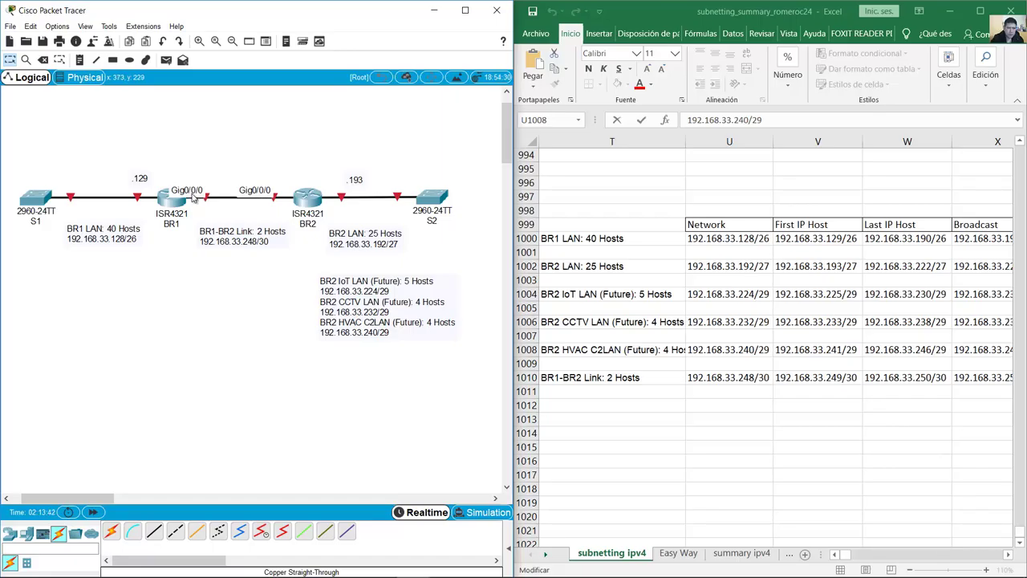
Step: Check the BR1-BR2 Link note's address and label BR1's end of the link '.249'
double_click(216, 232)
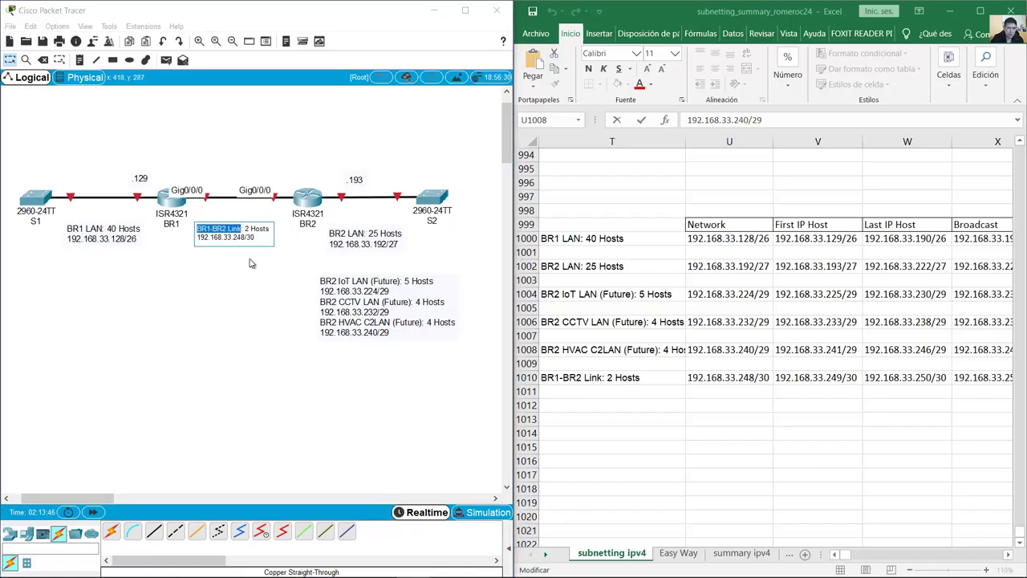
left_click(245, 233)
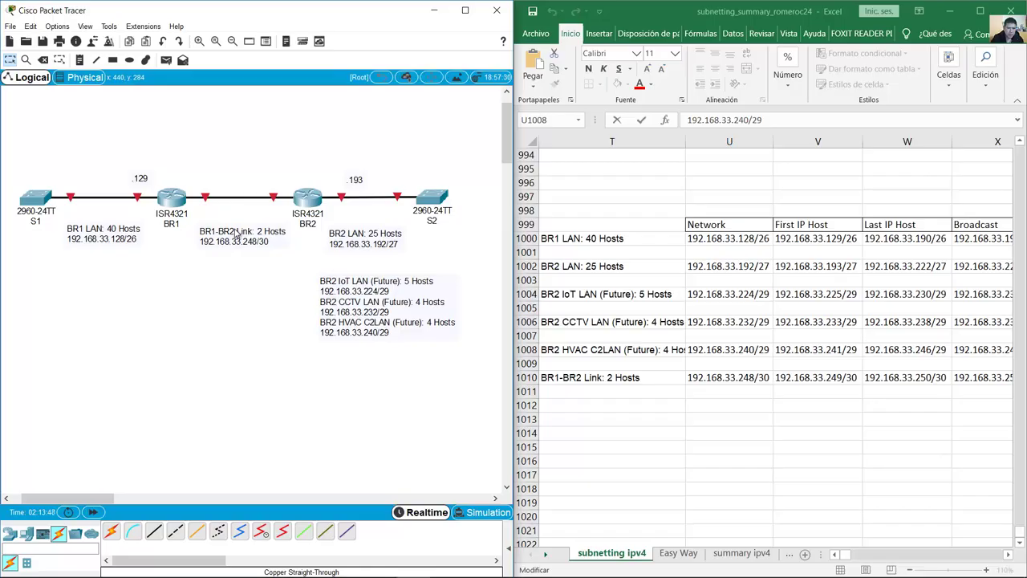
double_click(244, 241)
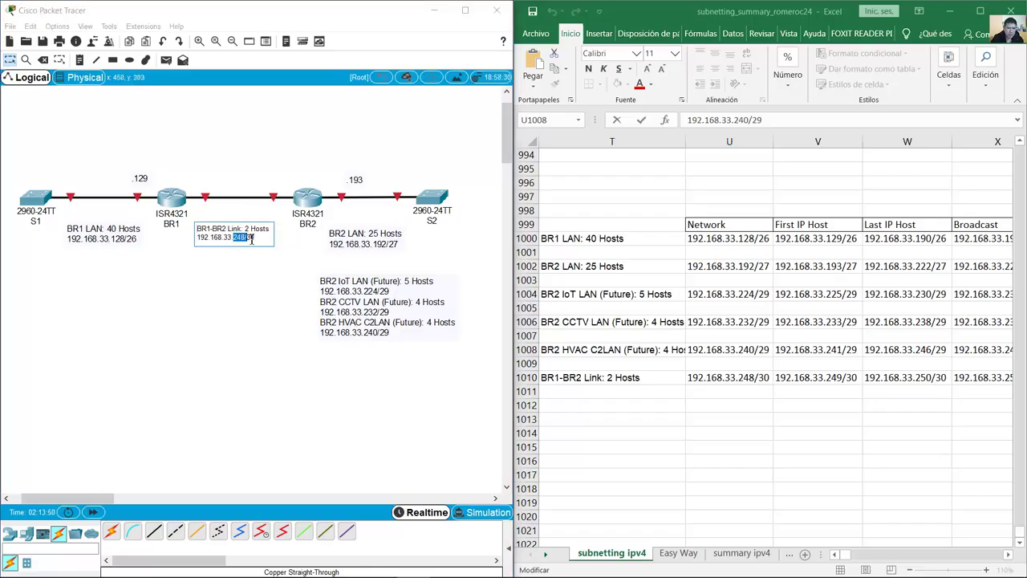
left_click(204, 170)
left_click(80, 59)
left_click(205, 179)
type("249")
left_click(10, 60)
left_click_drag(215, 188, 210, 184)
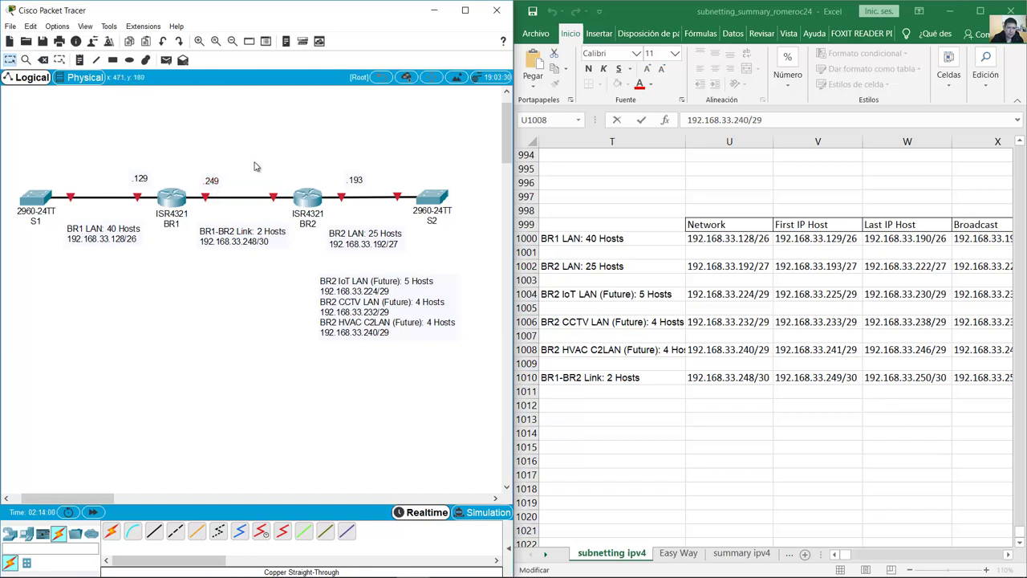
mouse_move(275, 198)
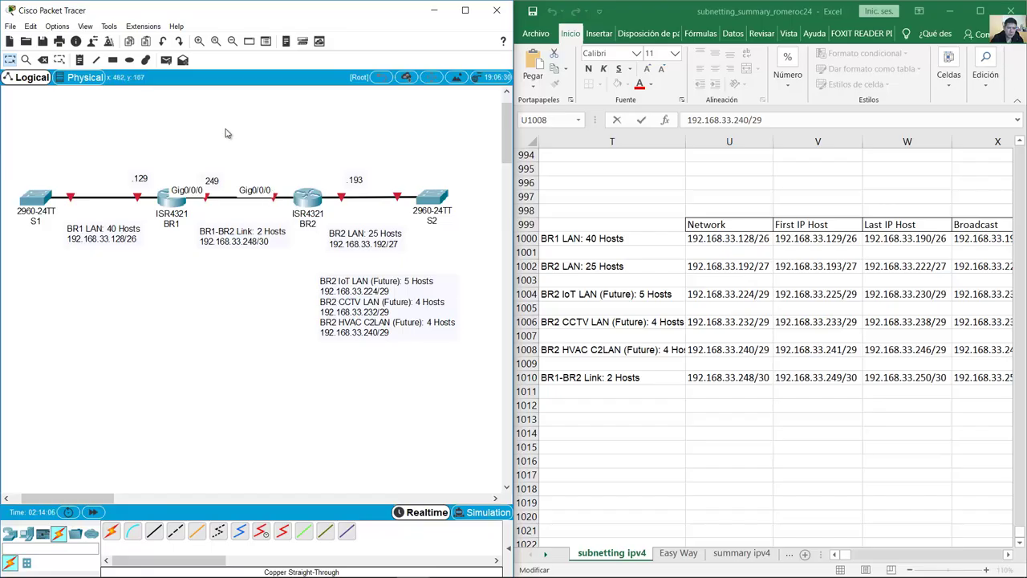
Step: Label BR2's end of the link '.250' and move Packet Tracer to the right half
left_click(79, 60)
left_click(266, 180)
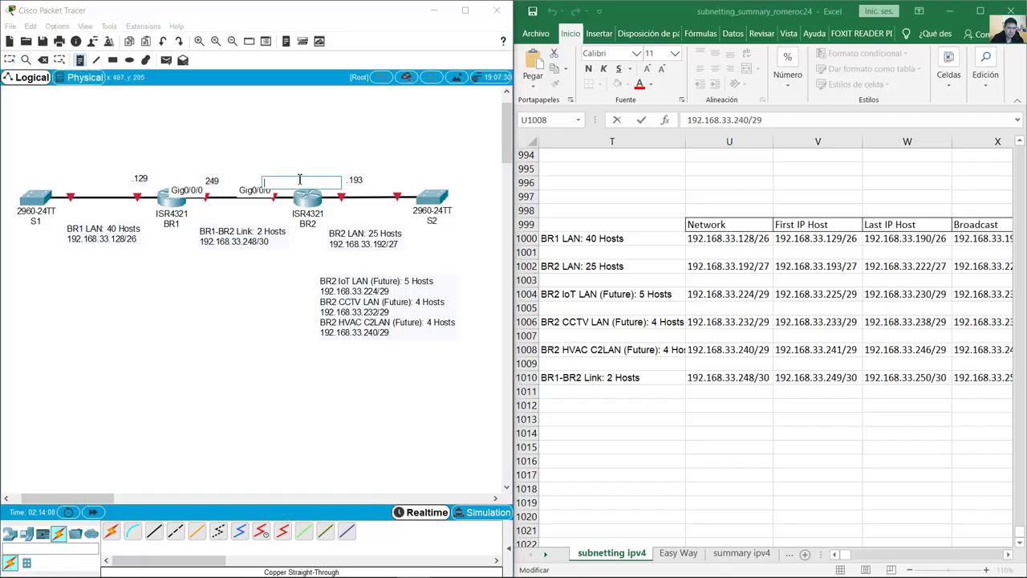
type(".250")
key("Escape")
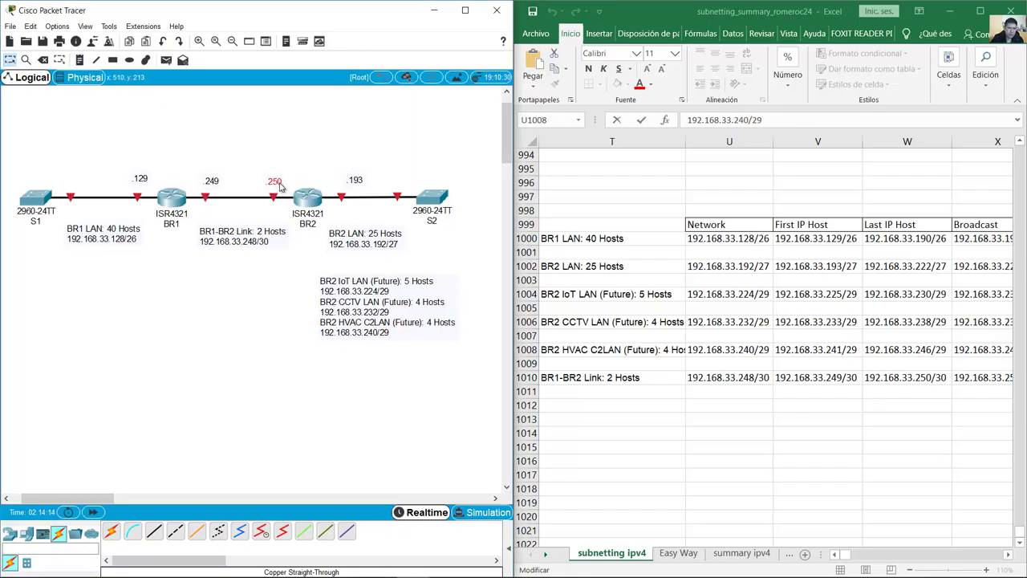
left_click_drag(279, 187, 279, 183)
left_click_drag(351, 10, 1024, 48)
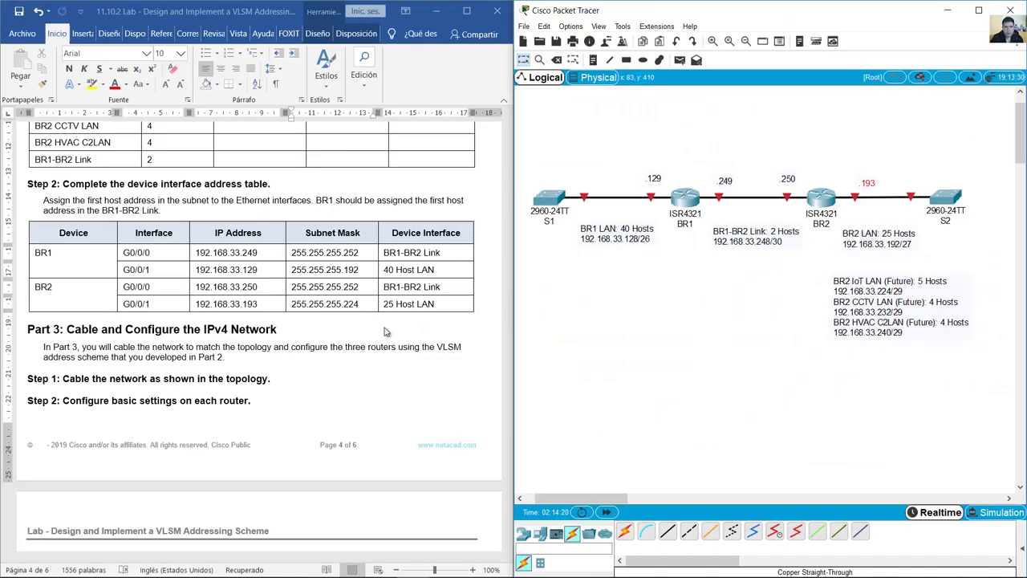
Step: Compare BR1's G0/0/0 row (192.168.33.249) in the Word table with the topology labels
left_click(386, 331)
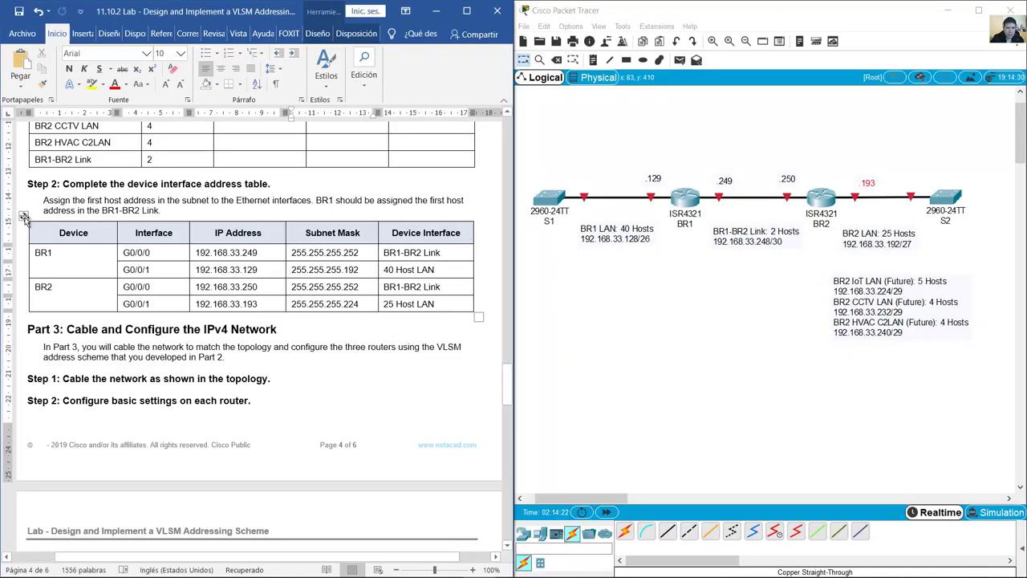
left_click(25, 215)
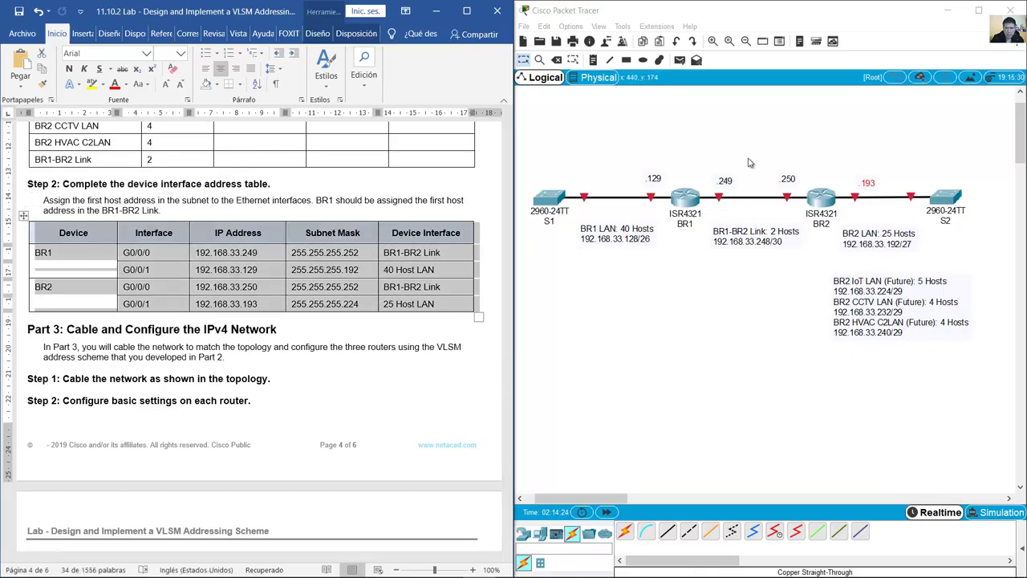
left_click_drag(537, 144, 994, 367)
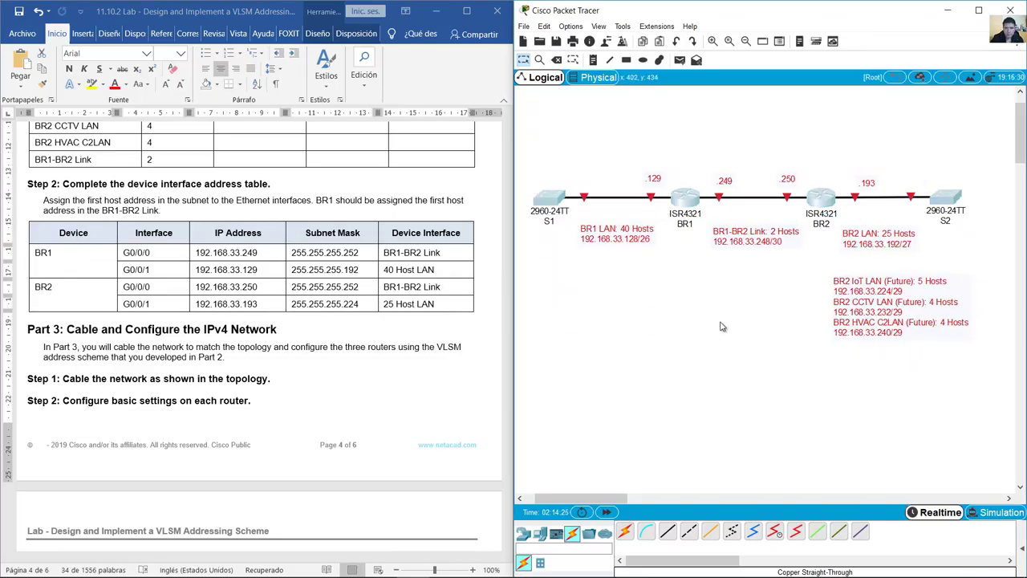
left_click(142, 252)
left_click_drag(129, 252, 262, 254)
left_click(666, 165)
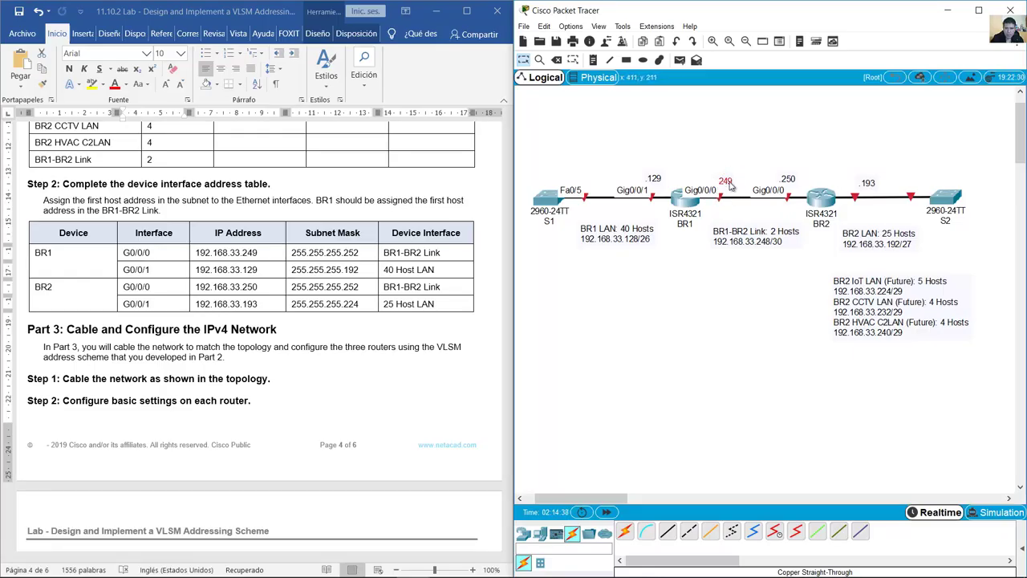
Step: Check BR1's G0/0/1 row 192.168.33.129 and nudge the .129 label slightly higher
left_click(126, 269)
left_click_drag(126, 270, 411, 268)
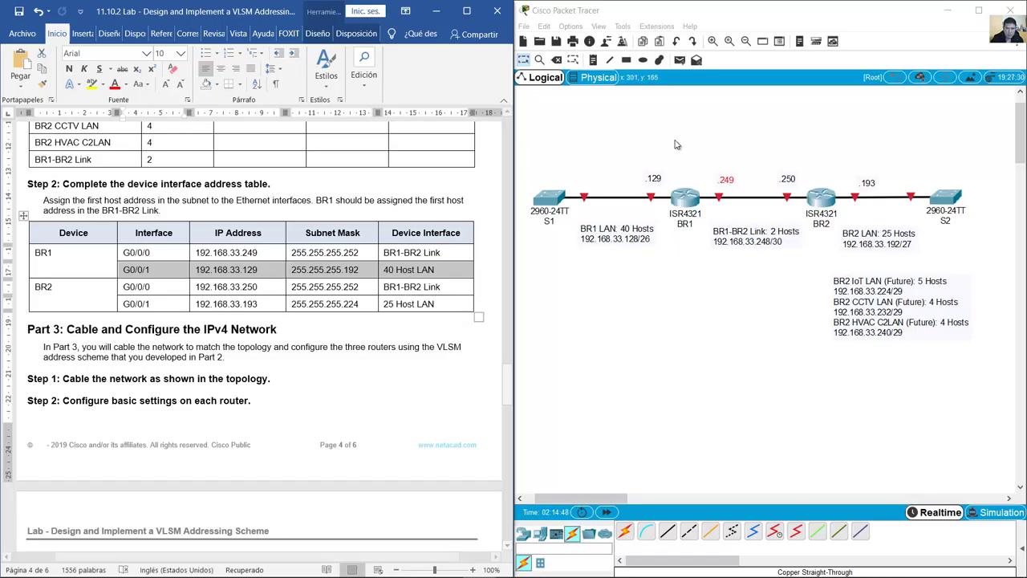
left_click(670, 148)
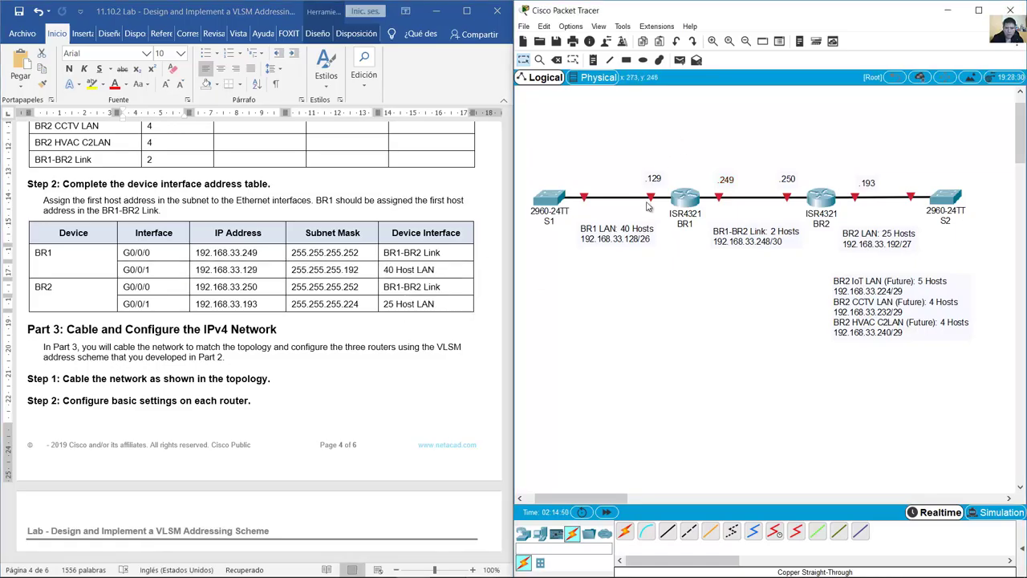
mouse_move(603, 199)
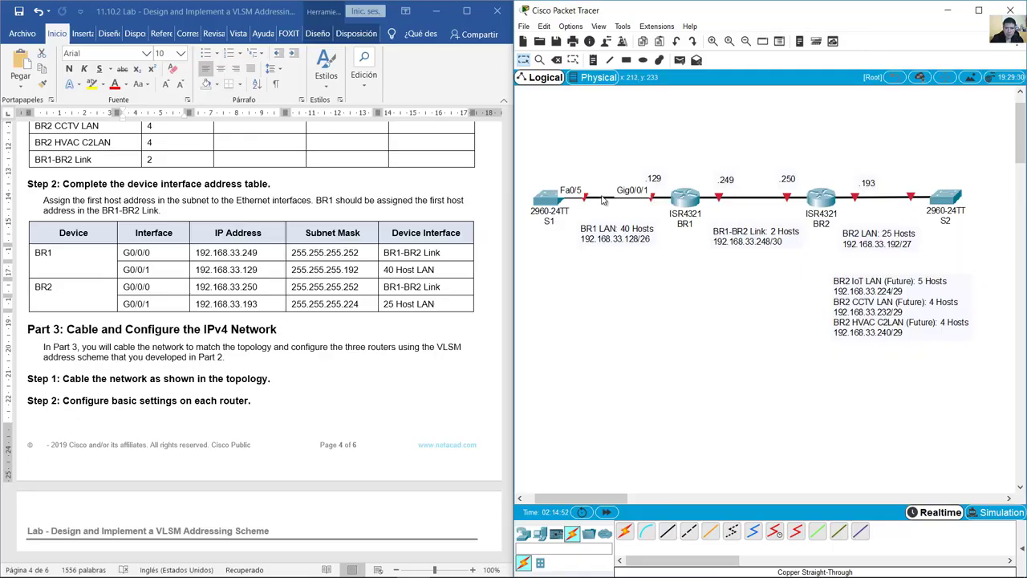
left_click_drag(655, 183, 656, 180)
Step: Verify BR2's .250 and .193 rows against the topology and raise the .193 label above its link
left_click(138, 282)
left_click_drag(130, 271, 417, 287)
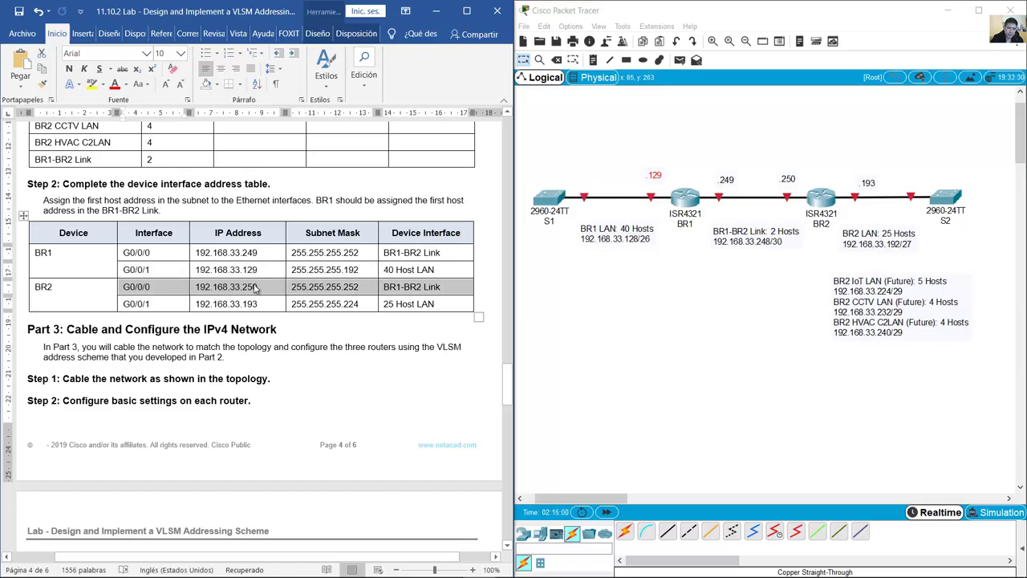
left_click(658, 265)
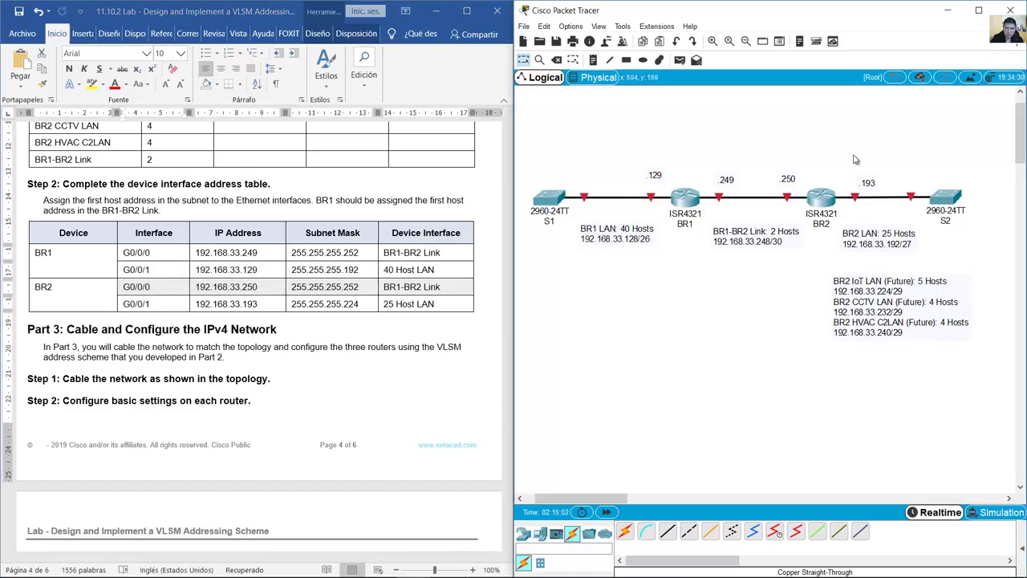
mouse_move(788, 201)
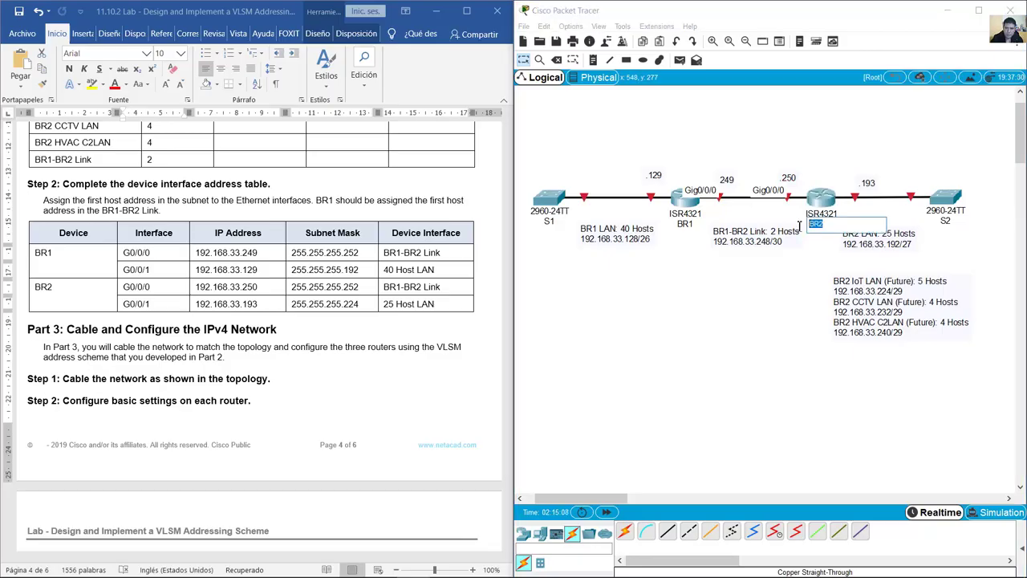
left_click(140, 305)
left_click_drag(141, 305, 270, 305)
left_click(895, 153)
mouse_move(852, 198)
left_click_drag(869, 185, 868, 176)
left_click(845, 218)
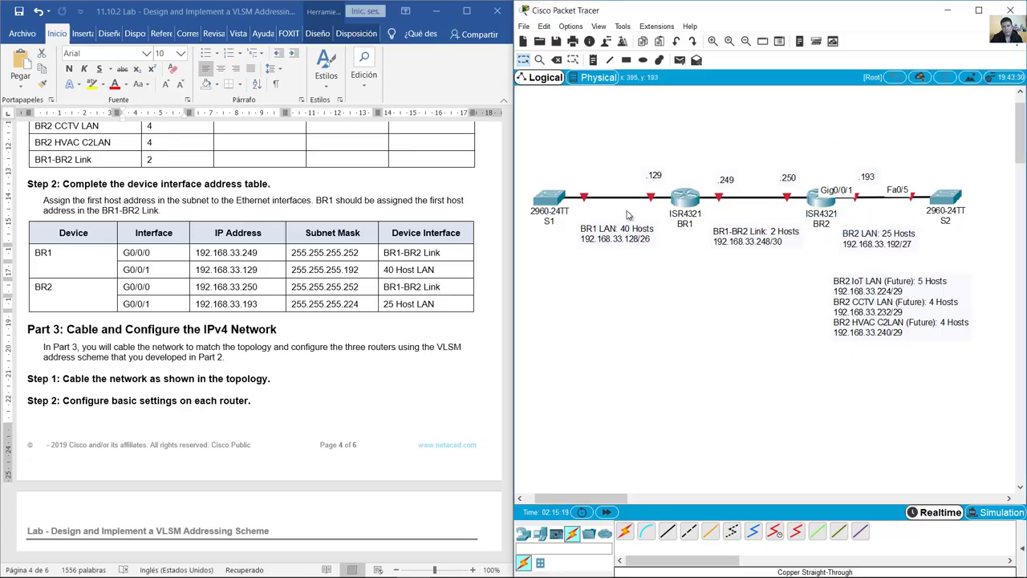
Step: Highlight the Step 2 heading and scroll the Word handout to the basic router settings task list
left_click(264, 315)
scroll(264, 314, "down", 1)
scroll(264, 314, "down", 2)
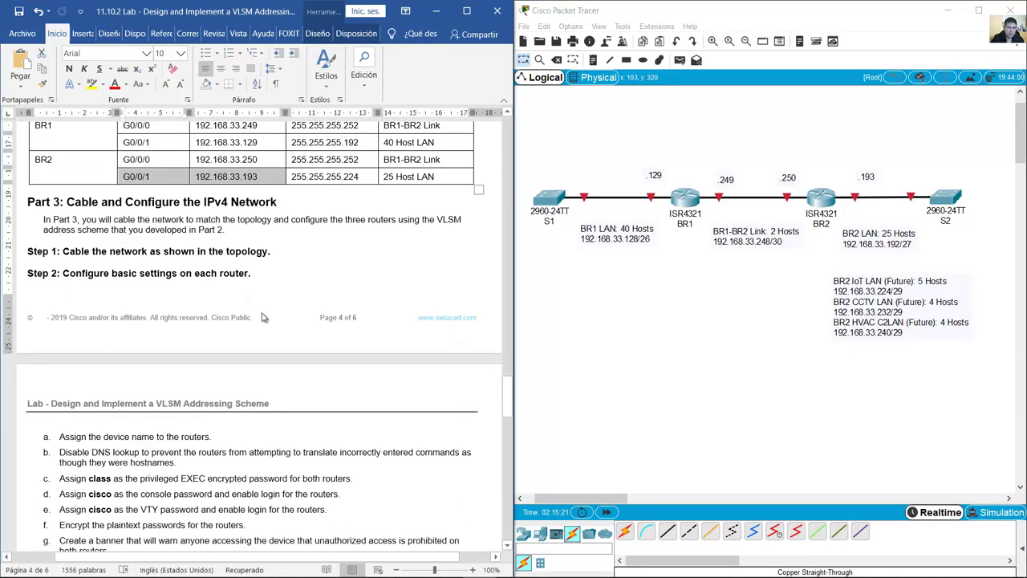
left_click_drag(68, 201, 261, 207)
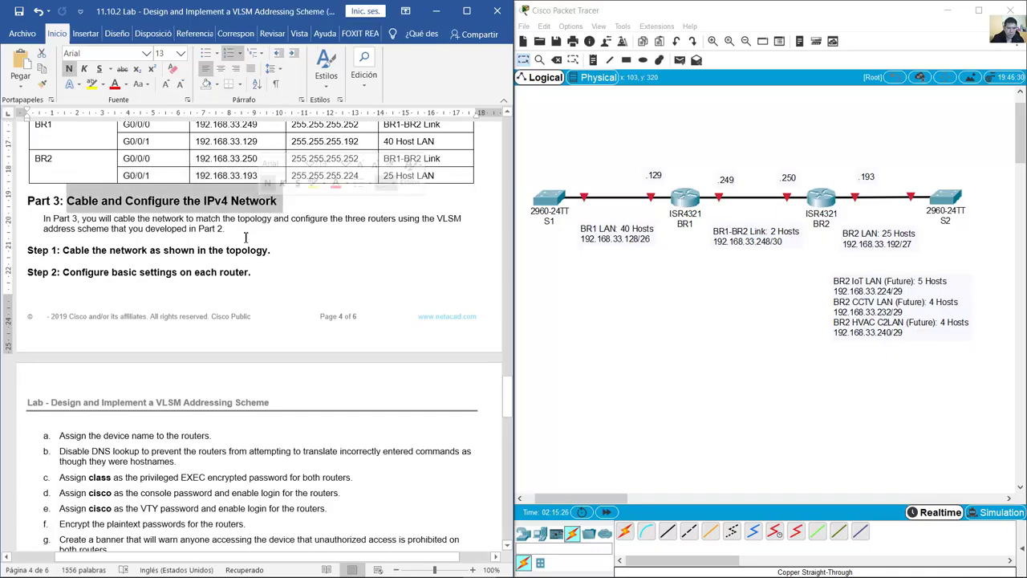
scroll(246, 237, "down", 3)
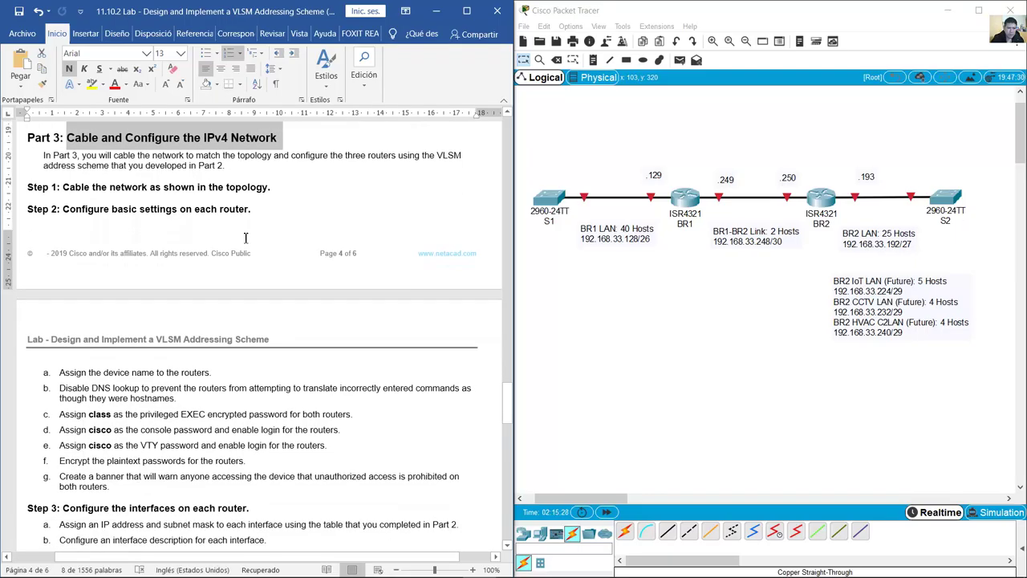
scroll(245, 240, "up", 1)
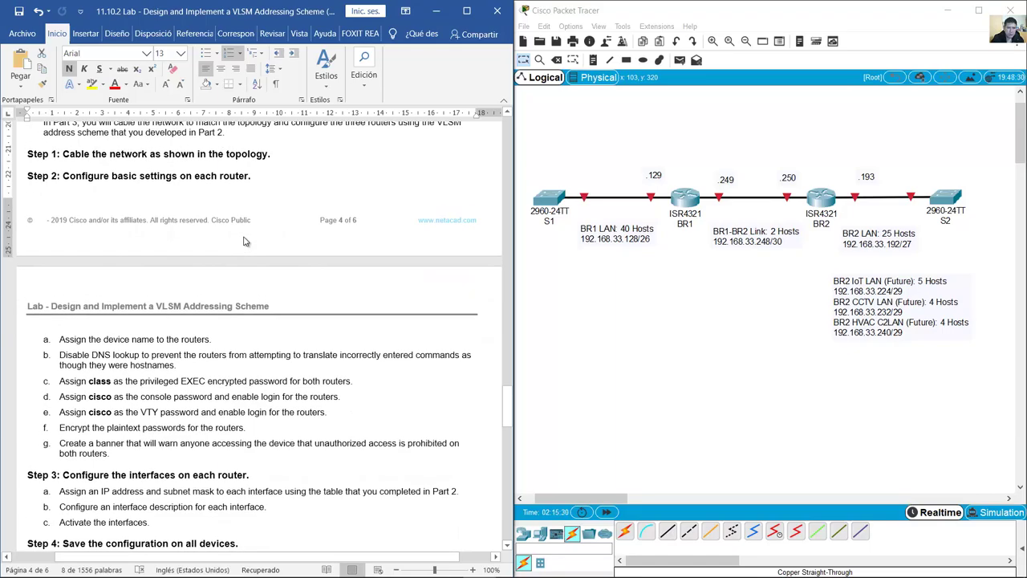
left_click_drag(565, 153, 986, 311)
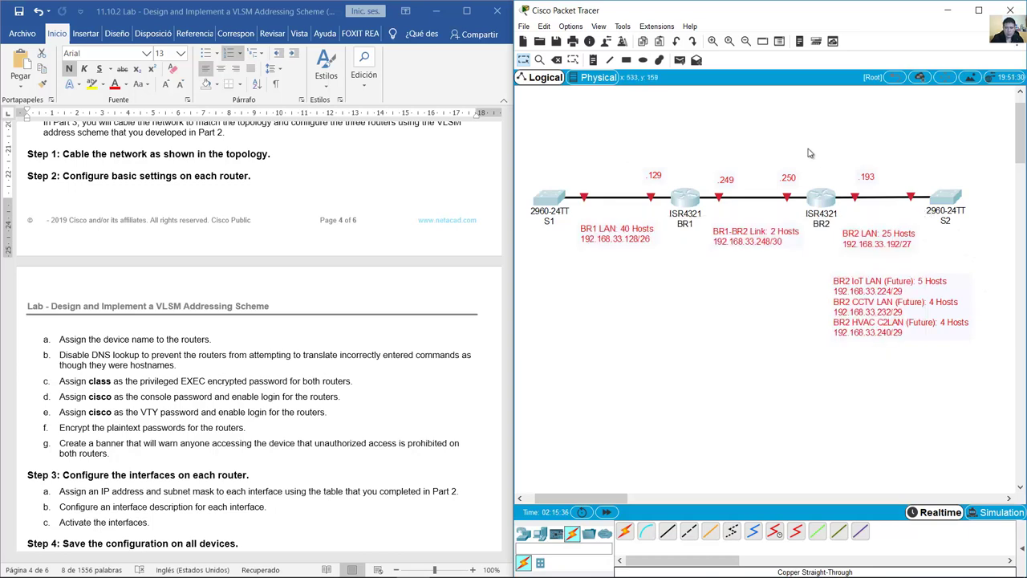
left_click(435, 170)
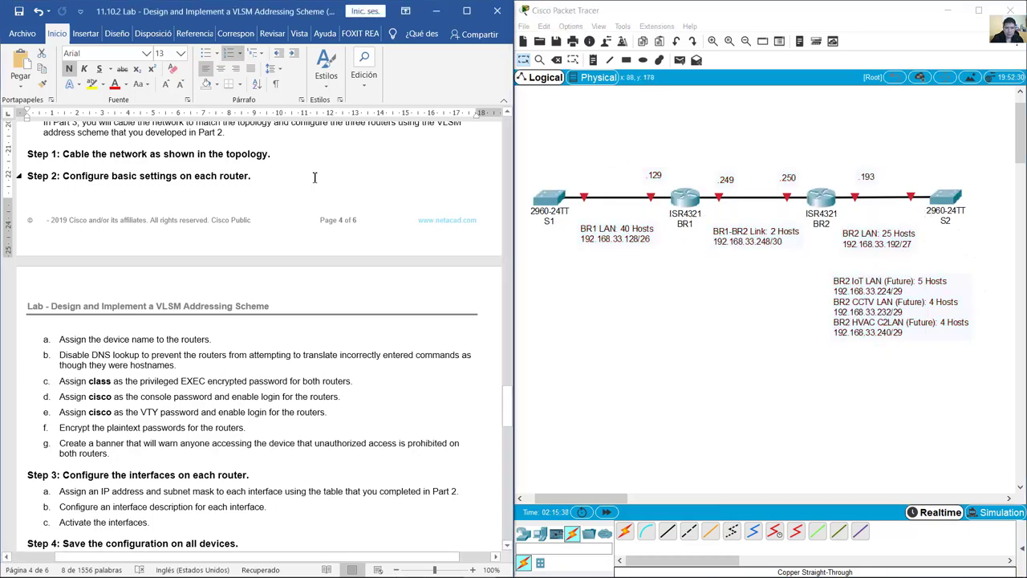
left_click_drag(69, 180, 240, 175)
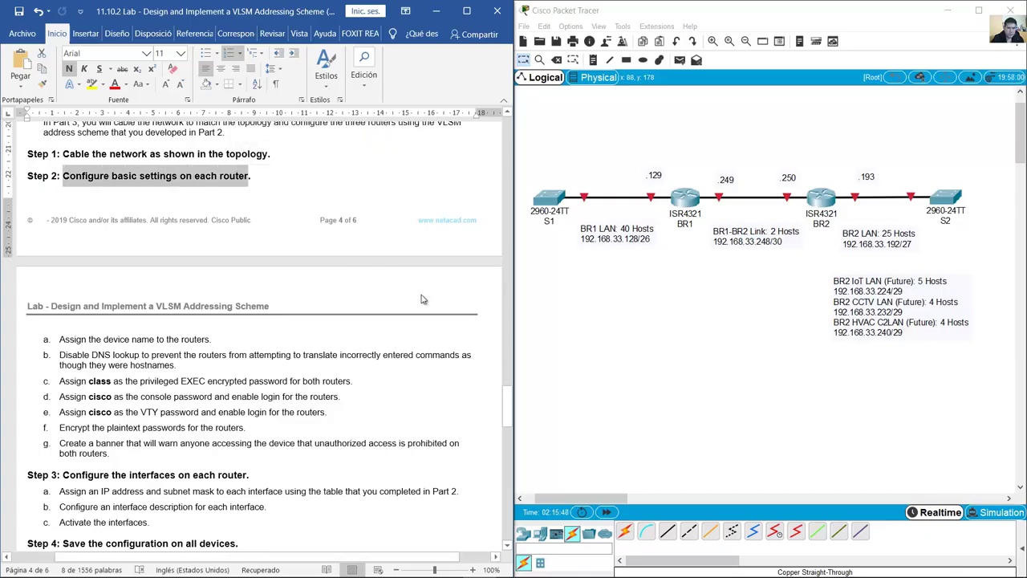
scroll(480, 560, "up", 2)
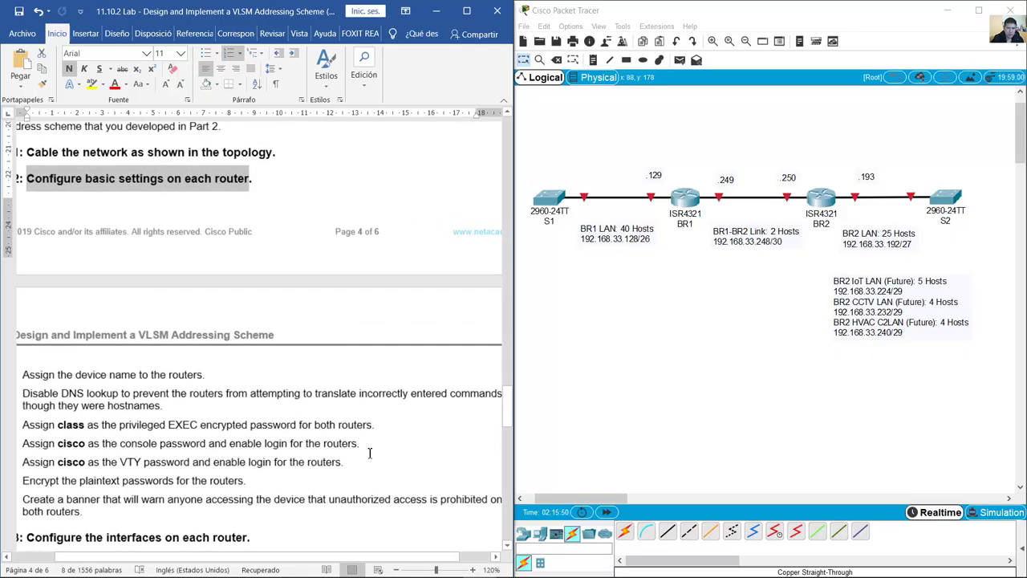
left_click(380, 184)
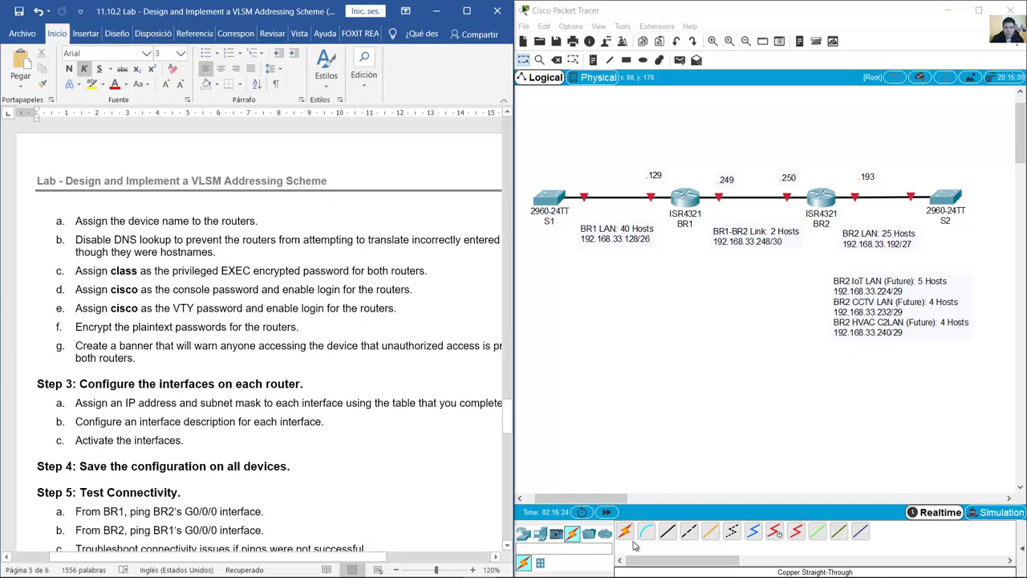
Step: Place a generic PC (PC0) from End Devices on the canvas below BR1
left_click(540, 534)
left_click(625, 531)
left_click(685, 300)
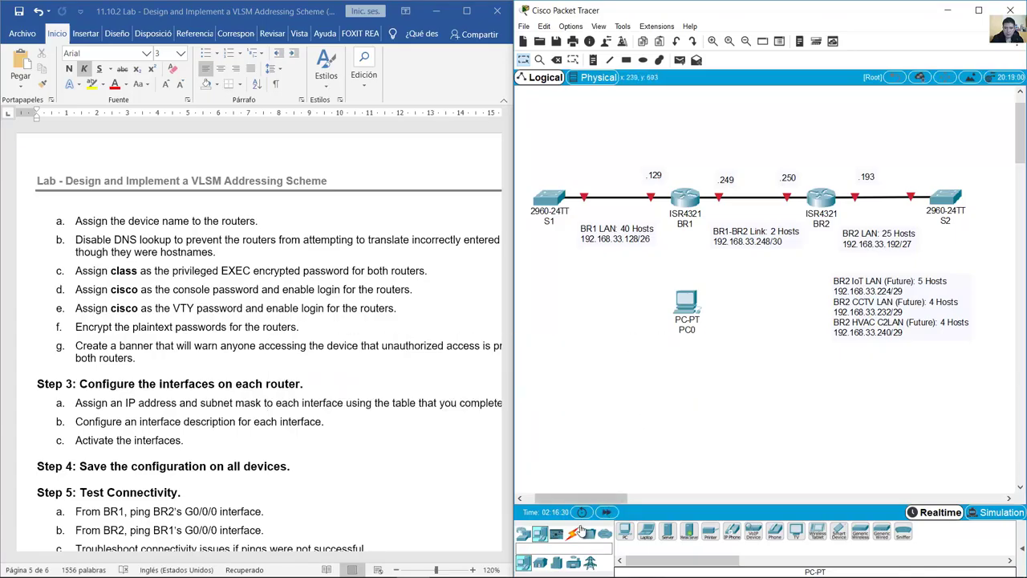
Step: Connect a console cable from PC0's RS232 port to BR1's Console port
left_click(572, 534)
left_click(647, 531)
left_click(686, 303)
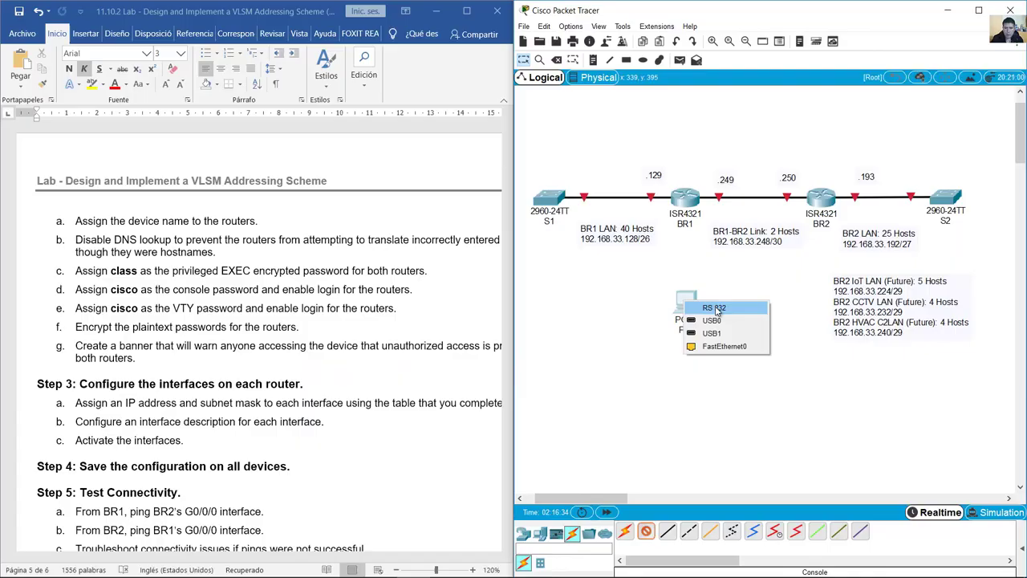
left_click(714, 308)
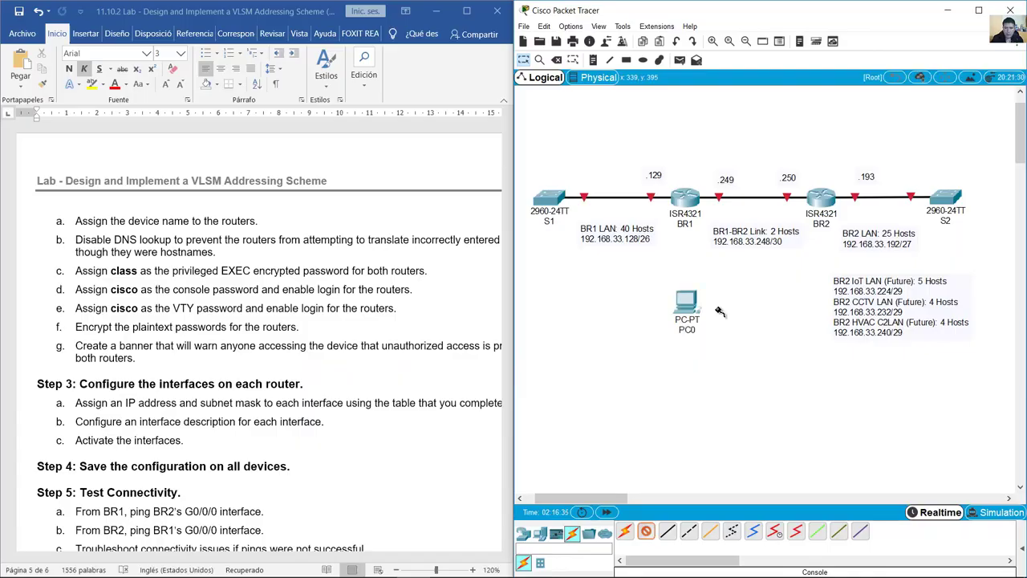
left_click(686, 202)
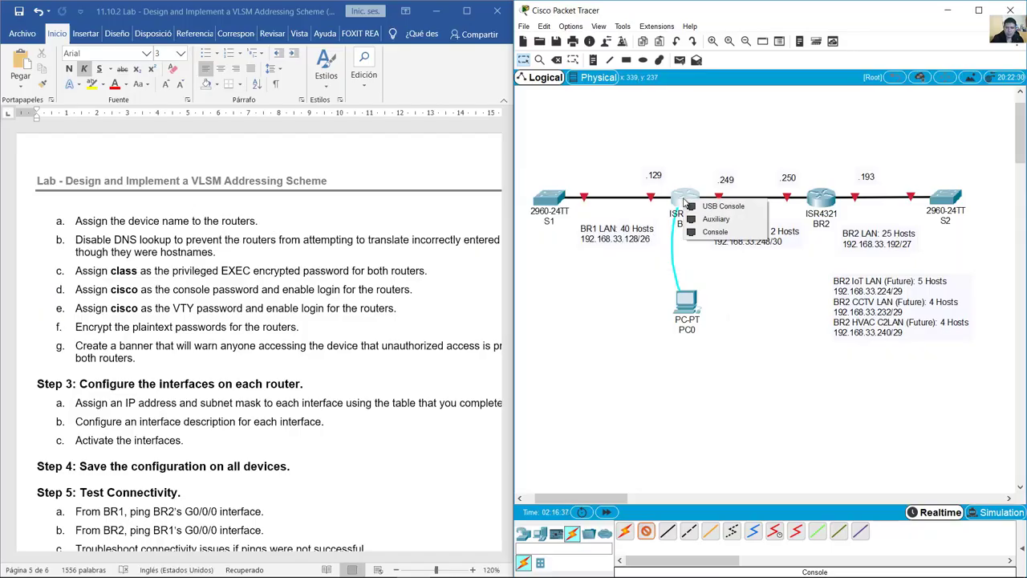
left_click(726, 232)
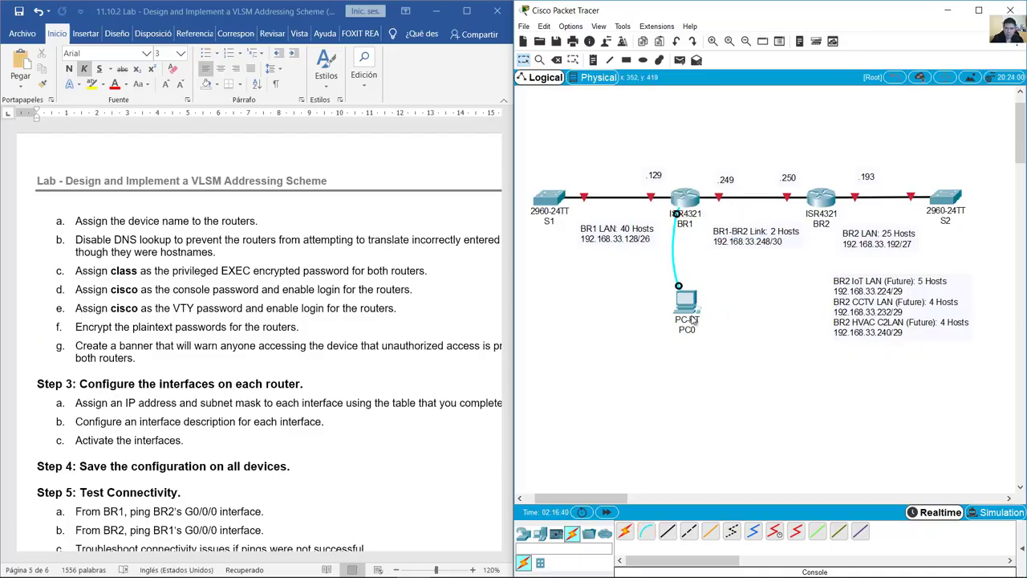
left_click(688, 303)
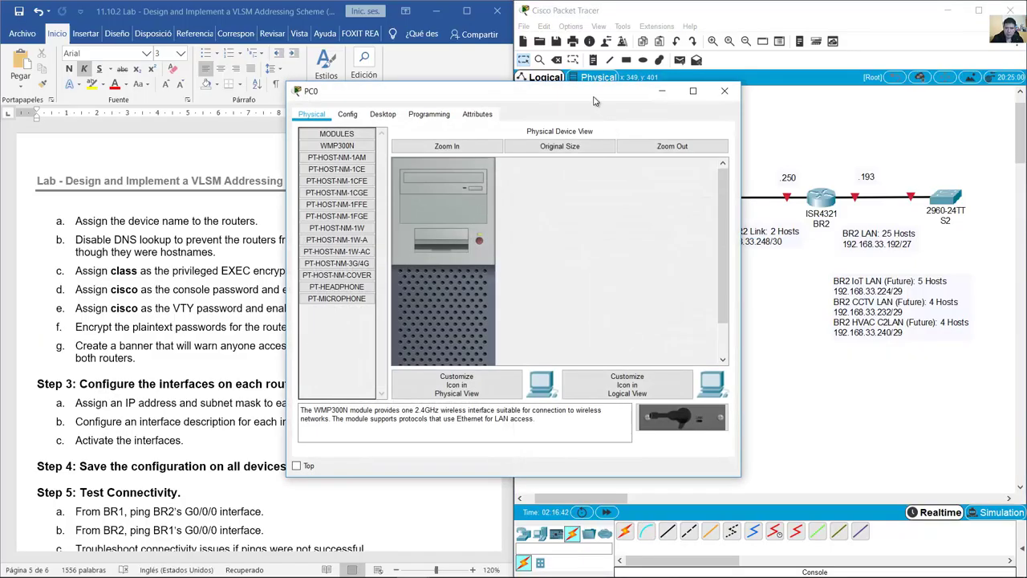
Step: Open PC0's Desktop Terminal with default port settings and enlarge its window
left_click_drag(532, 83, 391, 51)
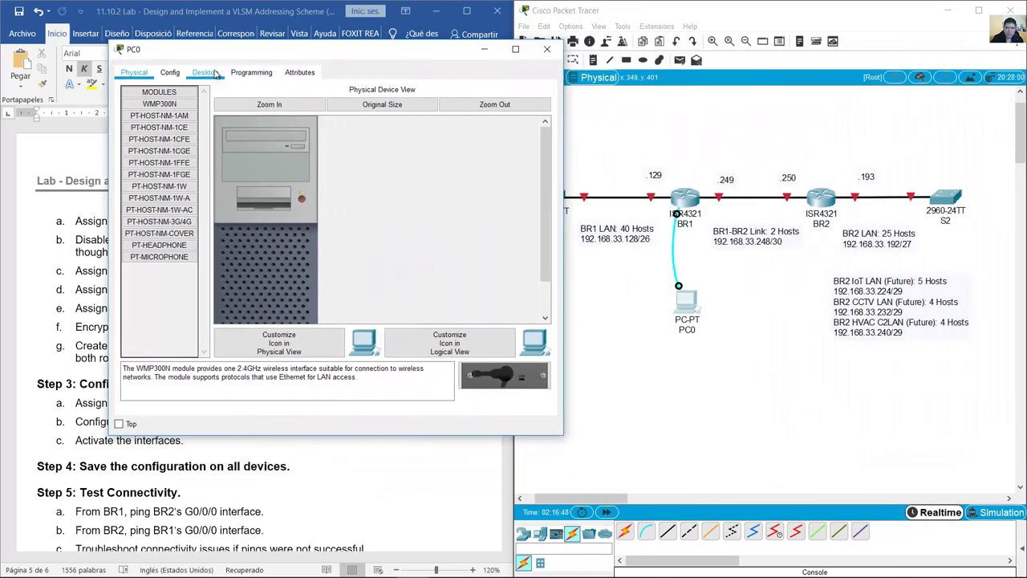
left_click(205, 73)
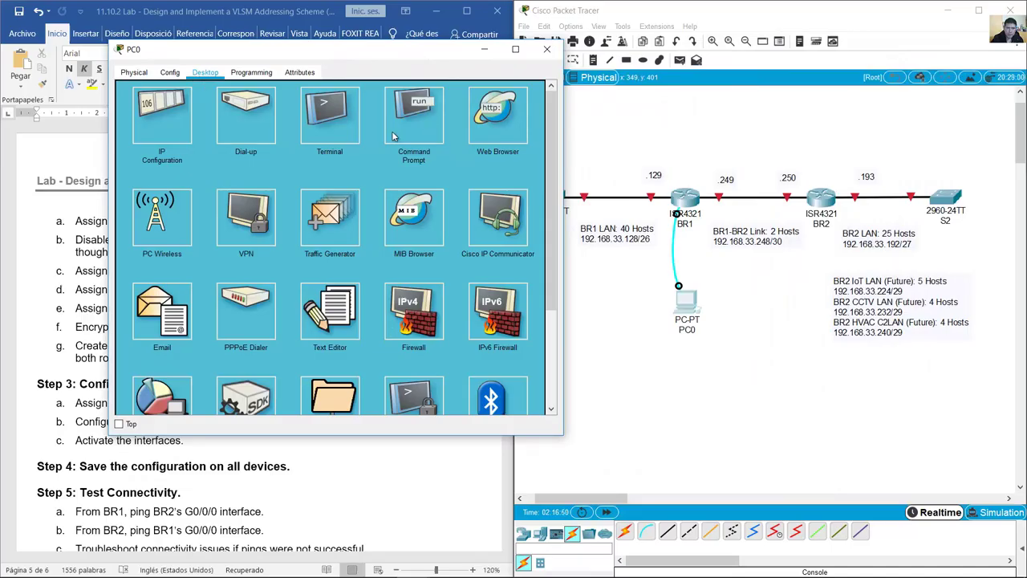
left_click(329, 116)
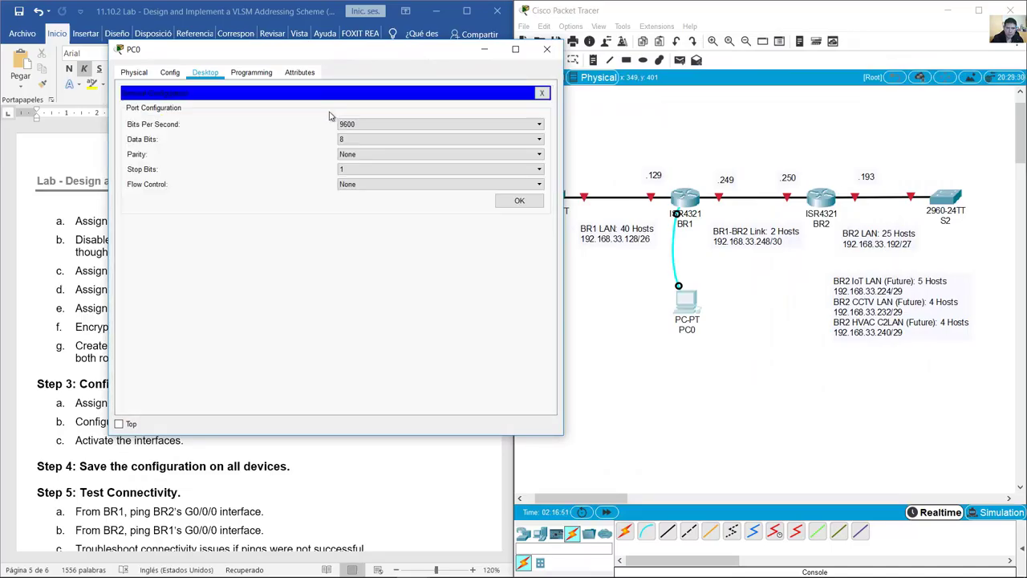
left_click(520, 203)
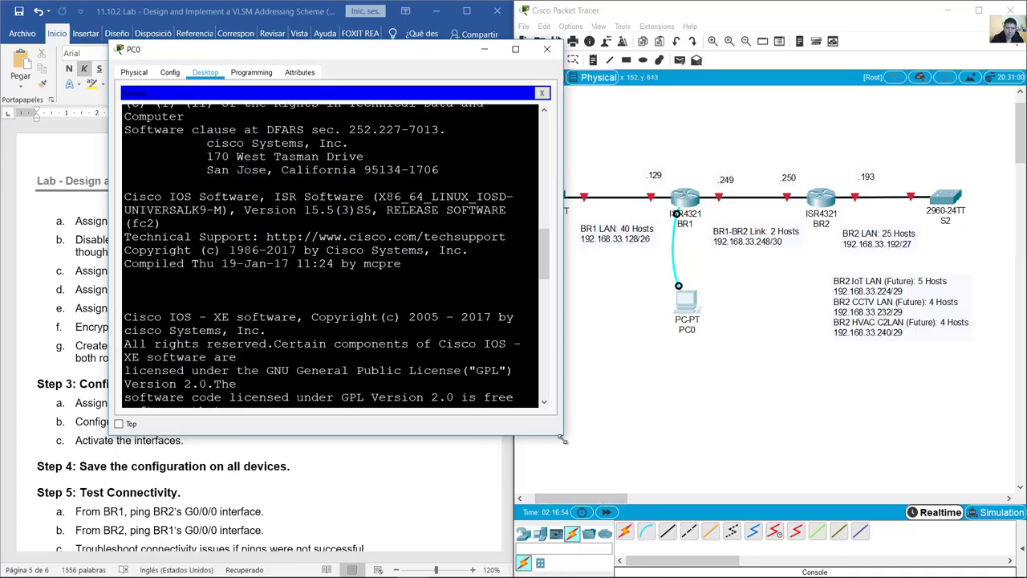
left_click_drag(564, 435, 577, 522)
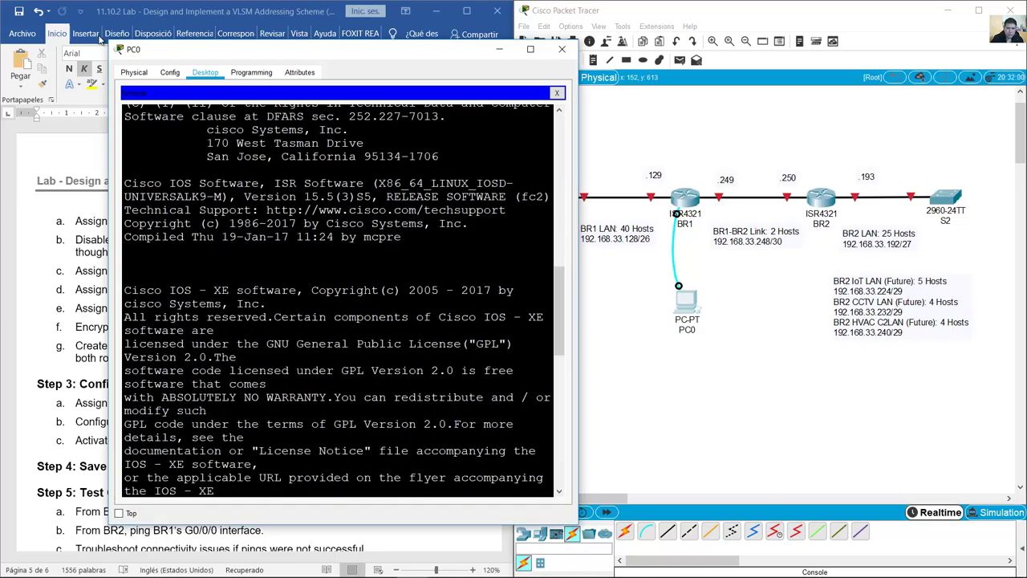
left_click_drag(109, 44, 98, 40)
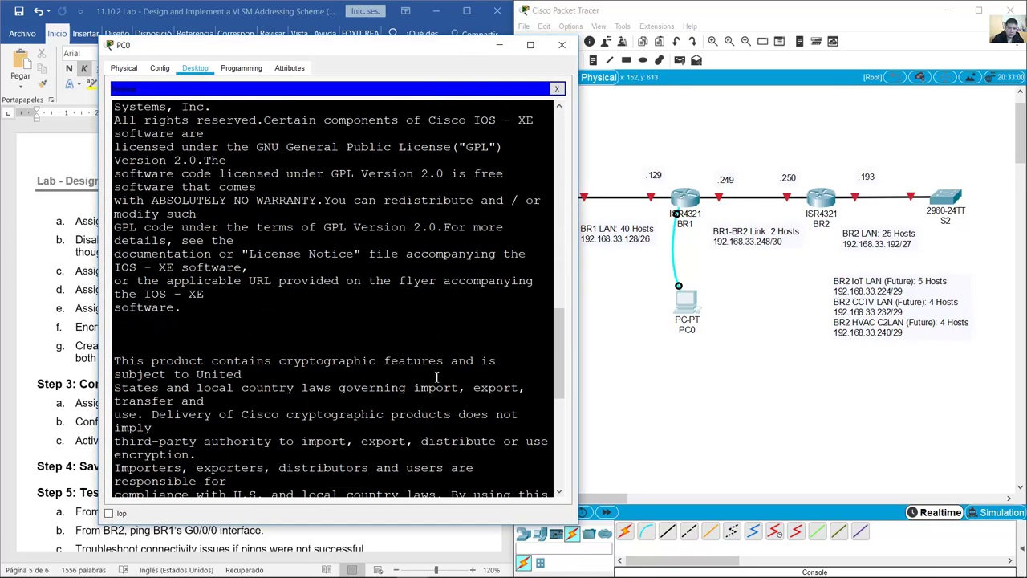
Step: Answer 'no' to the initial configuration dialog to reach the Router> prompt
left_click_drag(130, 474, 530, 476)
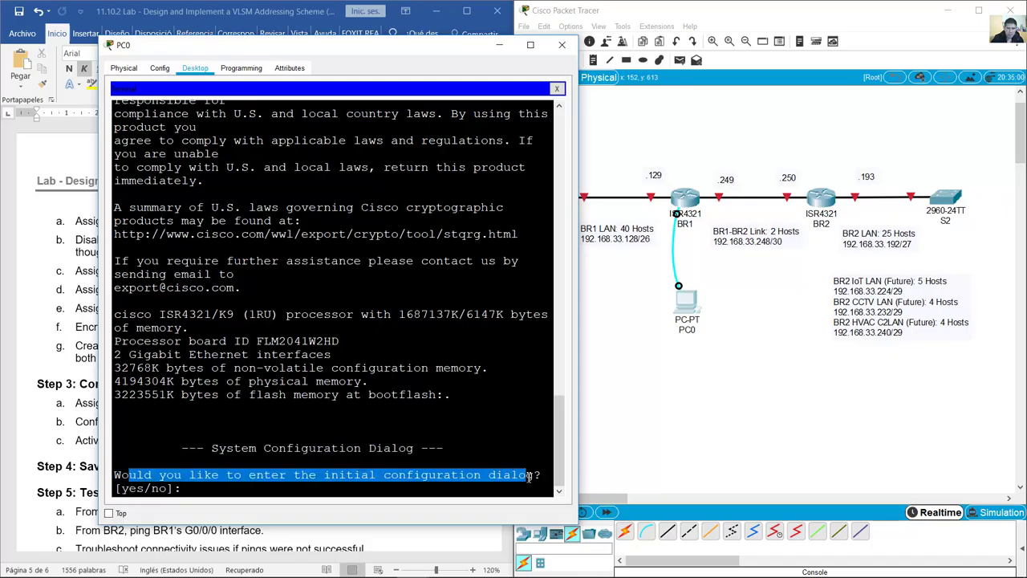
left_click(440, 493)
type("no")
key("Return")
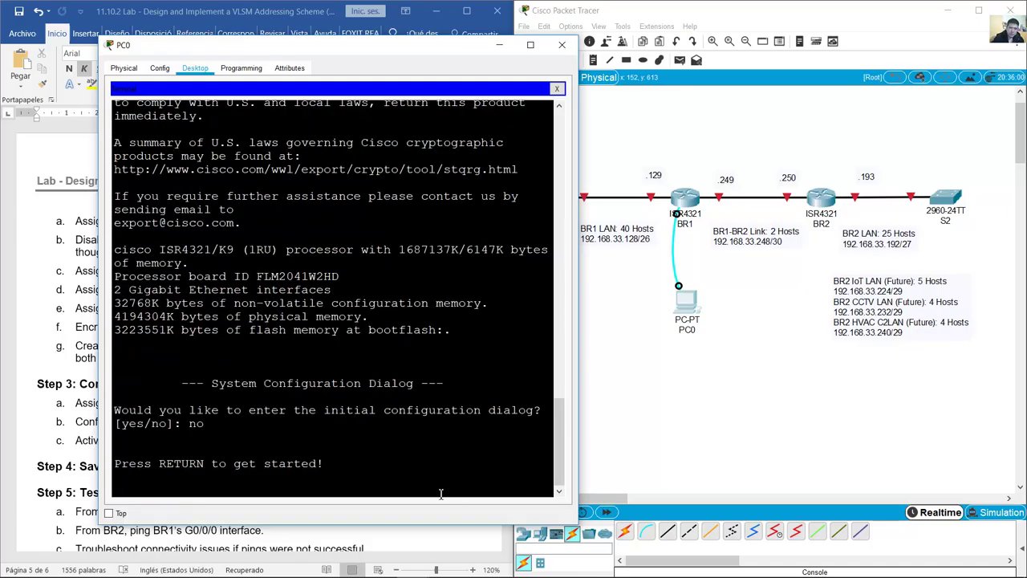
key("Return")
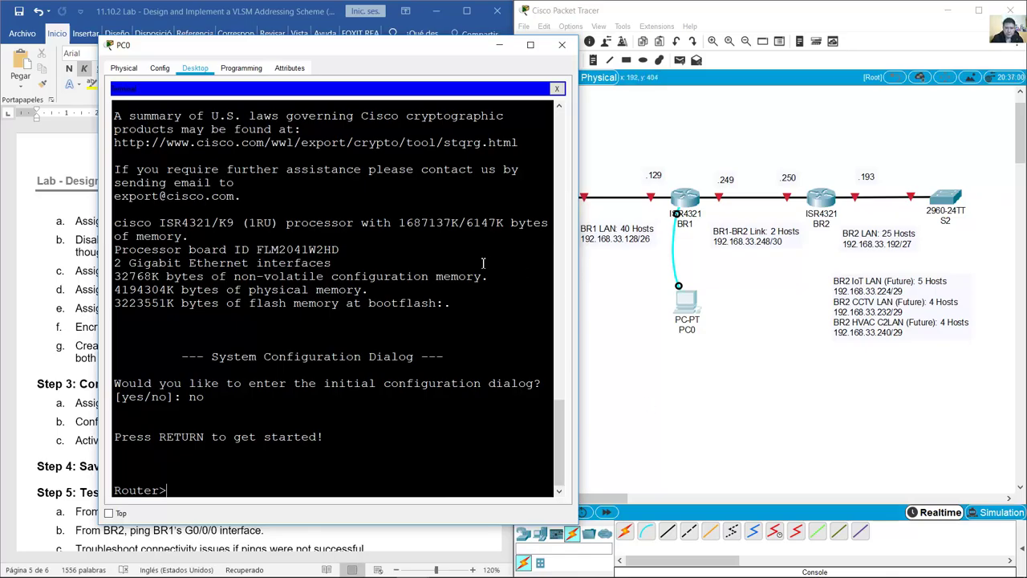
left_click_drag(389, 45, 813, 235)
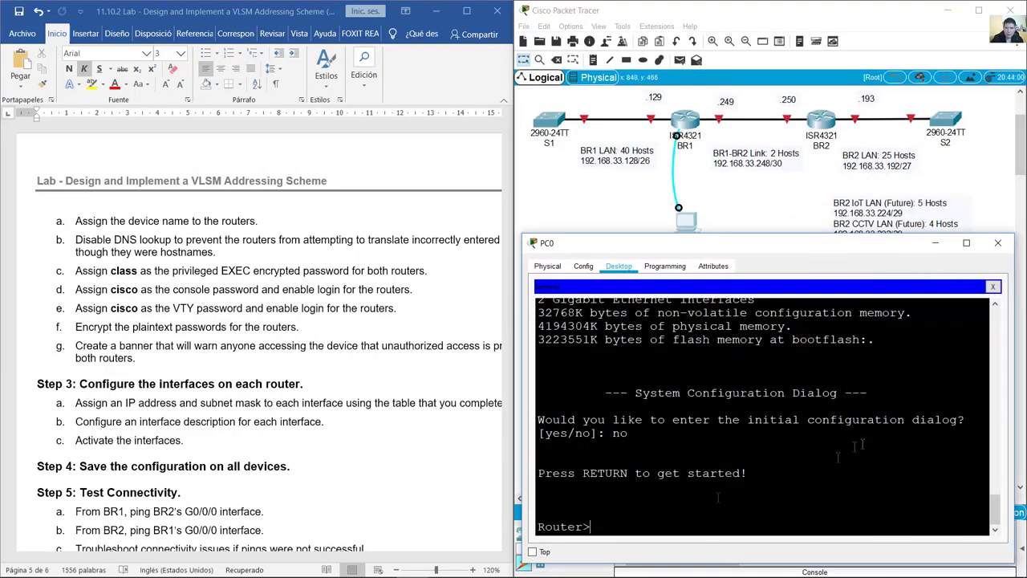
Step: Bring PC0's terminal back up and highlight the device-name task in the handout
left_click(695, 165)
left_click_drag(694, 164, 686, 104)
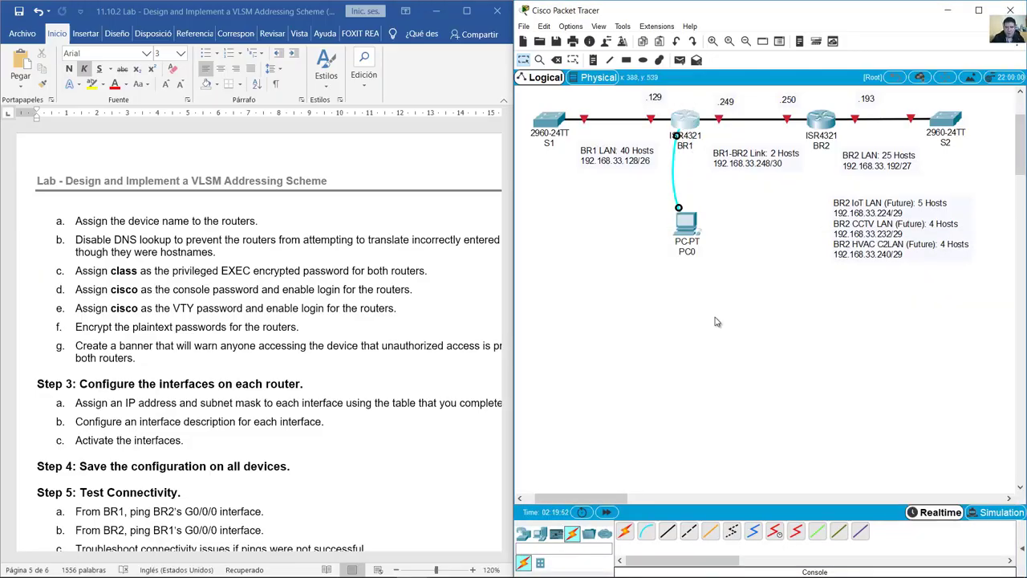
left_click(692, 233)
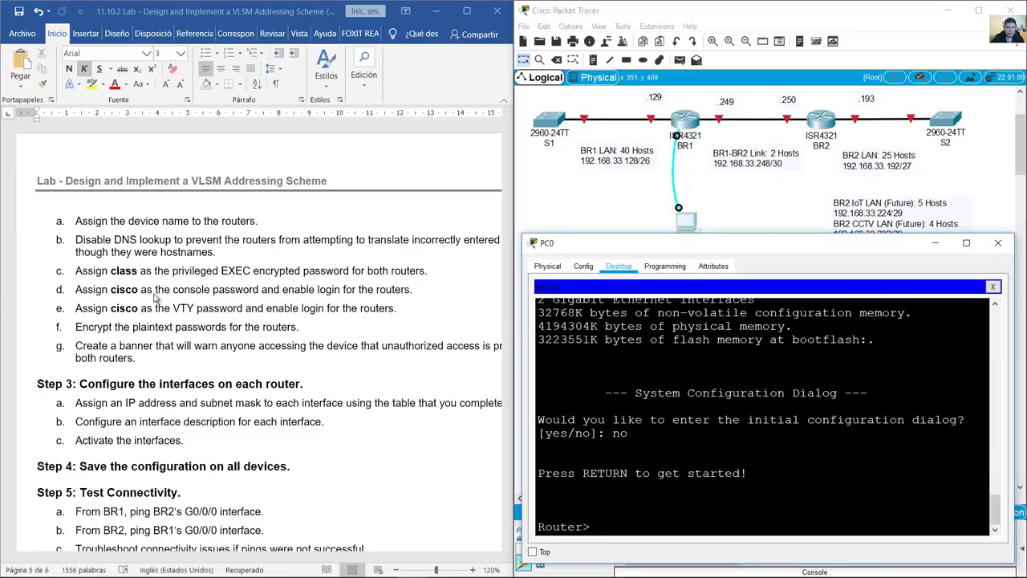
left_click(115, 230)
left_click_drag(76, 224, 276, 228)
left_click(609, 532)
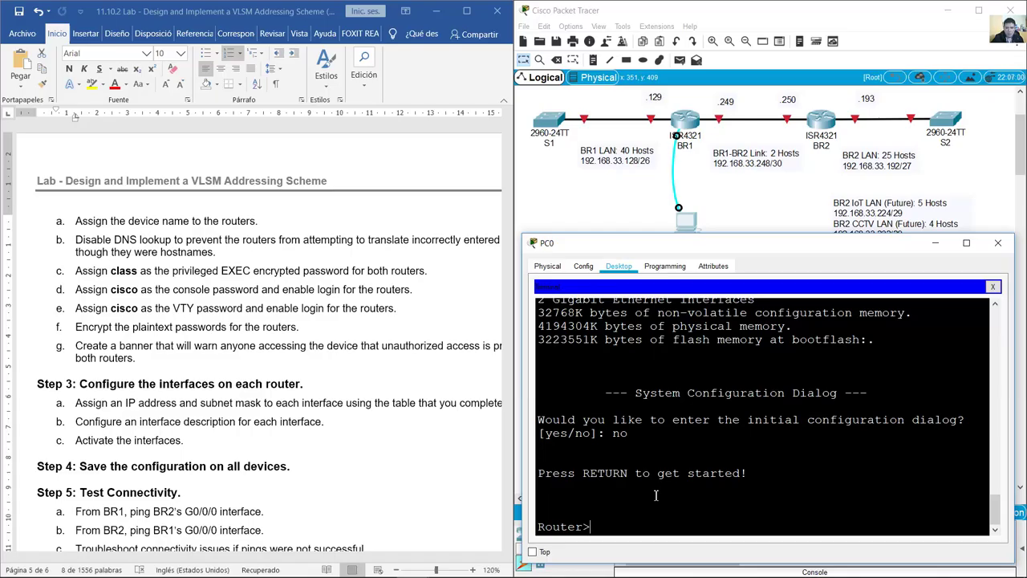
Step: Enter privileged and global configuration mode and rename the router to BR1
type("enable")
key("Return")
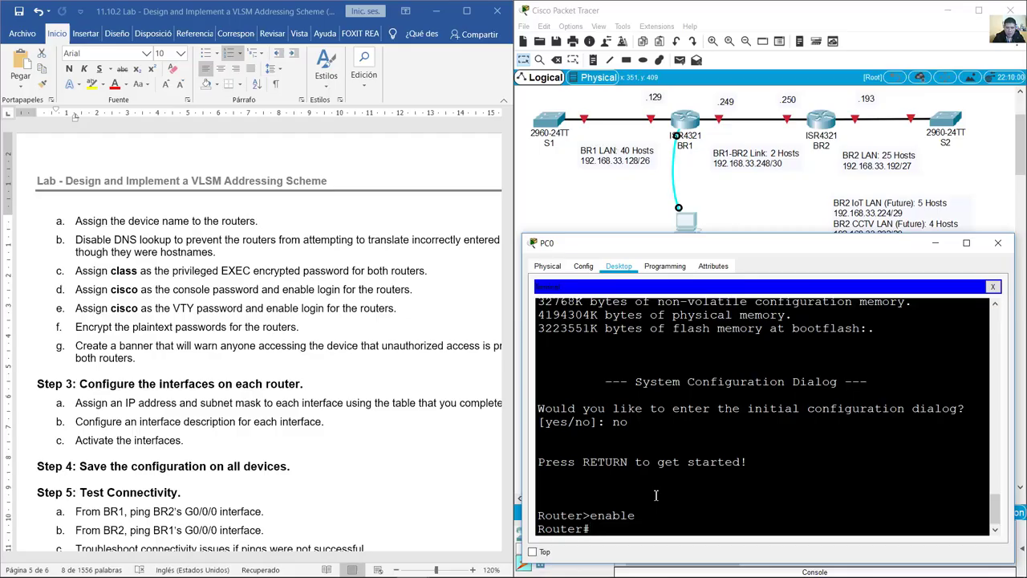
type("conf term")
key("Return")
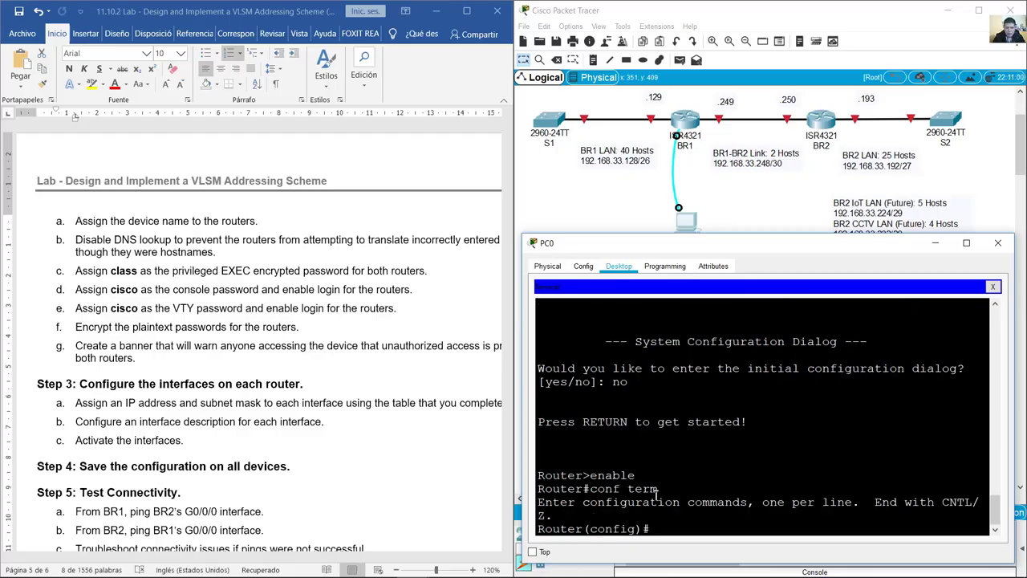
type("hostname BR1")
key("Return")
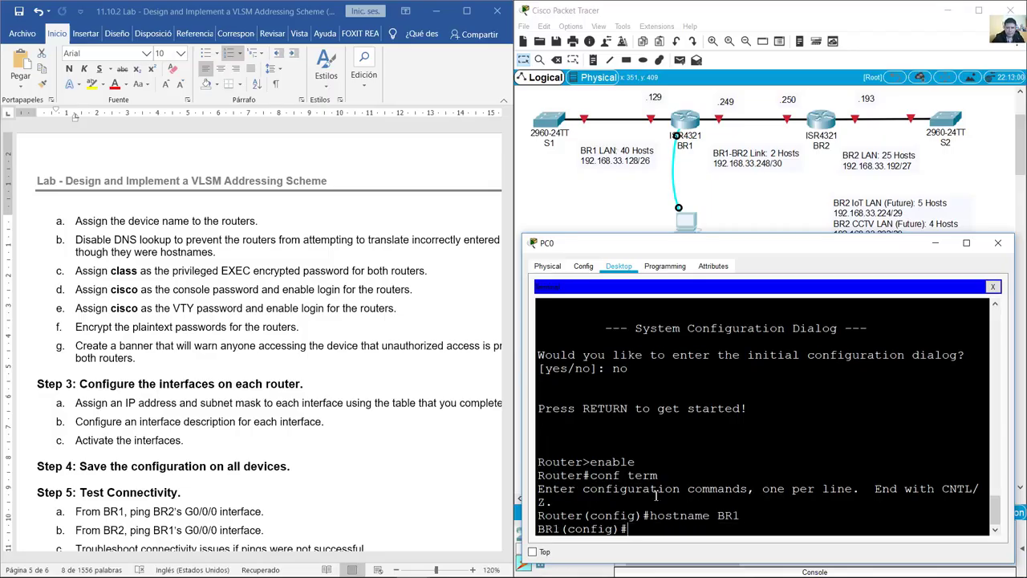
Step: Disable DNS lookup on BR1 with 'no ip domain lookup'
left_click(108, 244)
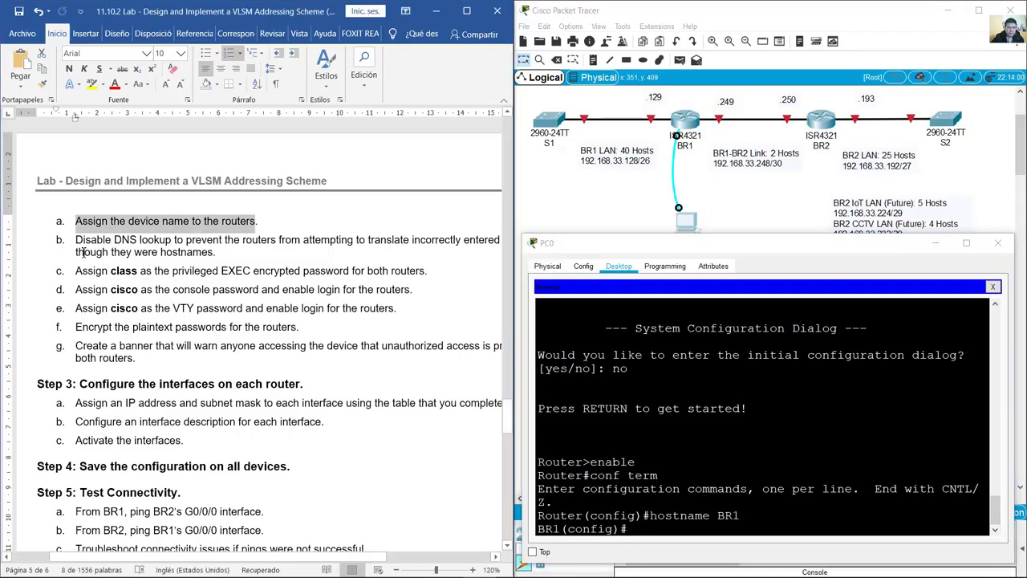
scroll(76, 249, "down", 1)
left_click_drag(38, 241, 173, 250)
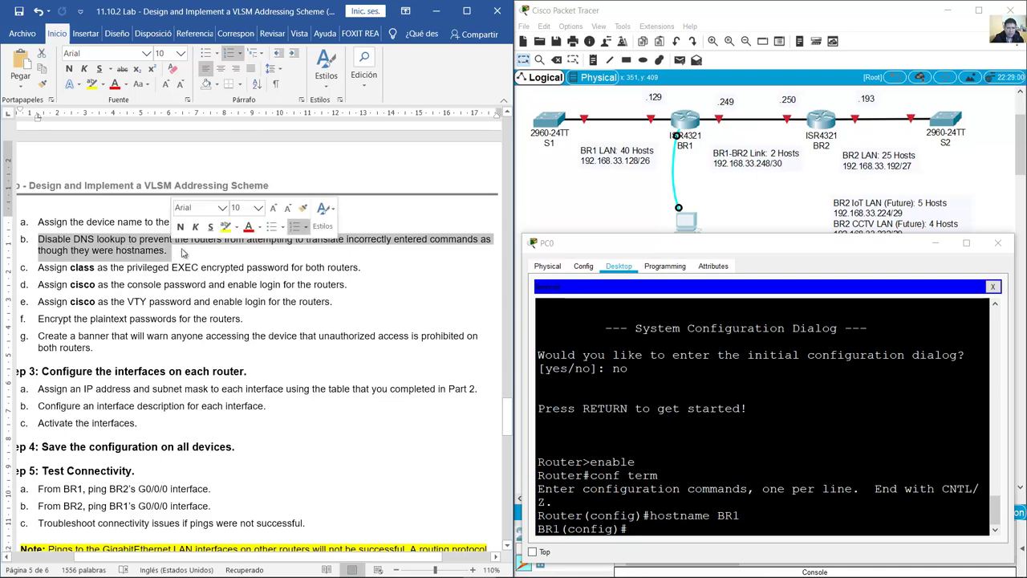
left_click(686, 531)
type("no ip domain lookup")
key("Return")
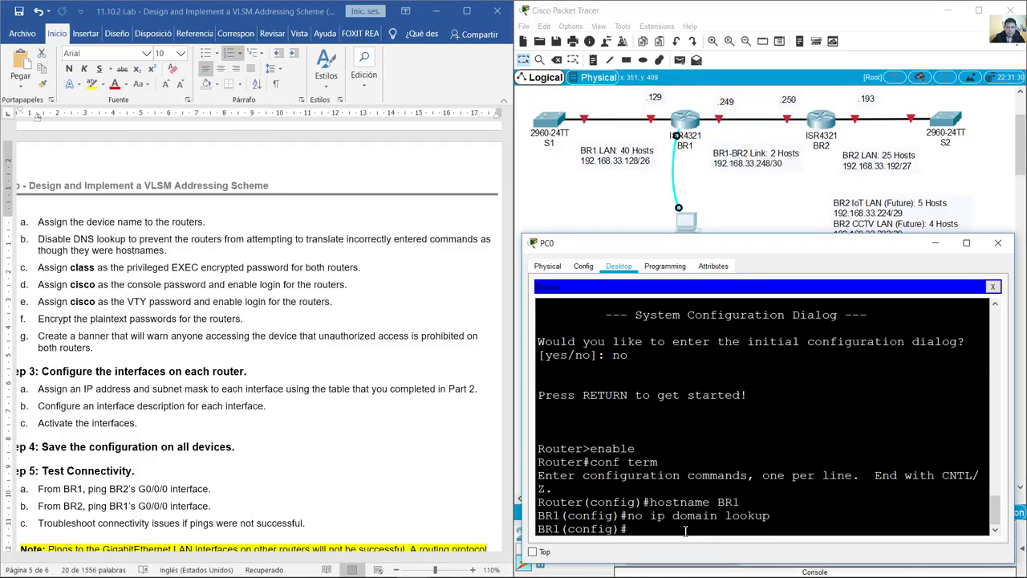
left_click_drag(36, 268, 361, 267)
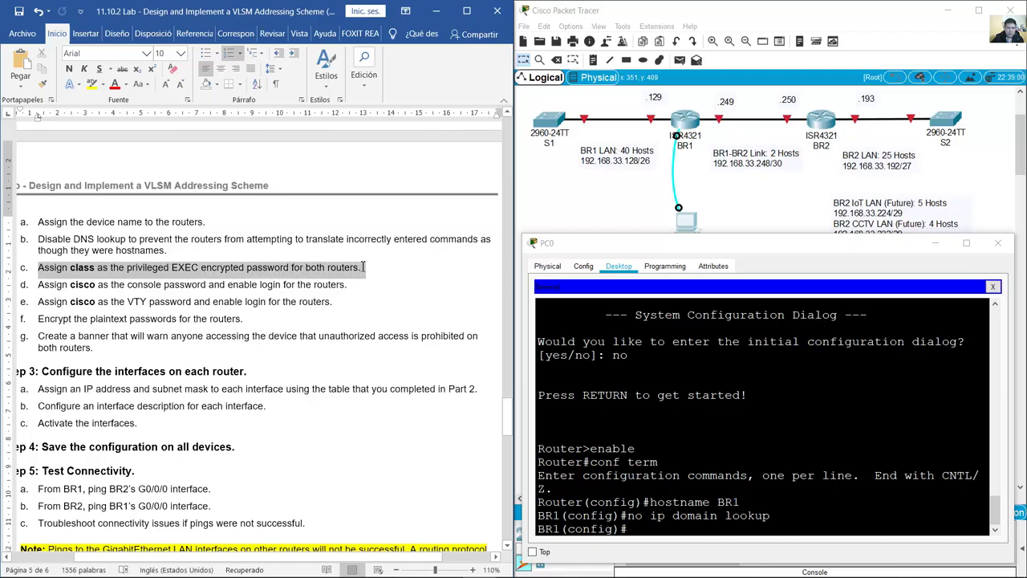
left_click(698, 533)
type("enable")
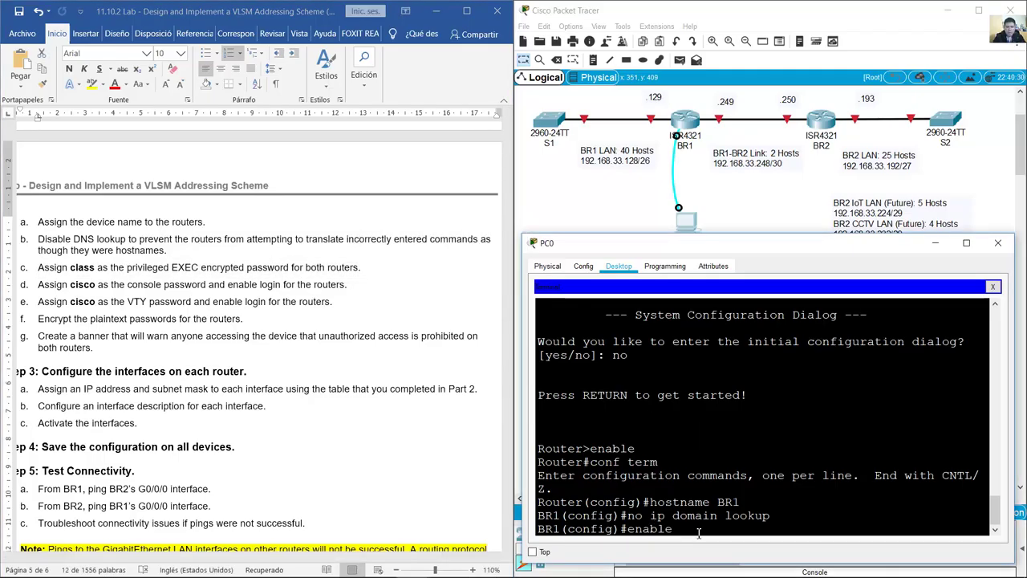
type(" secret class")
key("Return")
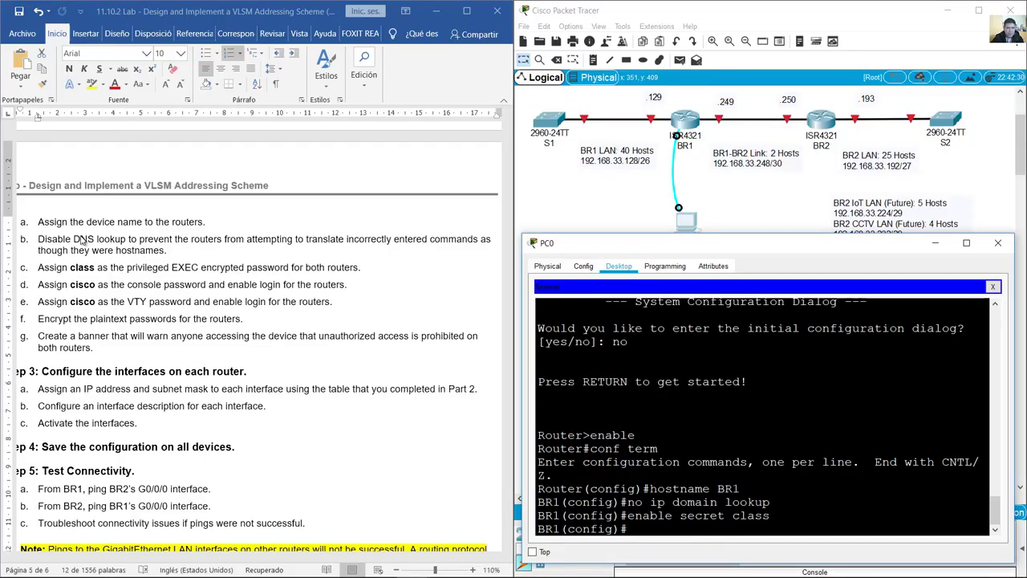
left_click_drag(38, 285, 351, 288)
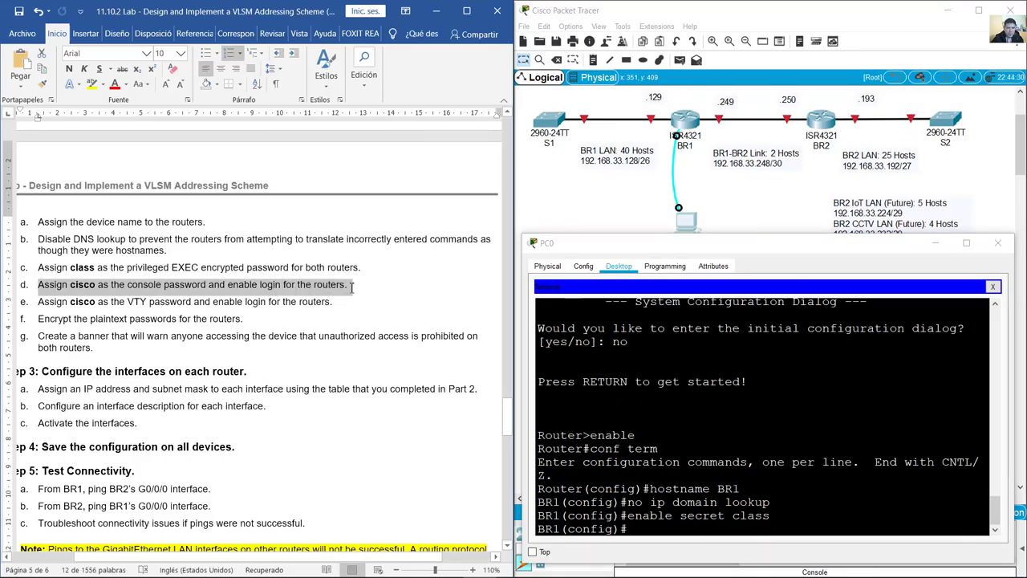
left_click(696, 528)
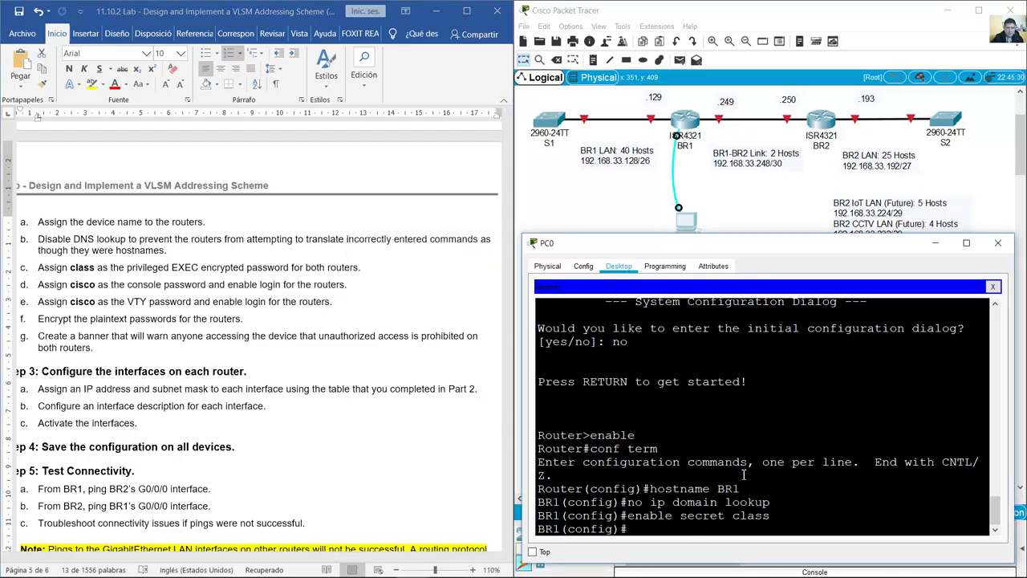
type("line console 0")
key("Return")
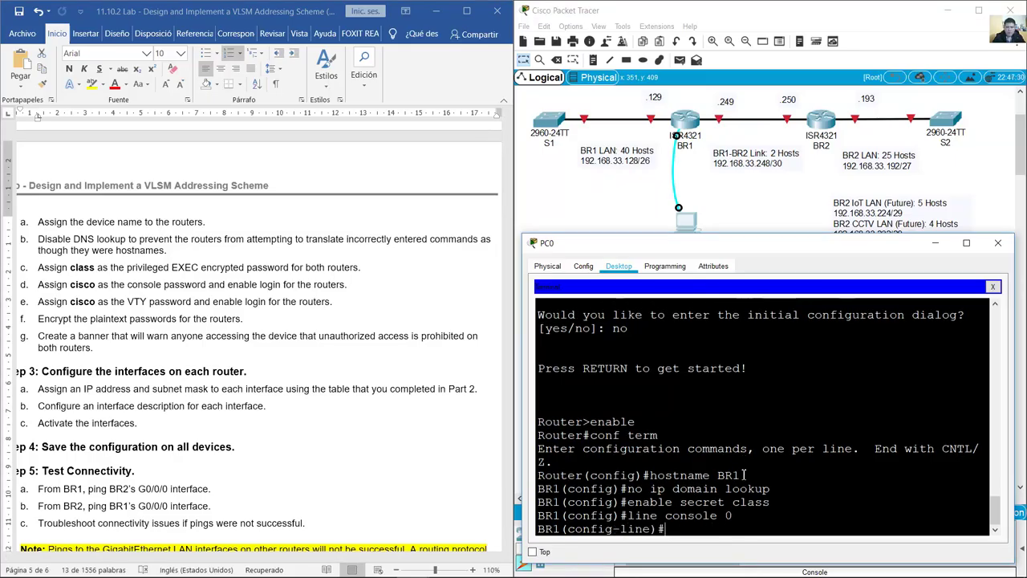
type("pas")
key("Return")
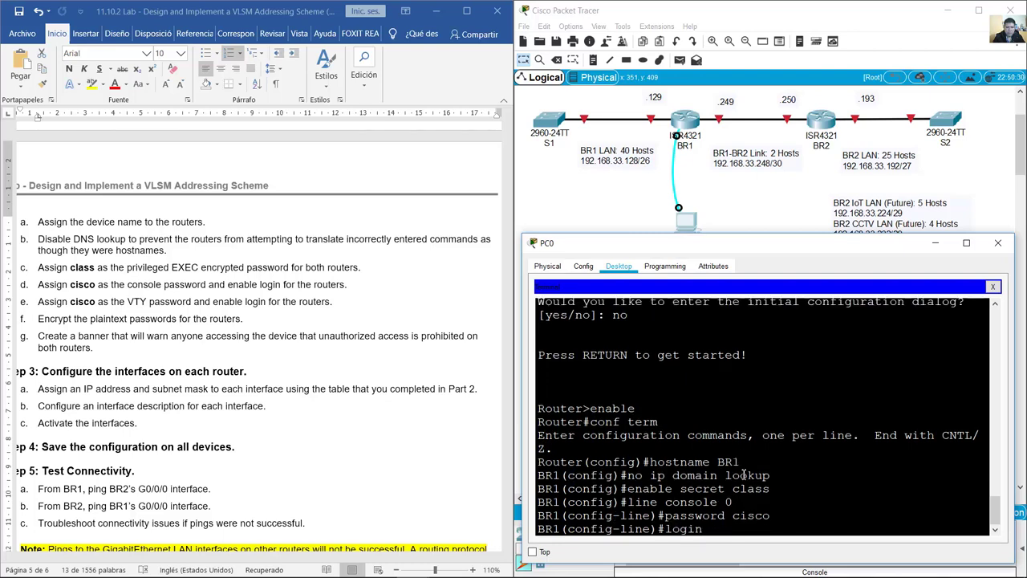
type("login")
key("Return")
Step: Enter configuration for VTY lines 0 to 15
left_click(224, 302)
left_click_drag(53, 302, 337, 303)
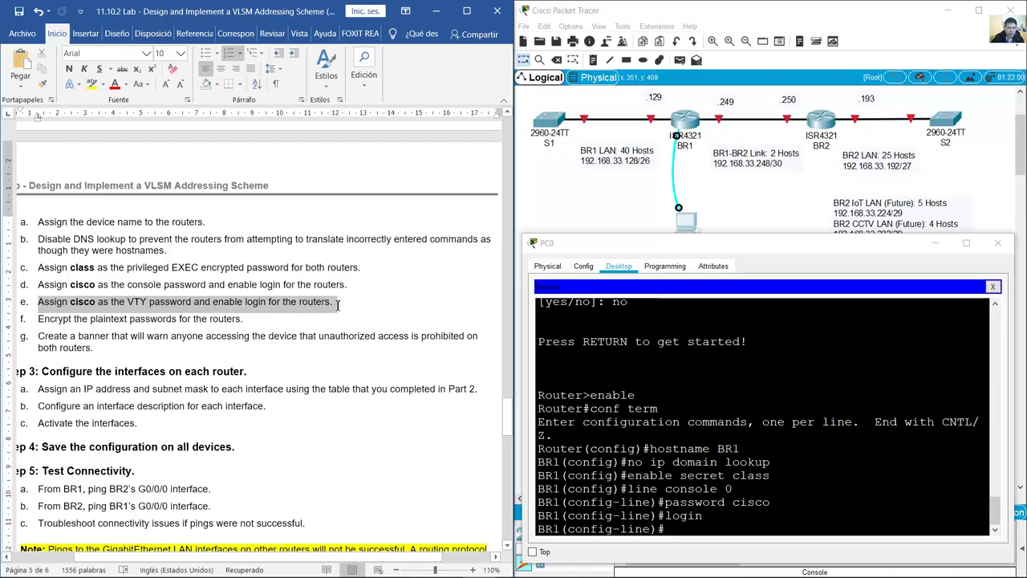
left_click(747, 534)
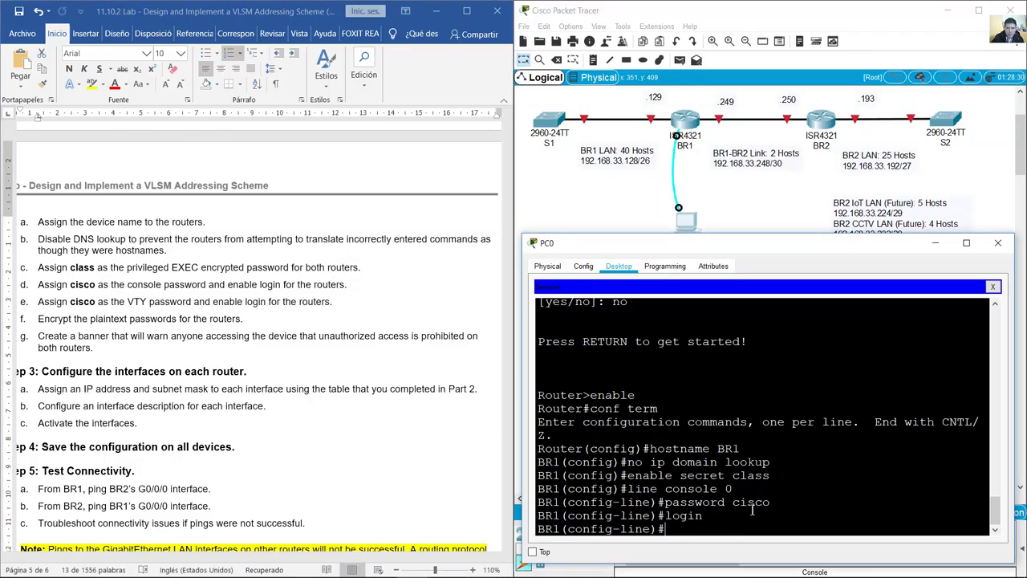
type("line vty 0 15")
key("Return")
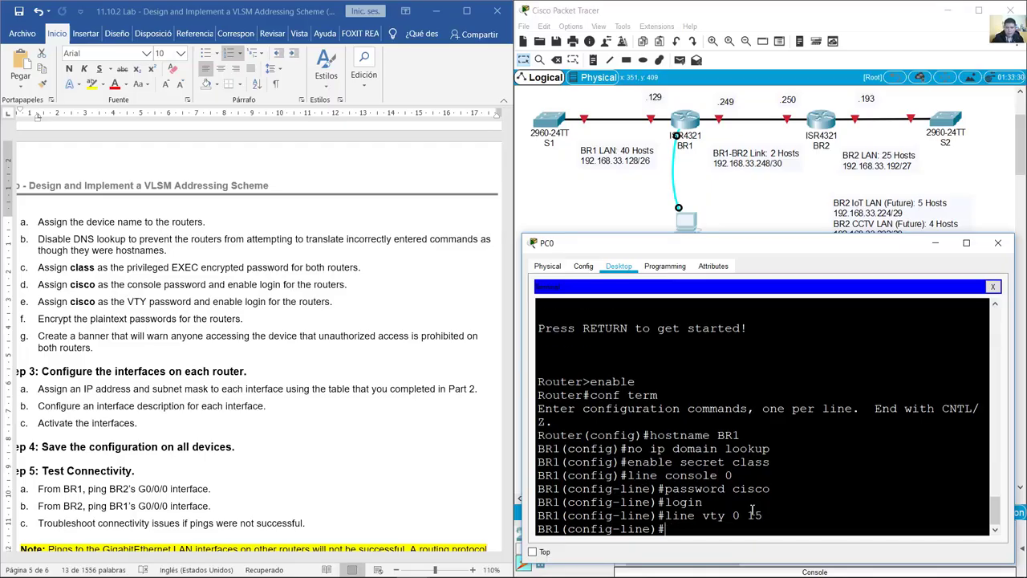
left_click_drag(733, 518, 763, 515)
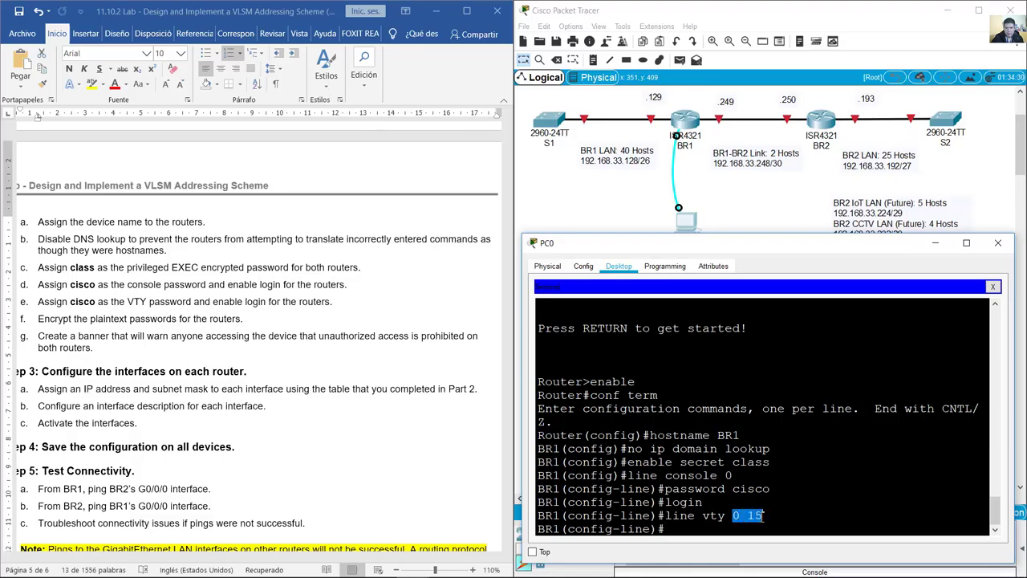
left_click(763, 516)
left_click_drag(734, 518, 766, 516)
left_click(674, 532)
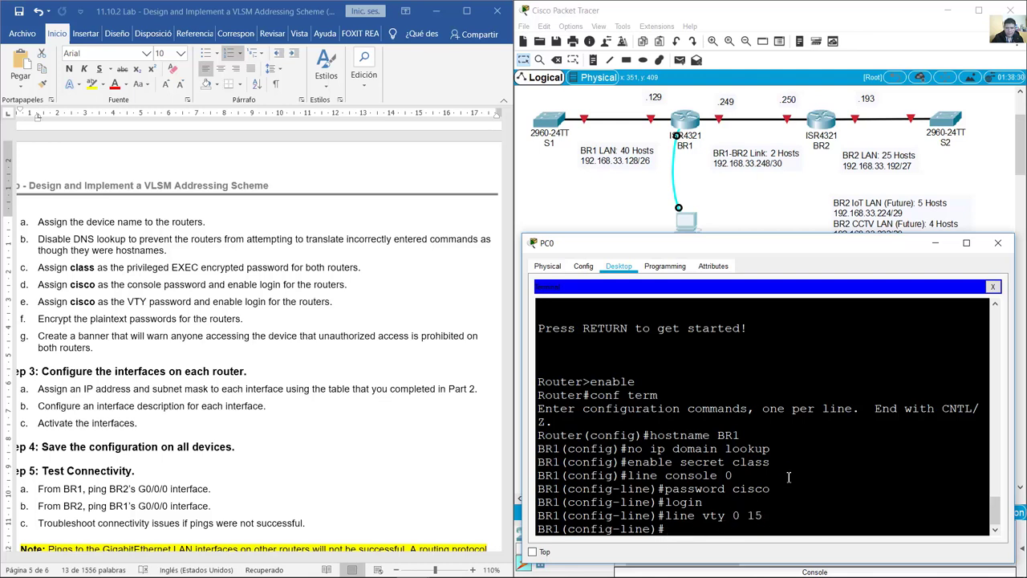
type("password cisco")
key("Return")
type("login")
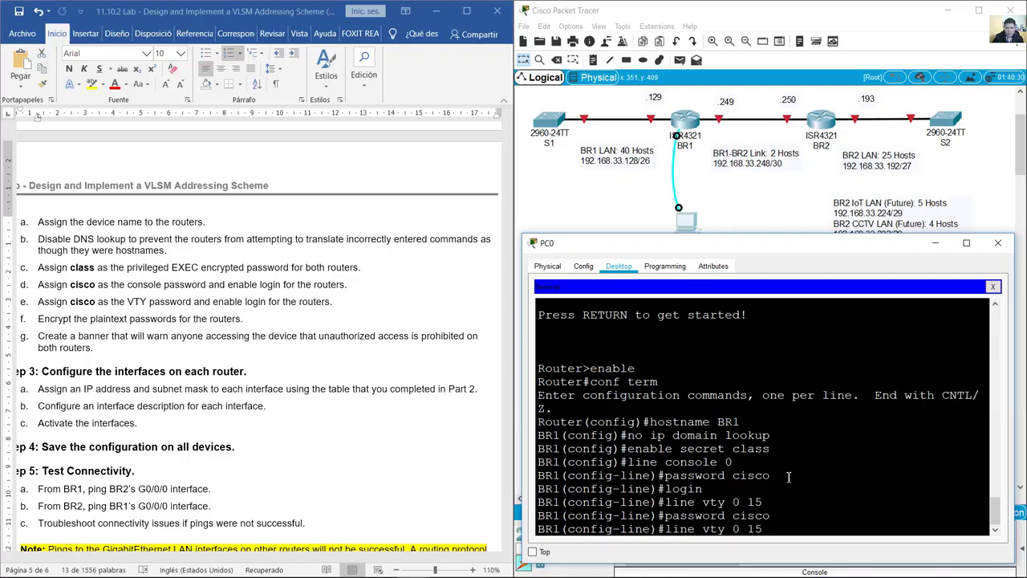
key("Return")
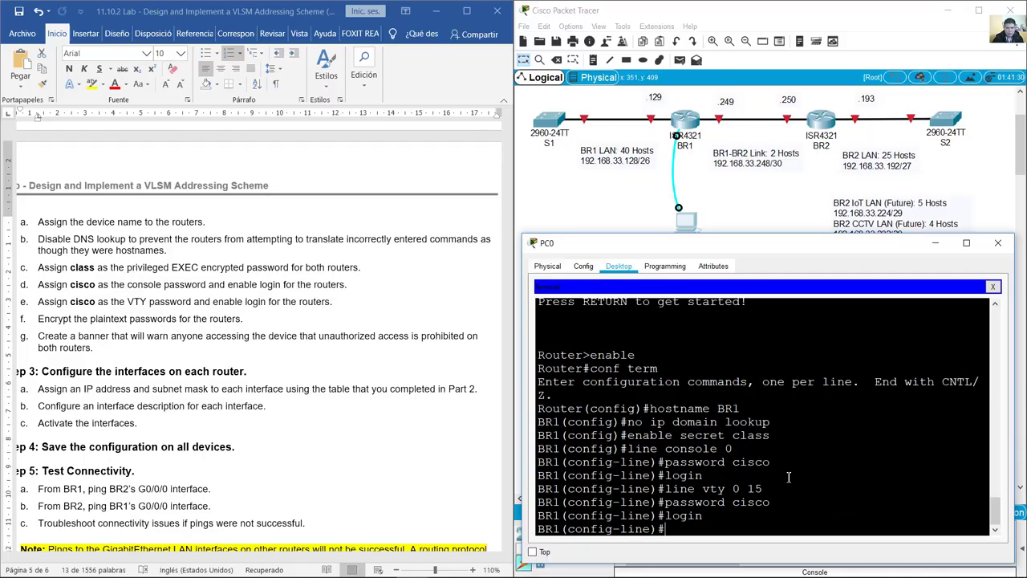
left_click(37, 301)
left_click_drag(39, 319, 243, 320)
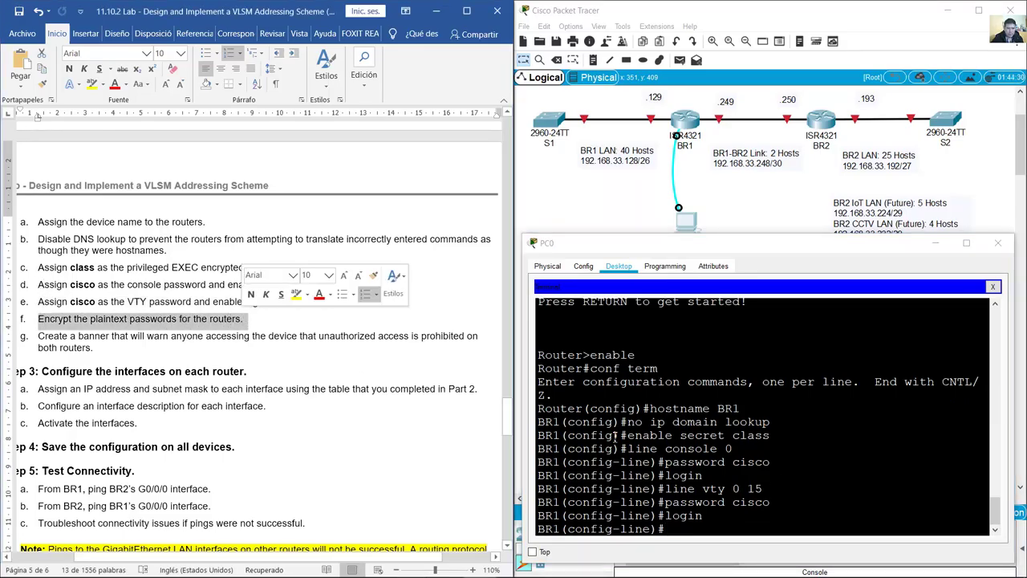
left_click(703, 525)
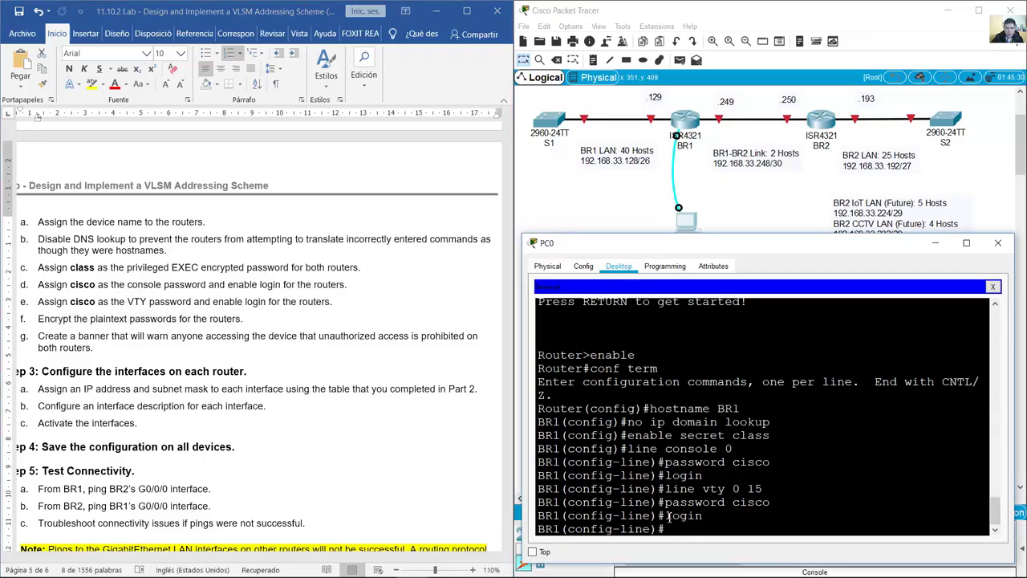
left_click_drag(668, 518, 612, 517)
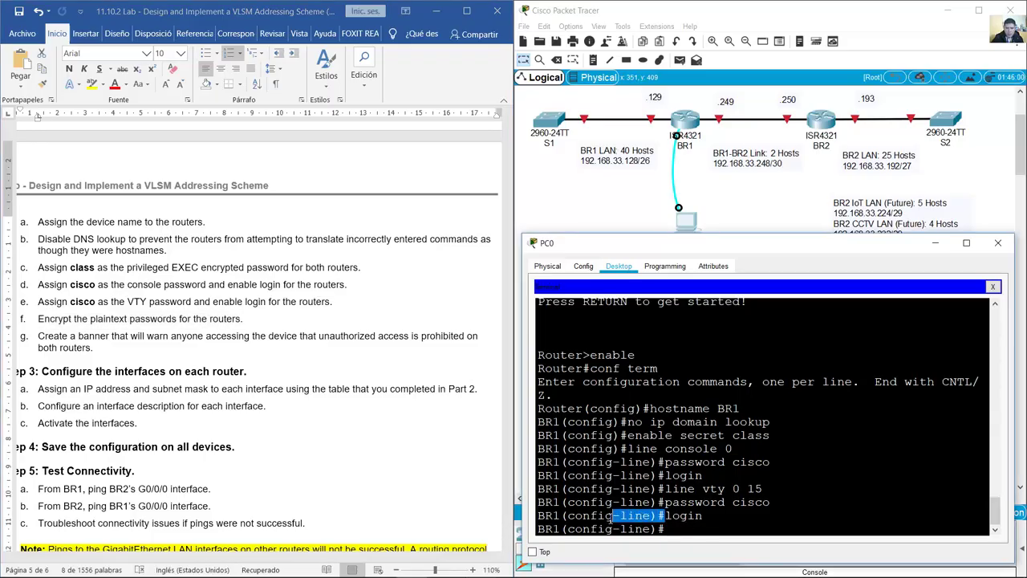
left_click(678, 530)
Step: Exit to global configuration and enable service password-encryption
type("it")
key("Return")
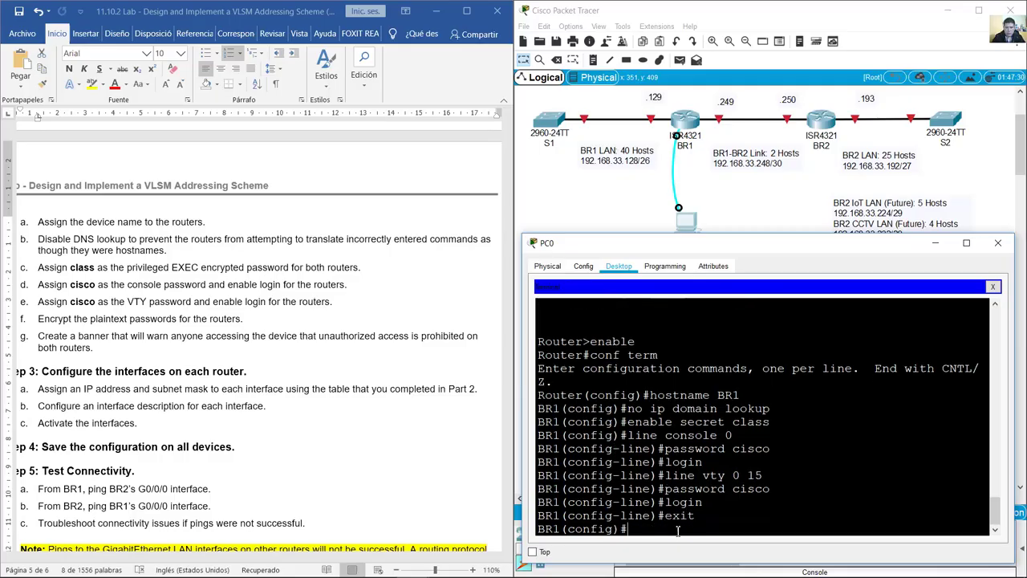
left_click_drag(615, 530, 569, 536)
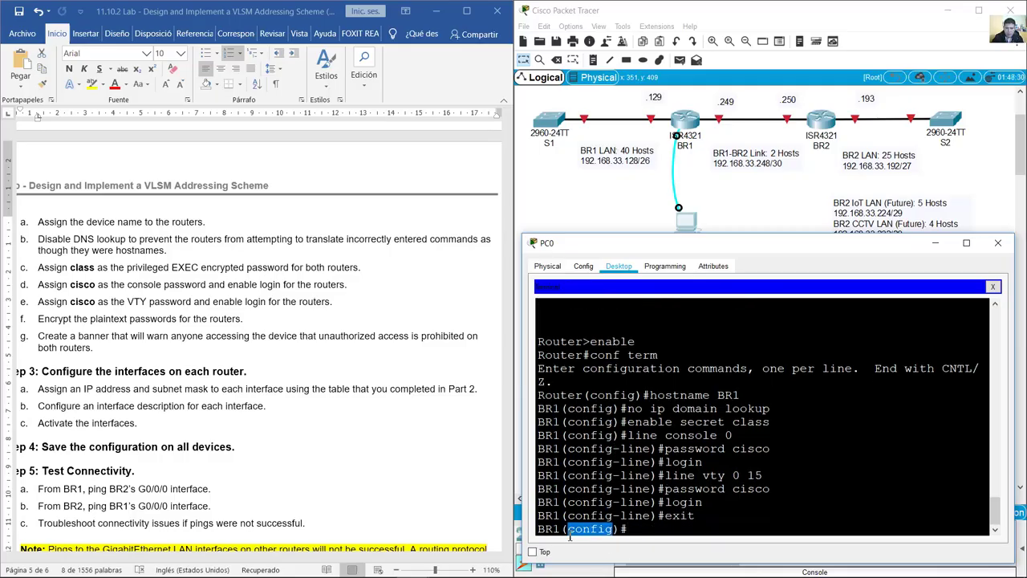
left_click(636, 532)
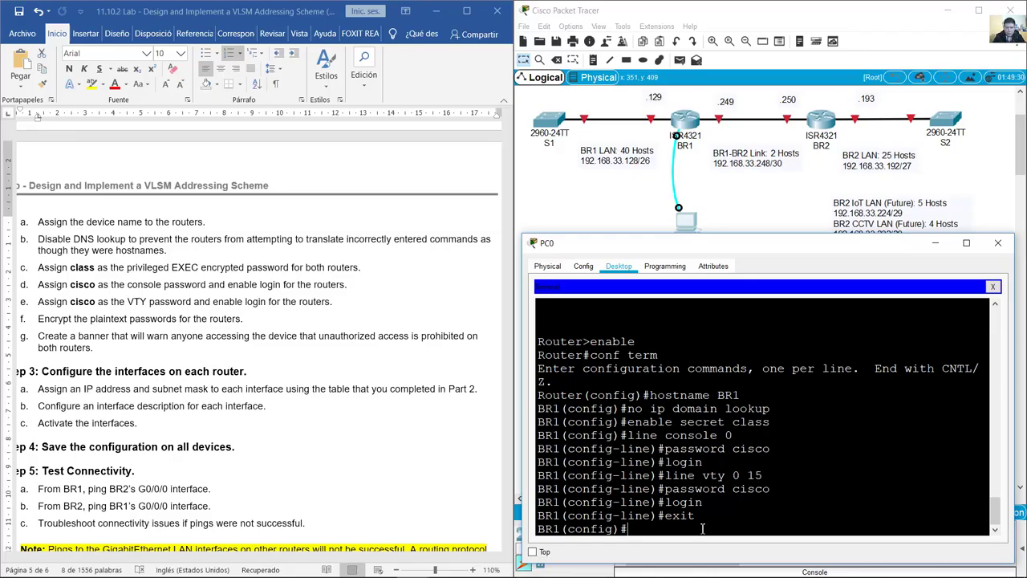
type("service passwrod-")
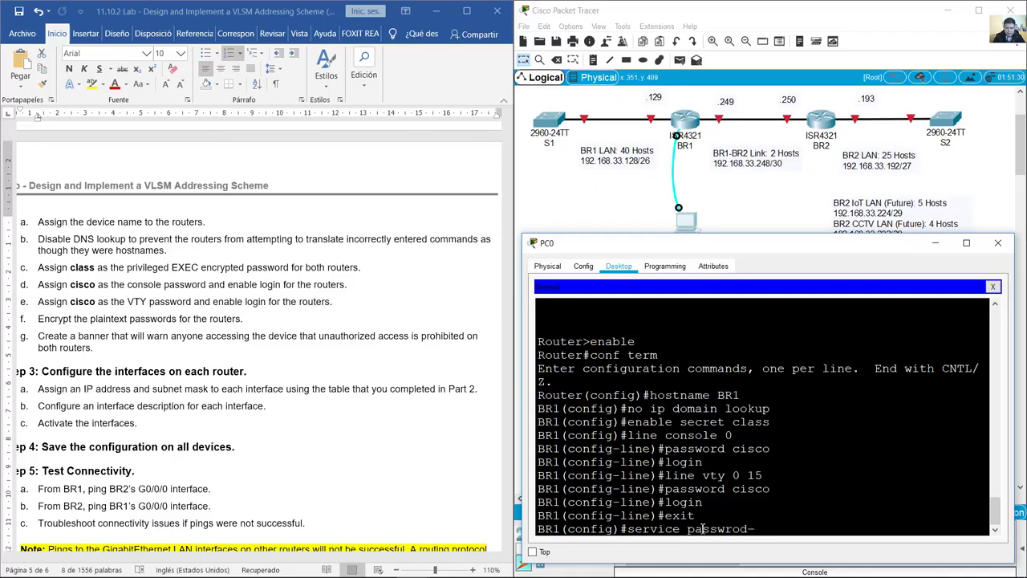
type("rd-encryption")
key("Return")
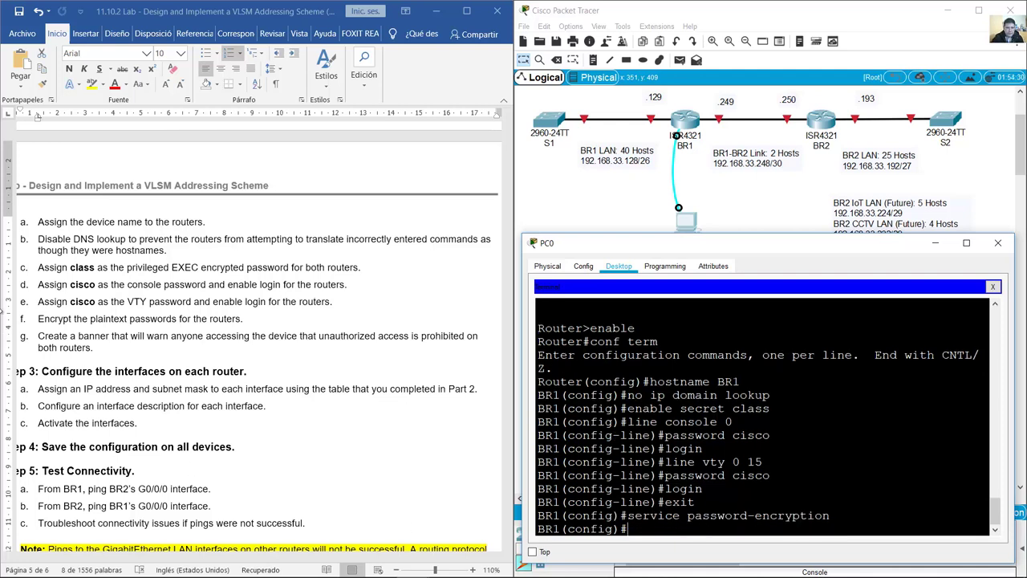
Step: Add the MOTD banner '#Unauthorized Access is Prohibited!#'
triple_click(96, 321)
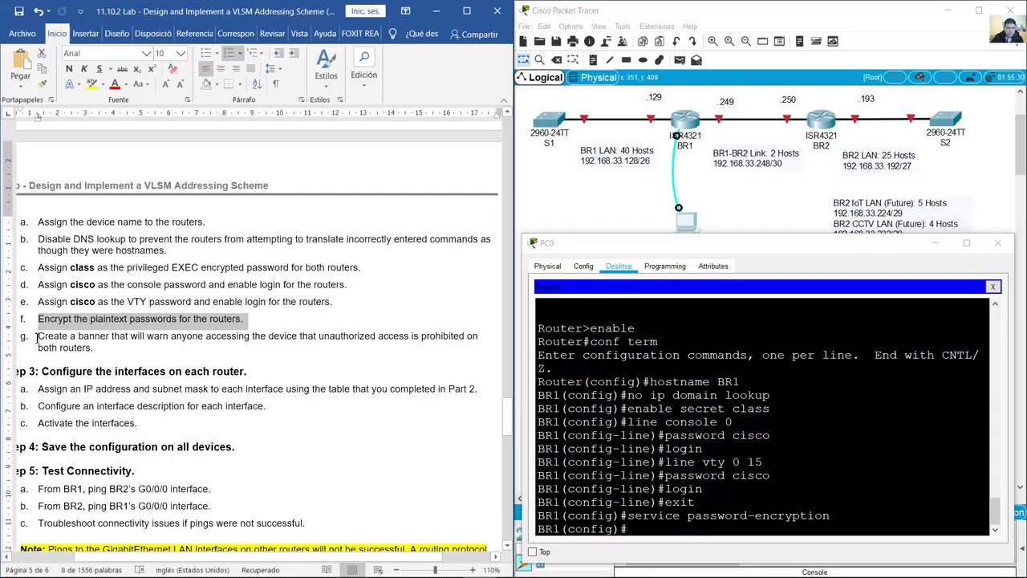
left_click_drag(37, 336, 93, 348)
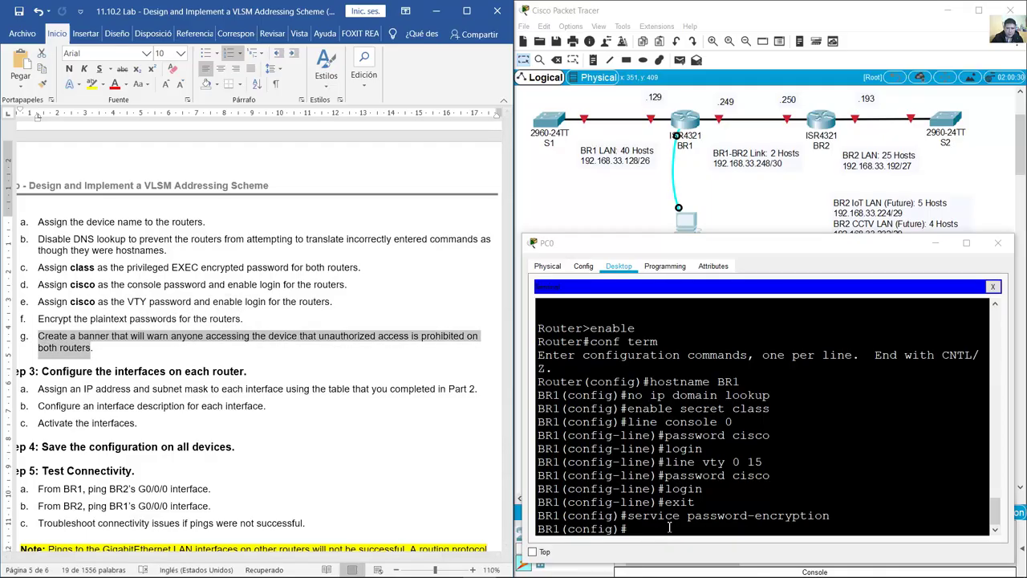
left_click(667, 528)
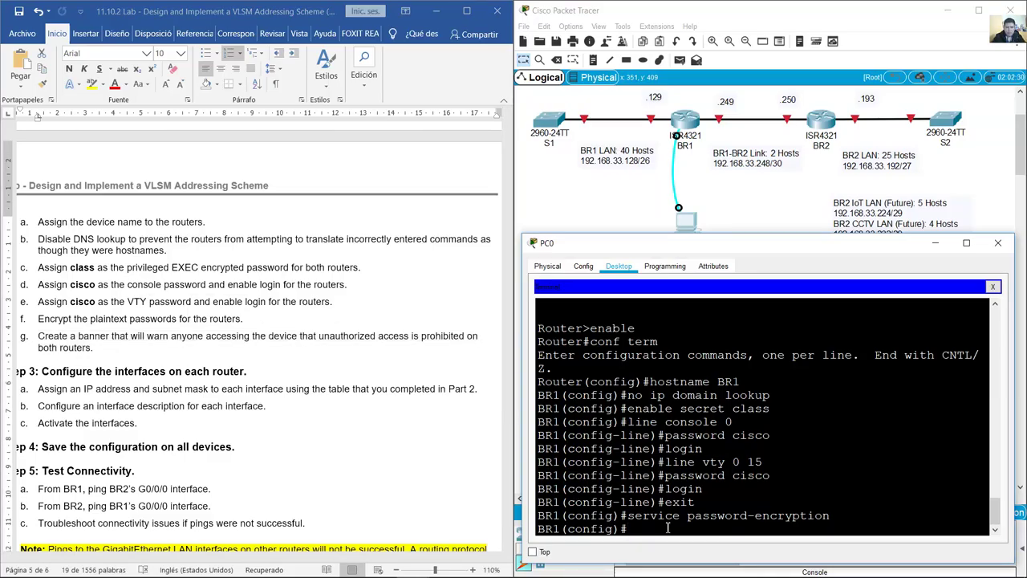
type("banner motd #Unuath")
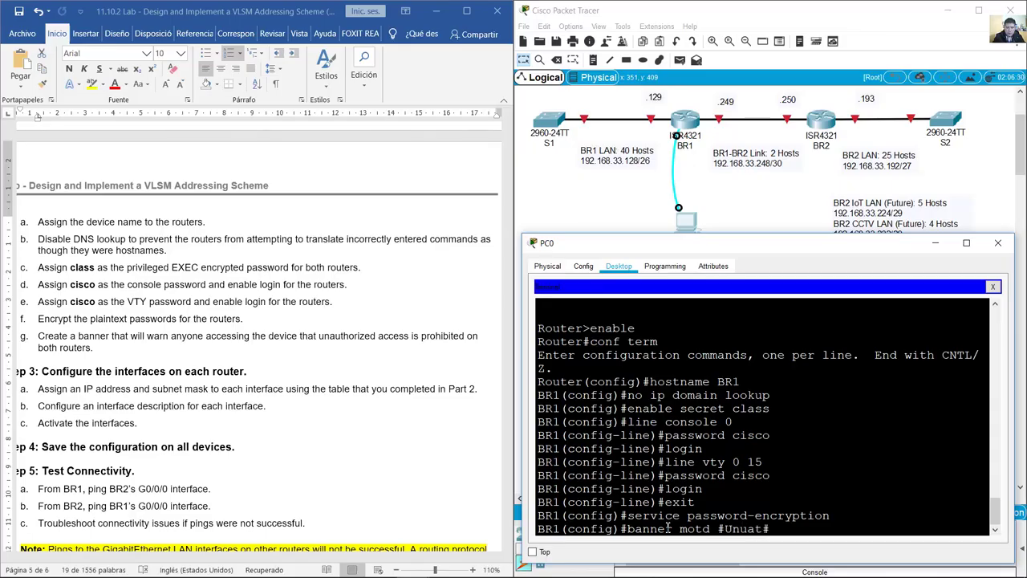
key("BackSpace")
key("BackSpace")
key("BackSpace")
key("BackSpace")
type("authorized Access is Prohibited!")
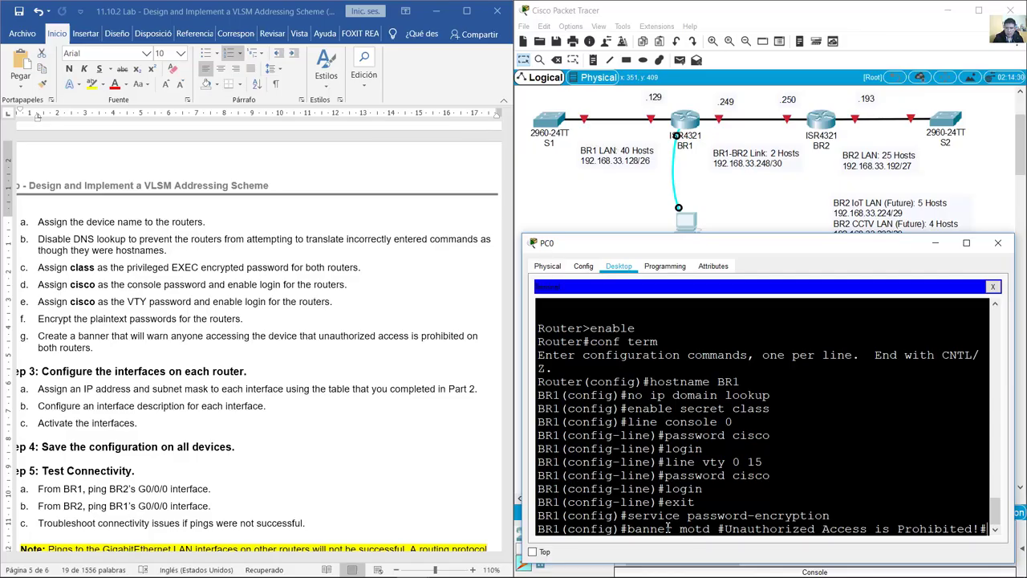
key("Return")
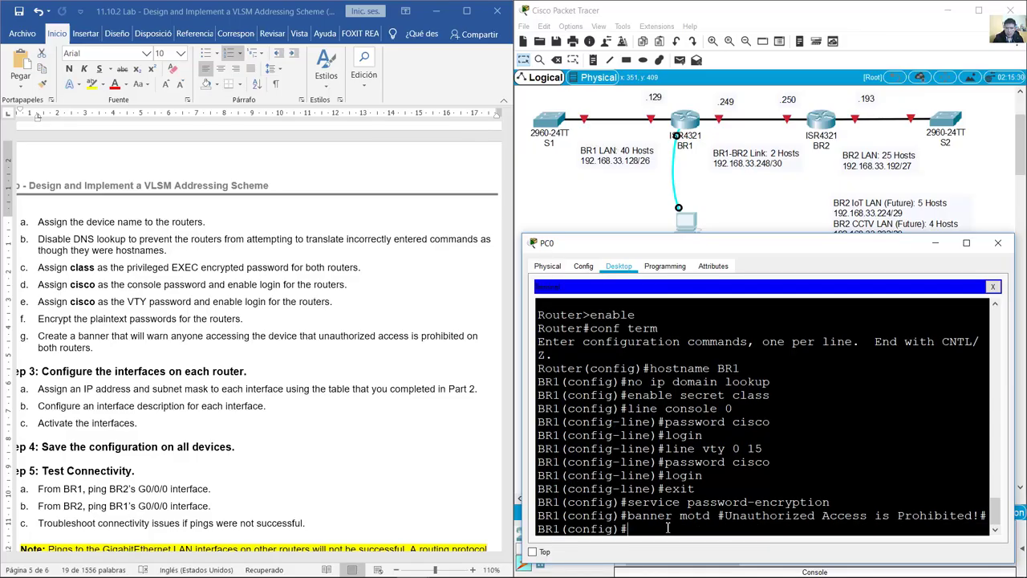
Step: Highlight the Step 3 interface tasks and the address table in the handout
triple_click(115, 346)
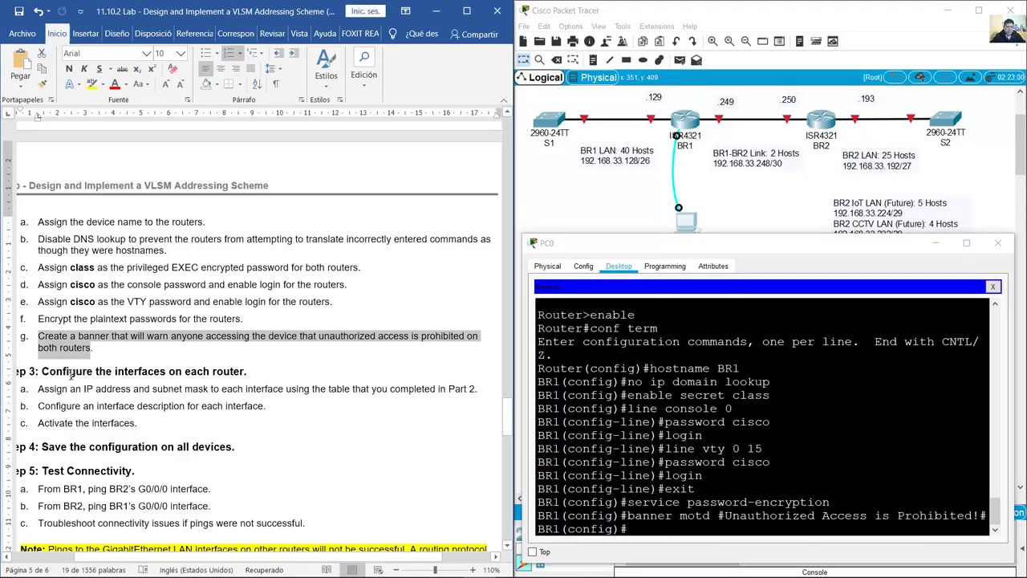
left_click_drag(51, 371, 246, 372)
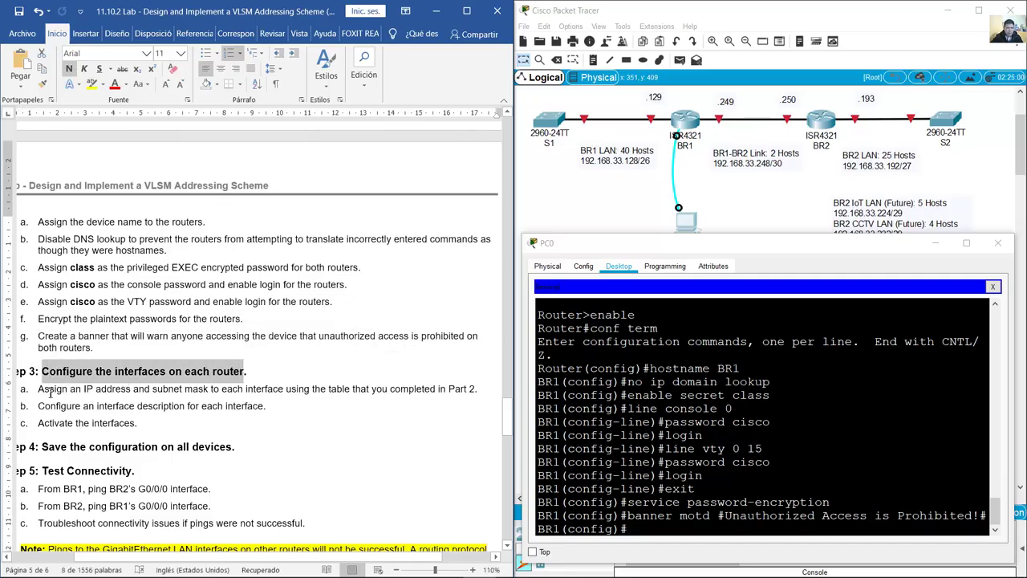
left_click_drag(38, 388, 476, 391)
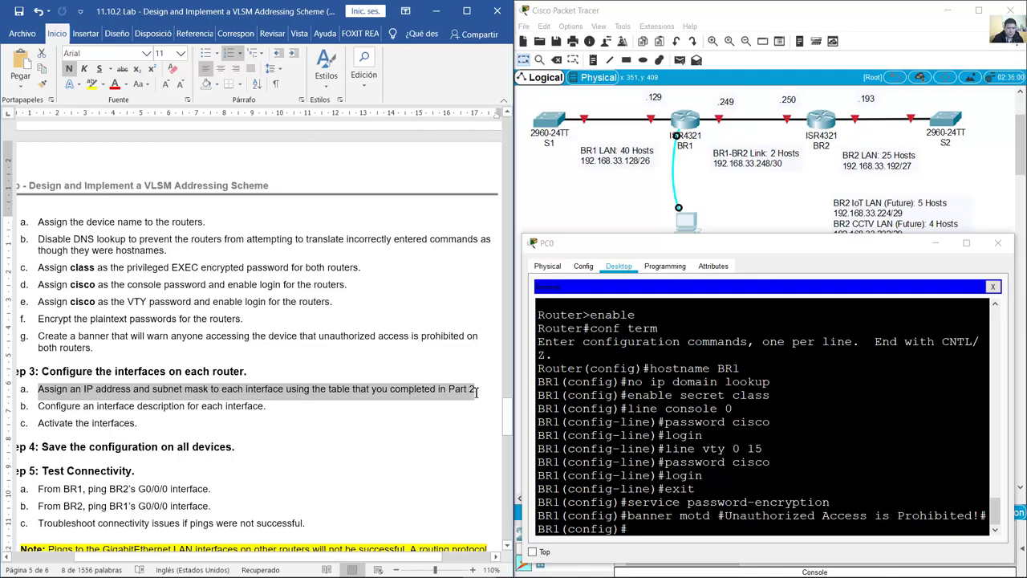
scroll(476, 392, "up", 8)
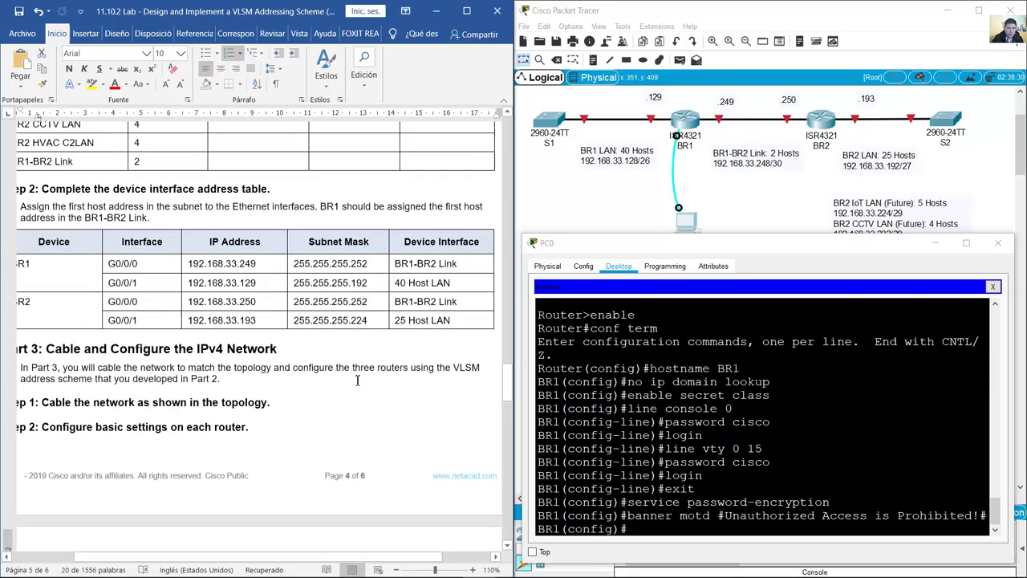
left_click_drag(51, 347, 481, 432)
Step: Show the full topology and pick out BR1's G0/0/1 address 192.168.33.129/255.255.255.192
left_click(981, 160)
left_click_drag(967, 189, 553, 115)
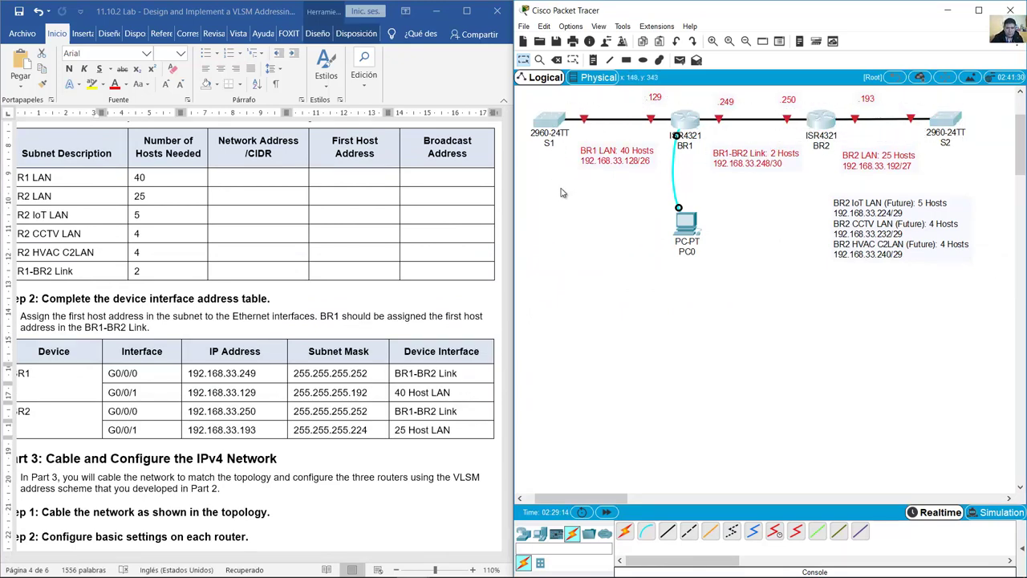
left_click(678, 220)
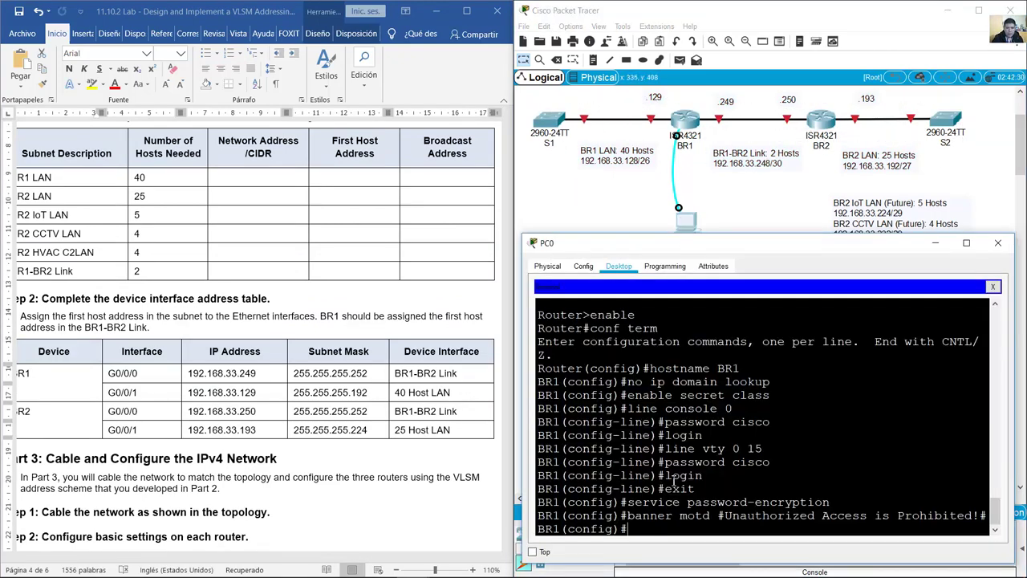
left_click(689, 97)
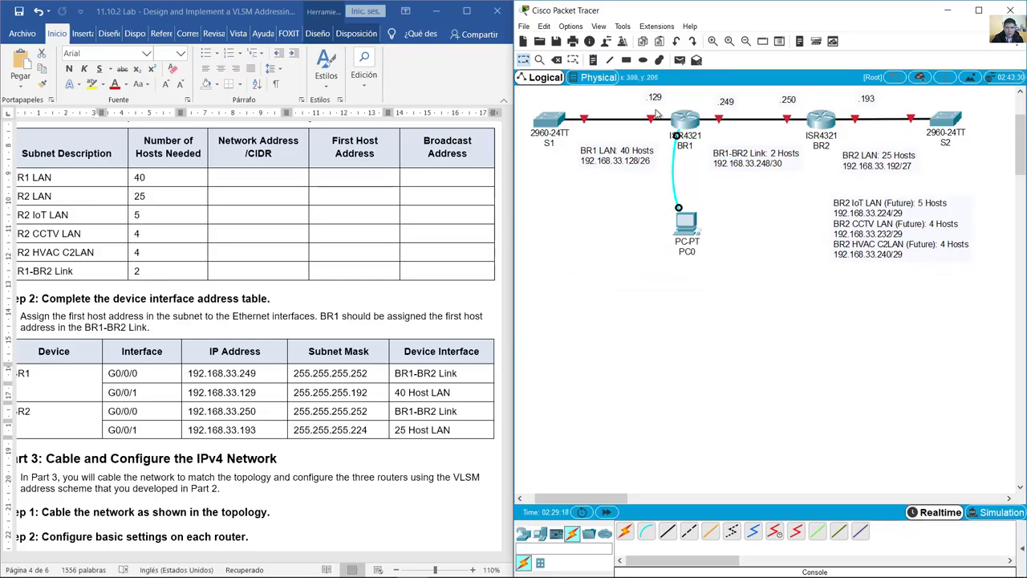
mouse_move(652, 120)
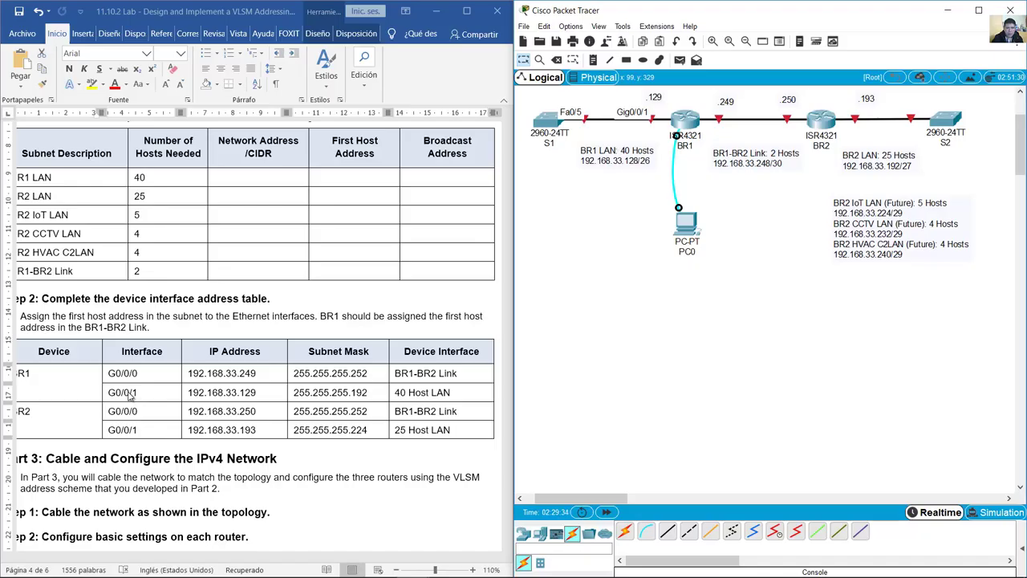
left_click_drag(120, 393, 207, 397)
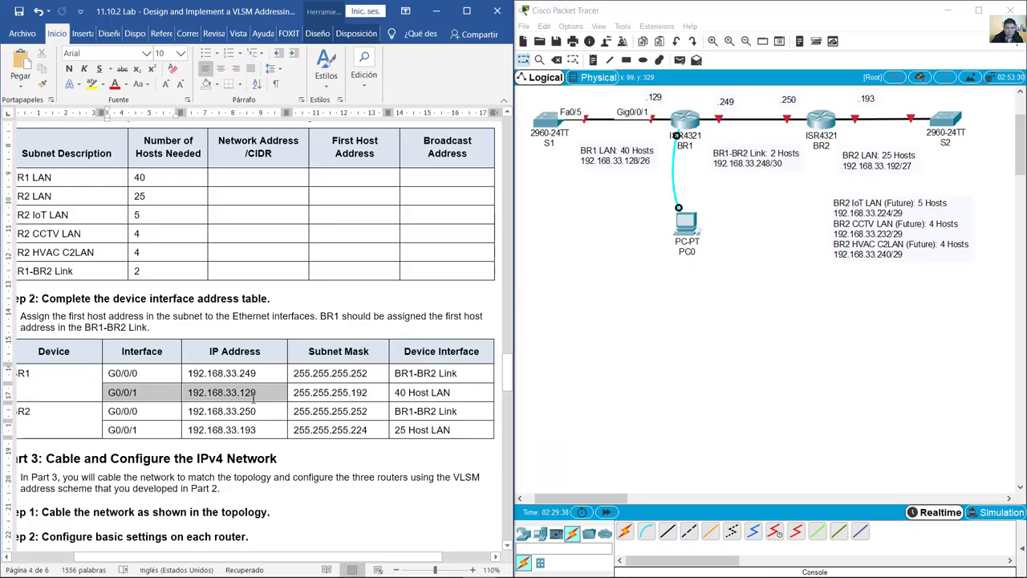
left_click_drag(294, 393, 311, 392)
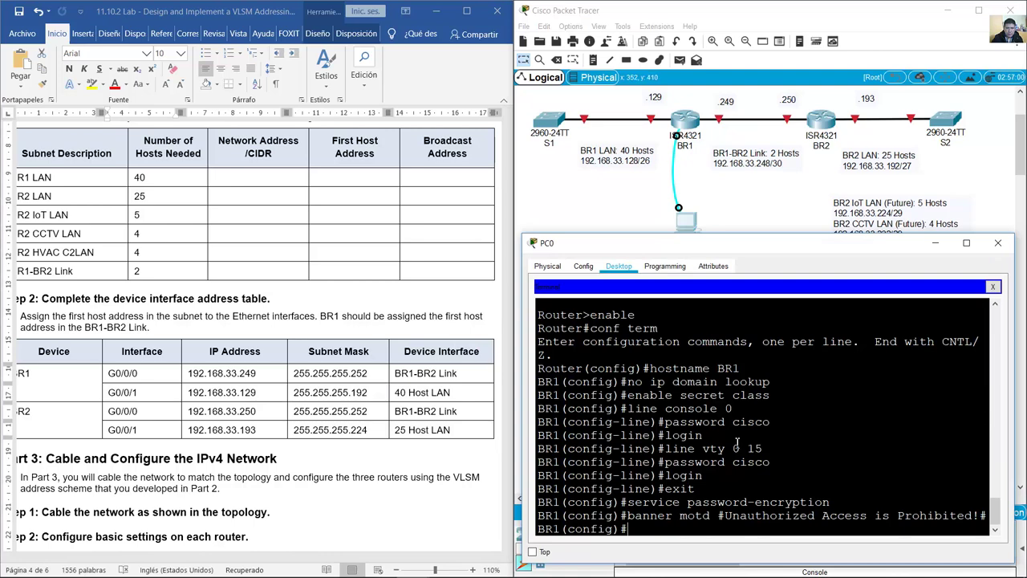
Step: Enter interface g0/0/1 and assign ip address 192.168.33.129 255.255.255.192
left_click(737, 442)
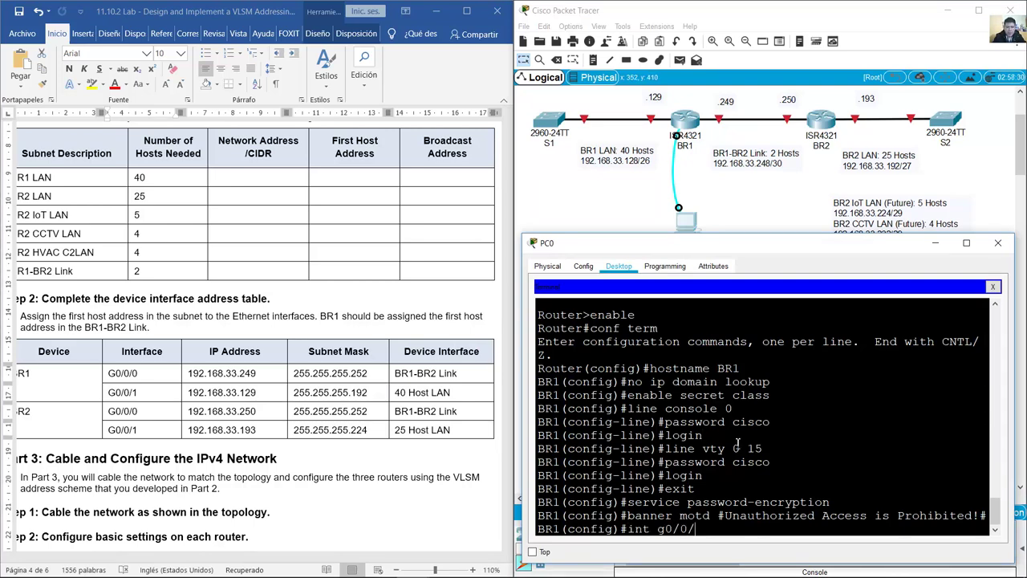
type("1")
key("Return")
type("ip addres 192.168.")
key("BackSpace")
key("BackSpace")
key("BackSpace")
key("BackSpace")
type("168.33.12")
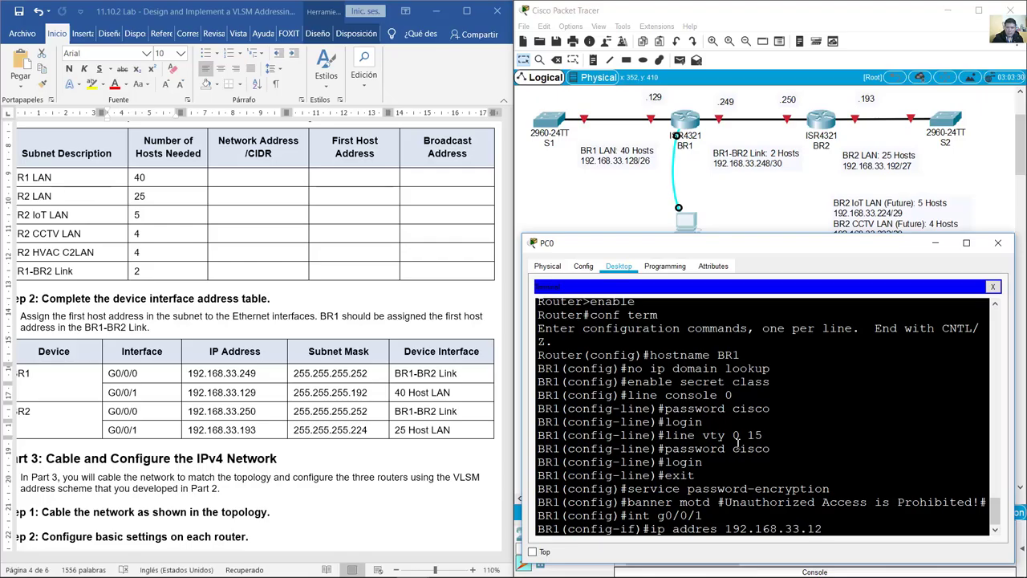
type("9")
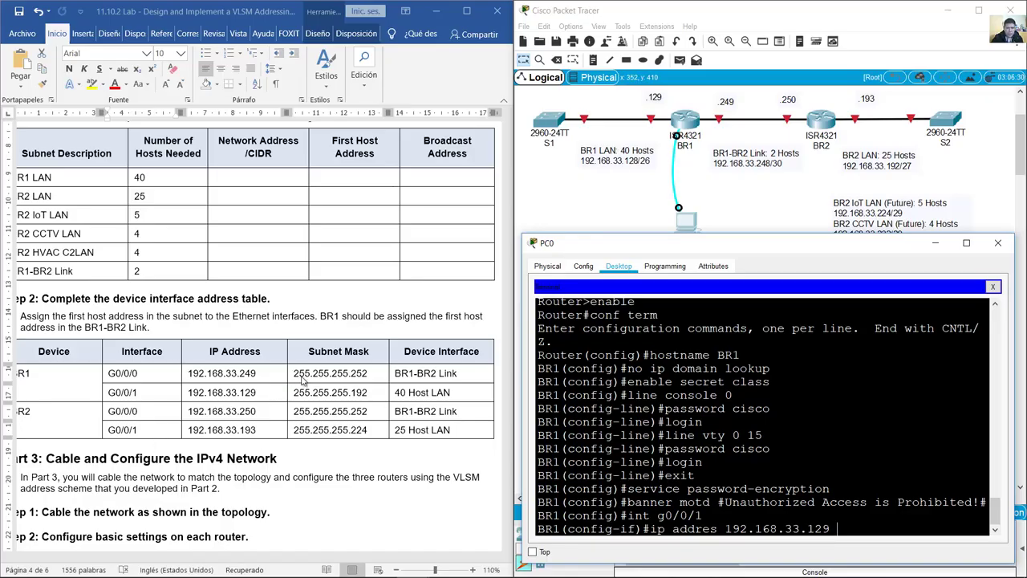
left_click(311, 383)
left_click_drag(294, 393, 367, 402)
left_click(876, 530)
type("2")
type("55.255.2")
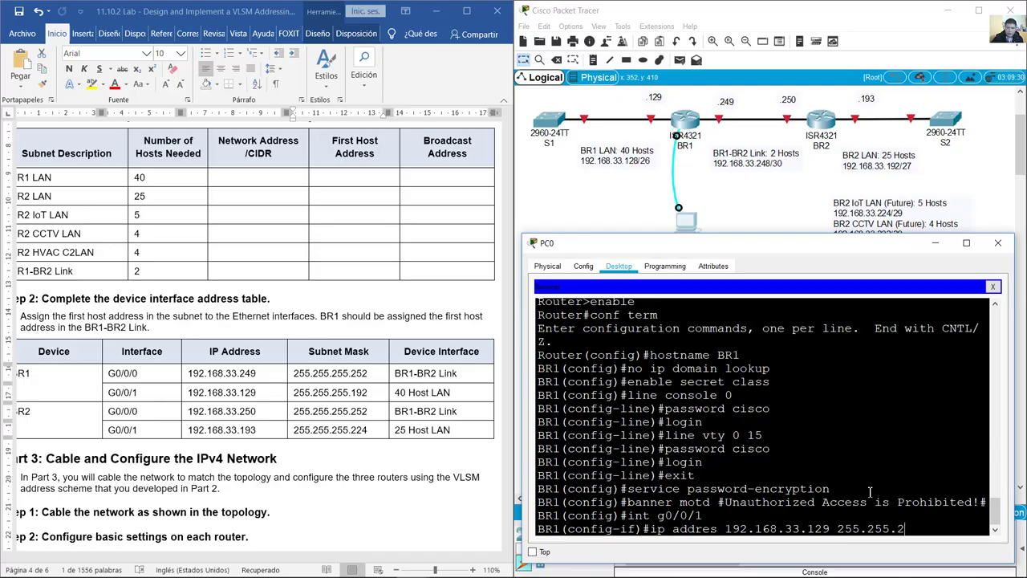
type("55.192")
key("Return")
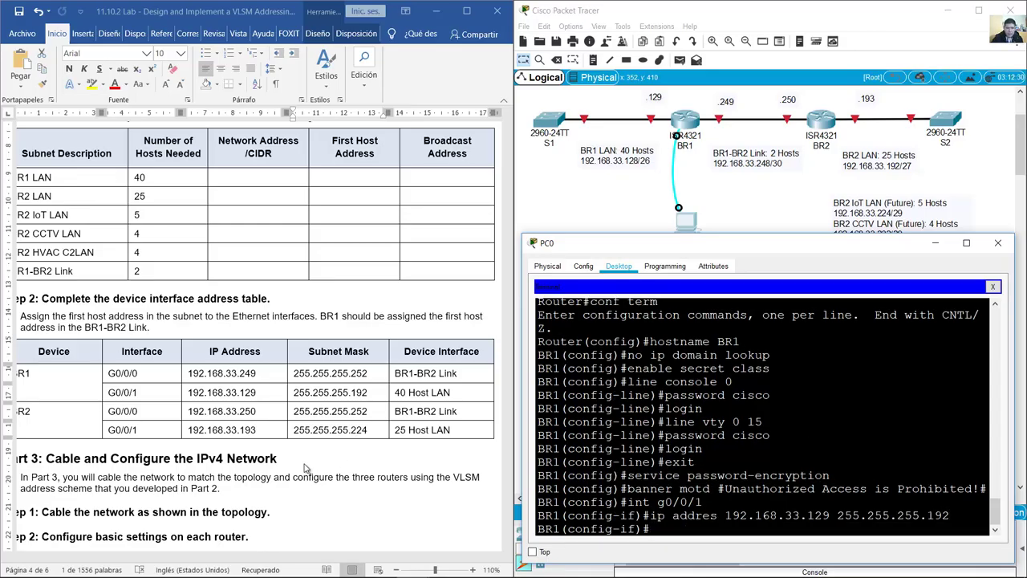
left_click(306, 464)
left_click(306, 463)
scroll(257, 450, "down", 10)
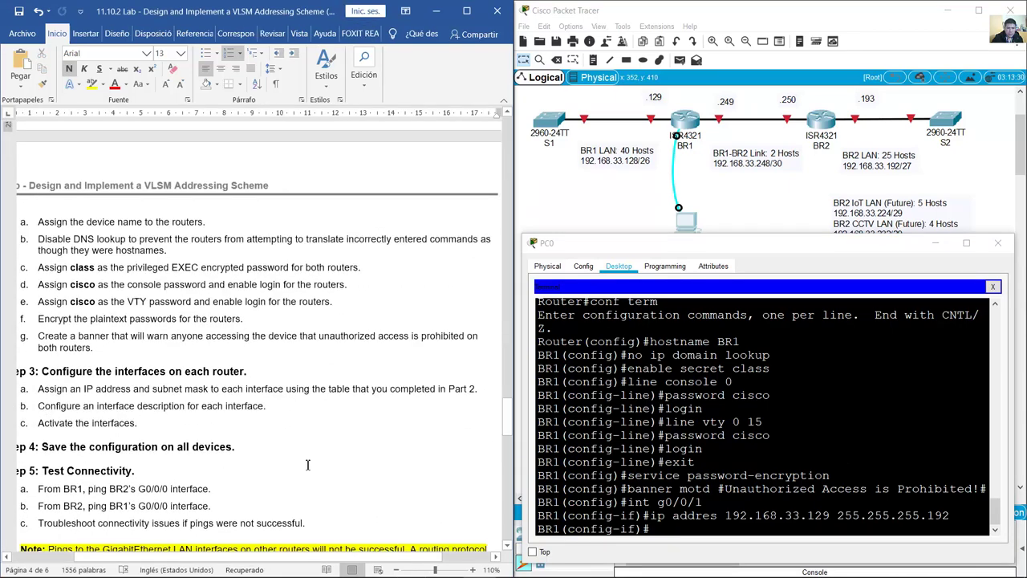
Step: Add the description BR1 LAN to G0/0/1
scroll(203, 442, "up", 3)
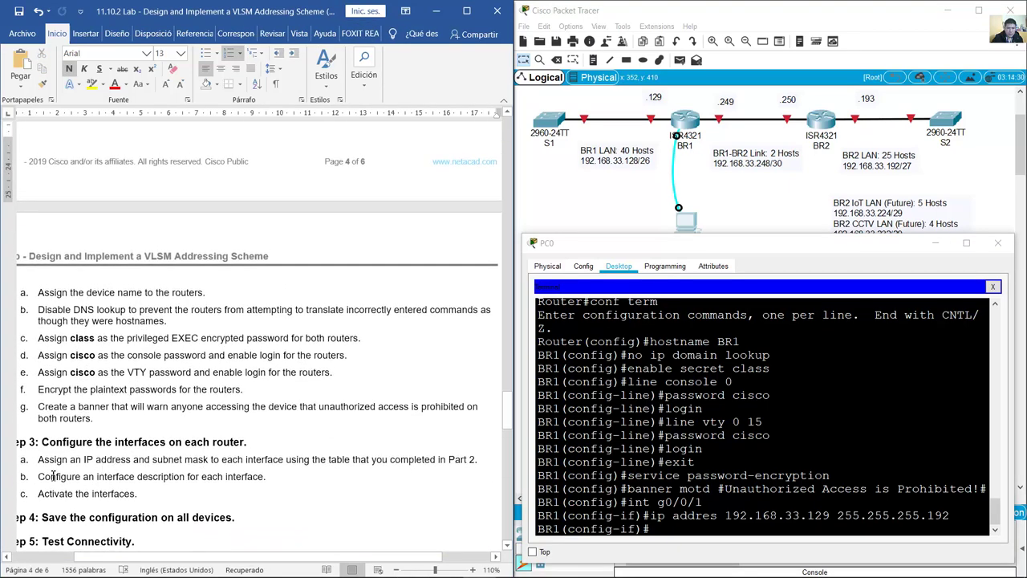
left_click_drag(55, 477, 280, 485)
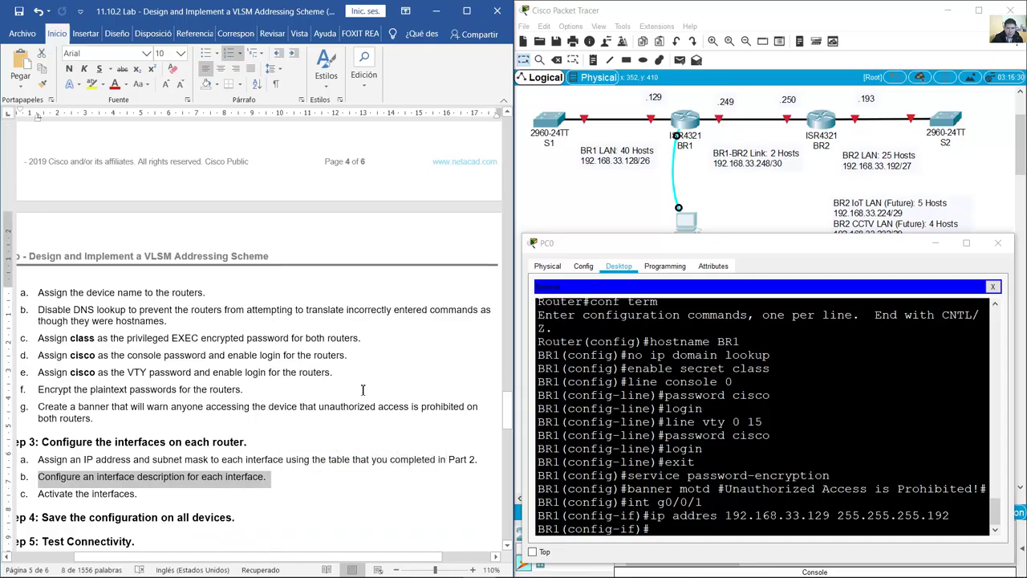
scroll(362, 390, "up", 6)
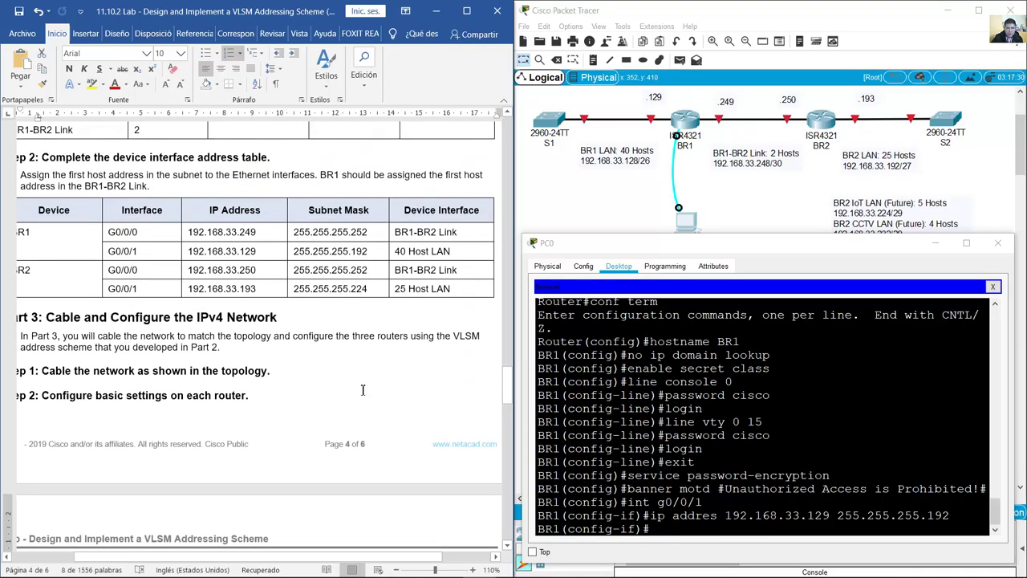
left_click(660, 532)
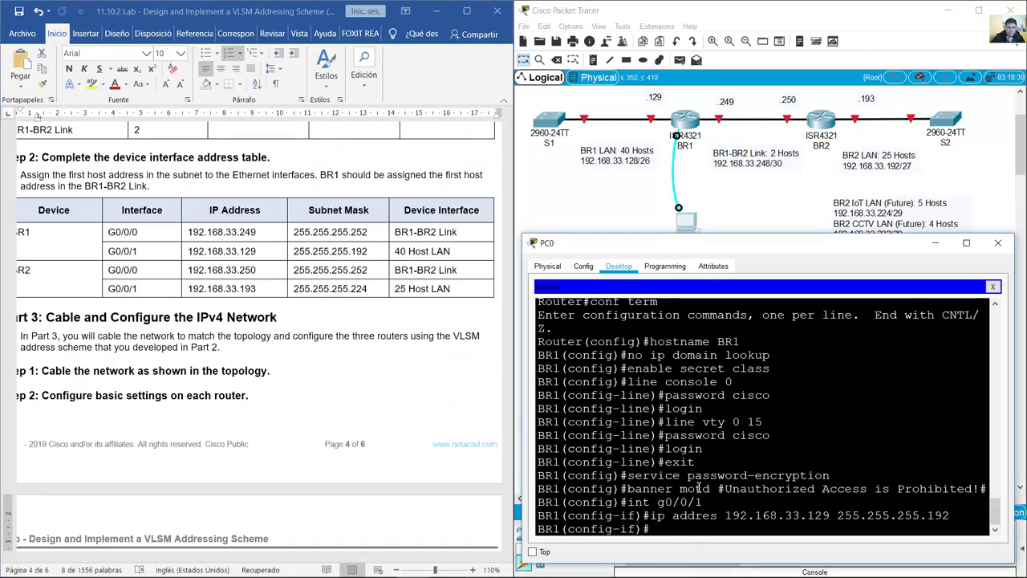
type("description")
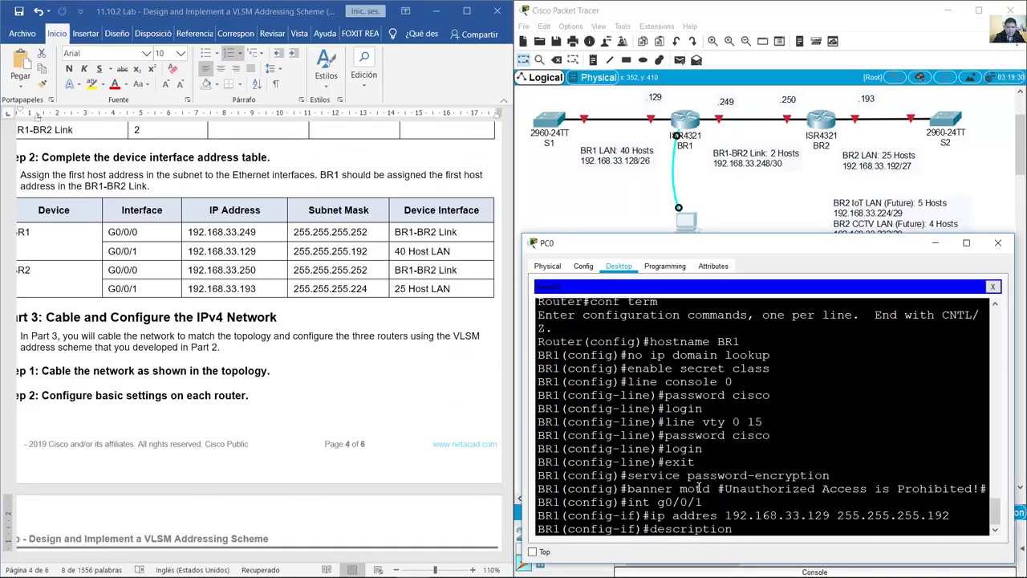
type(" BR!")
type("1 LAN")
key("Return")
Step: Enable G0/0/1 with 'no shutdown'
left_click(276, 412)
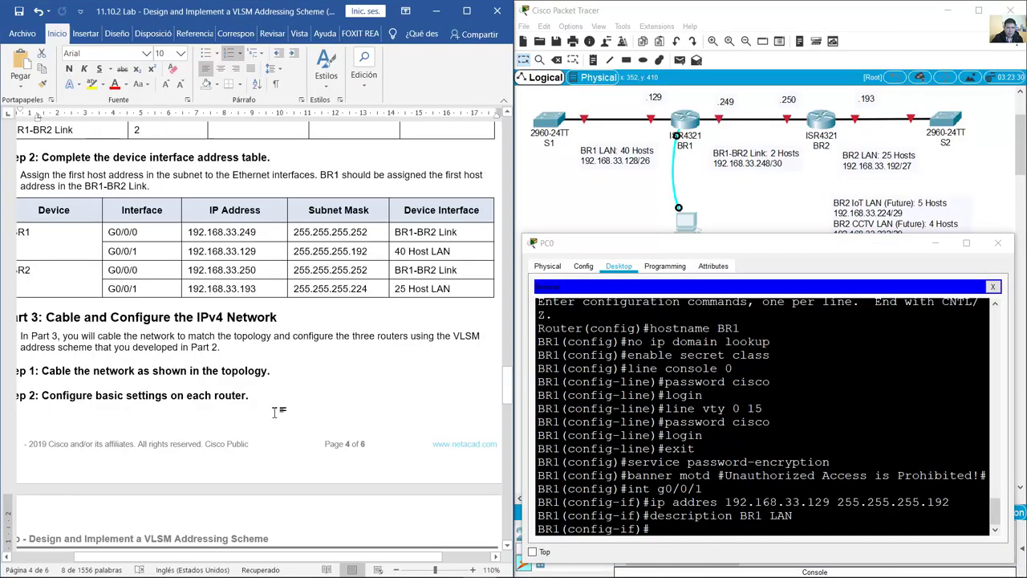
scroll(276, 412, "down", 5)
scroll(276, 412, "down", 4)
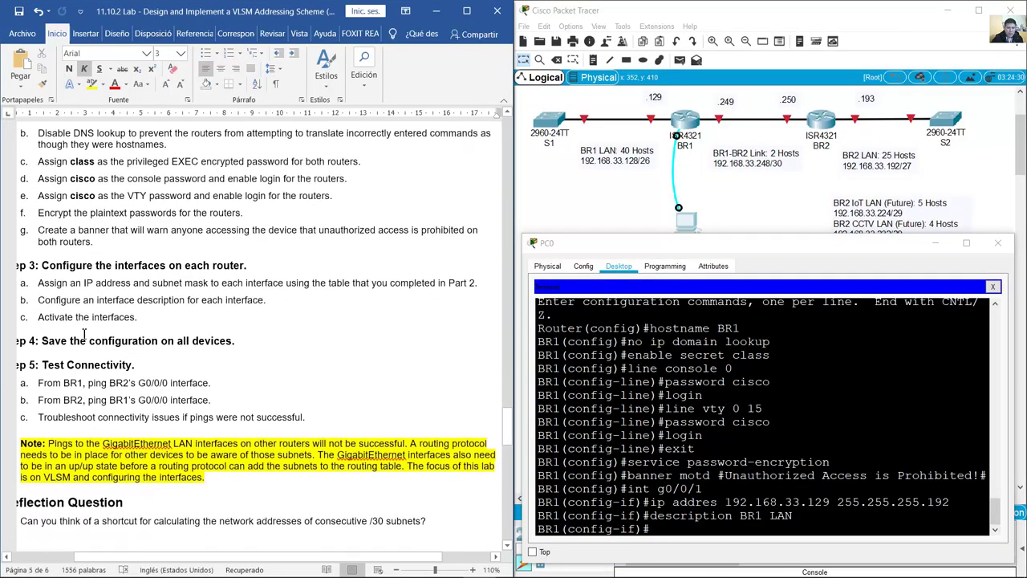
left_click_drag(40, 324, 143, 321)
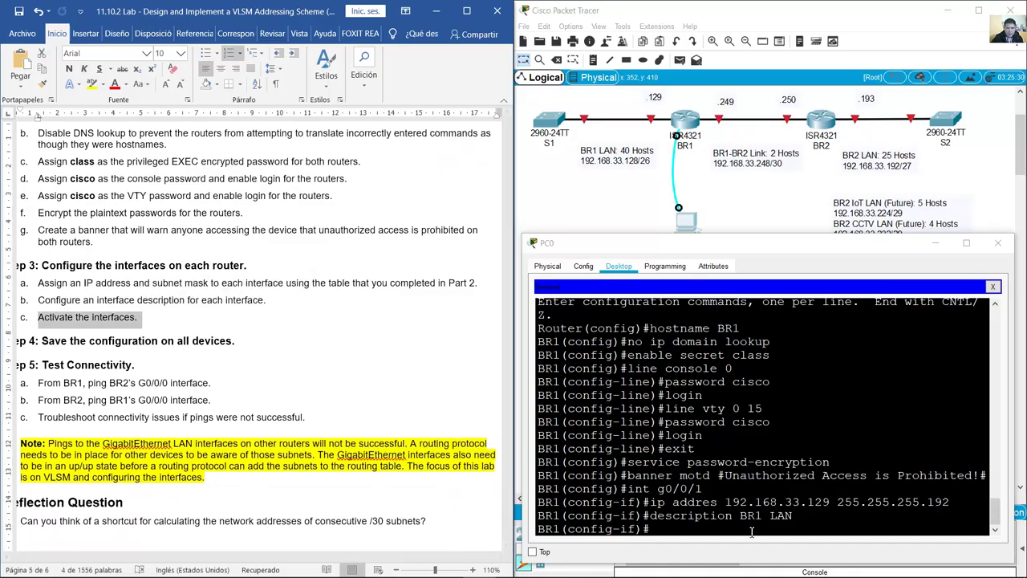
left_click(807, 453)
type("no s")
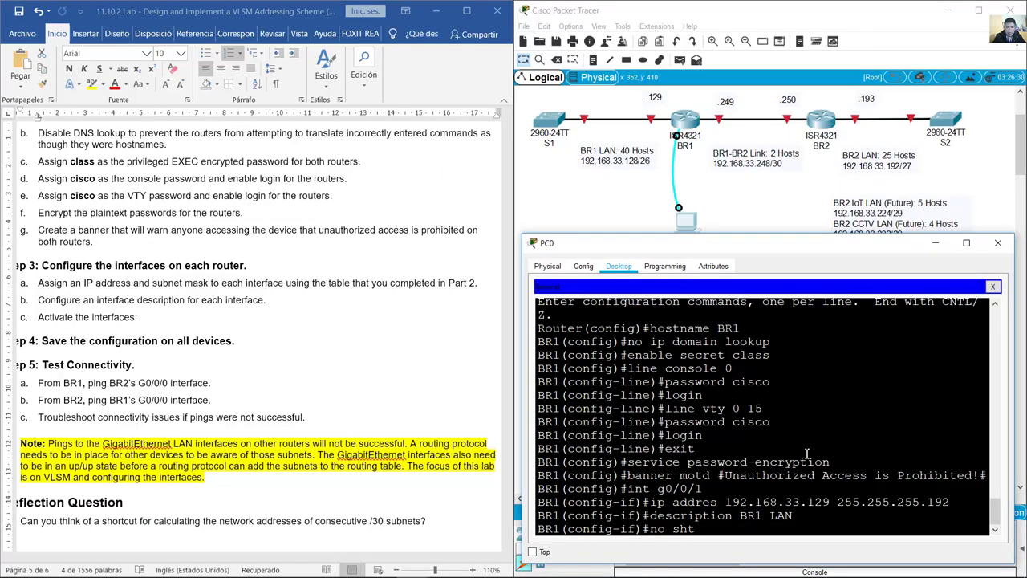
type("hutdown")
key("Return")
key("Return")
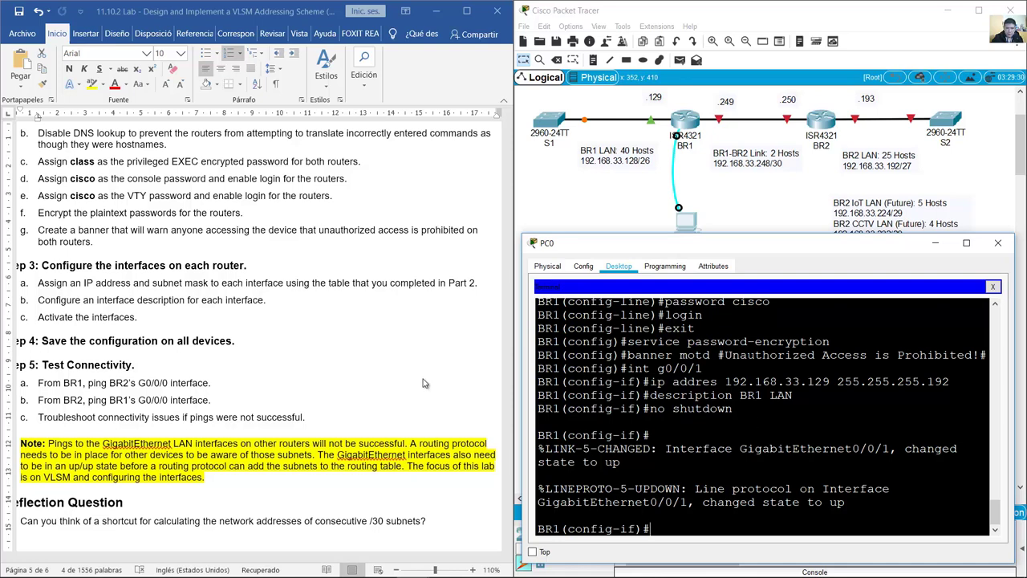
Step: Pick out BR1's G0/0/0 address and subnet mask in the handout's address table
scroll(426, 383, "up", 9)
scroll(425, 384, "up", 3)
left_click(131, 306)
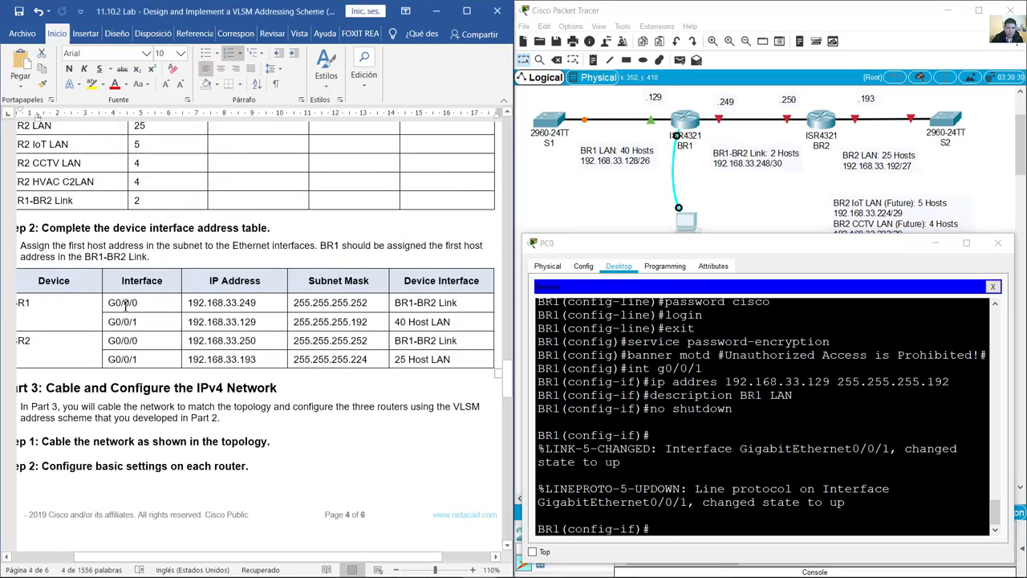
left_click_drag(126, 302, 299, 301)
left_click_drag(360, 301, 377, 303)
left_click(736, 200)
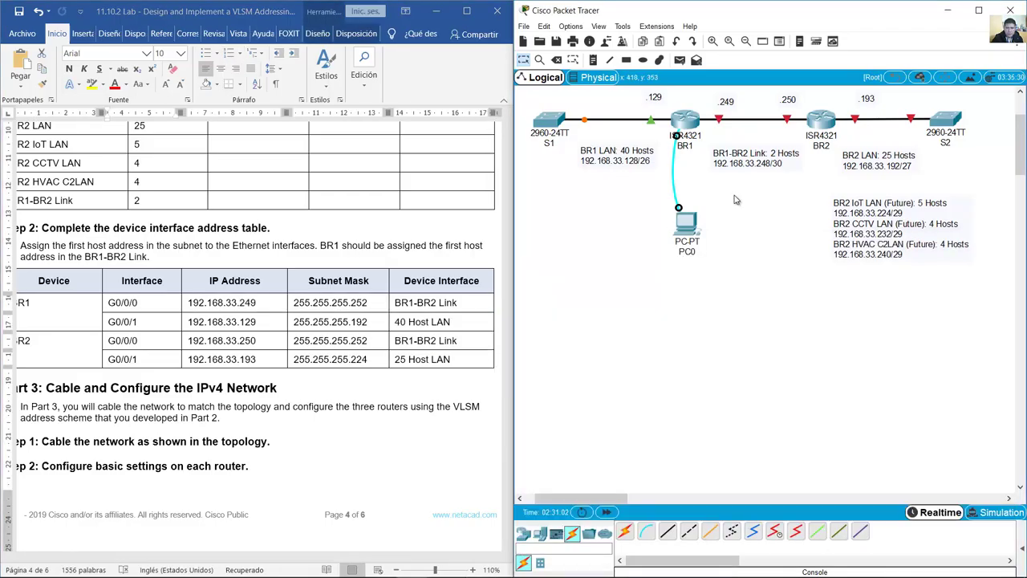
mouse_move(720, 119)
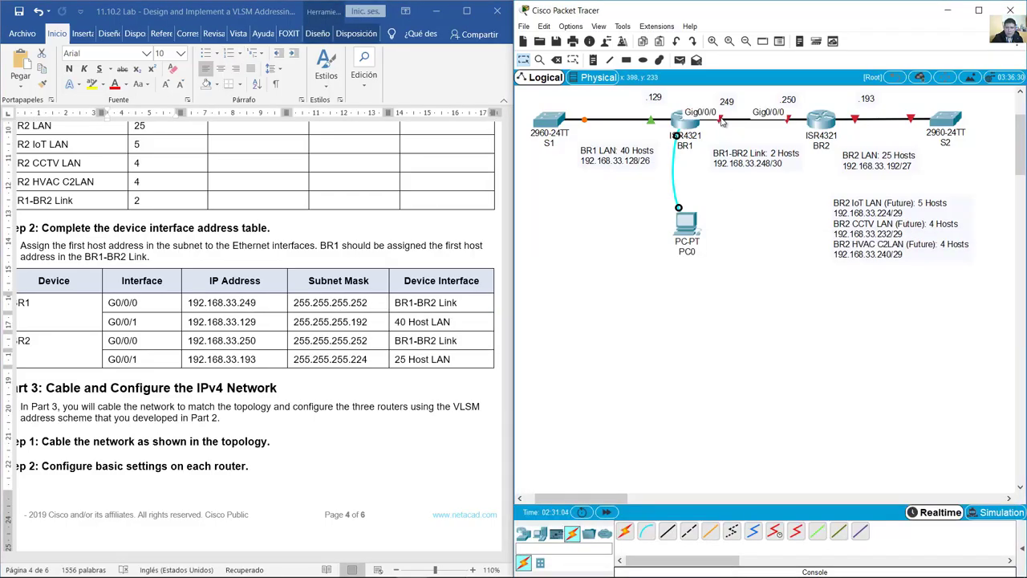
double_click(725, 101)
left_click(739, 122)
double_click(759, 154)
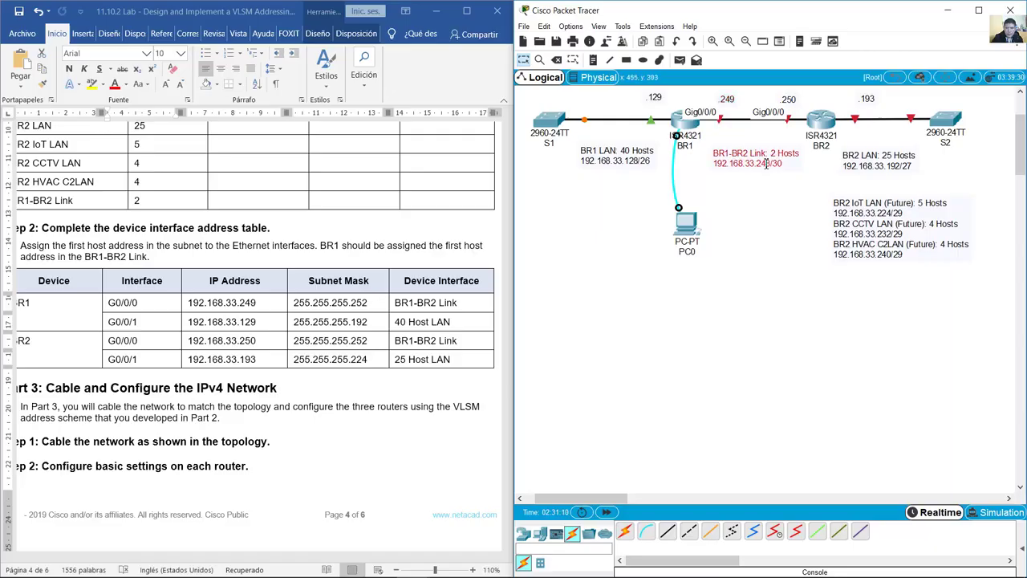
left_click_drag(758, 159, 769, 159)
left_click(768, 181)
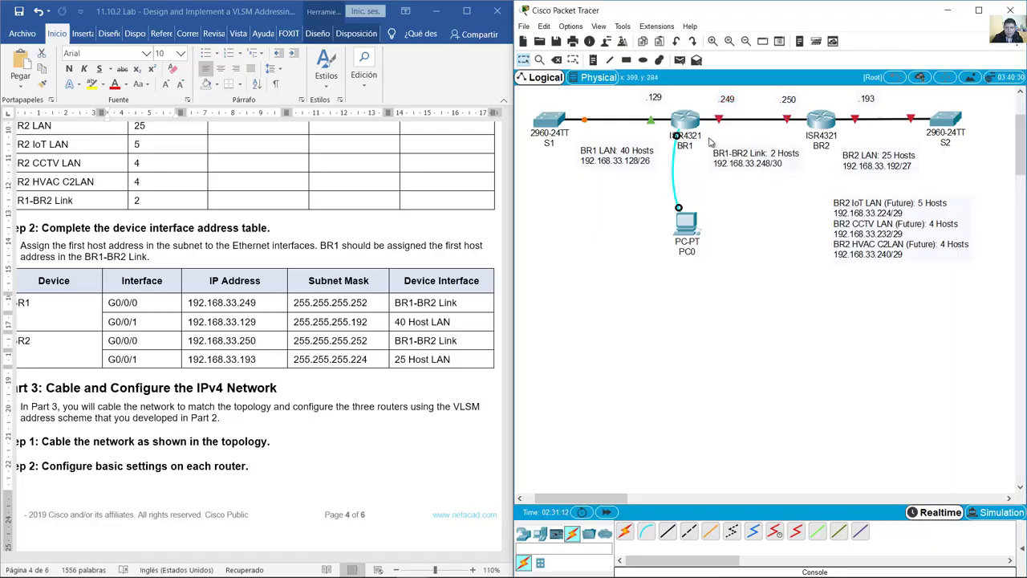
left_click(688, 216)
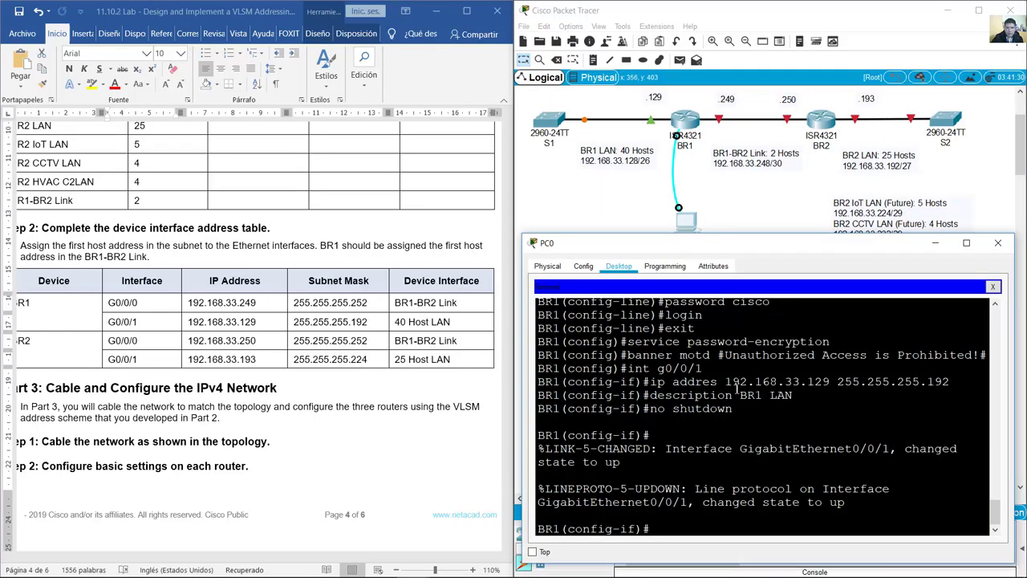
Step: Under interface g0/0/0, assign IP address 192.168.33.249 with mask 255.255.255.252
type("int g0/0/0")
key("Return")
key("Up")
key("Up")
key("Up")
key("Up")
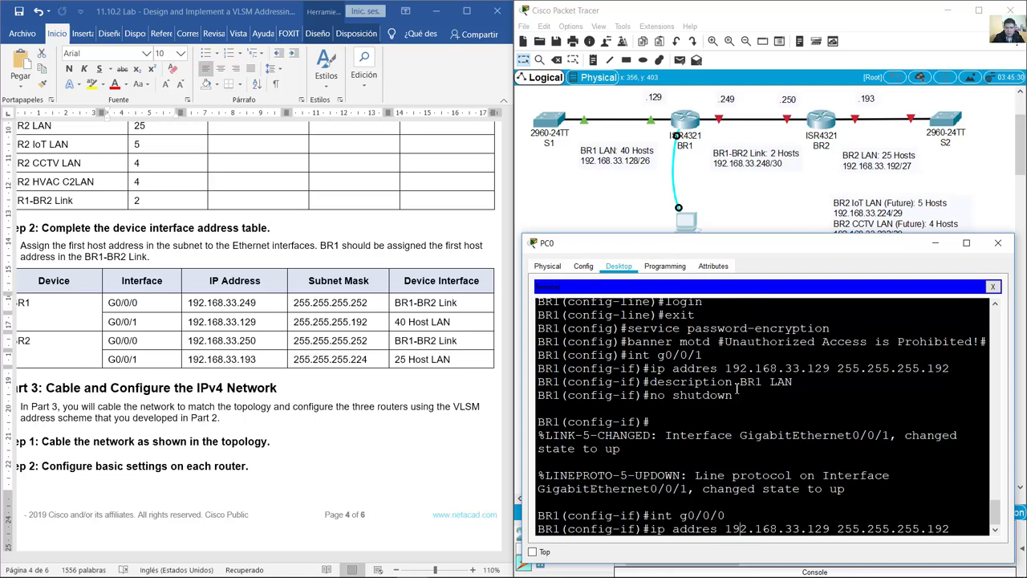
type("s")
key("Right")
key("Right")
key("Right")
key("Right")
key("Right")
key("Right")
key("Right")
key("Right")
key("Right")
key("Right")
key("Right")
key("Right")
key("Right")
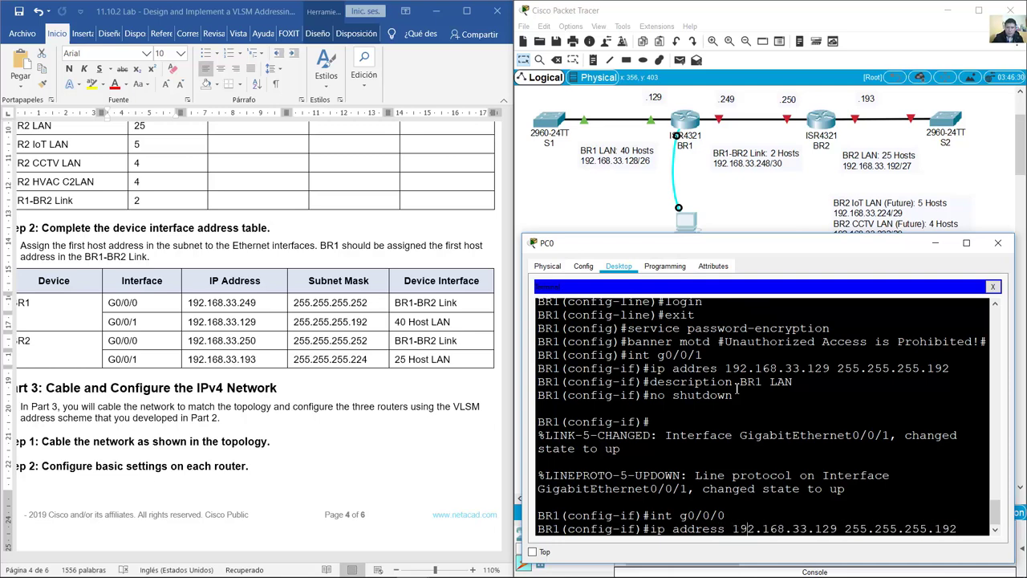
key("BackSpace")
key("BackSpace")
key("BackSpace")
type("249")
key("BackSpace")
key("BackSpace")
key("BackSpace")
type("25")
key("Return")
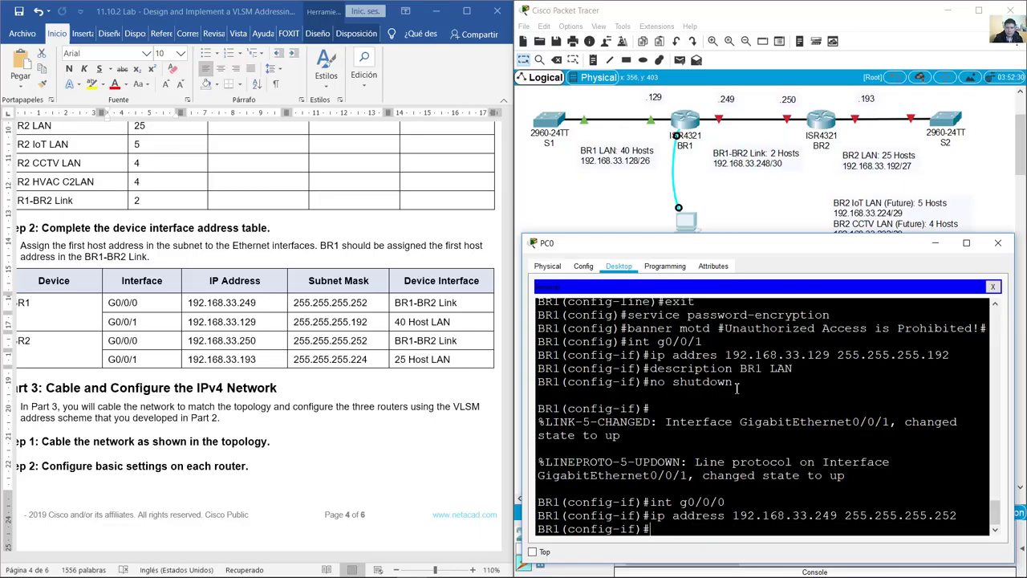
Step: Describe G0/0/0 as BR1-BR2 LINK and bring the interface up with no shutdown
type("description BR1 LAN")
key("BackSpace")
type("-BR2 LIN")
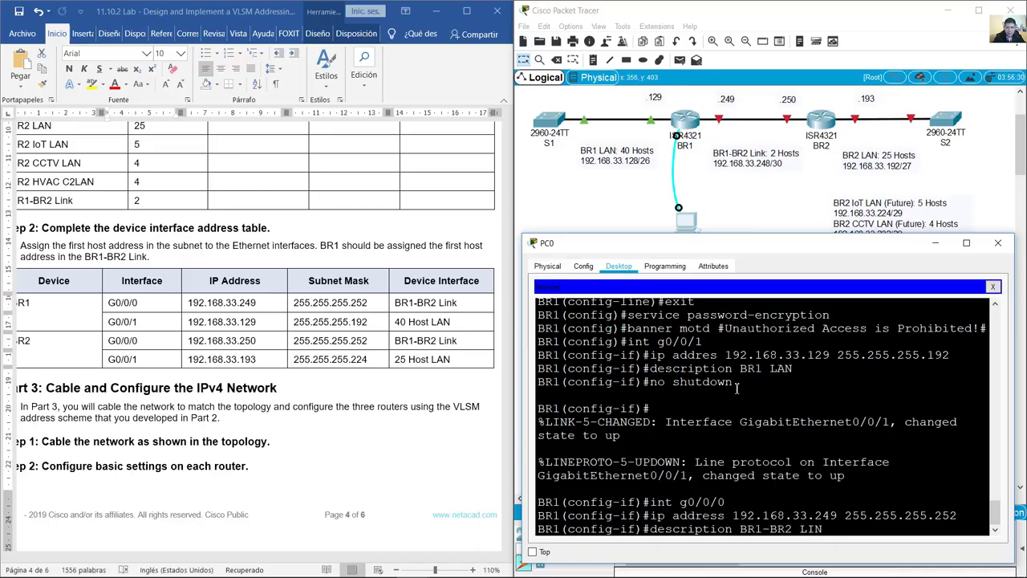
key("Return")
type("no shutdown")
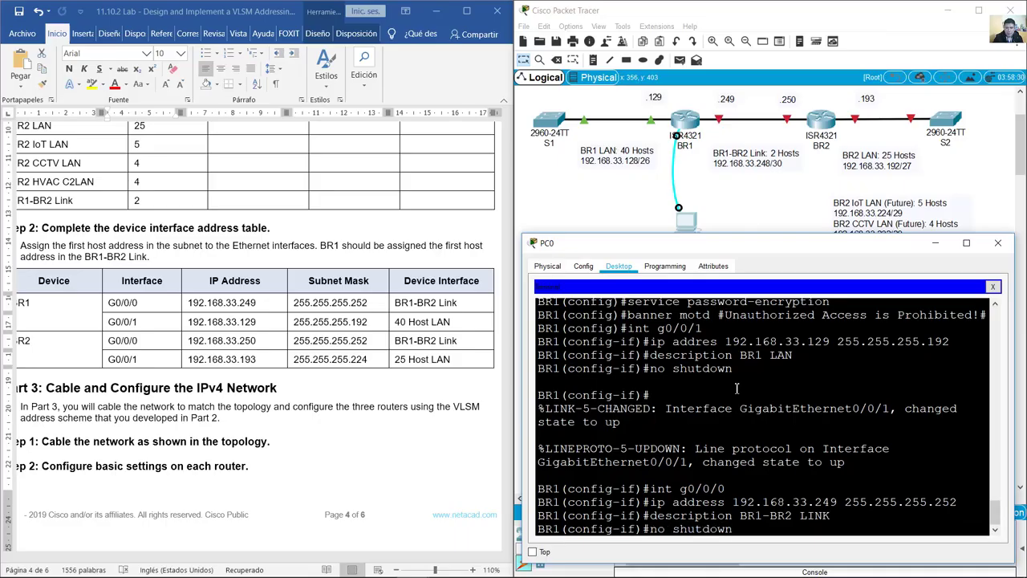
key("Return")
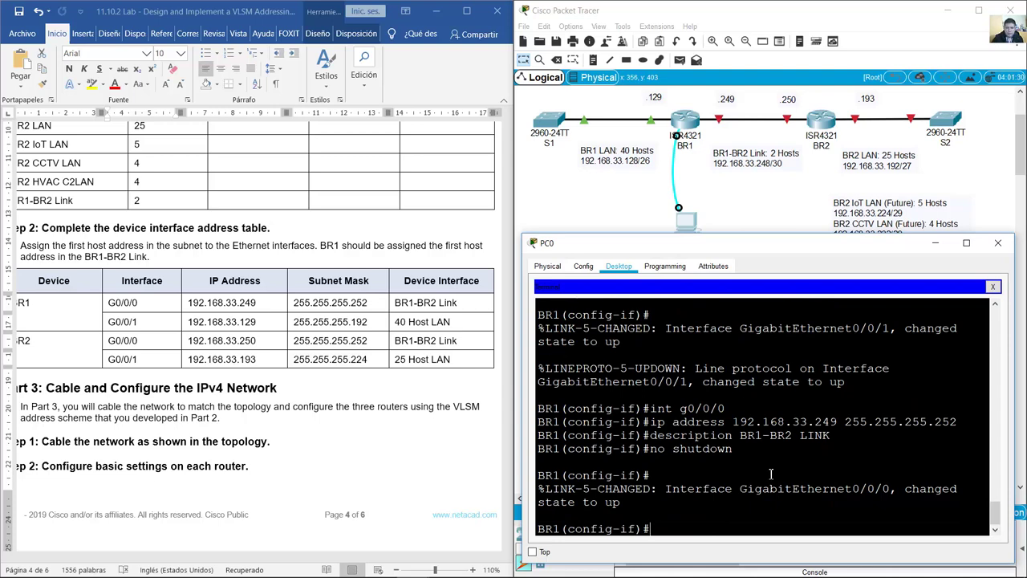
Step: Check BR1's G0/0/0 address-table row and the save-configuration step in the lab instructions
left_click_drag(108, 302, 385, 304)
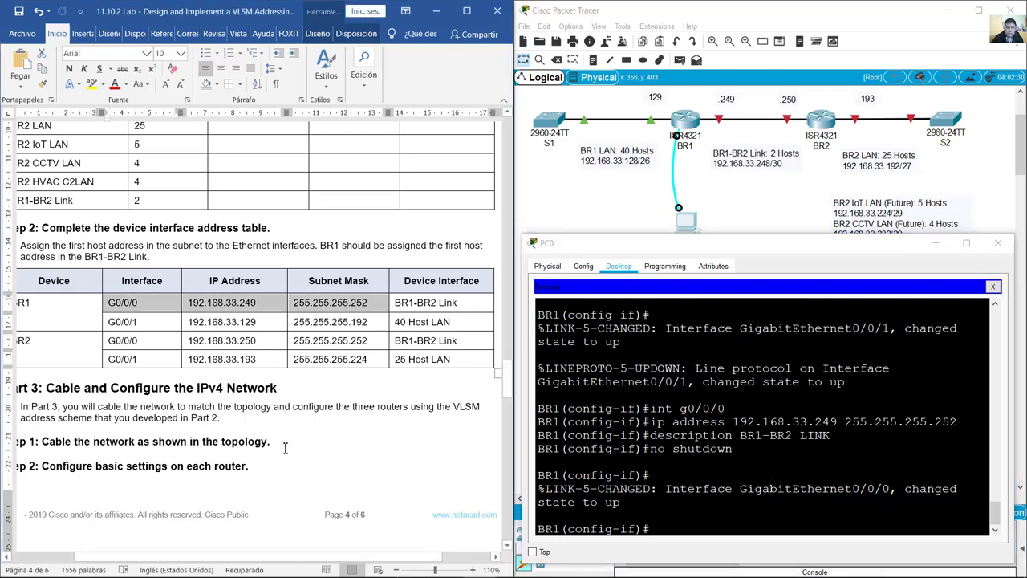
scroll(285, 448, "down", 12)
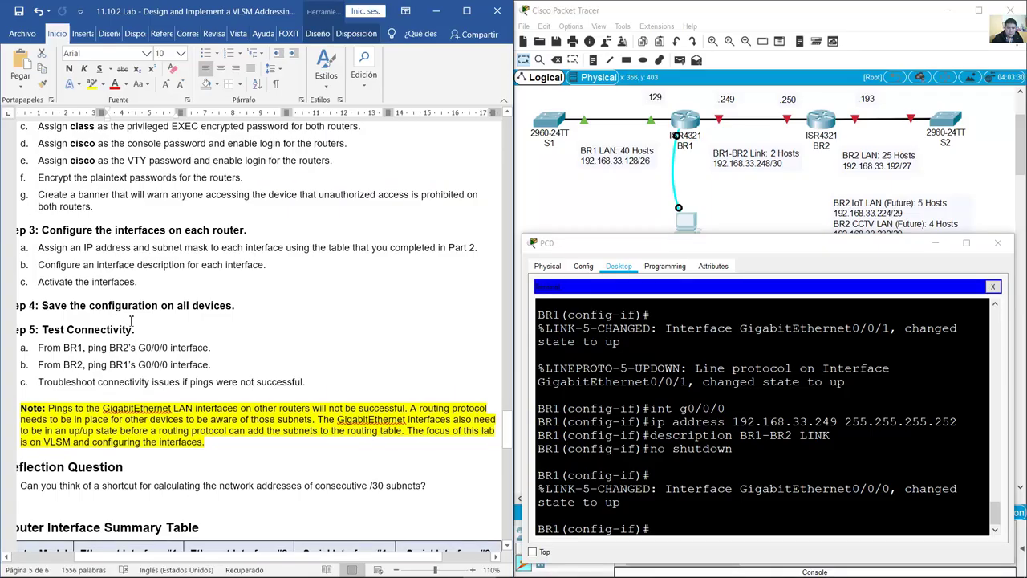
scroll(127, 321, "up", 1)
left_click_drag(43, 340, 209, 337)
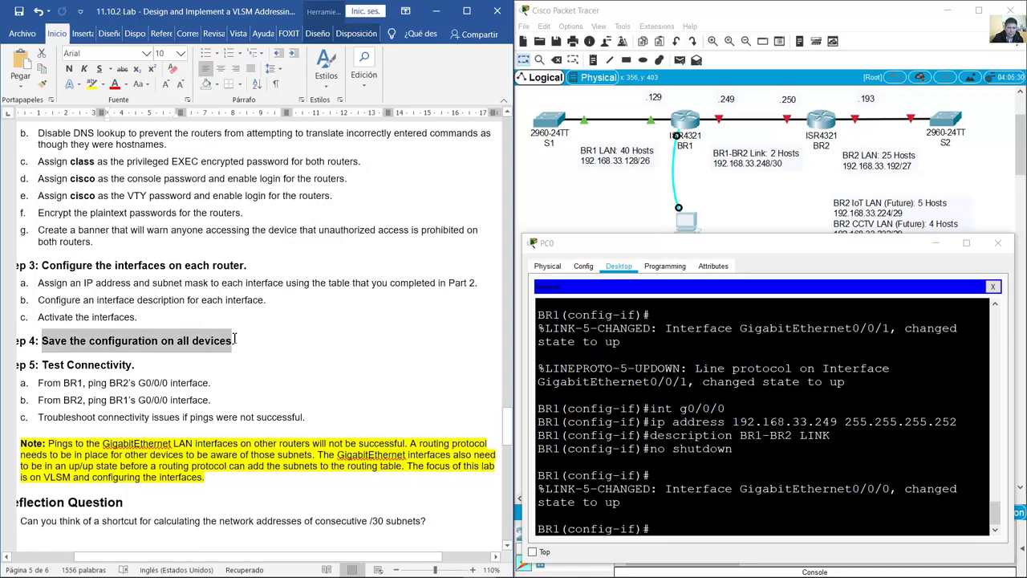
left_click(681, 523)
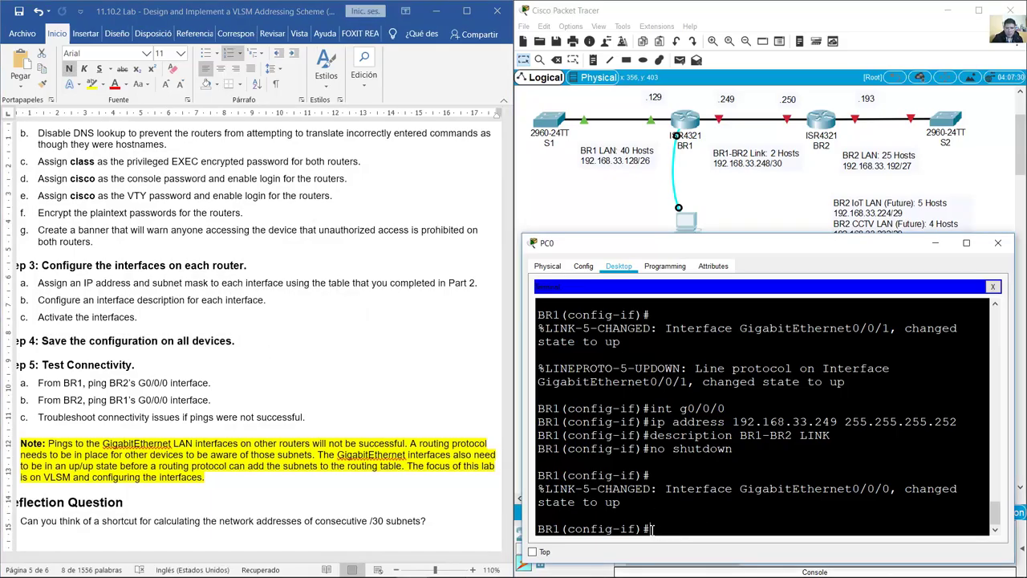
left_click_drag(641, 526, 621, 528)
Step: Exit interface and global configuration back to BR1's privileged EXEC prompt
left_click(667, 529)
type("exit")
key("Return")
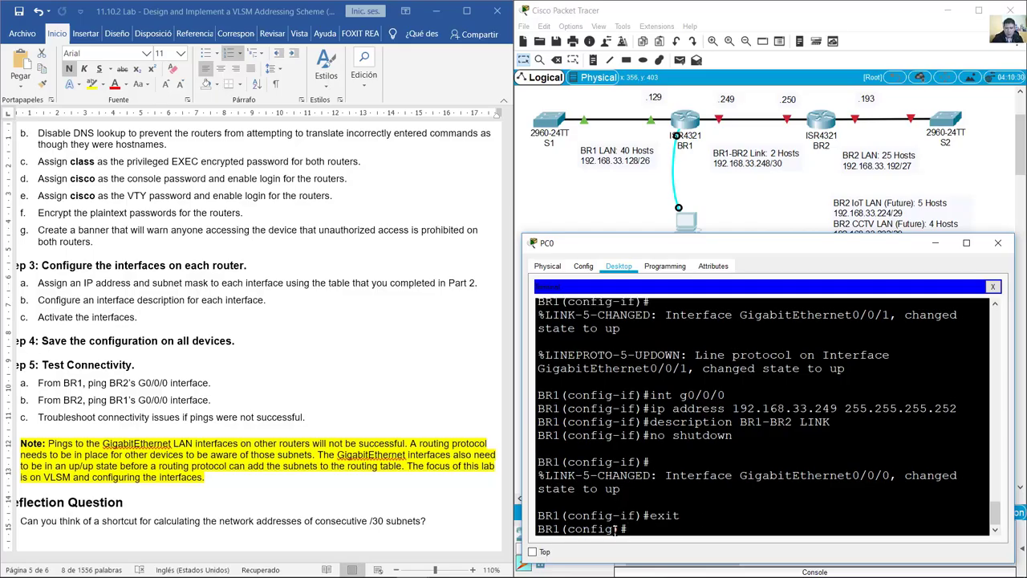
left_click_drag(630, 530, 538, 530)
left_click(644, 527)
type("exit")
key("Return")
key("Return")
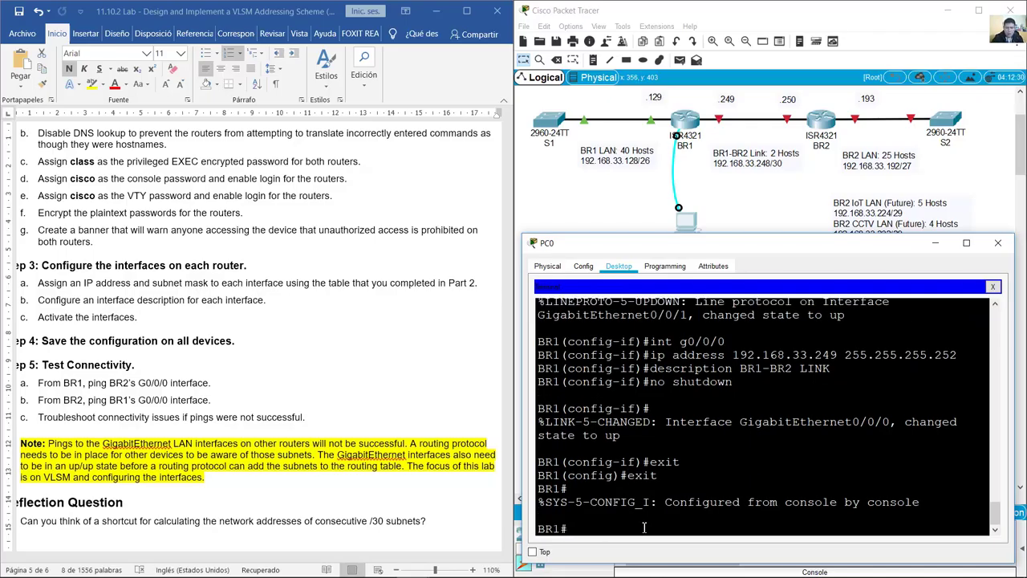
left_click_drag(572, 528, 539, 531)
Step: Run copy running-config startup-config on BR1 and confirm the [OK] save output
left_click(589, 528)
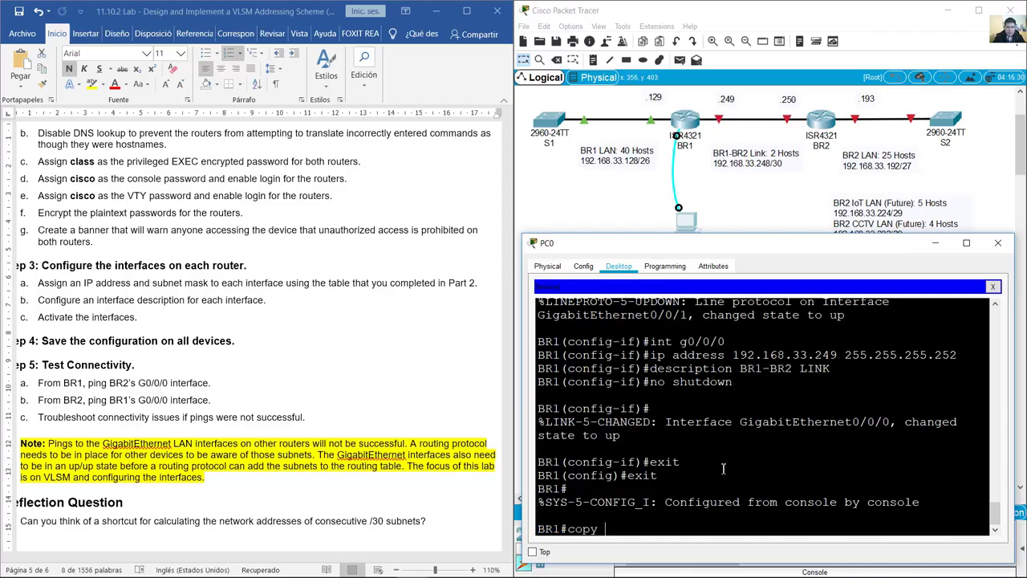
type("copy running-config startup-config")
key("Return")
key("Return")
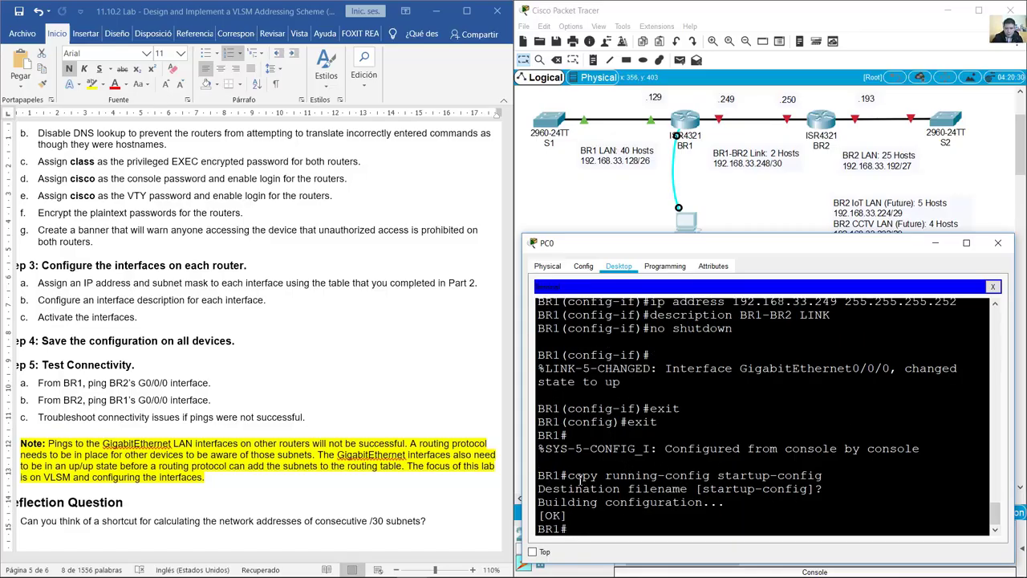
left_click_drag(565, 478, 574, 516)
scroll(256, 321, "up", 2)
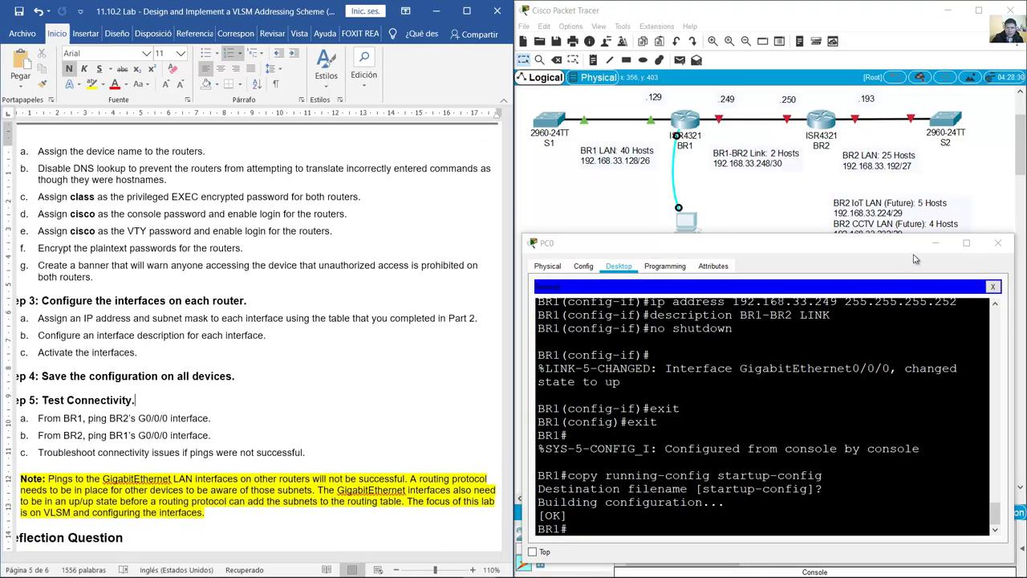
Step: Close the PC0 window and delete the BR1–PC0 console cable
left_click(934, 243)
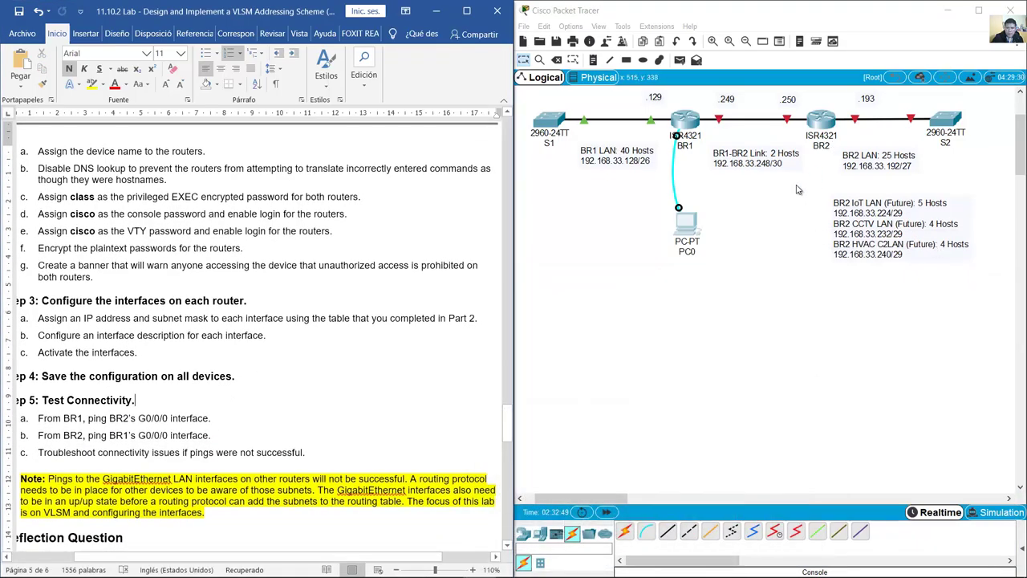
left_click(680, 144)
key("Delete")
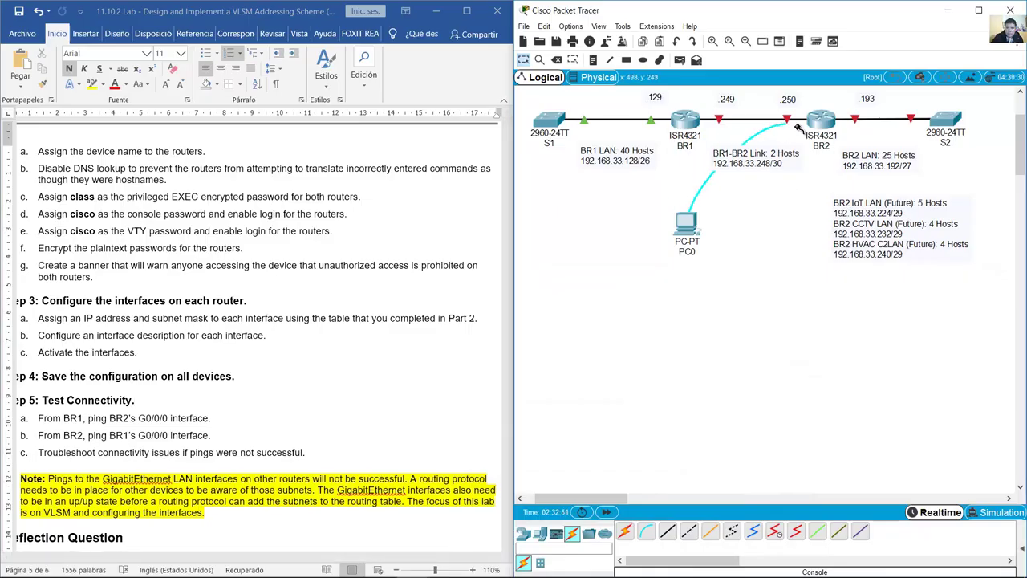
Step: Connect a console cable from PC0 to BR2's Console port and reopen PC0's terminal settings
left_click(703, 211)
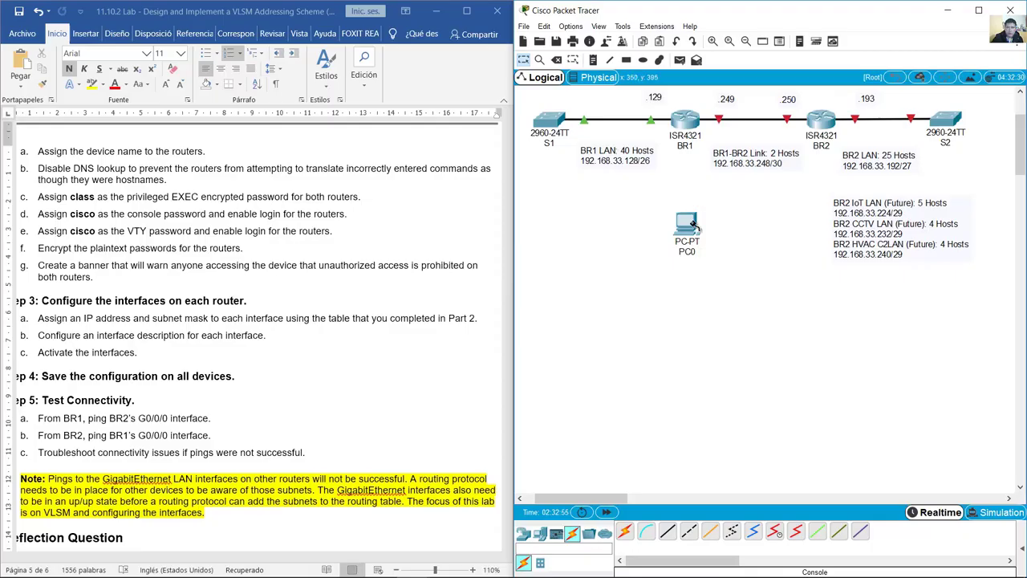
left_click(825, 122)
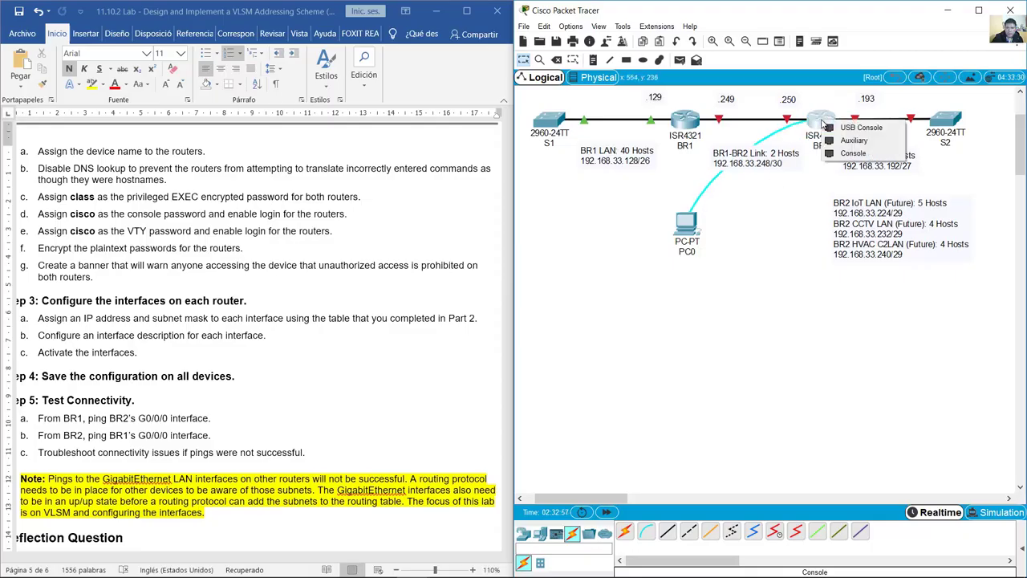
left_click(840, 155)
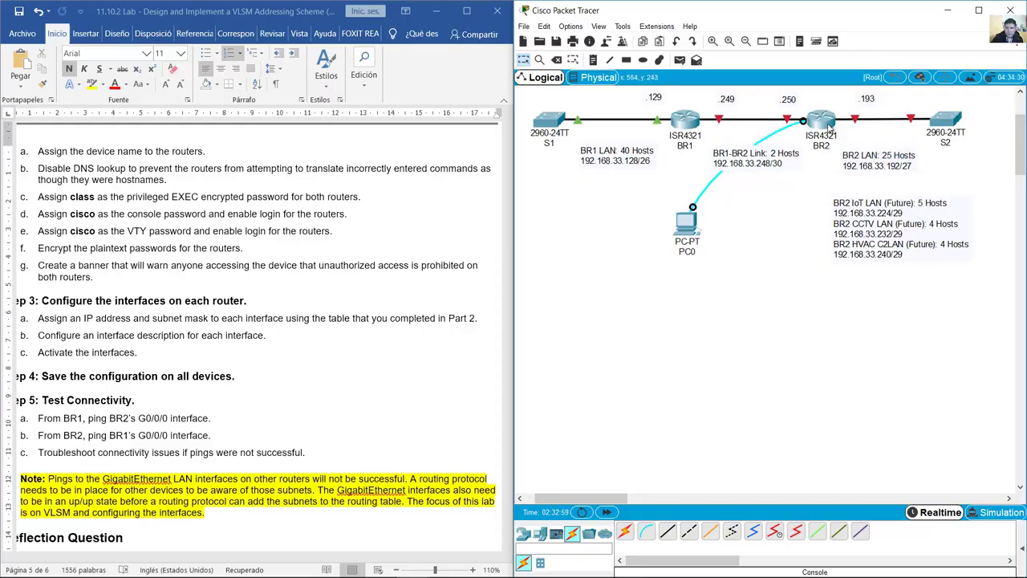
left_click(688, 222)
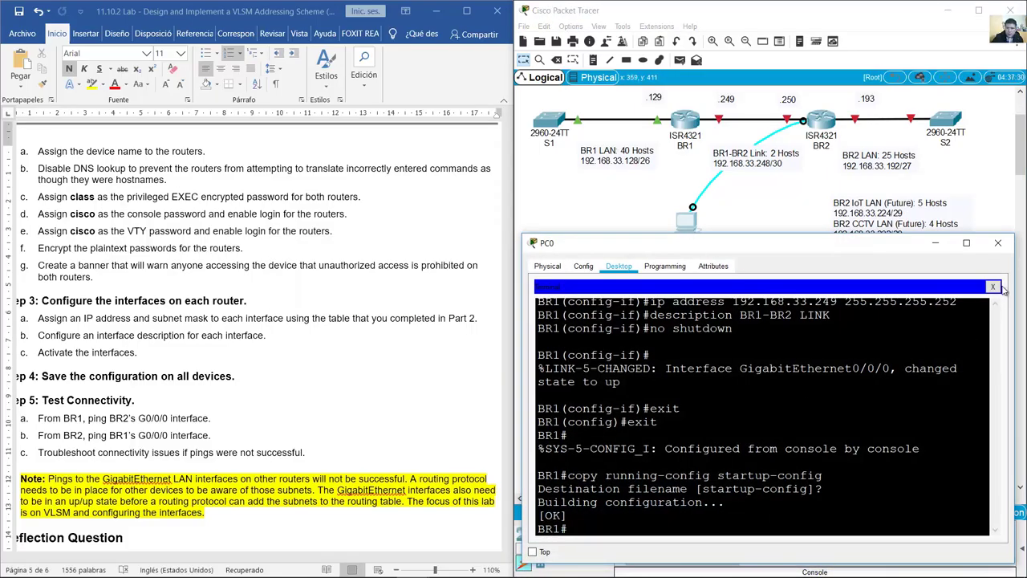
left_click(993, 286)
Step: Open BR2's console from PC0's Terminal with default port settings and answer 'no' to the setup dialog
left_click(786, 325)
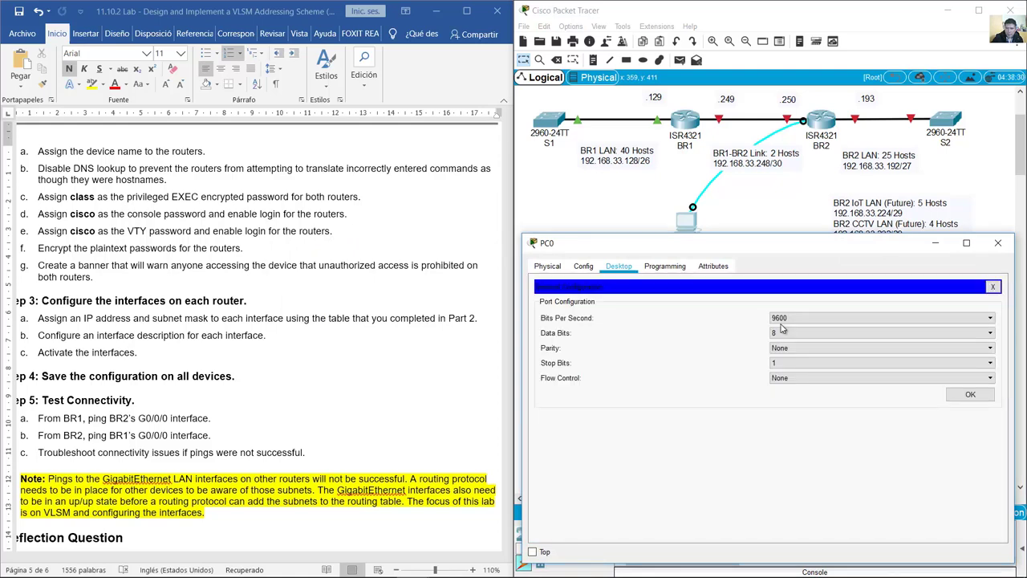
left_click(971, 394)
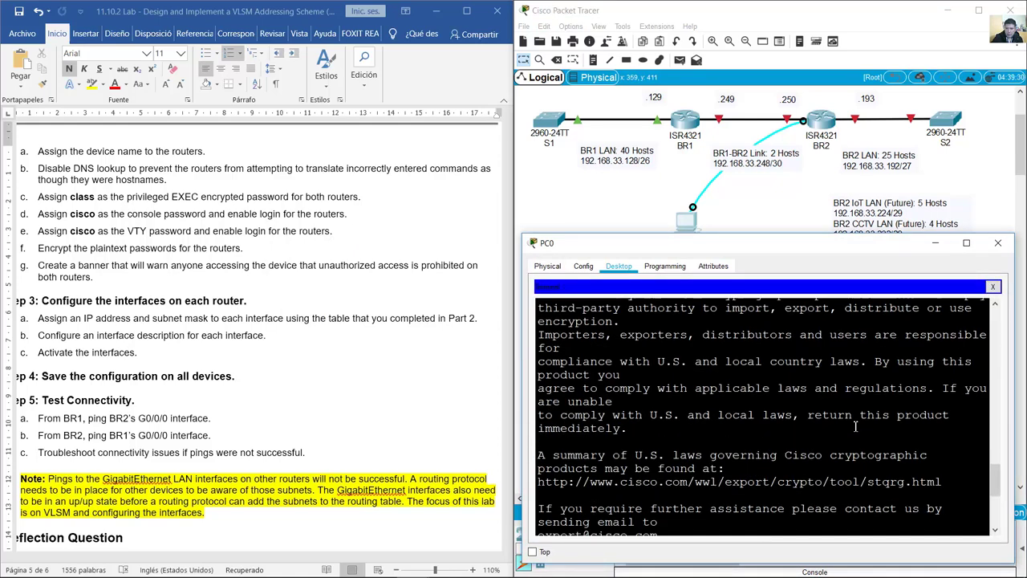
left_click_drag(539, 513, 966, 517)
left_click(887, 526)
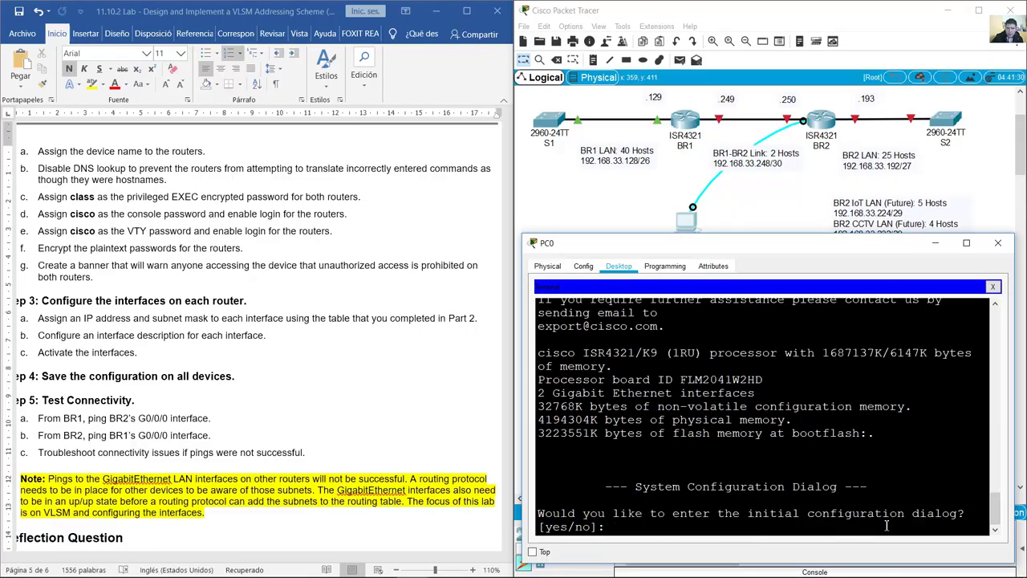
type("no")
key("Return")
key("Return")
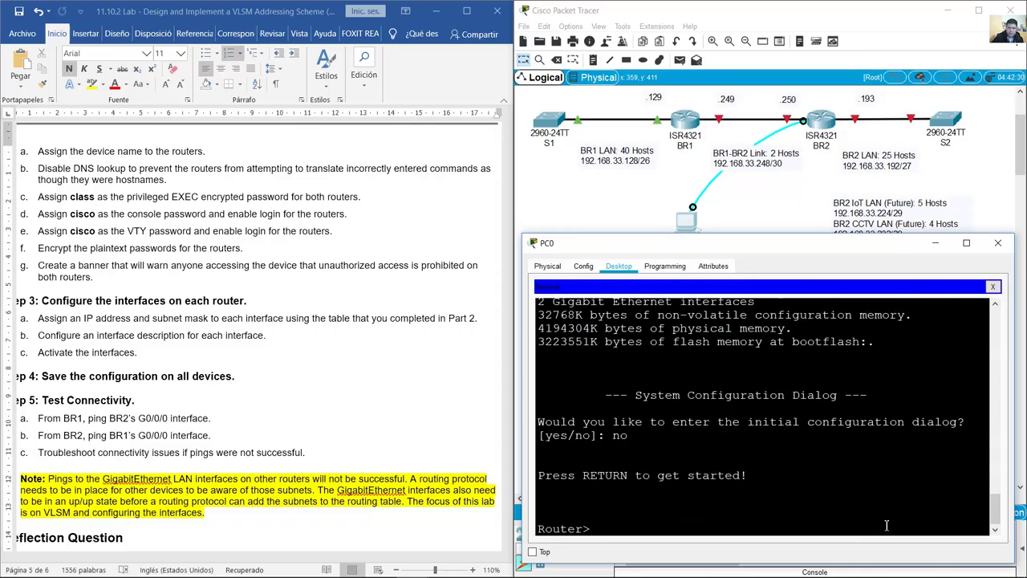
left_click(86, 152)
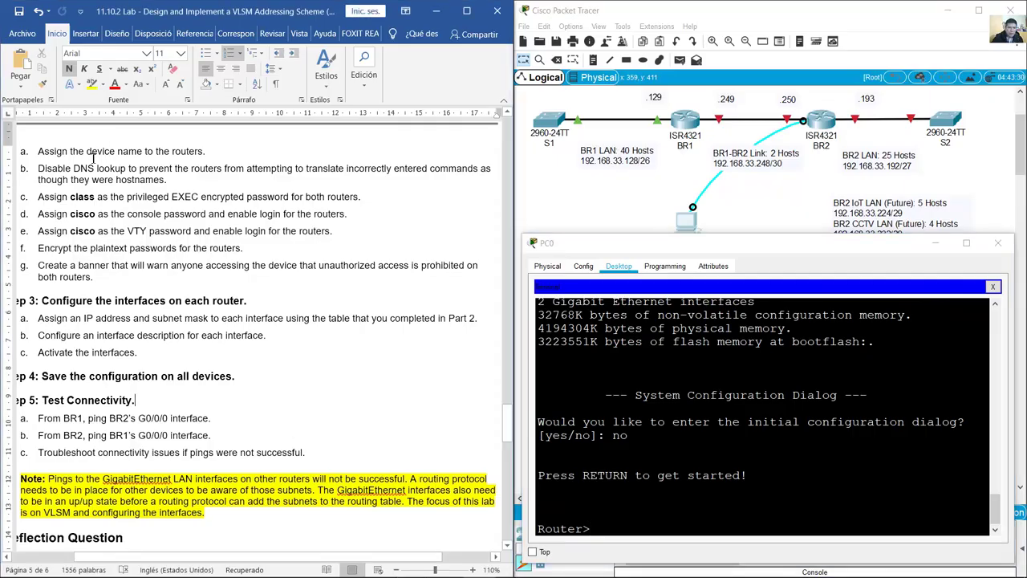
left_click_drag(113, 200, 206, 153)
Step: Enter enable and conf term, then rename the router to BR2
left_click(619, 345)
type("enable")
key("Return")
type("conf term")
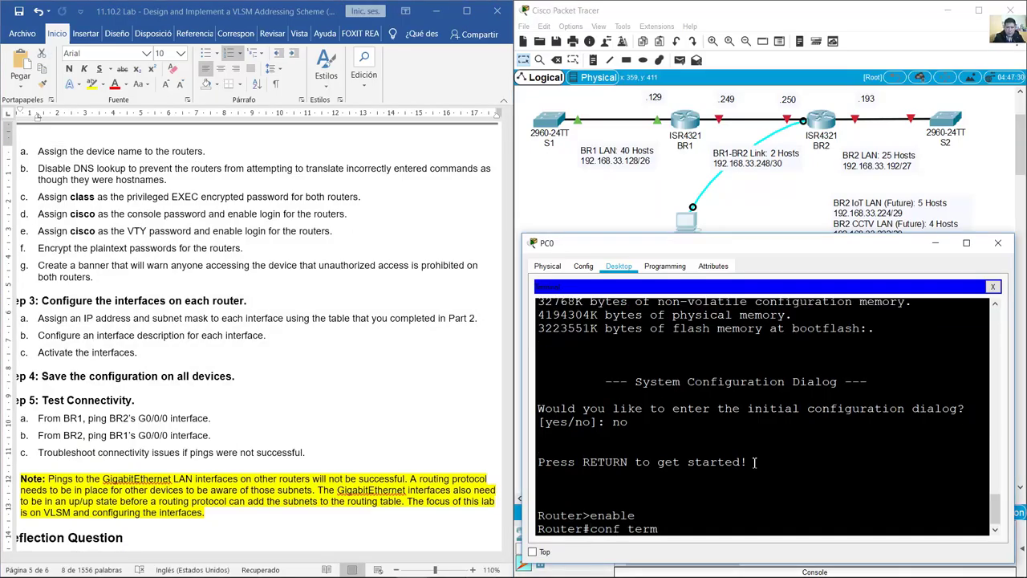
key("Return")
type("hostname ")
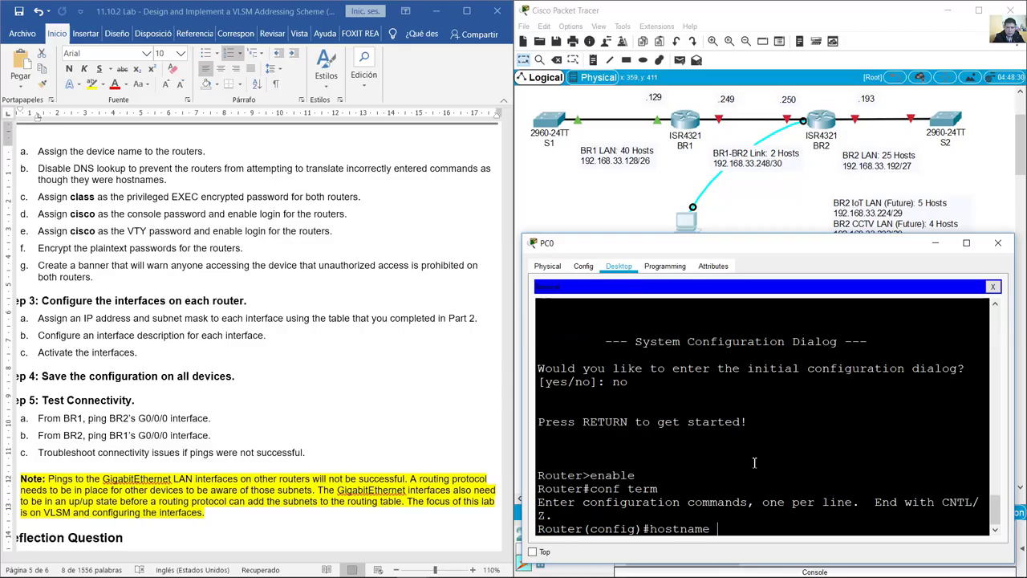
type("BR2")
key("Return")
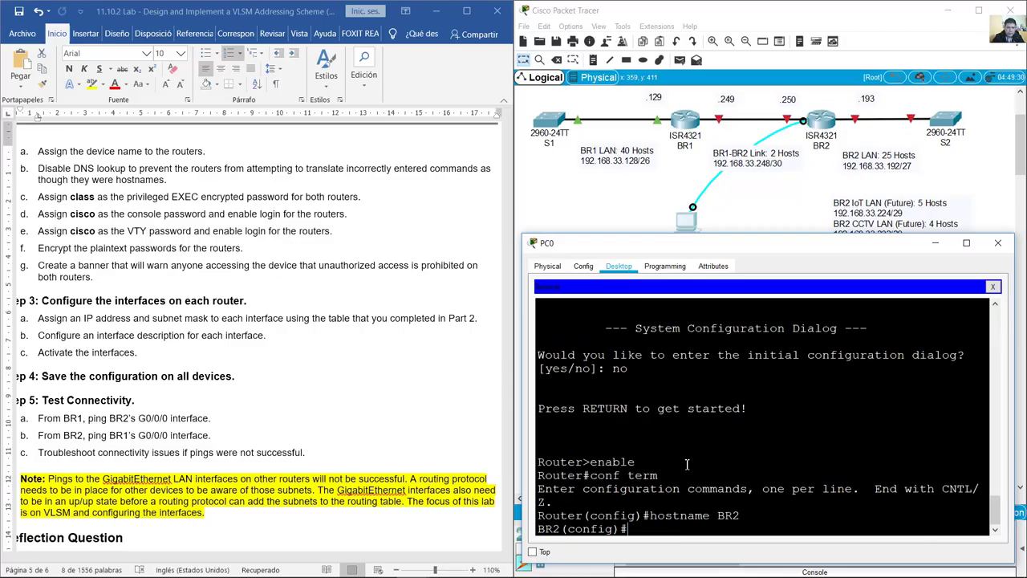
Step: Disable DNS lookup on BR2 with no ip domain lookup
left_click(59, 177)
triple_click(62, 175)
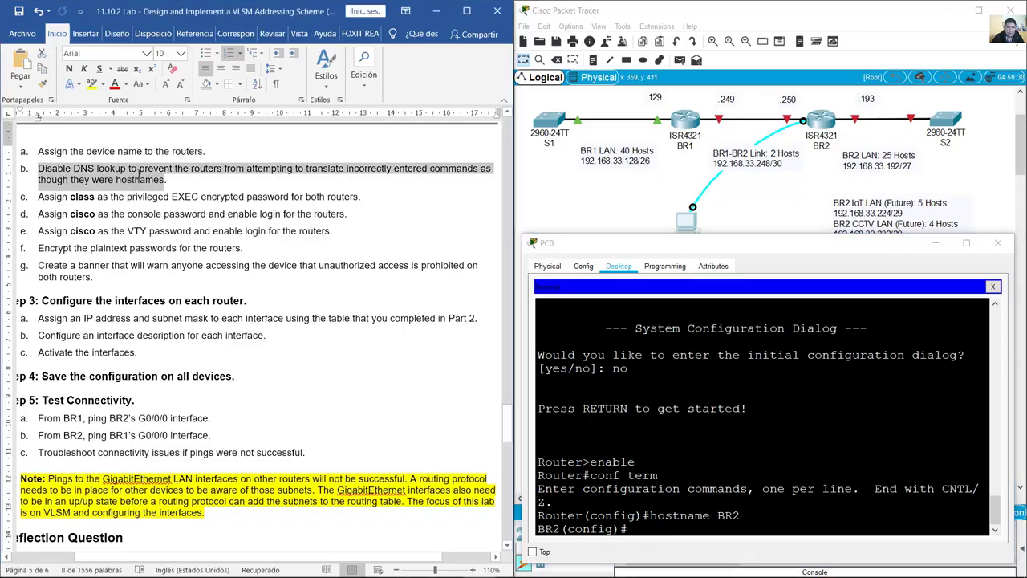
left_click(804, 515)
type("no ip")
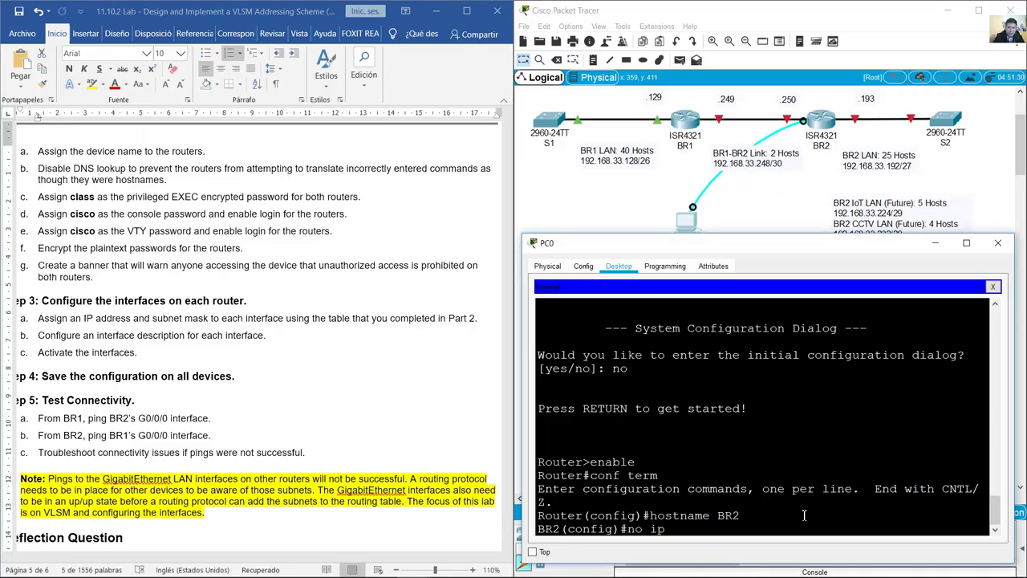
type(" domain lookup")
key("Return")
left_click(48, 200)
left_click_drag(48, 201, 324, 203)
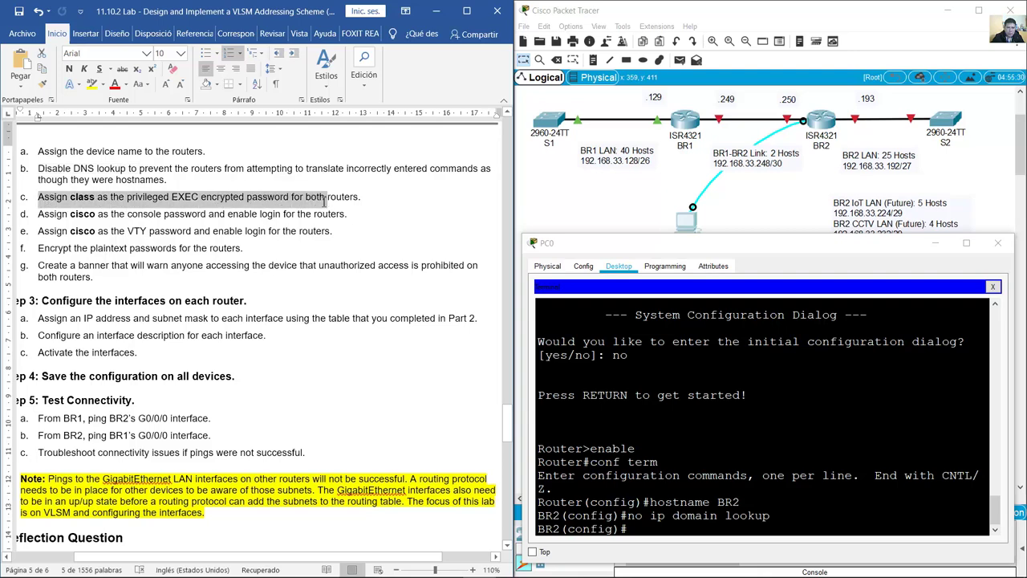
left_click(707, 487)
type("enable sec")
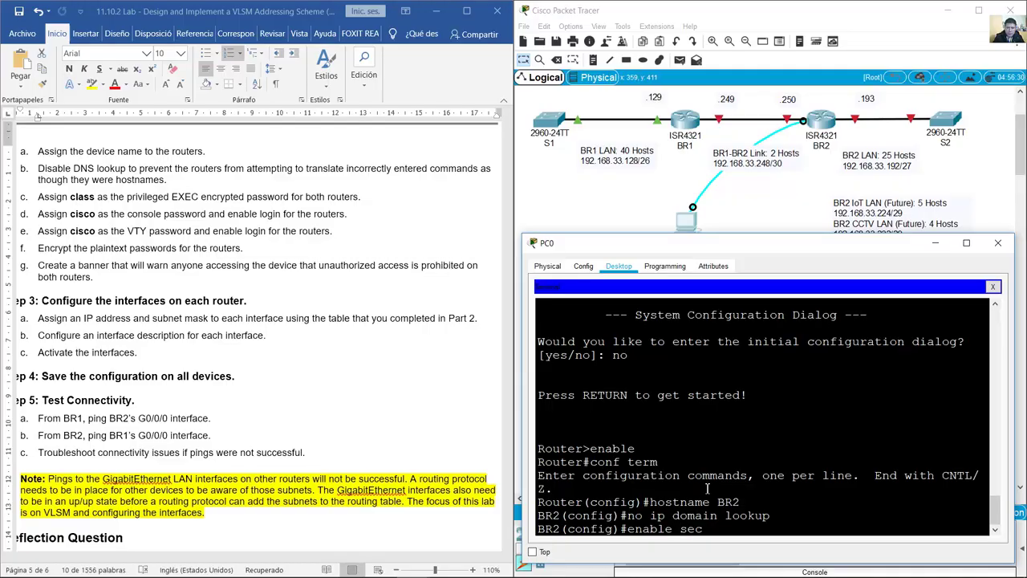
type("ret class")
key("Return")
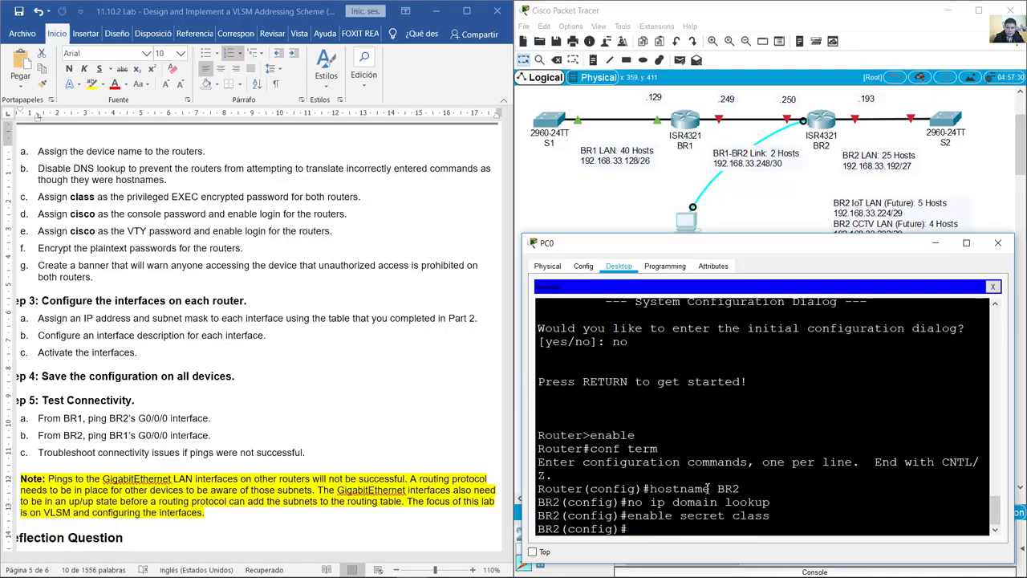
left_click_drag(37, 214, 211, 215)
left_click(718, 480)
type("line console 0")
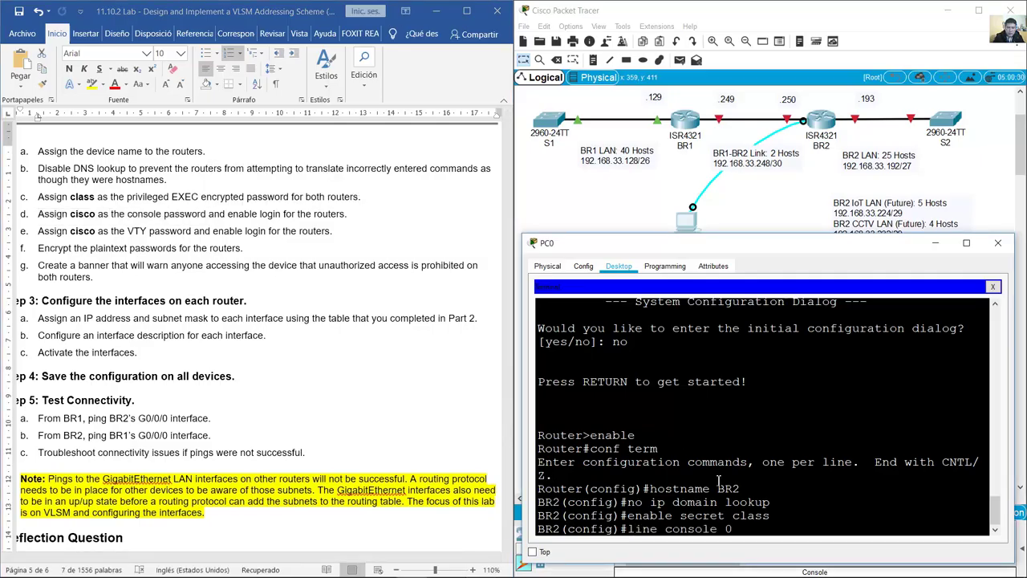
key("Return")
type("password cisco")
key("Return")
type("log")
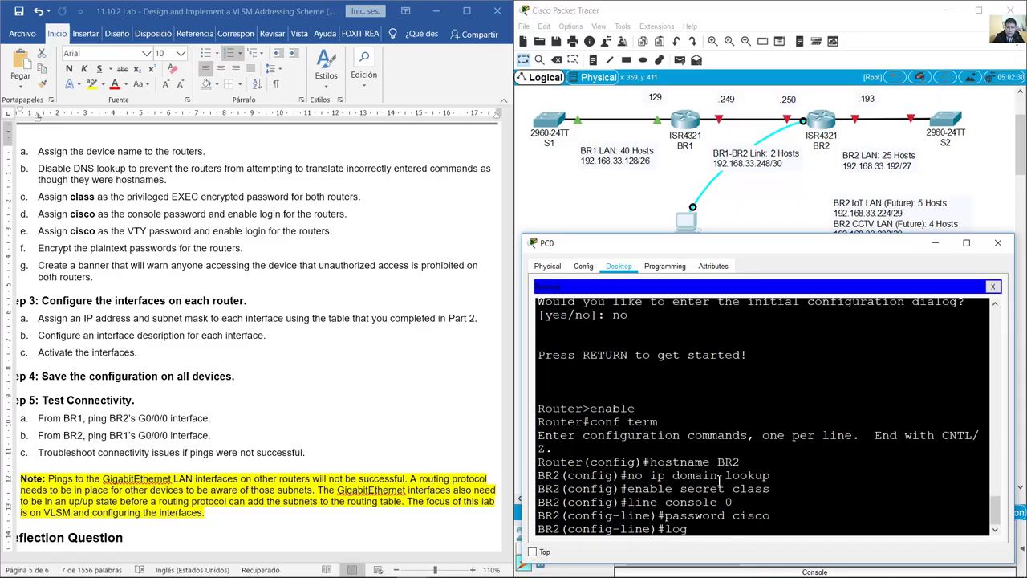
type("in")
key("Return")
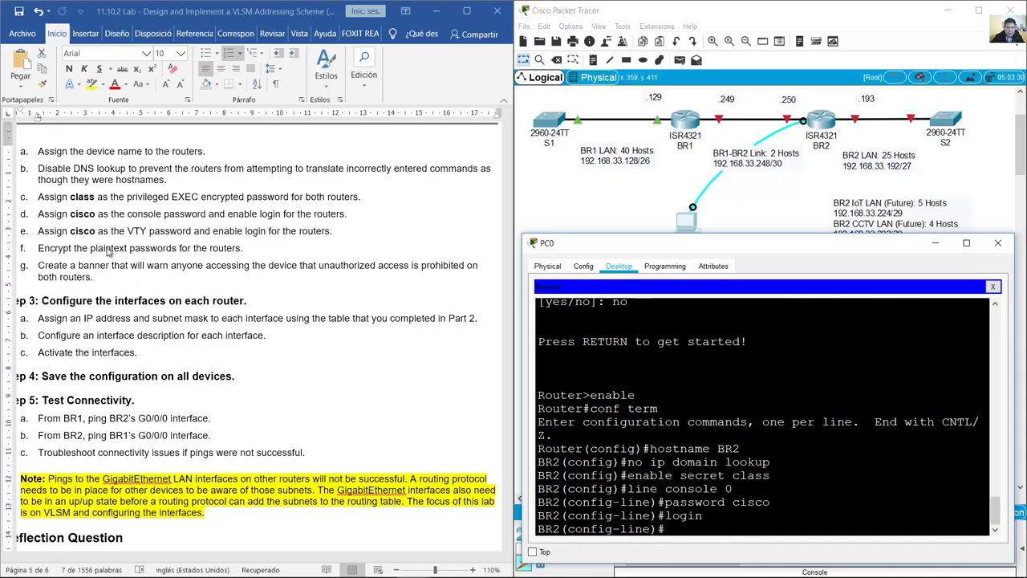
key("alt+Tab")
left_click_drag(72, 233, 212, 232)
left_click(712, 447)
type("line vty 0 15")
key("Return")
type("password cisco")
key("Return")
type("login")
key("Return")
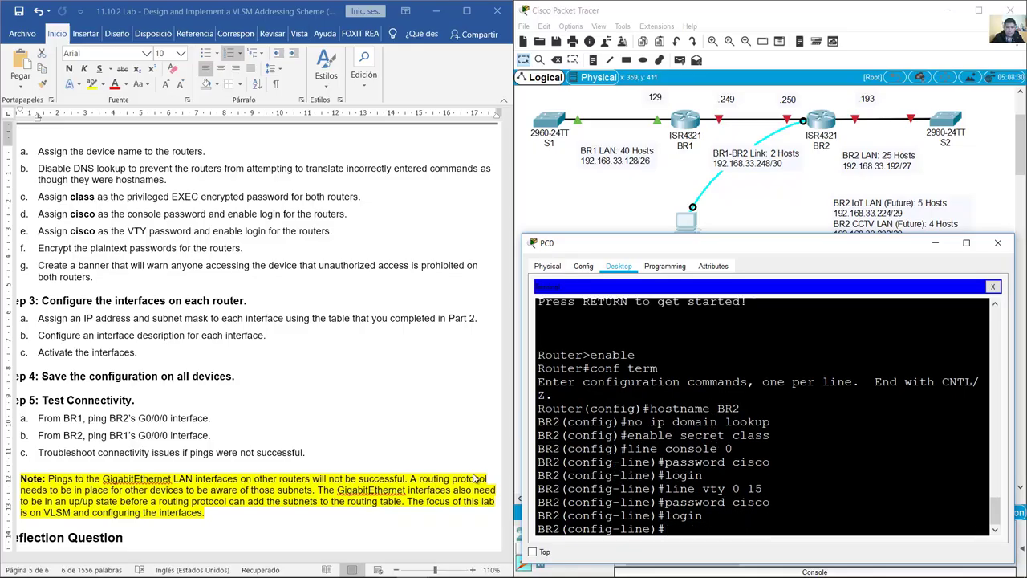
left_click_drag(71, 231, 210, 231)
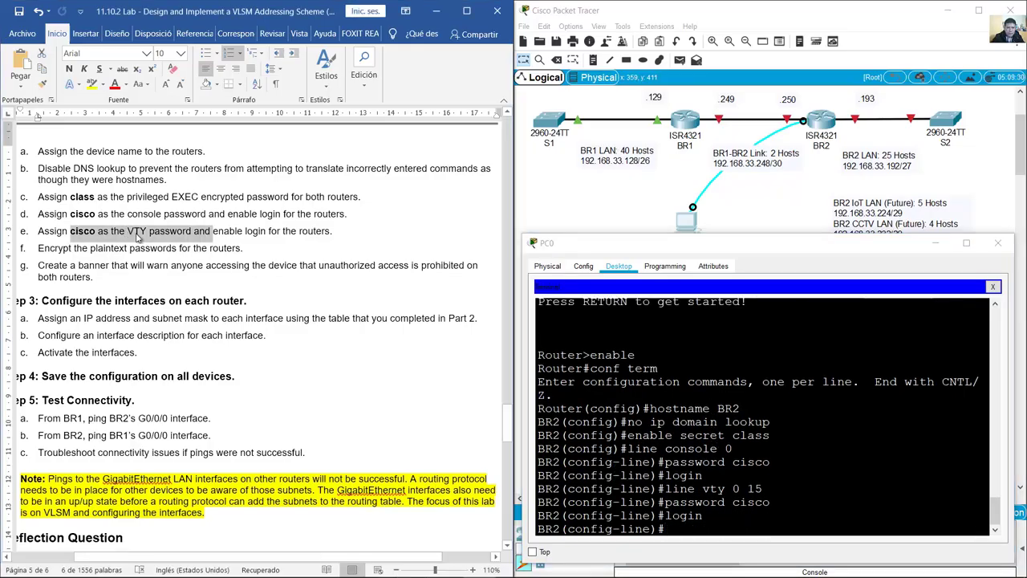
left_click(138, 234)
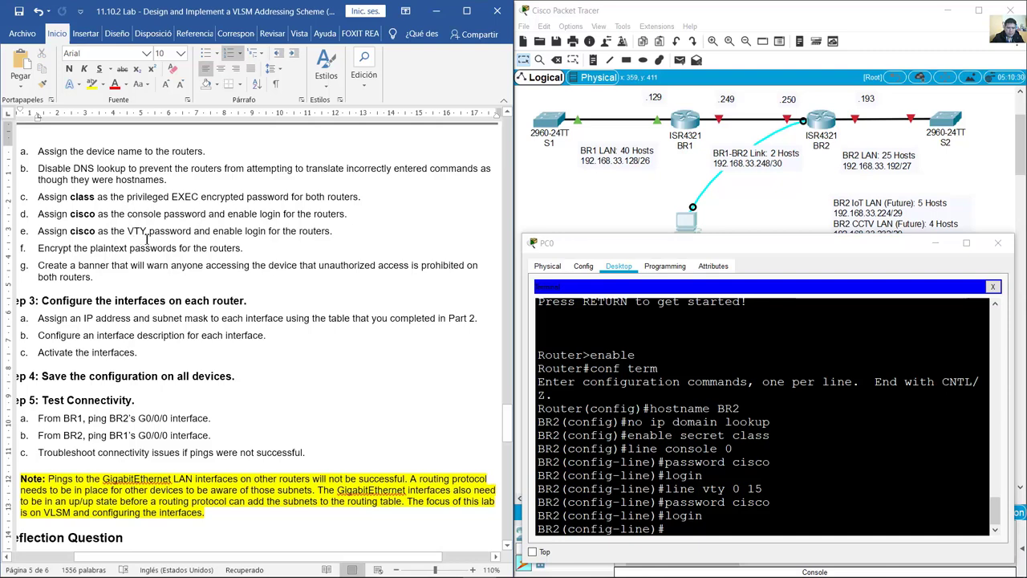
left_click_drag(48, 249, 240, 250)
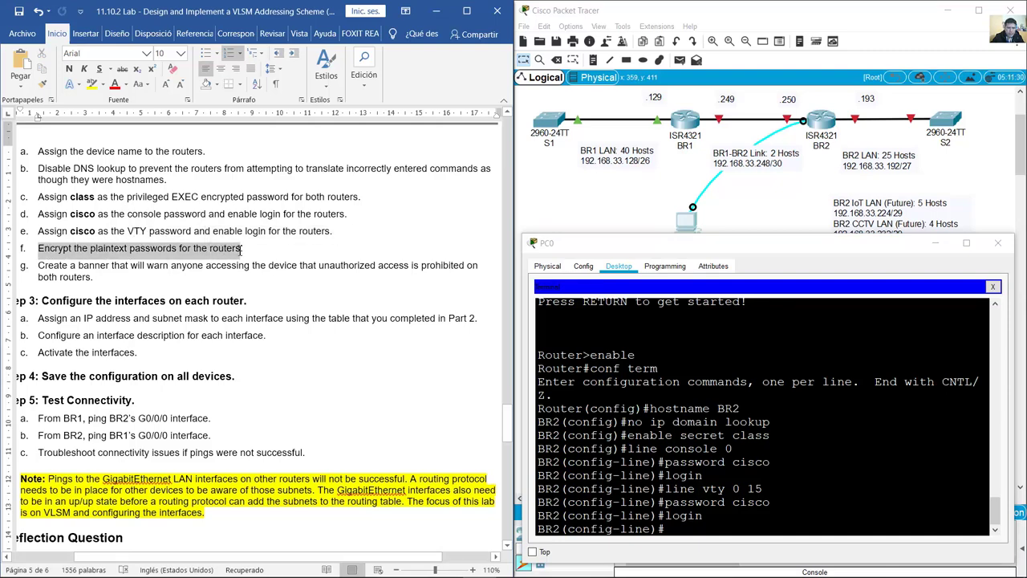
left_click(784, 446)
type("exit")
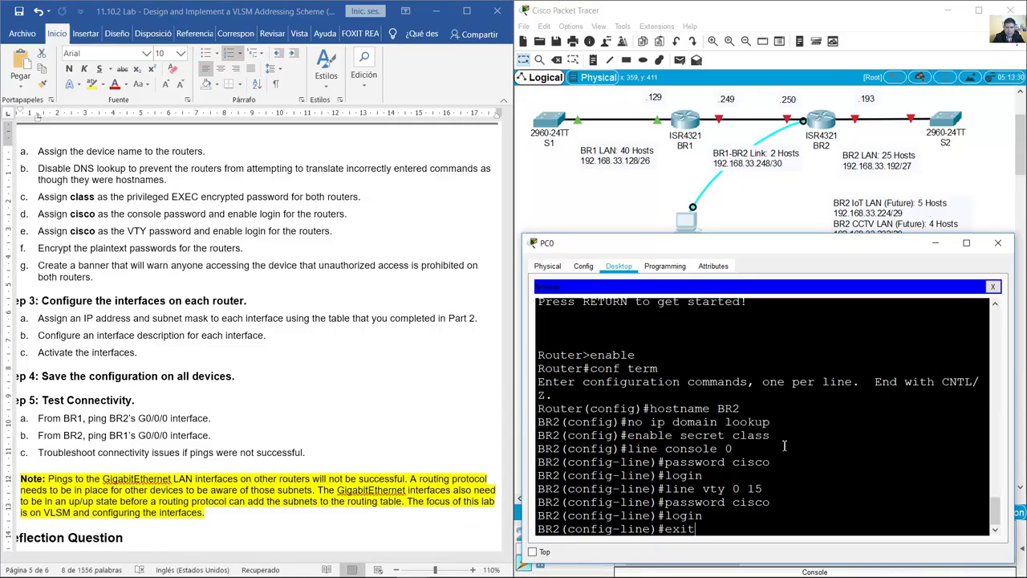
key("Return")
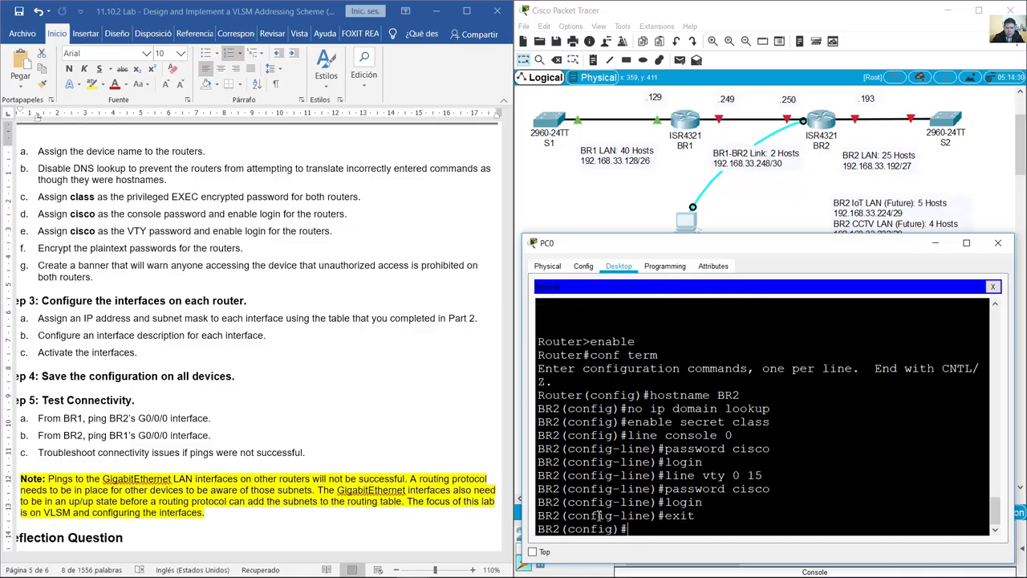
Step: Enable service password-encryption on BR2
left_click_drag(598, 515, 654, 515)
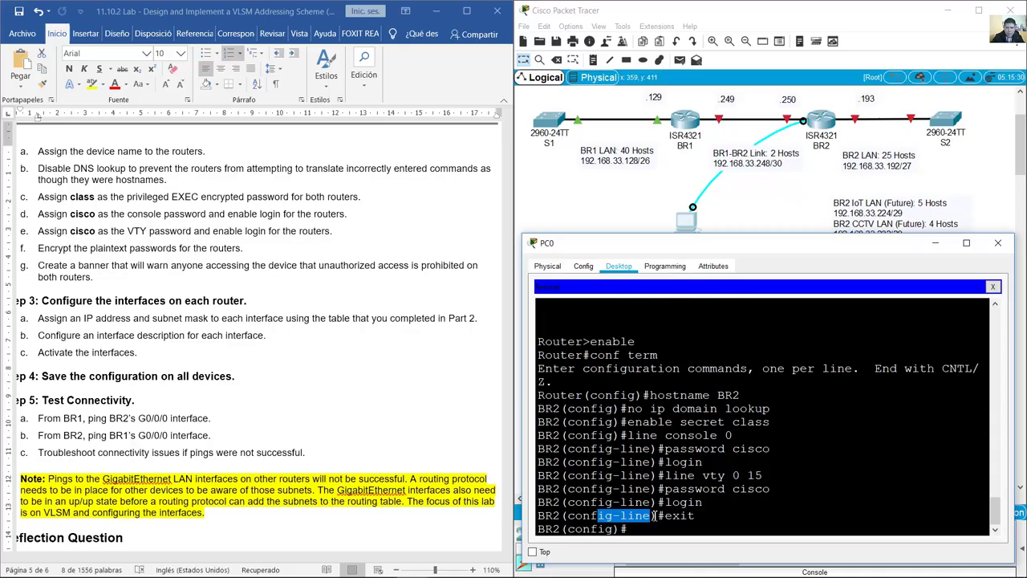
left_click_drag(673, 529, 539, 529)
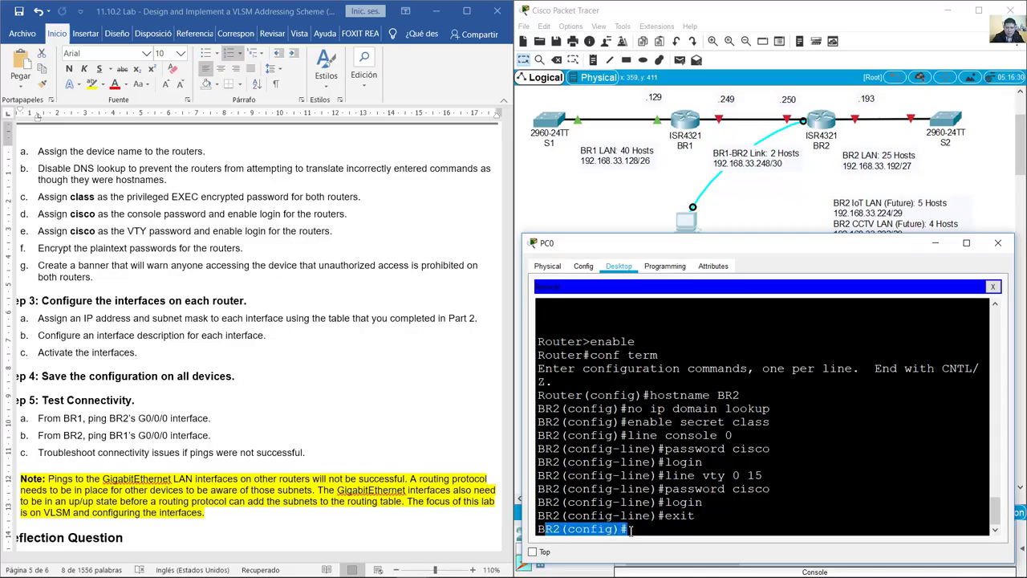
left_click(672, 528)
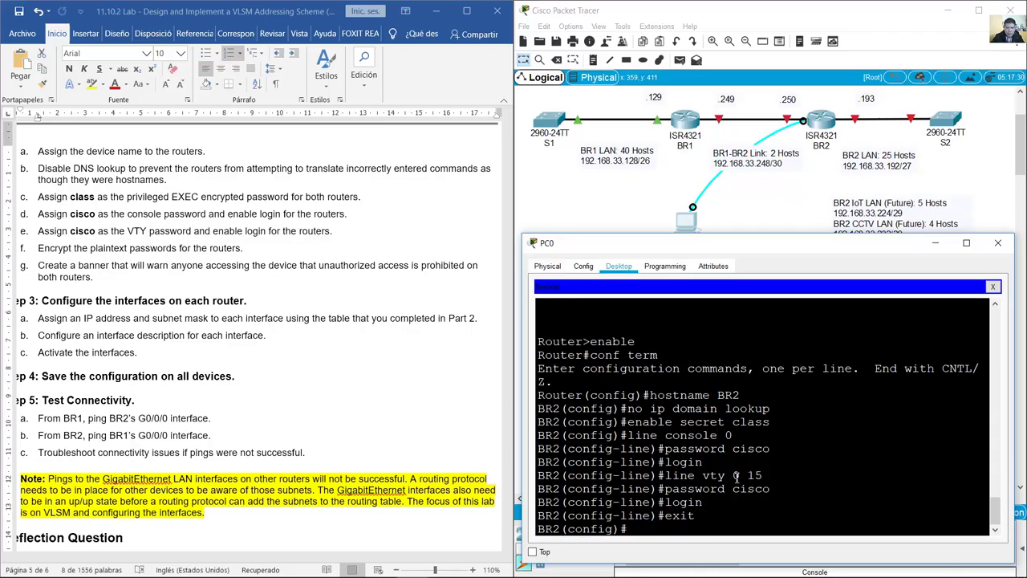
type("service password-encr")
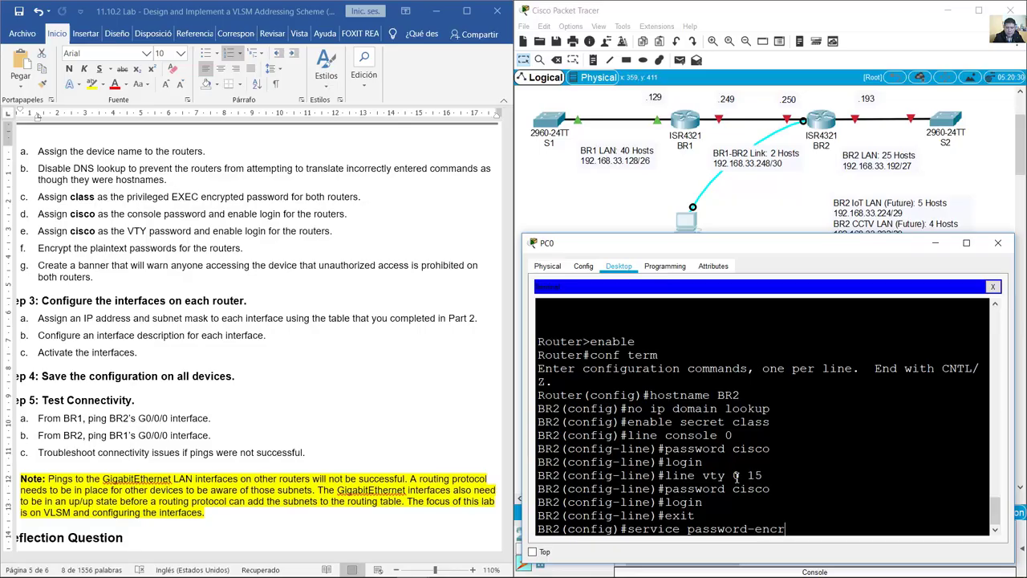
type("yption")
key("Return")
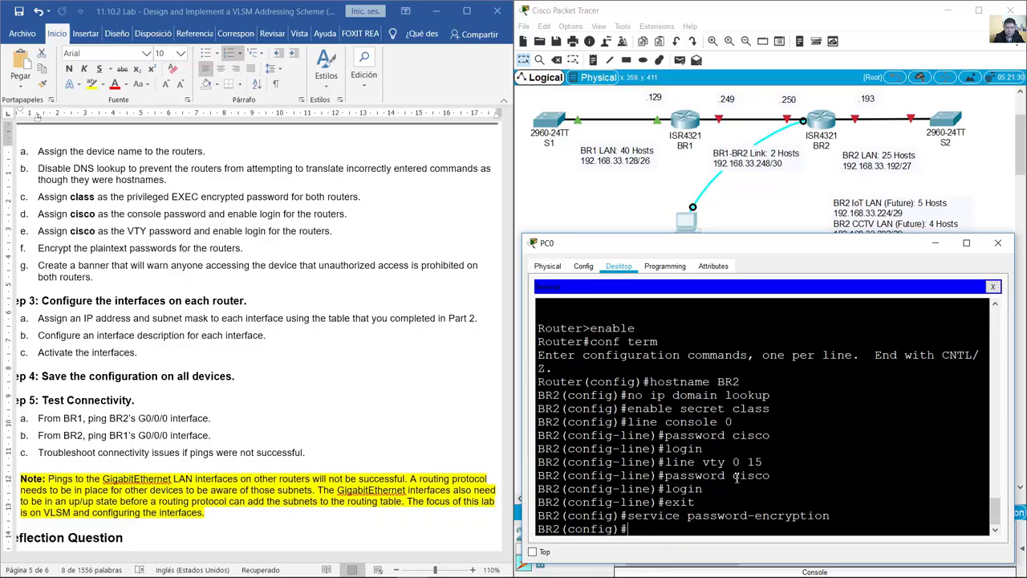
Step: Add the MOTD banner 'Unauthorized Access is Prohibited!' using & delimiters
triple_click(148, 250)
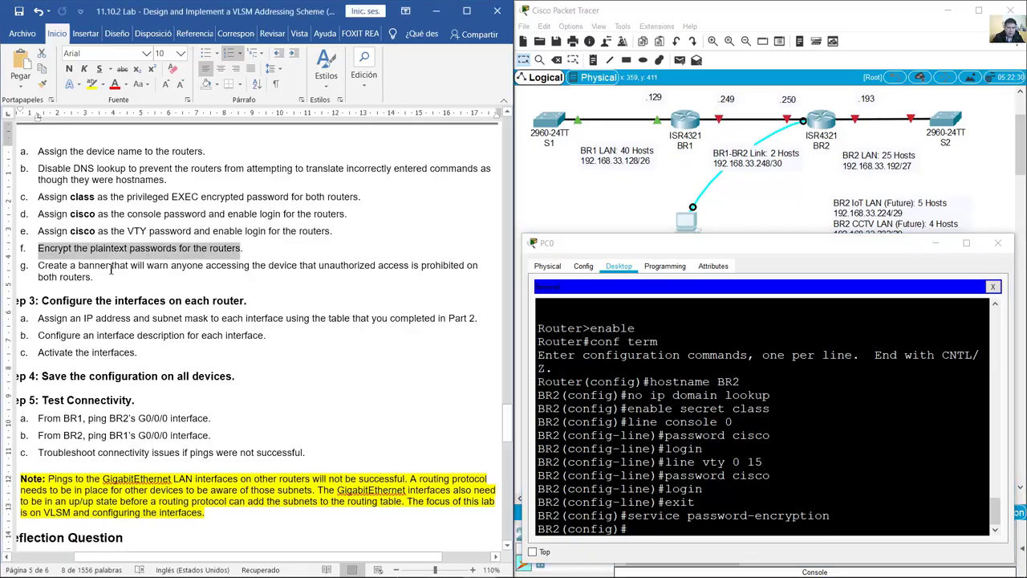
left_click_drag(53, 269, 111, 266)
left_click(777, 438)
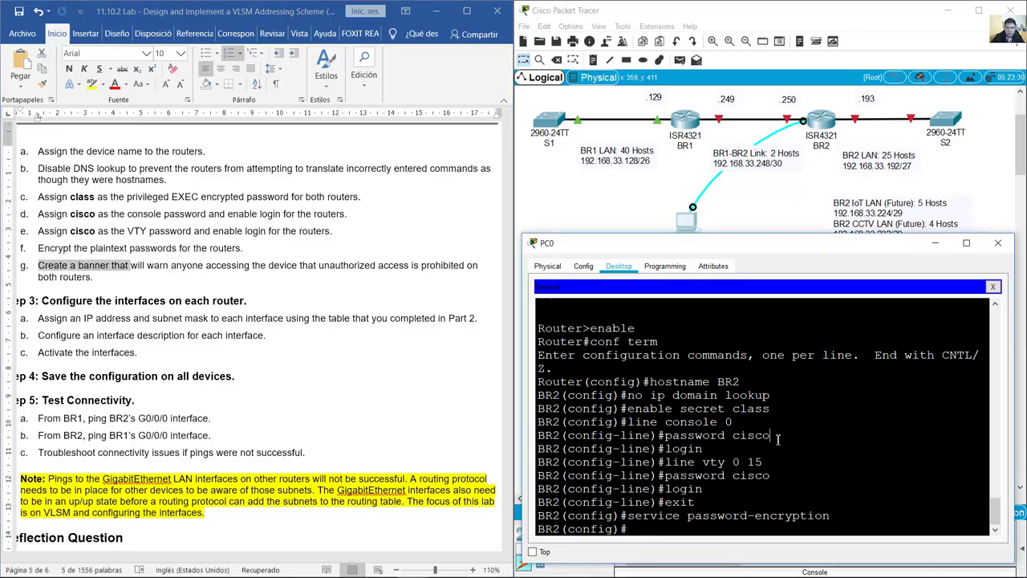
type("banner motd &")
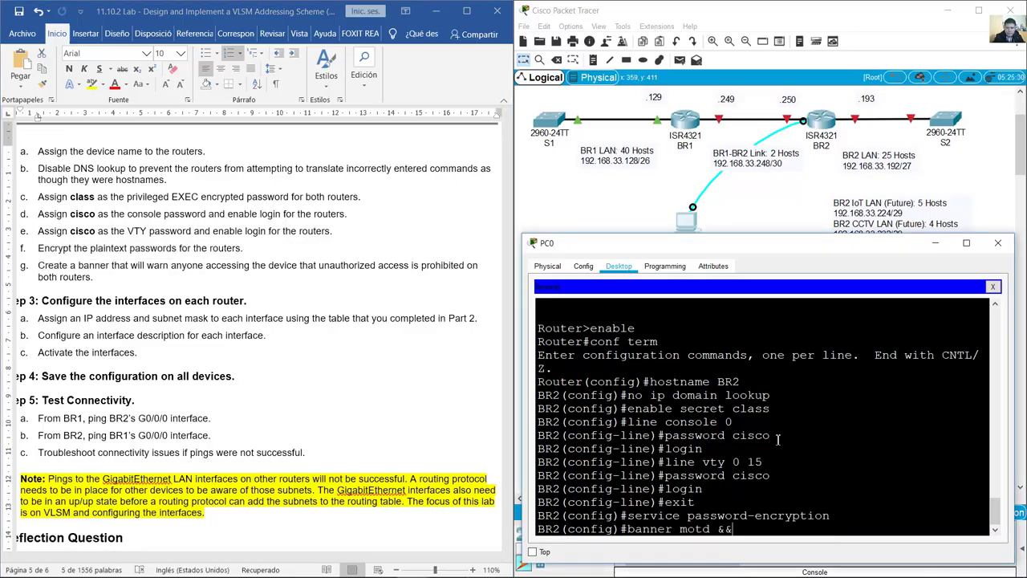
type("Unauth")
type("orized Acce")
type("is Prohibited")
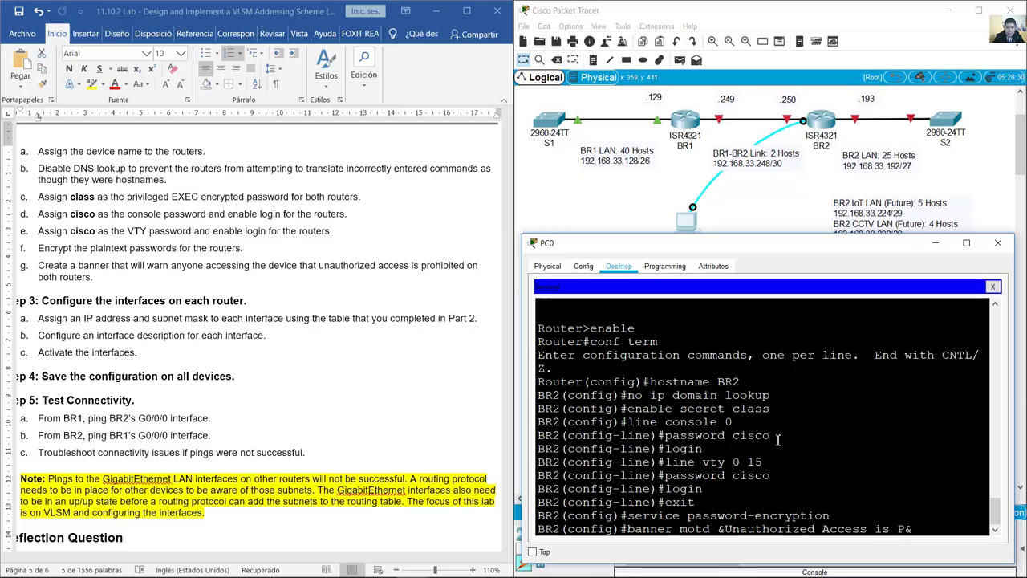
type("!")
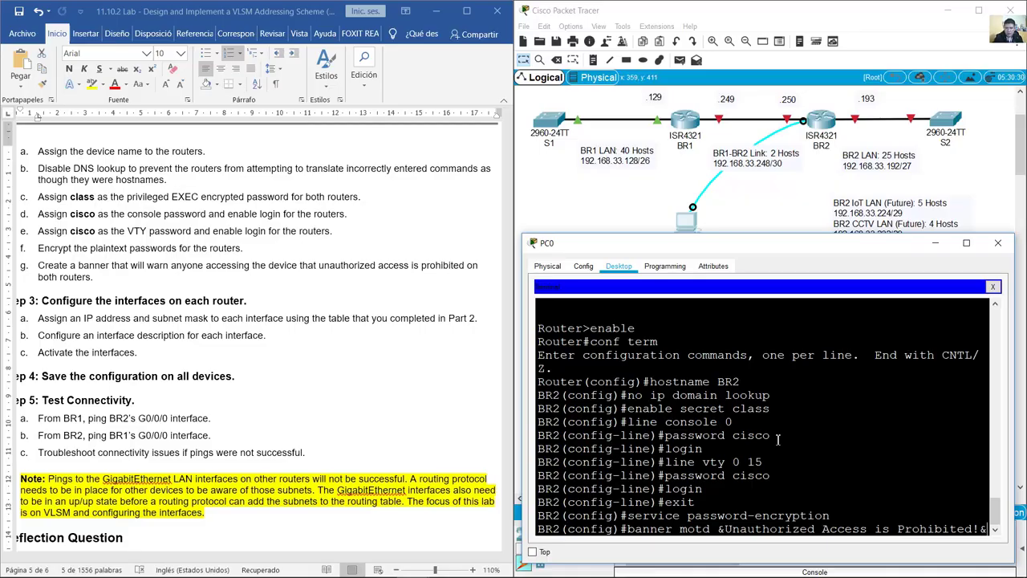
key("Return")
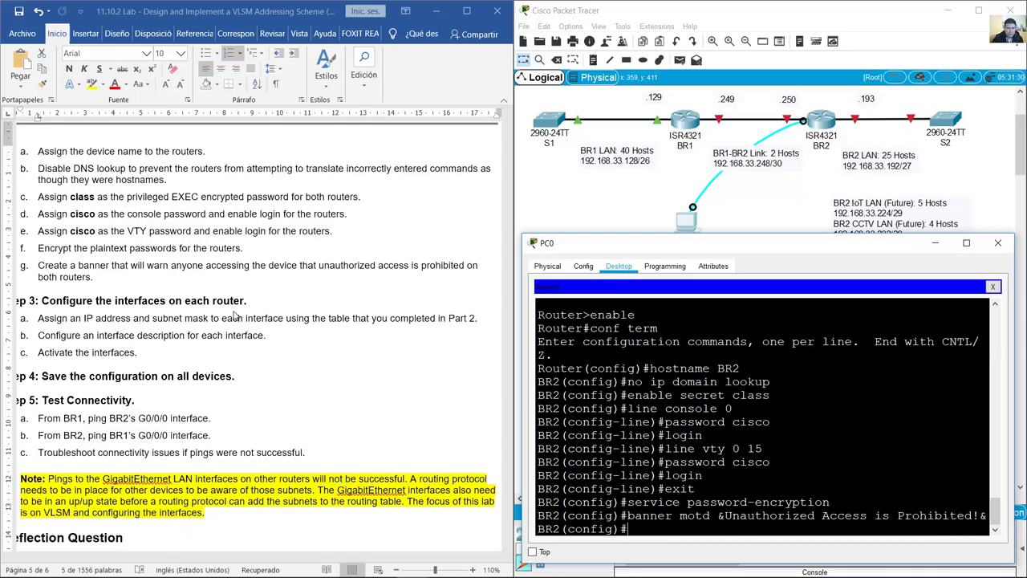
left_click_drag(37, 265, 129, 266)
Step: Review BR2's interface rows in the address table and show the BR1–BR2 link's port labels
scroll(98, 289, "down", 2)
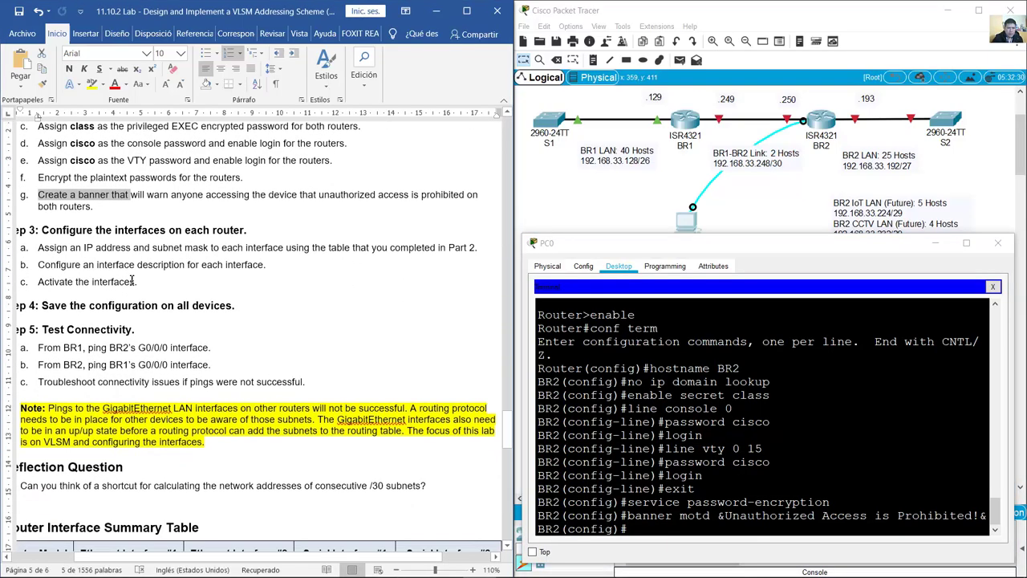
scroll(133, 280, "down", 1)
left_click_drag(41, 195, 246, 195)
scroll(341, 268, "up", 16)
scroll(340, 268, "up", 3)
left_click(186, 289)
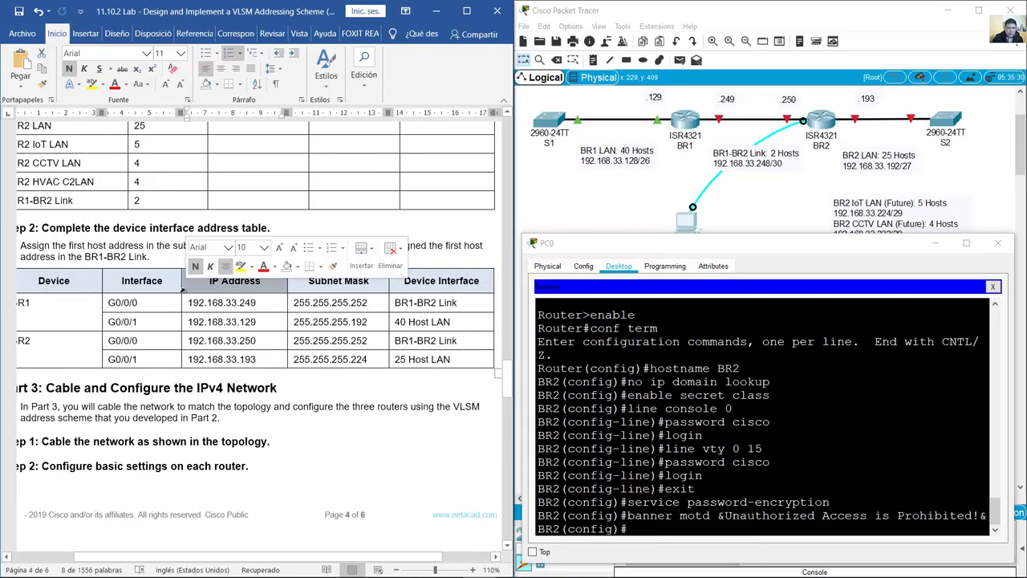
left_click_drag(104, 337, 490, 360)
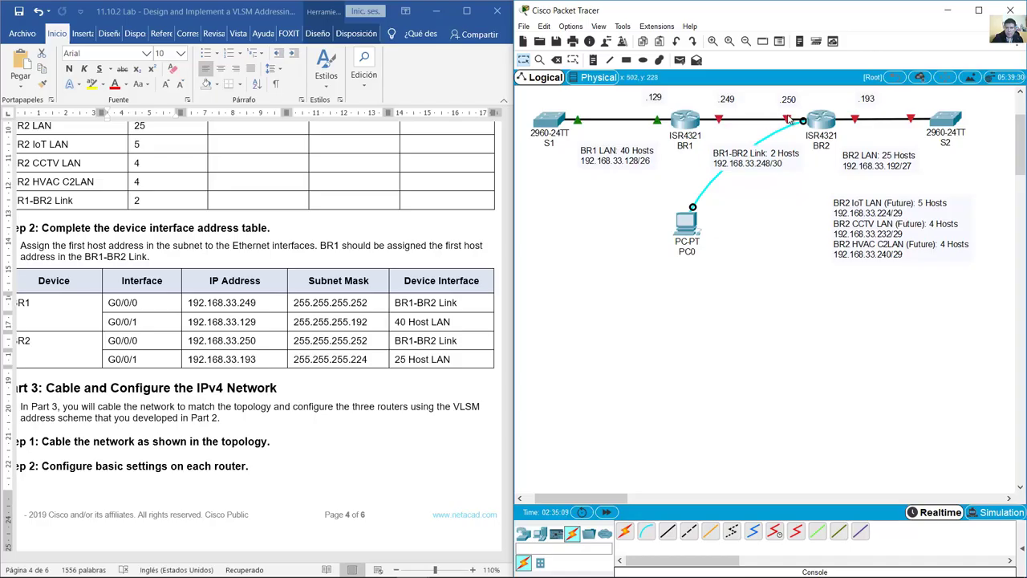
mouse_move(777, 117)
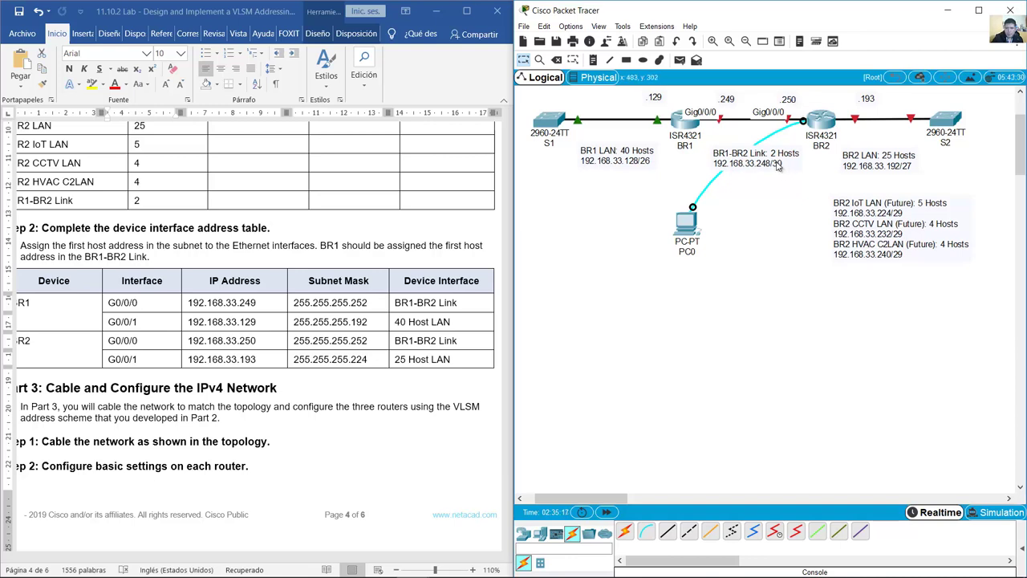
Step: Look up BR2's G0/0/0 address, then configure it: 192.168.33.250 255.255.255.252, description BR1-BR2 LINK, no shutdown typed
left_click(126, 340)
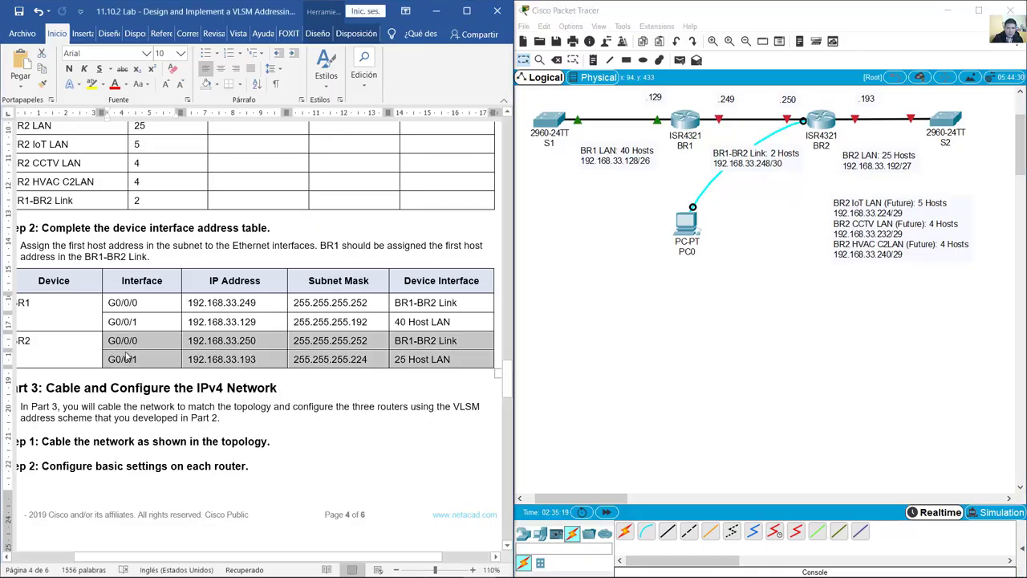
left_click(126, 343)
left_click_drag(126, 340, 304, 339)
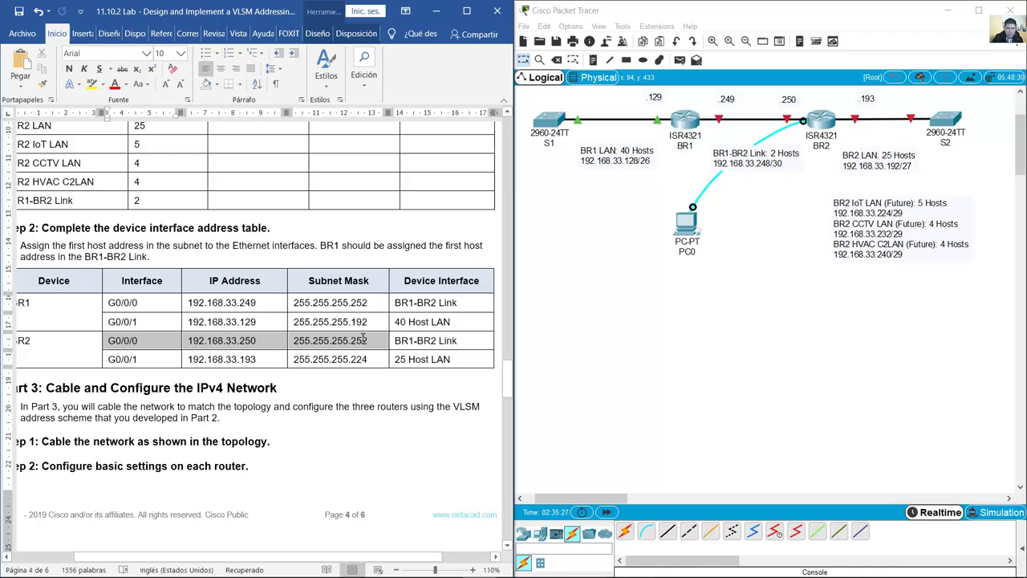
left_click(680, 227)
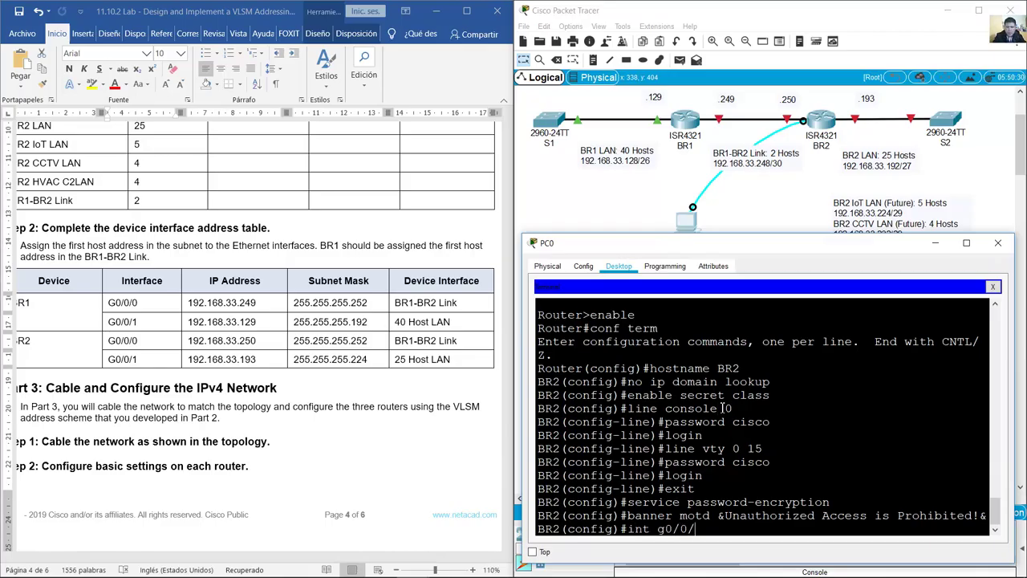
type("/0")
key("Return")
type("ip addr")
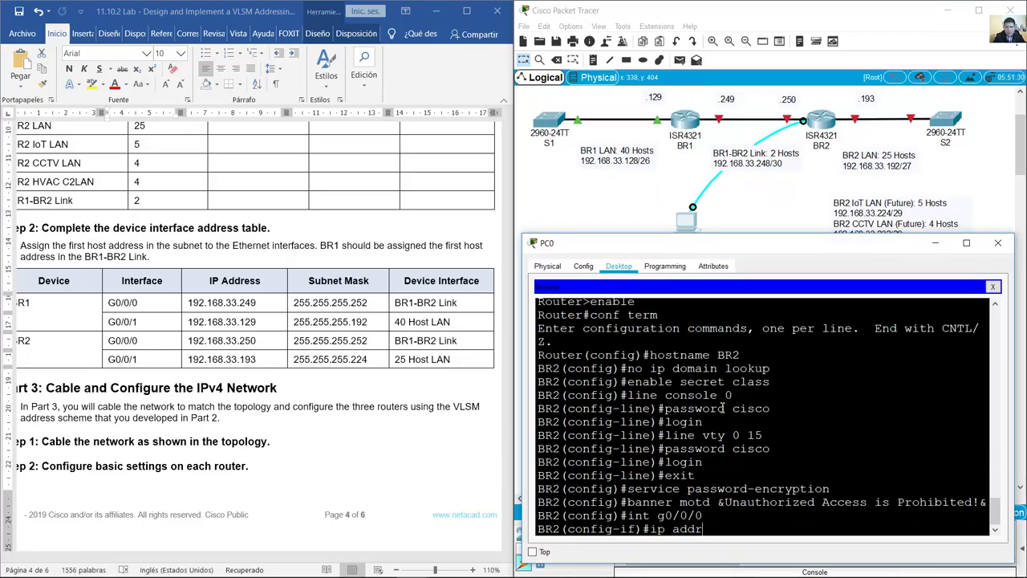
type("ess 192.168.33")
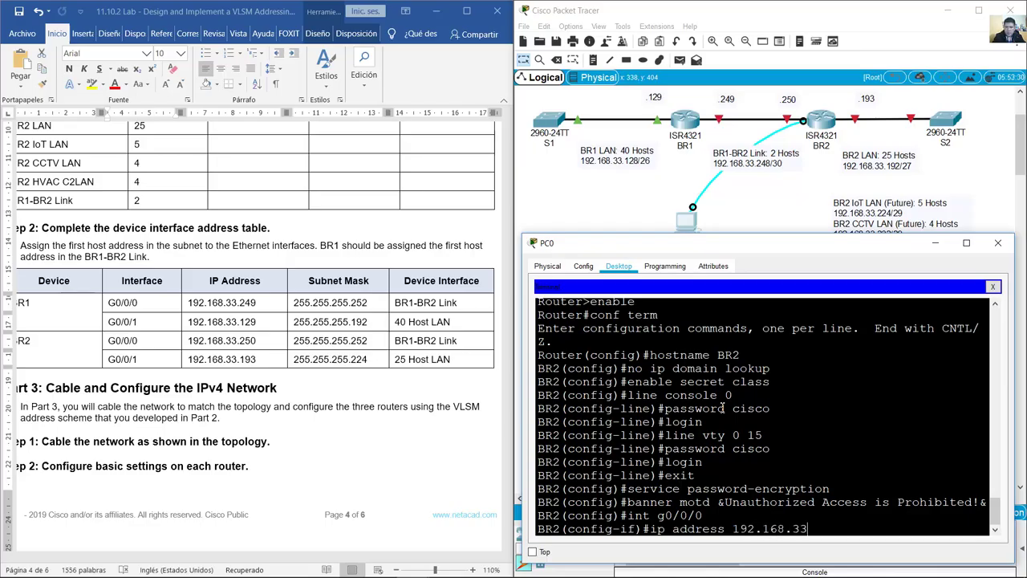
type(".250 255.255.255.25")
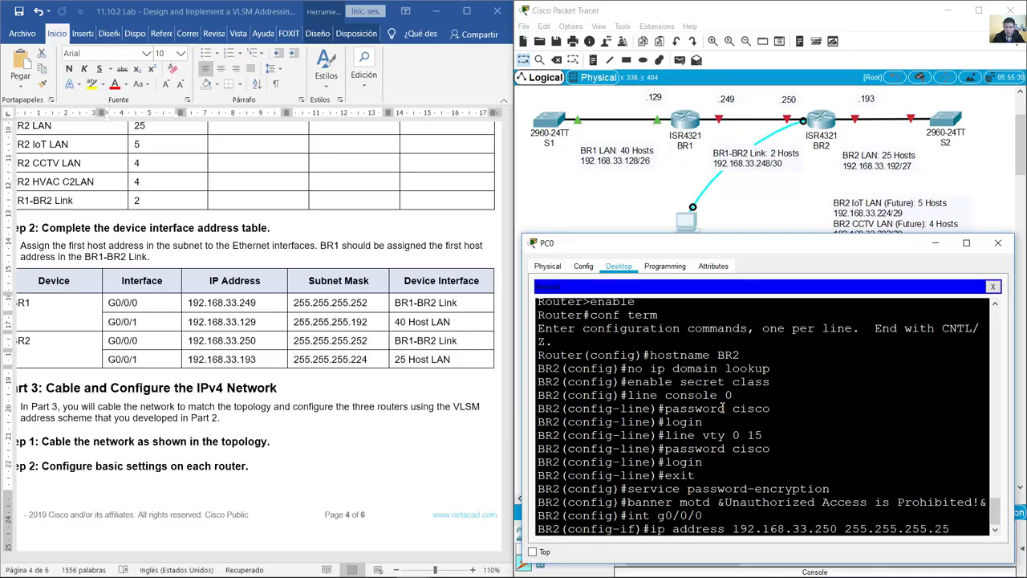
type("2")
key("Return")
type("description")
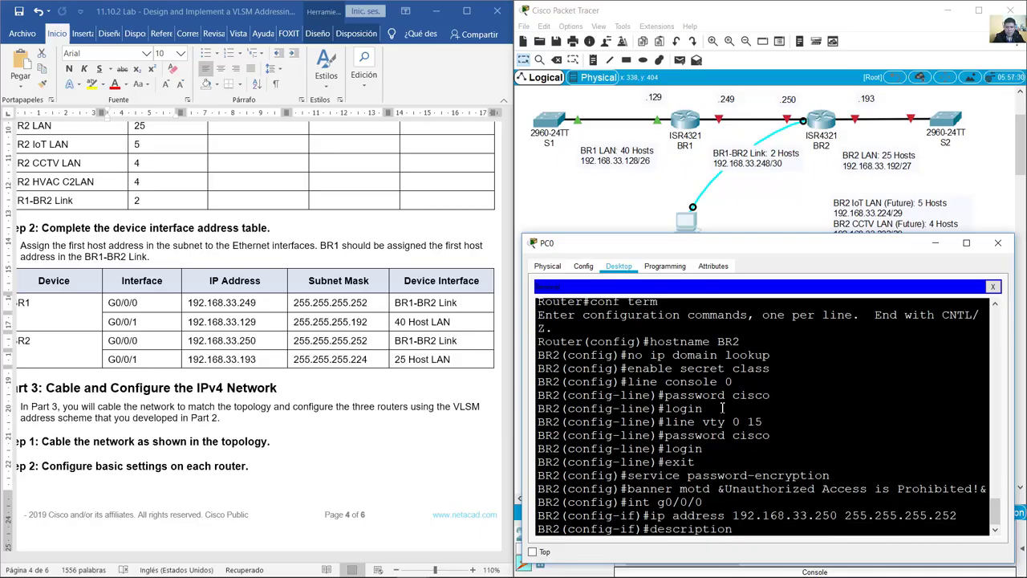
type(" BR1-BR1")
key("Return")
type("no shutdown")
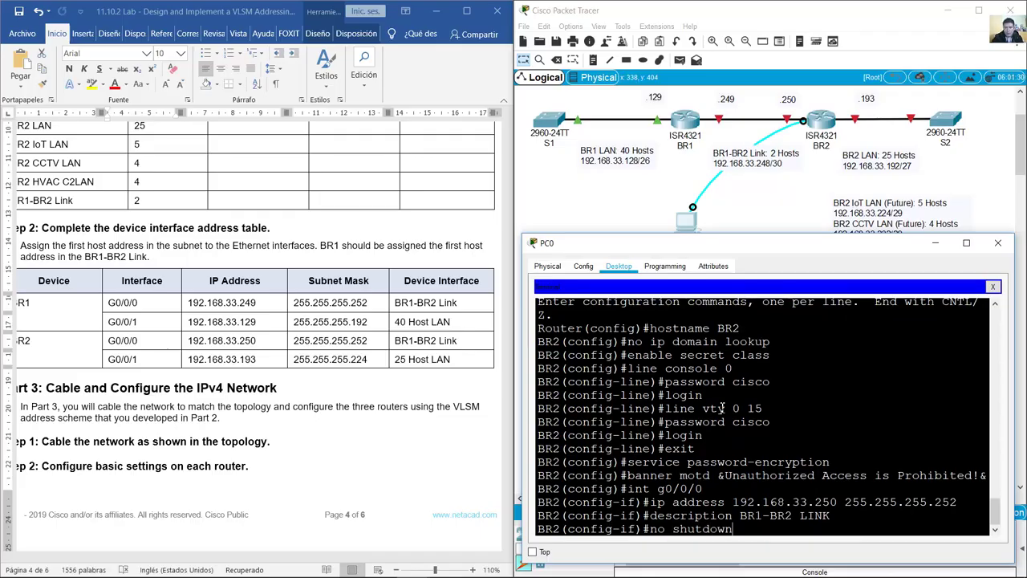
Step: Review the description and no shutdown commands in the console, then bring the topology into view
left_click_drag(717, 532, 833, 513)
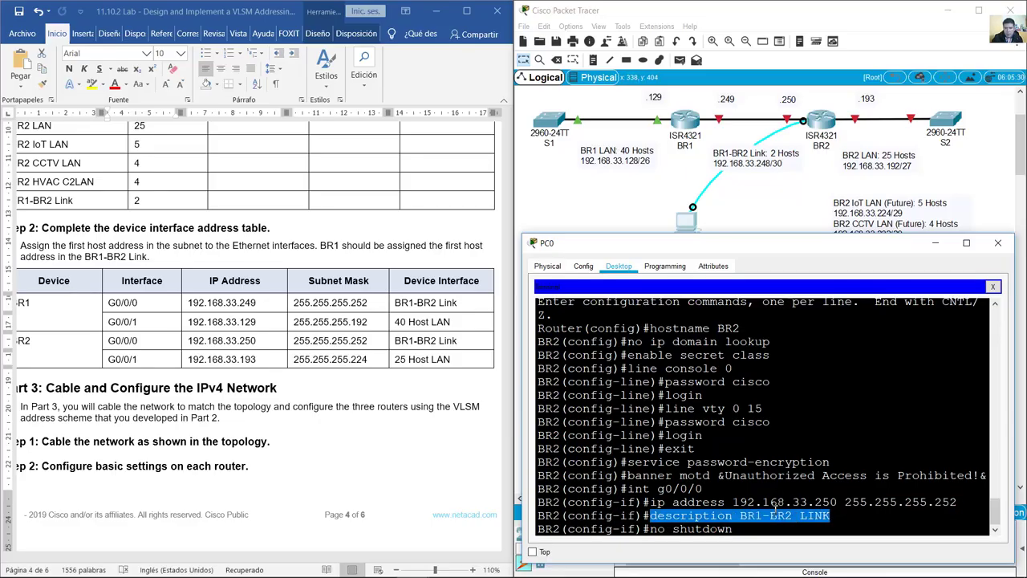
left_click_drag(743, 529, 648, 527)
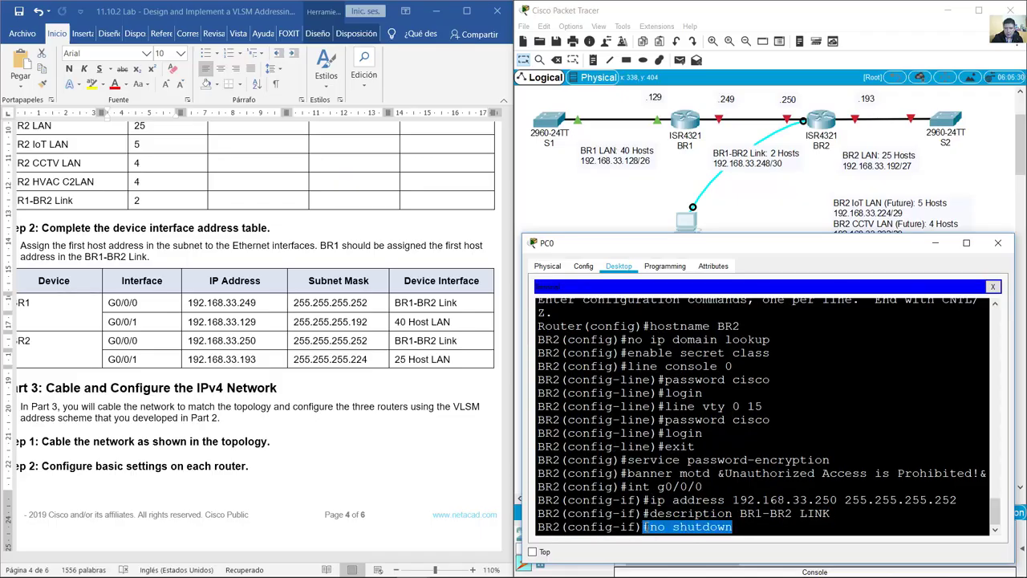
left_click(753, 527)
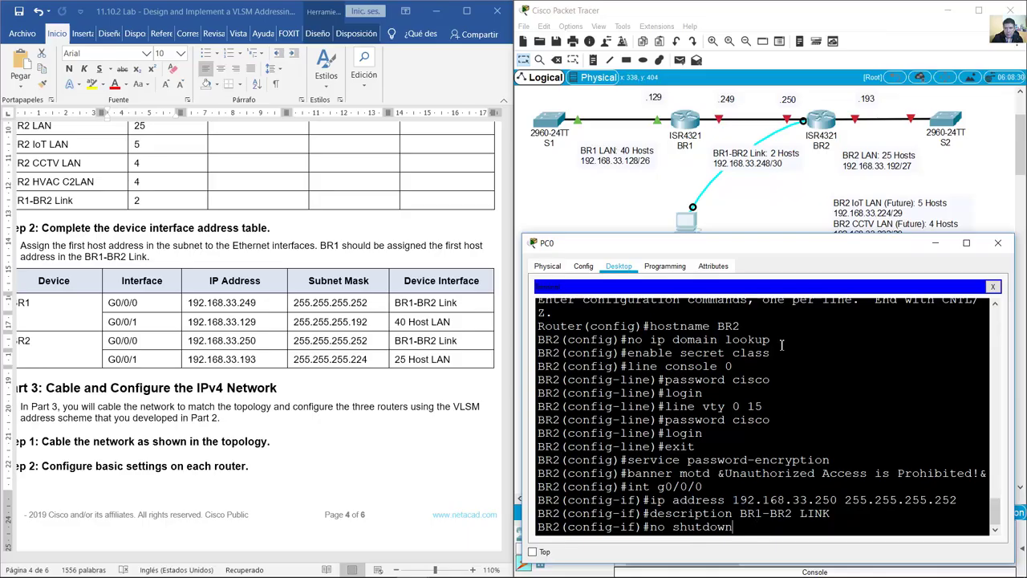
left_click(793, 193)
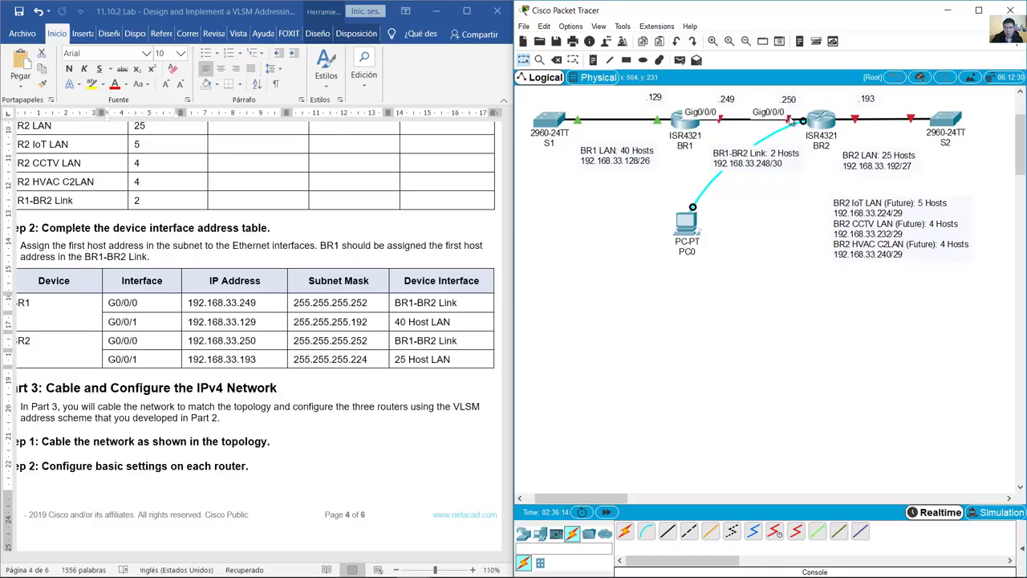
Step: Submit no shutdown on BR2's G0/0/0 and check the link lights on the topology
left_click(690, 225)
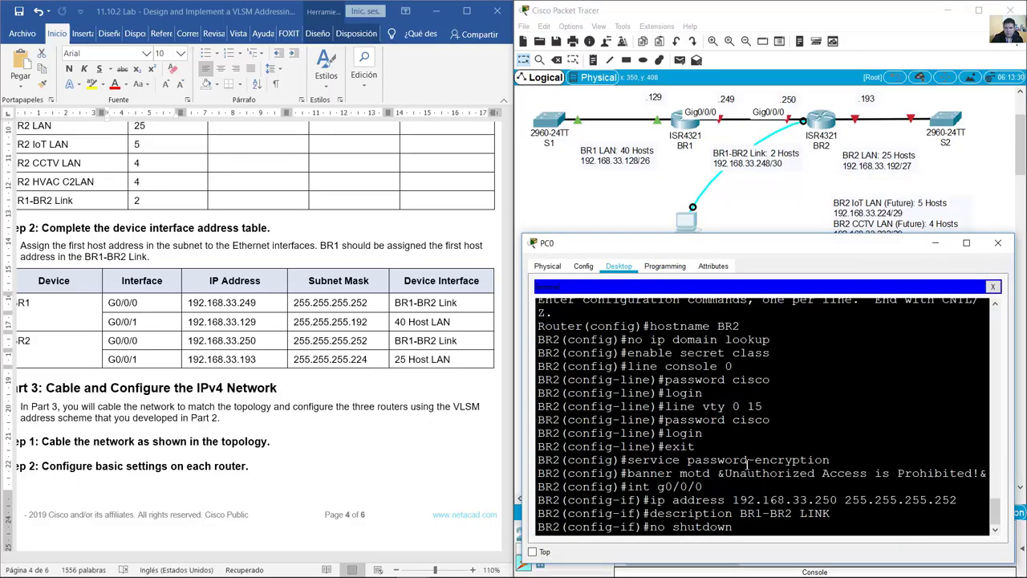
key("Return")
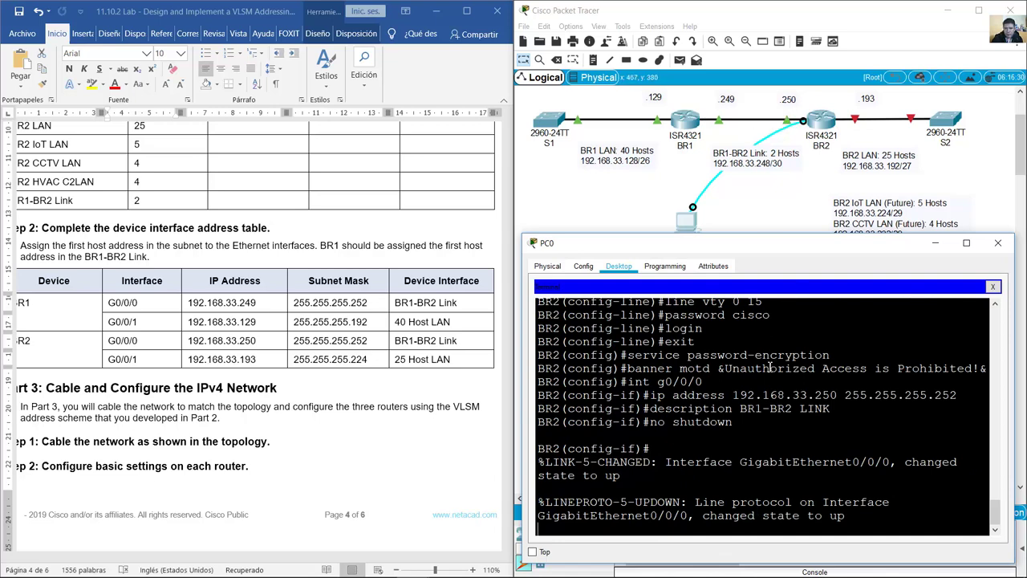
left_click(784, 194)
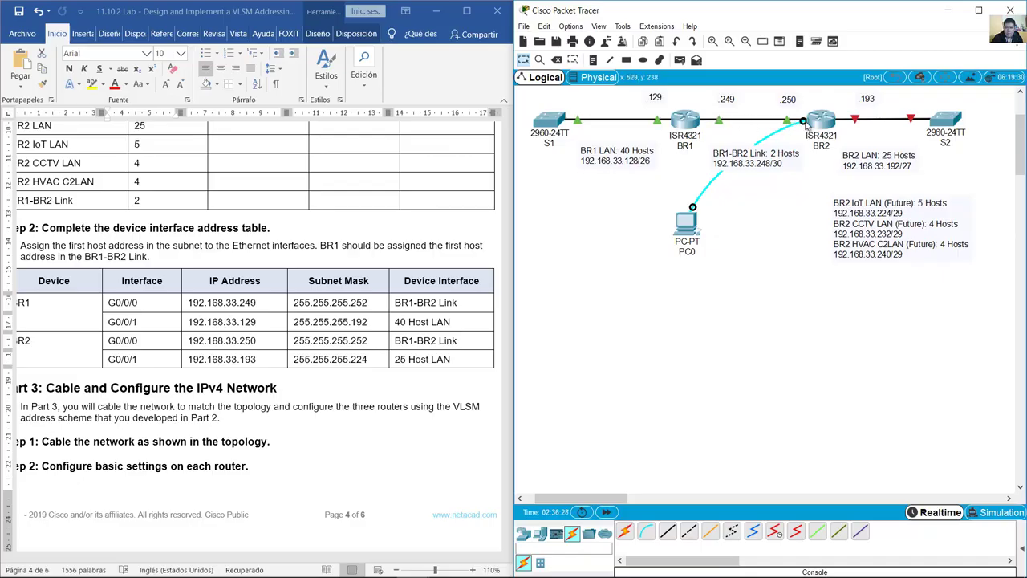
Step: Get a fresh BR2 prompt and locate BR2's G0/0/1 address in the address table
left_click(689, 237)
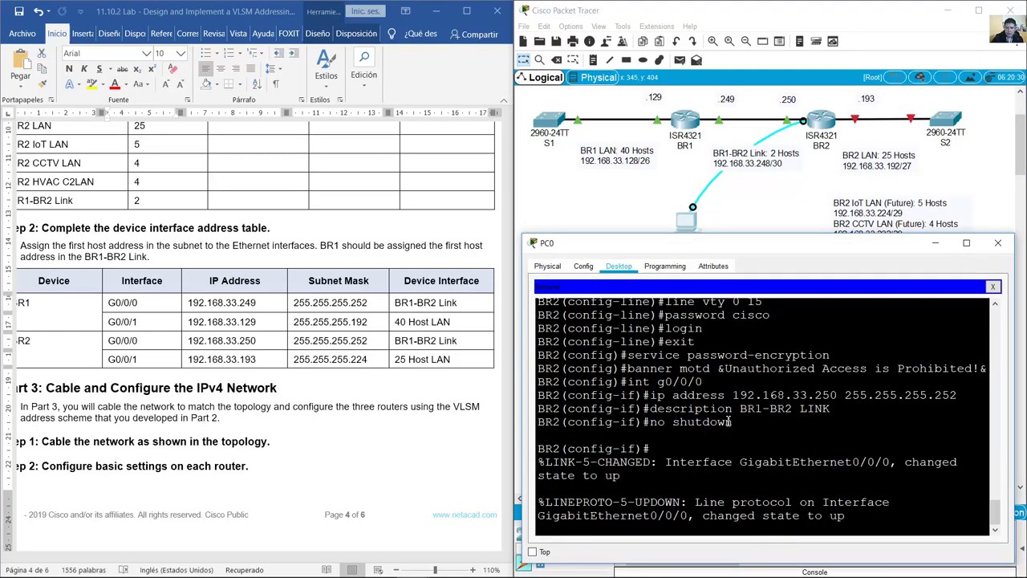
key("Return")
left_click(120, 325)
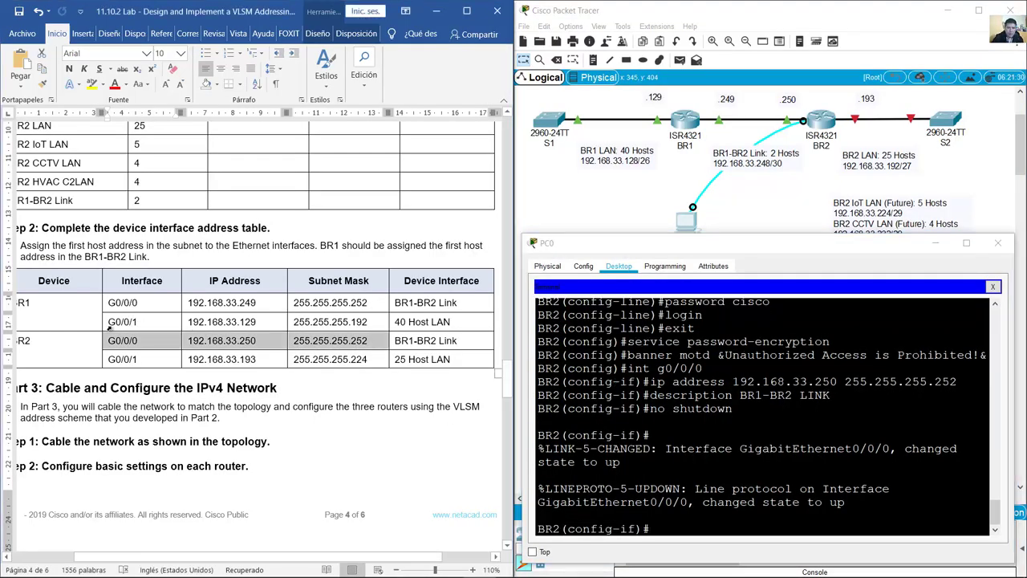
left_click_drag(111, 358, 370, 359)
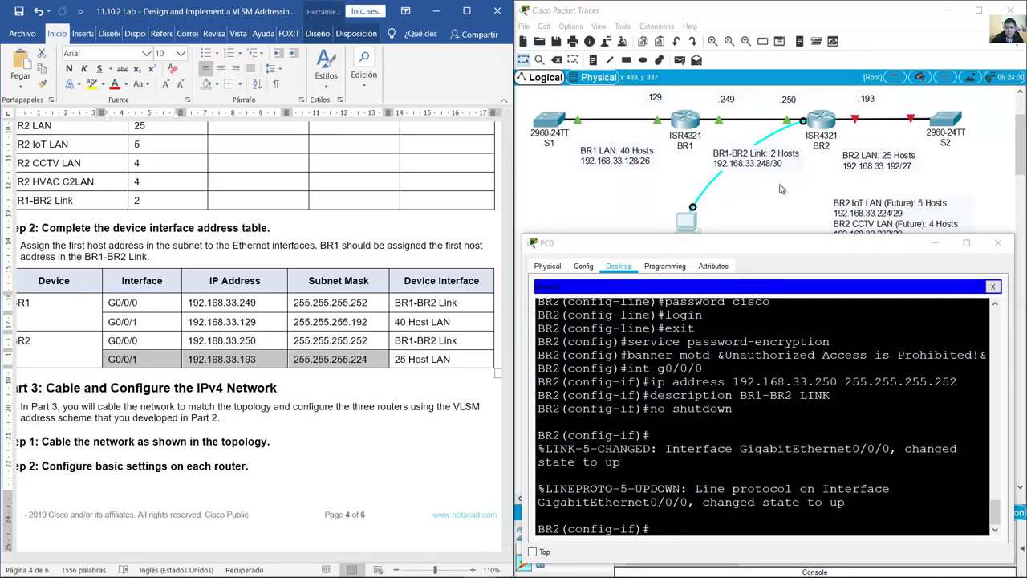
left_click(817, 181)
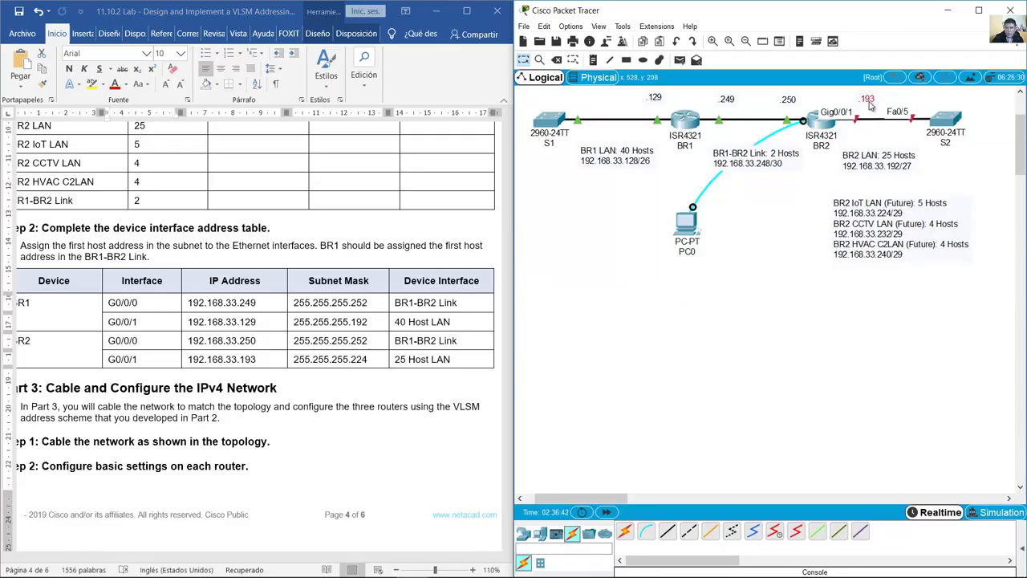
Step: Edit the BR2 LAN note on the topology and return to BR2's console
double_click(899, 166)
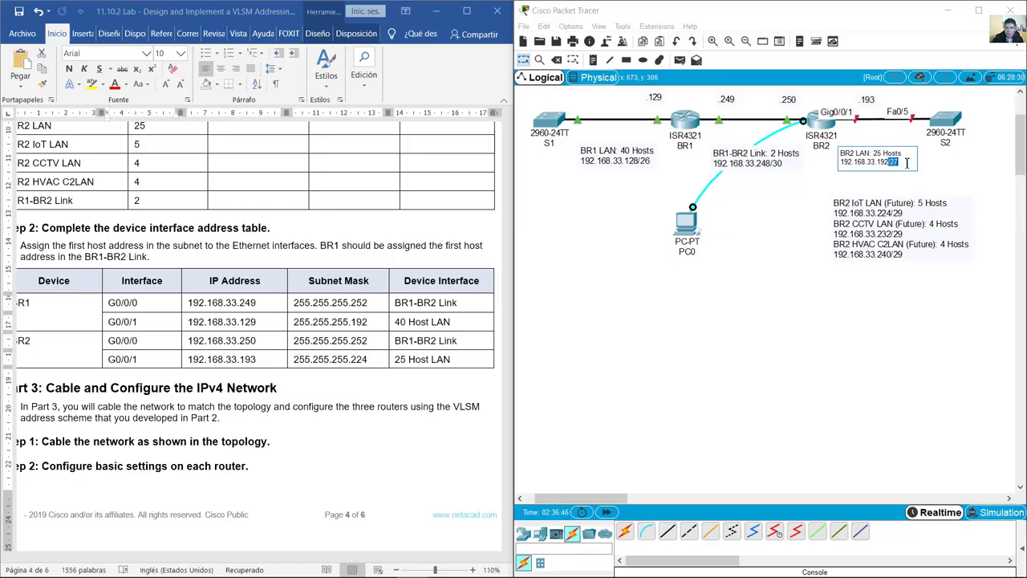
left_click(939, 169)
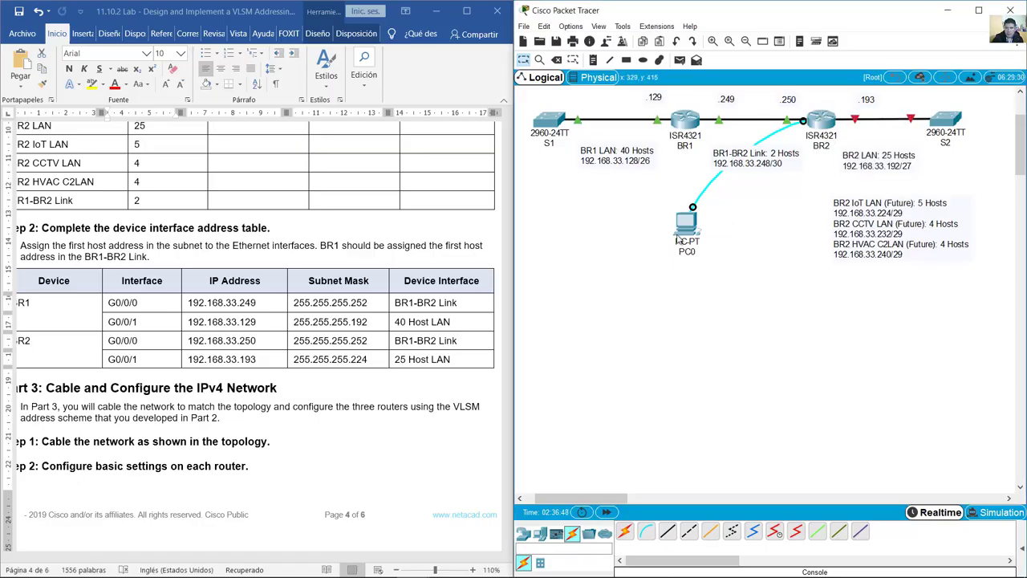
left_click(679, 234)
Step: Enter interface G0/0/1 and assign 192.168.33.193 255.255.255.224 by editing recalled commands
key("Up")
key("Up")
key("Up")
key("Up")
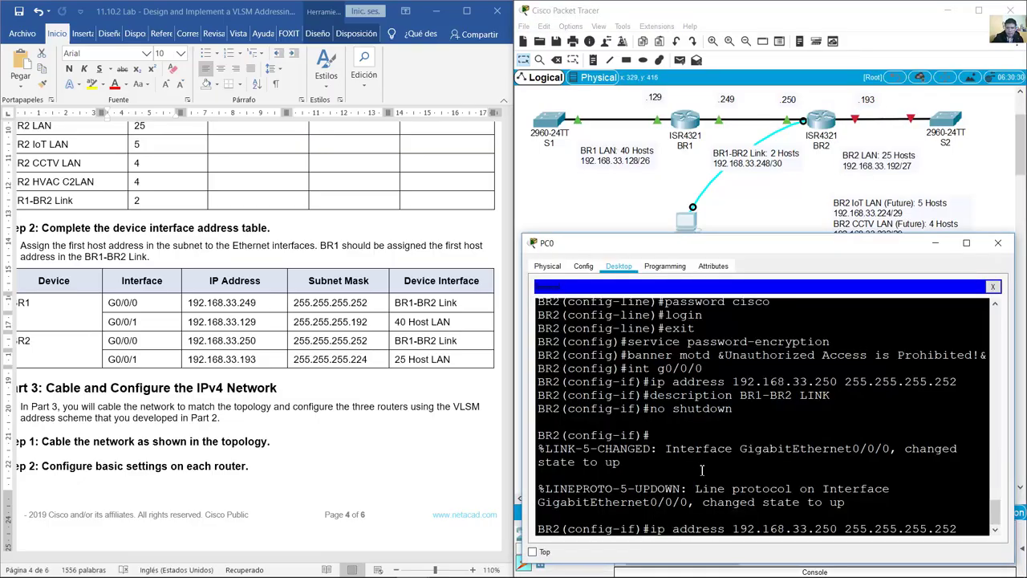
key("BackSpace")
type("1")
key("Return")
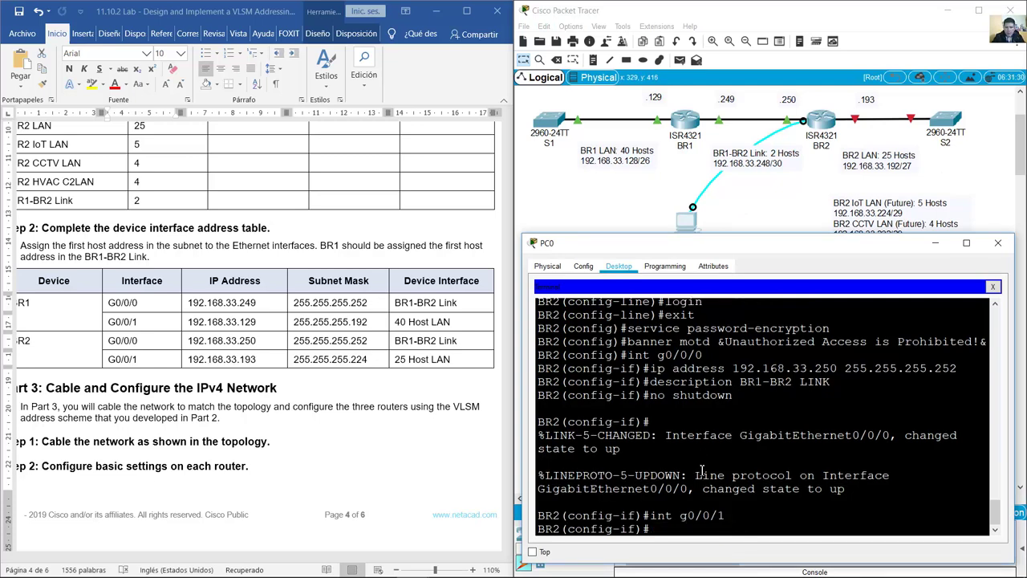
key("Up")
key("Up")
key("Up")
key("Up")
key("Left")
key("Left")
key("Left")
key("Left")
key("Left")
key("Left")
key("Left")
key("Left")
key("Left")
key("Left")
key("Left")
key("Left")
key("Left")
key("Left")
key("Left")
key("Left")
key("BackSpace")
key("BackSpace")
key("BackSpace")
type("193")
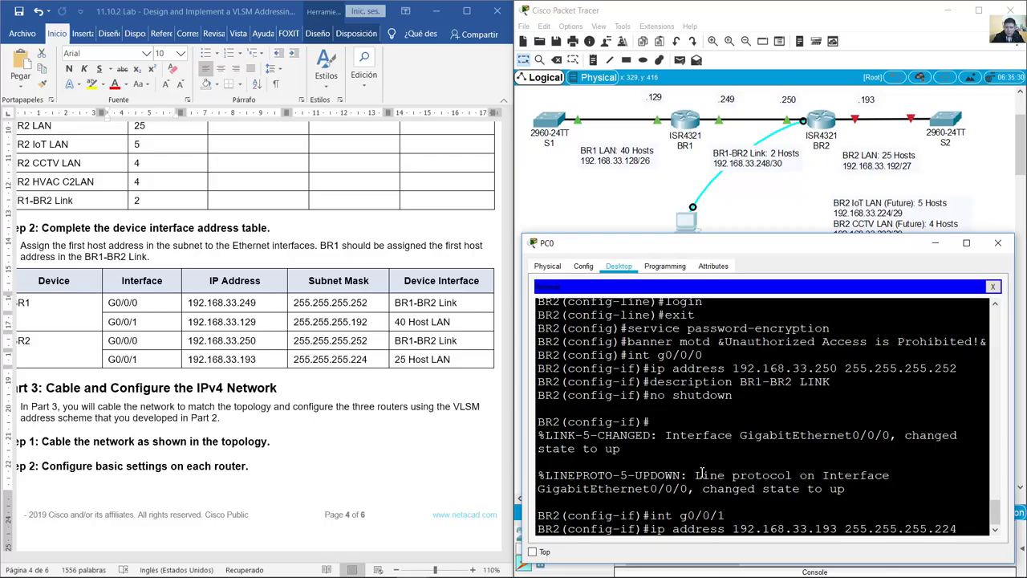
key("Return")
Step: Give G0/0/1 the description BR2 LAN and enable it with no shutdown
key("Up")
key("Up")
key("Up")
key("Up")
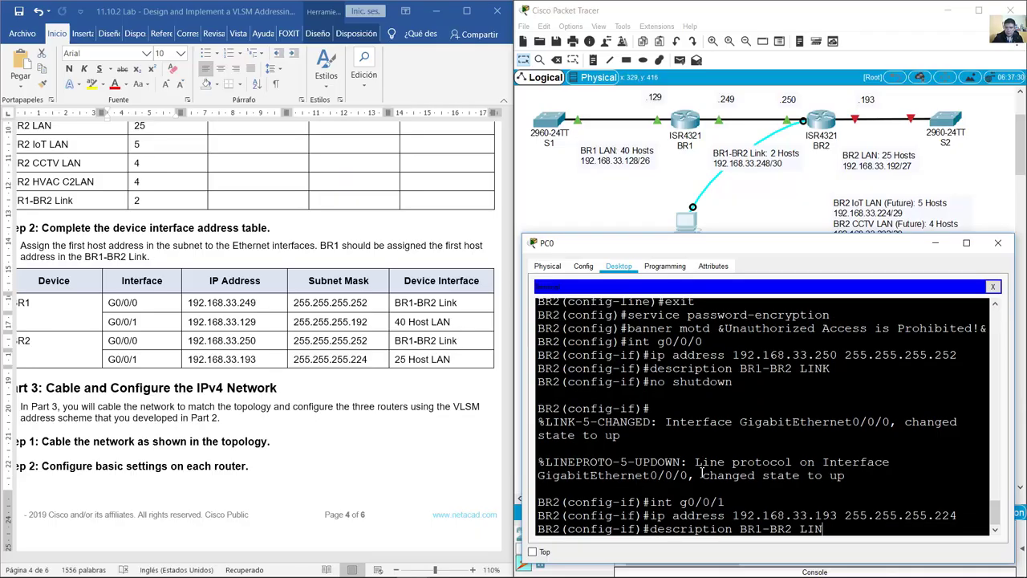
key("BackSpace")
key("BackSpace")
key("BackSpace")
key("BackSpace")
key("BackSpace")
key("BackSpace")
key("Return")
key("Up")
key("Up")
key("Up")
key("Up")
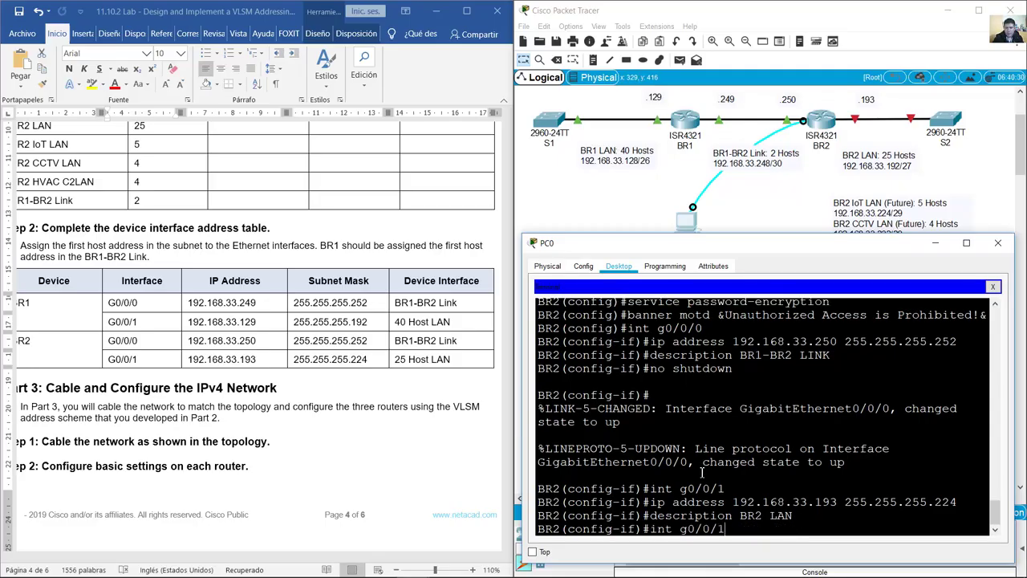
key("Return")
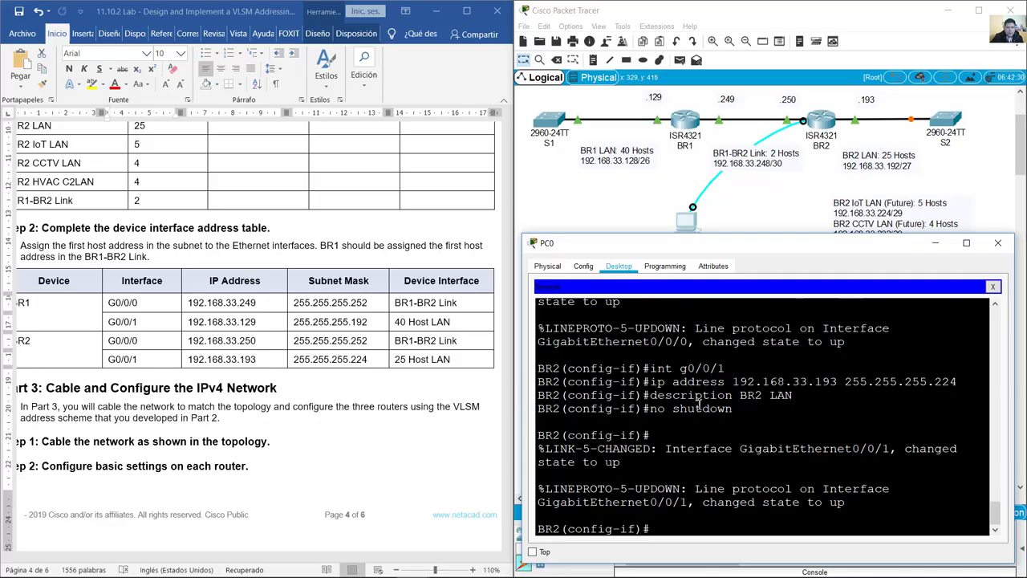
Step: Check the lab instructions, then end and copy BR2's running-config to startup-config with the default filename
left_click(311, 407)
scroll(310, 407, "down", 10)
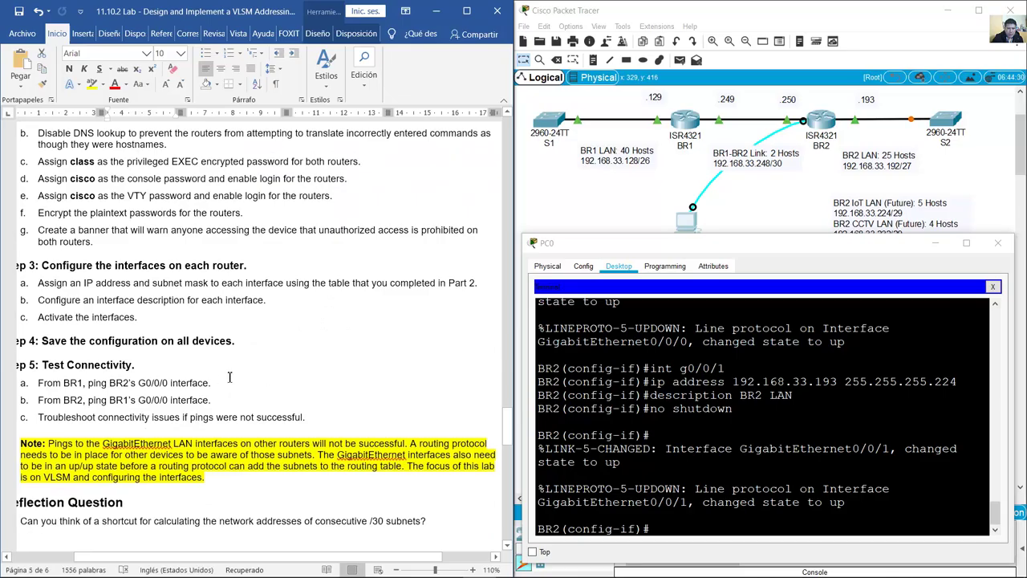
left_click(672, 409)
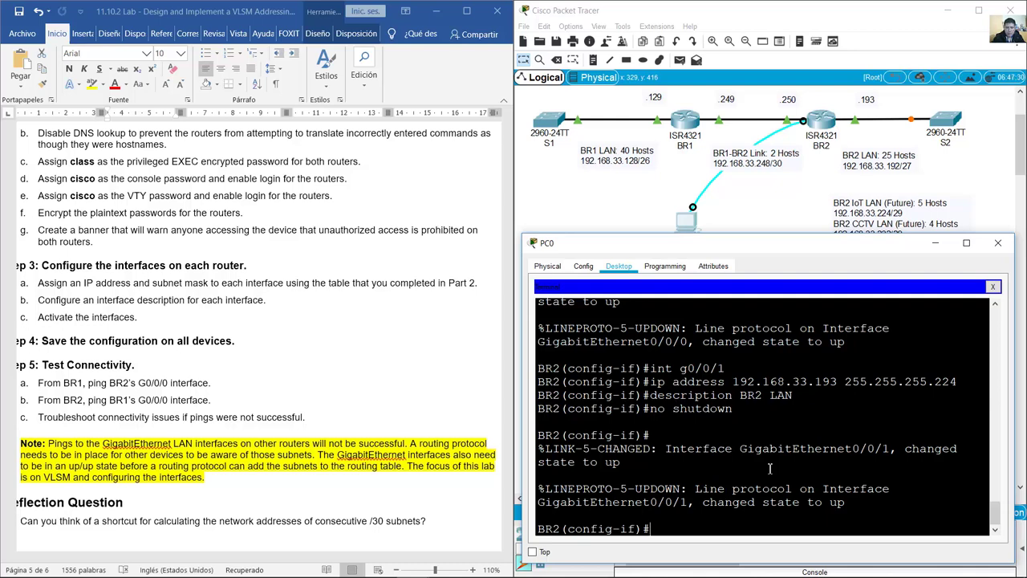
type("end")
key("Return")
key("Return")
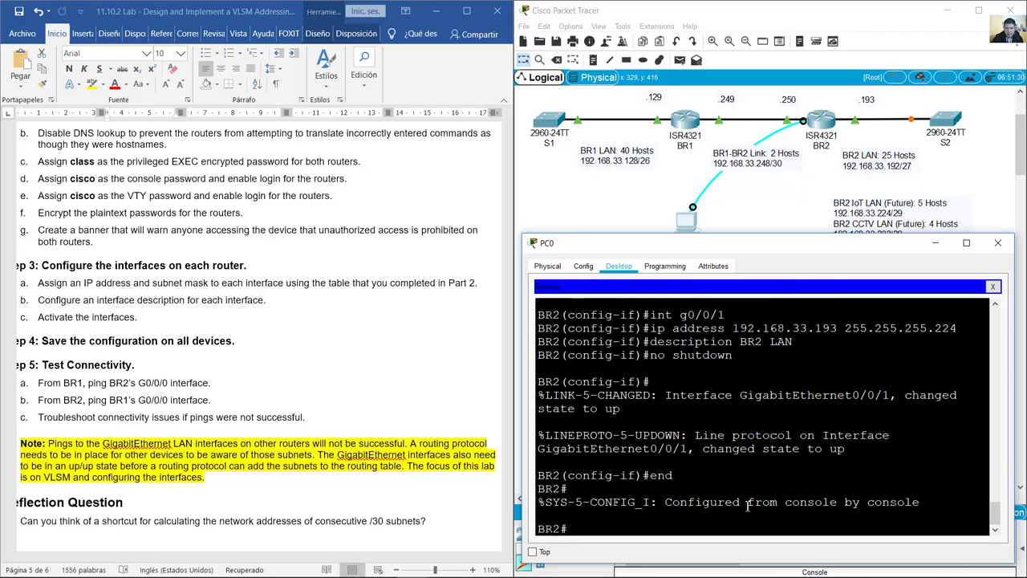
type("copy running-")
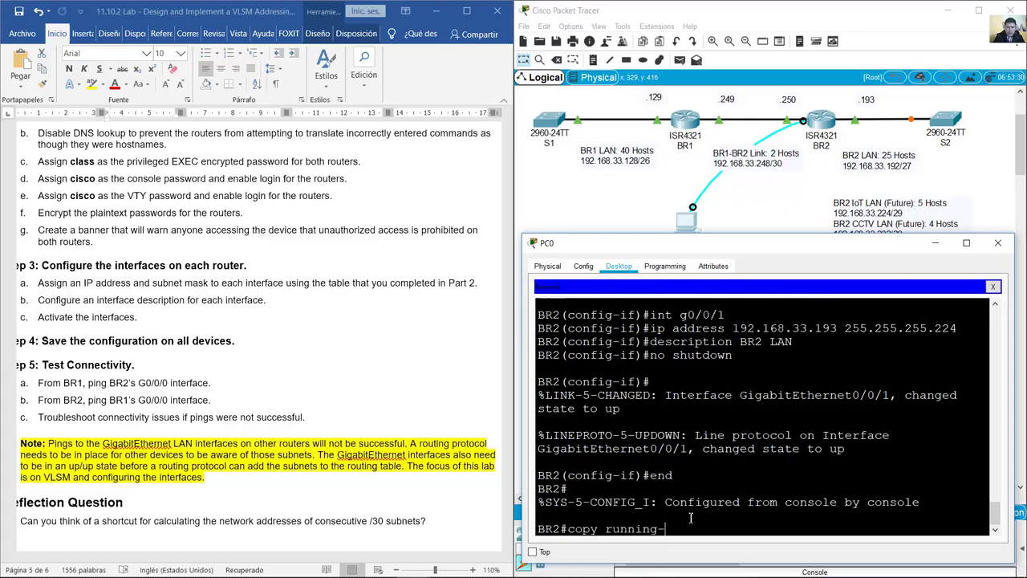
type("config startup-config")
key("Return")
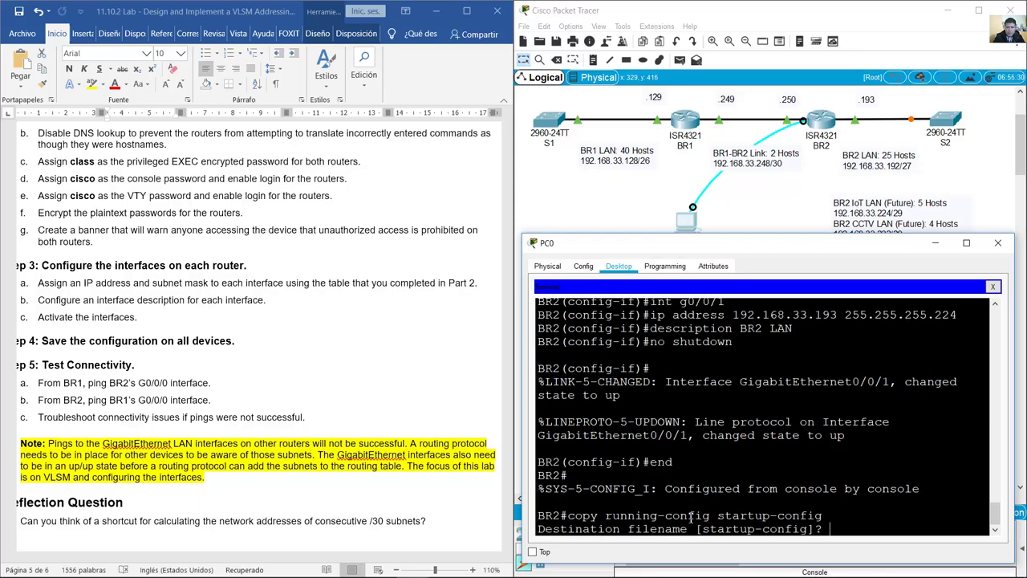
key("Return")
Step: Highlight the Test Connectivity heading and its first ping instruction in the lab document
left_click(216, 373)
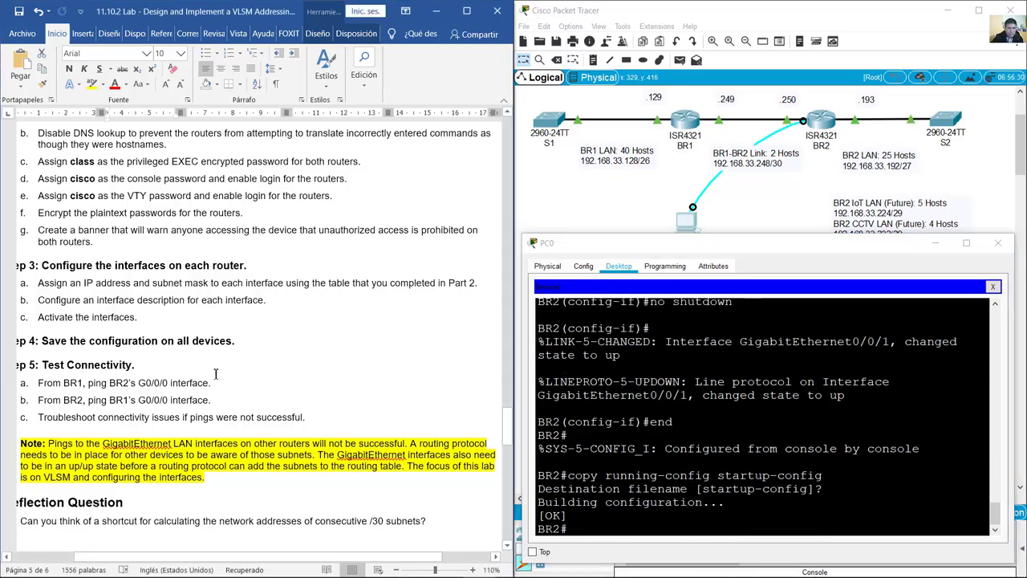
scroll(200, 375, "down", 2)
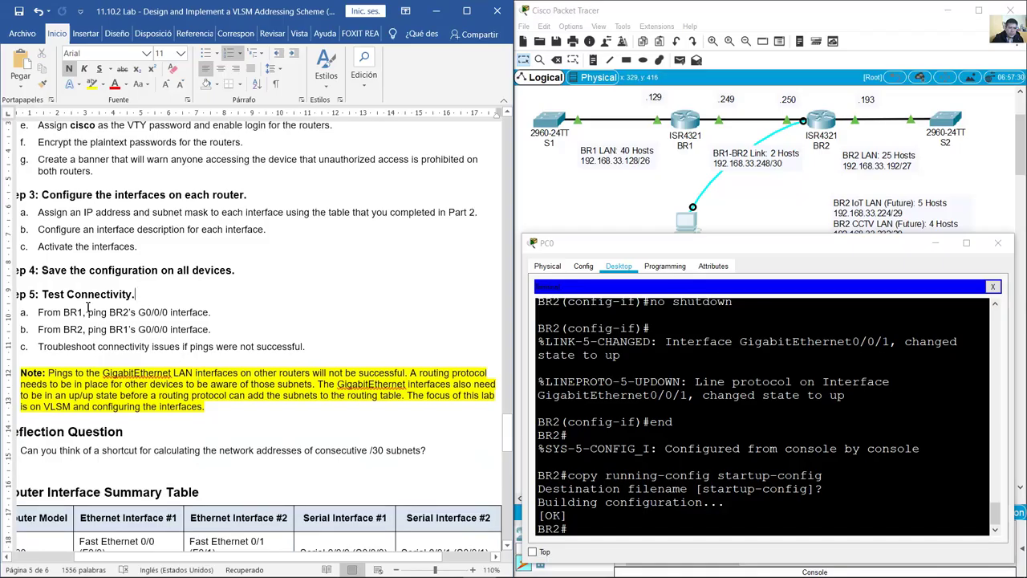
triple_click(48, 294)
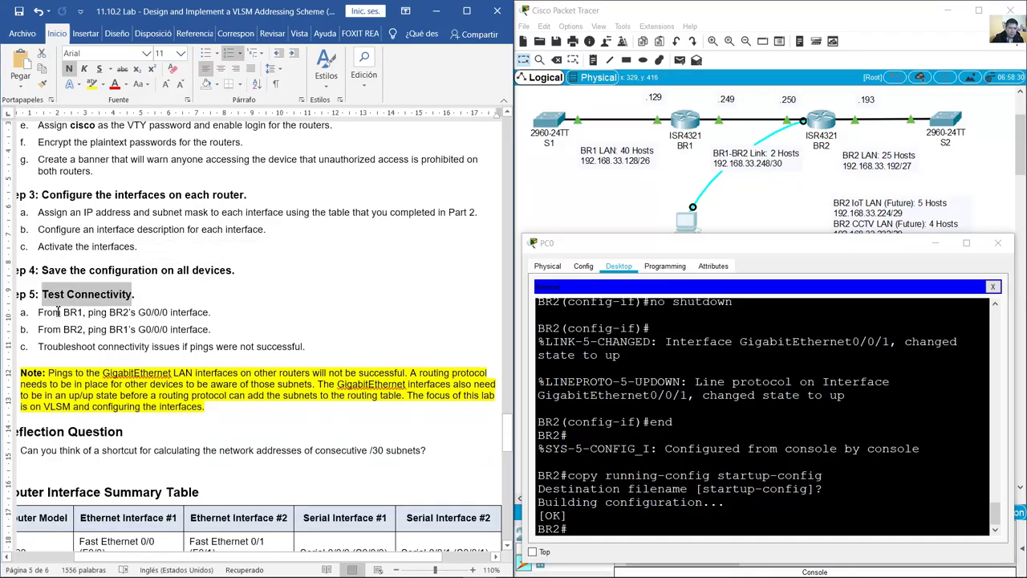
left_click_drag(39, 314, 211, 313)
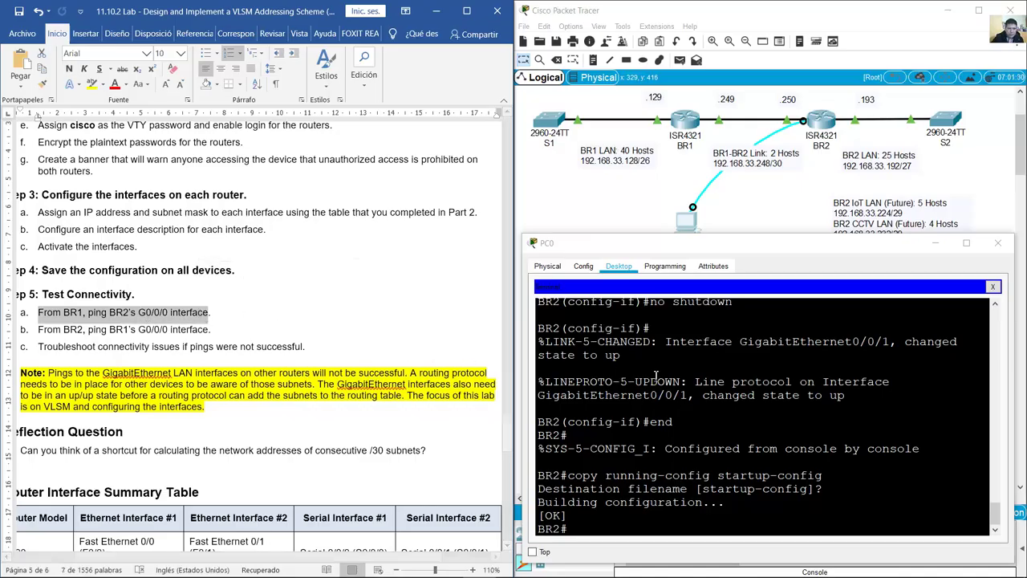
Step: Move PC0's console cable to BR1's Console port and reopen PC0's terminal
left_click(770, 185)
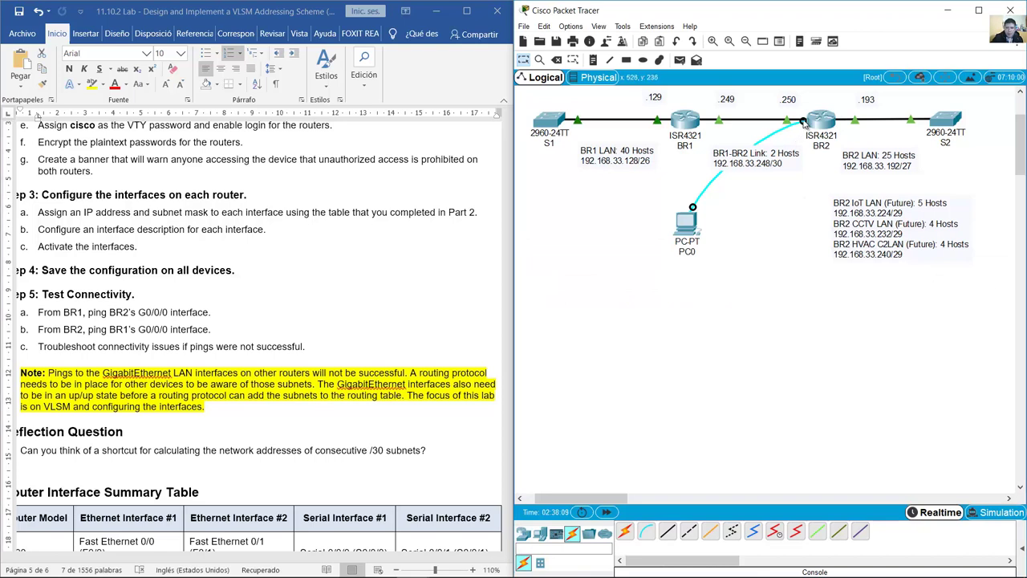
left_click(688, 126)
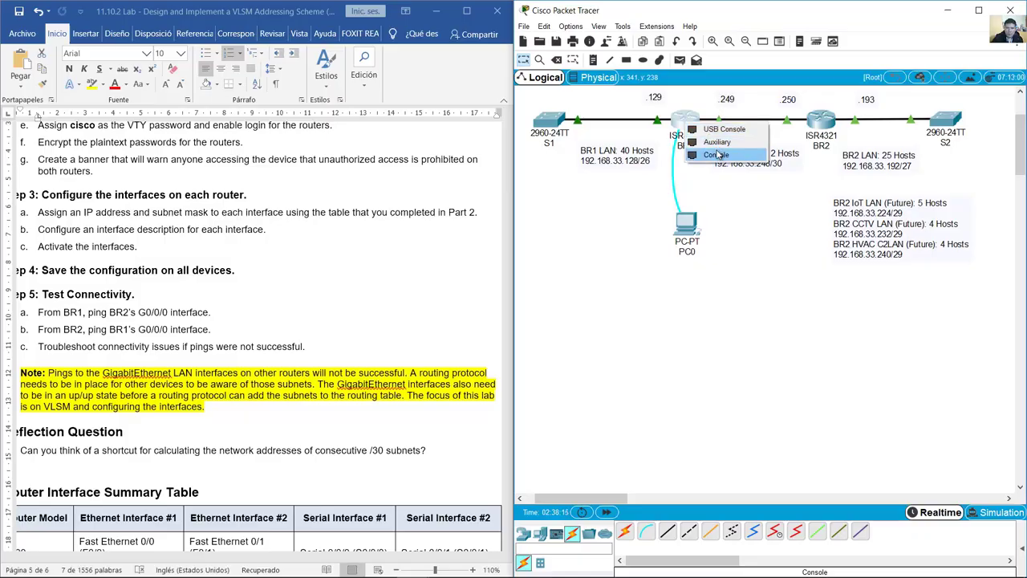
left_click(718, 155)
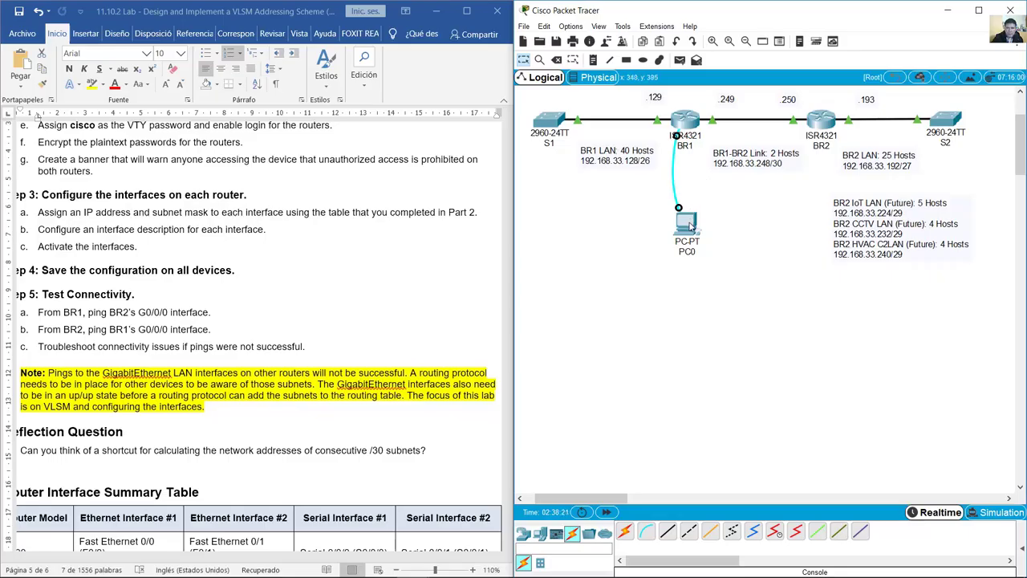
left_click(688, 225)
left_click(993, 288)
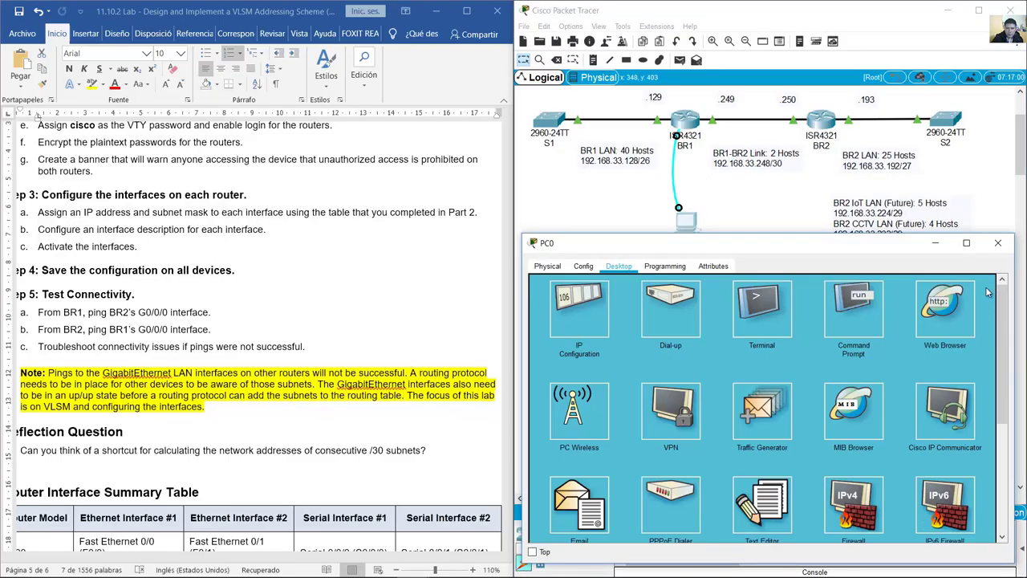
left_click(762, 312)
left_click(971, 396)
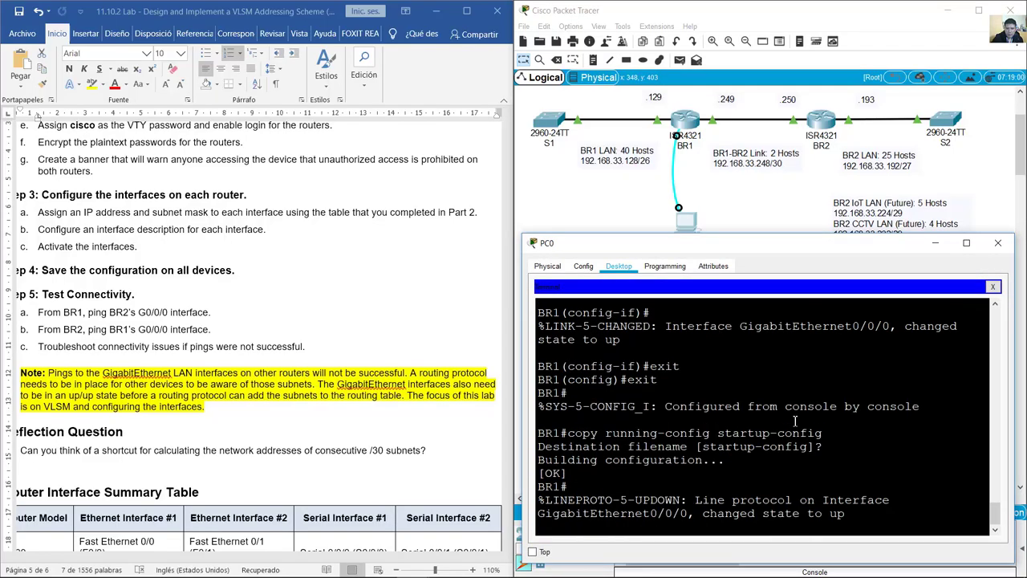
Step: From BR1, ping BR2's G0/0/0 address after checking its .250 label on the topology
key("Return")
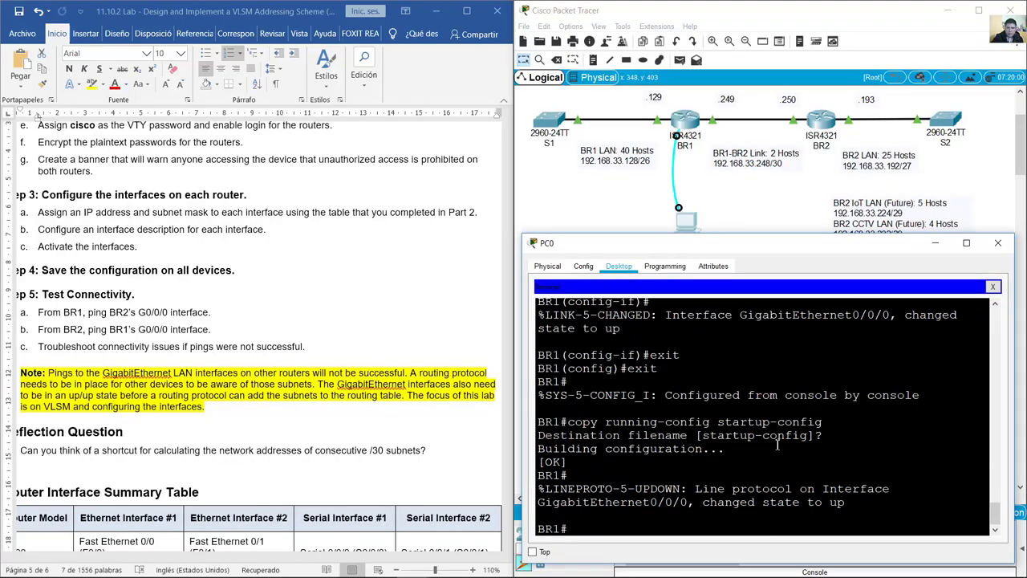
left_click_drag(568, 526, 539, 528)
left_click(594, 534)
type("ping")
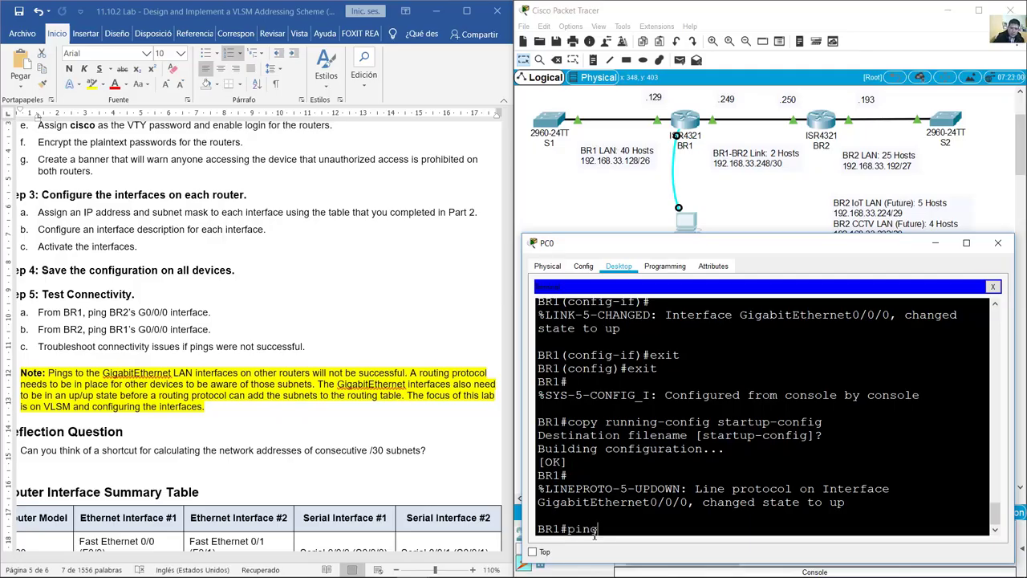
left_click(788, 130)
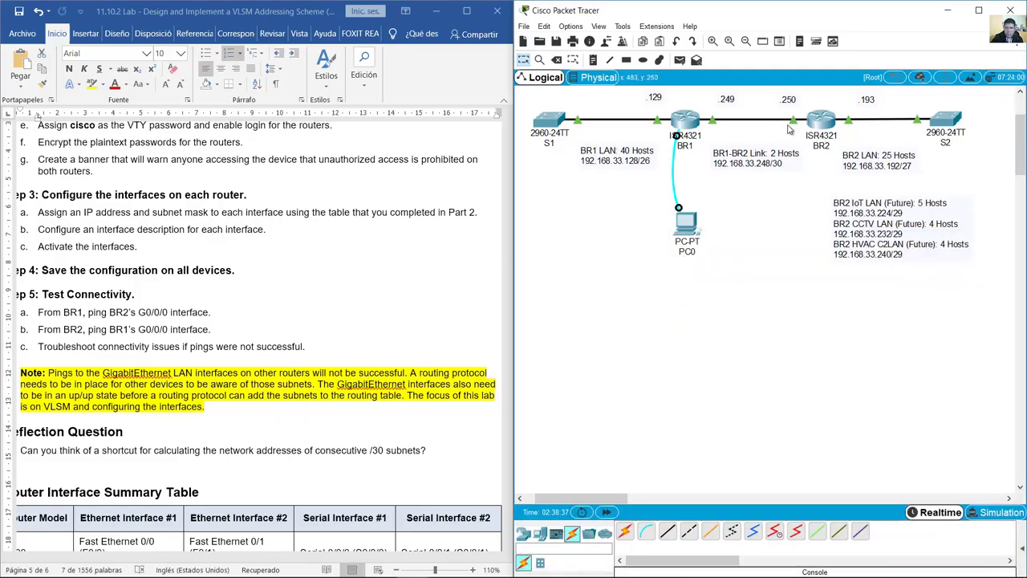
mouse_move(793, 126)
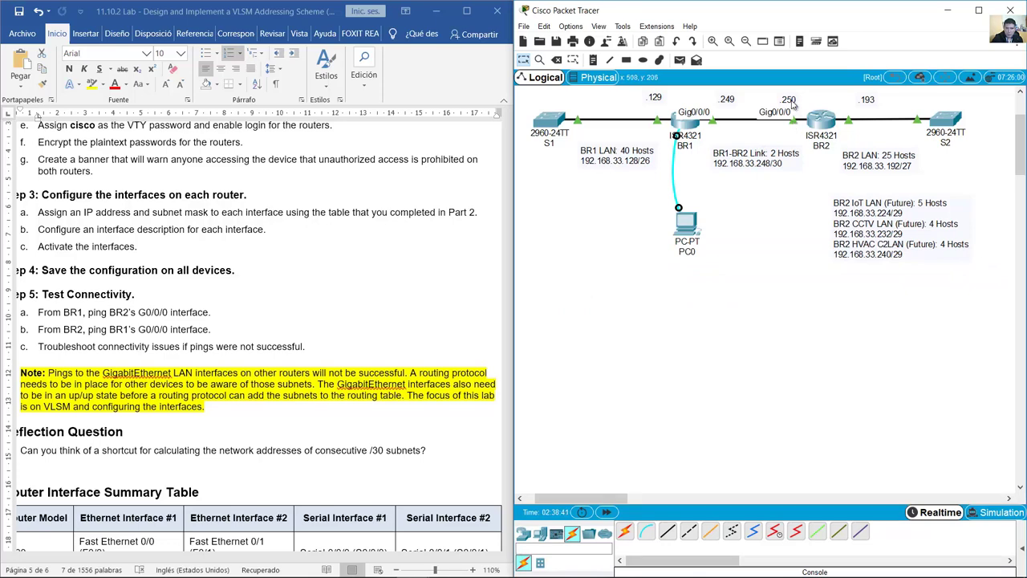
double_click(791, 101)
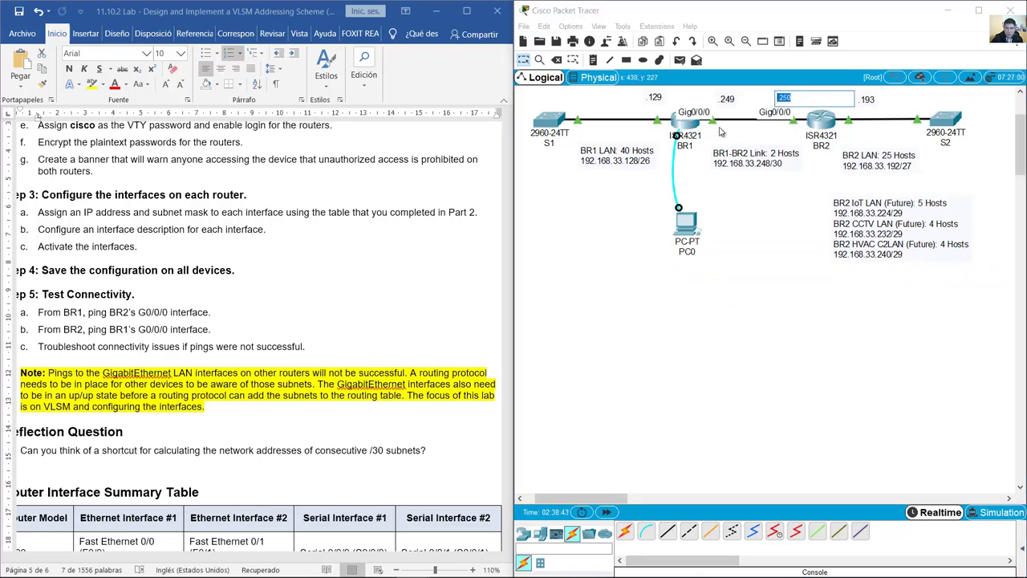
left_click(685, 224)
type("192")
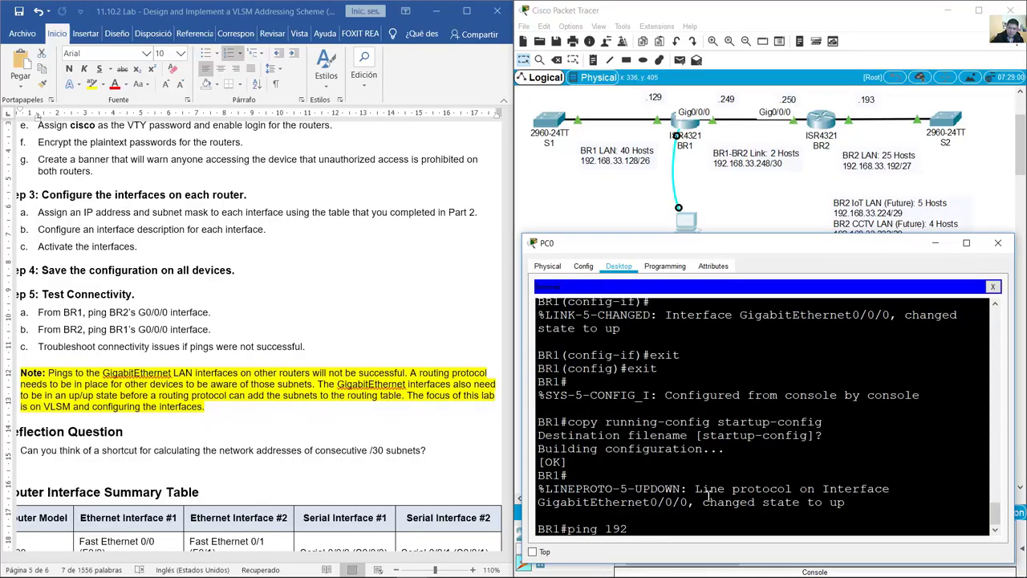
type("2.16.168.33.250")
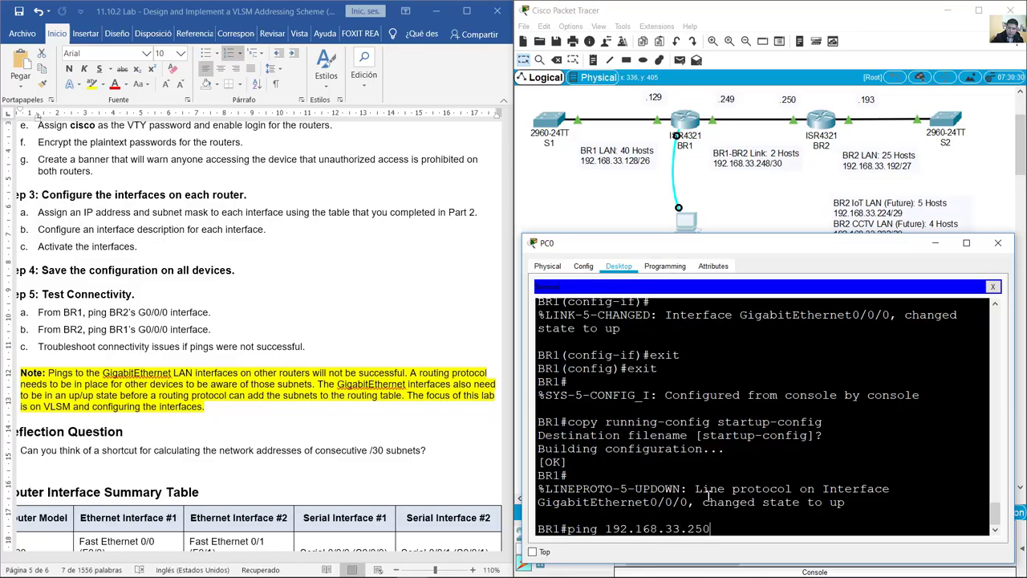
key("Return")
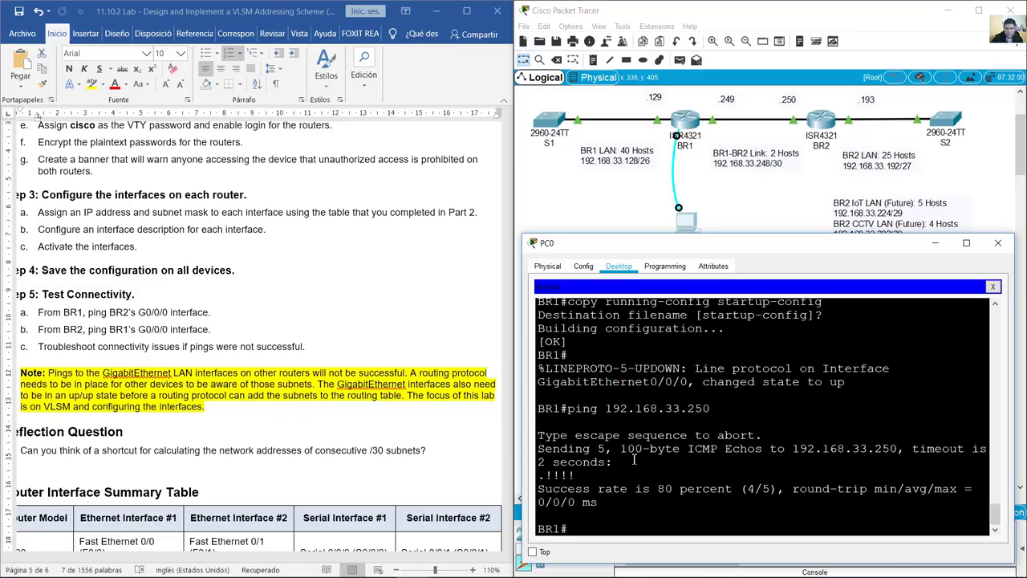
Step: Rerun the ping to 192.168.33.250, confirm five successful replies, and mark the matching lab instruction
left_click_drag(578, 475, 539, 477)
left_click(545, 476)
left_click(546, 475)
key("Up")
key("Return")
left_click_drag(581, 475, 534, 473)
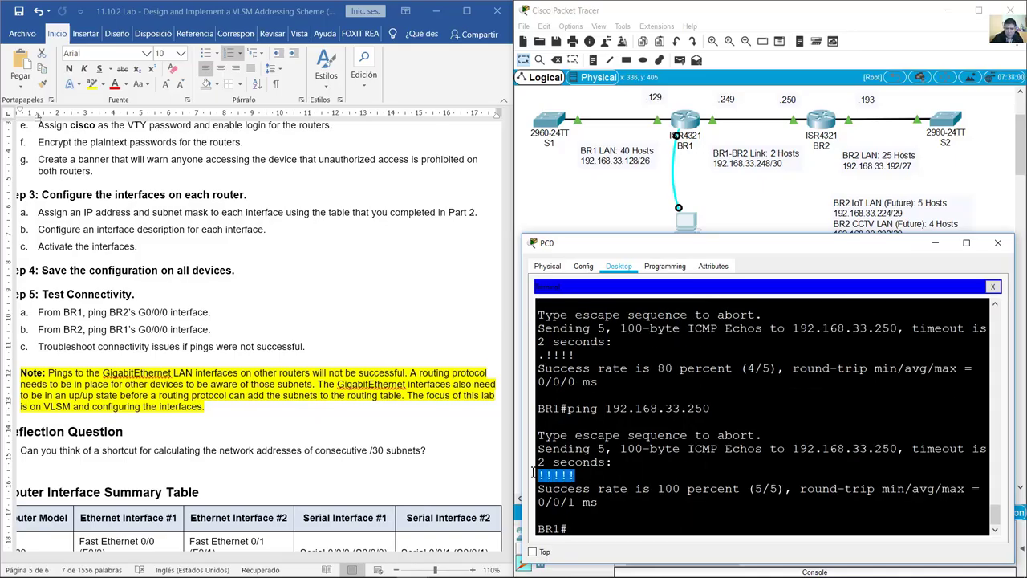
left_click(613, 527)
left_click_drag(38, 312, 202, 331)
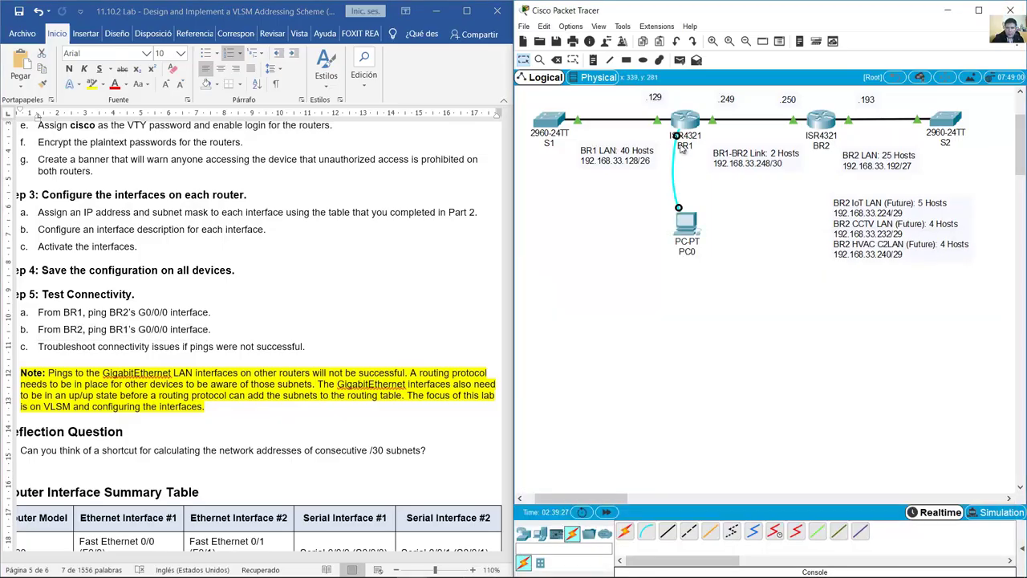
Step: Move PC0's console cable to BR2's Console port and reopen PC0's terminal
left_click(820, 127)
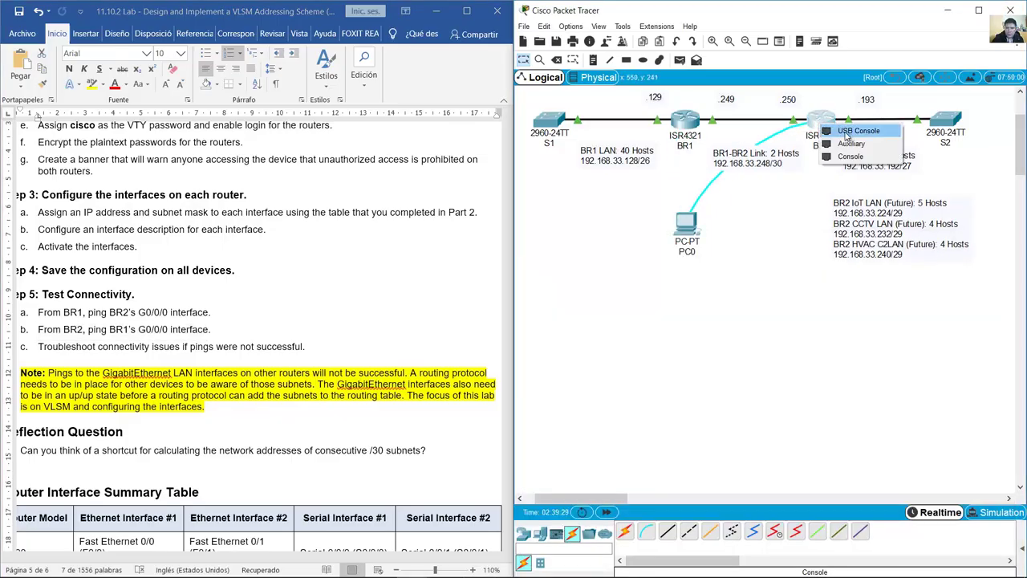
left_click(850, 157)
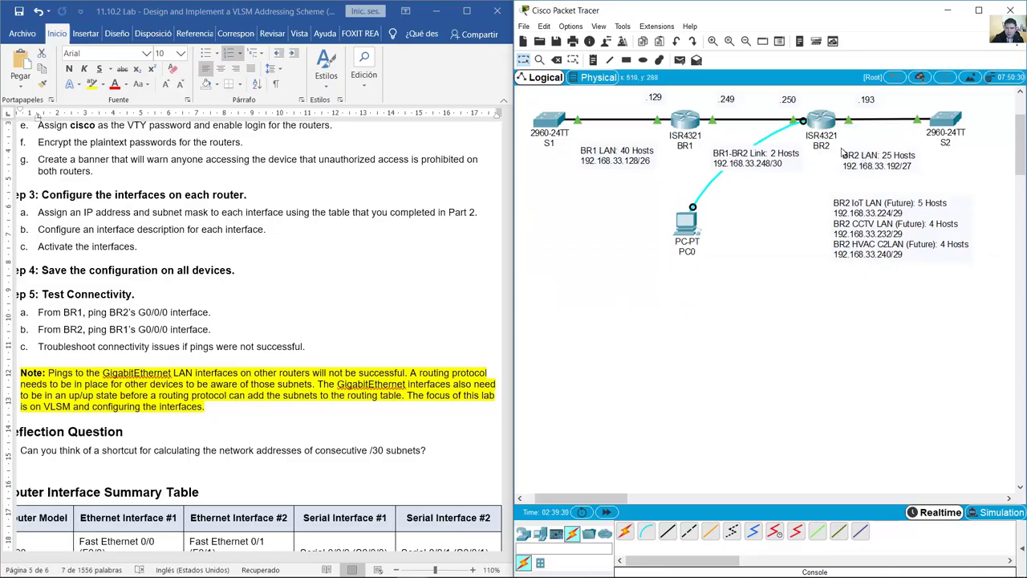
left_click(686, 222)
left_click(992, 287)
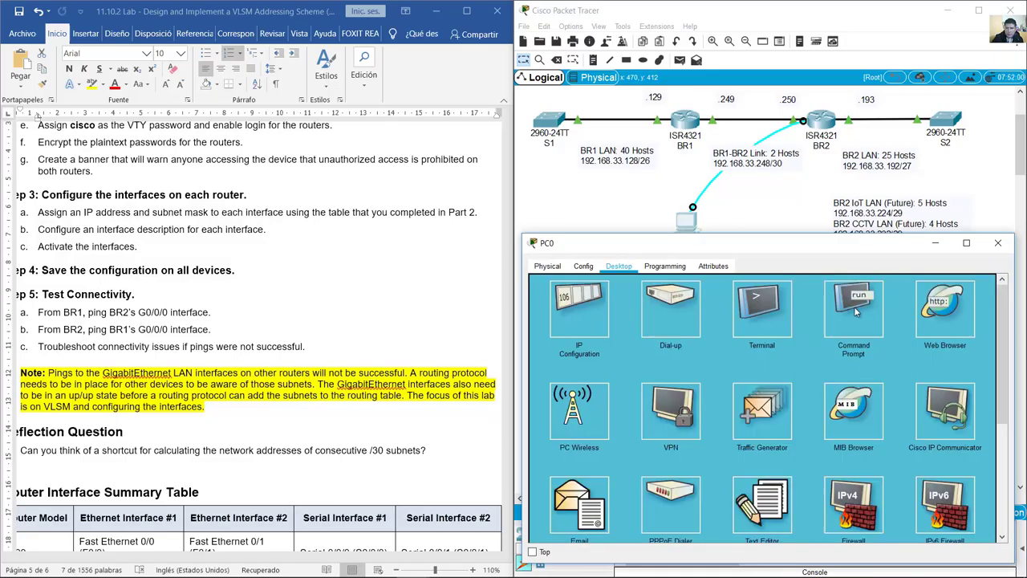
left_click(768, 313)
left_click(972, 399)
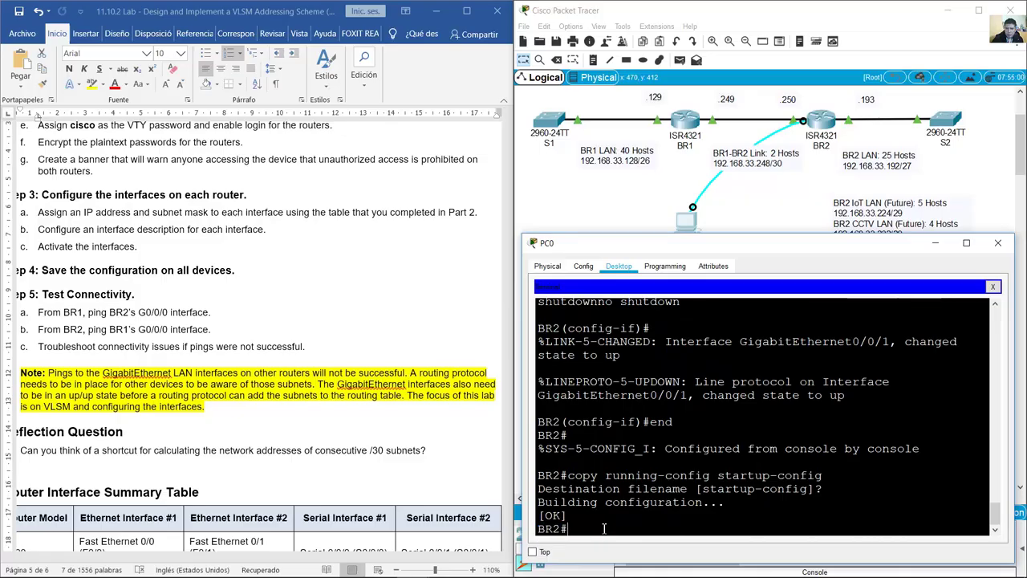
Step: Ping 192.168.33.249 from BR2, confirm the successful replies, and highlight the troubleshooting instruction
type("ping")
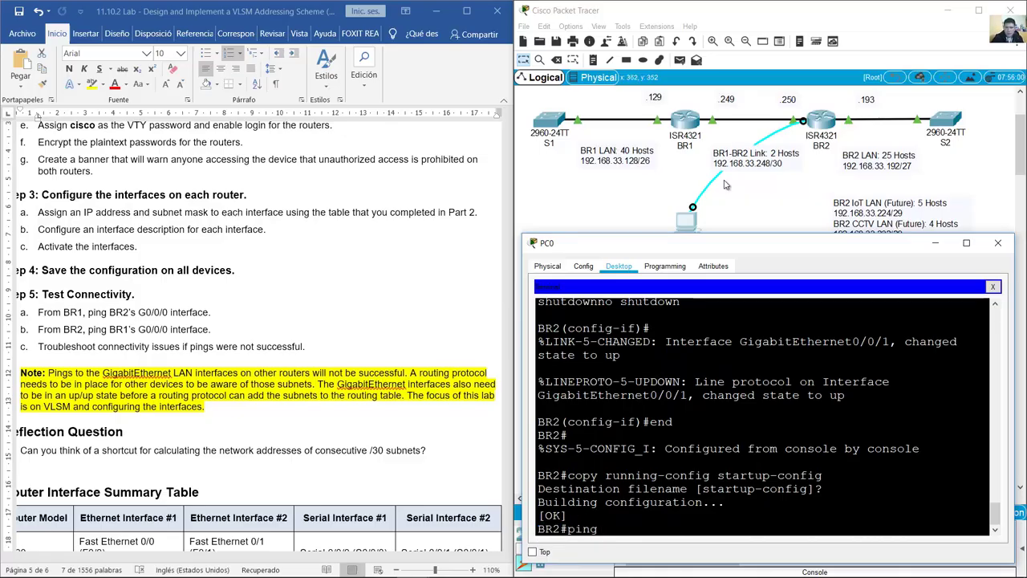
left_click(732, 119)
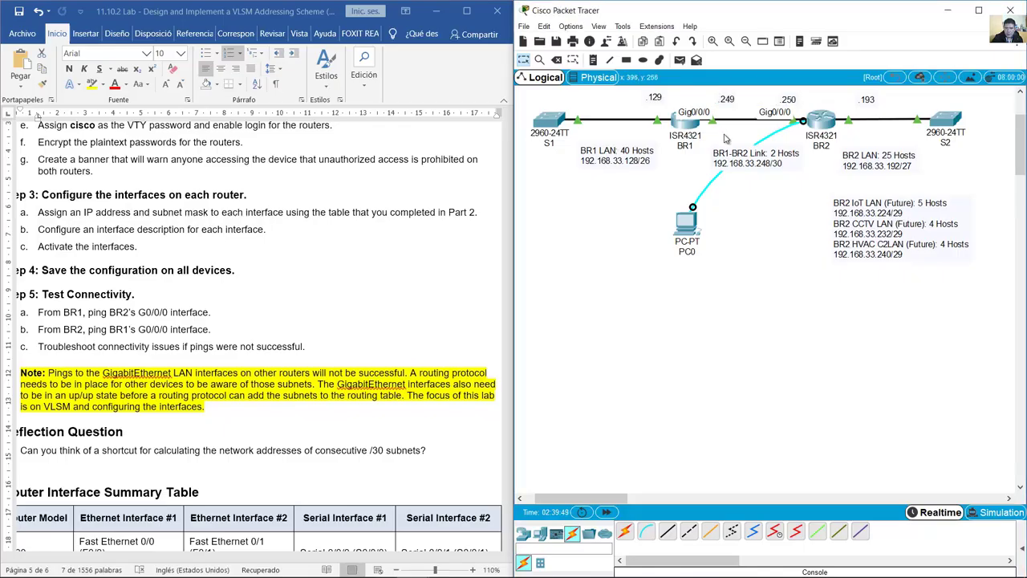
left_click(682, 231)
type("19")
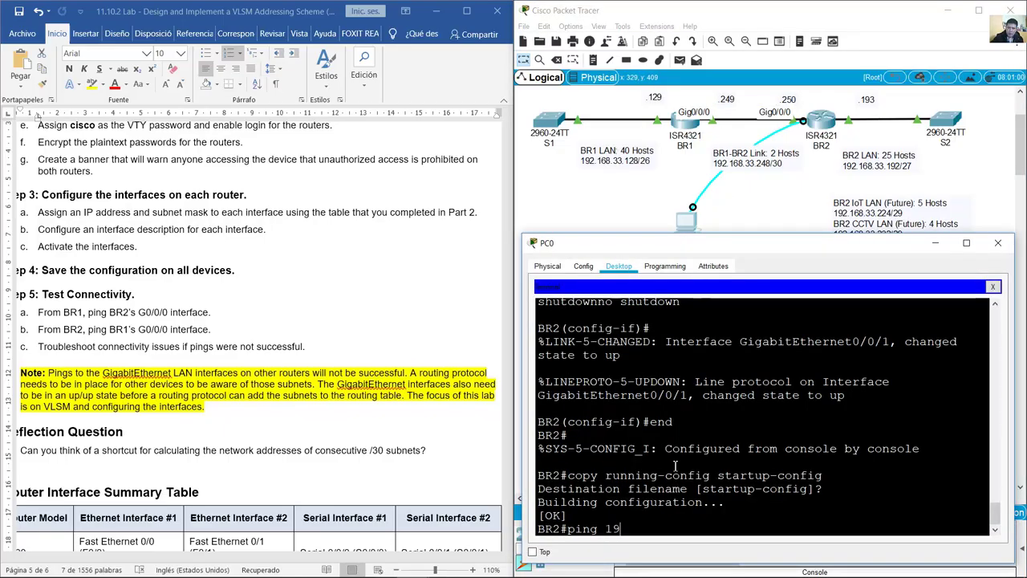
type("2.168.33.249")
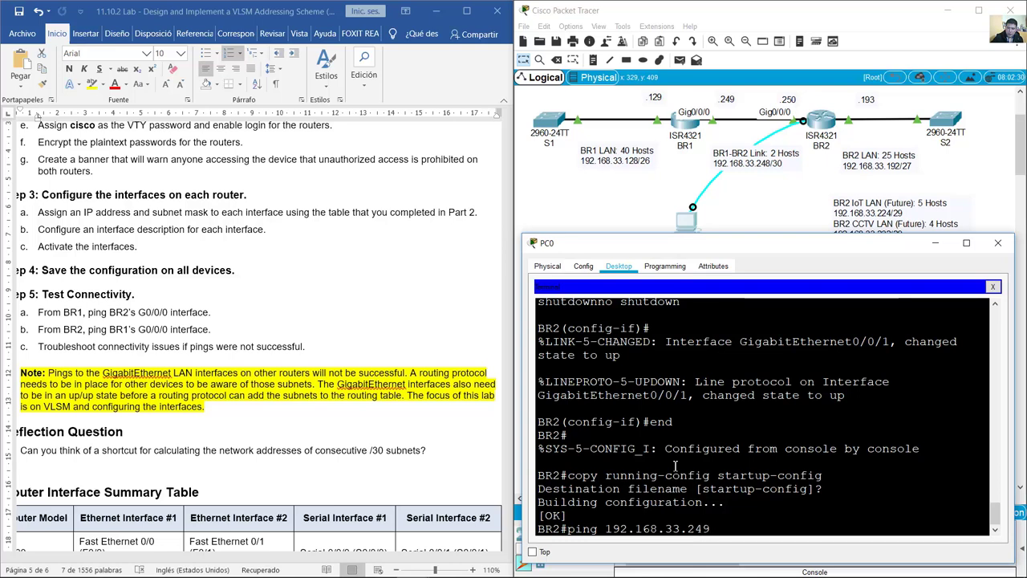
key("Return")
left_click_drag(572, 475, 536, 475)
left_click(267, 351)
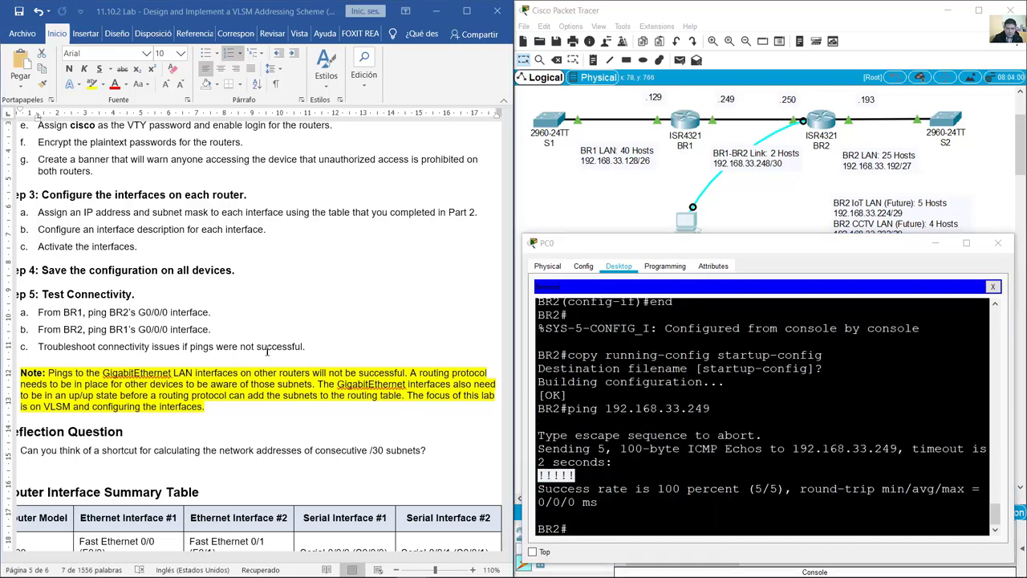
left_click_drag(112, 351, 290, 356)
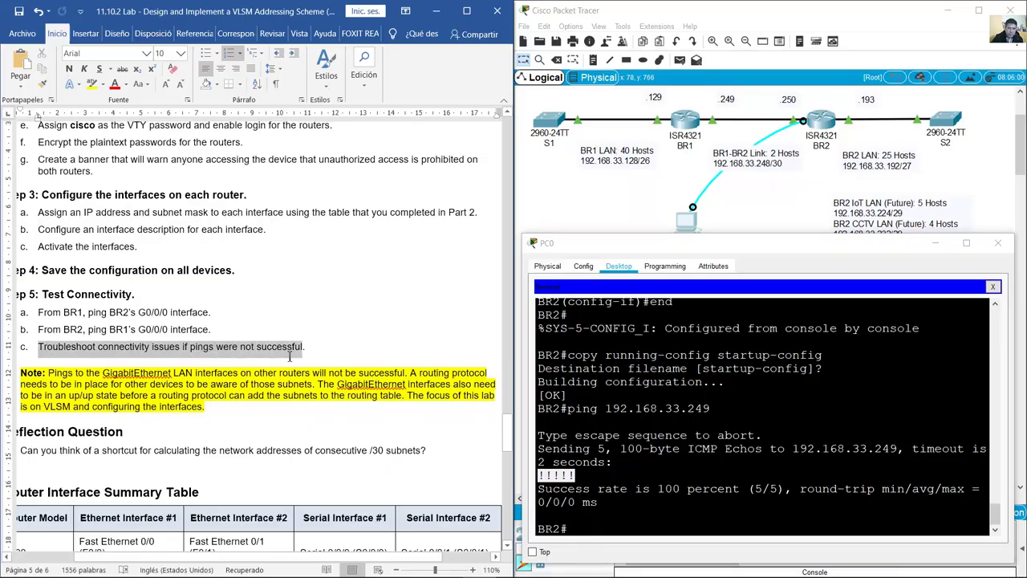
Step: Highlight the LAN-ping note, select the reflection question on consecutive /30 subnets, and show the topology
left_click_drag(50, 373, 314, 385)
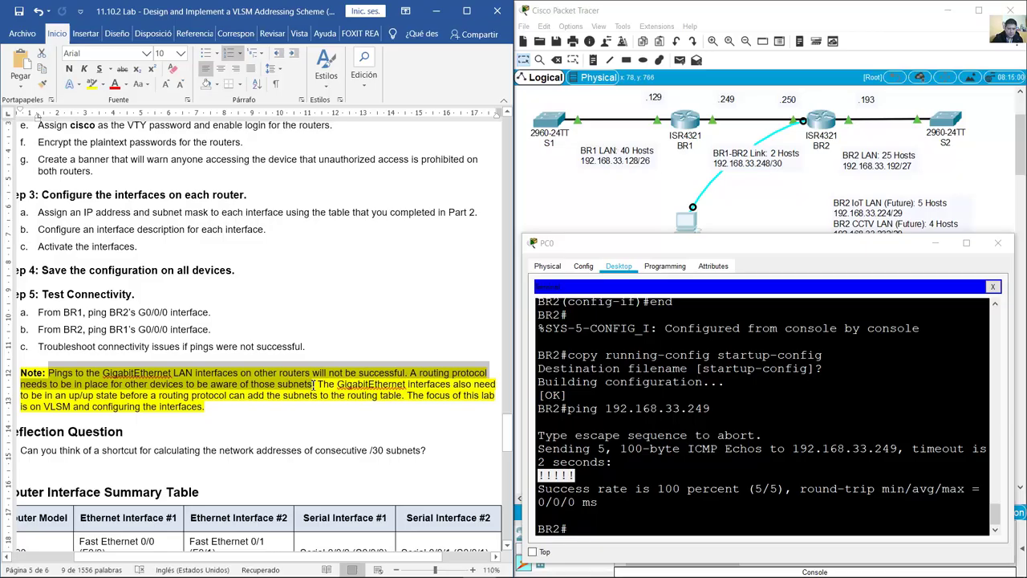
scroll(65, 291, "down", 4)
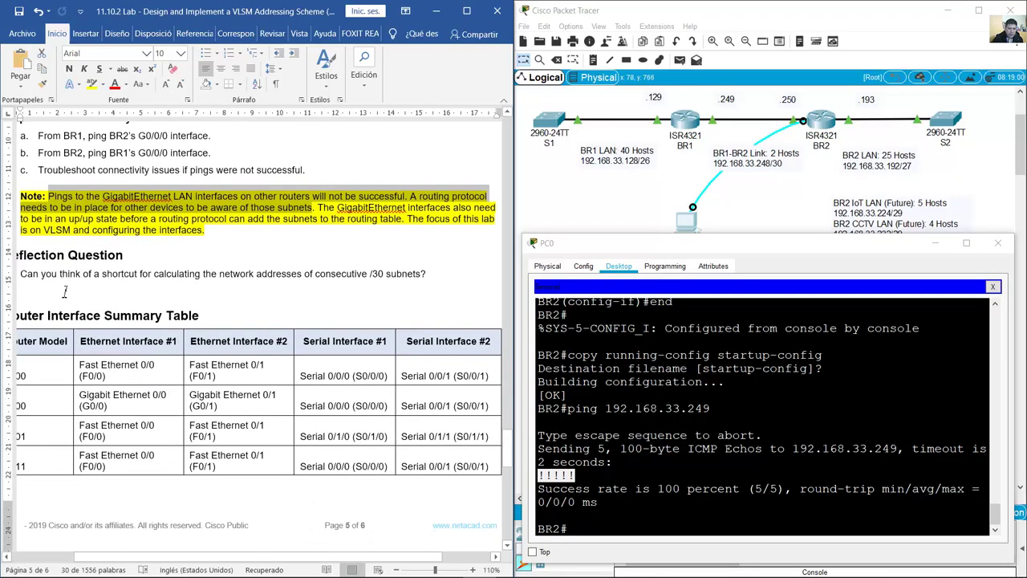
left_click_drag(21, 276, 428, 276)
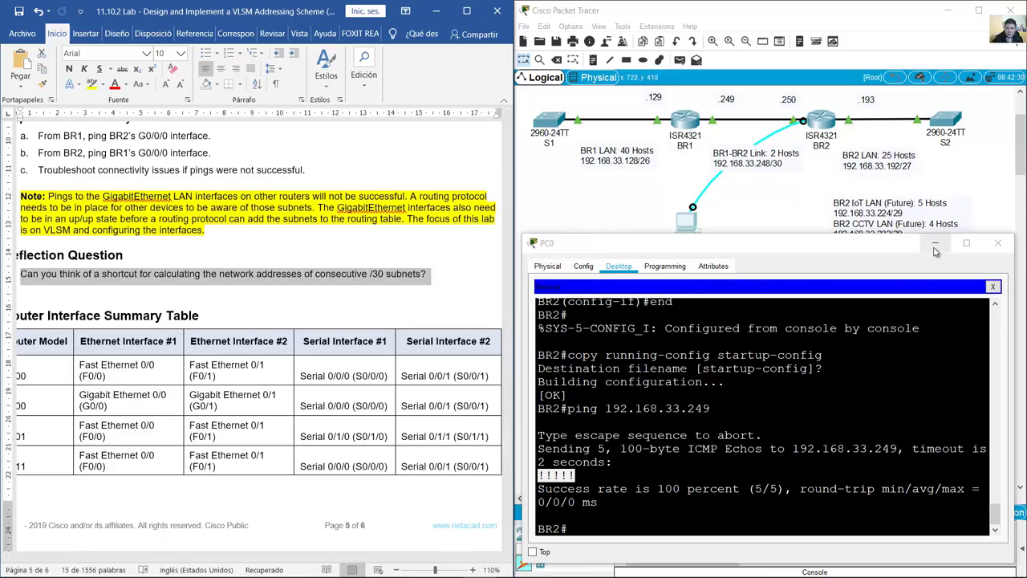
left_click(908, 227)
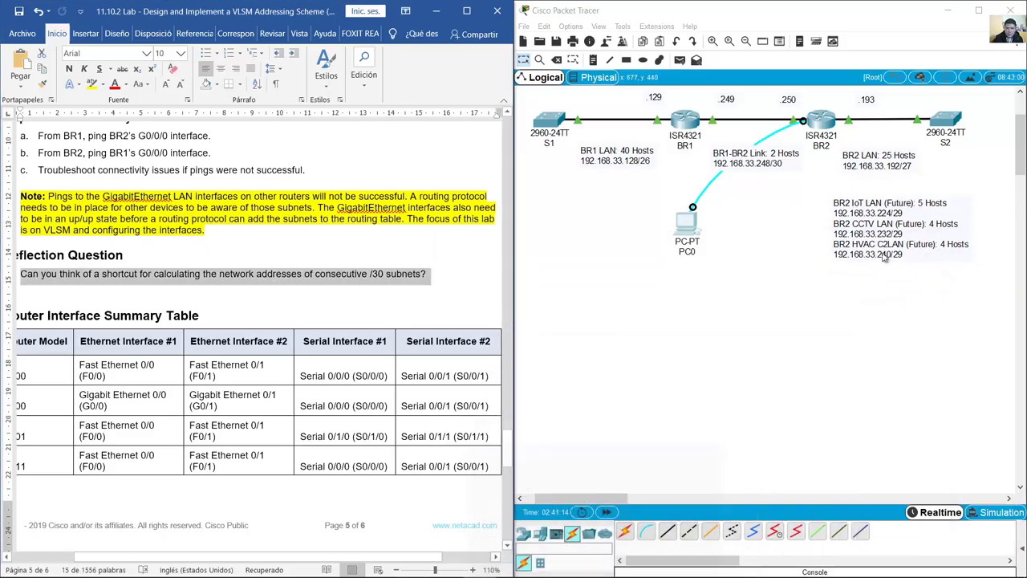
Step: Place four ISR4321 routers, Router2 through Router5, with Router4 moved below Router3
left_click(472, 276)
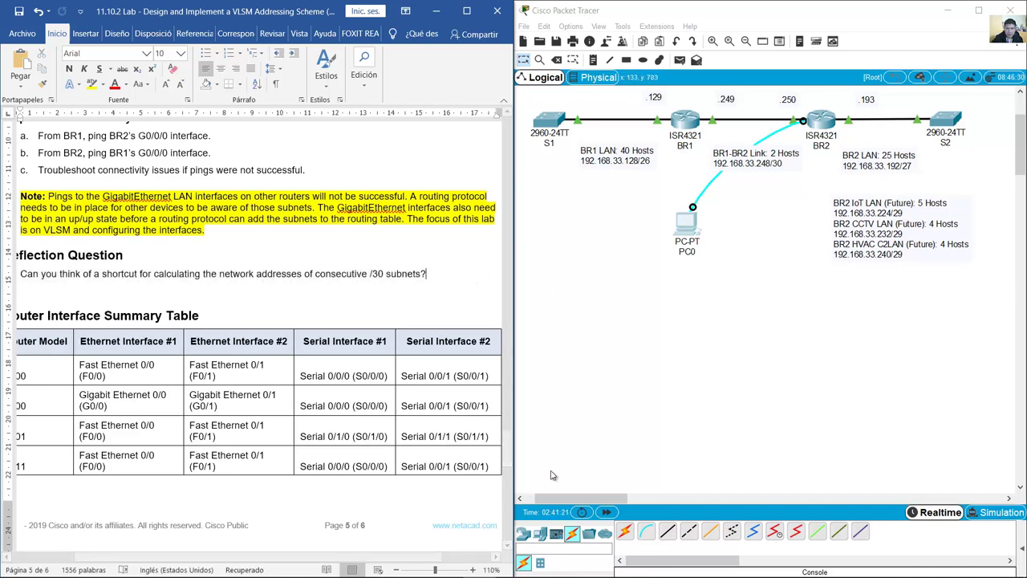
left_click(523, 534)
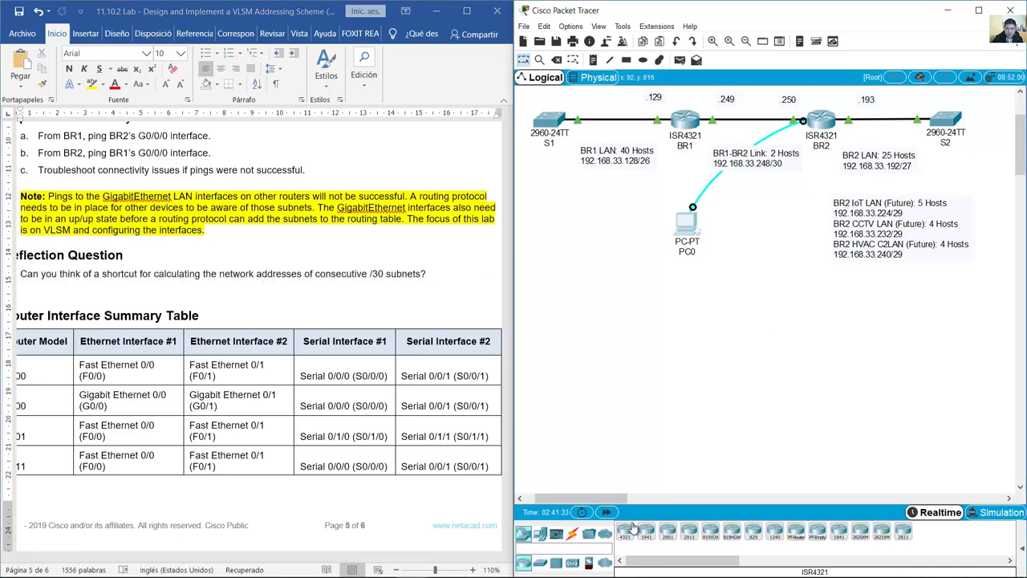
left_click(625, 532)
left_click(626, 320)
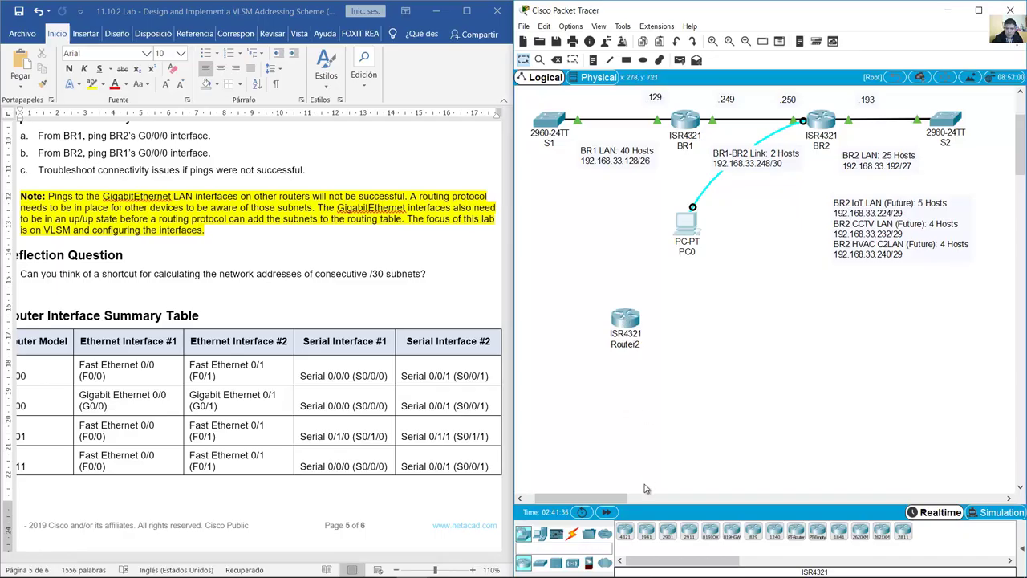
left_click(626, 534)
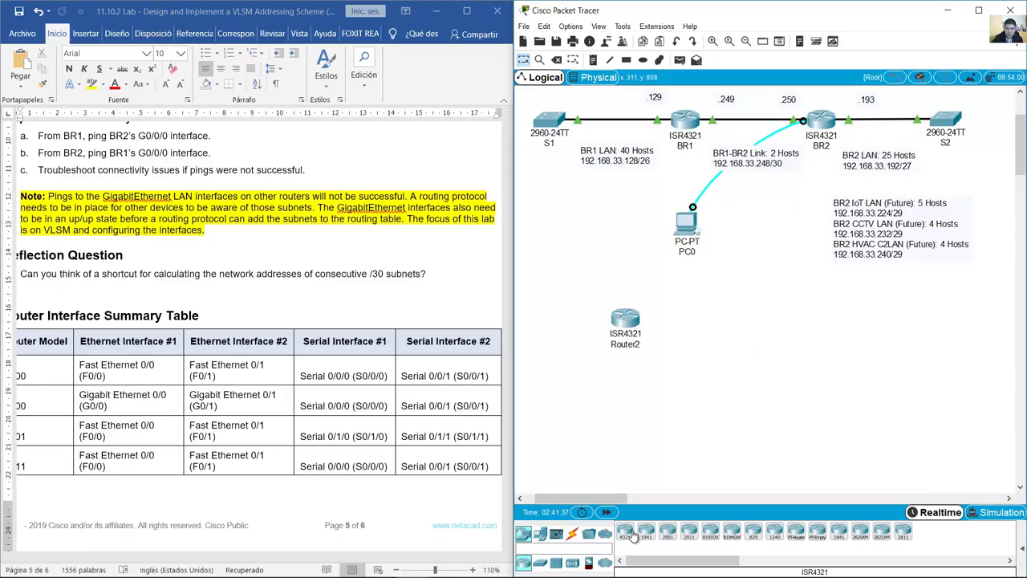
left_click(757, 321)
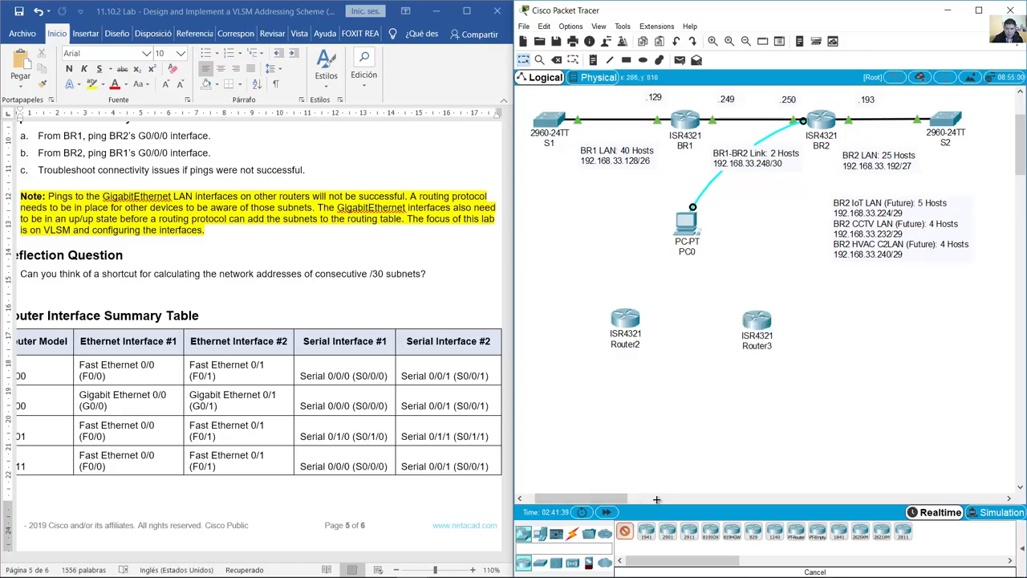
left_click(874, 324)
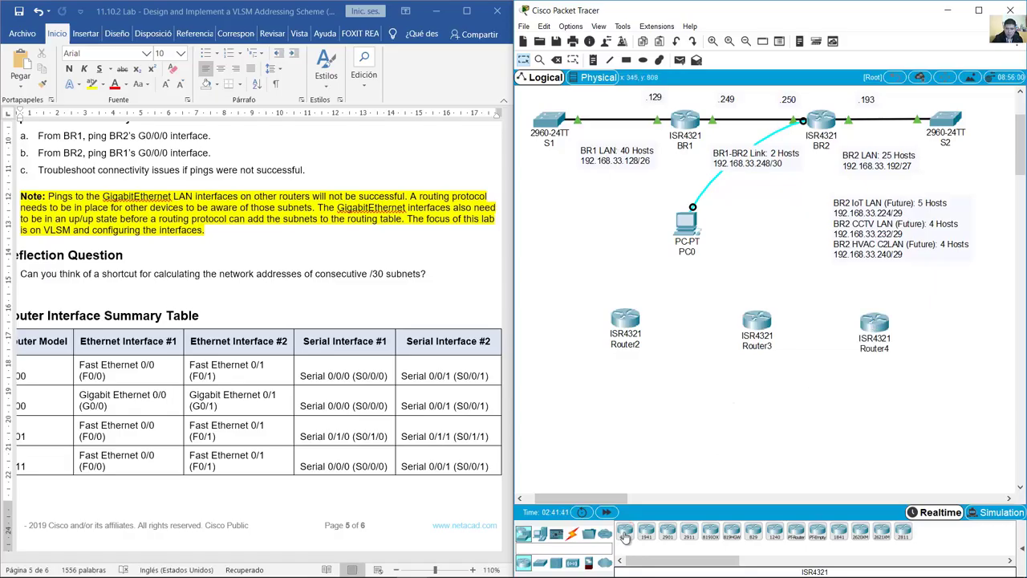
left_click(628, 432)
left_click_drag(875, 330, 758, 434)
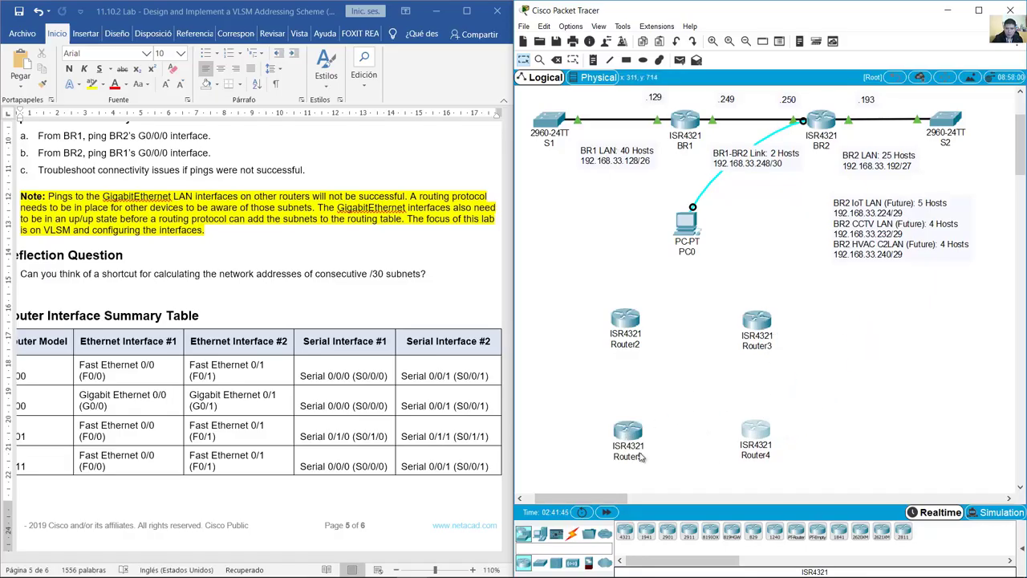
Step: Cable Router2 to Router3 and Router2's G0/0/1 to Router5's G0/0/0 with copper straight-through
left_click(572, 534)
left_click(666, 532)
left_click(626, 321)
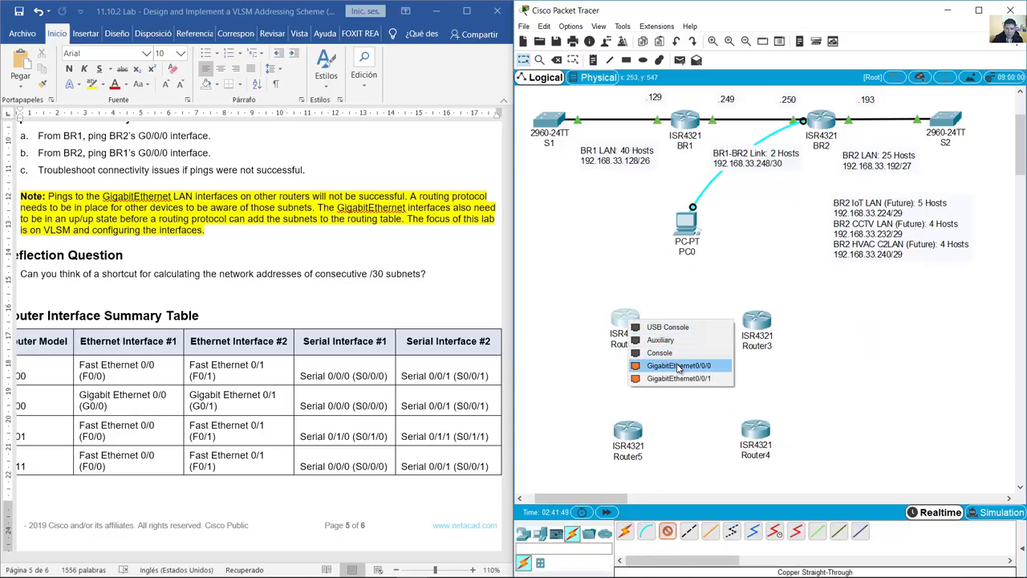
left_click(688, 426)
left_click(757, 323)
left_click(757, 323)
left_click(802, 366)
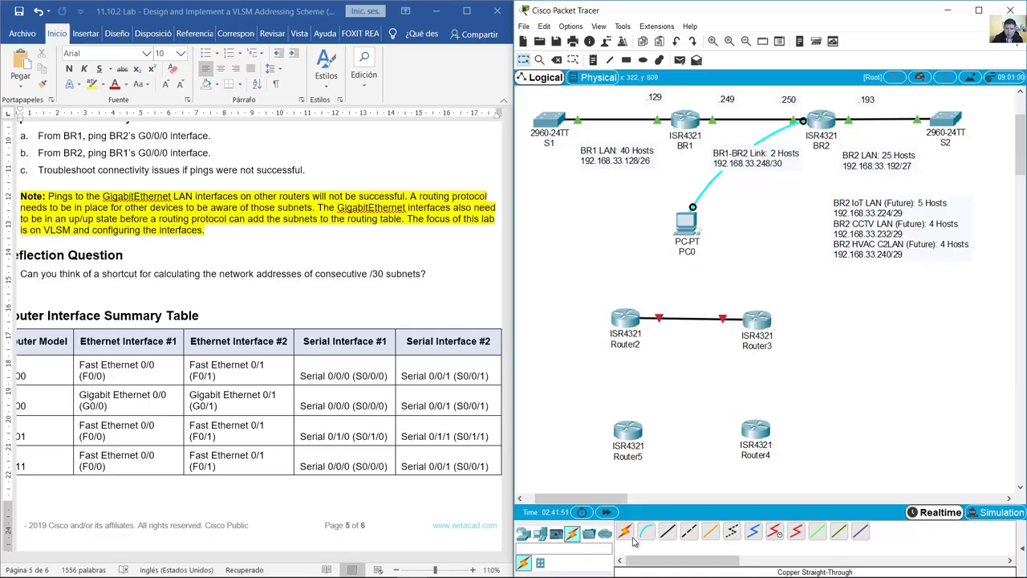
left_click(667, 532)
left_click(625, 322)
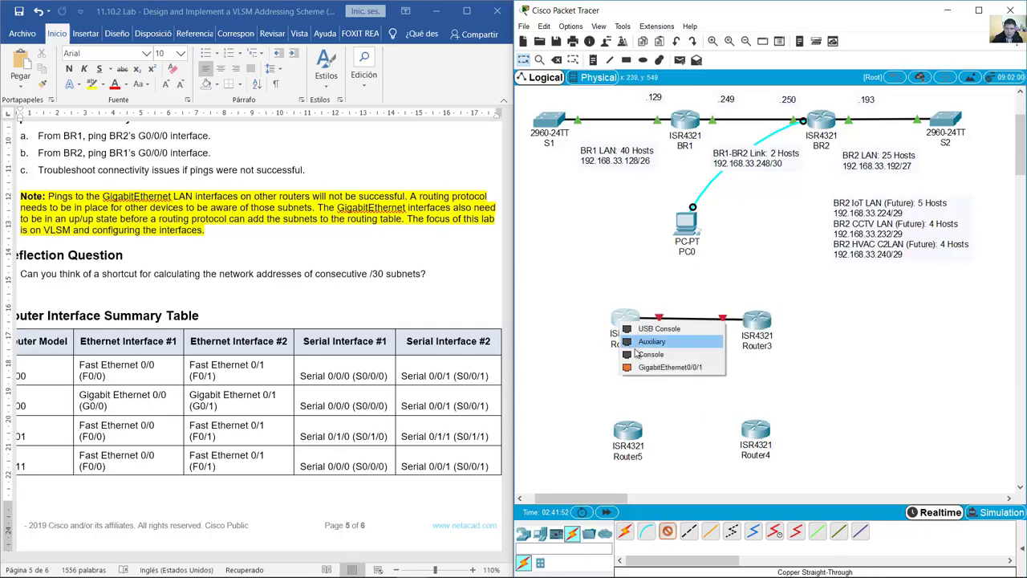
left_click(646, 368)
left_click(628, 433)
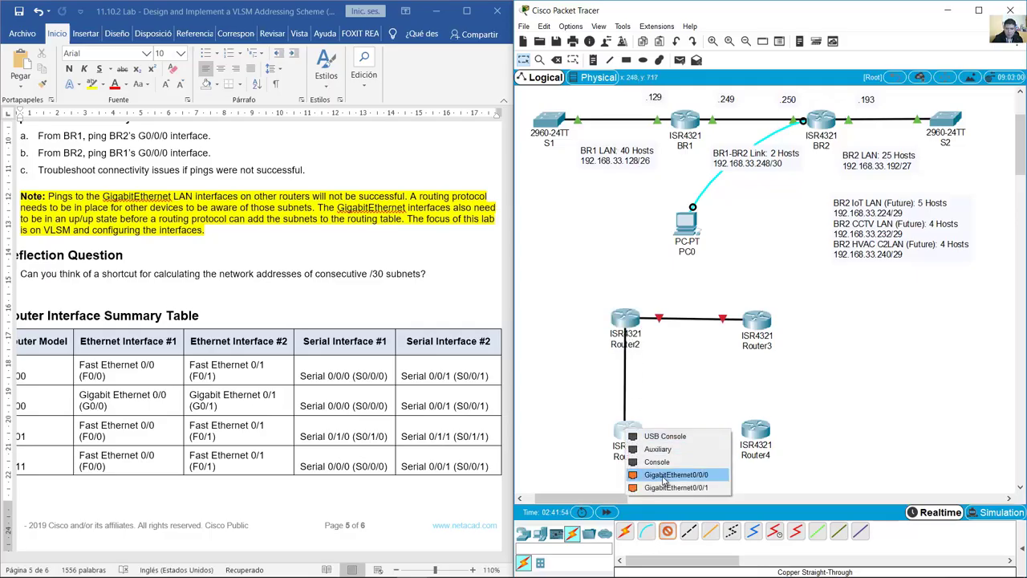
left_click(664, 476)
Step: Cable Router3's G0/0/1 to Router4's G0/0/0 and align Router4 directly under Router3
left_click(667, 531)
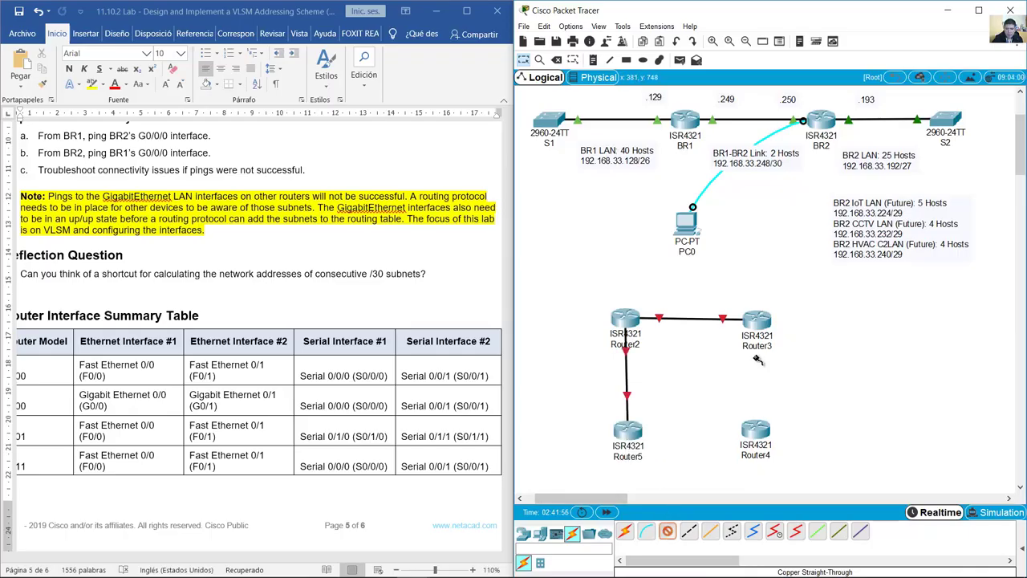
left_click(757, 321)
left_click(802, 363)
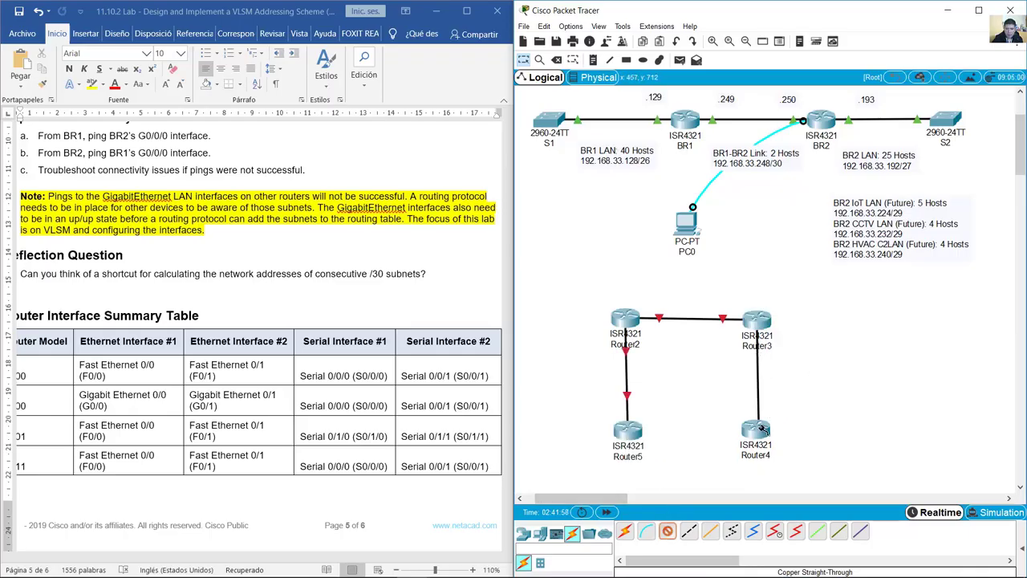
left_click(757, 427)
left_click(811, 466)
left_click_drag(758, 325, 763, 322)
left_click_drag(756, 434, 764, 433)
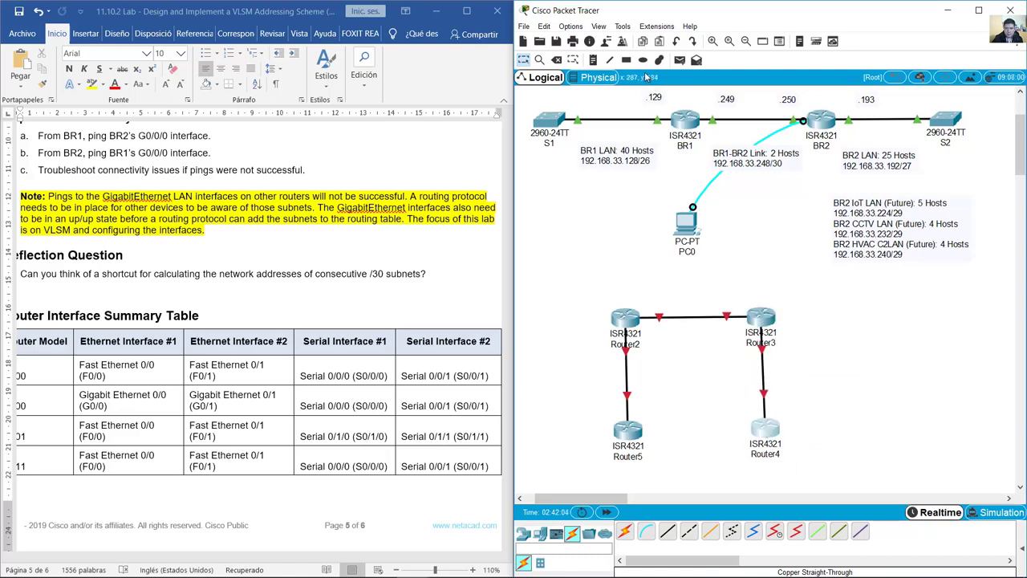
Step: Add a 'Subnet A: 2 Host' note beside the Router2–Router5 link
left_click(593, 60)
left_click(577, 378)
type("2 Hosts")
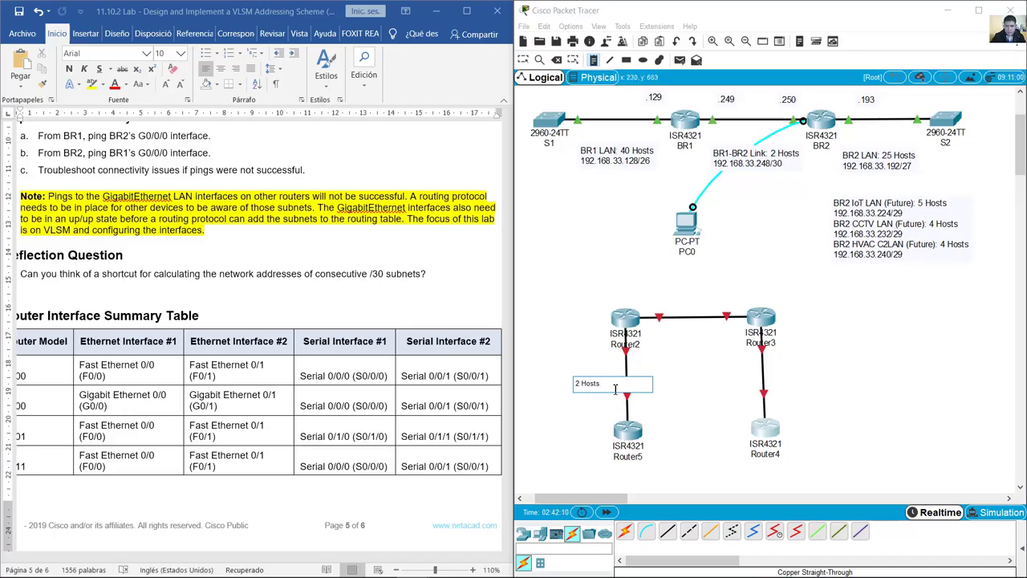
key("Home")
type("Subnet ")
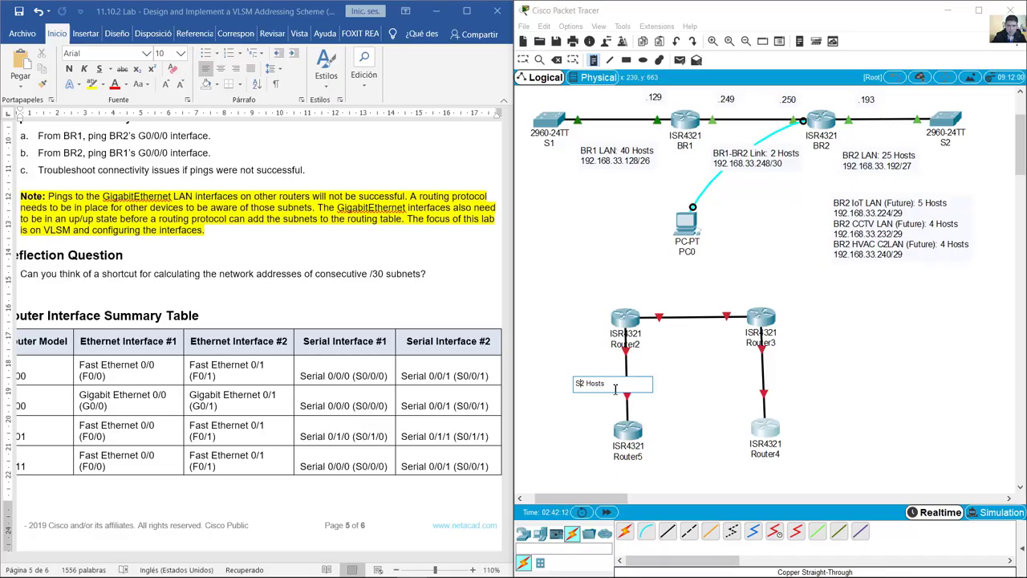
type("A:")
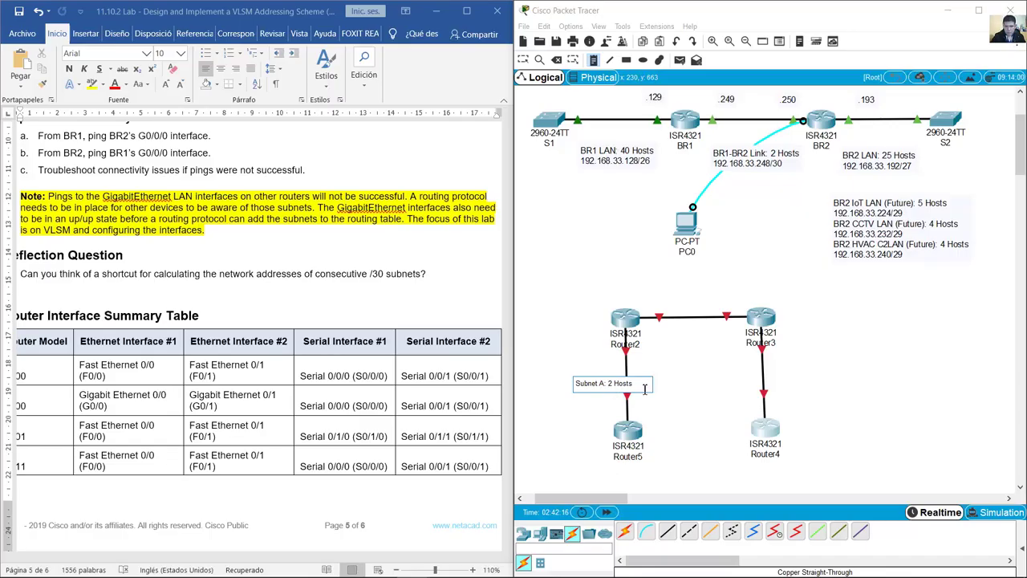
key("Escape")
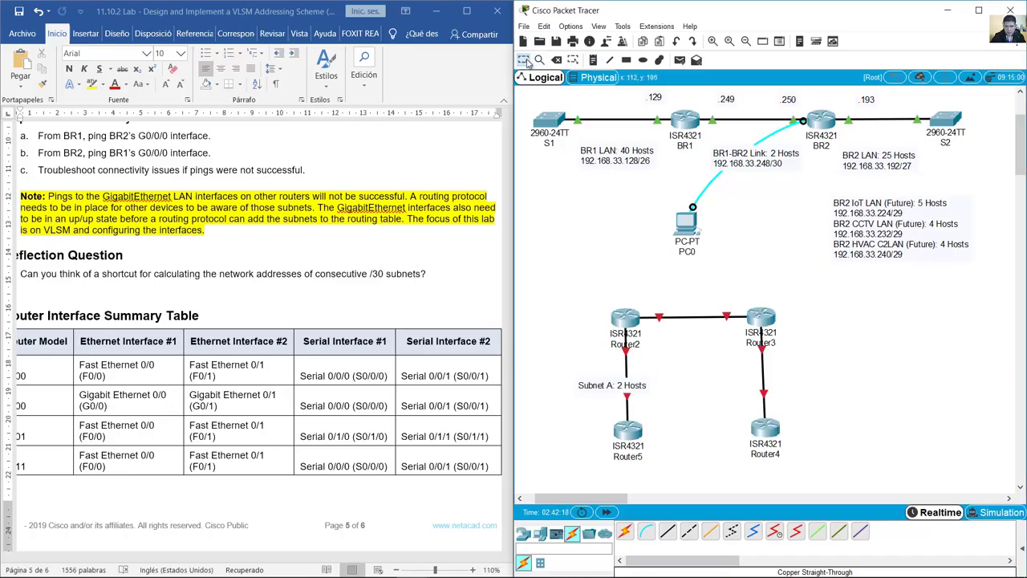
left_click_drag(633, 393, 601, 383)
Step: Duplicate the note as 'Subnet B: 2 Host' between Router2 and Router3
key("ctrl+v")
left_click_drag(670, 339, 692, 337)
double_click(692, 336)
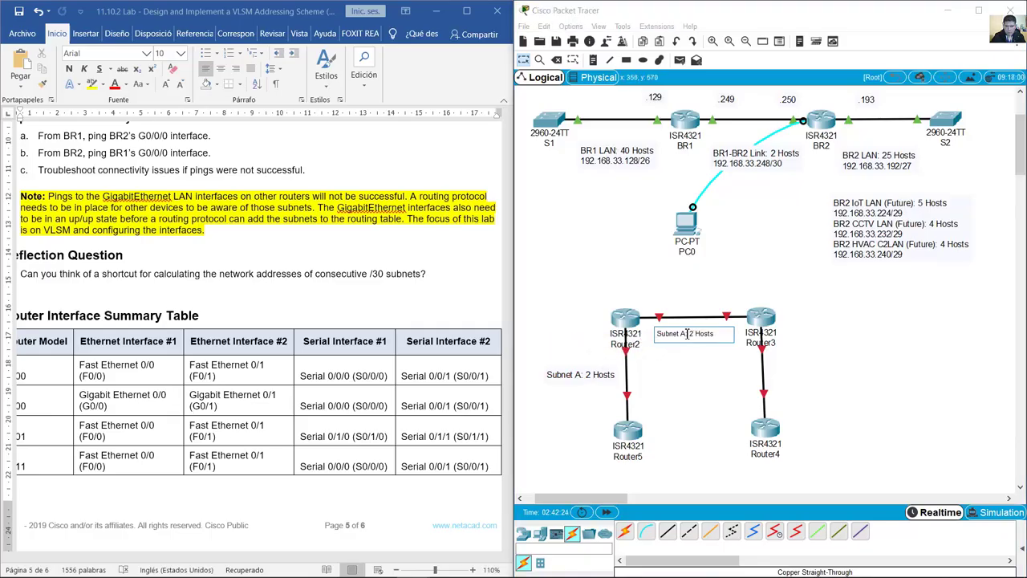
type("B")
left_click(716, 364)
Step: Duplicate the note as 'Subnet C: 2 Host' beside the Router3–Router4 link
key("ctrl+v")
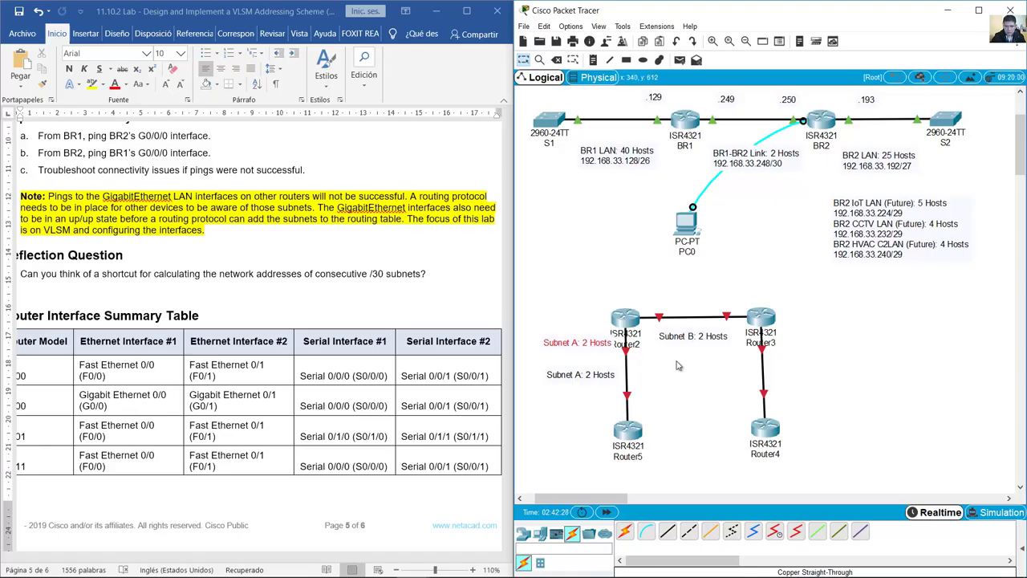
left_click_drag(585, 353, 820, 374)
double_click(818, 370)
double_click(803, 365)
type("C")
left_click(830, 350)
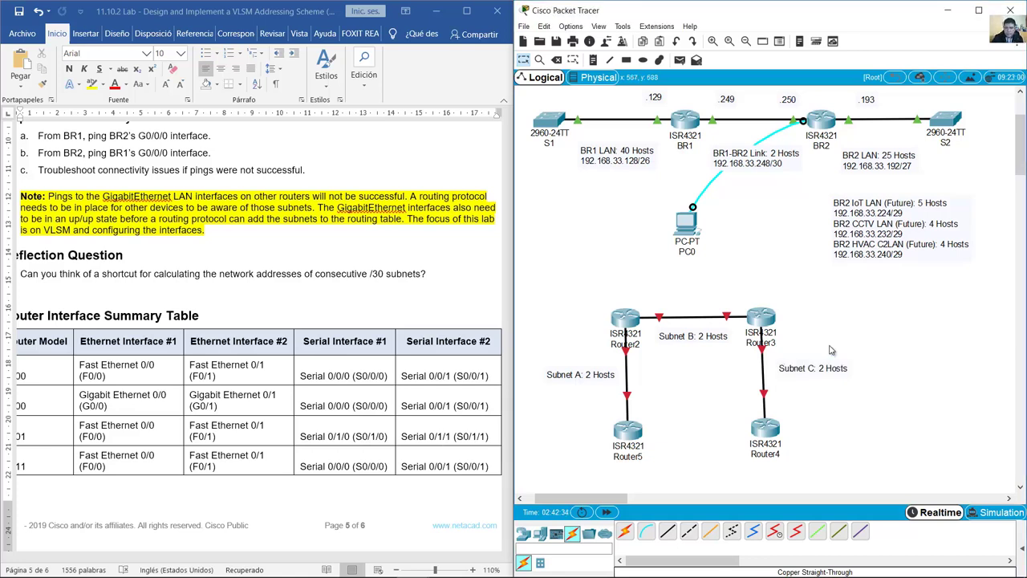
left_click_drag(816, 371, 809, 373)
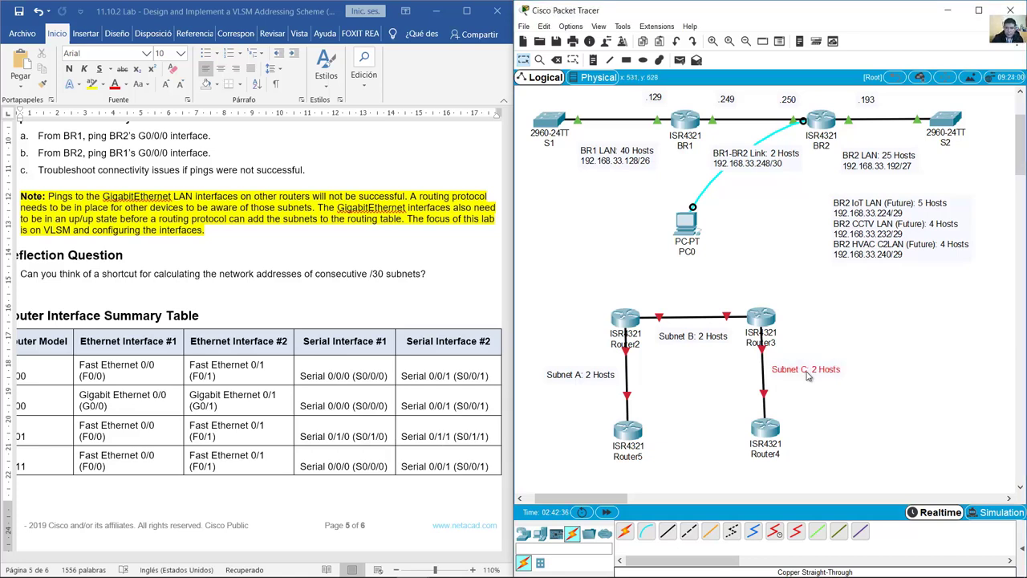
left_click(815, 339)
Step: Add a 'Base IP address 192.168.1.0/24' note above Router2
left_click(593, 60)
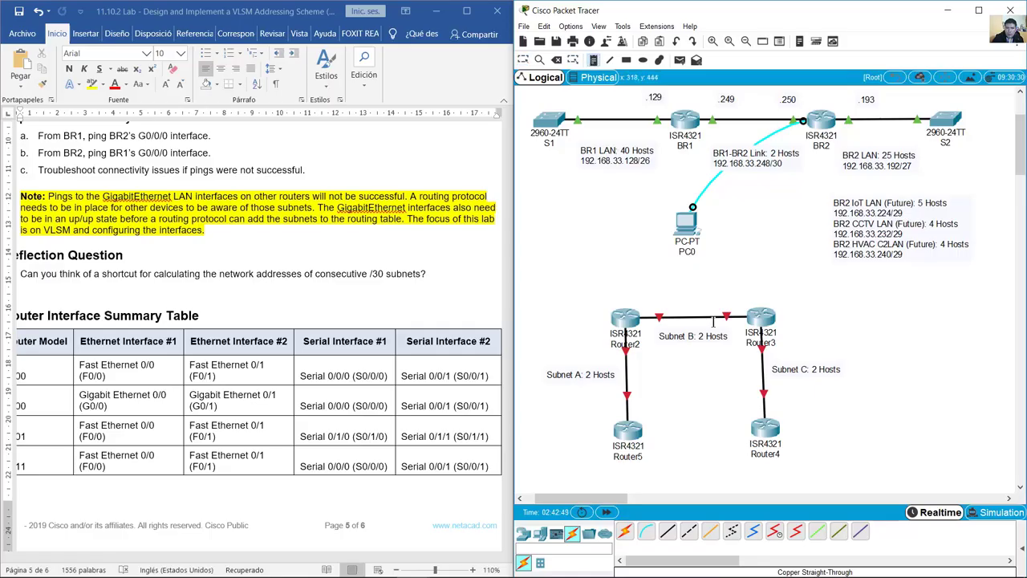
left_click(625, 294)
type("192.168.1.0/24")
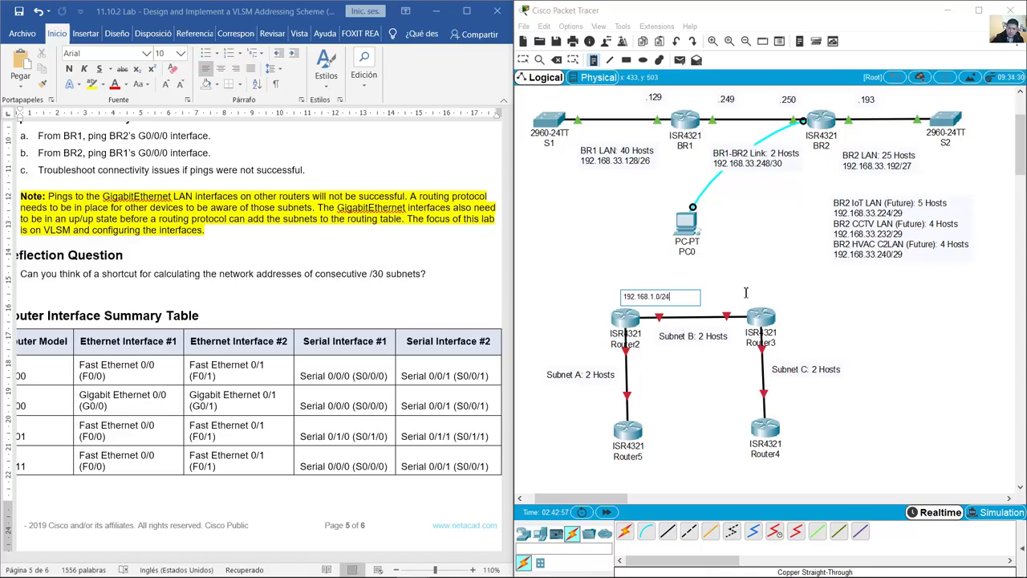
key("Escape")
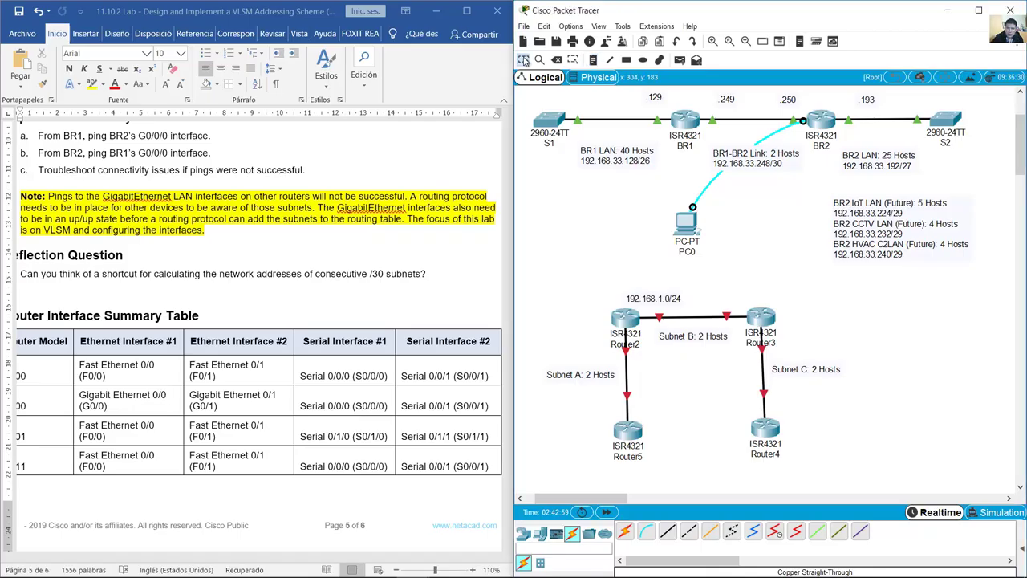
left_click_drag(680, 299, 581, 286)
double_click(583, 285)
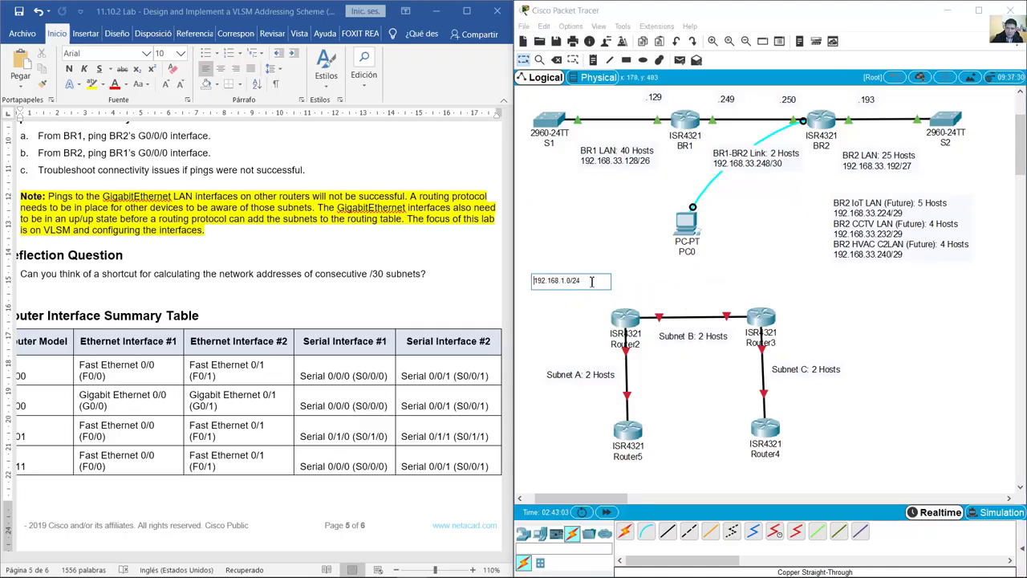
key("Home")
type("Base IP address")
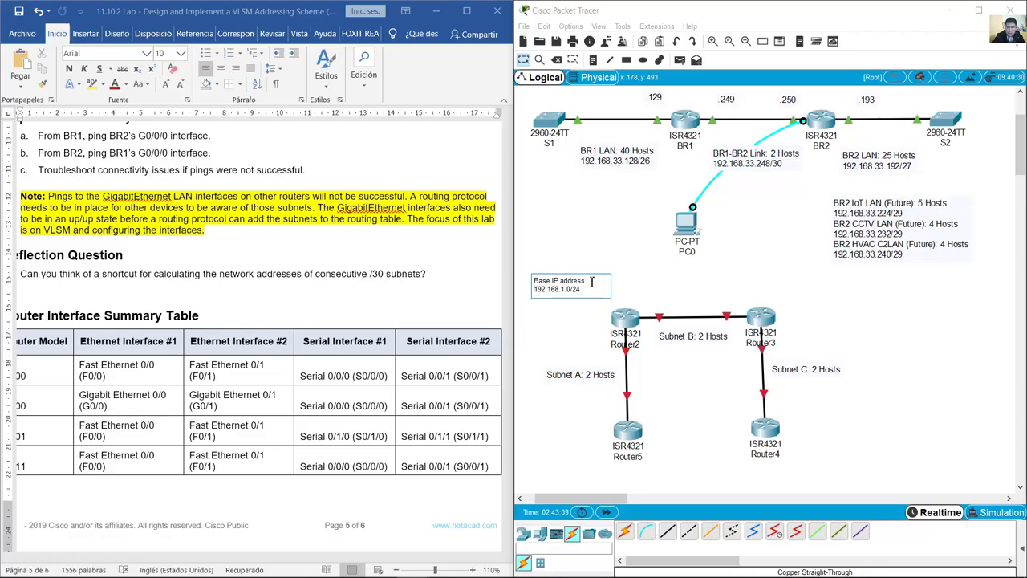
double_click(574, 283)
key("ctrl+a")
left_click(580, 315)
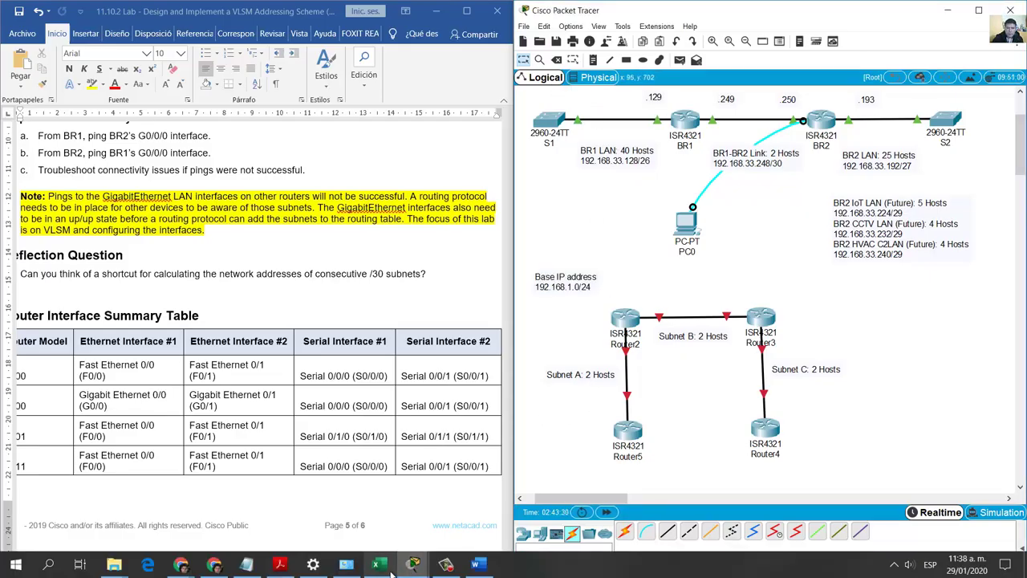
Step: With the spreadsheet alongside, nudge the Subnet A, B and C labels into place
left_click(376, 564)
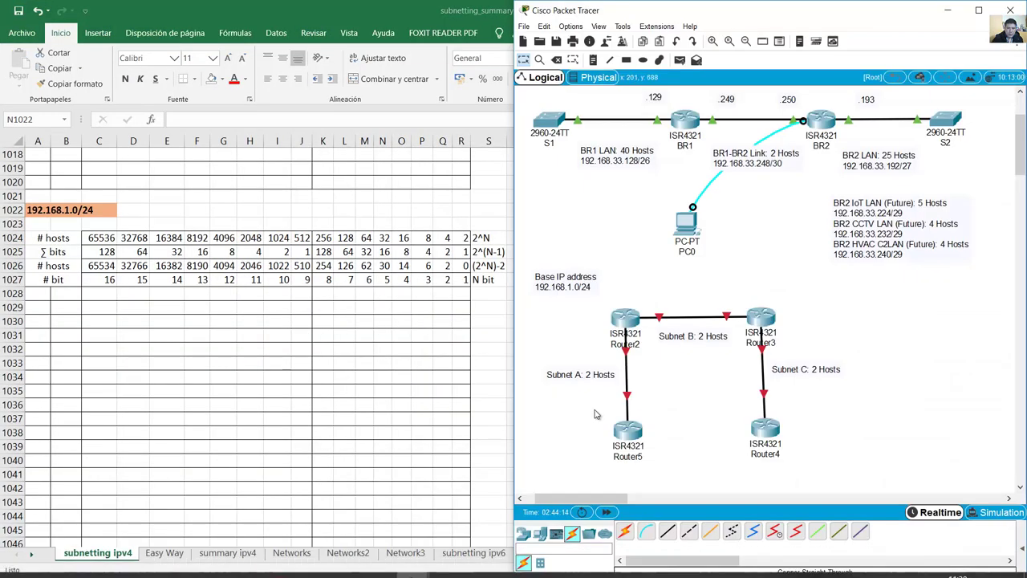
left_click_drag(585, 381, 588, 391)
left_click_drag(689, 338, 690, 342)
left_click_drag(825, 373, 828, 374)
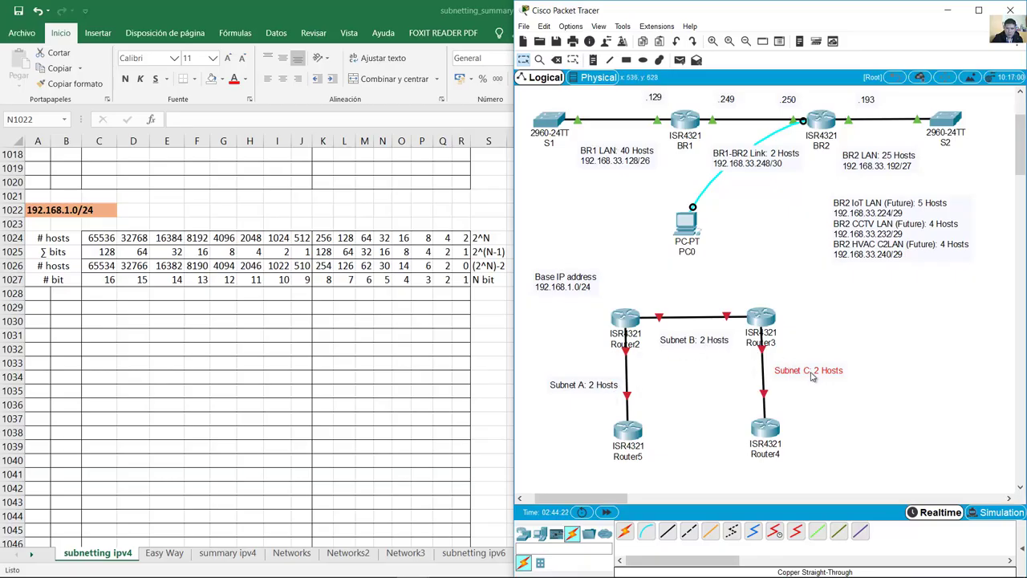
Step: In maximized Excel, label T1028, T1030, T1032 'Subnet A/B/C: 2 Hosts'
key("super+Up")
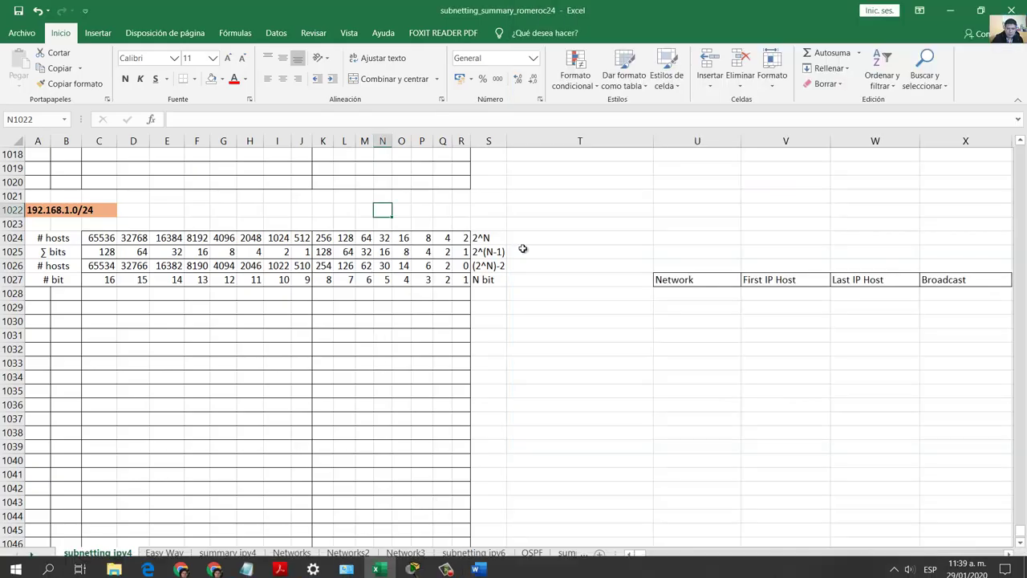
left_click(557, 293)
type("Subnet A: 2 Hosts")
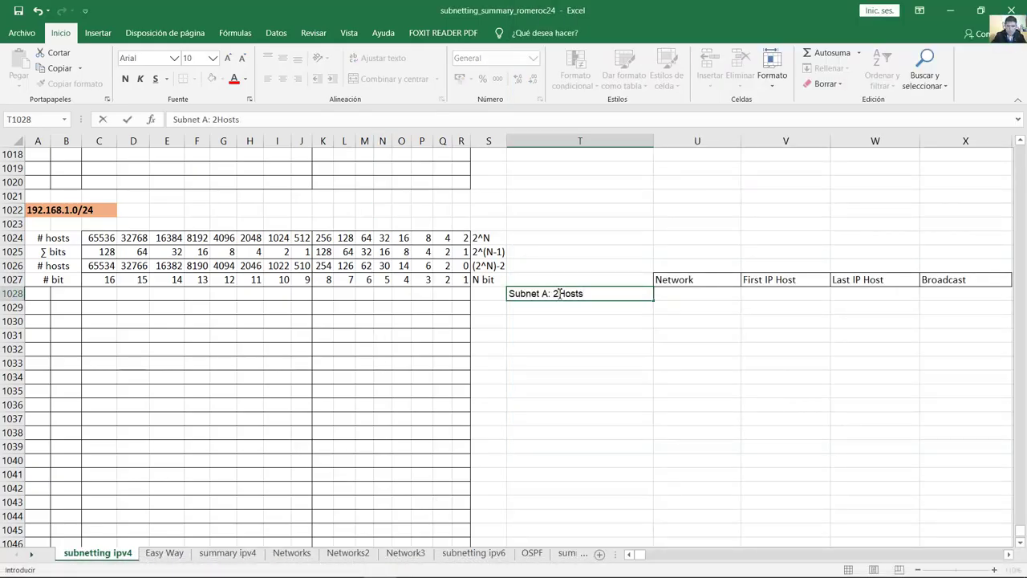
key("shift+Home")
key("ctrl+c")
left_click(579, 321)
key("ctrl+v")
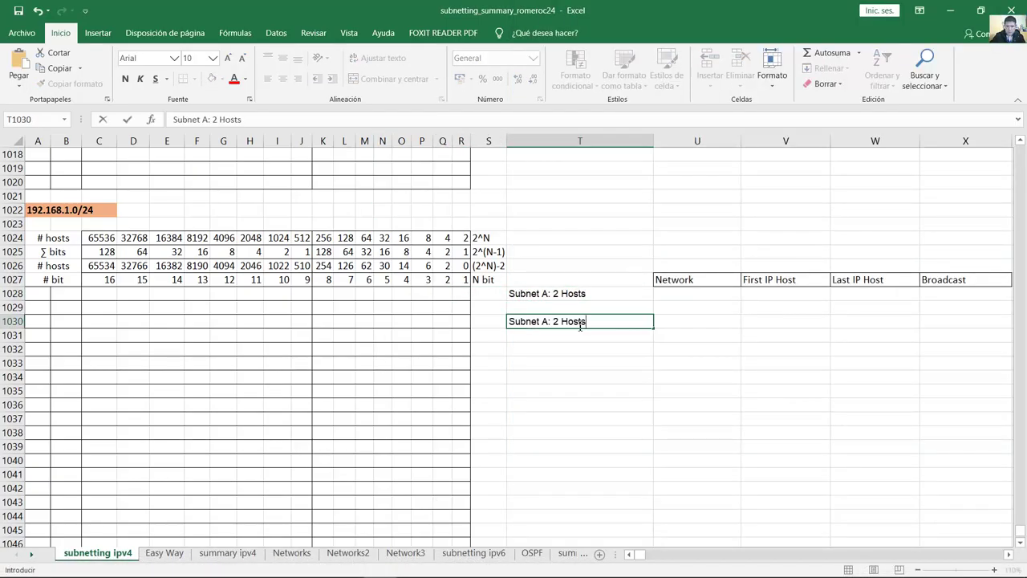
double_click(579, 321)
type("B")
key("Return")
key("ctrl+v")
double_click(550, 349)
type("C")
key("Return")
left_click(571, 393)
Step: Enter 192, 168 and the binary bits of the 1.0 octets in row 1028
left_click(38, 210)
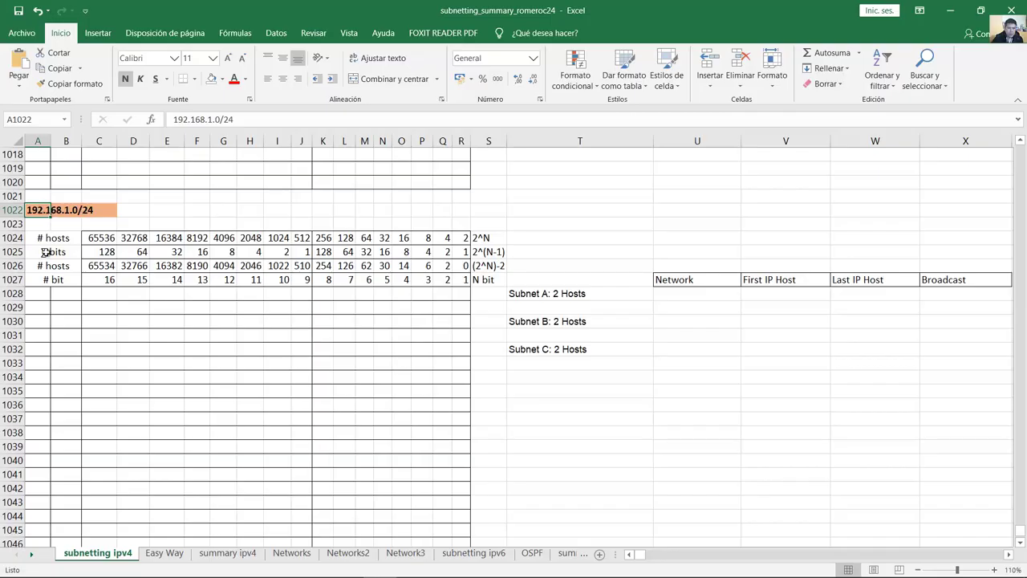
left_click(39, 294)
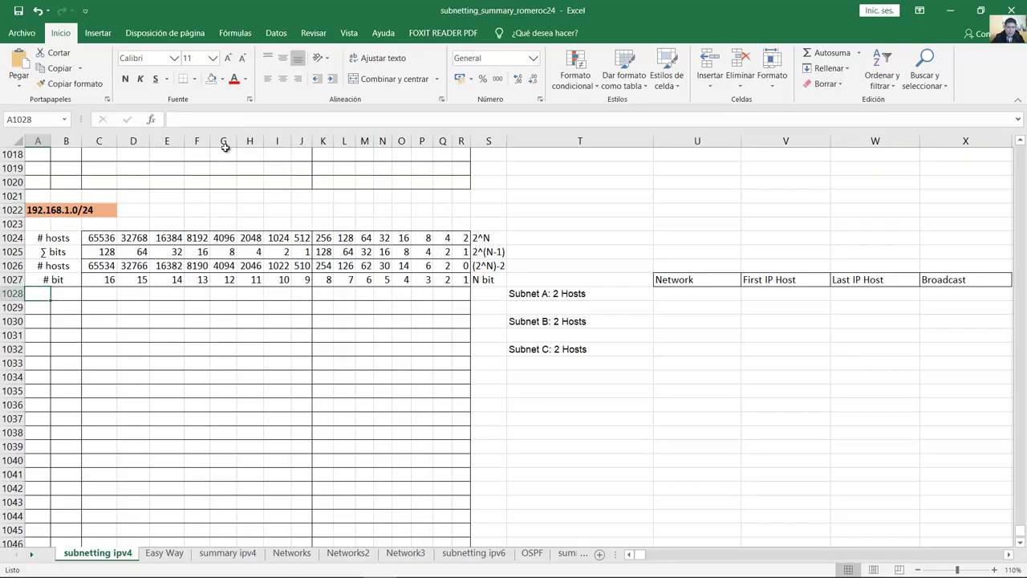
type("19")
key("Tab")
type("168")
key("Tab")
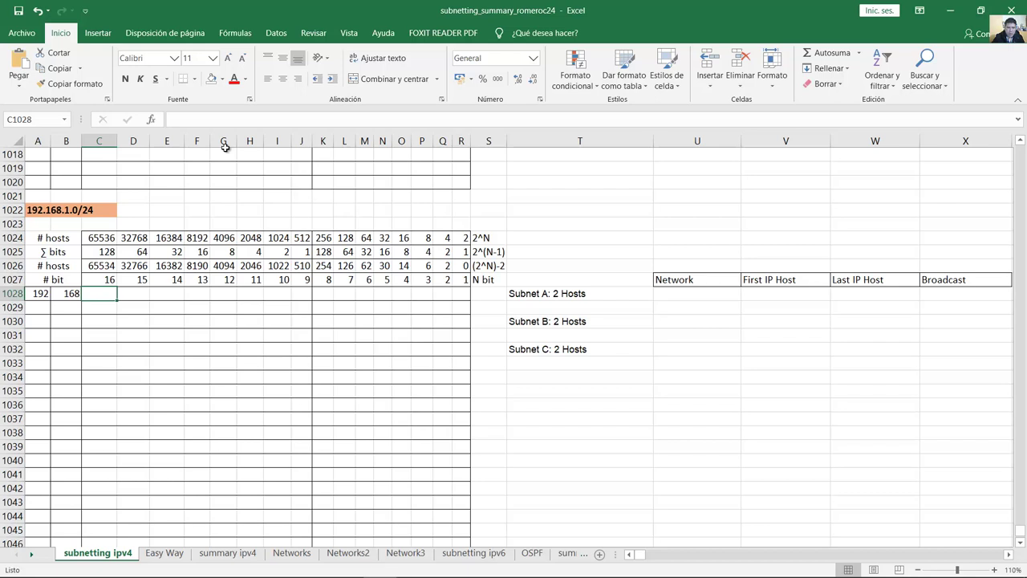
type("0\t0\t0\t0\t0\t0\t0\t")
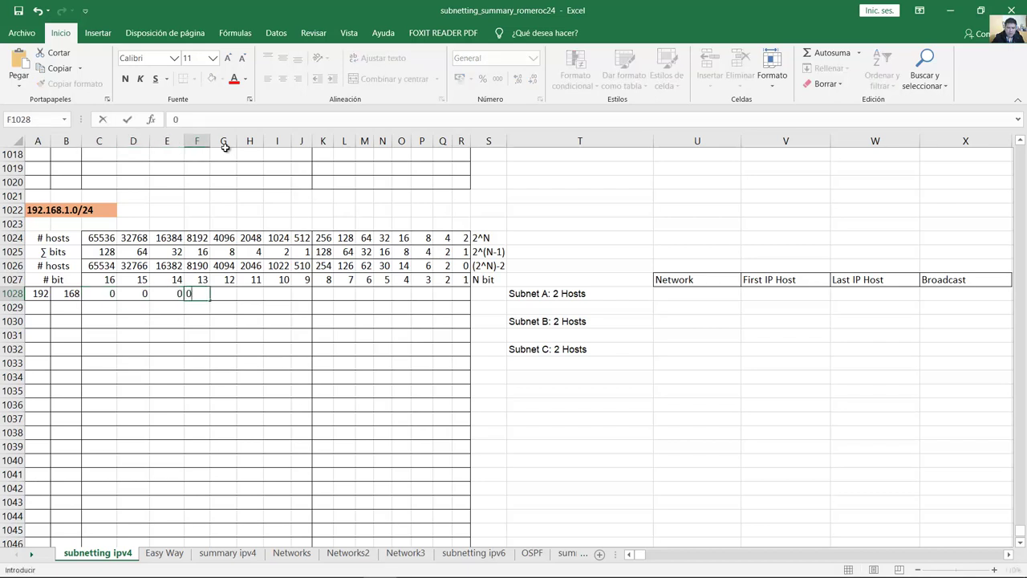
type("1\t0")
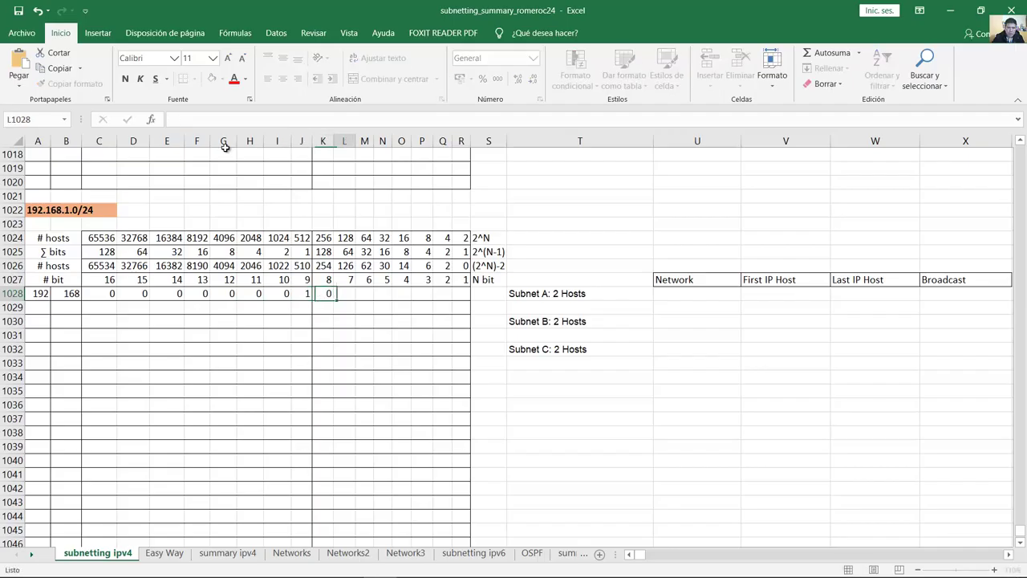
type("\t0\t0\t0\t0\t0\t0\t0")
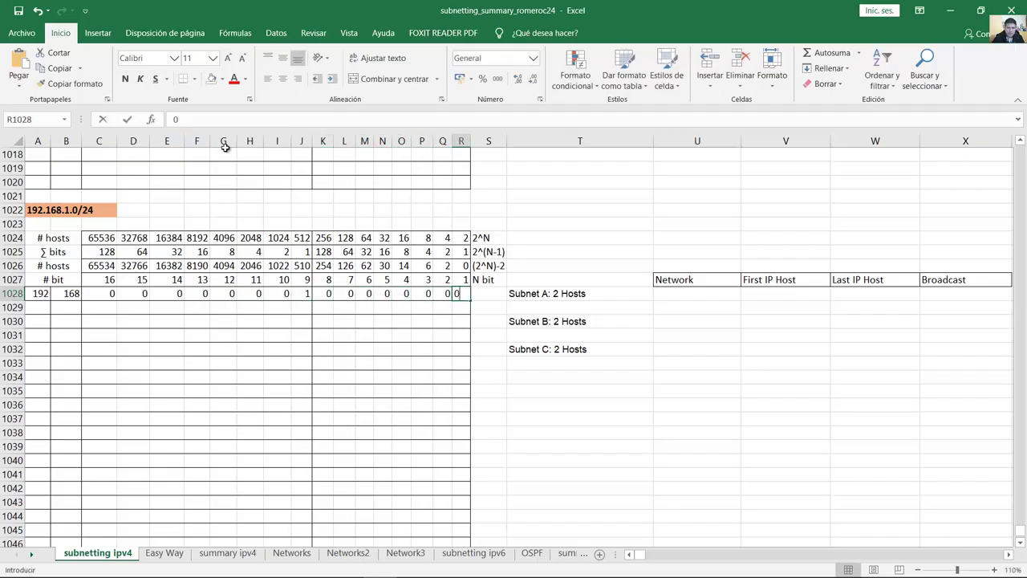
Step: Shade the network bits A1028:P1028 light green, leaving two host bits
left_click_drag(104, 294, 462, 294)
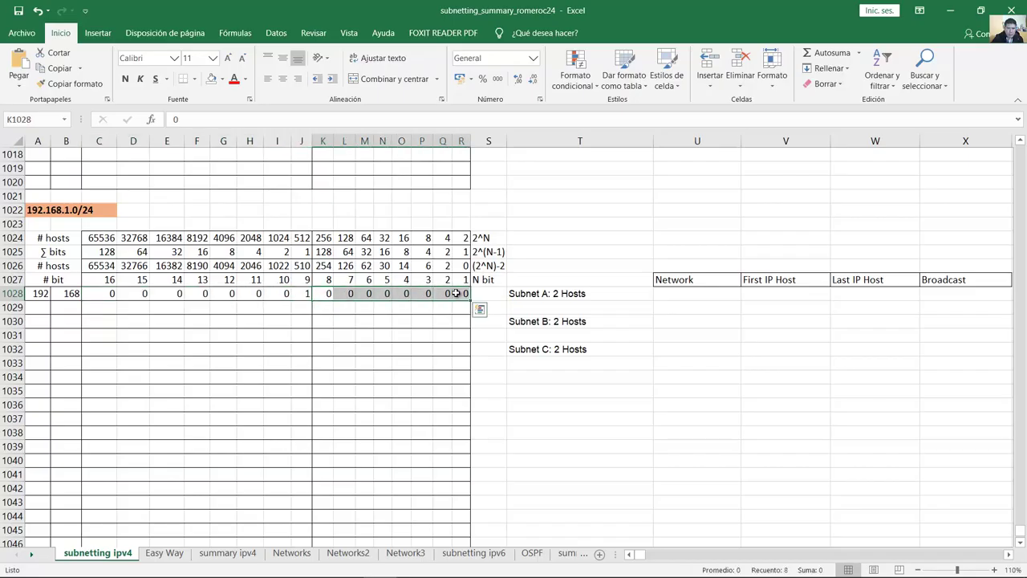
left_click(464, 293)
left_click(571, 295)
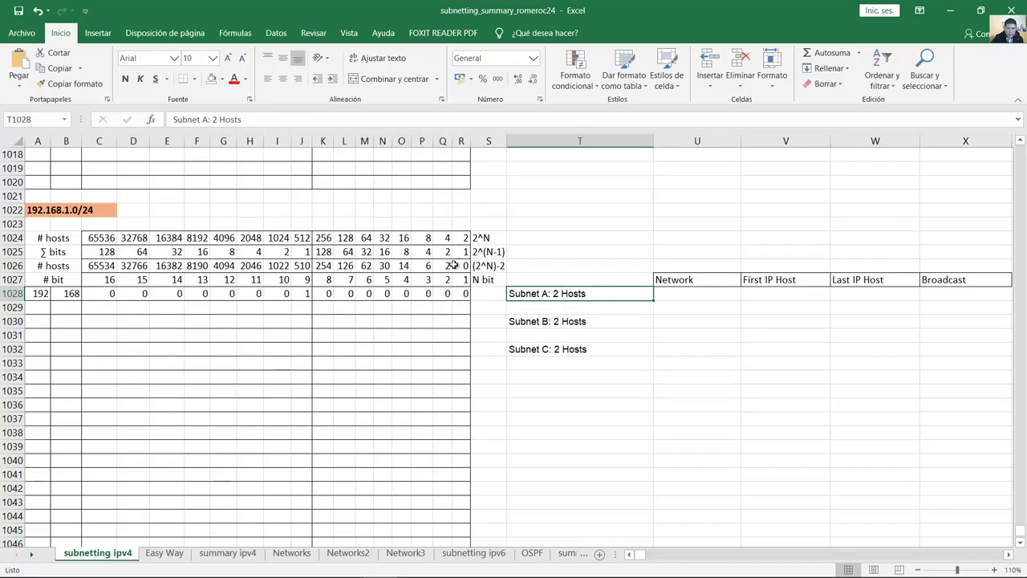
left_click(444, 265)
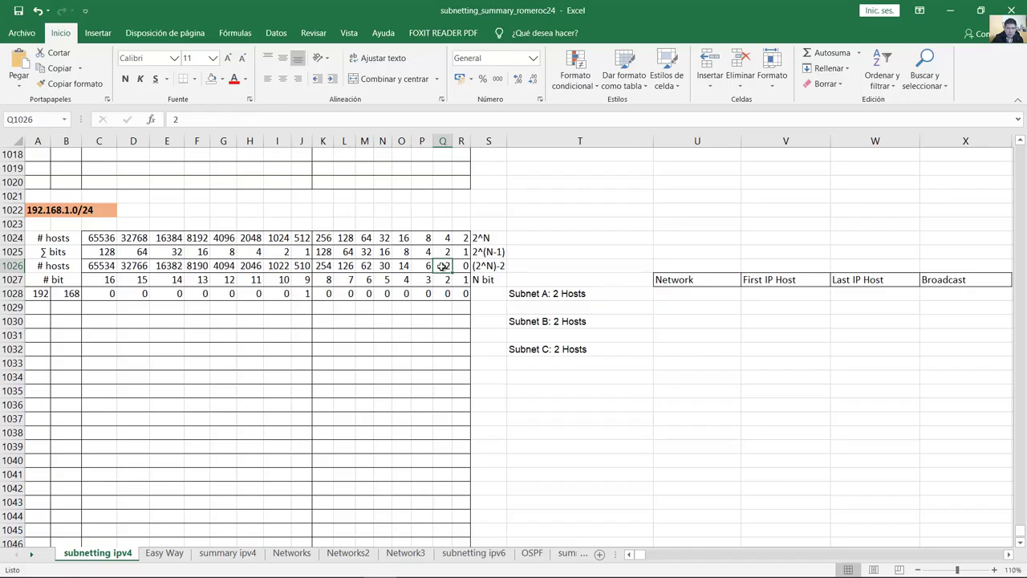
left_click_drag(422, 294, 38, 294)
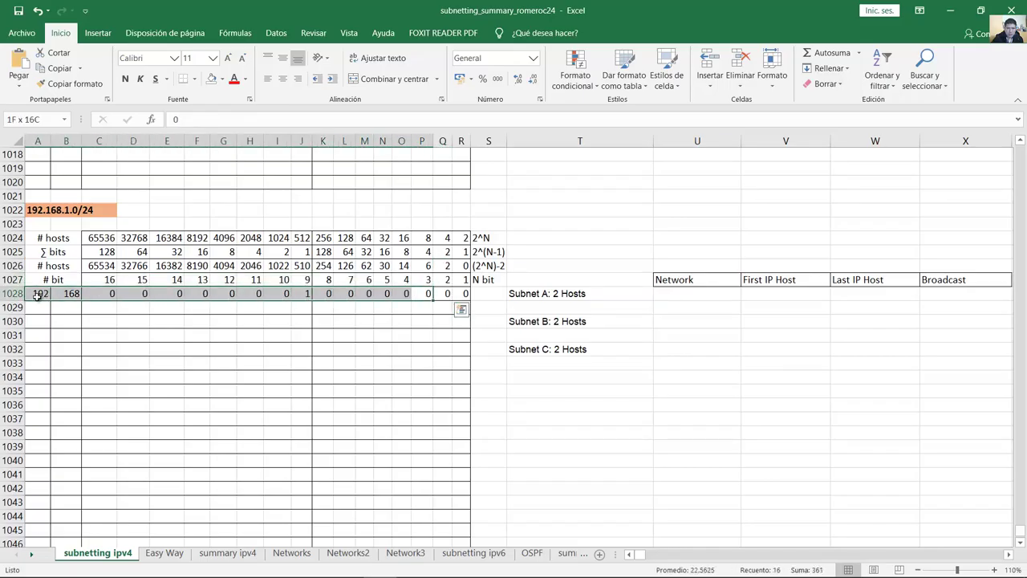
left_click(222, 78)
left_click(253, 184)
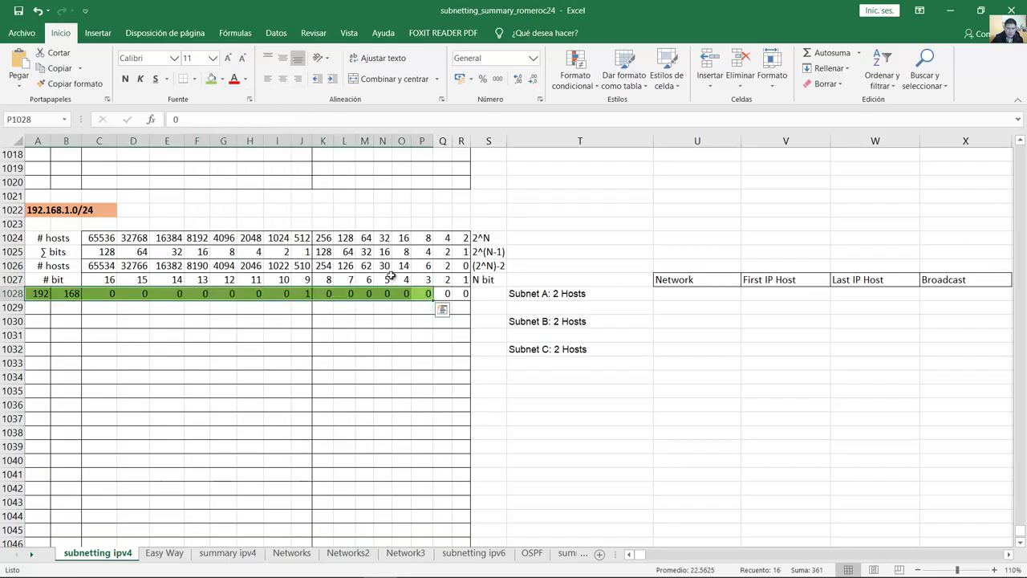
Step: Copy row 1028 into row 1029 and set host bits Q1029:R1029 to 1
left_click_drag(433, 300, 443, 310)
left_click(446, 310)
type("1")
key("Tab")
type("1")
key("Tab")
Step: Enter Subnet A's network address 192.168.1.0 in U1028
mouse_move(464, 294)
left_mouse_down()
mouse_move(46, 294)
mouse_move(112, 313)
mouse_move(462, 308)
left_mouse_up()
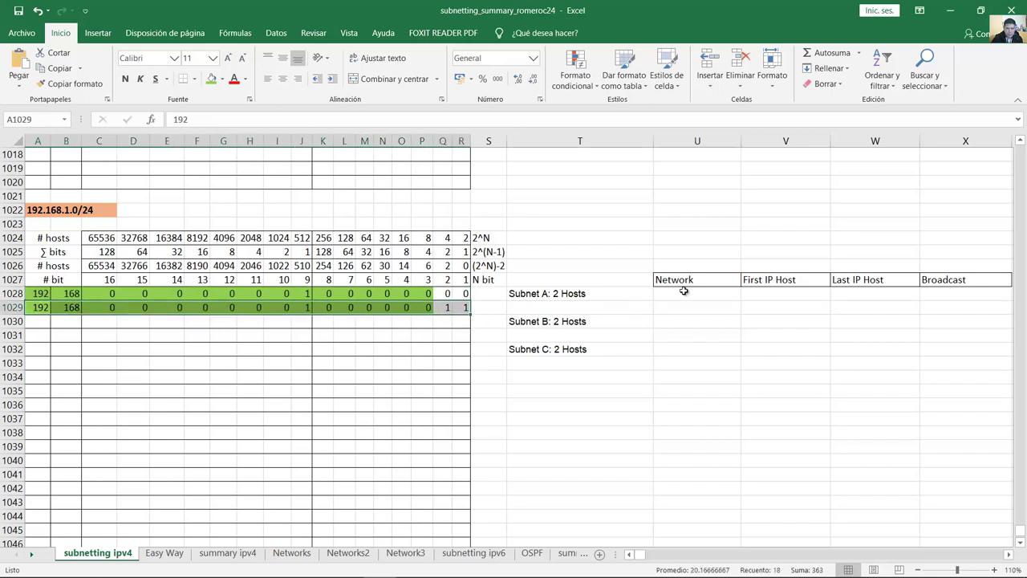
left_click(451, 294)
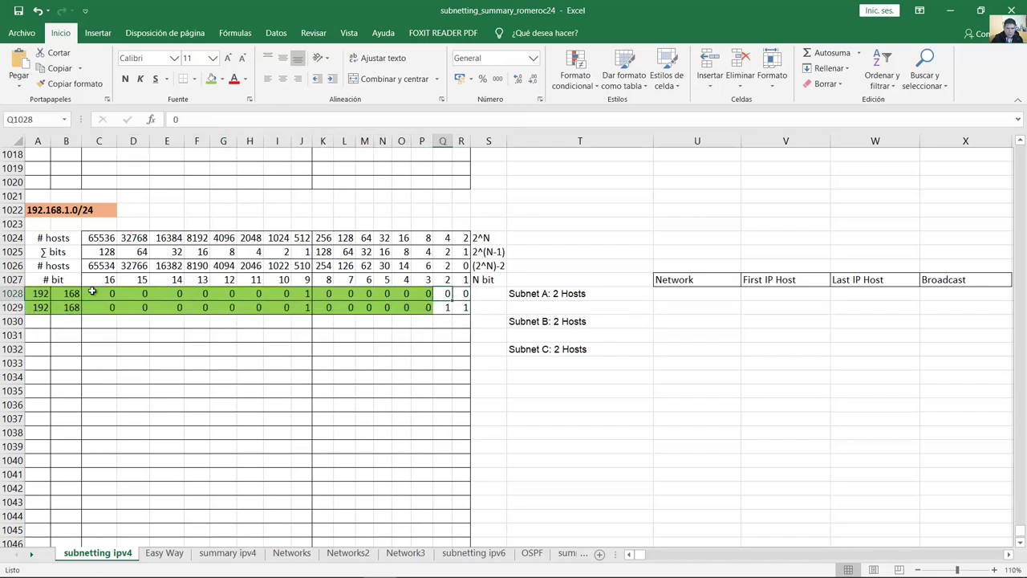
left_click(51, 294)
left_click(75, 295)
left_click_drag(109, 294, 438, 293)
double_click(695, 294)
type("192.168.1.0")
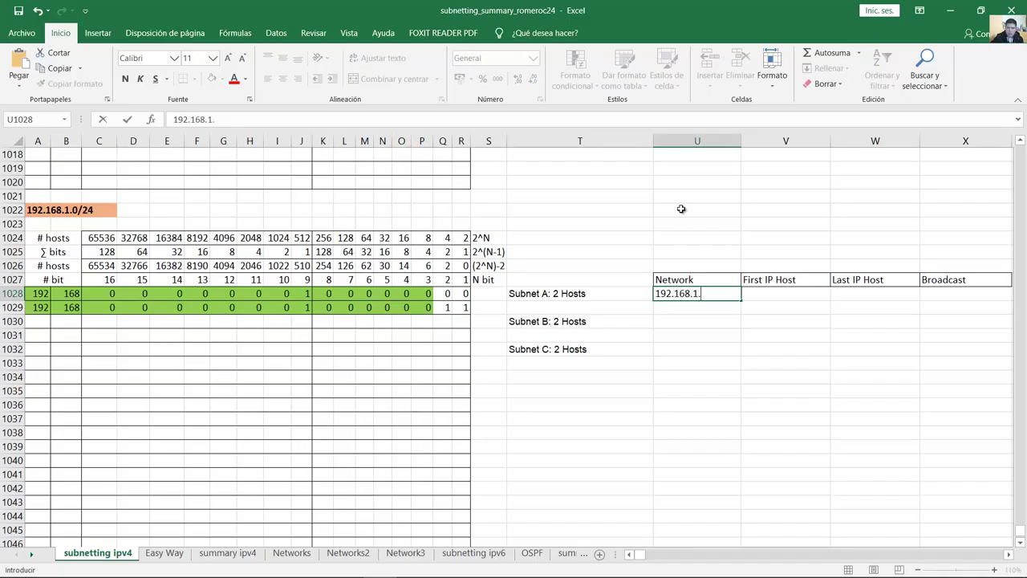
left_click(699, 250)
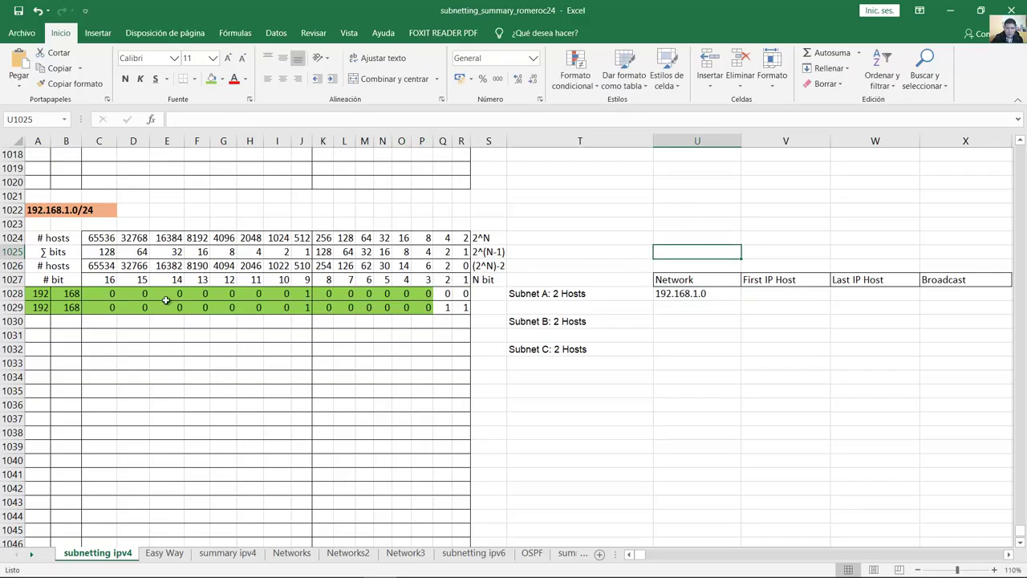
Step: Count the 30 network bits and complete U1028 as 192.168.1.0/30
left_click(40, 293)
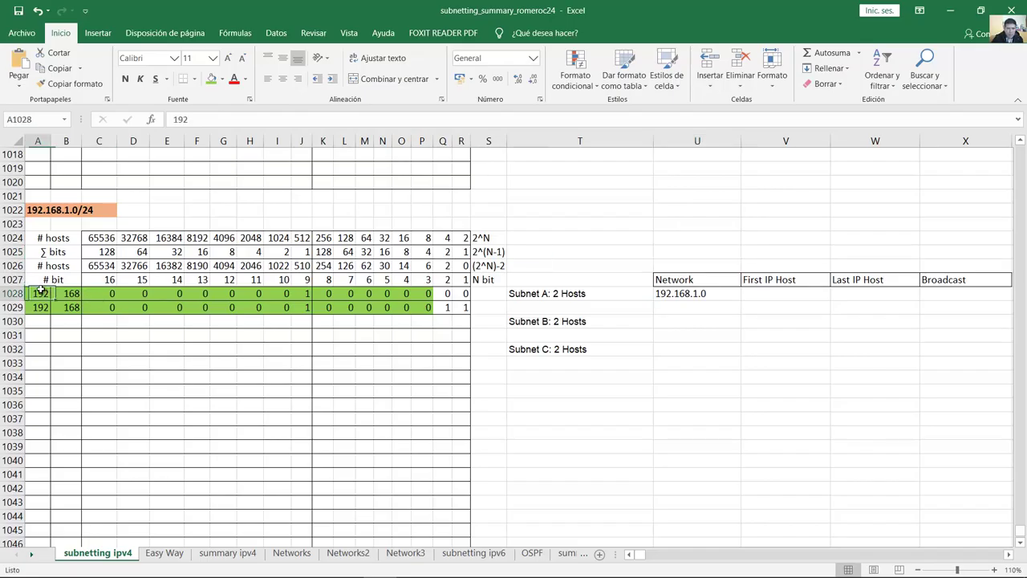
left_click(58, 294)
left_click_drag(100, 294, 313, 294)
left_click(329, 294)
left_click(345, 294)
left_click(384, 295)
left_click(365, 294)
left_click(383, 294)
left_click(401, 293)
left_click(421, 294)
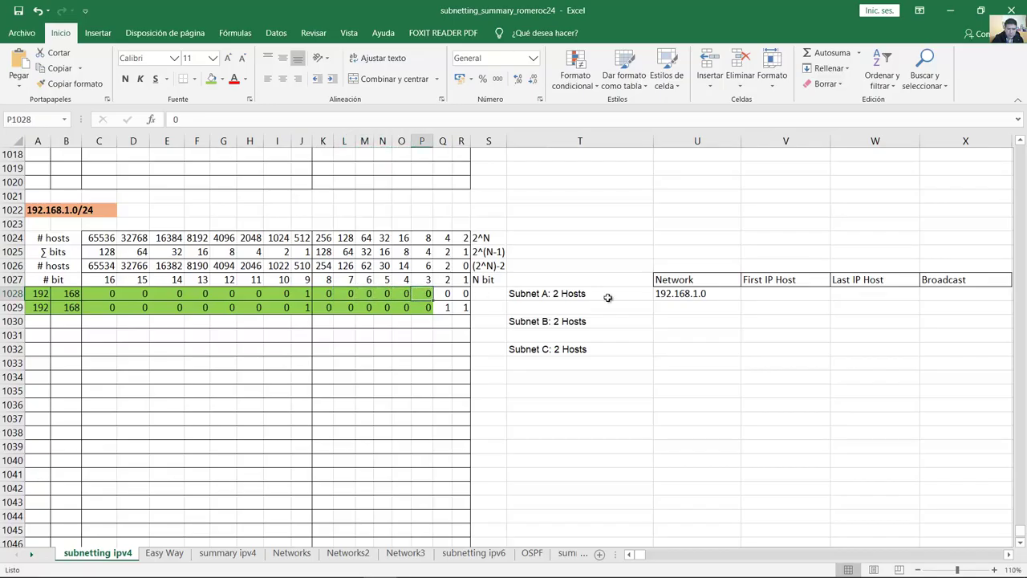
double_click(703, 294)
type("/30")
left_click(712, 208)
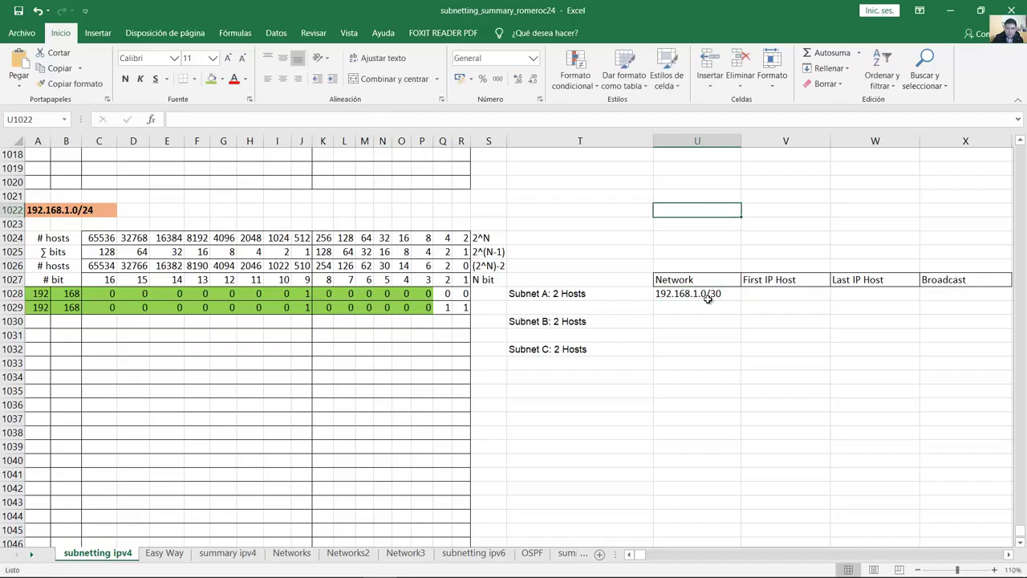
left_click(708, 296)
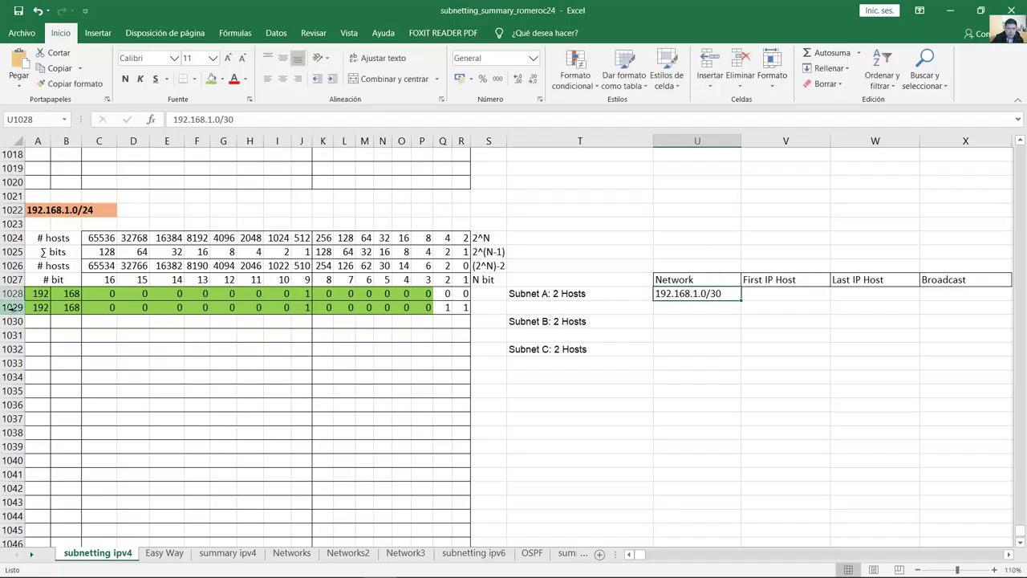
Step: Enter Subnet A's broadcast address 192.168.1.3/30 in X1028
left_click_drag(37, 308, 466, 309)
left_click(69, 308)
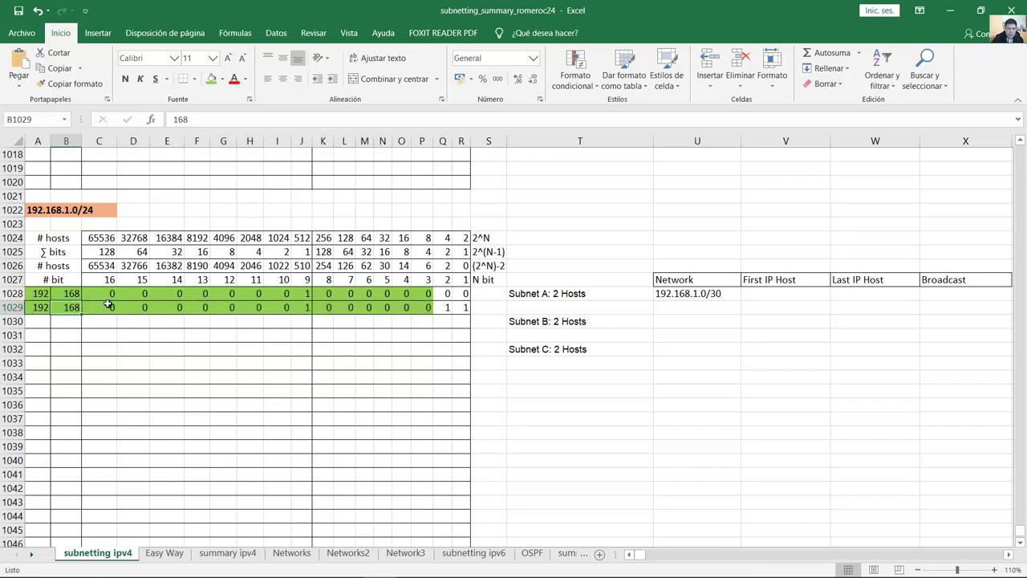
left_click_drag(92, 311, 461, 310)
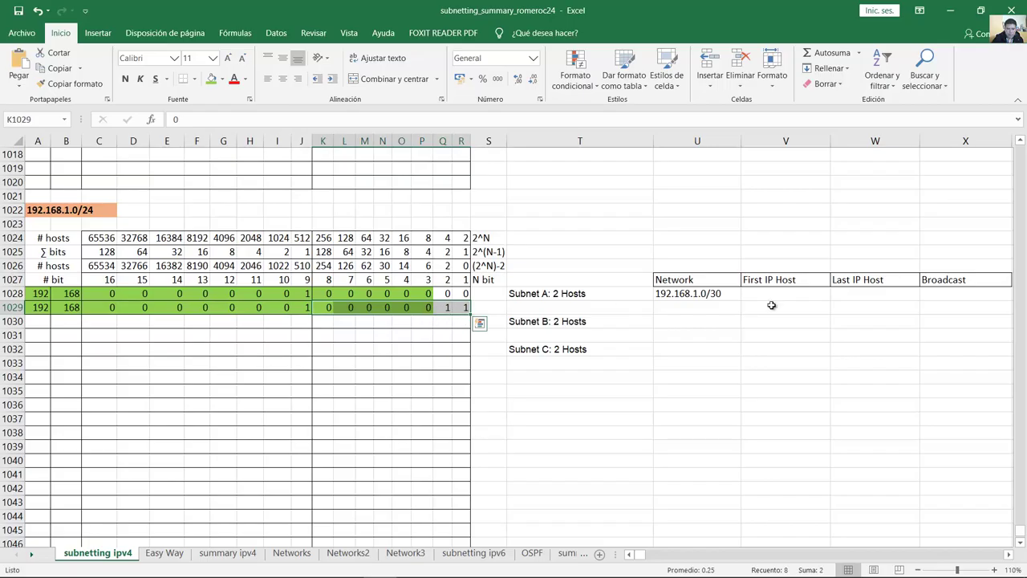
double_click(937, 294)
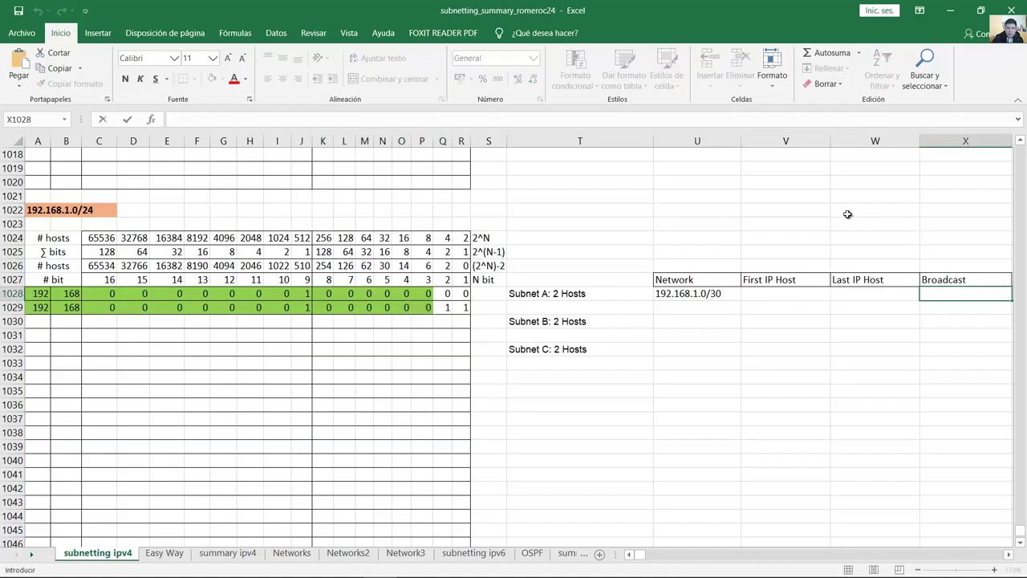
type("192.168.1.3/30")
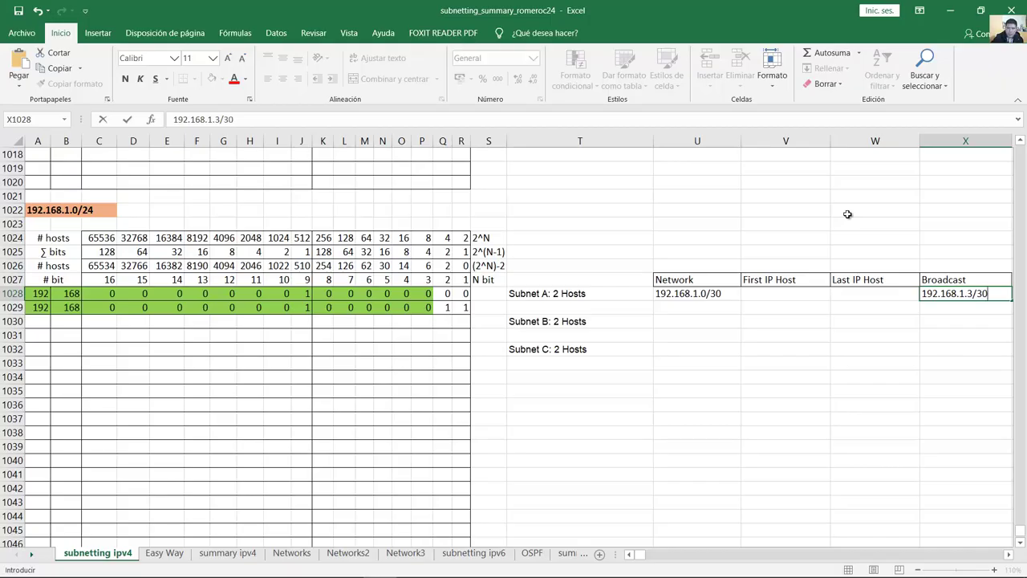
key("Return")
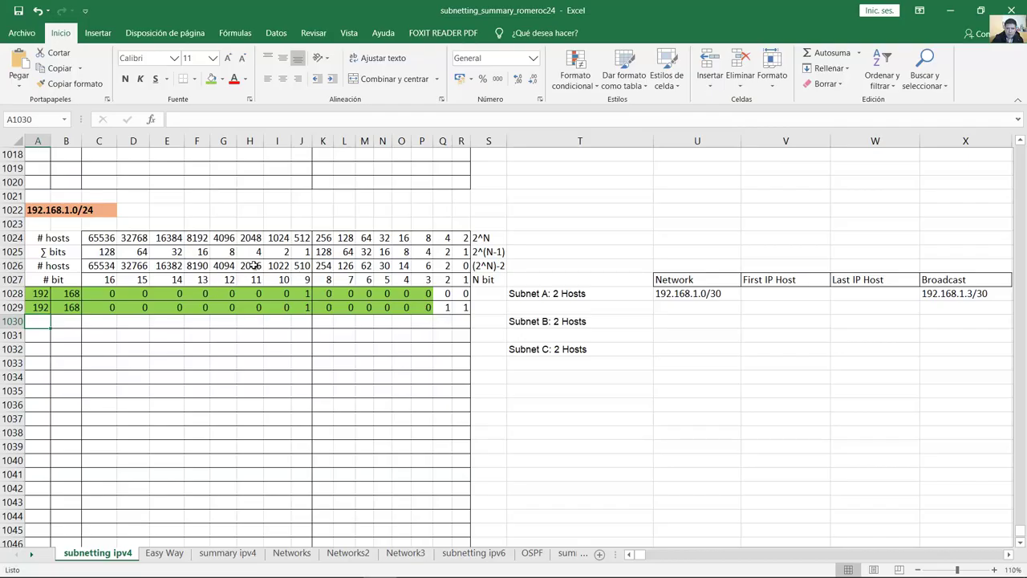
Step: Type Subnet B's network row 1030: 192, 168, then bits ending 1 0 0
type("192")
key("Tab")
type("168\t0\t0\t0\t0\t0\t0\t")
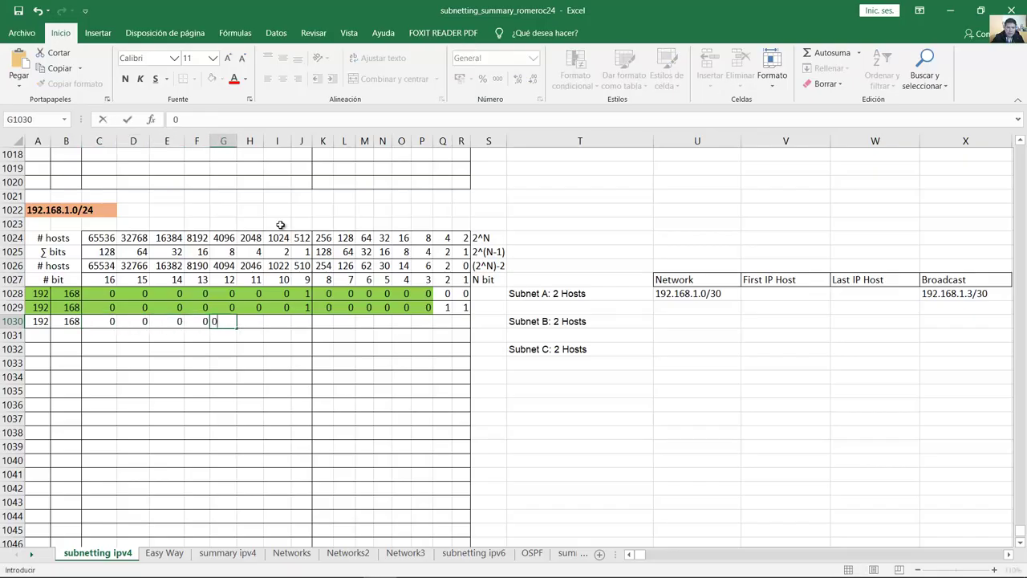
type("0\t1\t0\t0\t0\t")
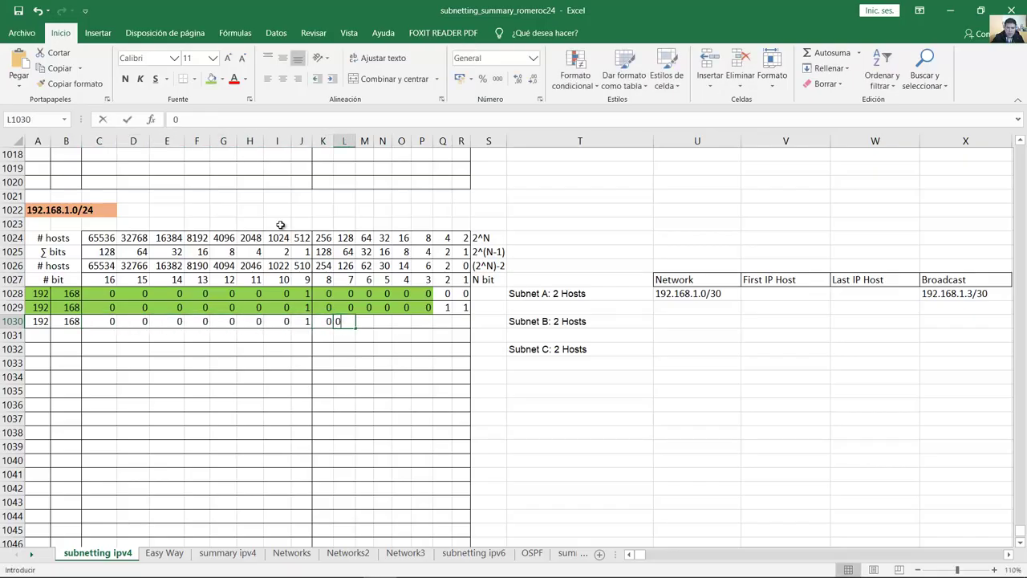
type("0\t0")
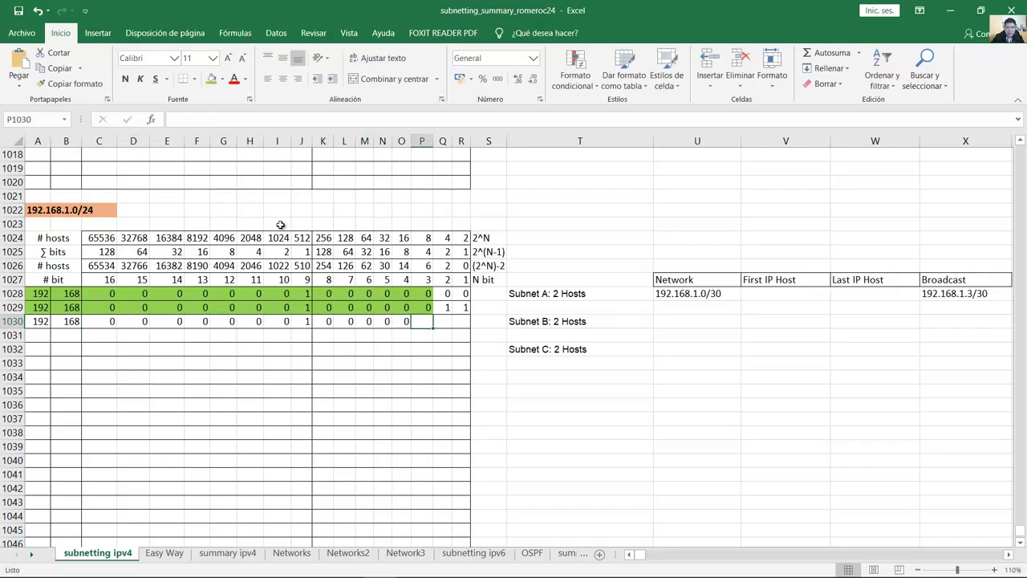
left_click_drag(444, 309, 464, 308)
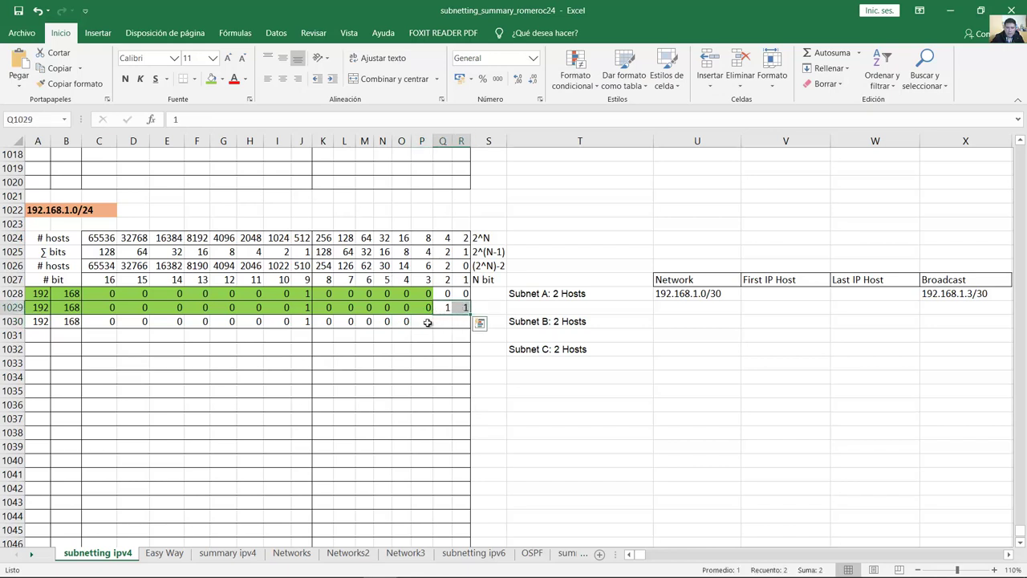
left_click(425, 321)
type("1\t0\t0")
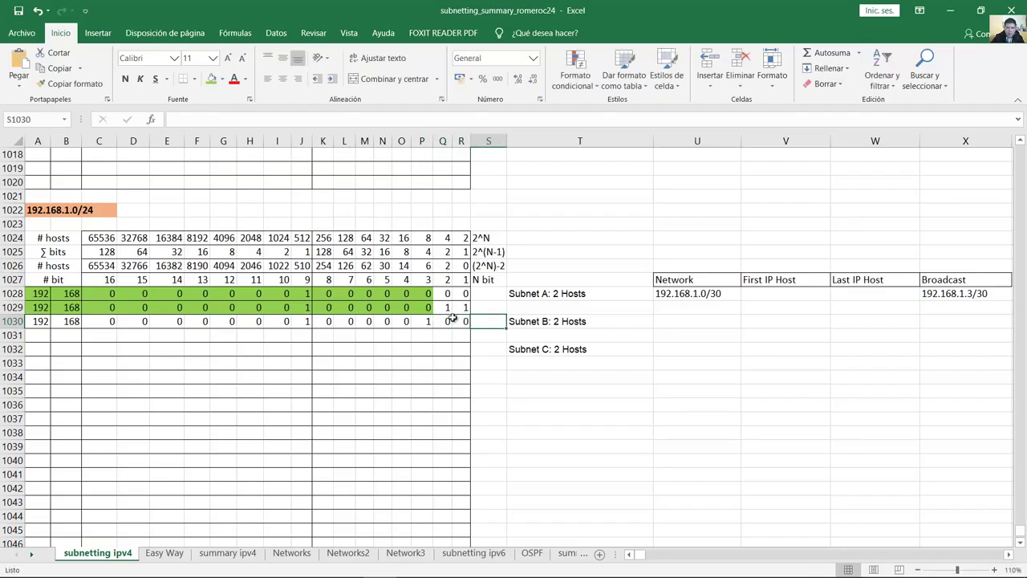
left_click(465, 322)
Step: Shade row 1030's network bits A1030:P1030 green
left_click(575, 323)
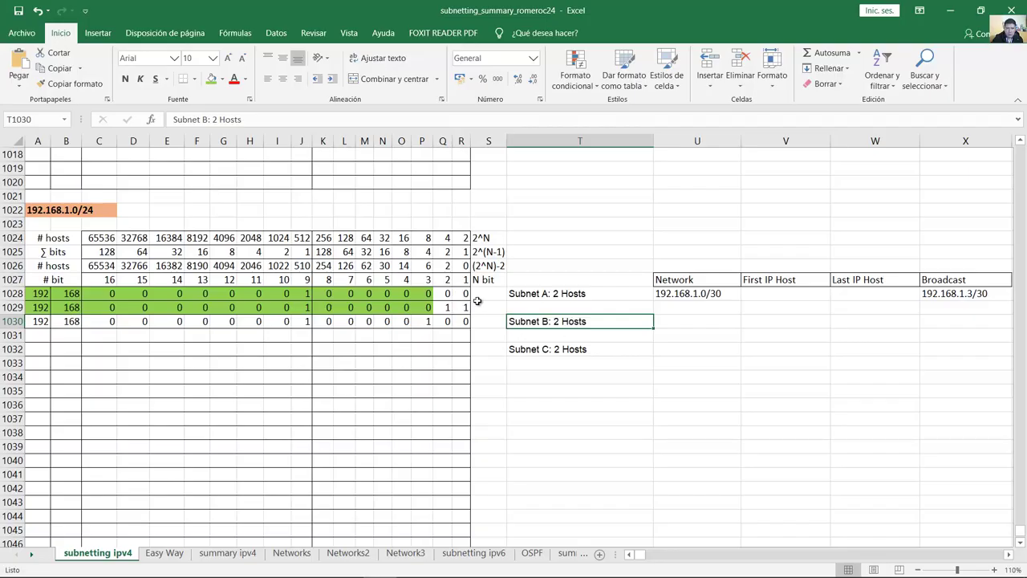
left_click(447, 266)
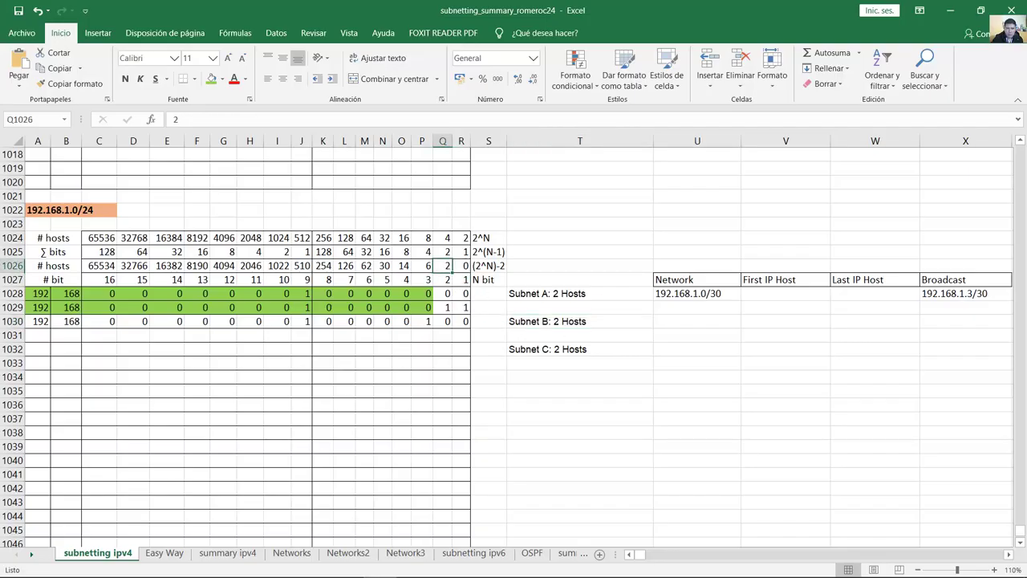
left_click_drag(57, 265, 36, 325)
left_click(447, 267)
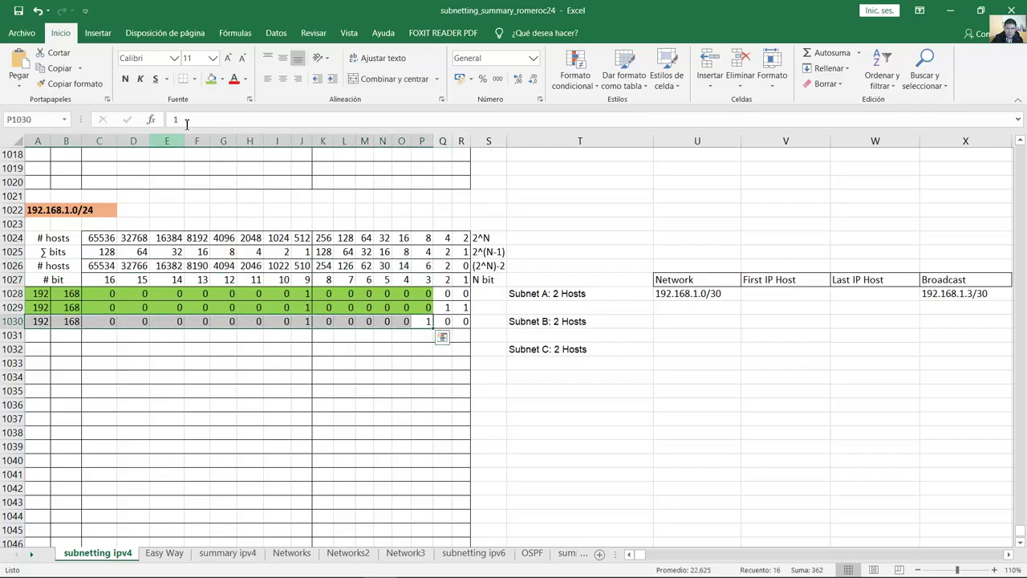
left_click(211, 81)
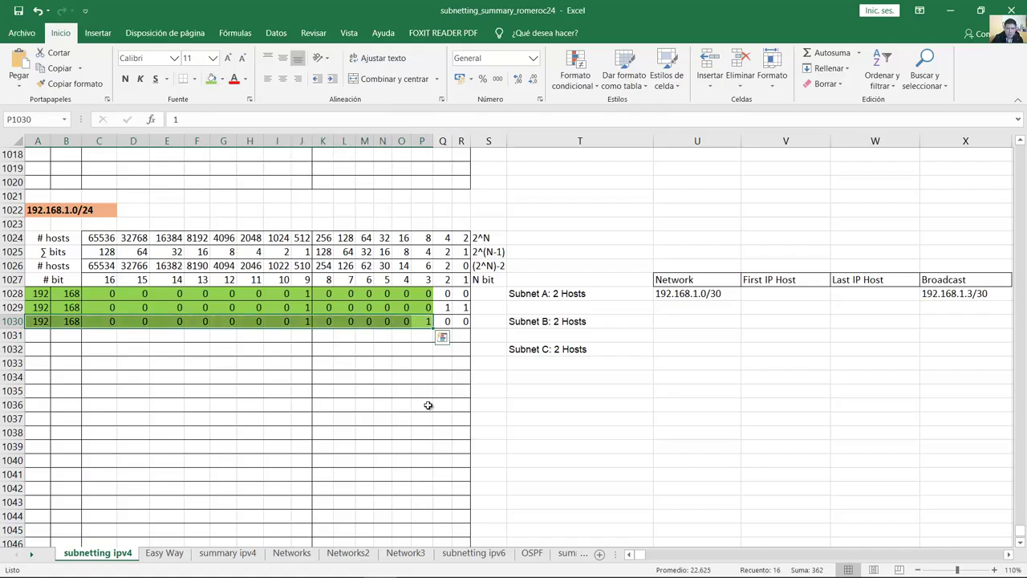
Step: Copy row 1030 into row 1031 and set Q1031:R1031 to 1, ending in 111
left_click_drag(430, 325, 432, 339)
left_click(444, 335)
type("1")
key("Tab")
type("1")
key("Tab")
key("Left")
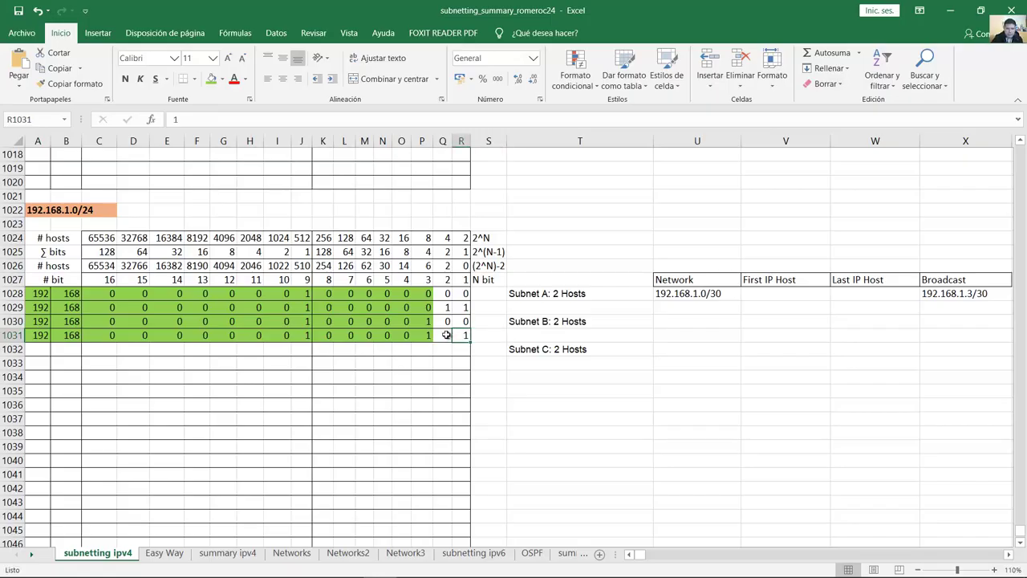
left_click_drag(459, 321, 445, 321)
left_click_drag(96, 320, 465, 335)
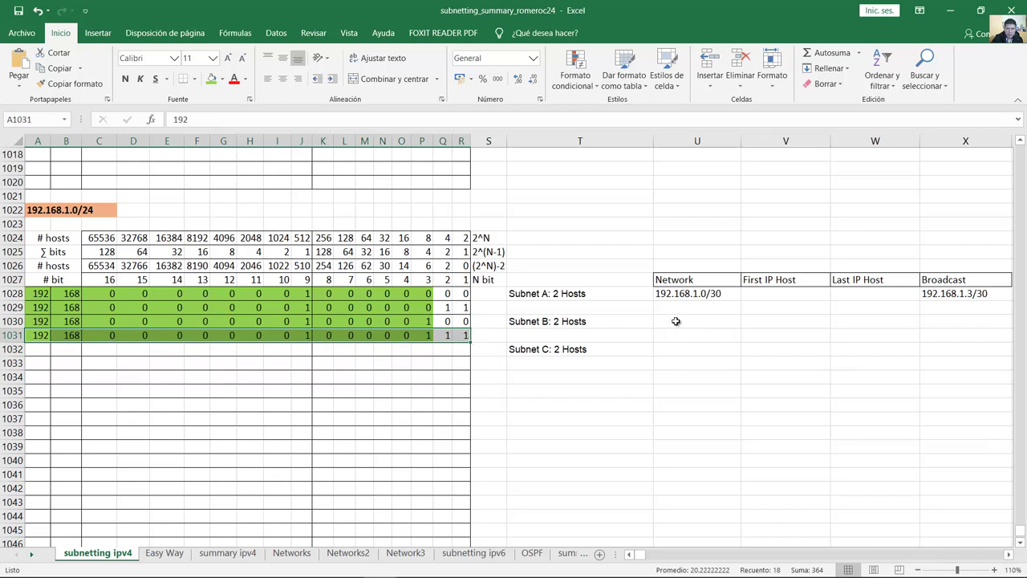
left_click(675, 321)
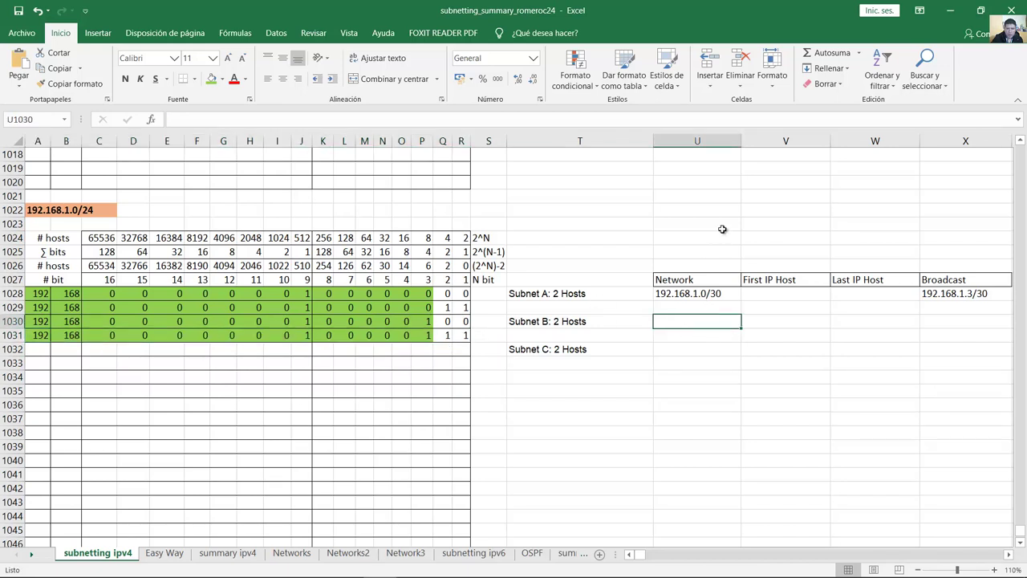
Step: Enter Subnet B's network address 192.168.1.4/30 in U1030
left_click_drag(41, 319, 424, 321)
left_click(425, 321)
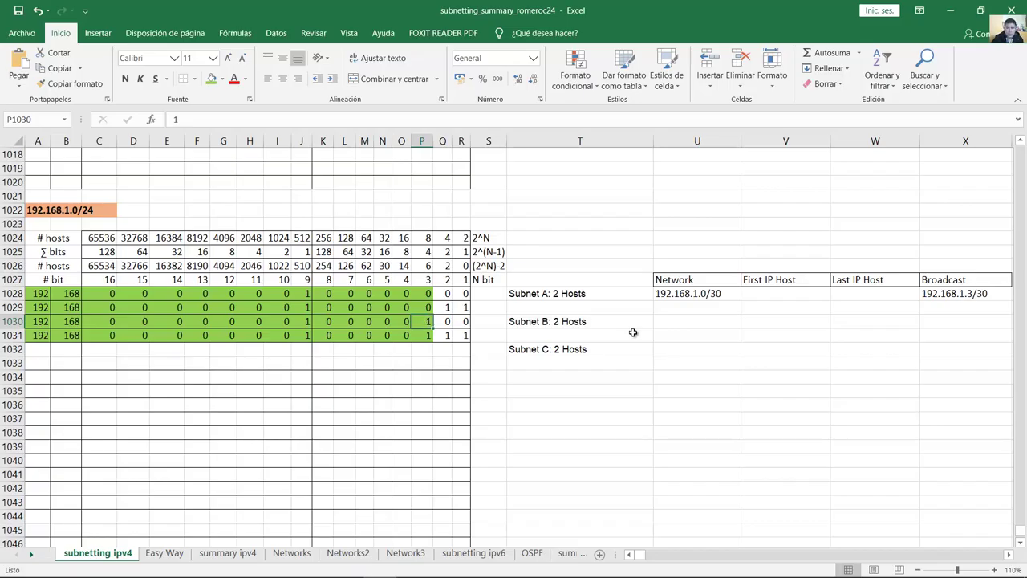
left_click(679, 323)
type("192.168.1.4/30")
key("Return")
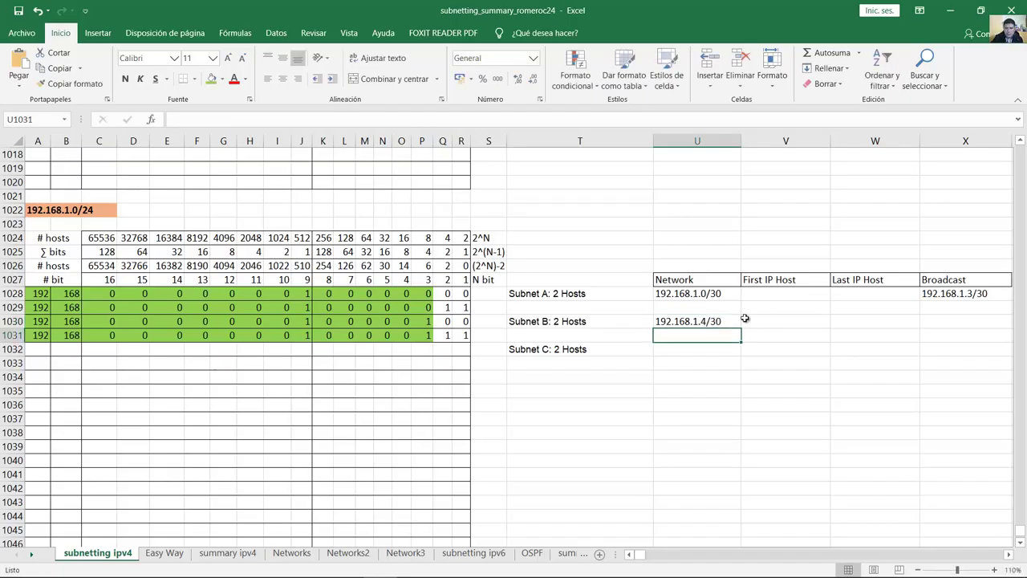
left_click(726, 322)
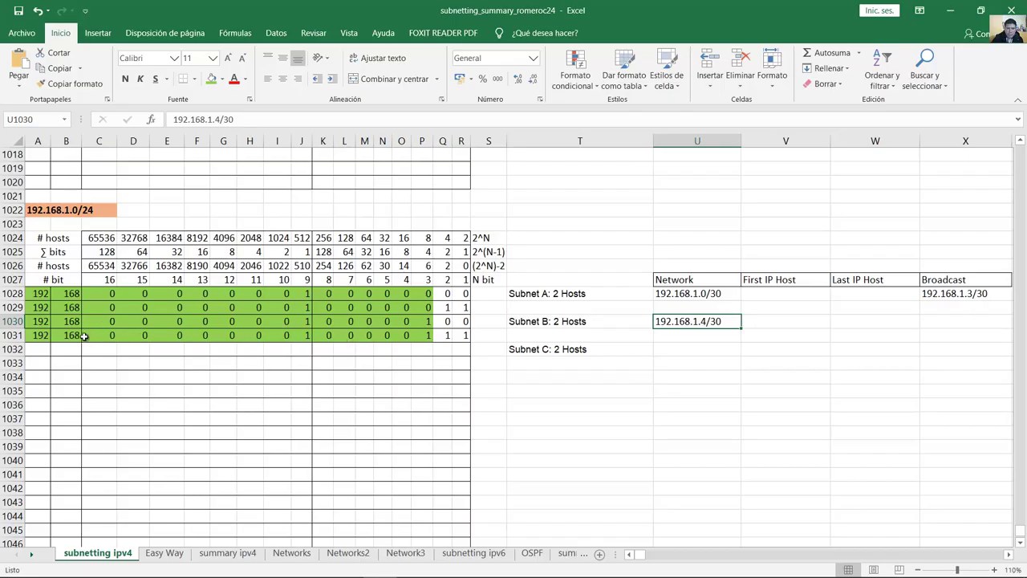
Step: Enter Subnet B's broadcast address 192.168.1.7/30 in X1030
left_click(35, 335)
left_click(58, 336)
left_click_drag(58, 335, 321, 341)
left_click(425, 336)
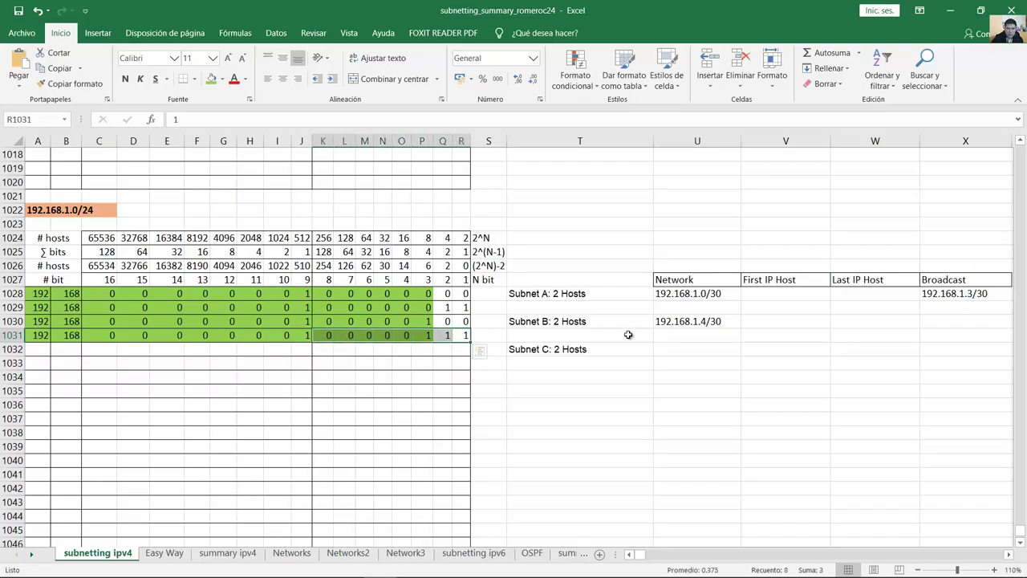
left_click(962, 321)
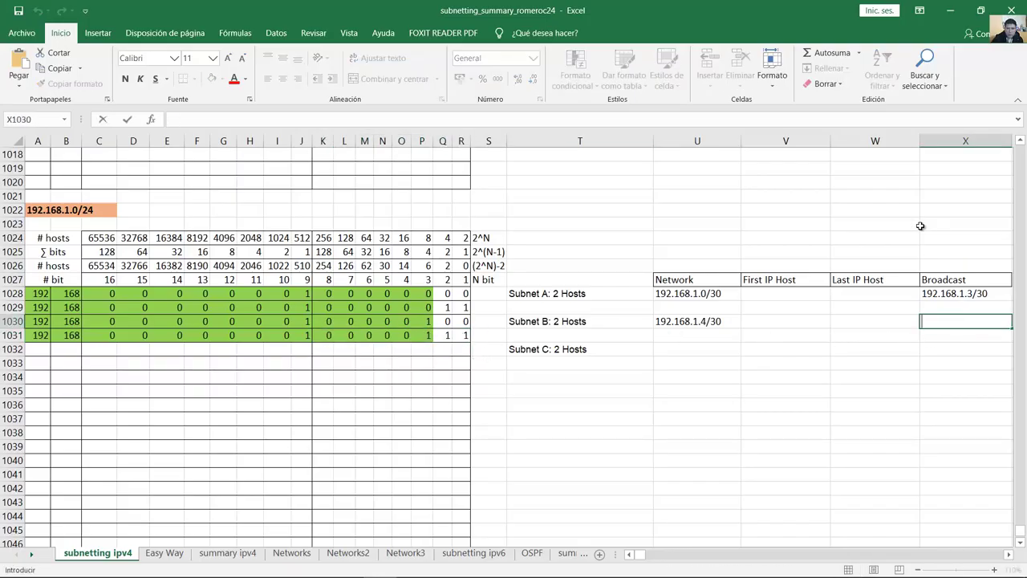
type("92.168.1.7/")
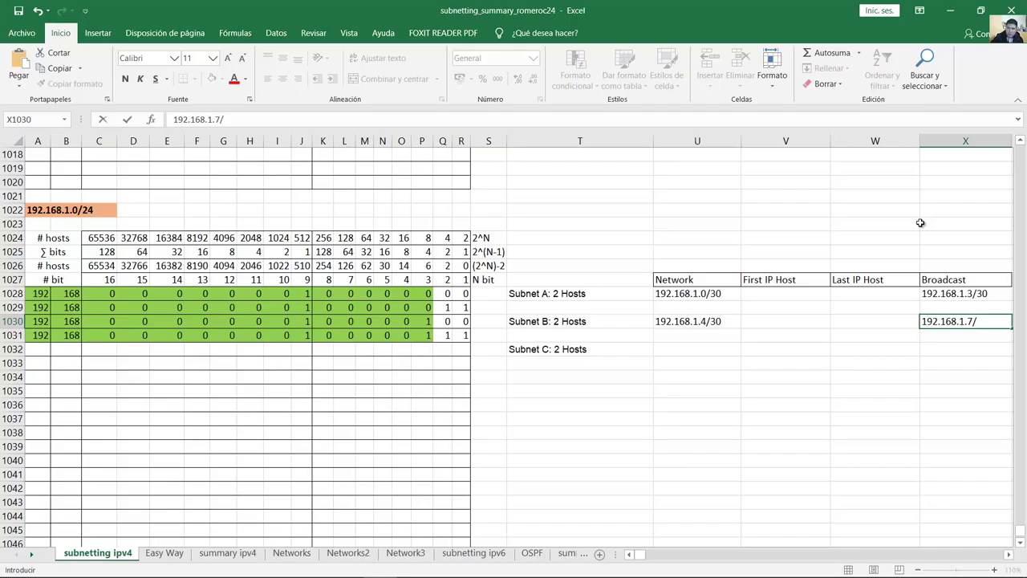
key("Return")
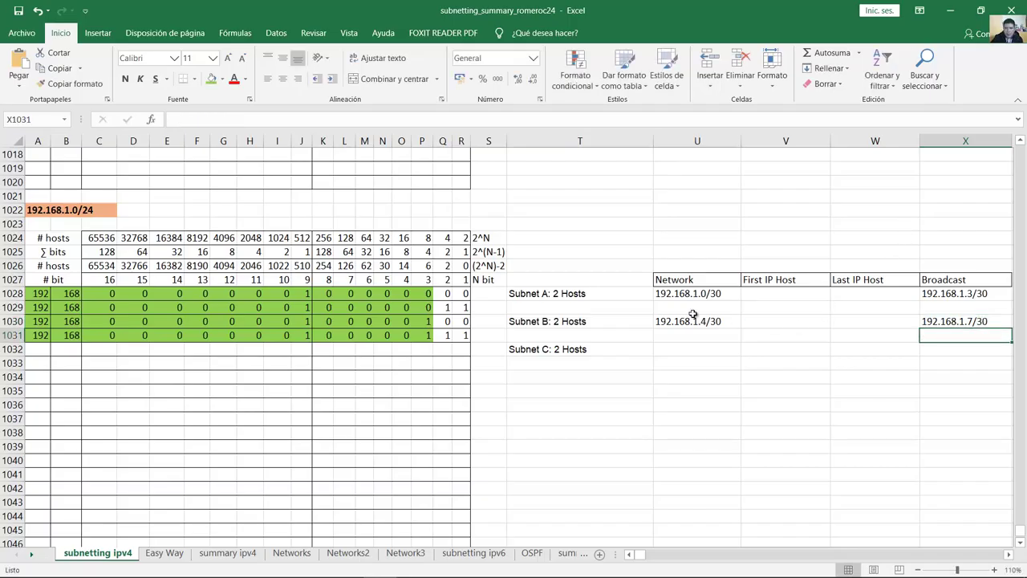
Step: Compare Subnet B's addresses with Subnet A's broadcast 192.168.1.3/30
left_click(691, 323)
left_click(969, 293)
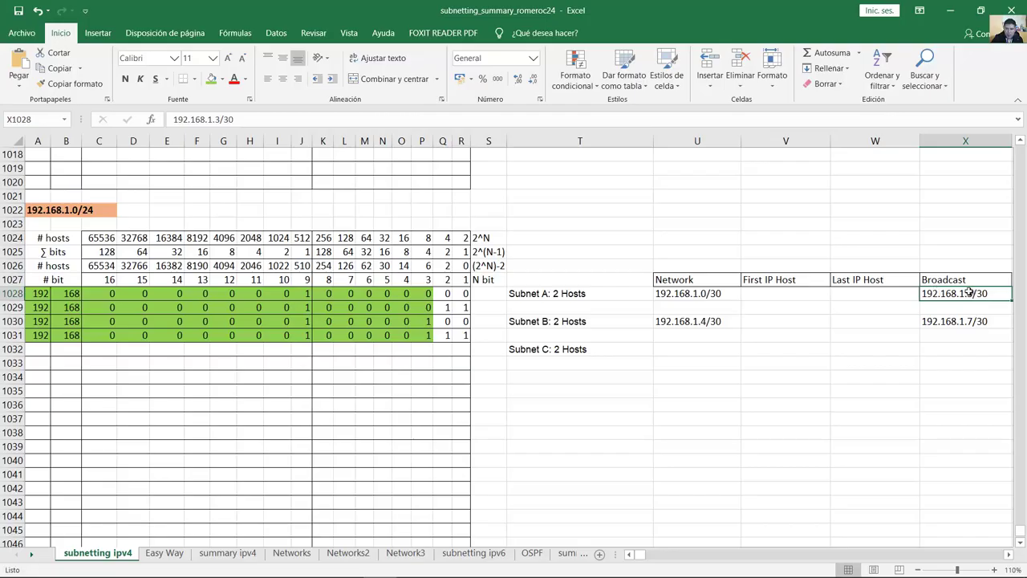
left_click(691, 319)
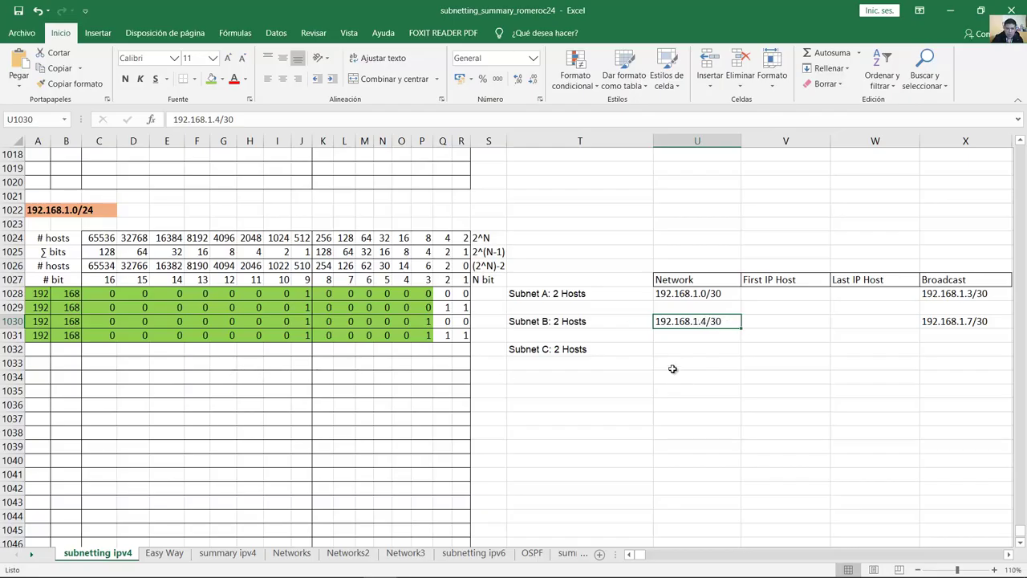
left_click(566, 350)
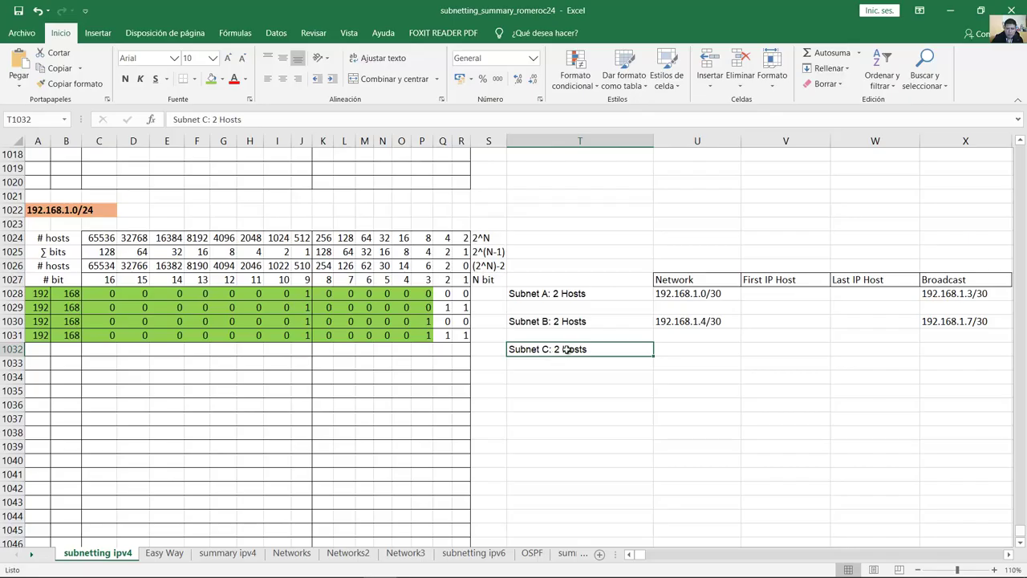
Step: Start binary row 1032 with 192, 168 and Subnet C's leading bits
left_click(37, 347)
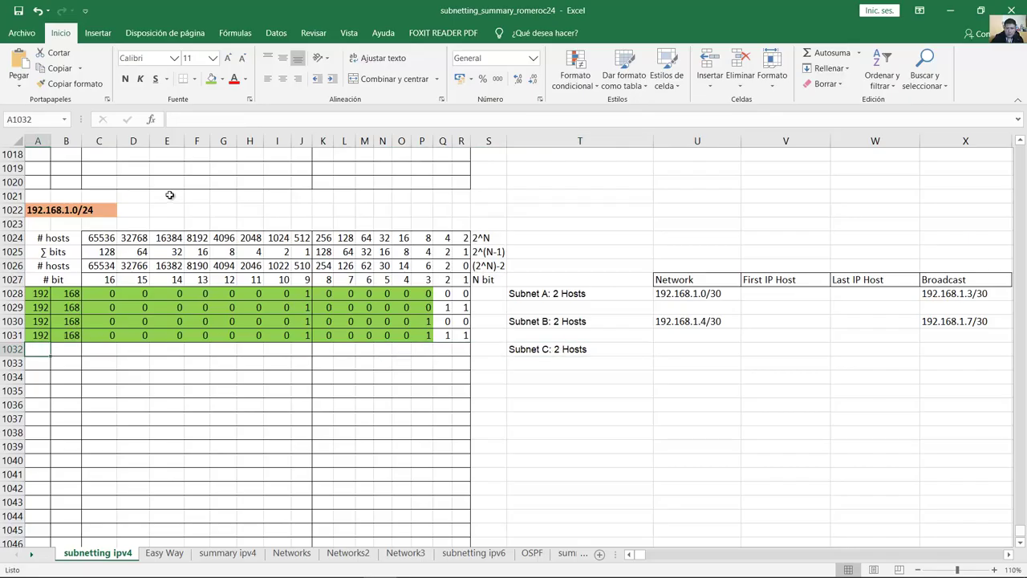
type("192")
key("Tab")
type("168")
key("Tab")
type("0")
key("Tab")
type("0")
key("Tab")
type("0\t0\t0\t0\t0\t1\t")
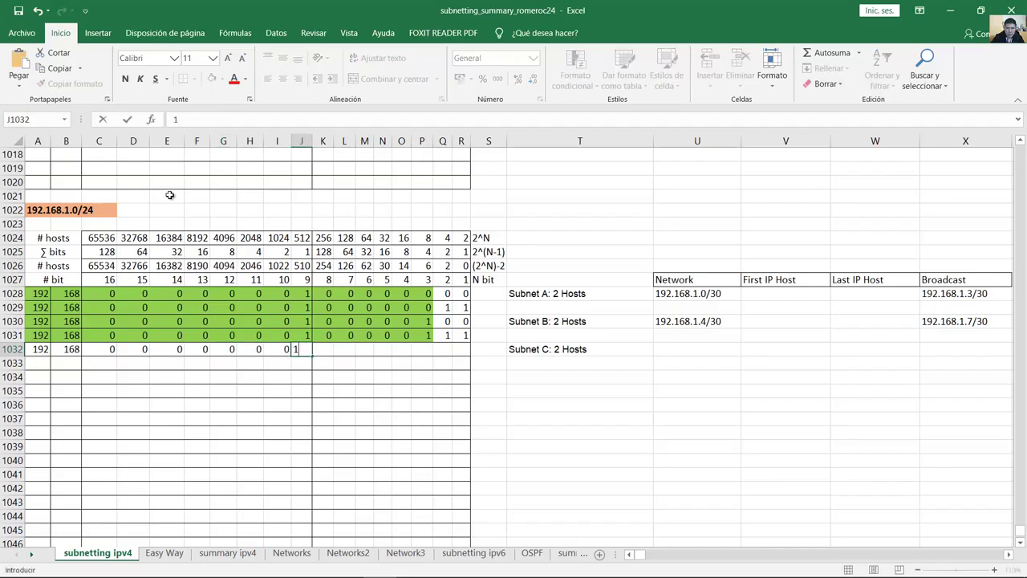
type("0")
key("Tab")
type("0")
key("Tab")
type("0")
key("Tab")
type("0")
key("Tab")
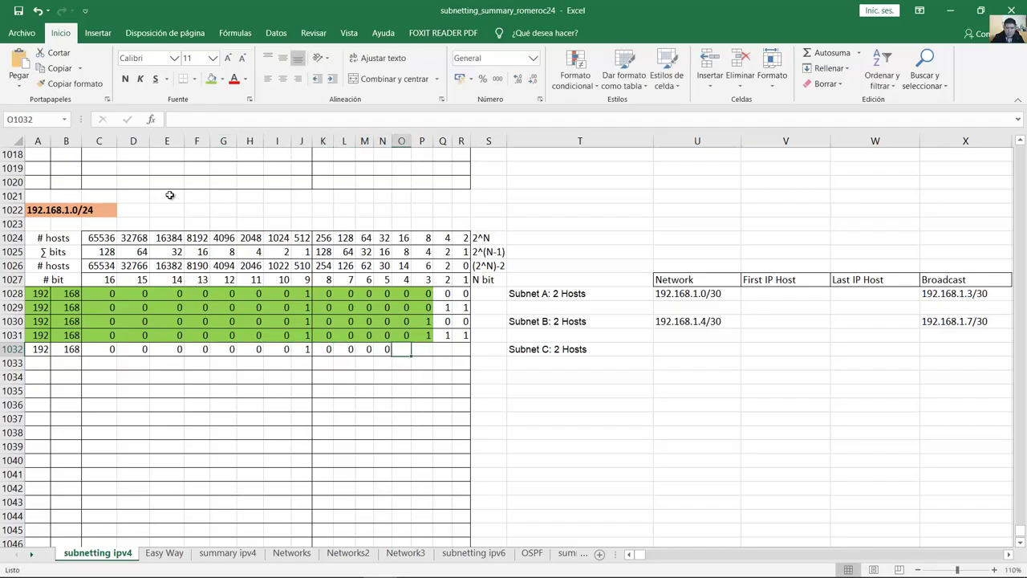
Step: Put a 1 in O1032 followed by zeros so row 1032 ends in 1000
left_click(427, 336)
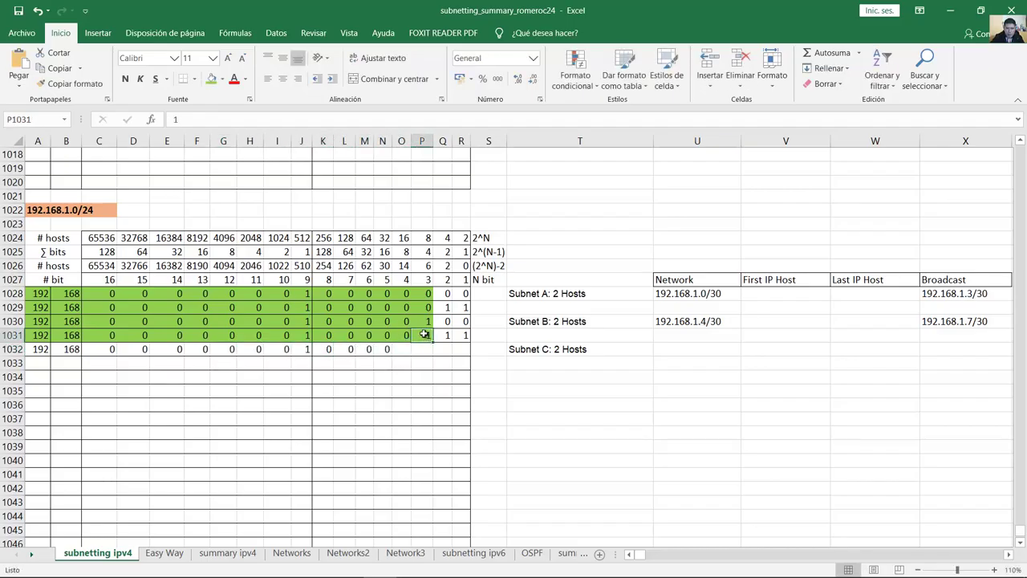
left_click(400, 350)
type("1")
key("Tab")
type("0")
key("Tab")
type("0")
key("Tab")
type("0")
key("Tab")
left_click(408, 351)
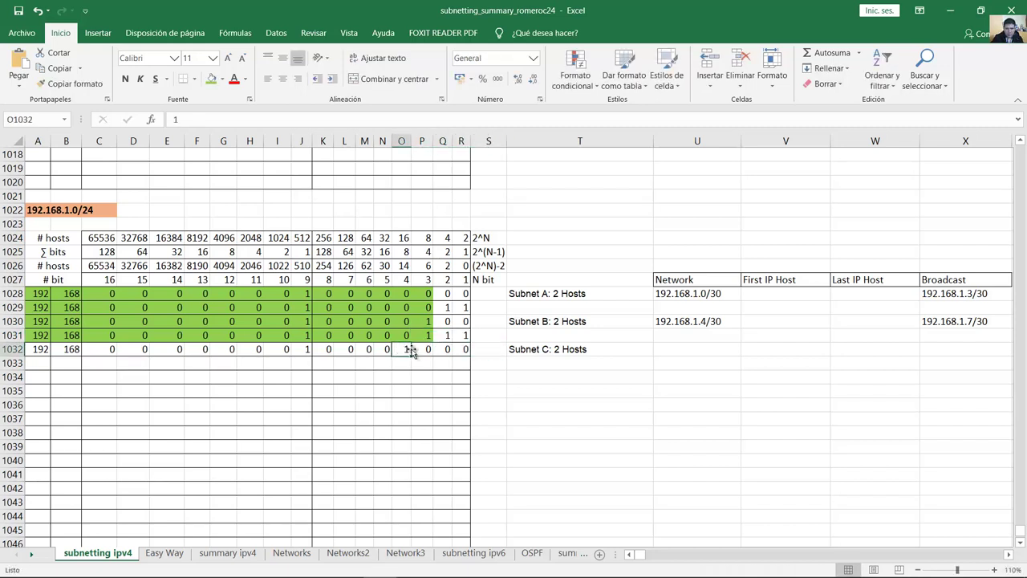
left_click(572, 351)
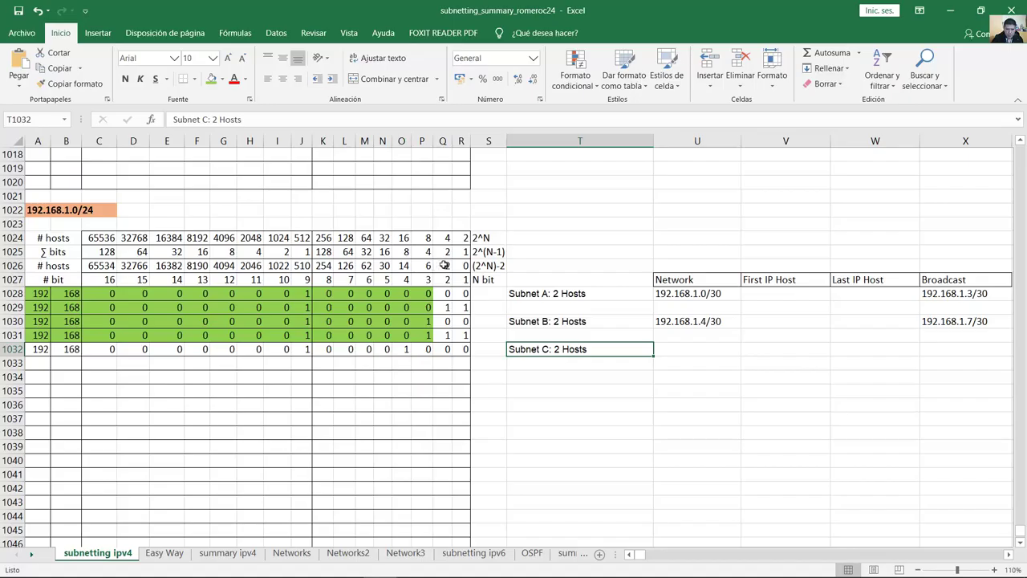
left_click_drag(444, 280, 444, 350)
left_click(423, 350)
Step: Shade A1032:P1032 green and copy the row down to row 1033
left_click_drag(302, 349, 49, 337)
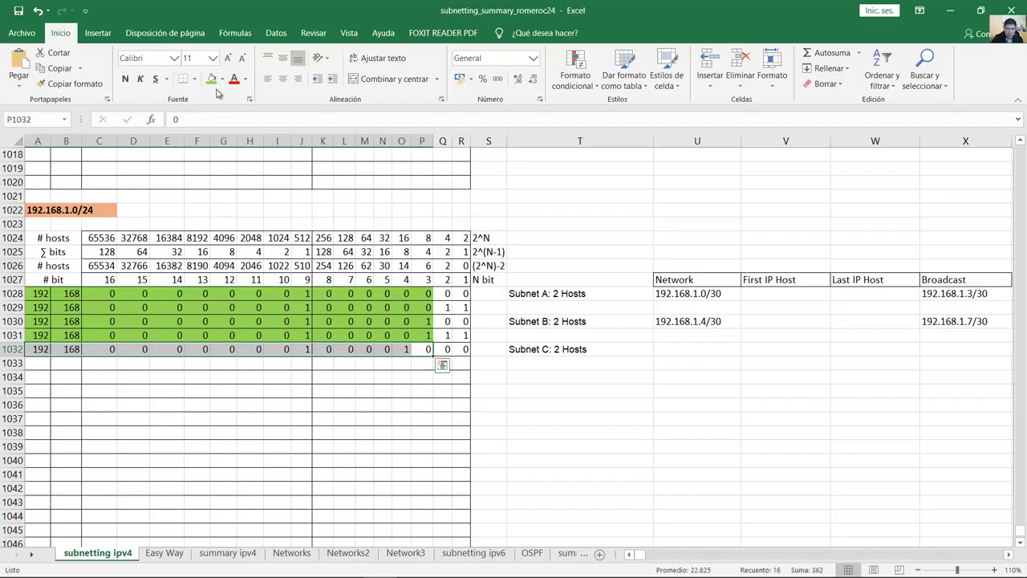
left_click(211, 79)
left_click_drag(433, 354, 436, 364)
Step: Set Q1033 and R1033 to 1 so row 1033 ends in 1011
left_click(450, 362)
type("1")
key("Tab")
type("1")
key("Tab")
left_click(465, 349)
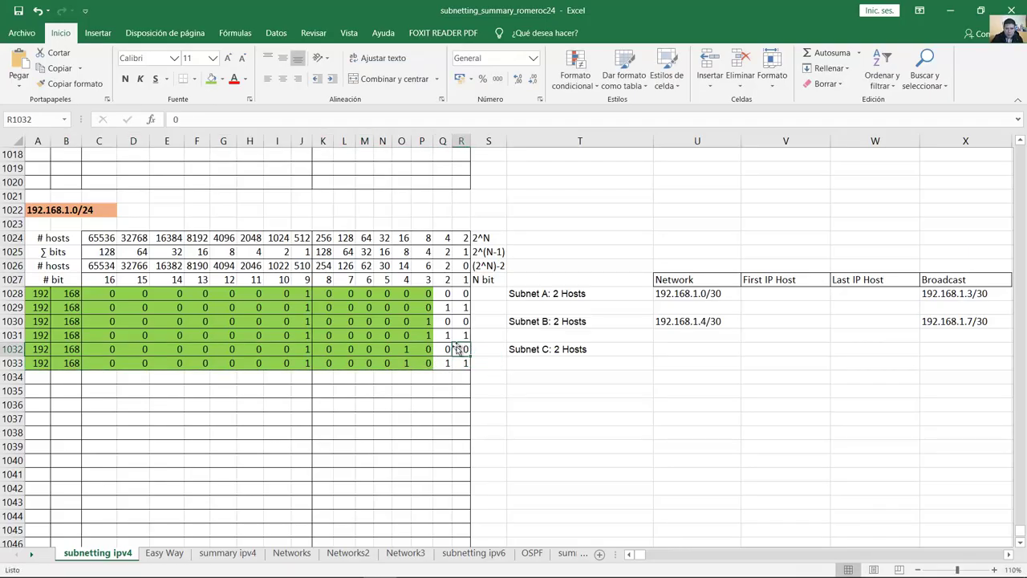
left_click_drag(328, 348, 462, 350)
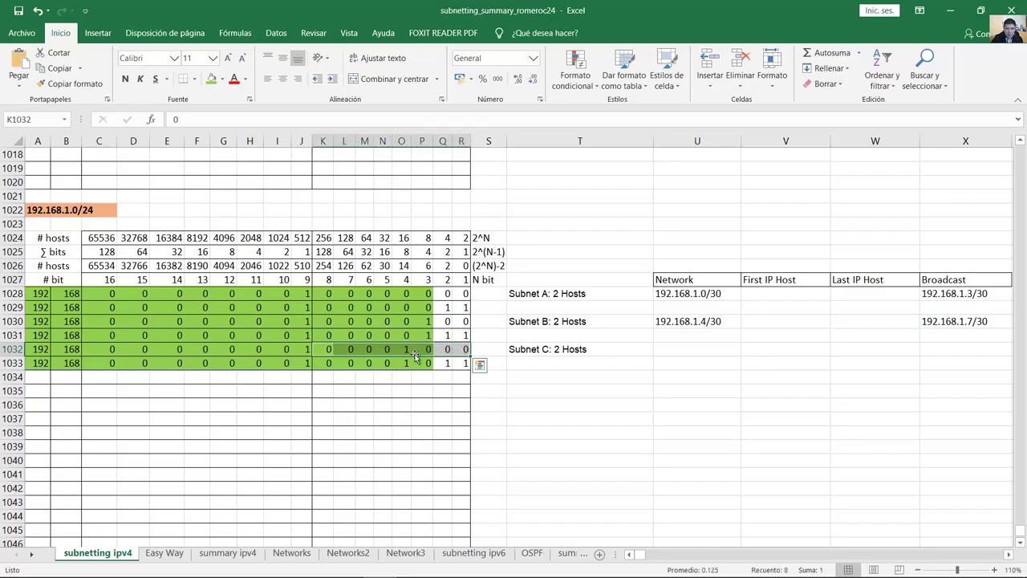
left_click(401, 350)
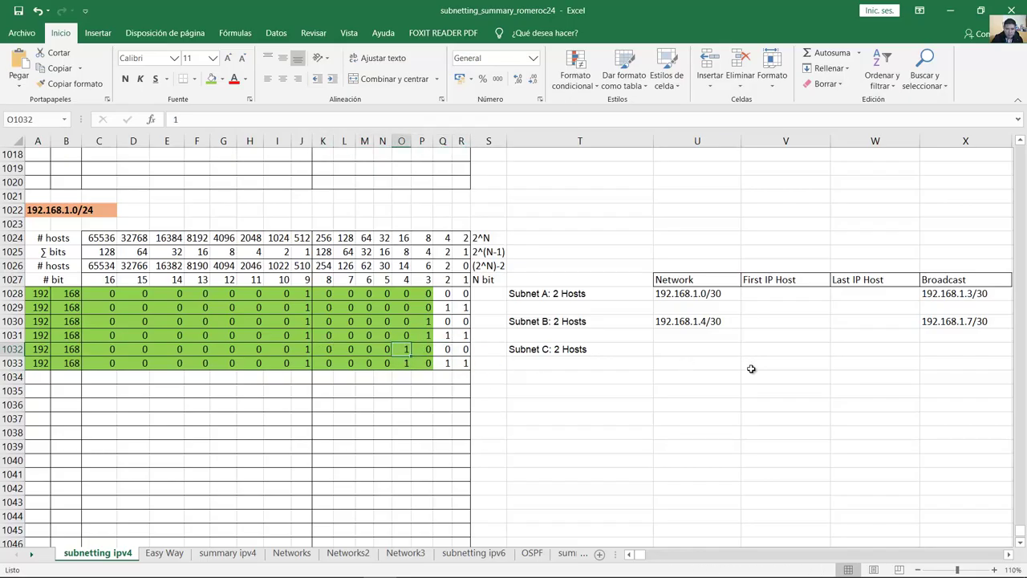
Step: Enter 192.168.1.8/30 as Subnet C's network and 192.168.1.11/30 as its broadcast
left_click(715, 349)
type("192.168.1.8")
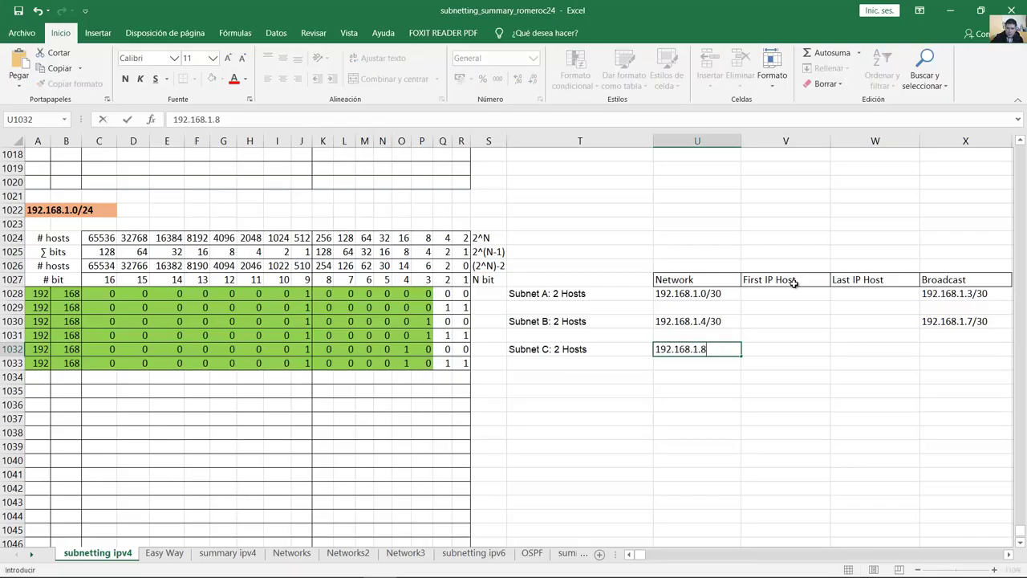
type("/30")
key("Tab")
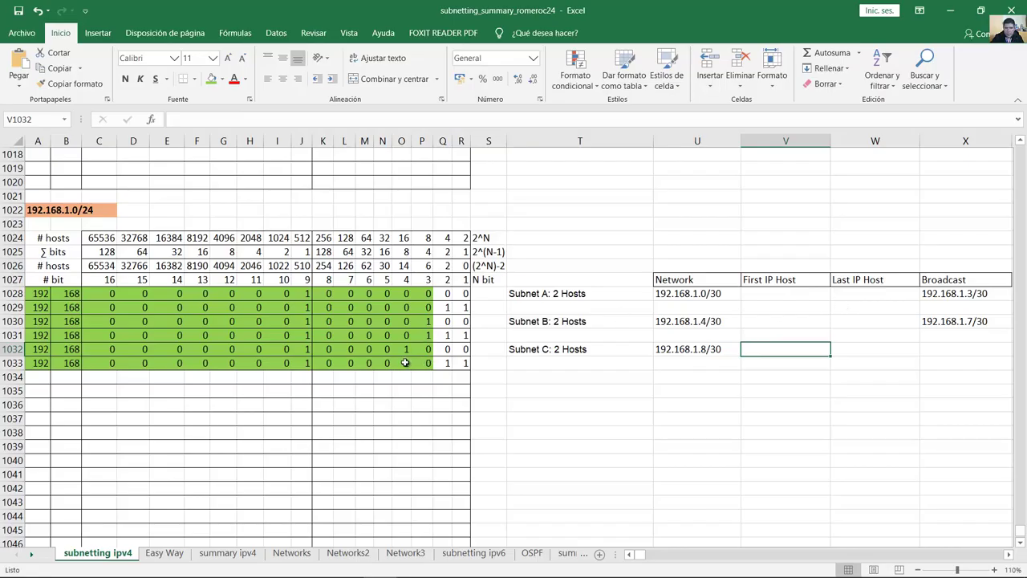
left_click(406, 362)
left_click(442, 363)
left_click(465, 363)
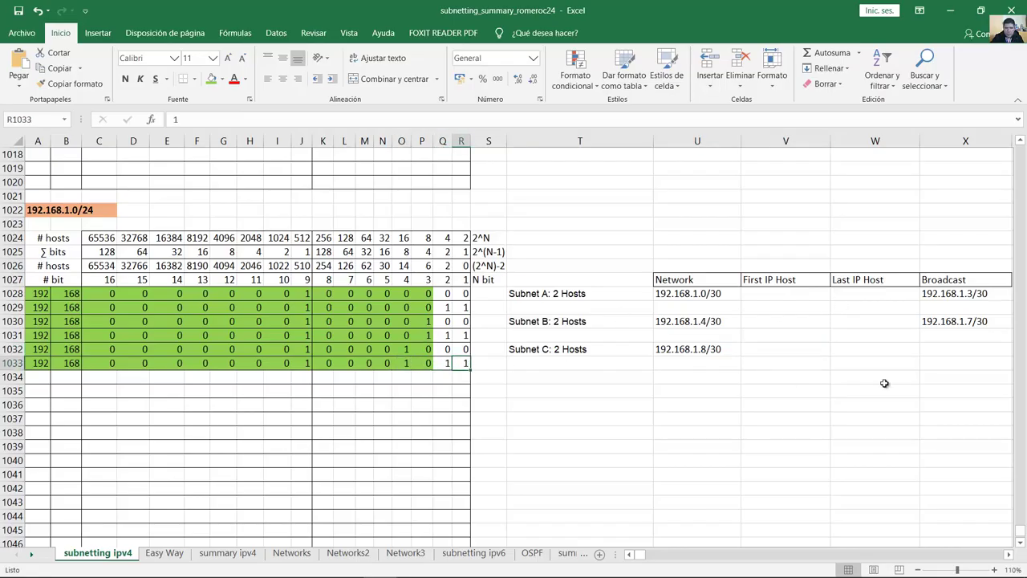
left_click(947, 348)
type("192.168.1.")
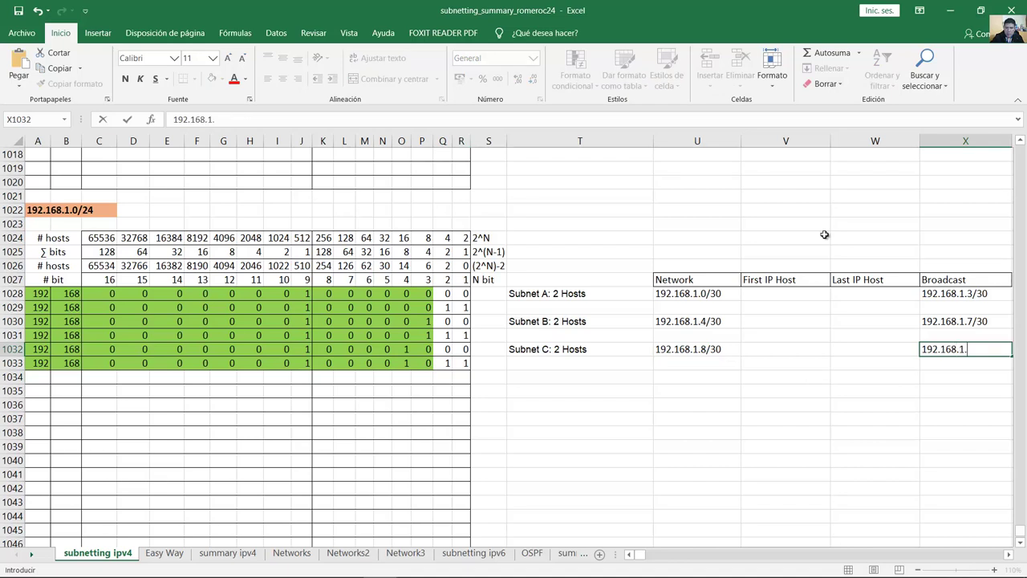
type("11/30")
key("Return")
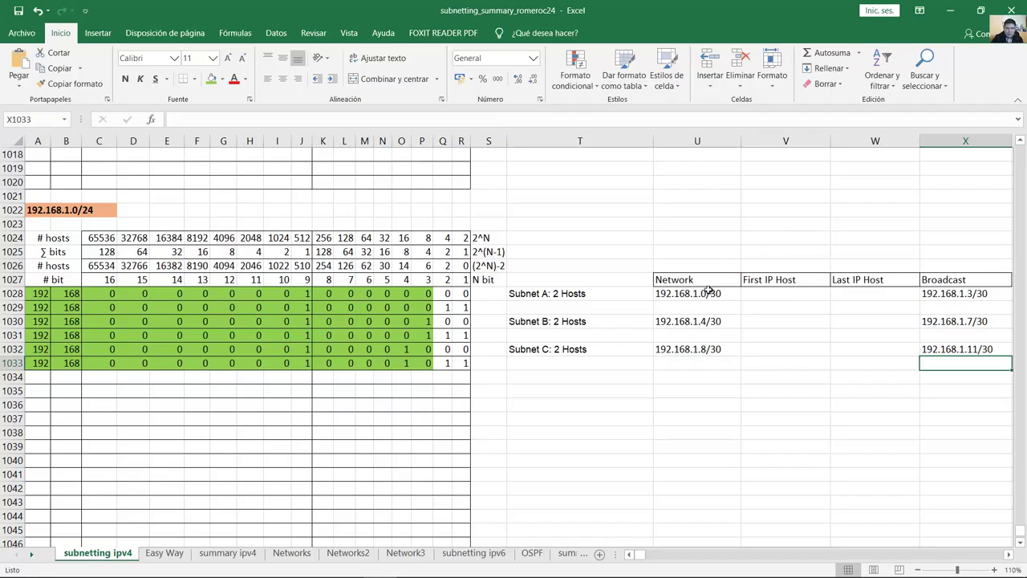
left_click(705, 294)
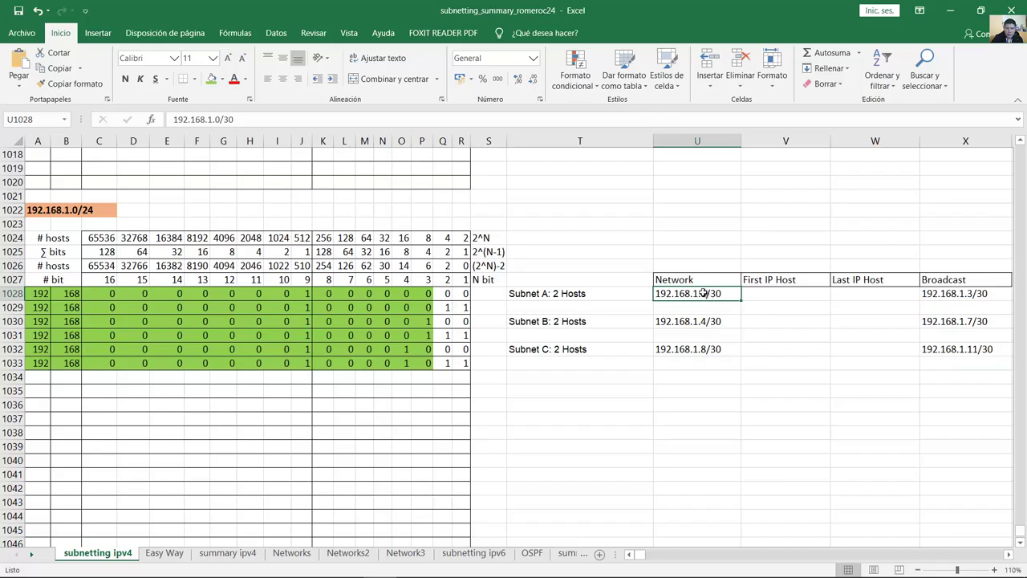
double_click(710, 294)
left_click_drag(734, 296, 655, 296)
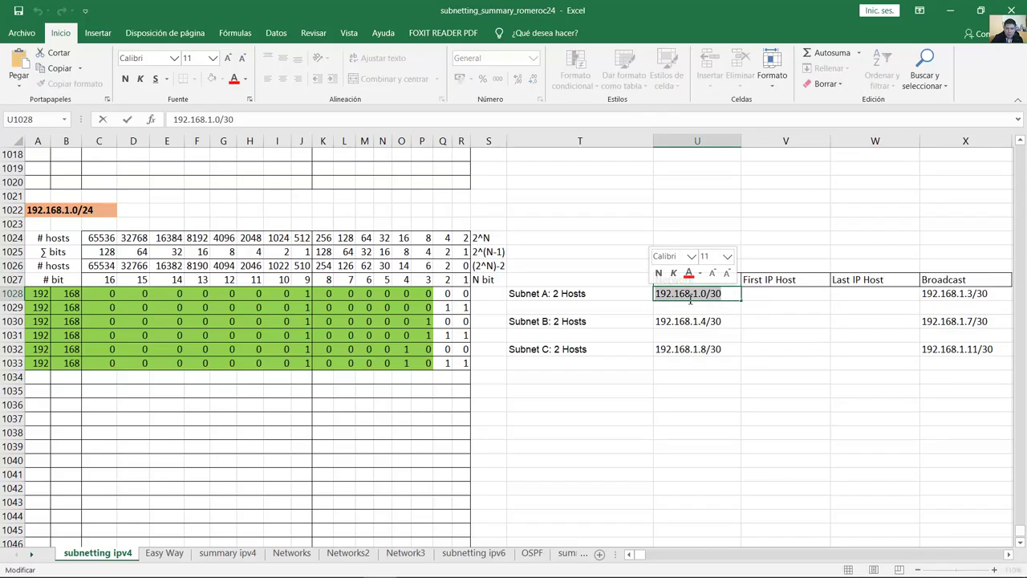
left_click(566, 295)
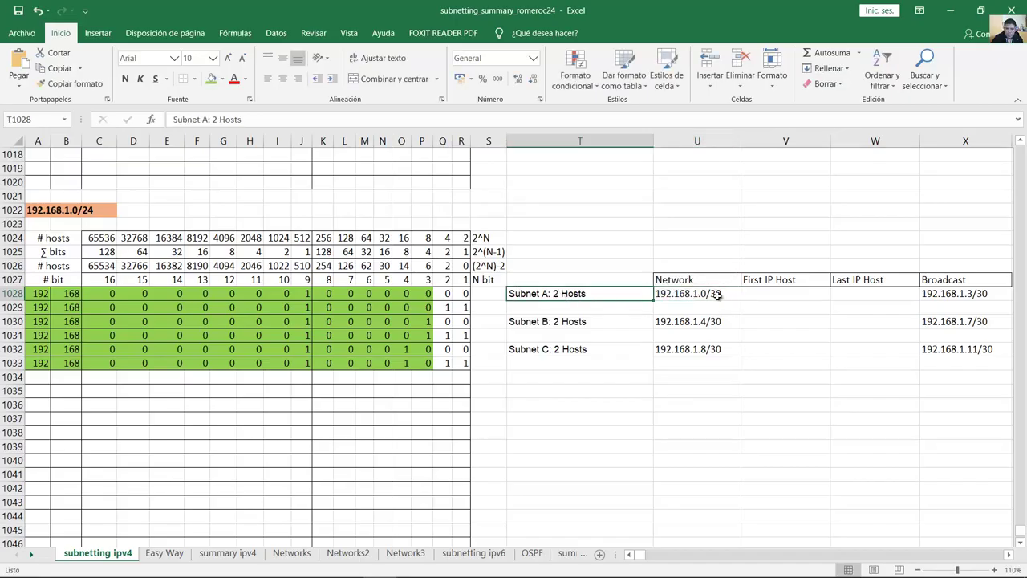
double_click(716, 295)
left_click_drag(690, 295, 712, 295)
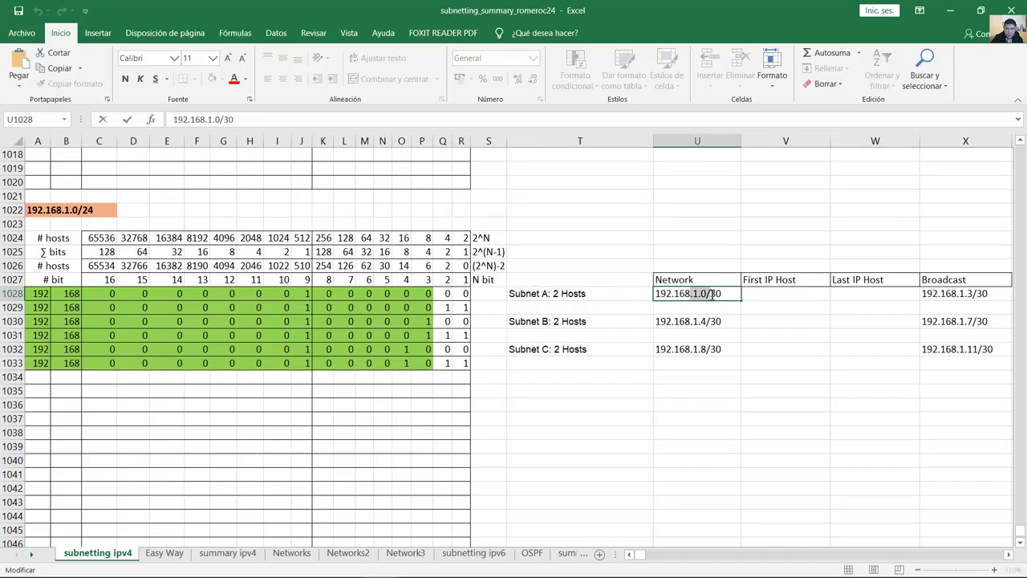
left_click(719, 295)
left_click(565, 321)
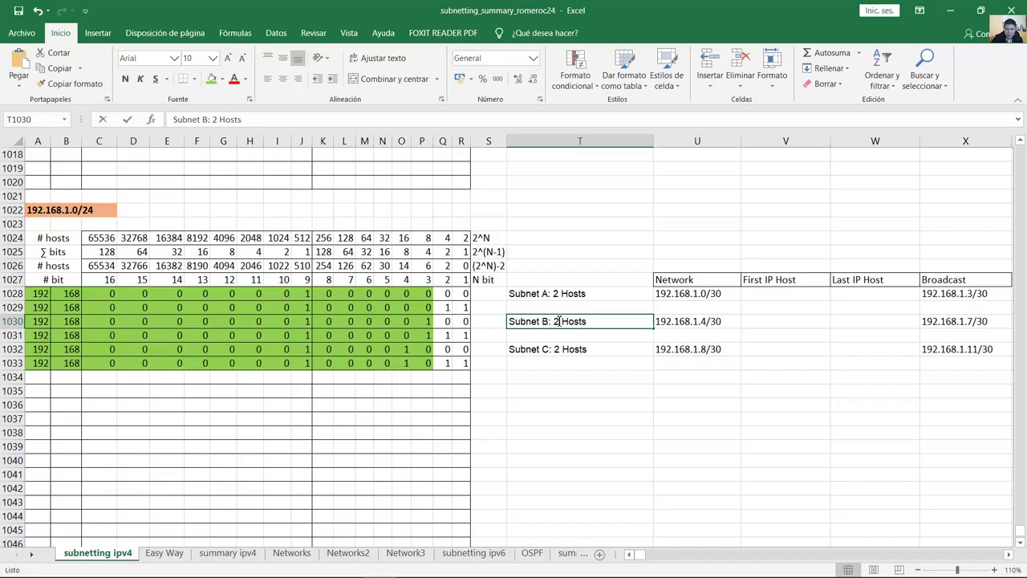
double_click(557, 321)
left_click_drag(553, 321, 599, 321)
double_click(699, 321)
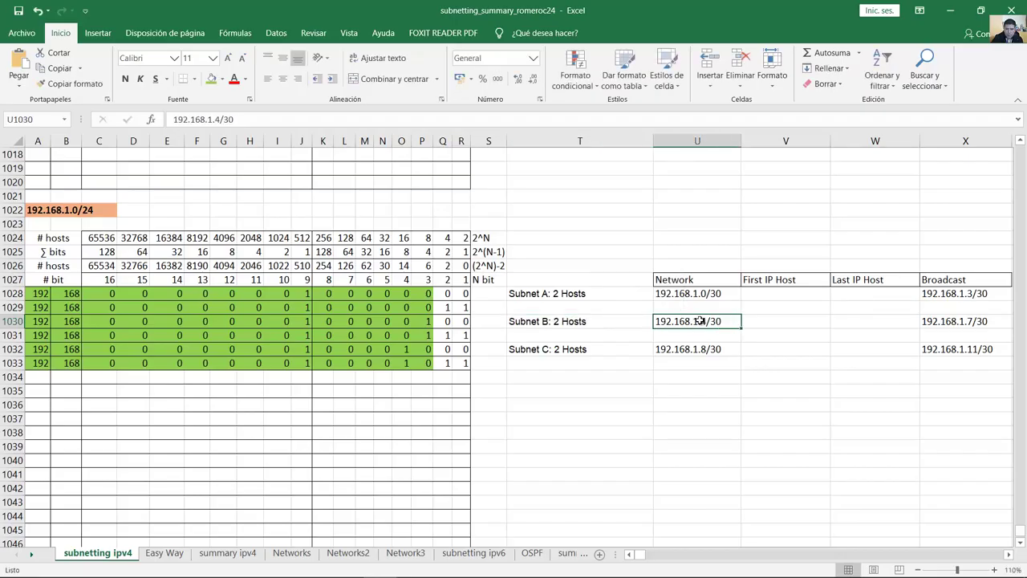
double_click(712, 294)
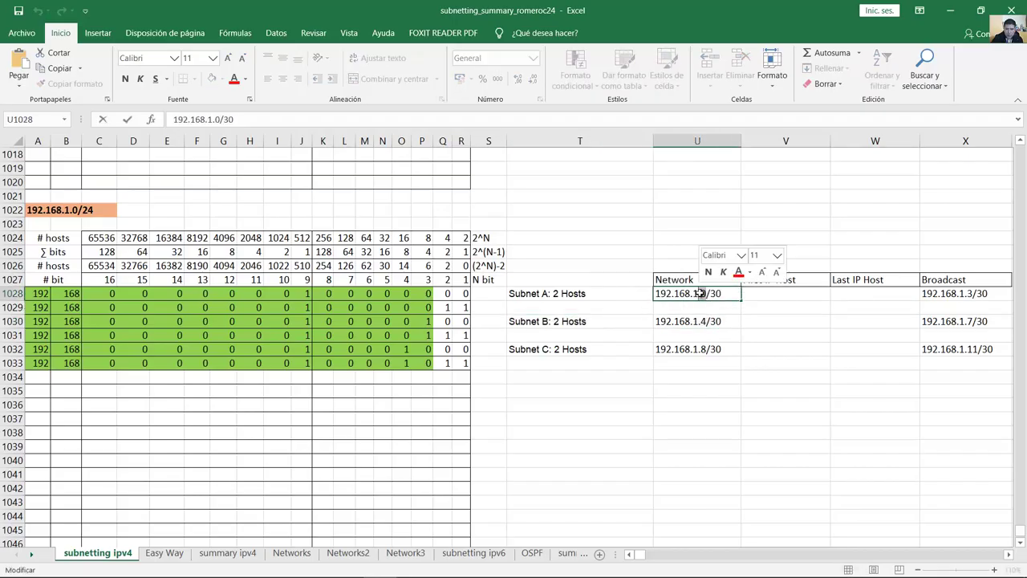
double_click(706, 321)
double_click(706, 321)
left_click(706, 321)
double_click(706, 321)
double_click(706, 321)
left_click(708, 321)
double_click(706, 321)
left_click(706, 321)
double_click(708, 321)
left_click(727, 321)
double_click(706, 321)
left_click(554, 350)
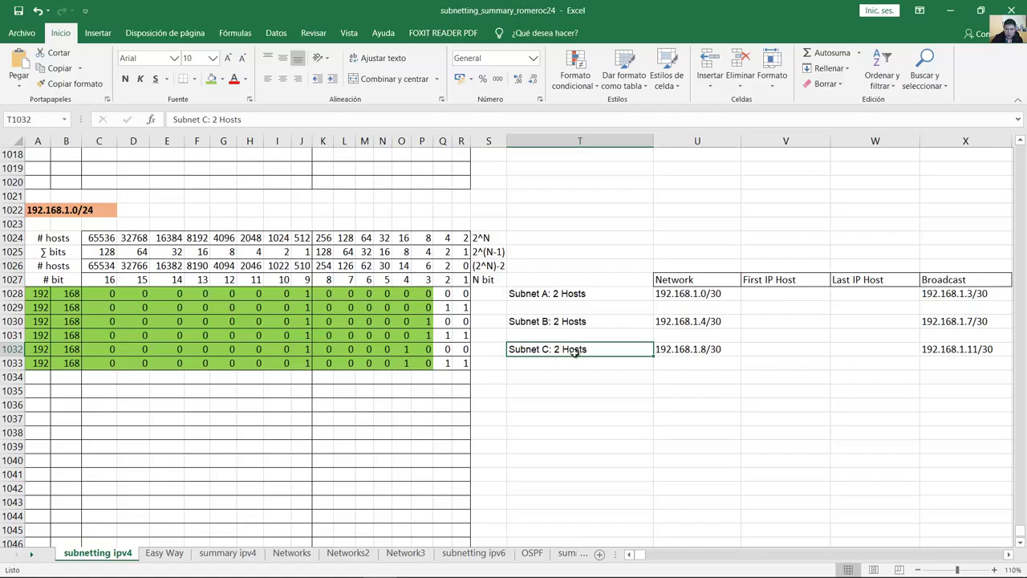
double_click(706, 321)
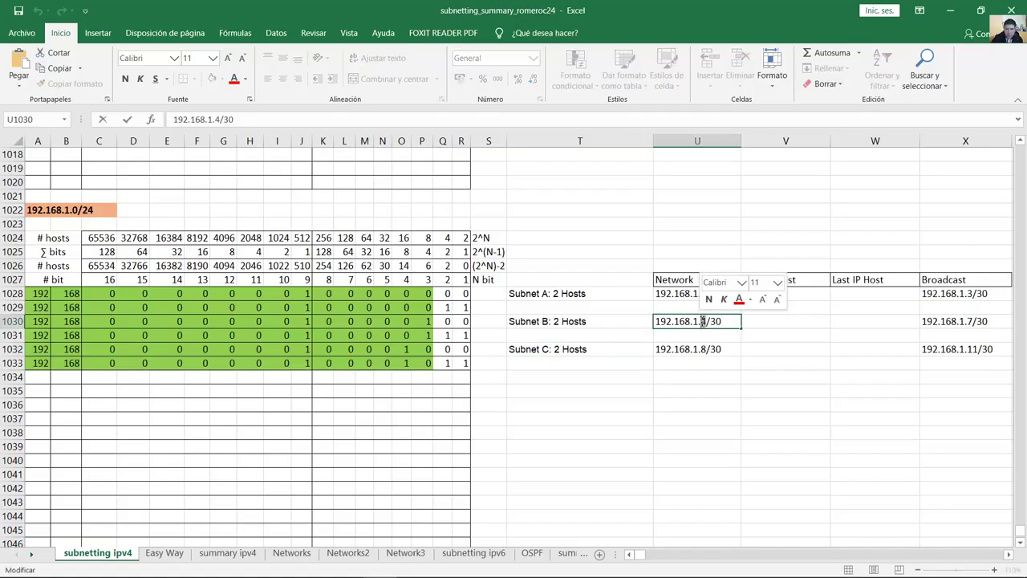
double_click(707, 349)
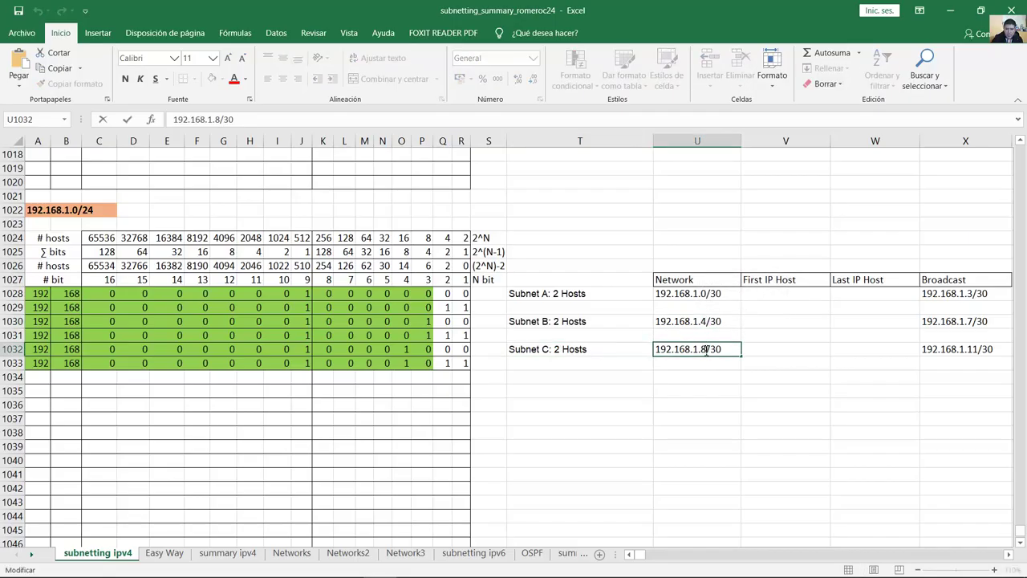
double_click(704, 349)
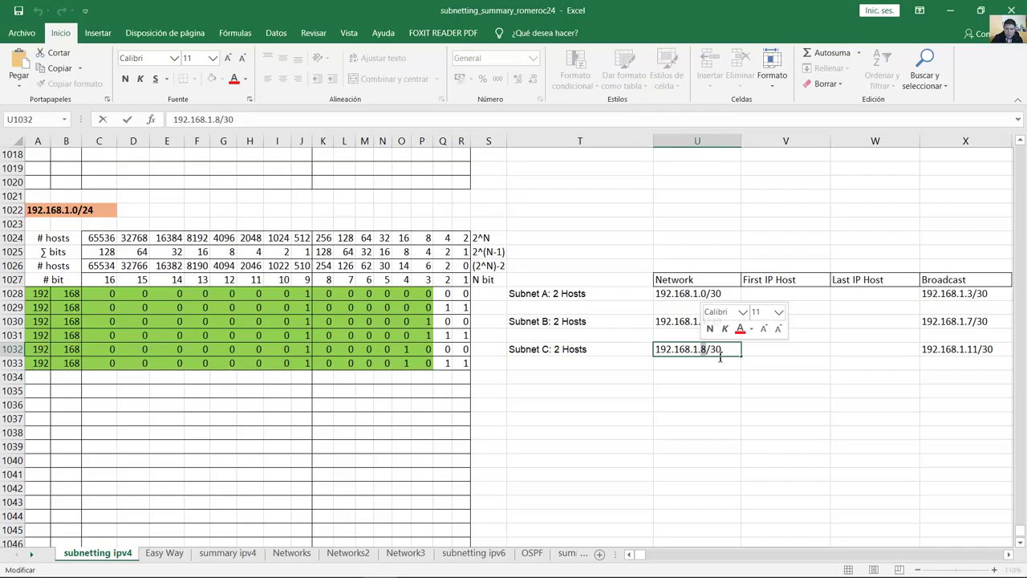
triple_click(726, 349)
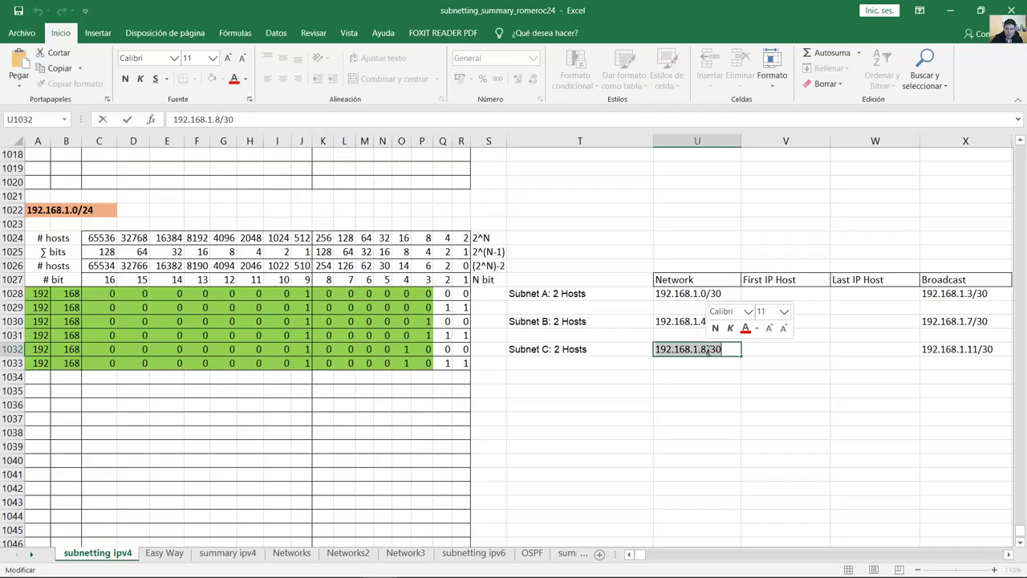
left_click(734, 350)
left_click(787, 354)
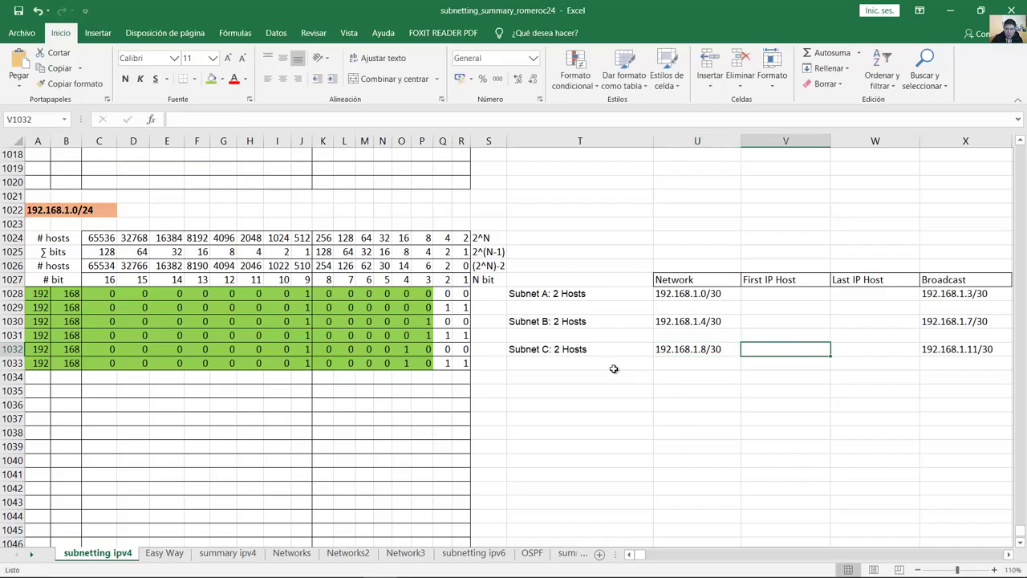
left_click(594, 374)
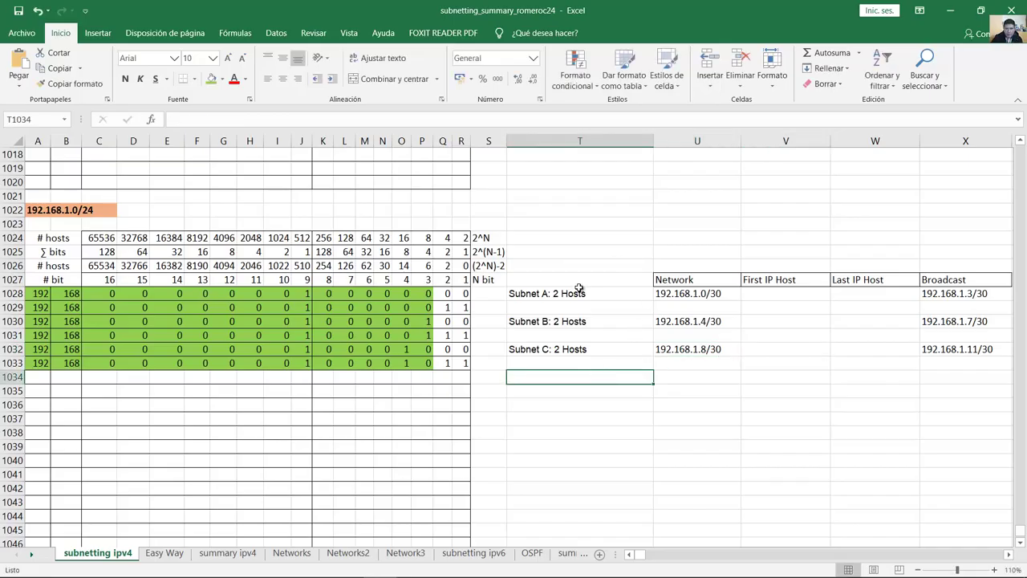
Step: Copy the Subnet A–C labels into the empty rows below Subnet C
left_click_drag(580, 293, 578, 350)
key("ctrl+c")
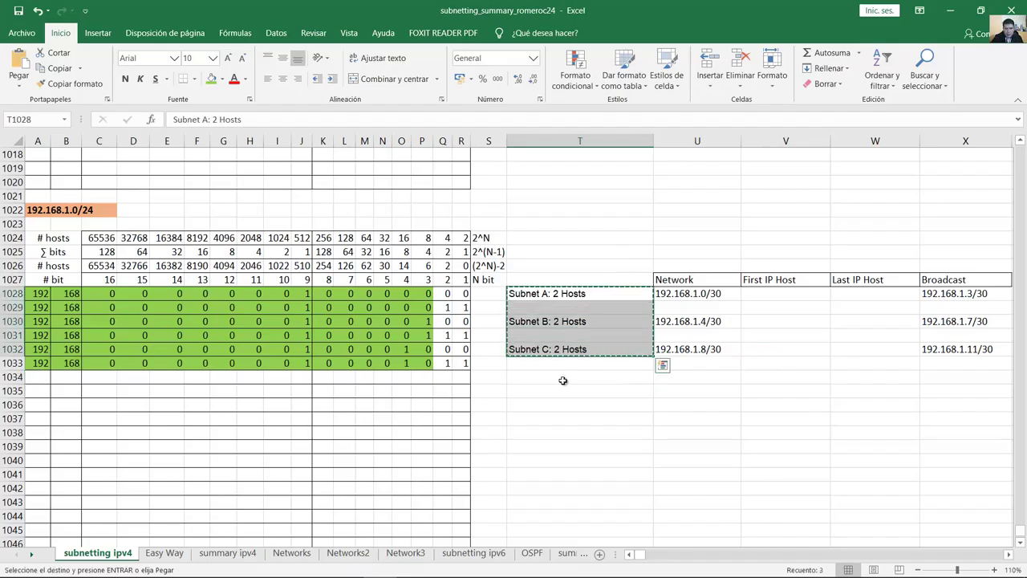
left_click(560, 381)
key("ctrl+v")
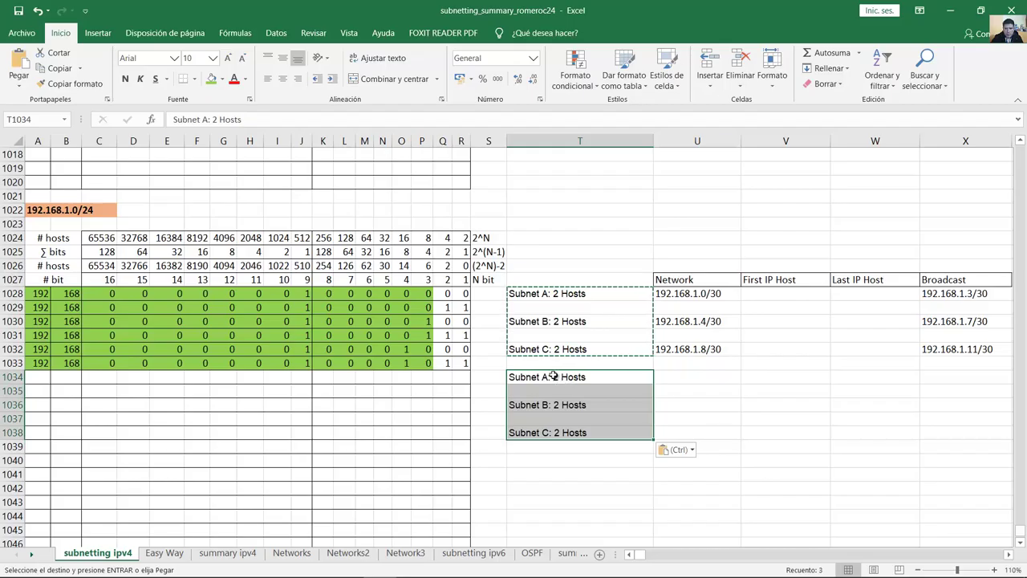
Step: Change the pasted labels' letters to D, E and F
double_click(549, 375)
key("BackSpace")
type("D")
key("Tab")
key("Down")
key("Down")
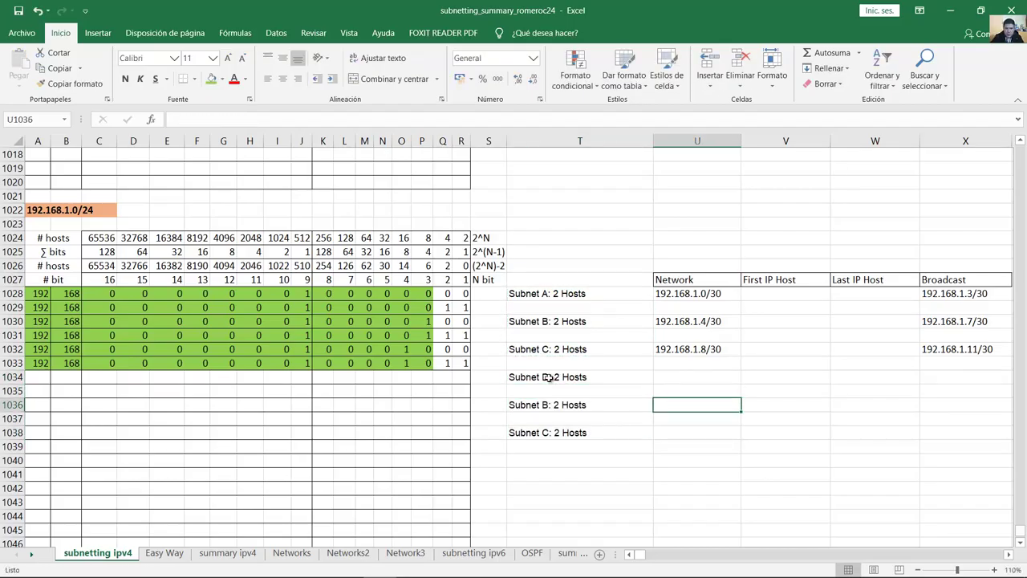
key("Left")
key("F2")
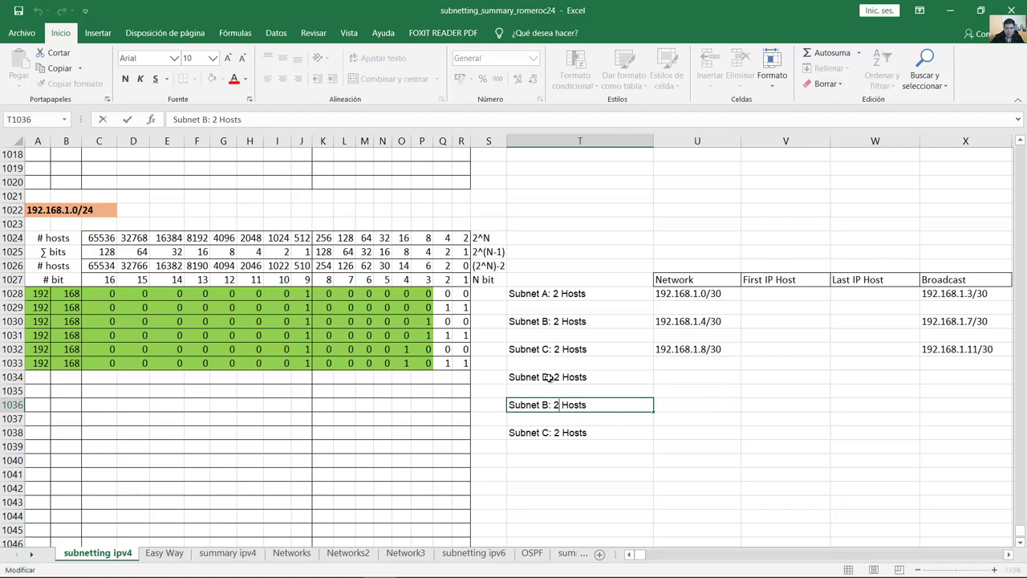
key("BackSpace")
type("E")
key("Tab")
key("Right")
key("Down")
key("Down")
key("Left")
key("Left")
key("F2")
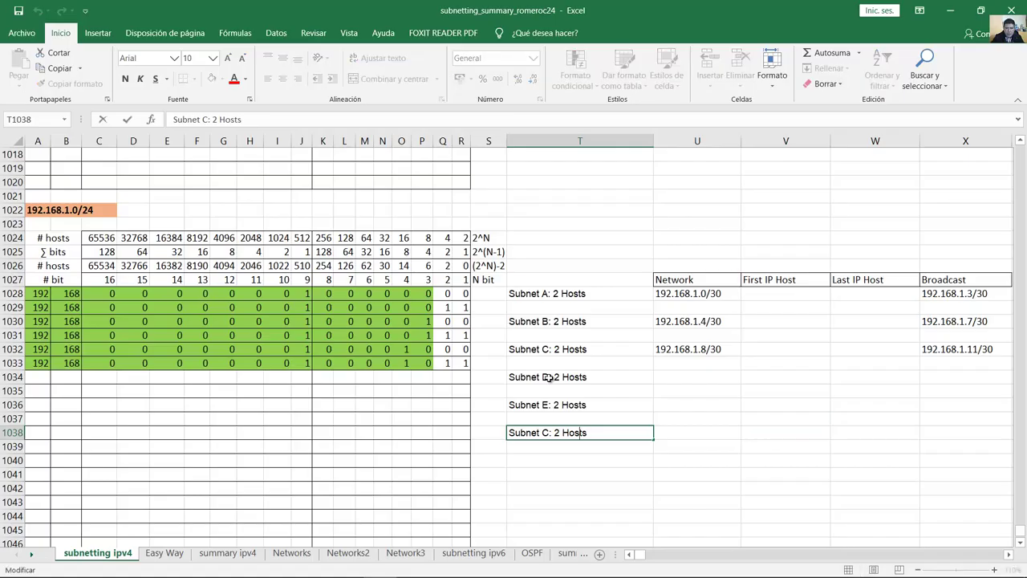
key("BackSpace")
type("F")
left_click(700, 349)
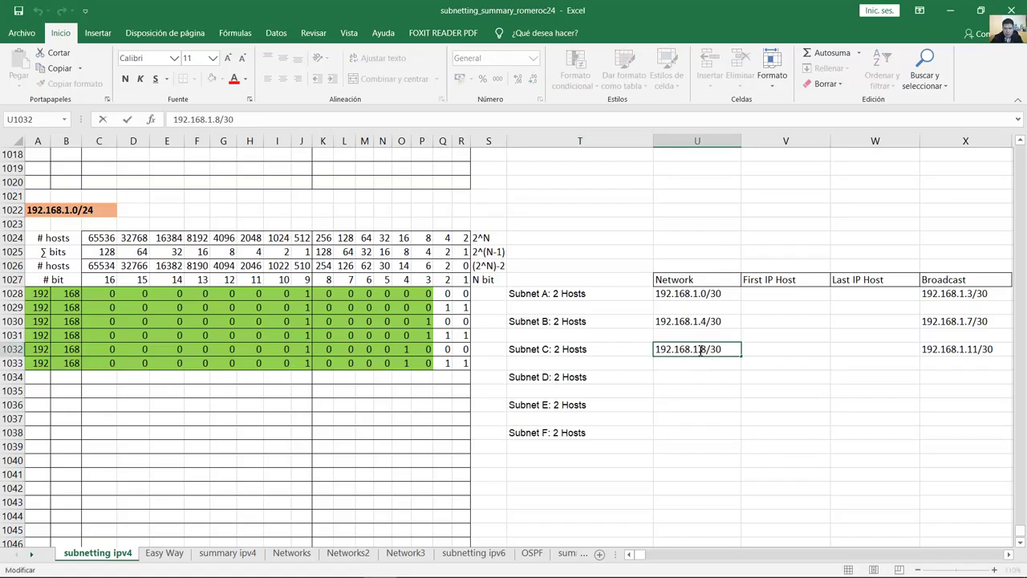
left_click_drag(726, 350, 602, 350)
Step: Paste 192.168.1.8/30 into Subnets D, E and F, changing the last octet to 12, 16, 20
key("ctrl+c")
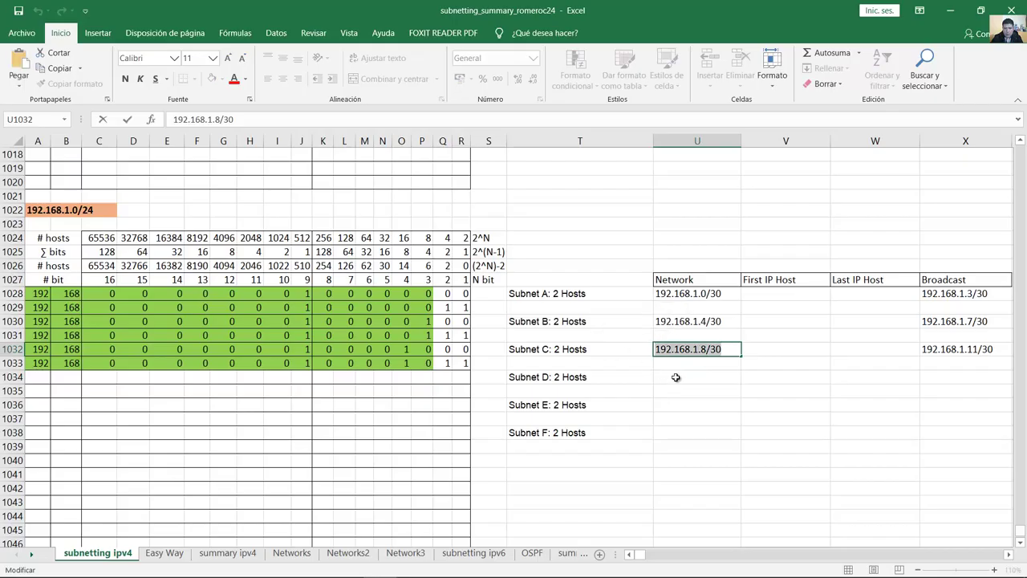
left_click(676, 378)
double_click(680, 375)
key("ctrl+v")
double_click(704, 377)
type("12")
left_click(665, 405)
double_click(665, 405)
key("ctrl+v")
double_click(707, 405)
type("16")
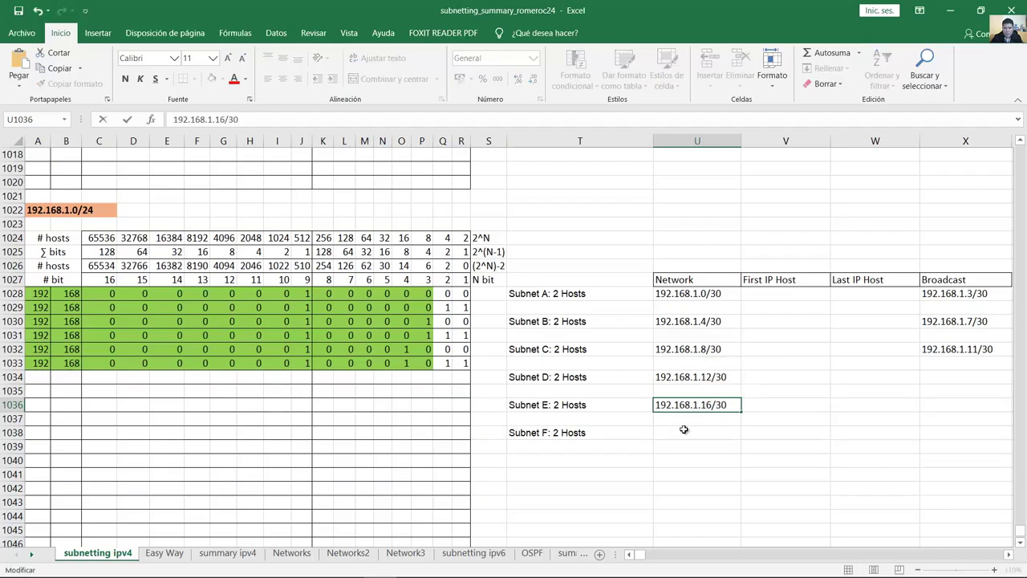
left_click(686, 431)
key("ctrl+v")
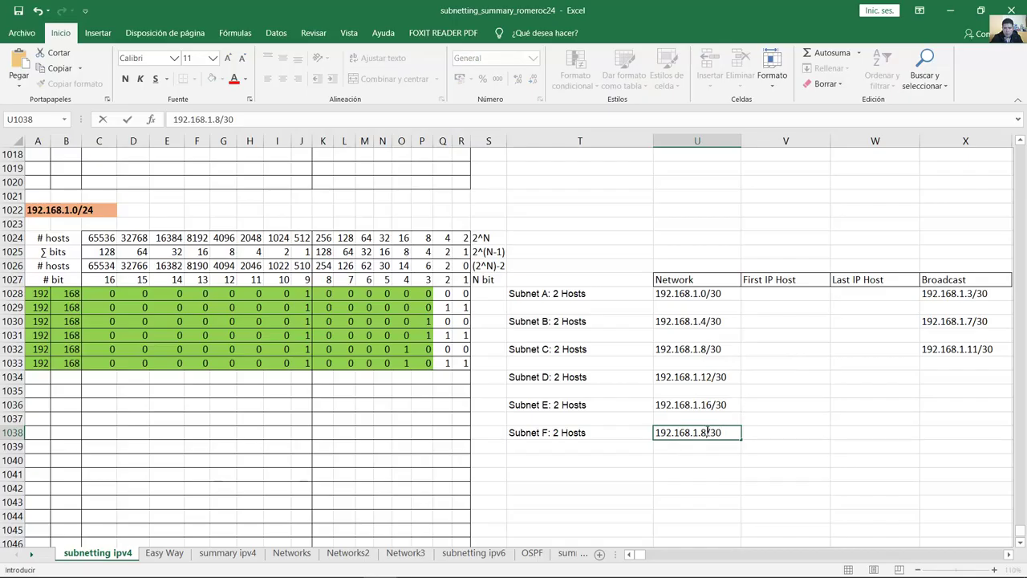
double_click(704, 431)
type("20")
left_click(786, 432)
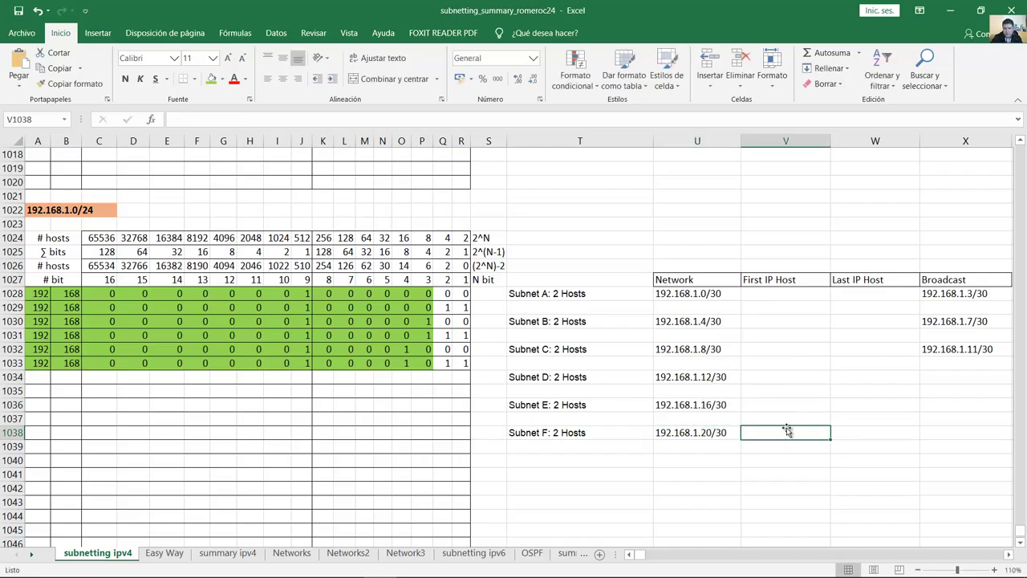
left_click_drag(701, 377, 705, 433)
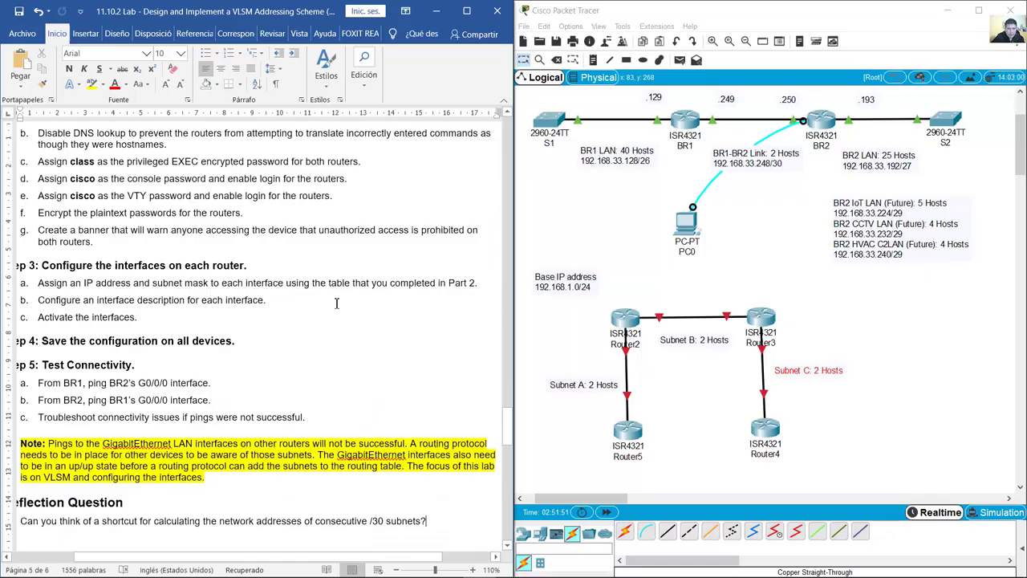
scroll(337, 303, "up", 5)
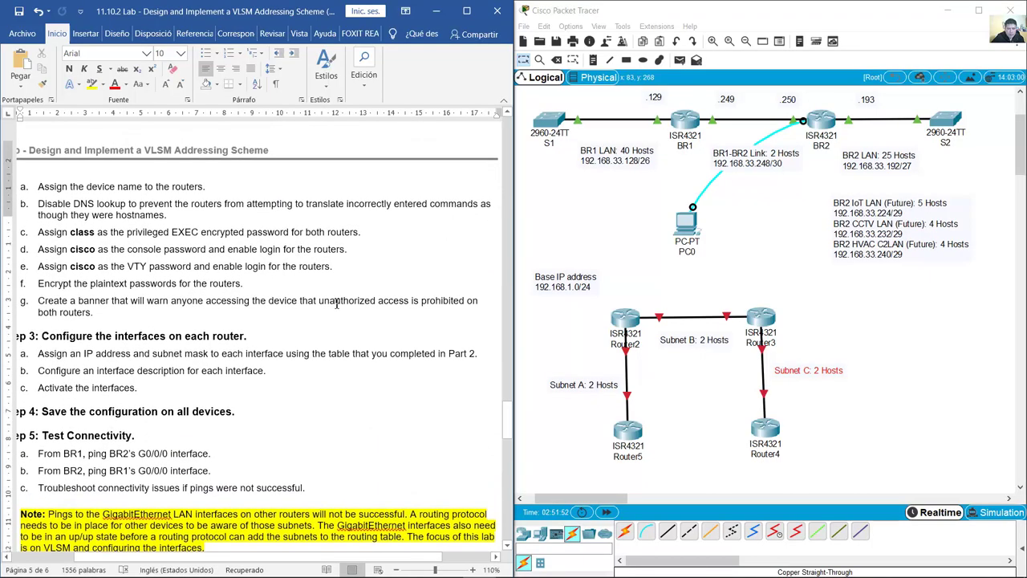